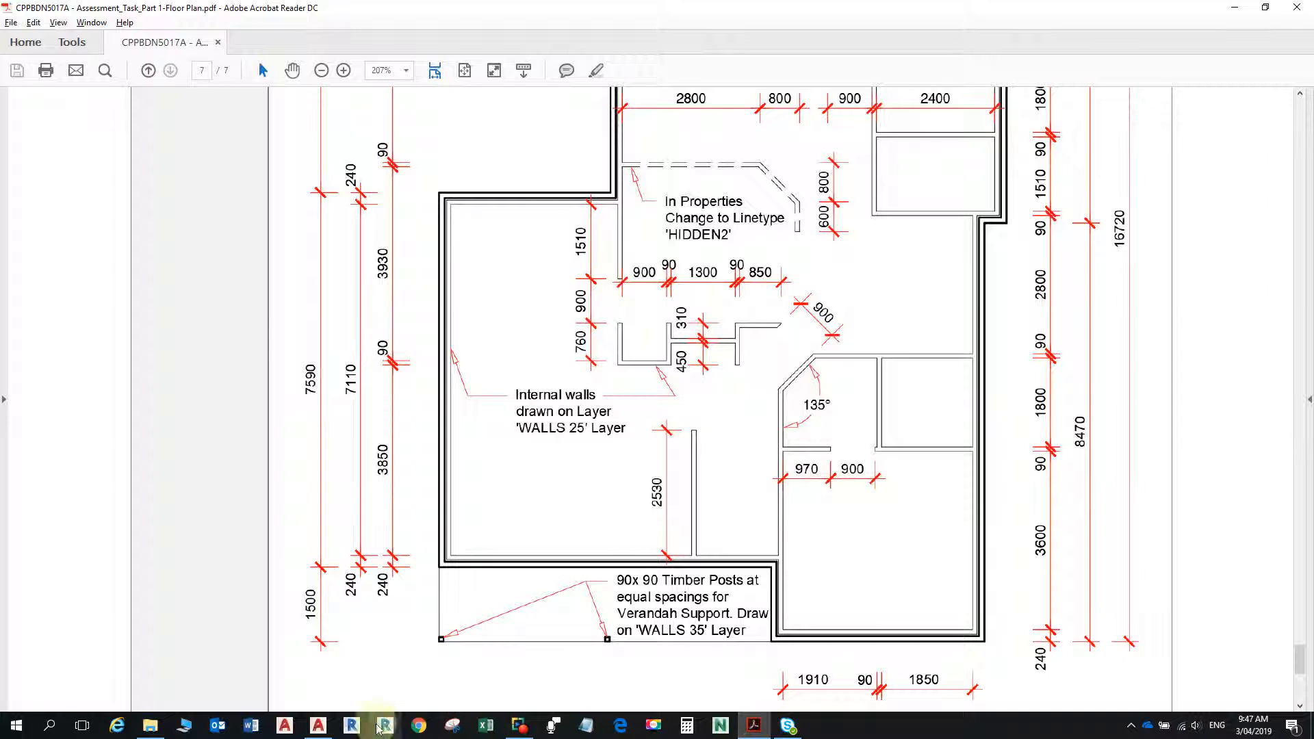
# - Check the entry width dimension in the floor plan PDF, and measure the clear distance between the internal walls beside the front door in AutoCAD
pyautogui.click(318, 728)
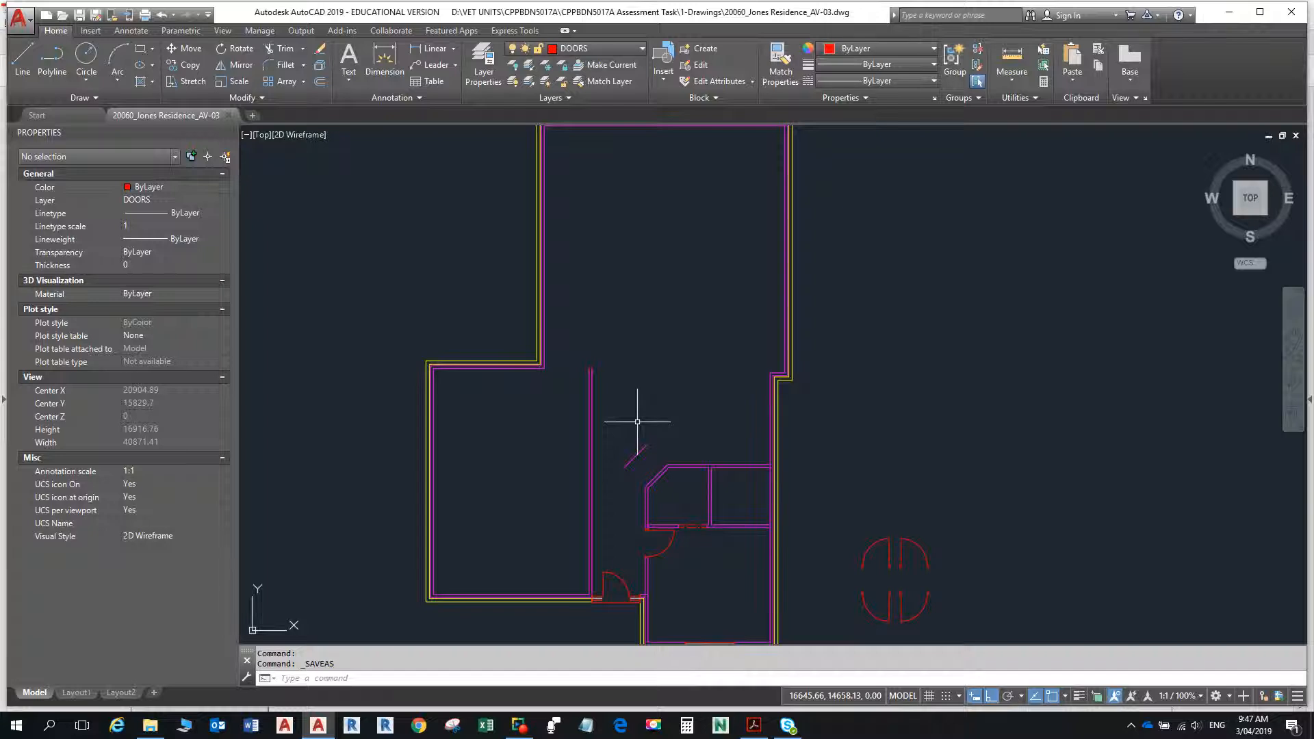
pyautogui.hotkey('alt', 'Tab')
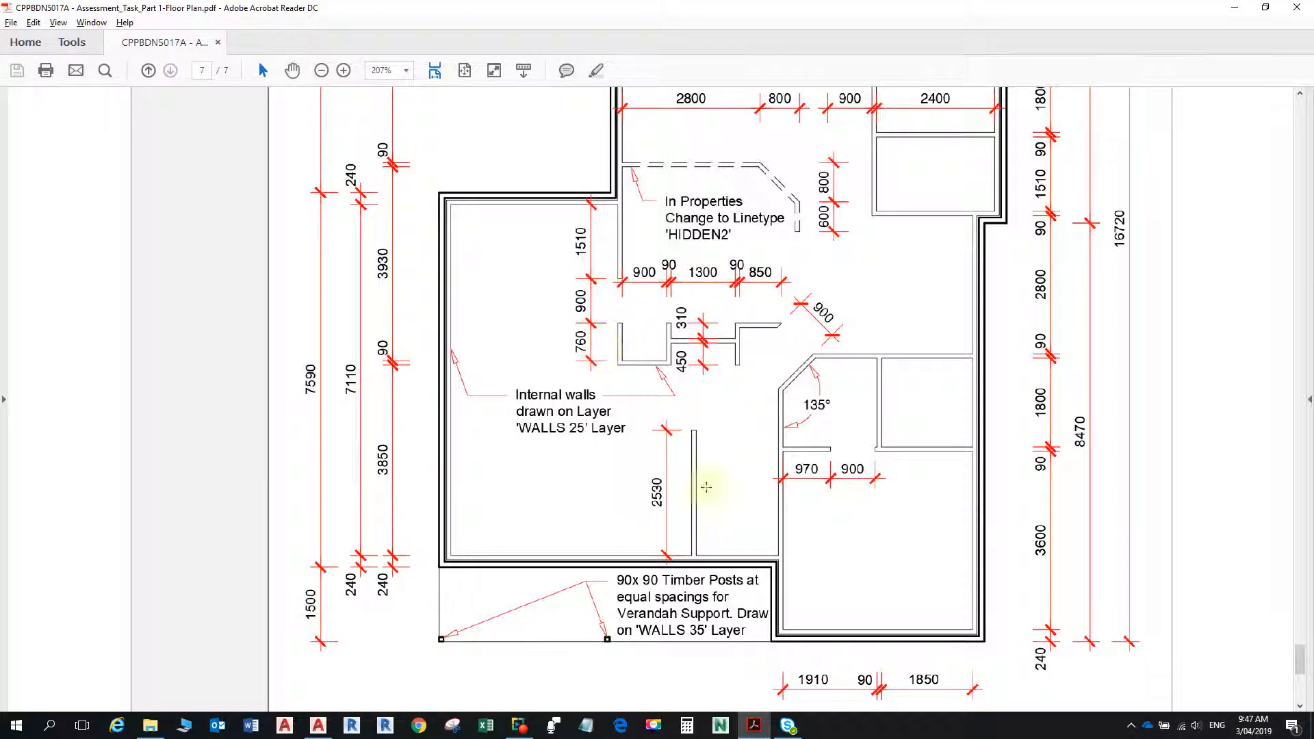
pyautogui.scroll(-3, 707, 523)
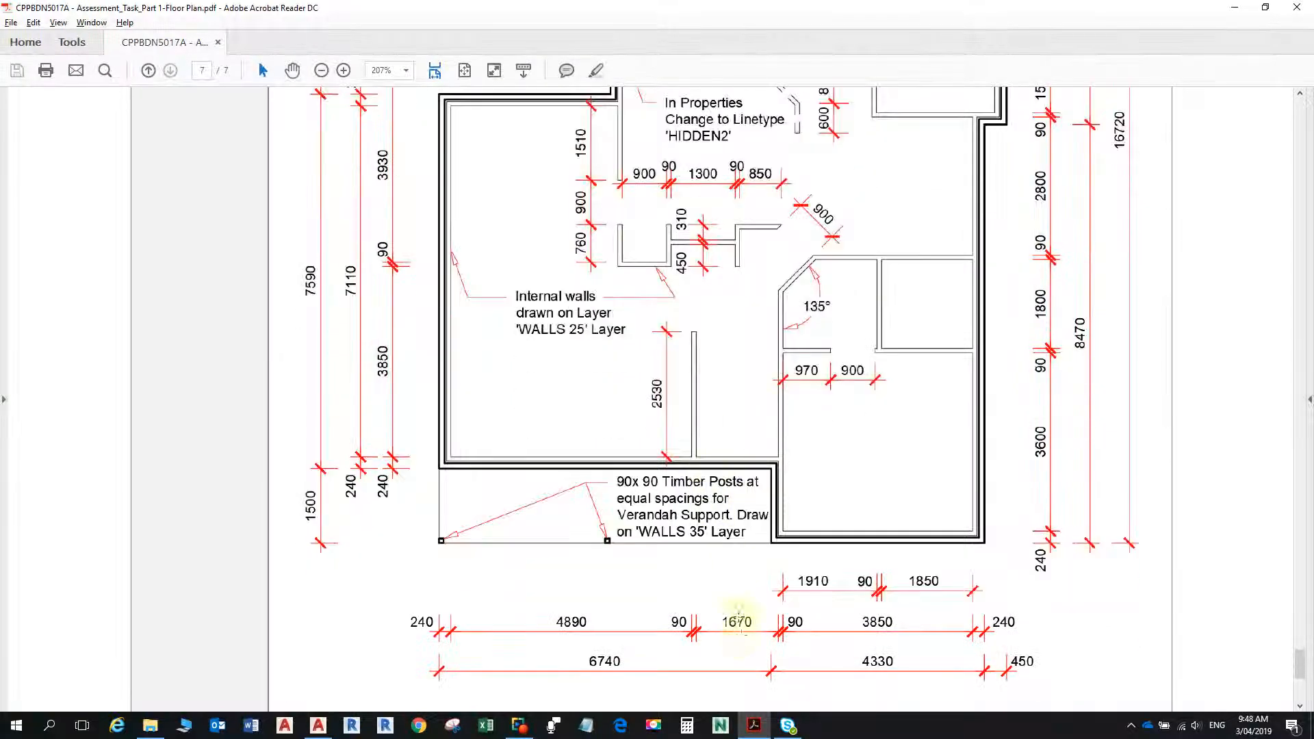
pyautogui.hotkey('alt', 'Tab')
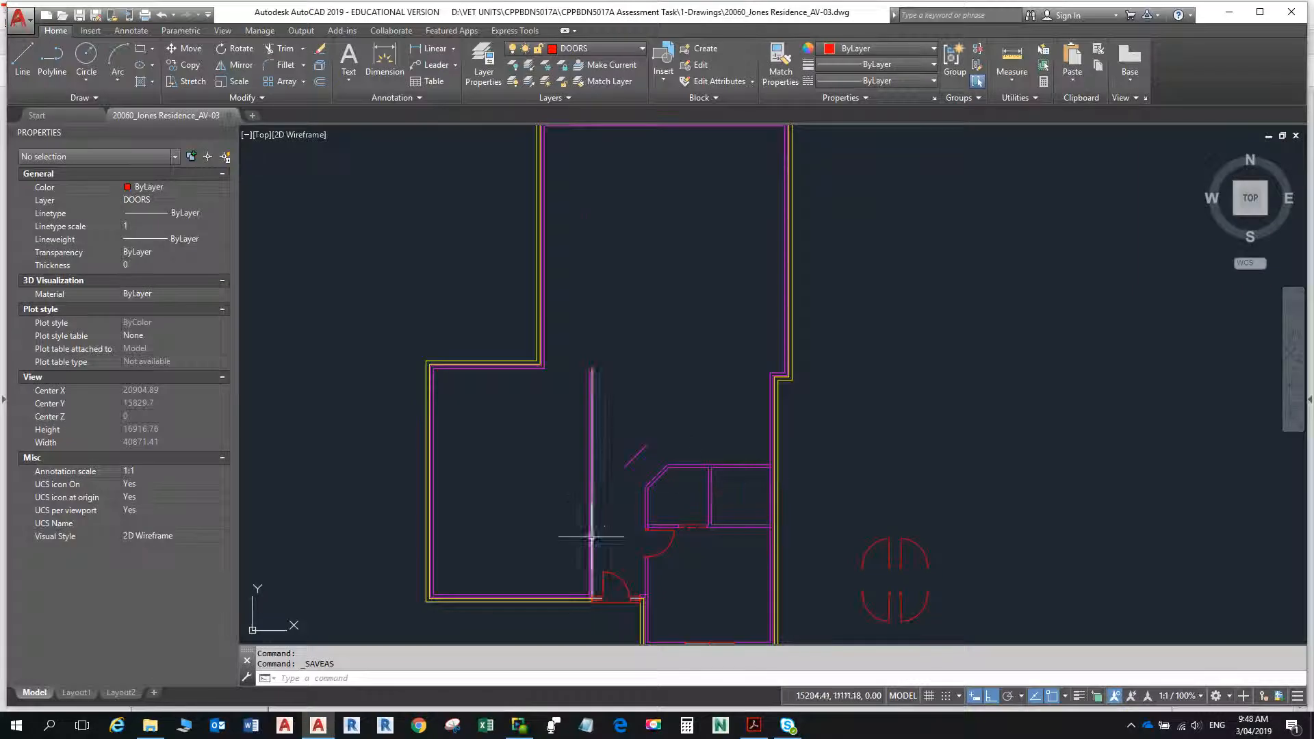
pyautogui.scroll(2, 592, 537)
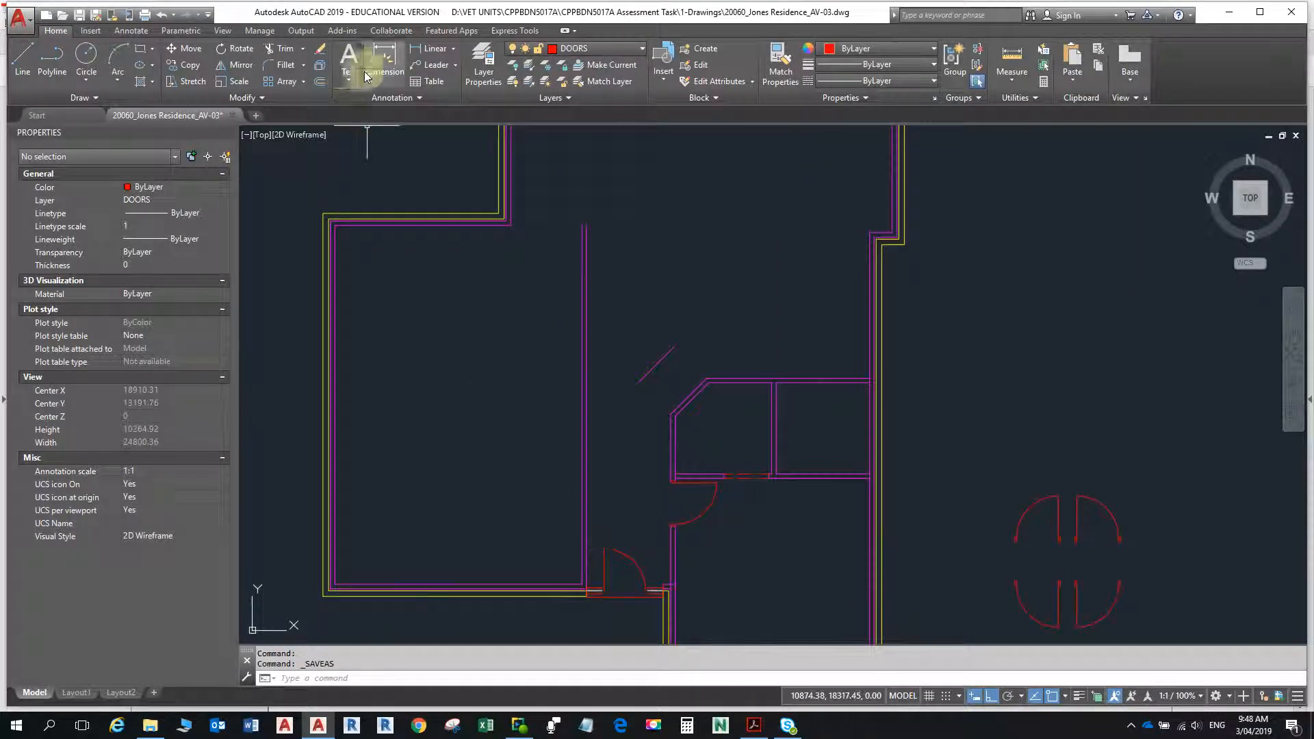
pyautogui.click(1012, 60)
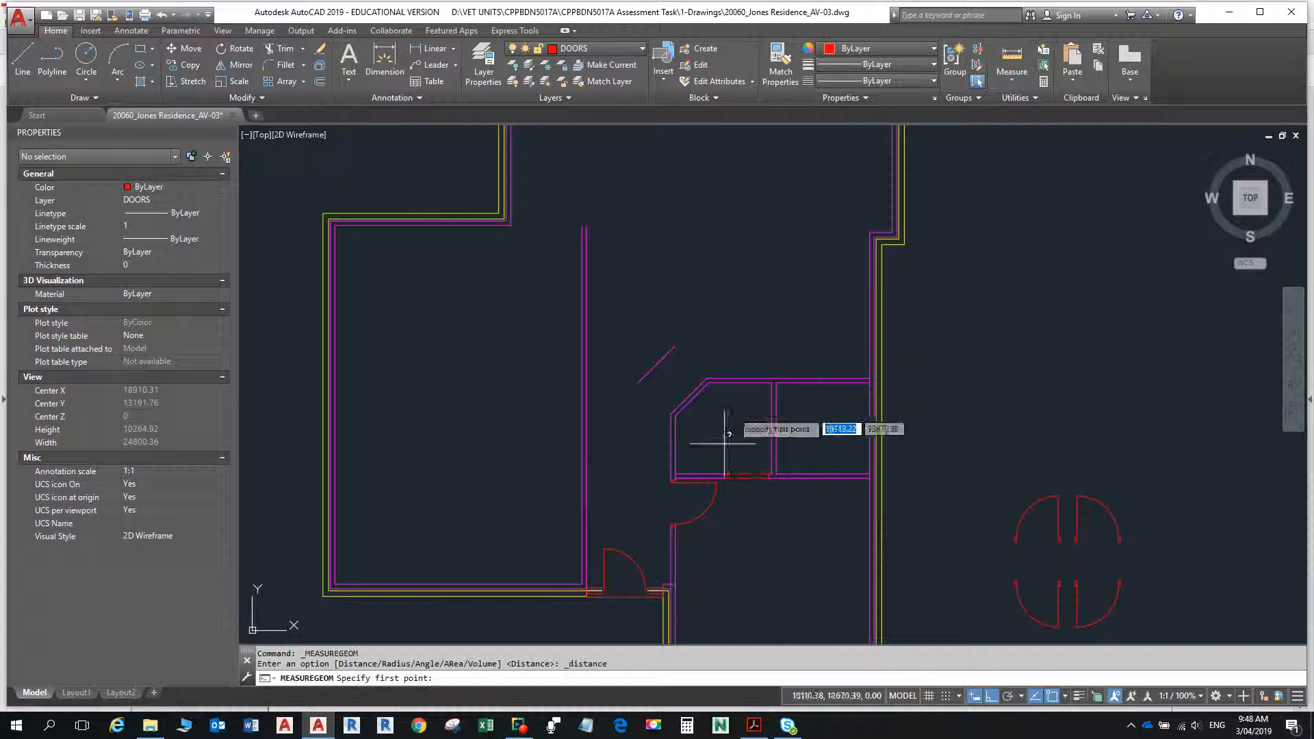
pyautogui.scroll(10, 591, 605)
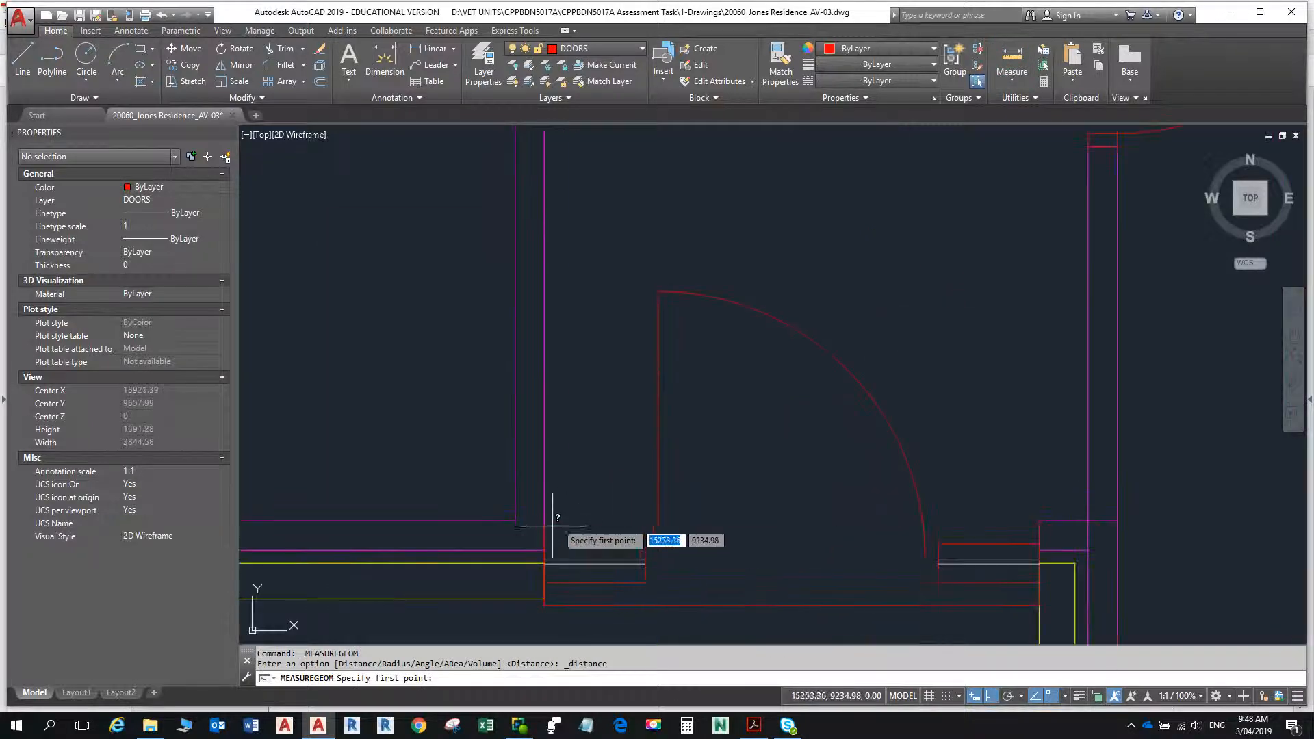
pyautogui.click(545, 521)
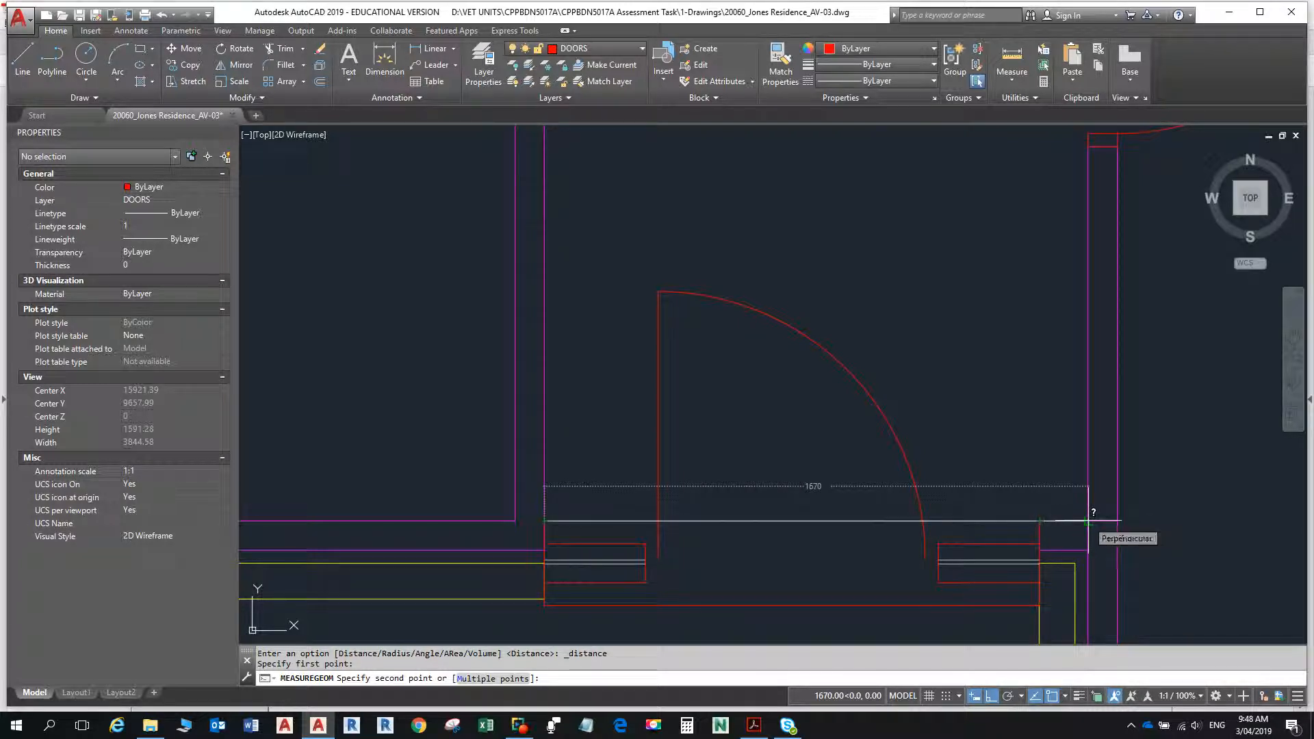
# - Review the floor plan PDF's dimensions for the internal walls around the central recess and locate that area in the AutoCAD drawing
pyautogui.hotkey('alt', 'Tab')
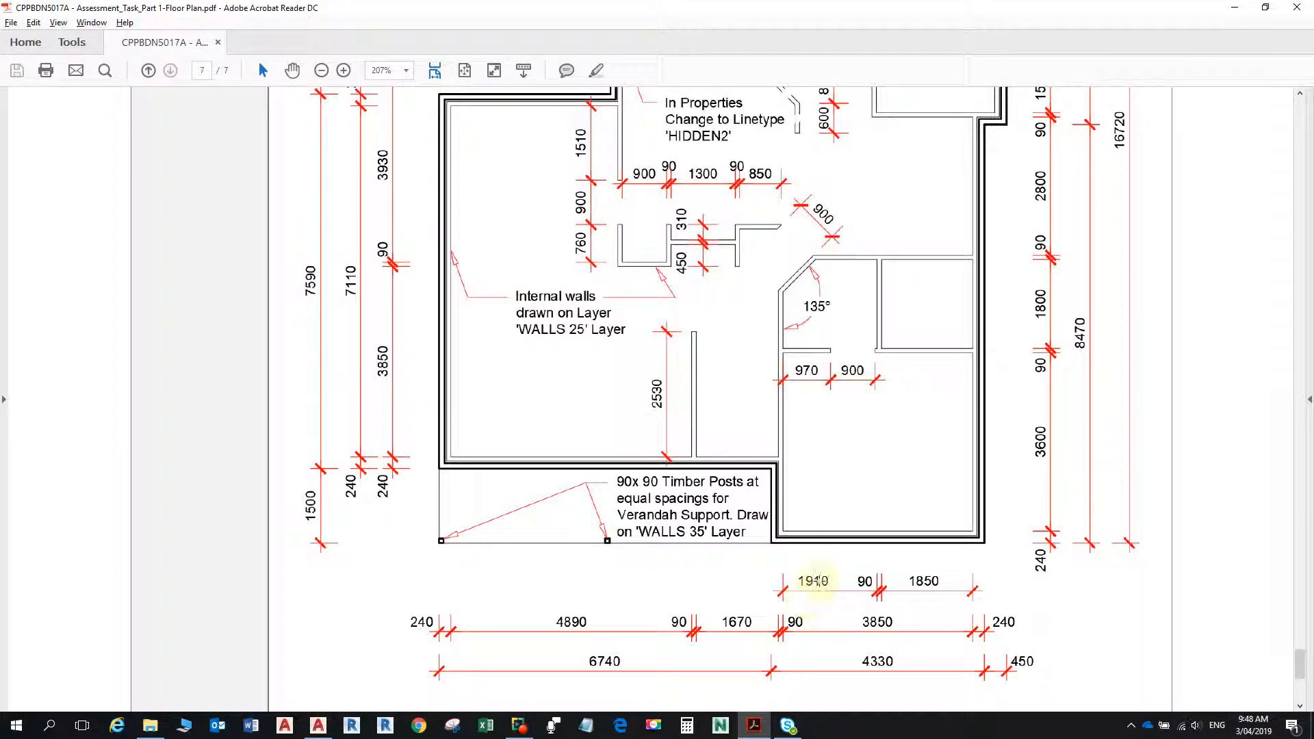
pyautogui.scroll(-1, 675, 308)
pyautogui.scroll(1, 676, 280)
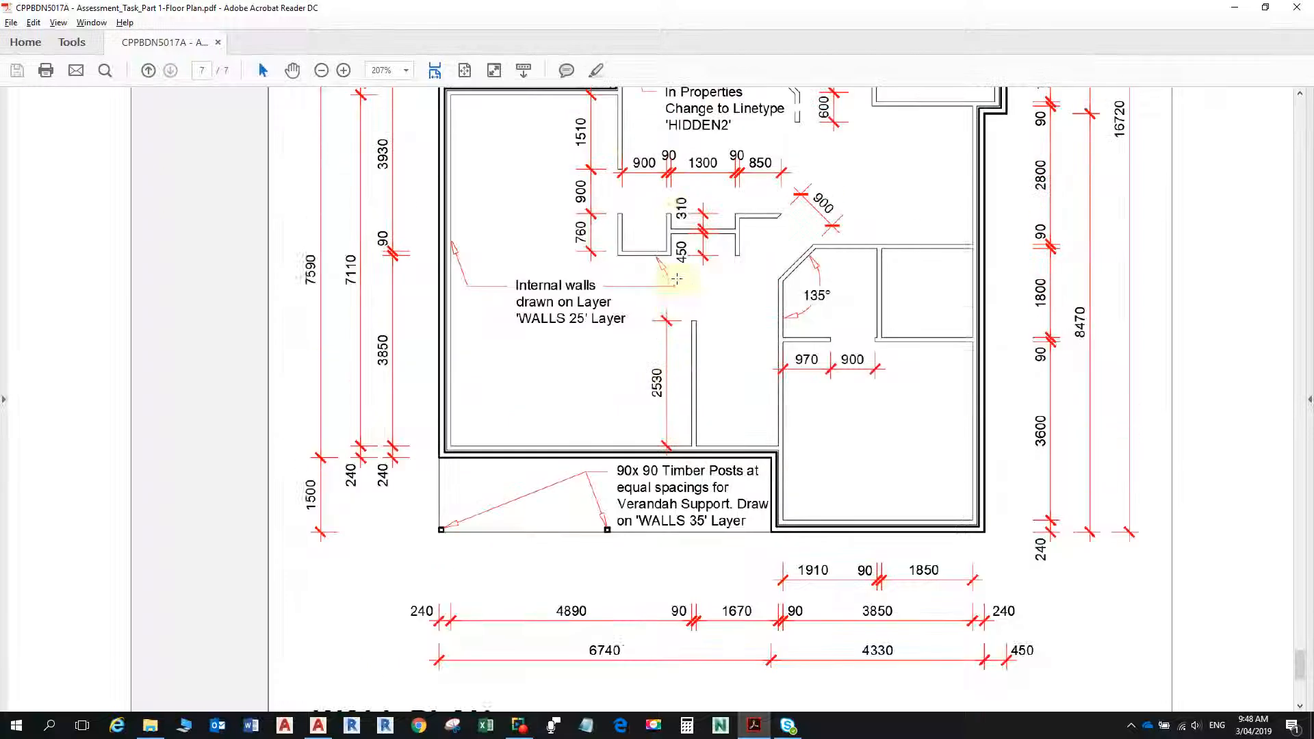
pyautogui.scroll(3, 676, 279)
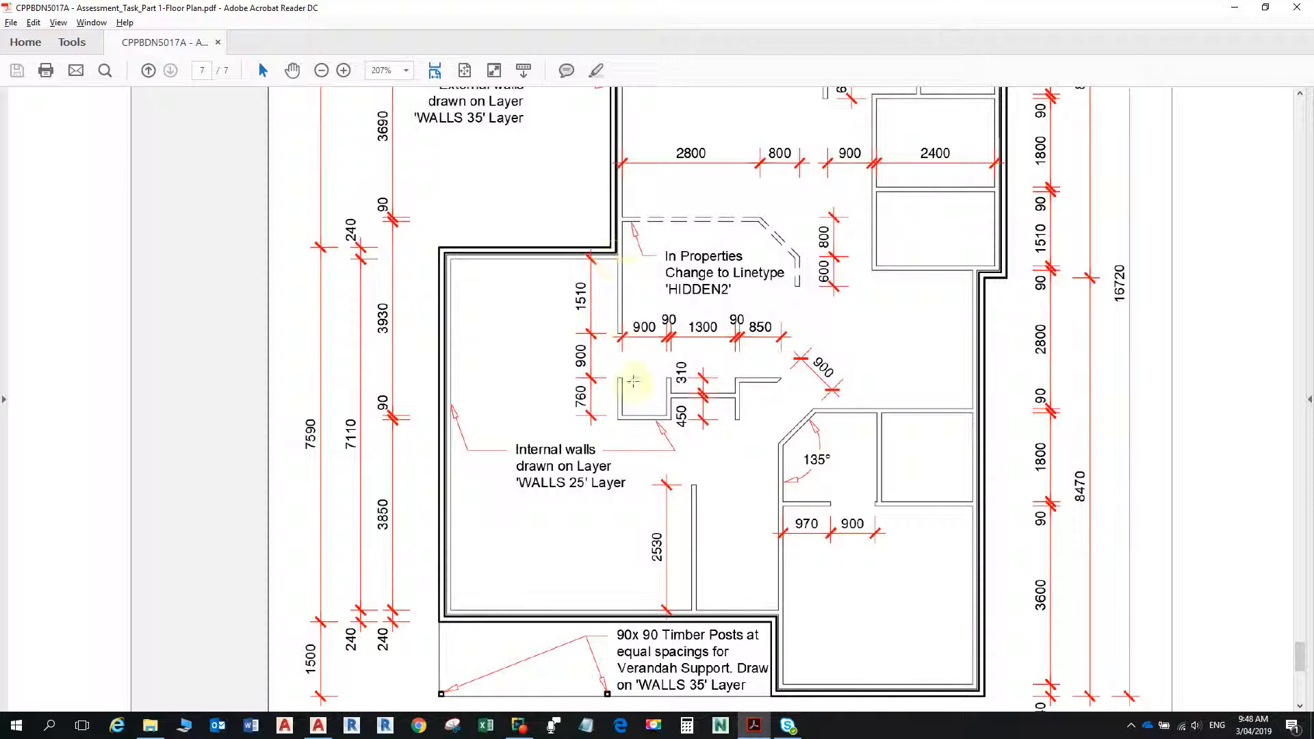
pyautogui.hotkey('alt', 'Tab')
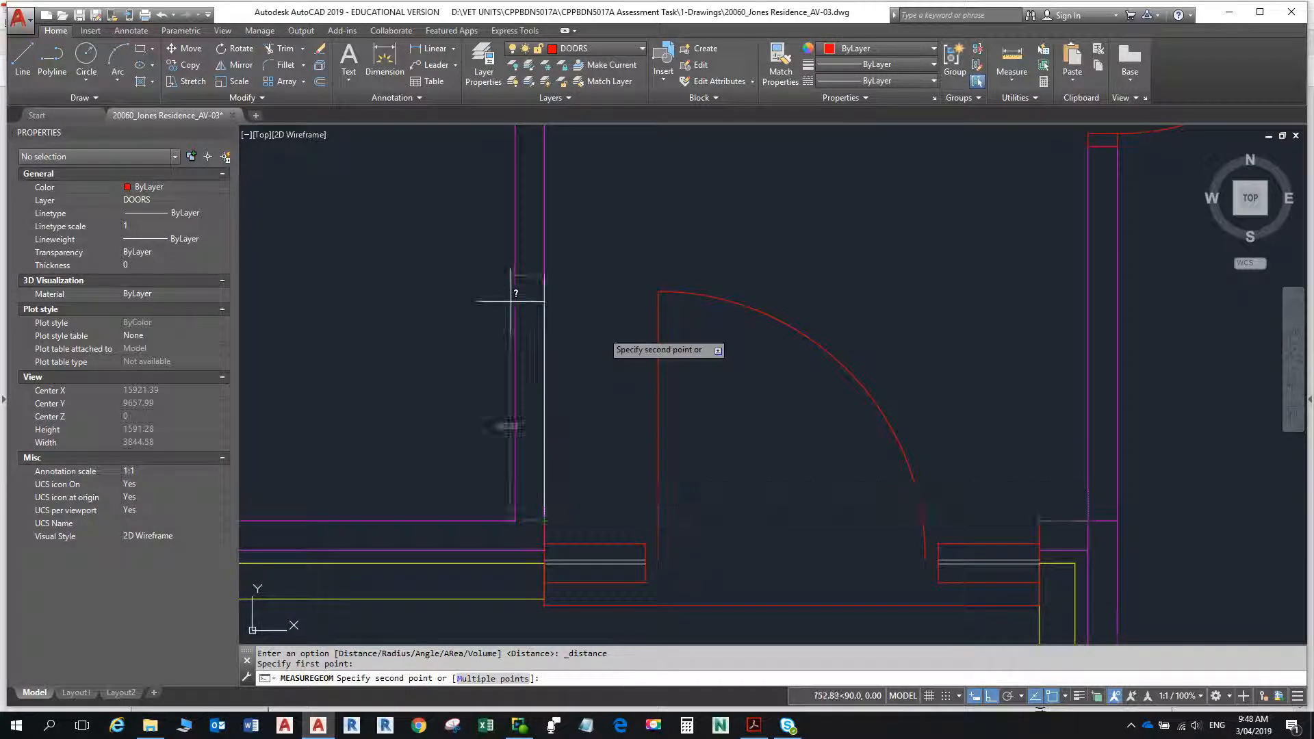
pyautogui.scroll(-5, 556, 325)
pyautogui.scroll(4, 602, 363)
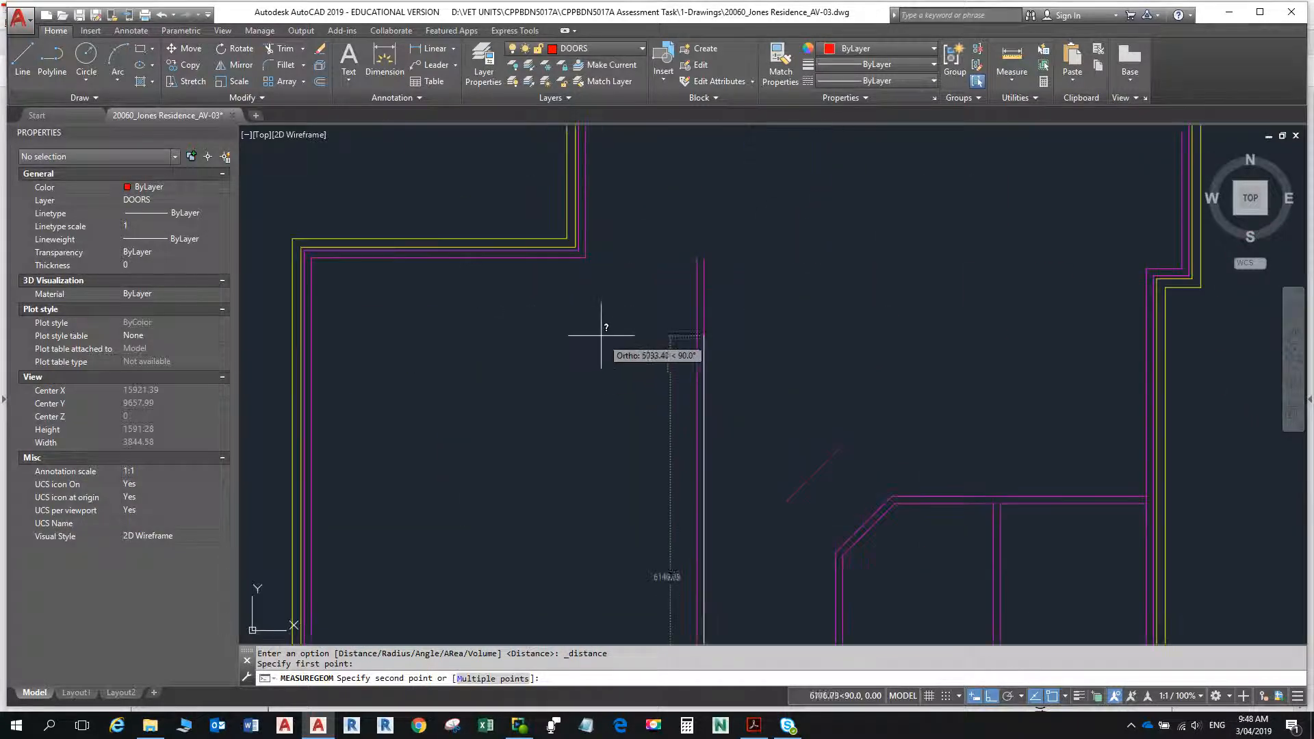
# - Look up the first wall spacing in the PDF and offset the west room's upper inner wall line 1510 downward in AutoCAD
pyautogui.hotkey('alt', 'Tab')
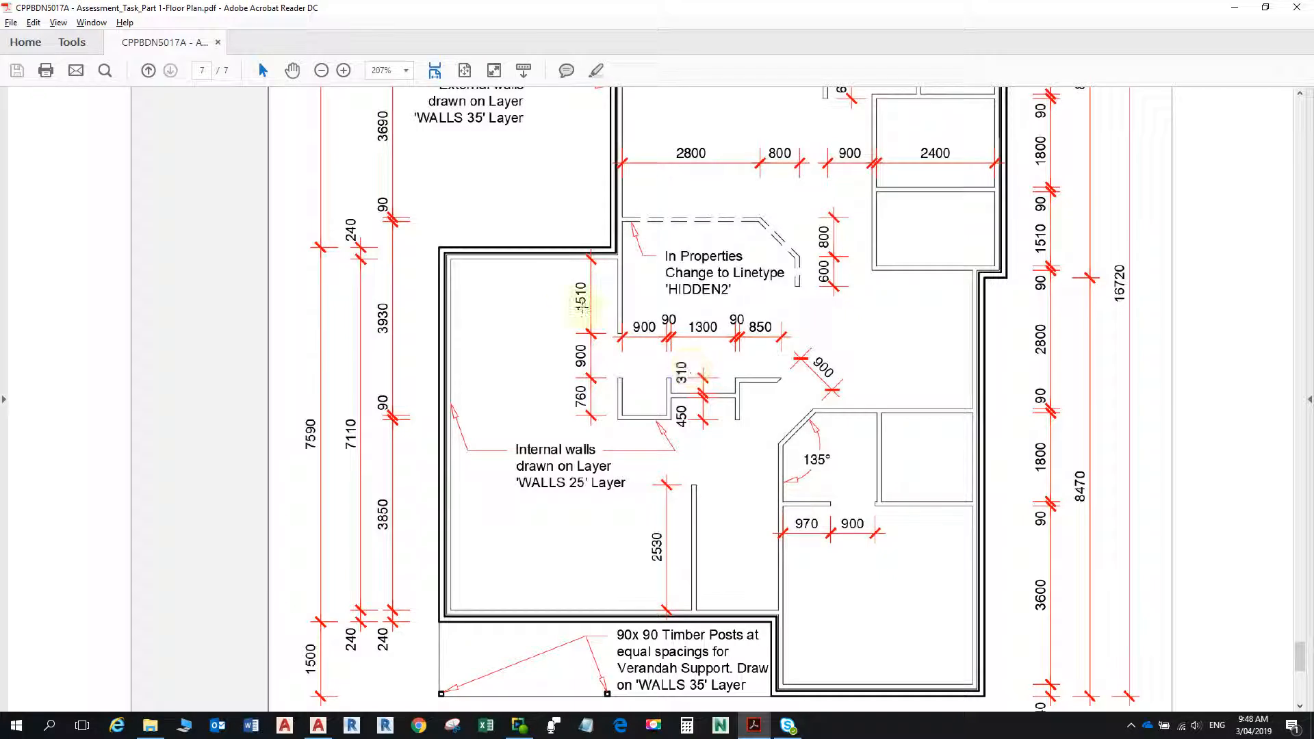
pyautogui.hotkey('alt', 'Tab')
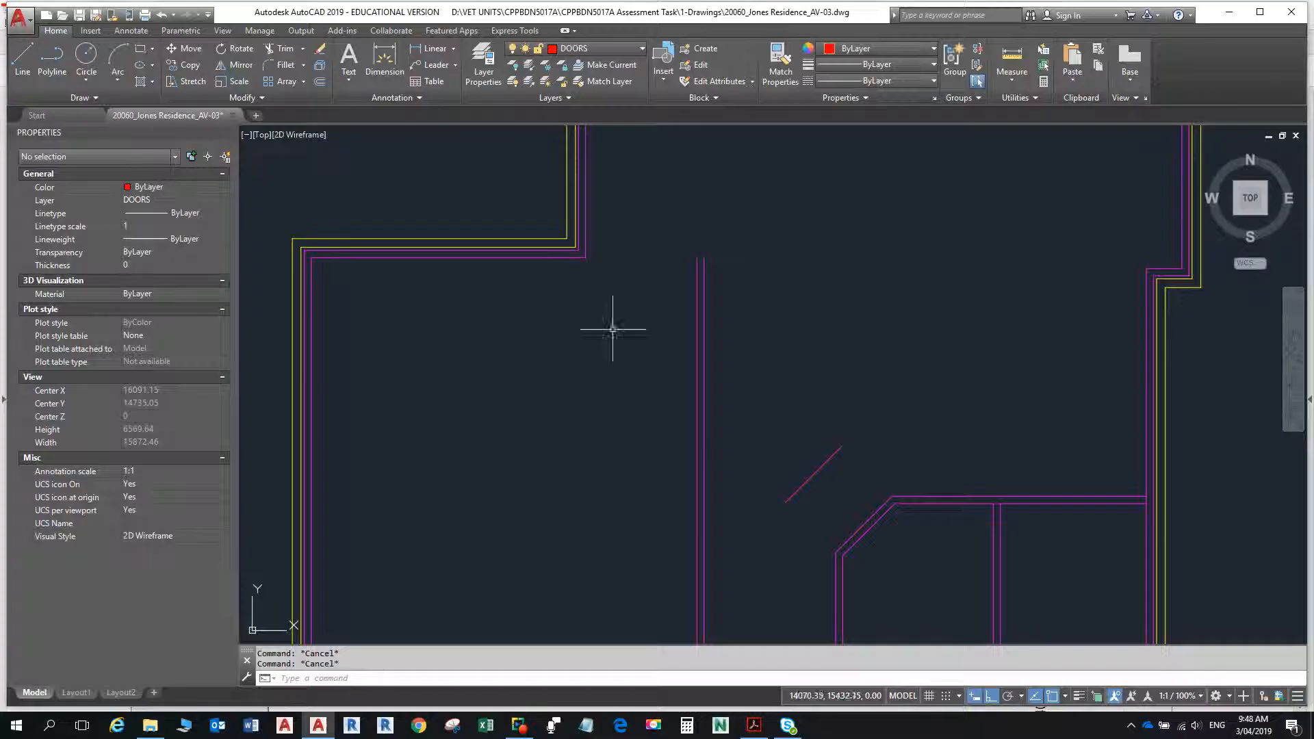
pyautogui.write('o')
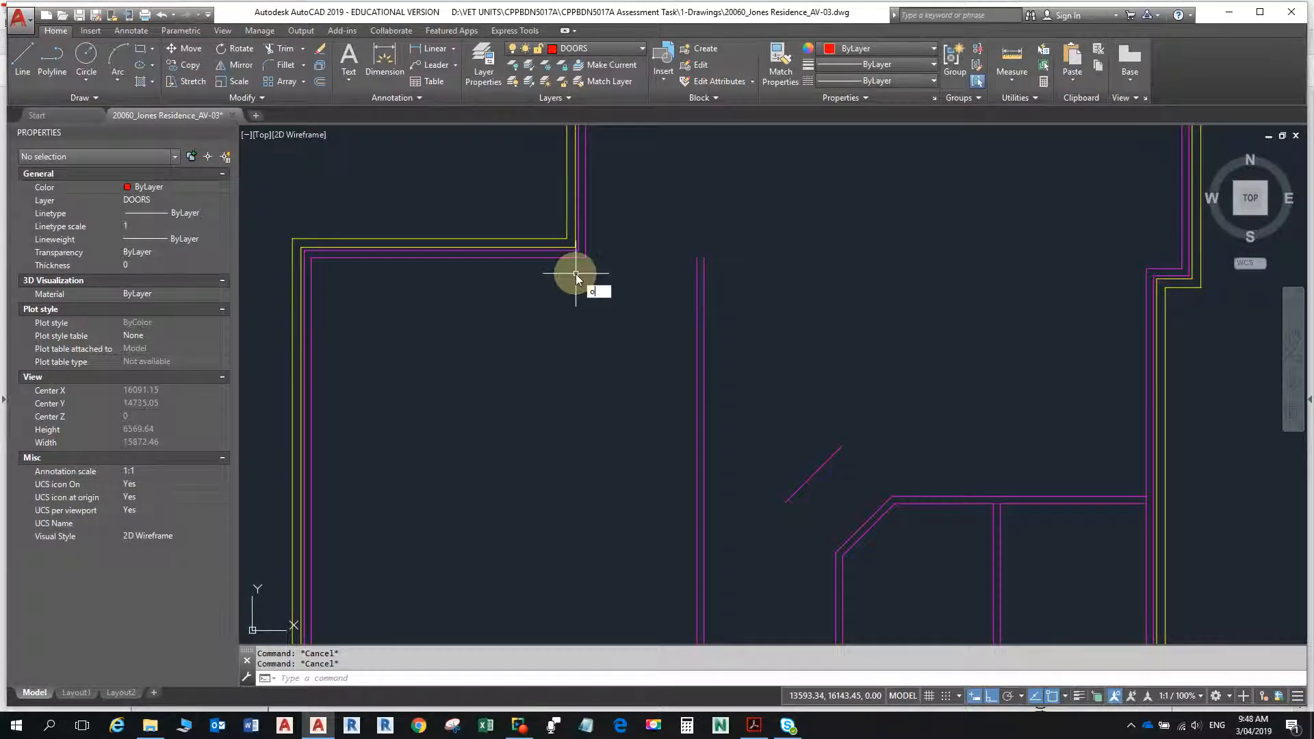
pyautogui.press('Return')
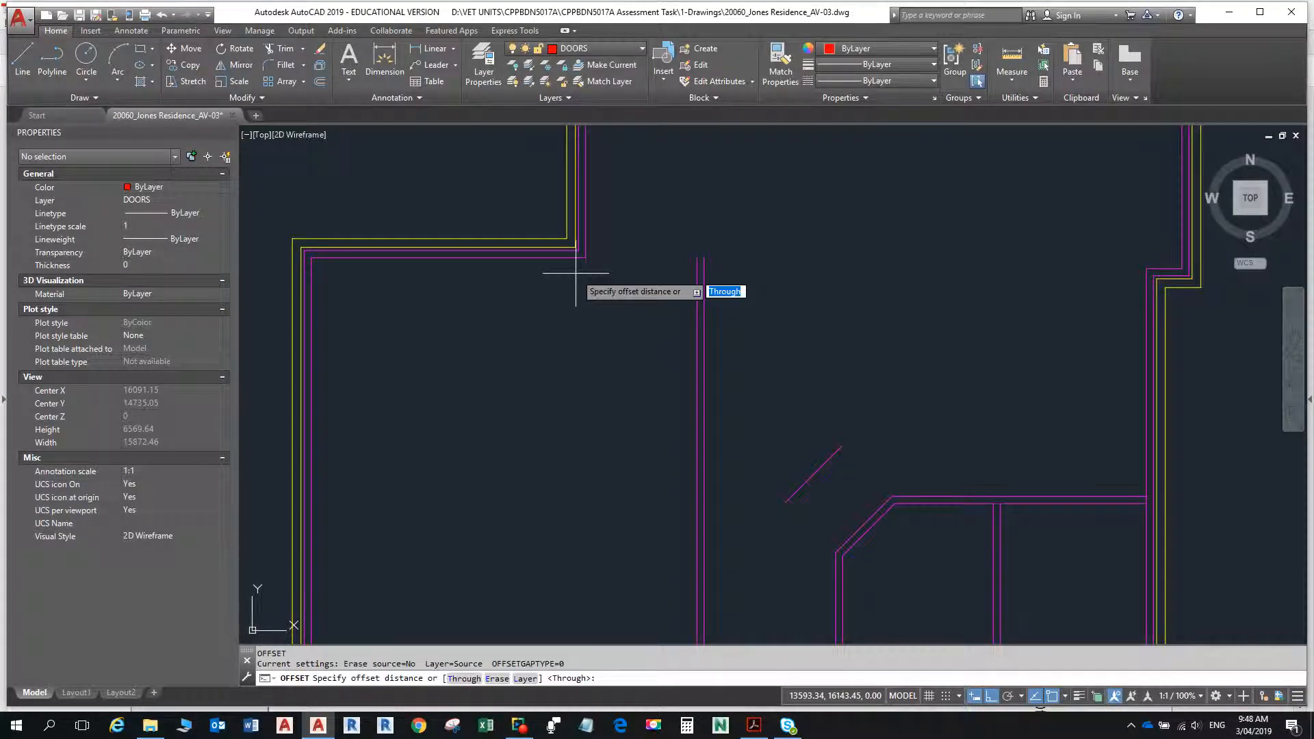
pyautogui.write('1510')
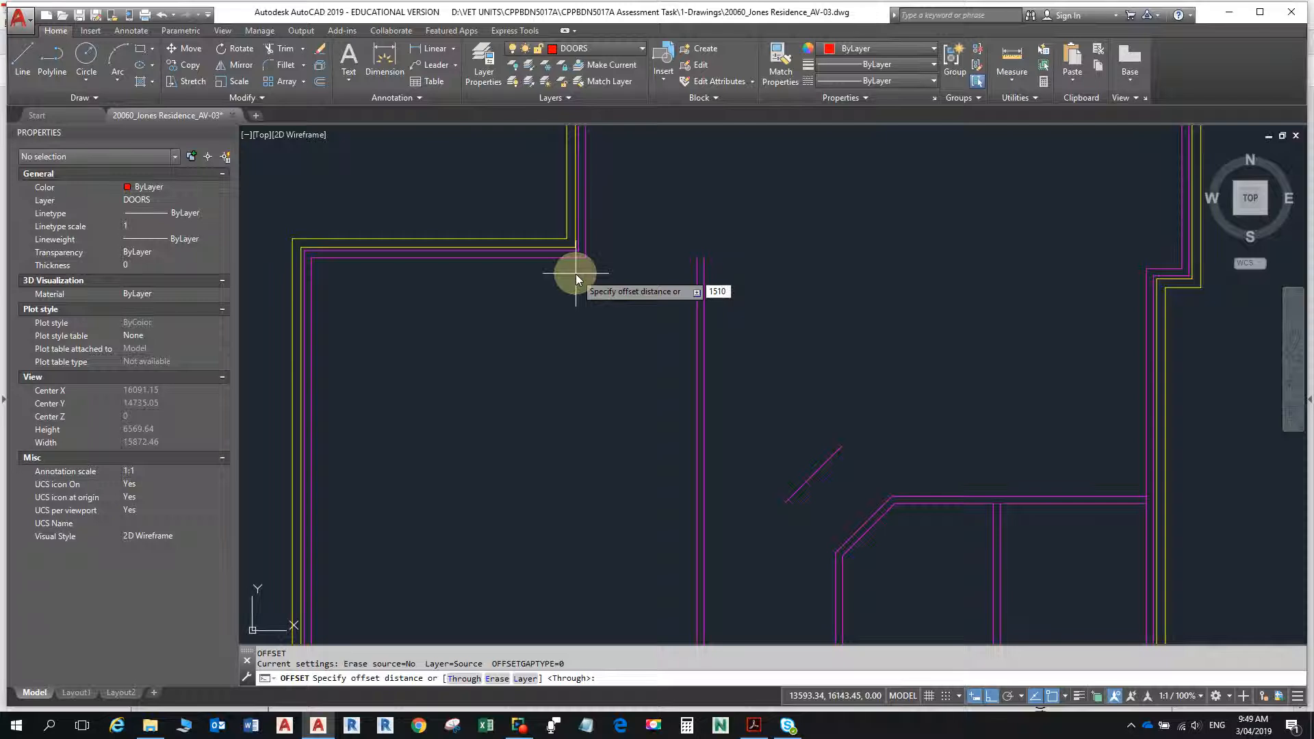
pyautogui.press('Return')
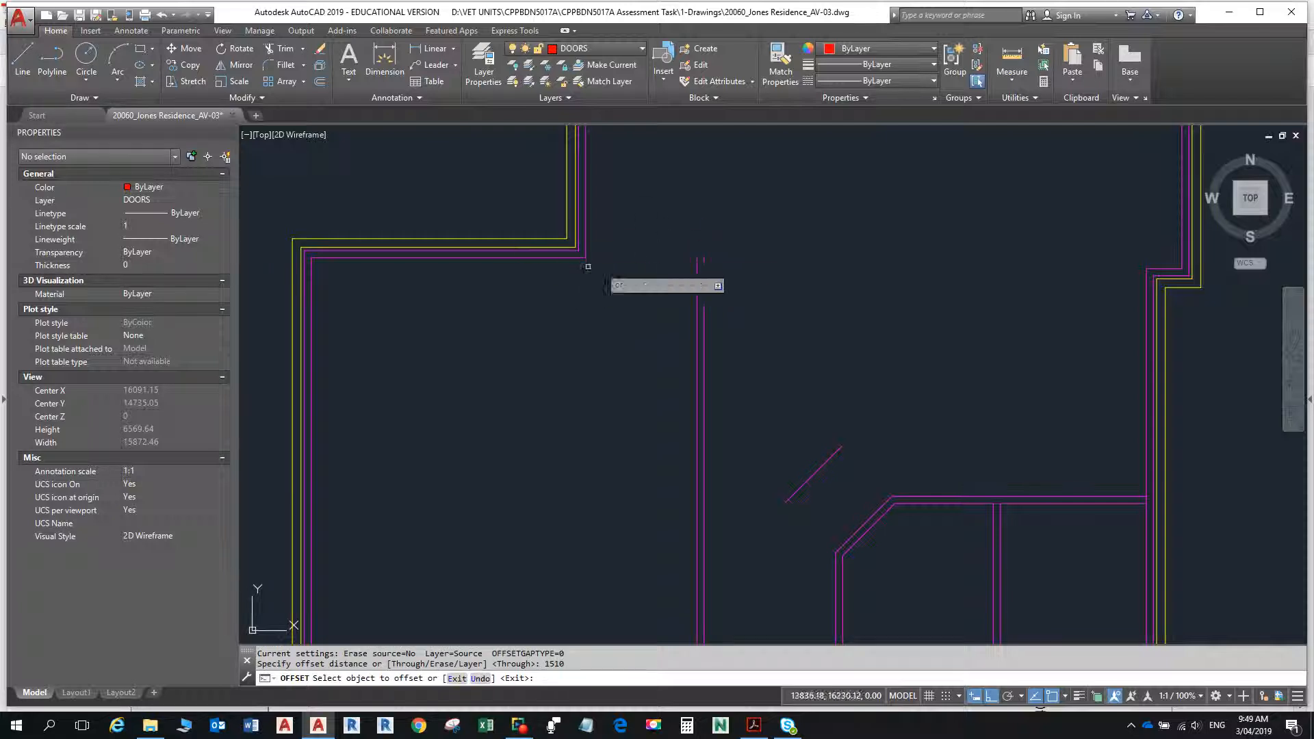
pyautogui.click(544, 258)
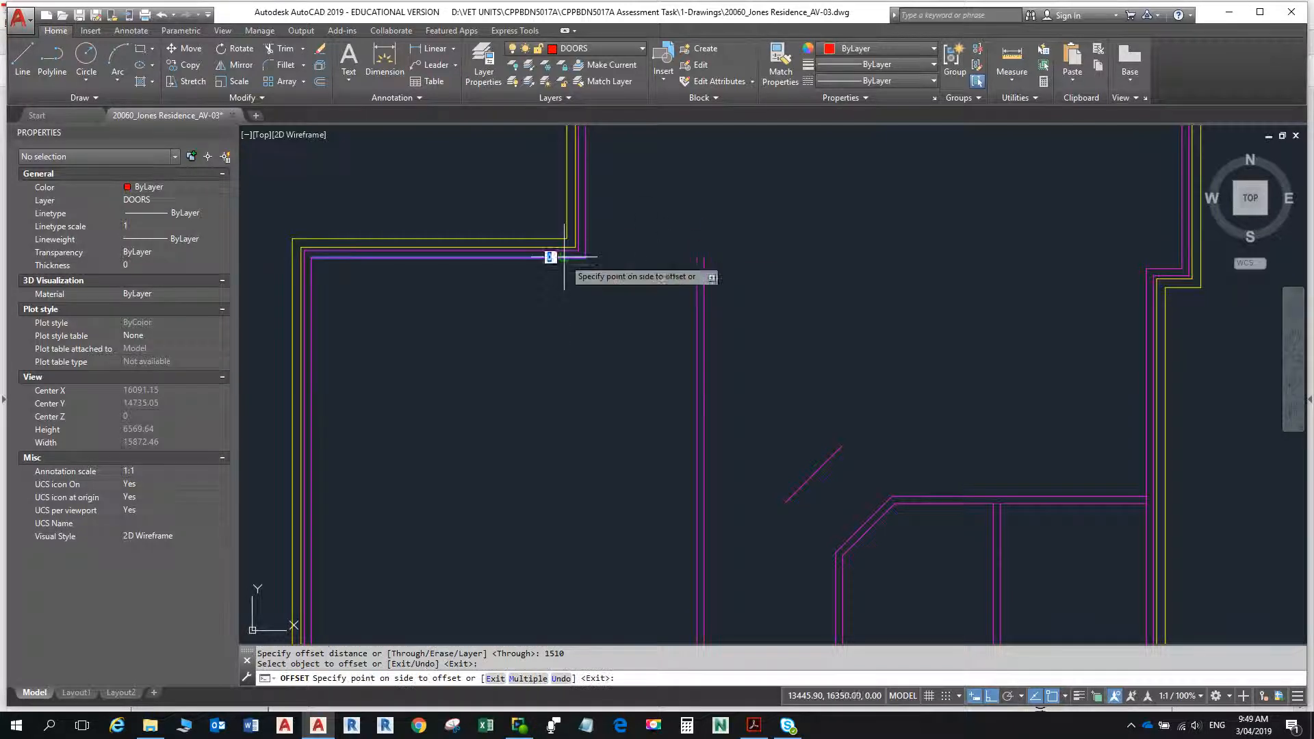
pyautogui.click(541, 408)
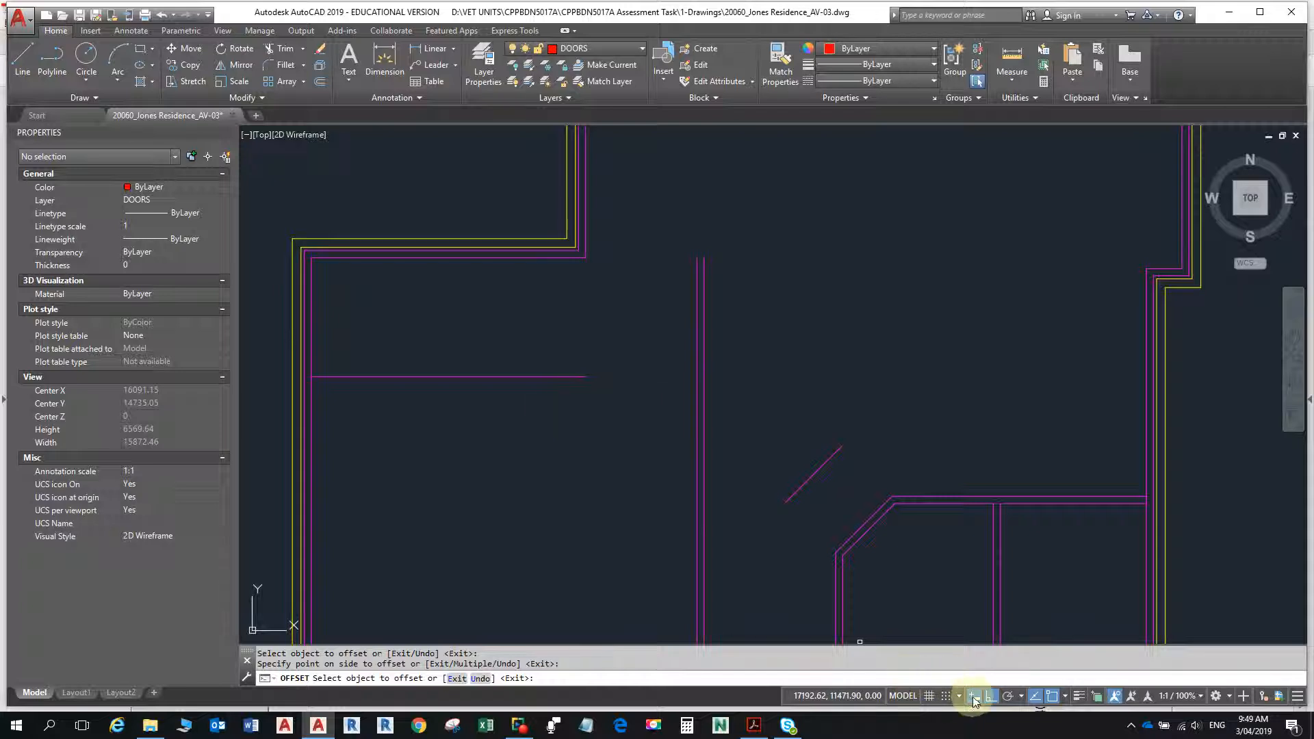
# - Offset the new horizontal line 900 further down to mark the opening's lower edge, checking the spacing in the PDF
pyautogui.click(555, 376)
pyautogui.hotkey('alt', 'Tab')
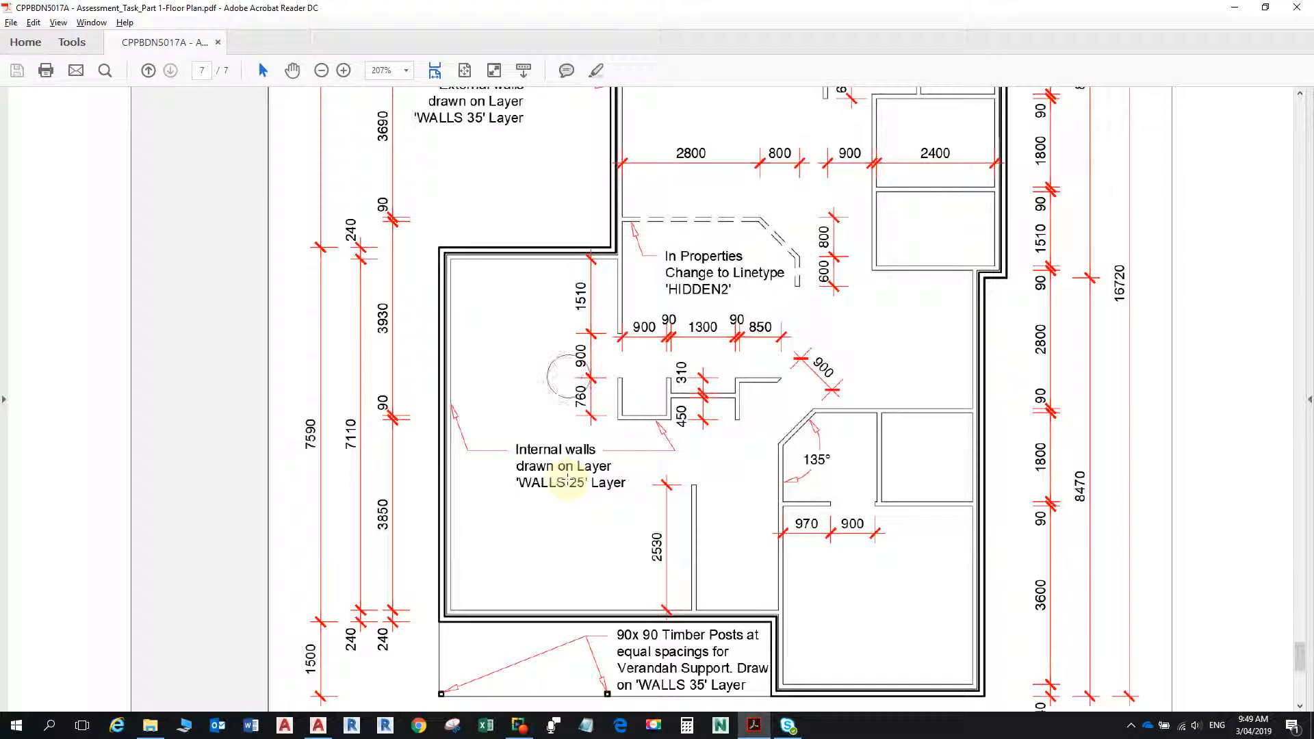
pyautogui.hotkey('alt', 'Tab')
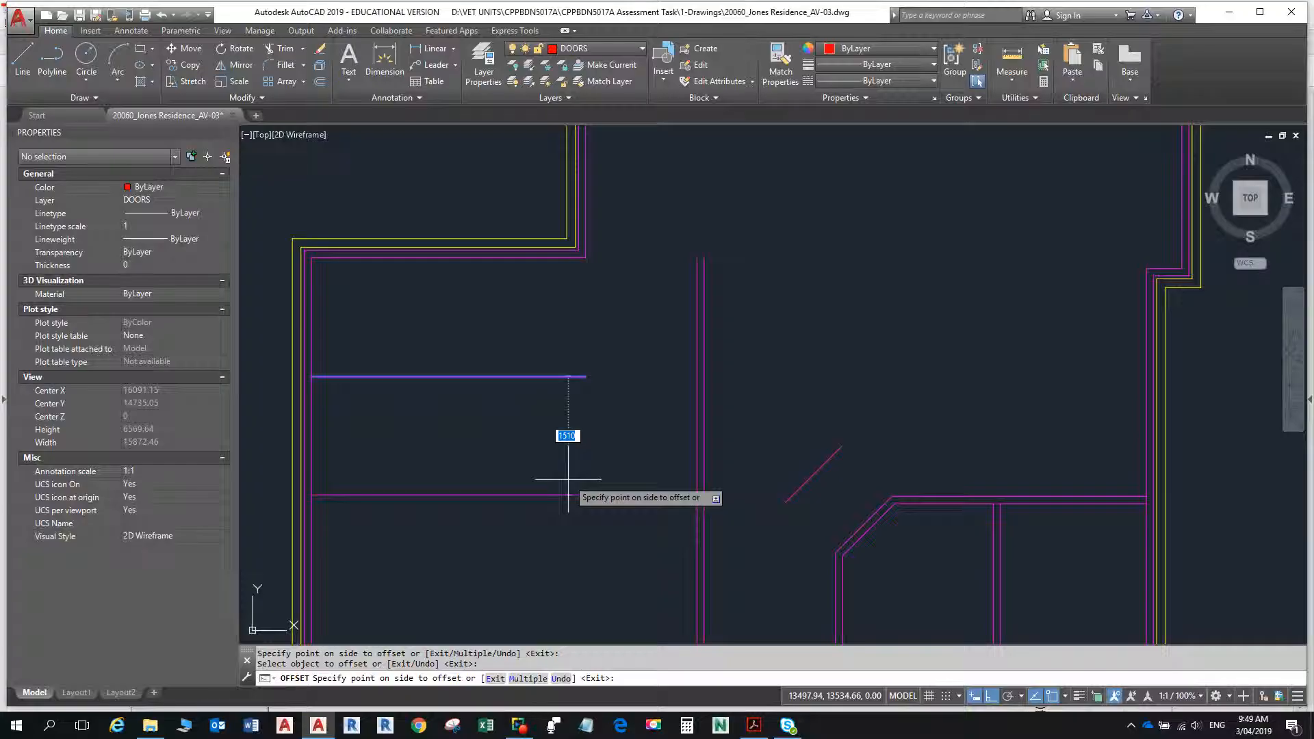
pyautogui.write('900')
pyautogui.press('Return')
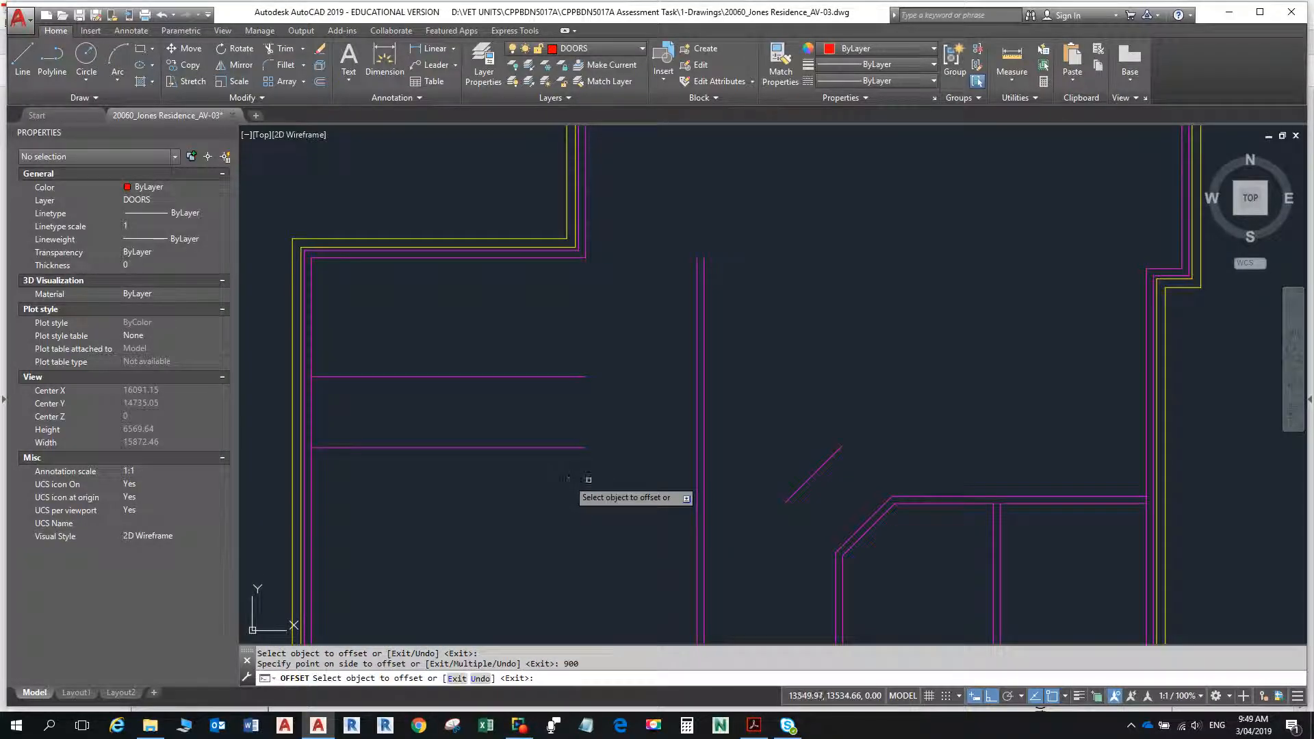
# - Offset the opening's lower line 760 downward to mark the inner face of the recess wall, checking the depth in the PDF
pyautogui.click(560, 449)
pyautogui.hotkey('alt', 'Tab')
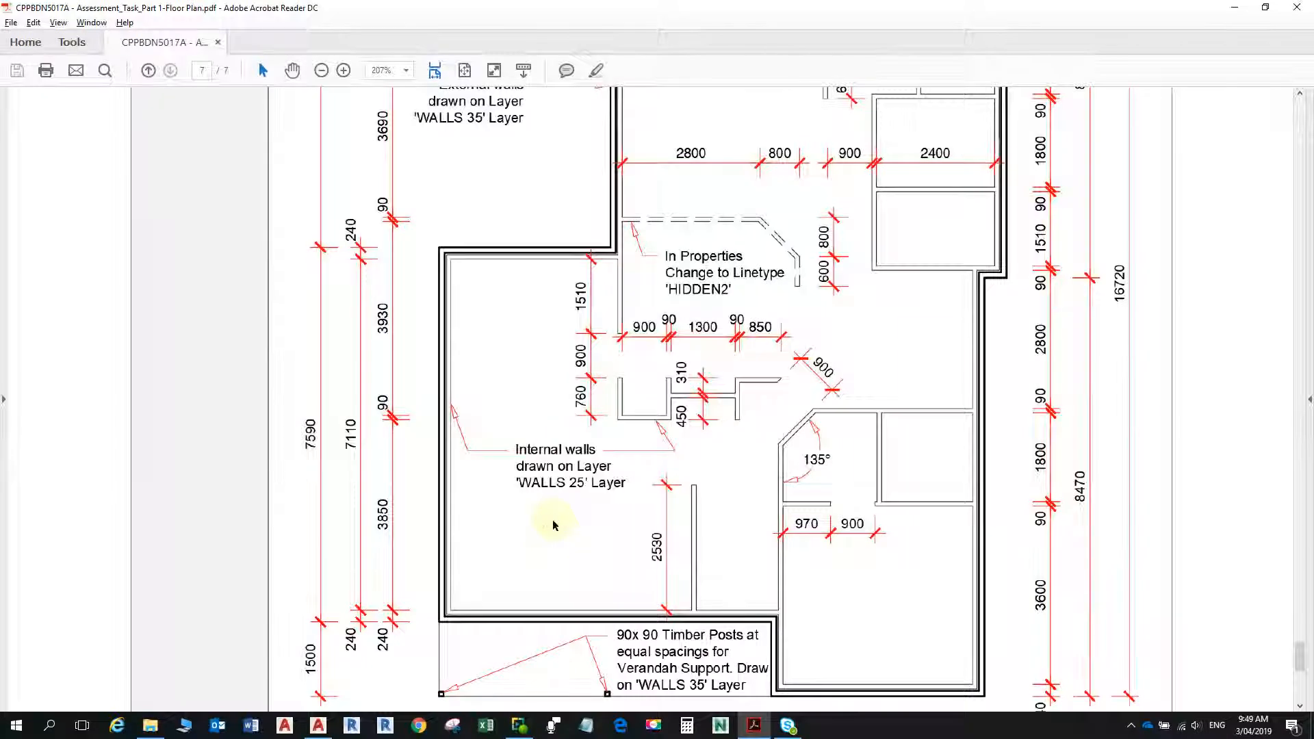
pyautogui.hotkey('alt', 'Tab')
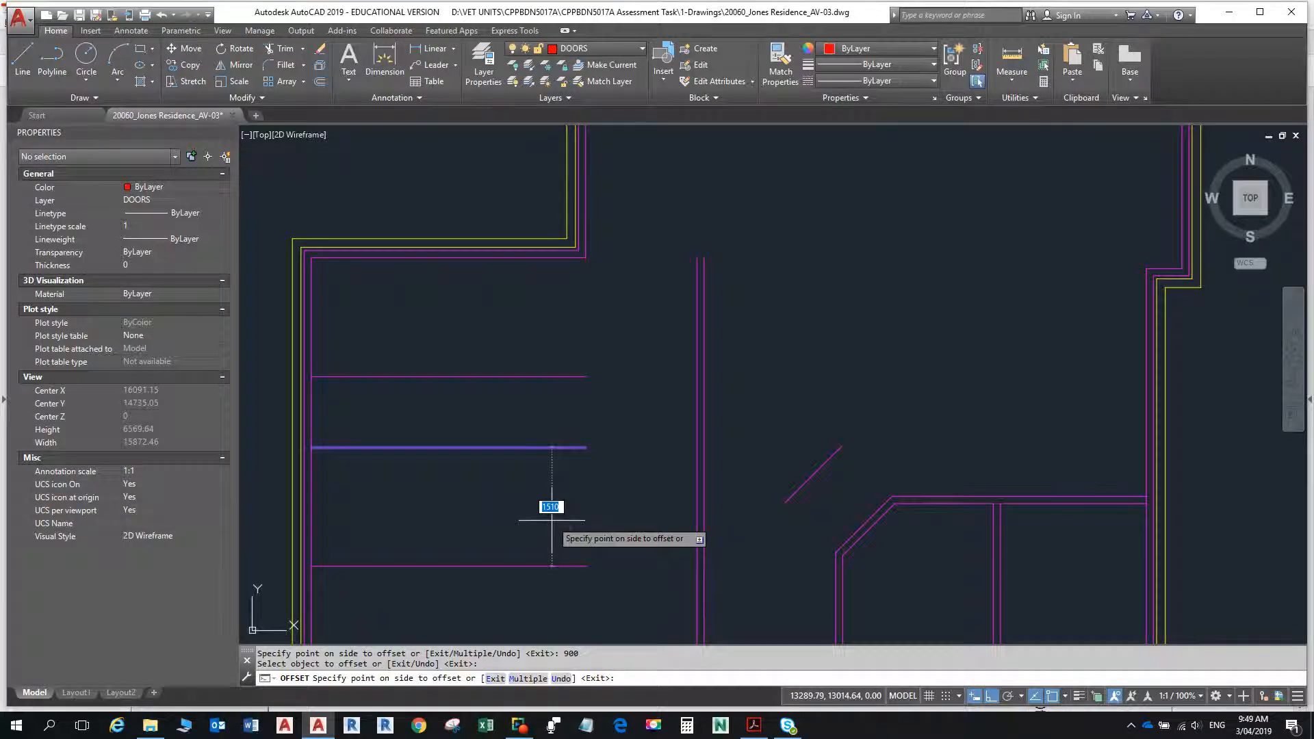
pyautogui.click(552, 521)
pyautogui.press('Return')
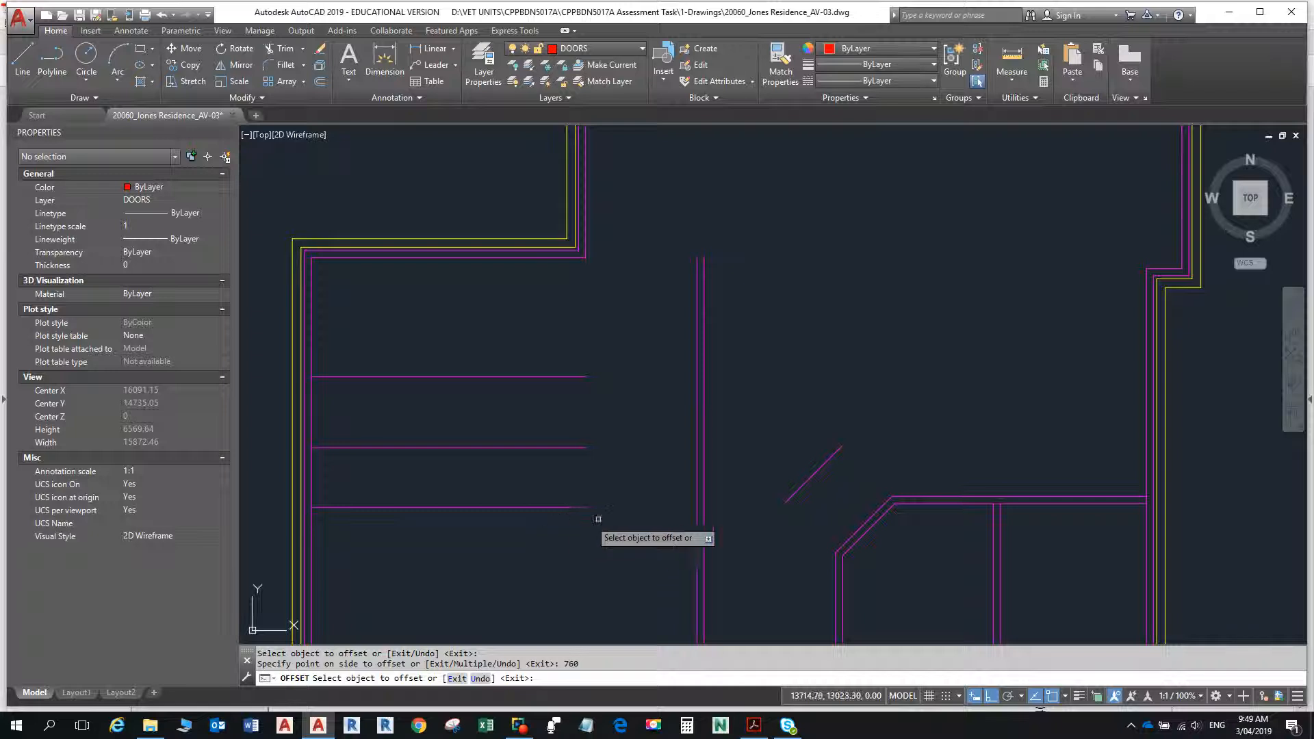
pyautogui.press('Escape')
# - Check the recess wall in the PDF and offset the lowest horizontal line 90 downward in AutoCAD for the wall thickness
pyautogui.hotkey('alt', 'Tab')
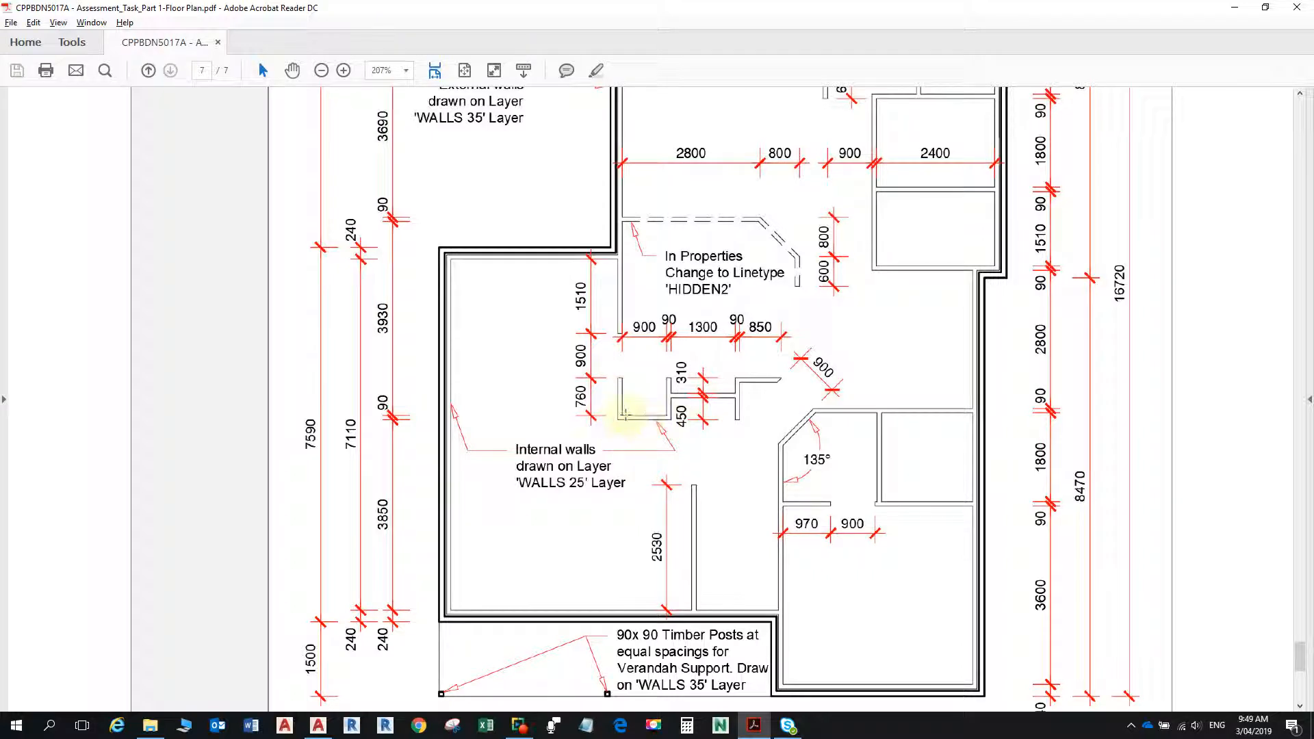
pyautogui.keyDown('ctrl'); pyautogui.scroll(3, 608, 416); pyautogui.keyUp('ctrl')
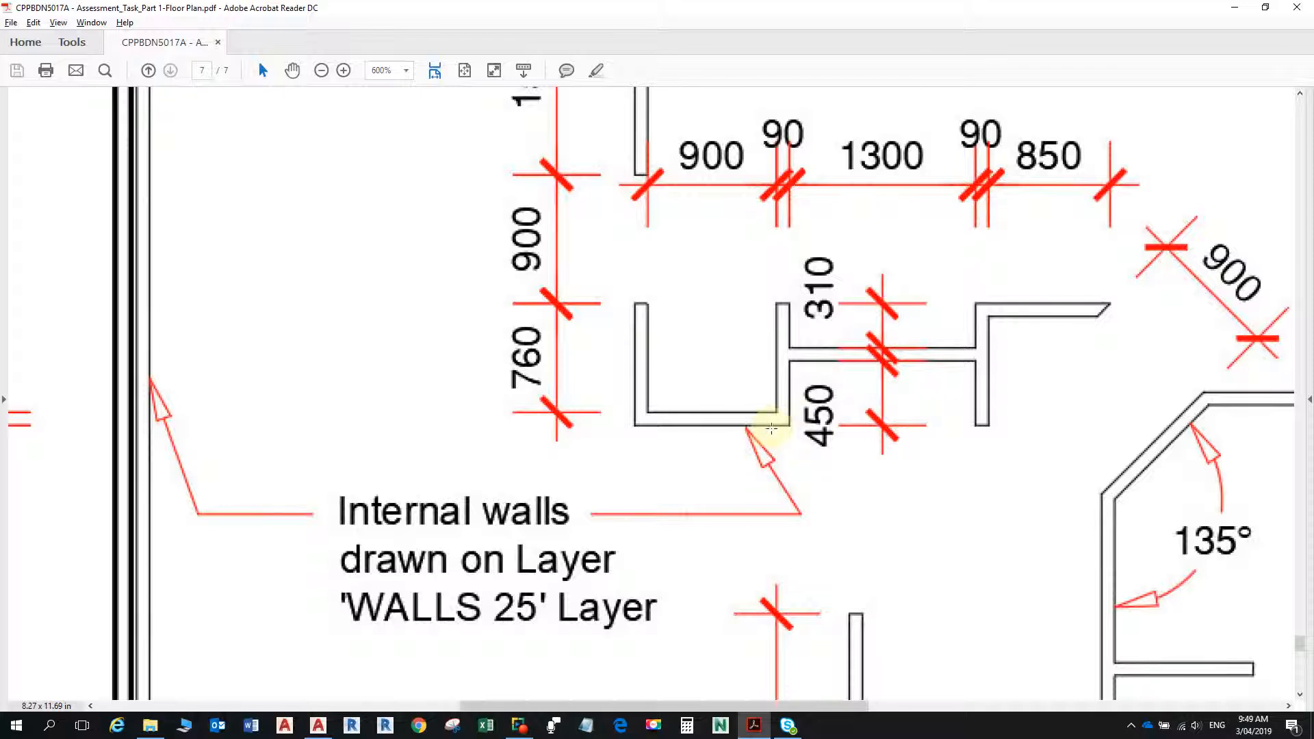
pyautogui.hotkey('alt', 'Tab')
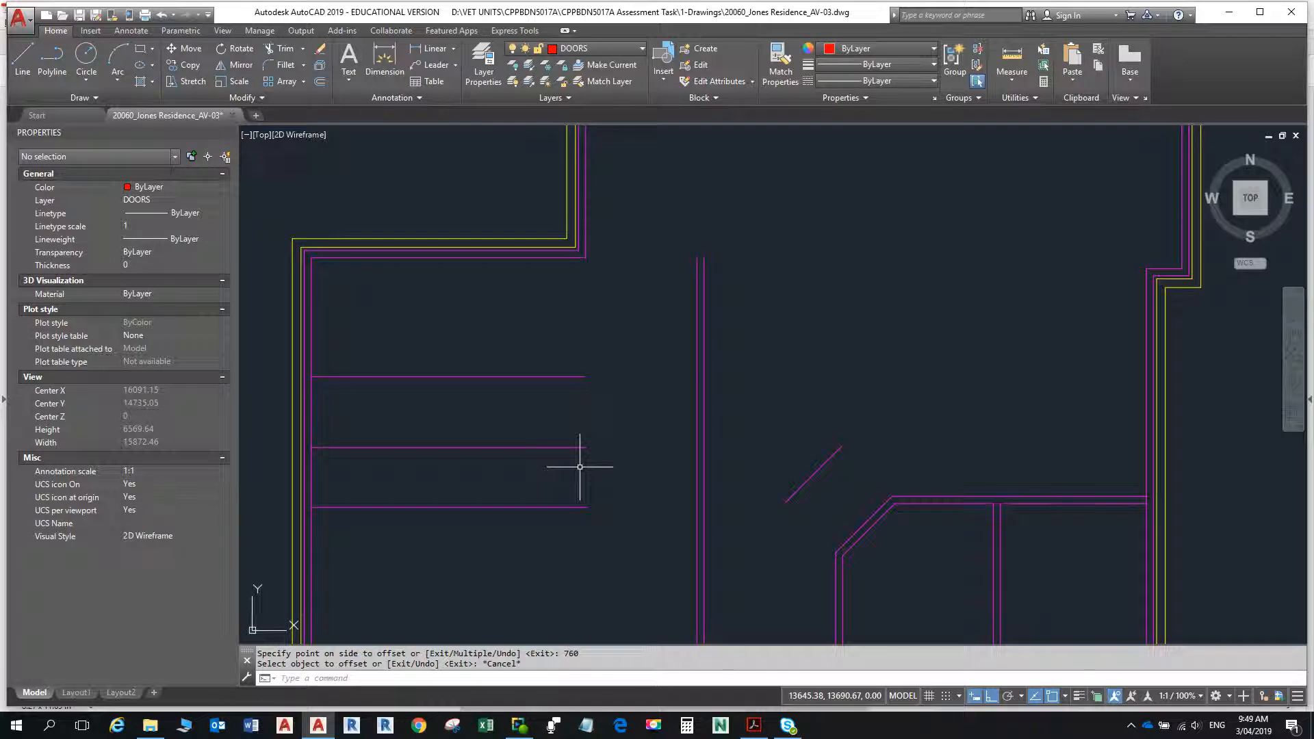
pyautogui.write('o')
pyautogui.press('Return')
pyautogui.write('90')
pyautogui.press('Return')
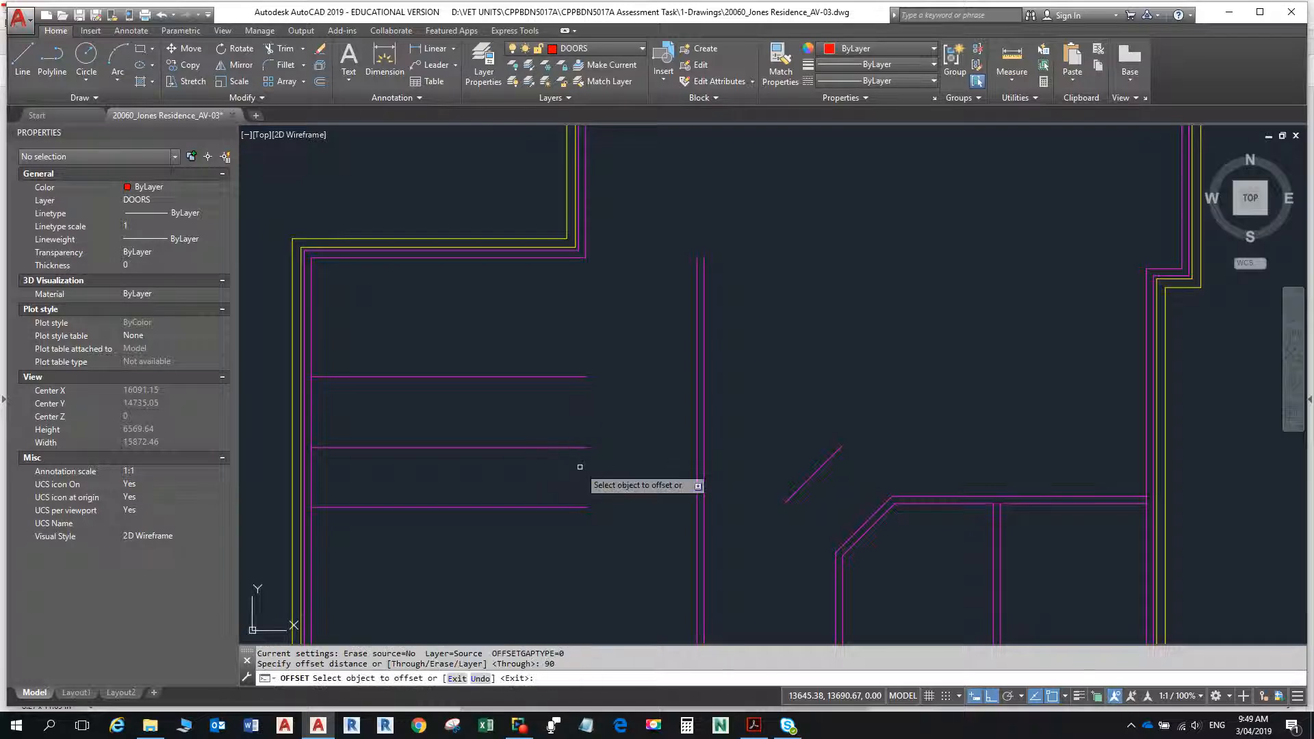
pyautogui.click(558, 508)
pyautogui.click(561, 547)
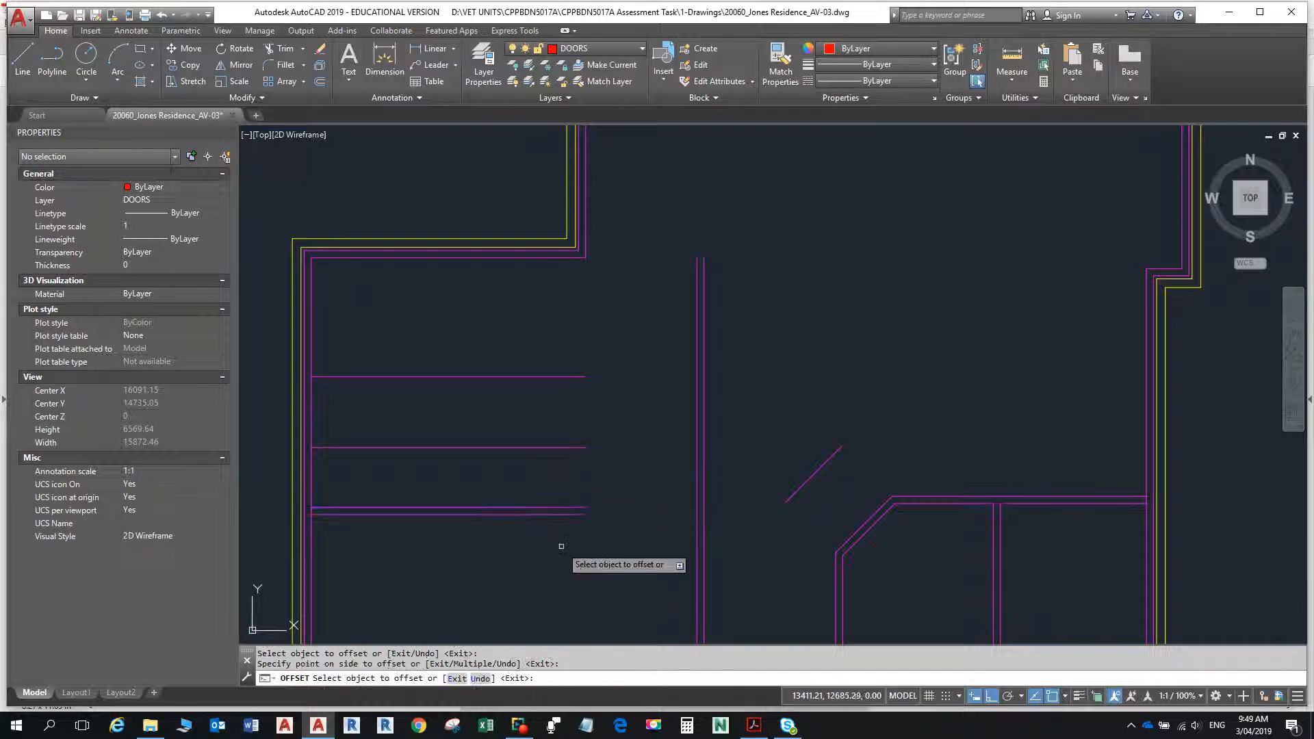
pyautogui.press('Escape')
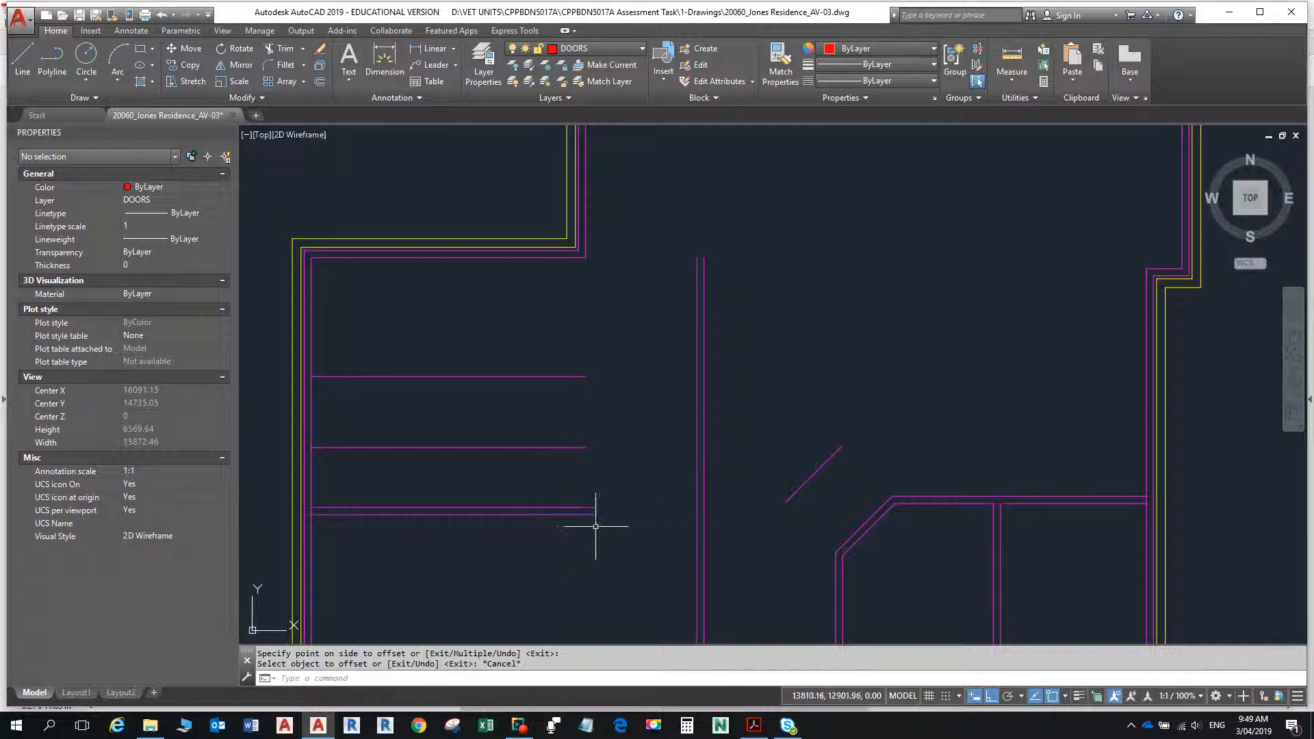
# - Look up the entry stub wall's length in the PDF and offset the west room's lower inner wall line 2530 upward in AutoCAD
pyautogui.hotkey('alt', 'Tab')
pyautogui.scroll(-4, 670, 506)
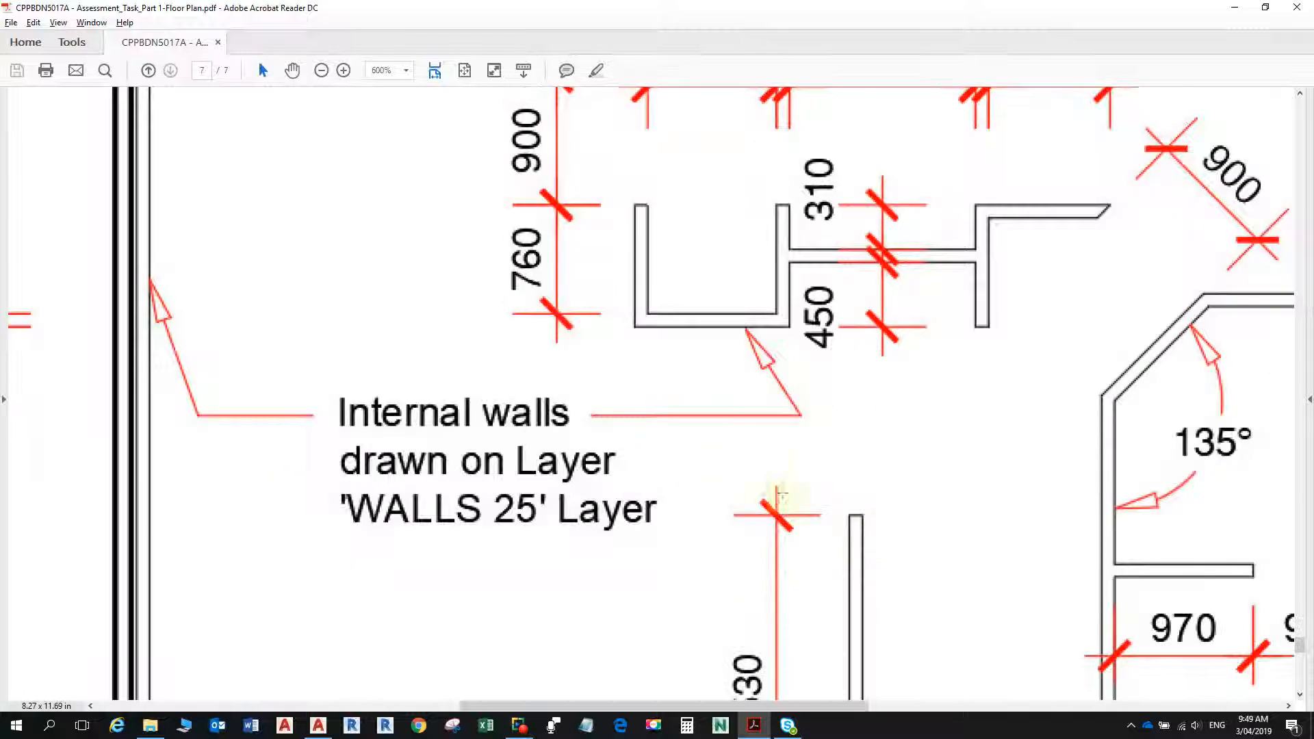
pyautogui.scroll(-4, 884, 534)
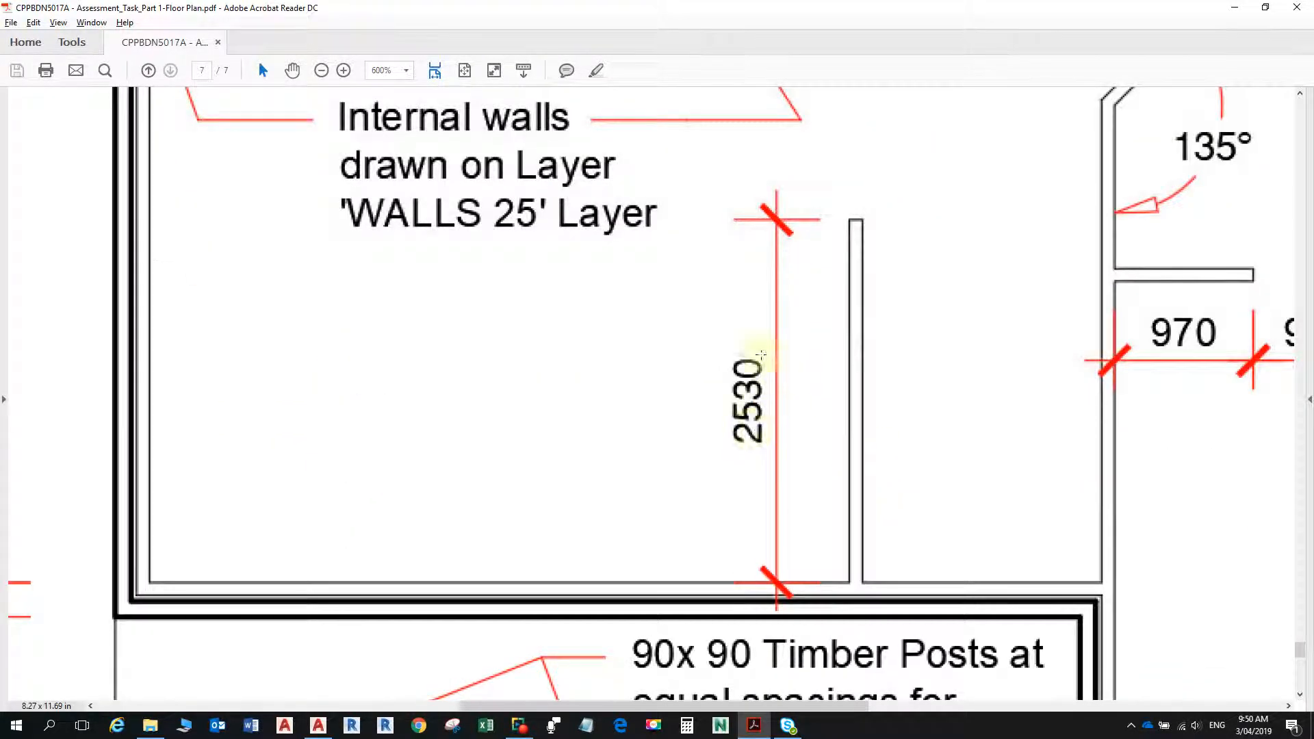
pyautogui.hotkey('alt', 'Tab')
pyautogui.scroll(-5, 757, 438)
pyautogui.scroll(8, 746, 551)
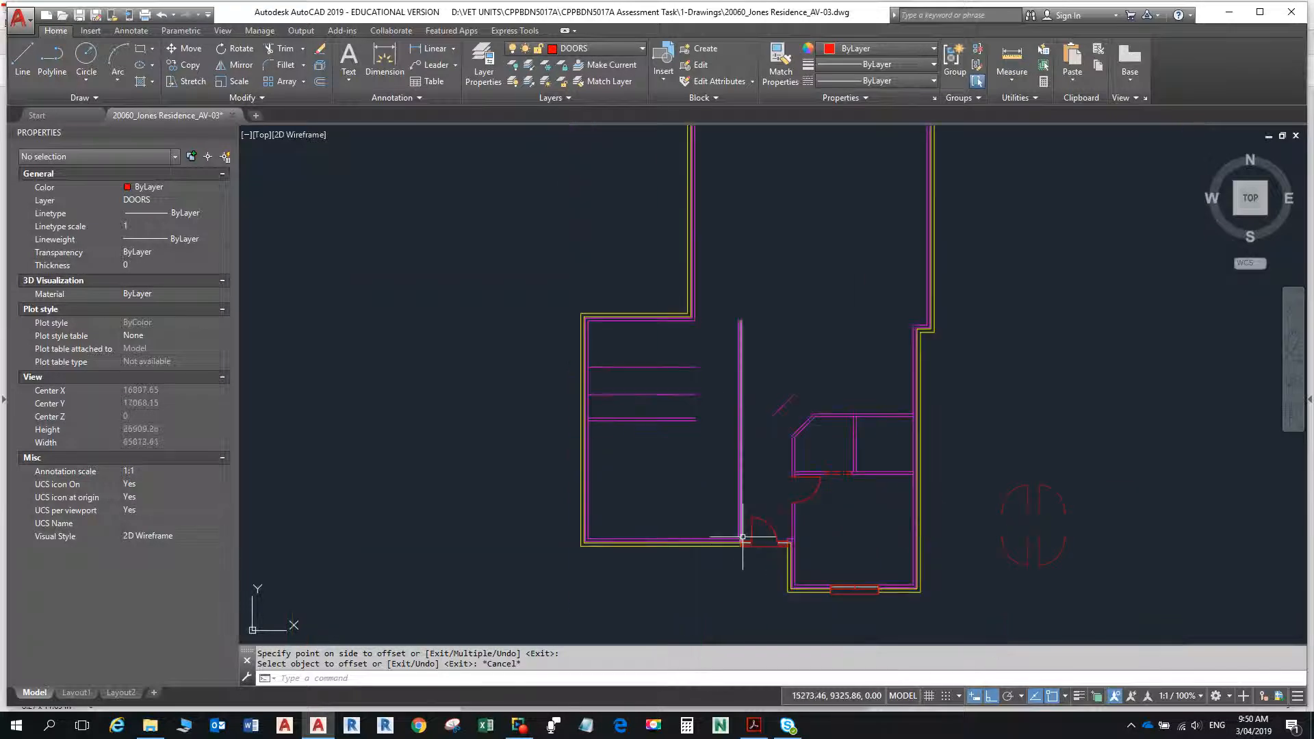
pyautogui.scroll(4, 739, 546)
pyautogui.write('o')
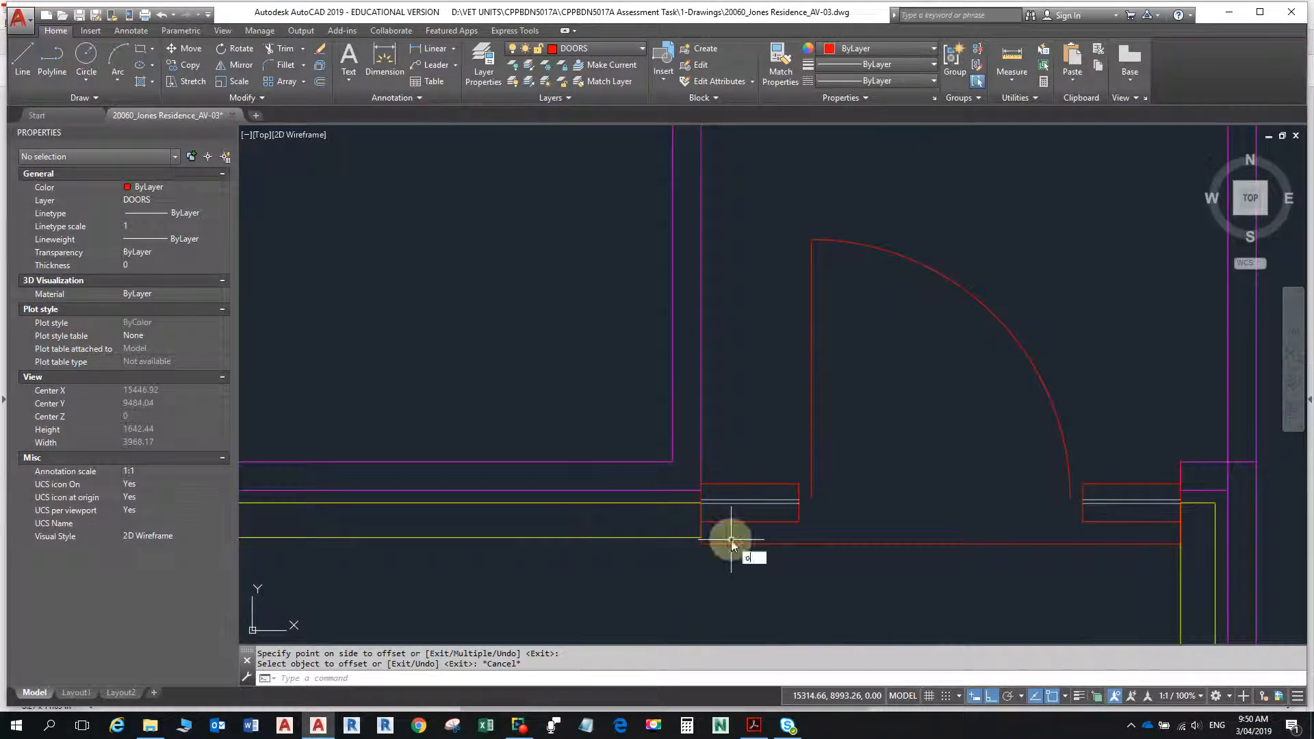
pyautogui.press('Return')
pyautogui.write('25')
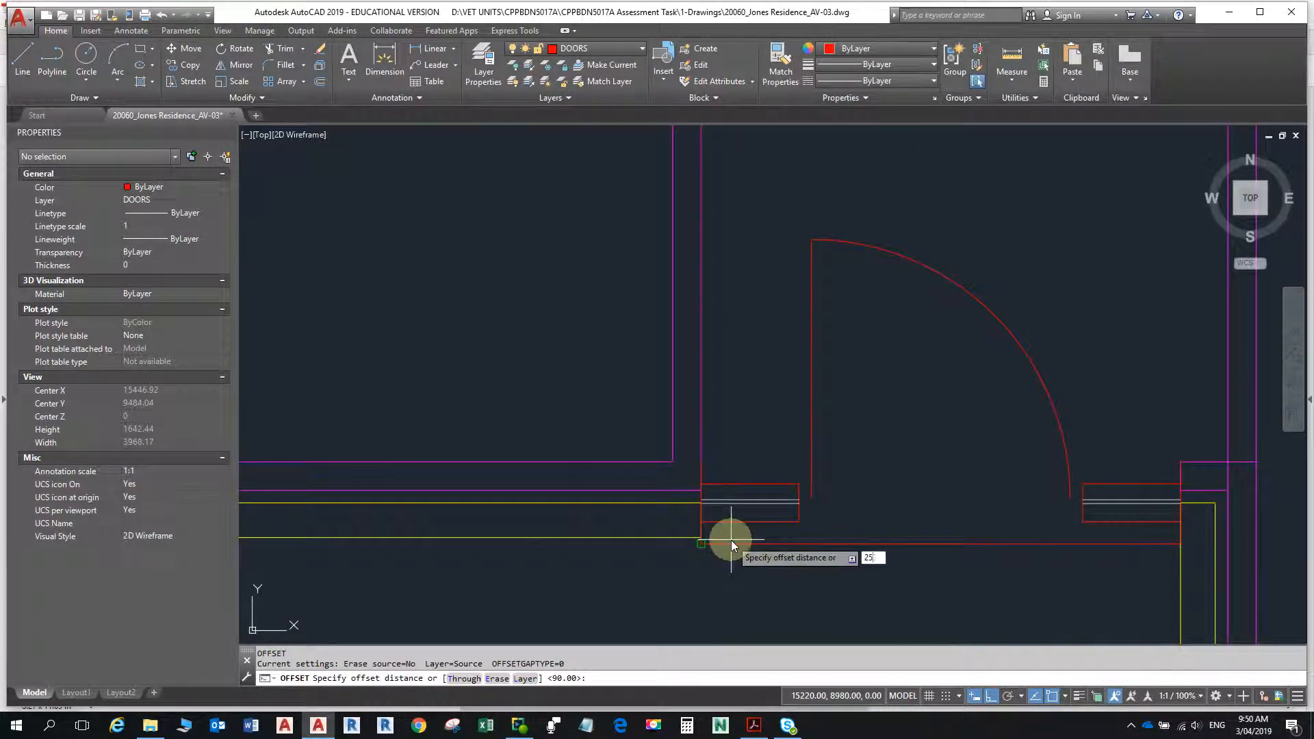
pyautogui.write('30')
pyautogui.press('Return')
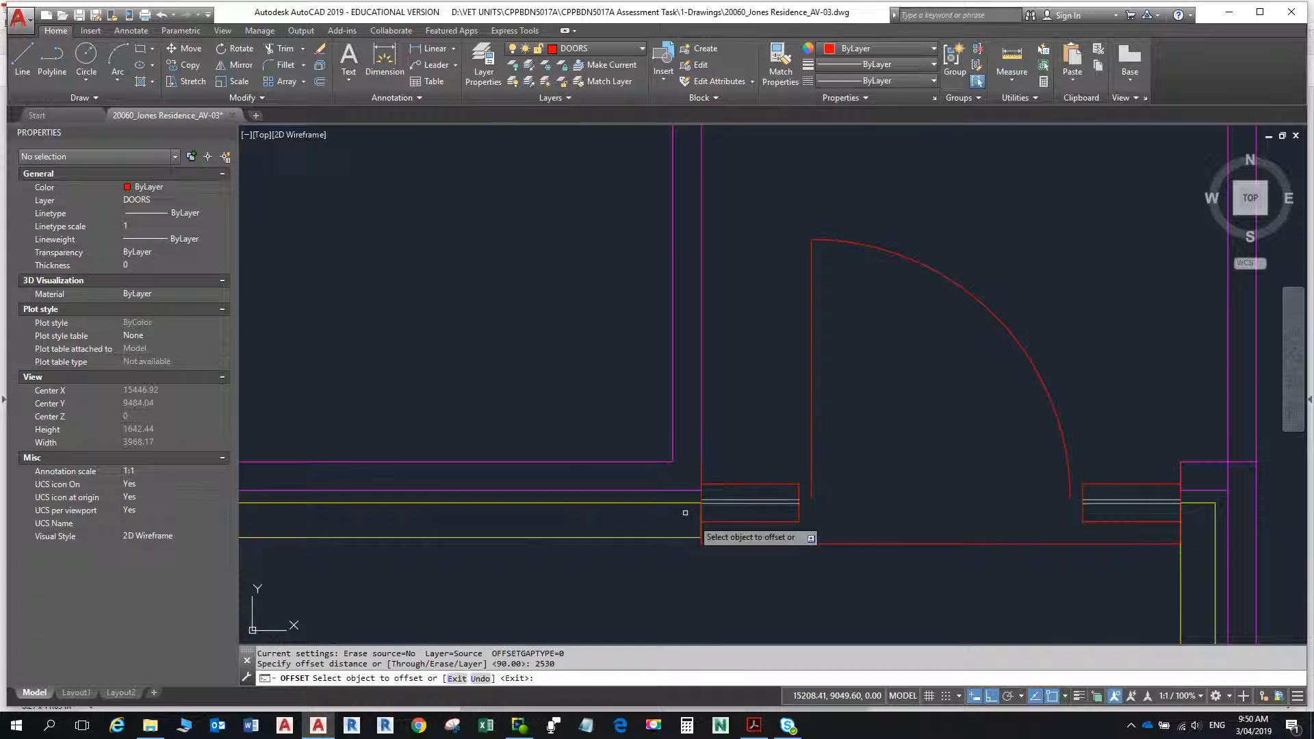
pyautogui.click(634, 461)
pyautogui.click(643, 438)
pyautogui.scroll(-6, 634, 376)
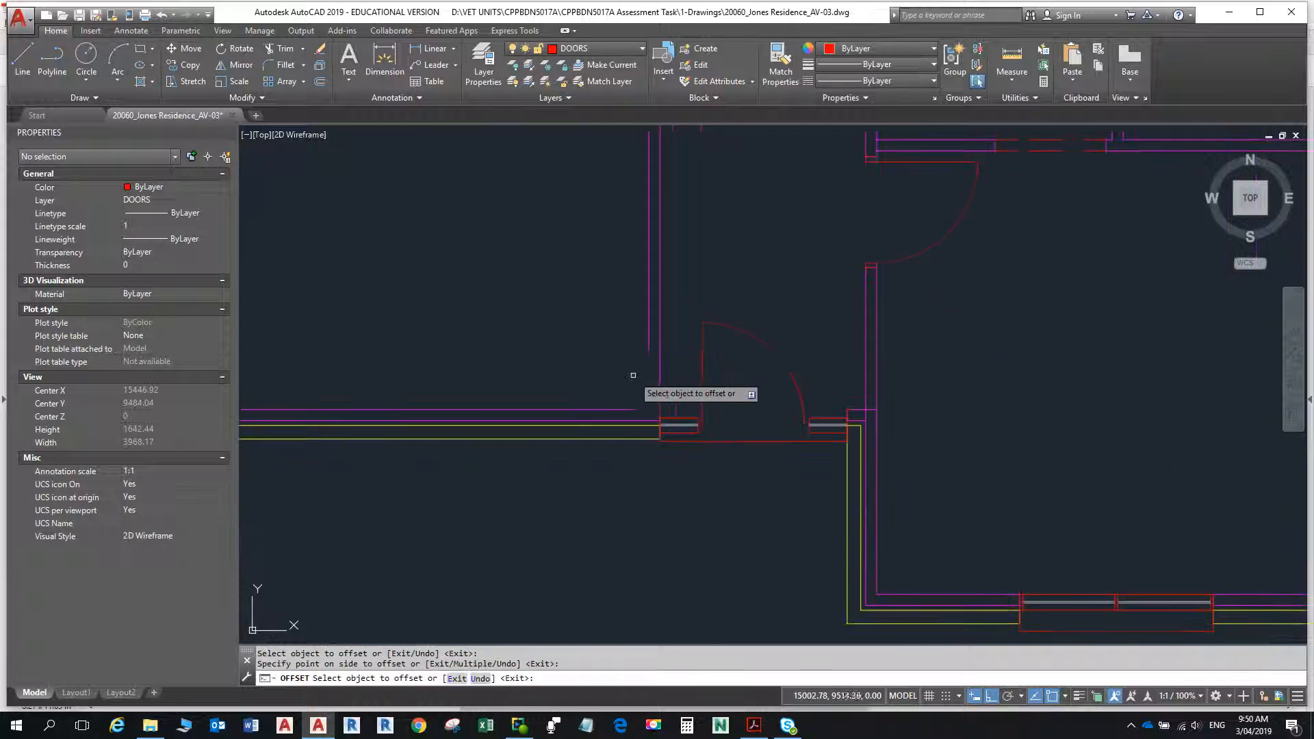
pyautogui.press('Escape')
pyautogui.press('Escape')
# - Fillet the new horizontal line with both vertical wall lines at zero radius to close the stub wall's upper end
pyautogui.scroll(8, 698, 327)
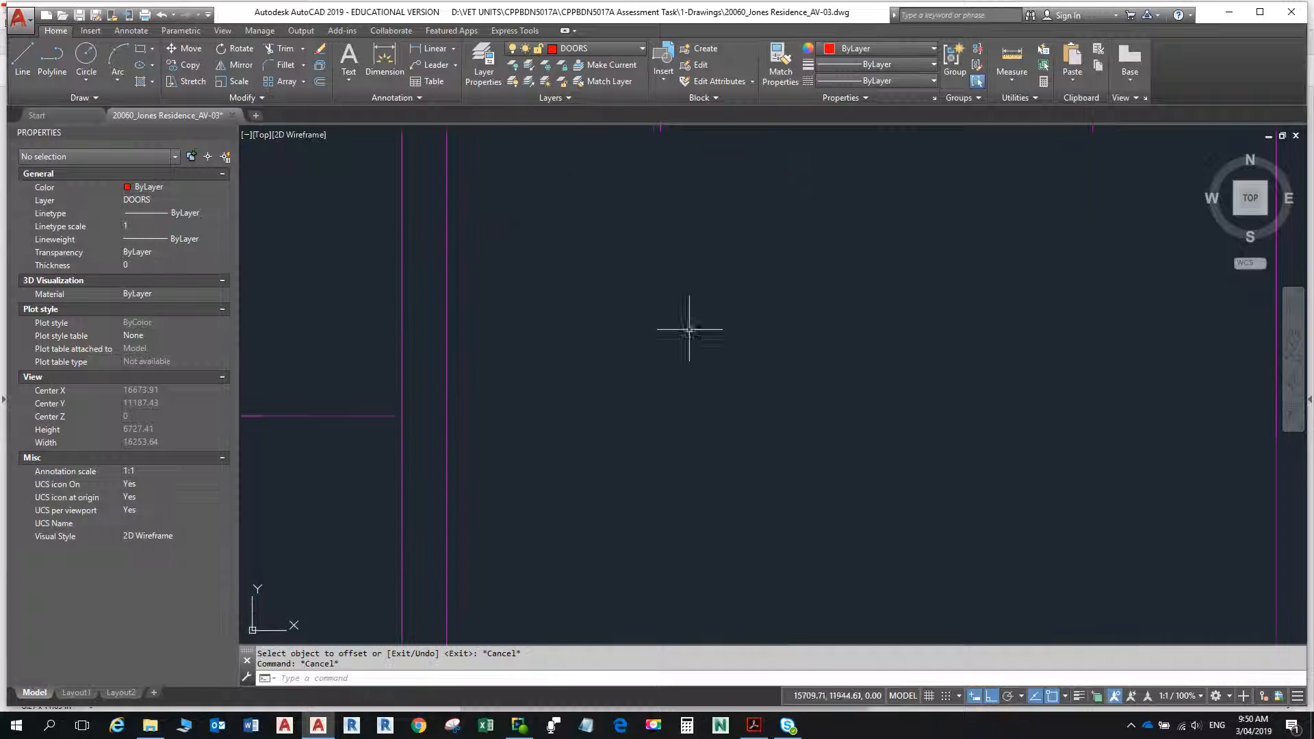
pyautogui.moveTo(415, 357); pyautogui.dragTo(722, 273, button='middle')
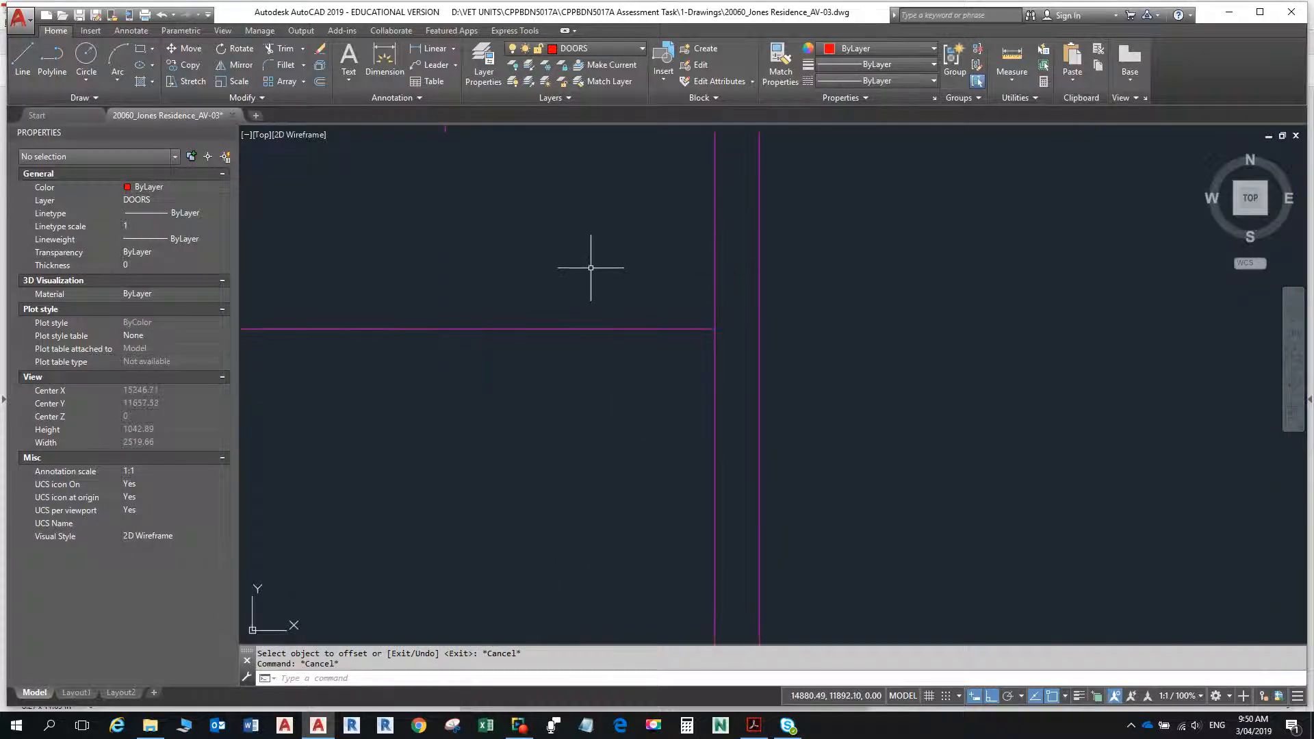
pyautogui.click(275, 62)
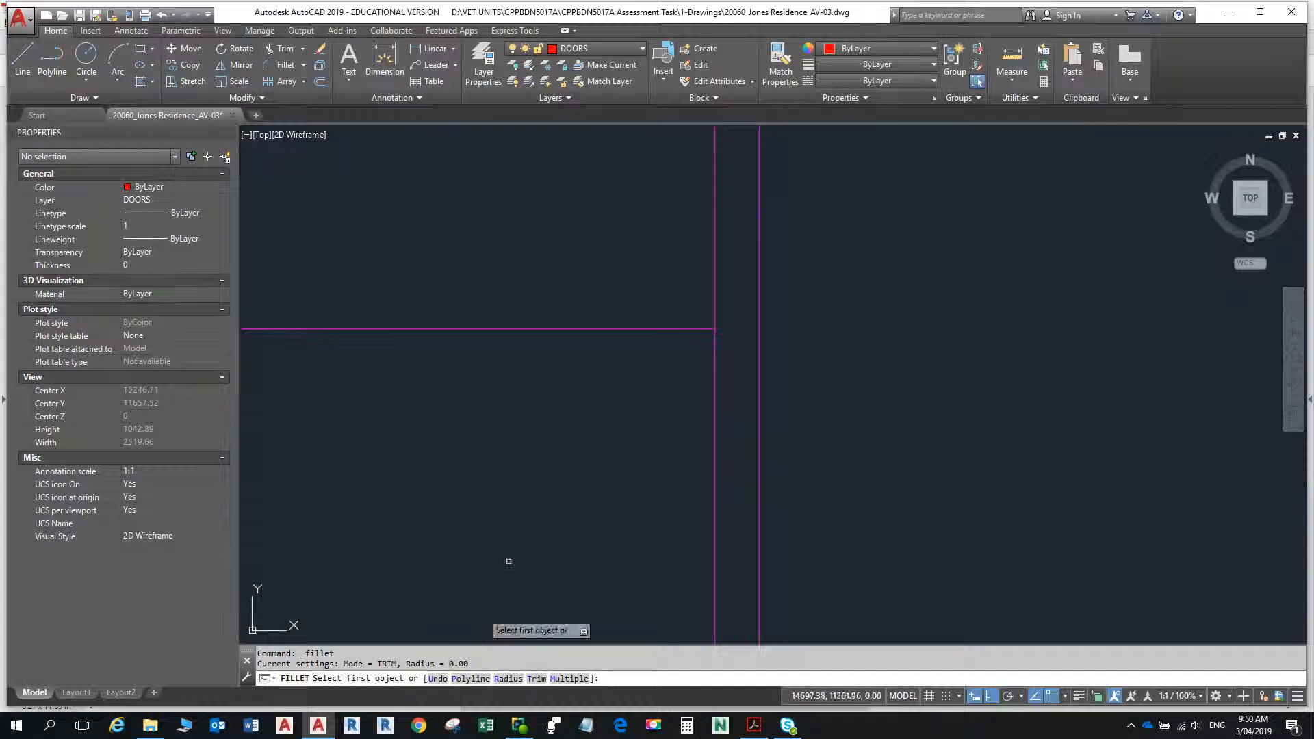
pyautogui.click(699, 330)
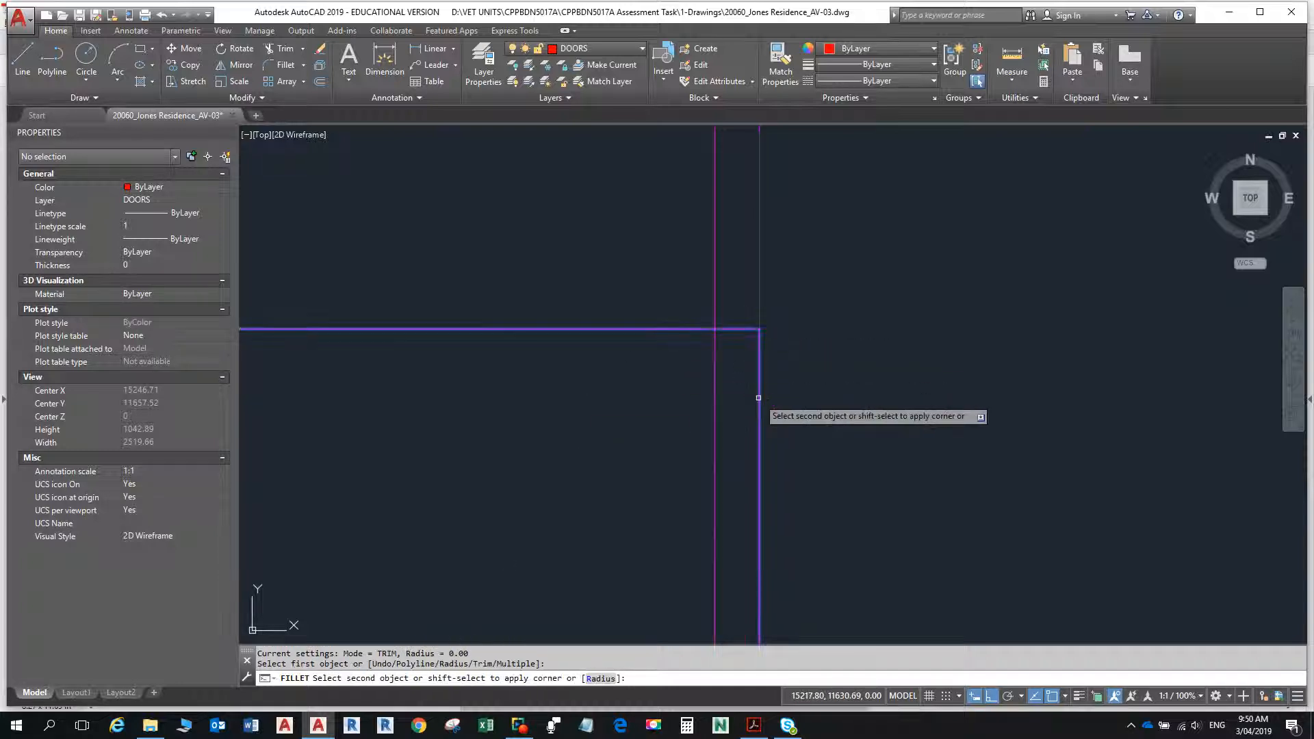
pyautogui.click(759, 397)
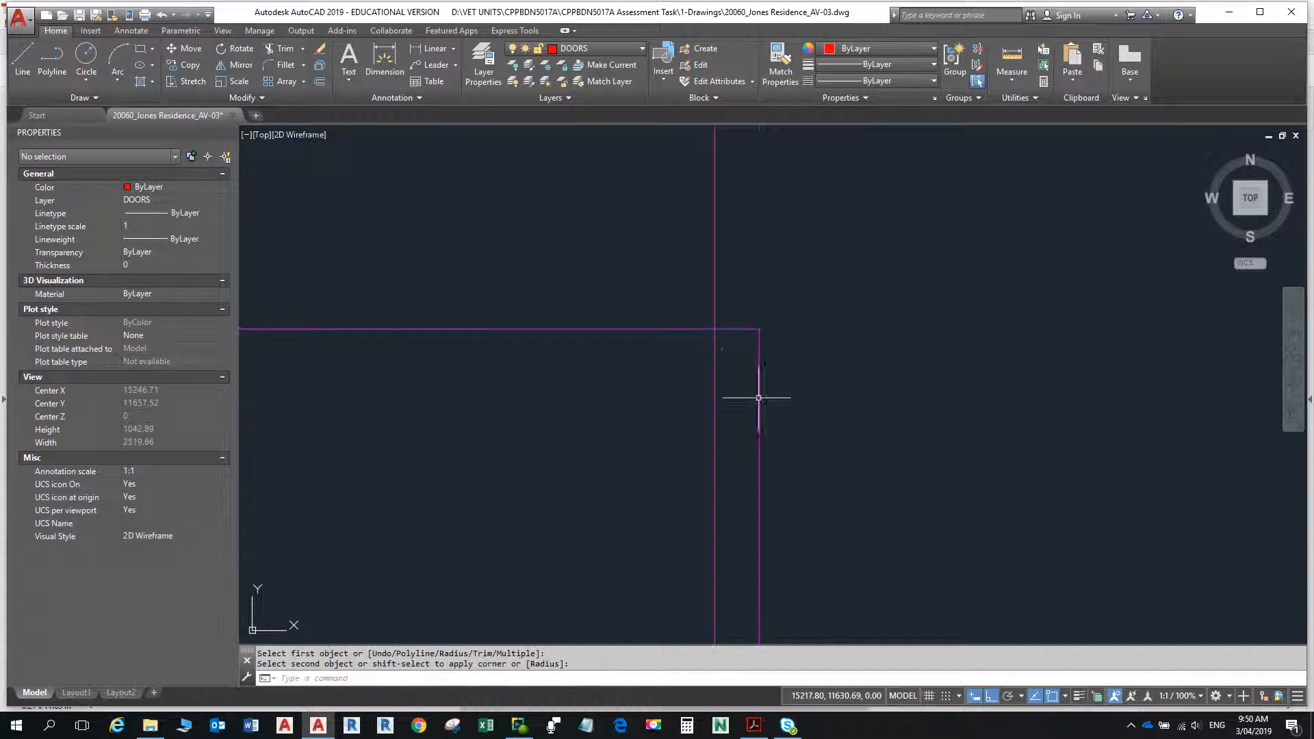
pyautogui.press('Return')
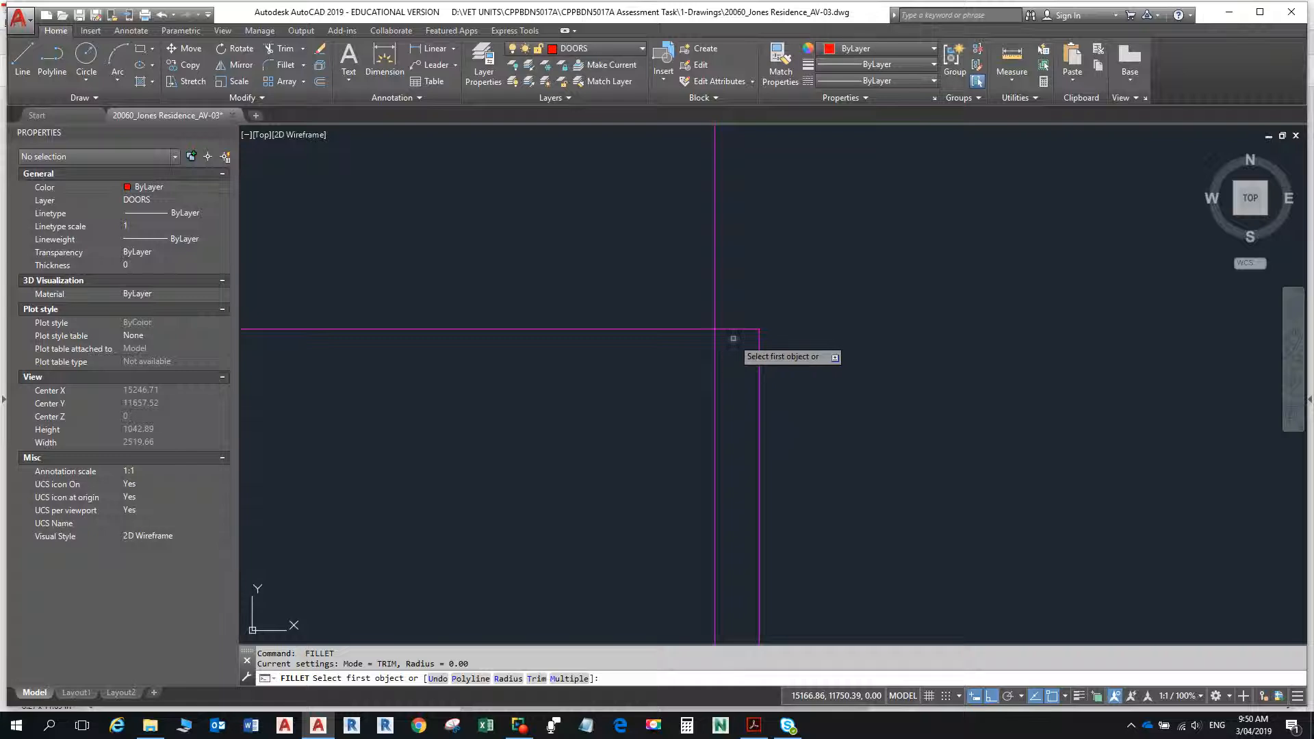
pyautogui.click(738, 330)
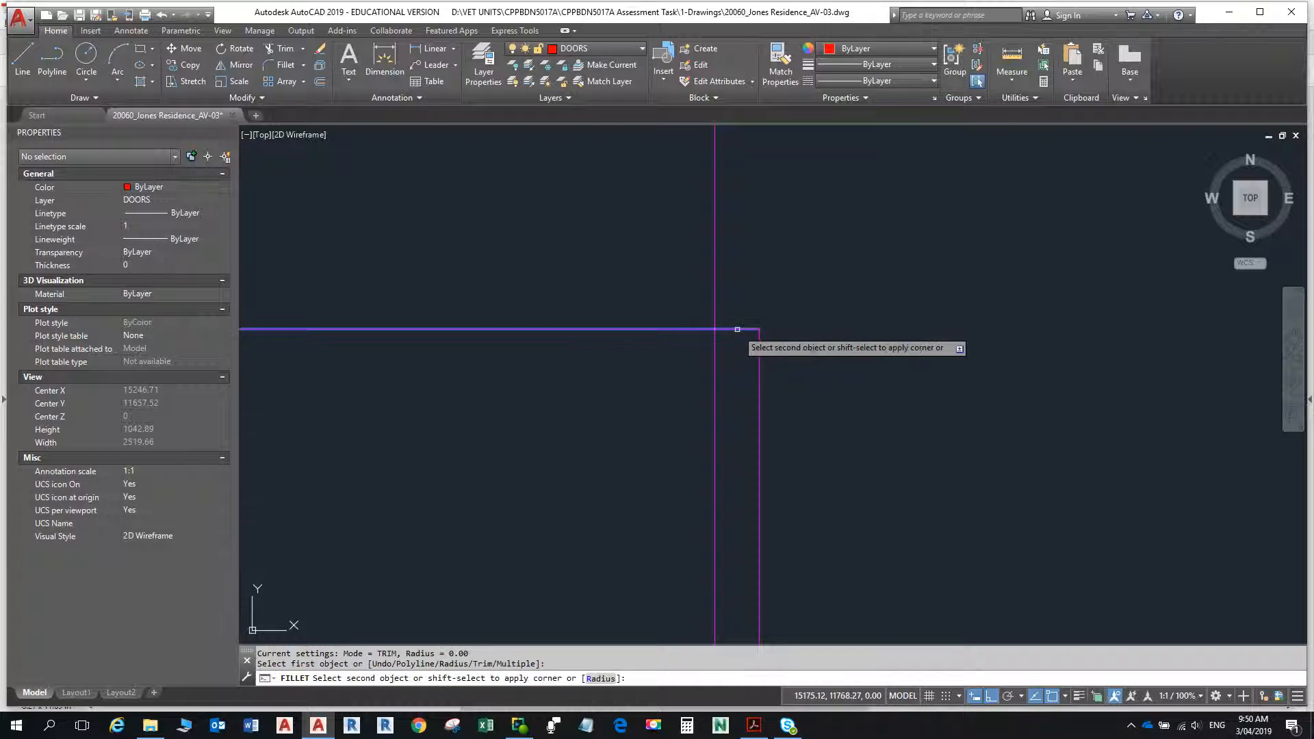
pyautogui.click(716, 352)
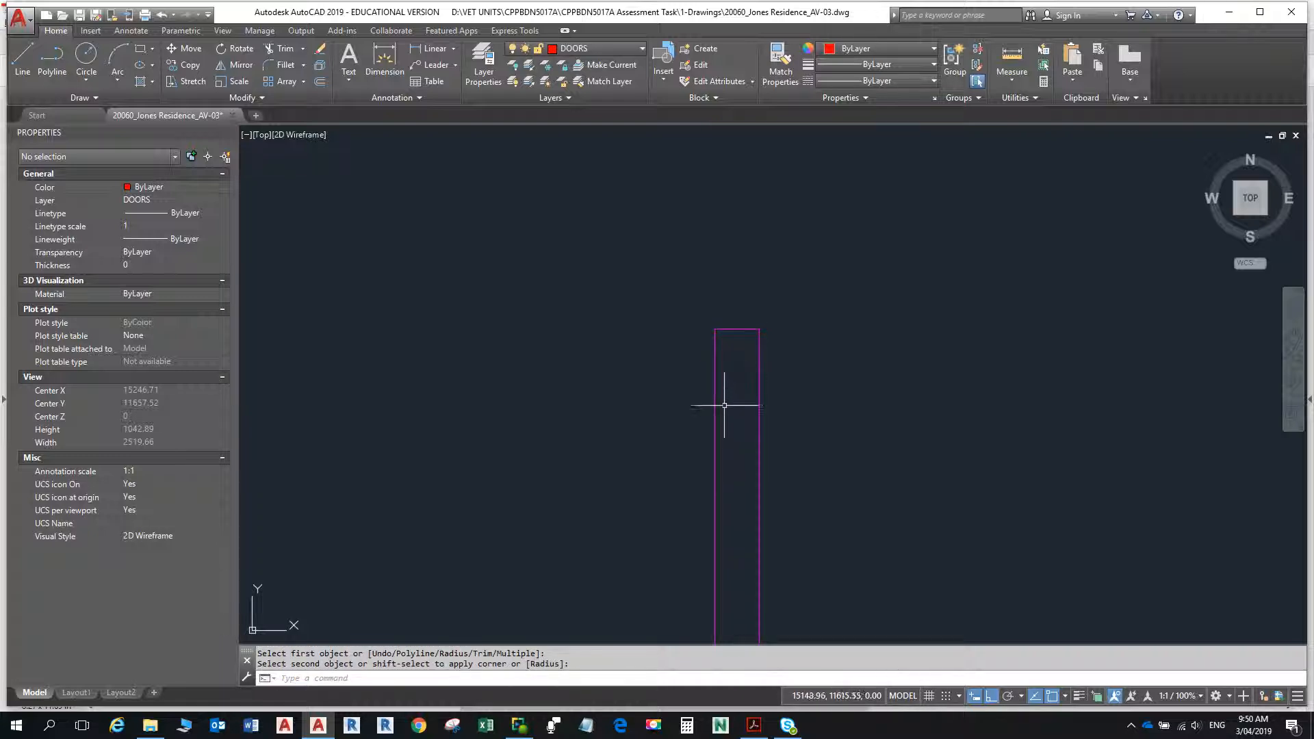
pyautogui.press('Escape')
pyautogui.press('Escape')
# - Check the recess walls in the PDF and stretch the lowest horizontal recess line east to just below the diagonal line
pyautogui.scroll(-6, 717, 363)
pyautogui.scroll(4, 716, 386)
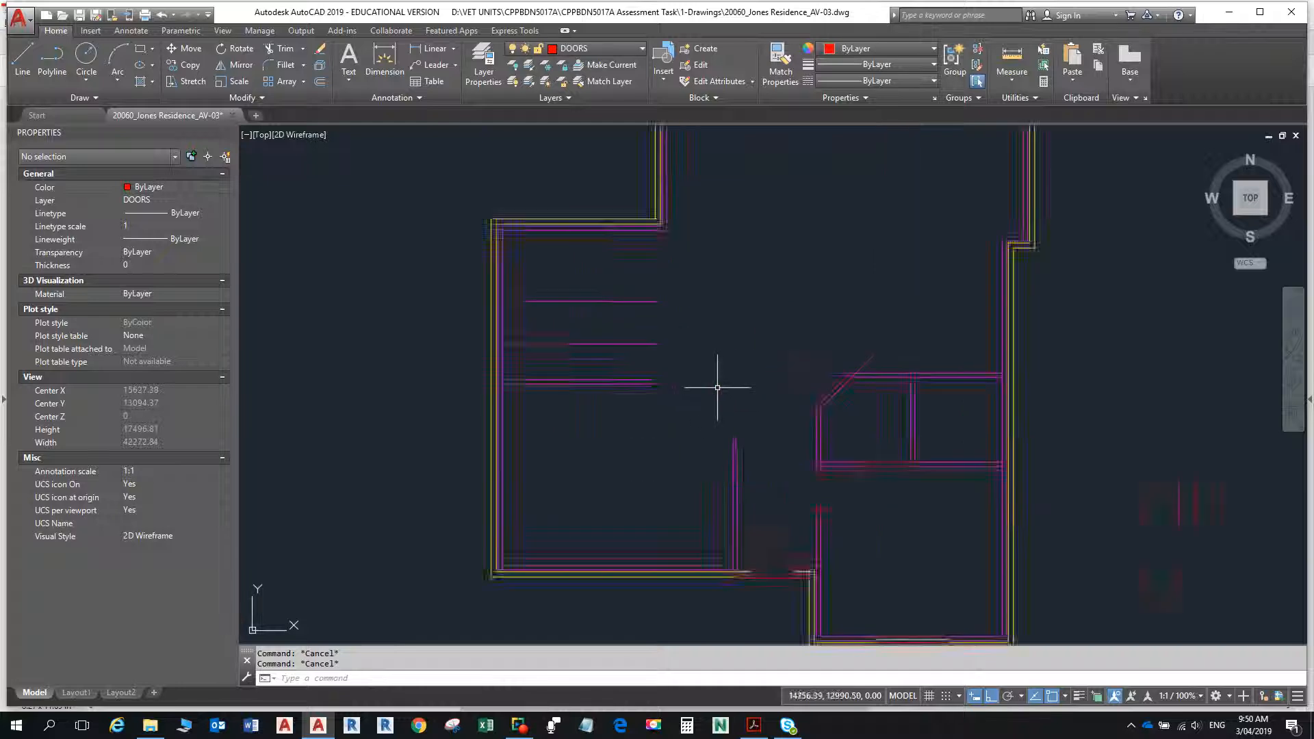
pyautogui.hotkey('alt', 'Tab')
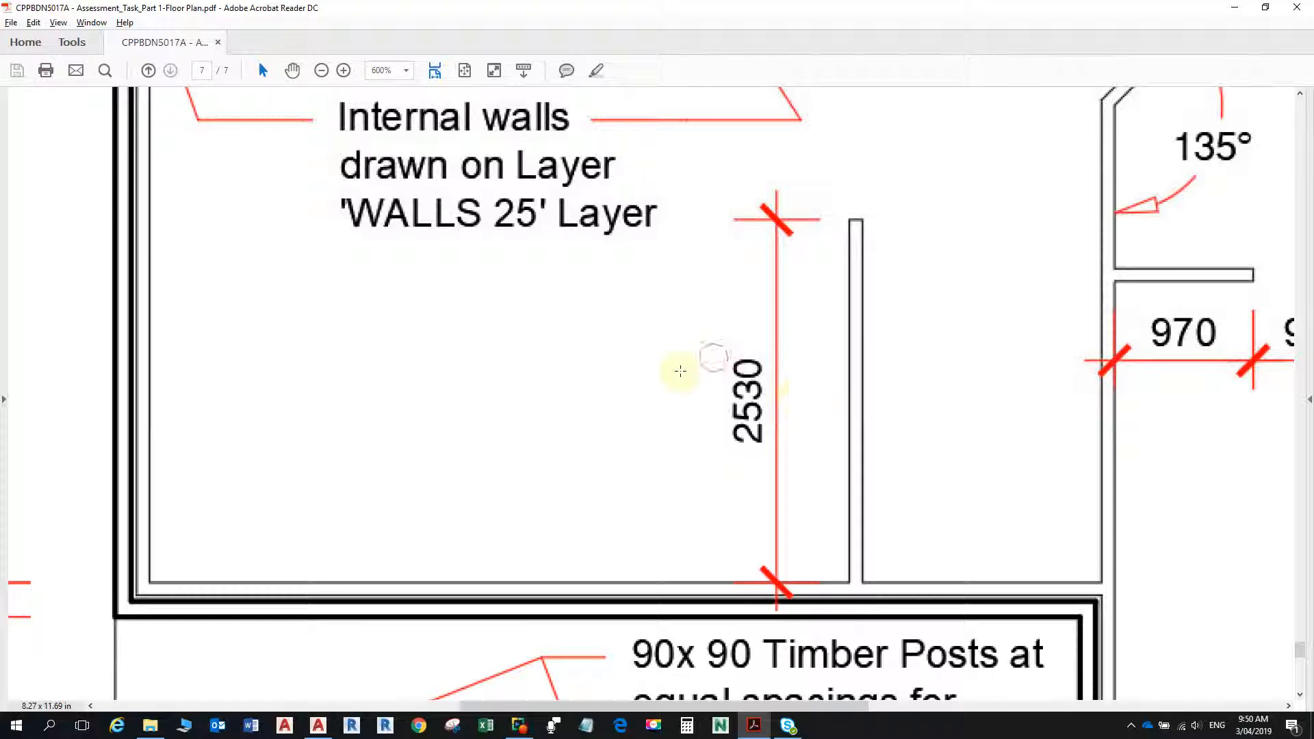
pyautogui.scroll(5, 705, 315)
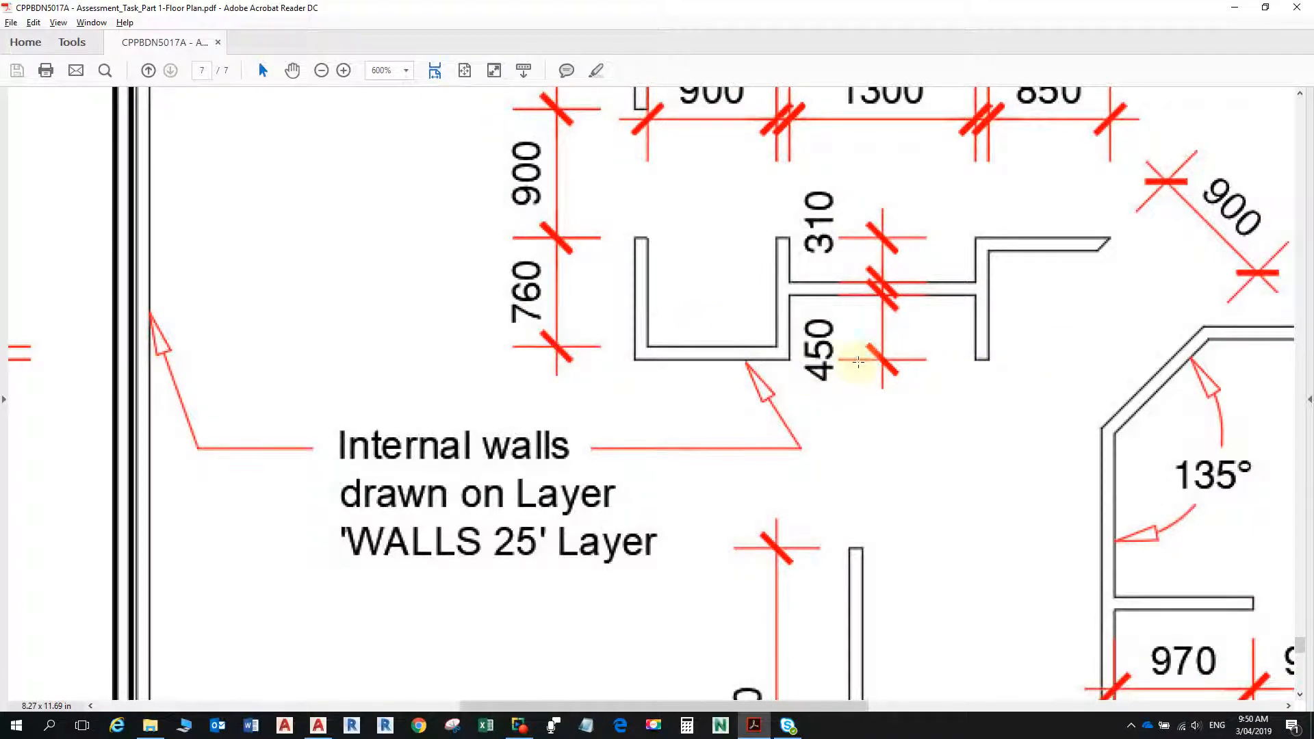
pyautogui.hotkey('alt', 'Tab')
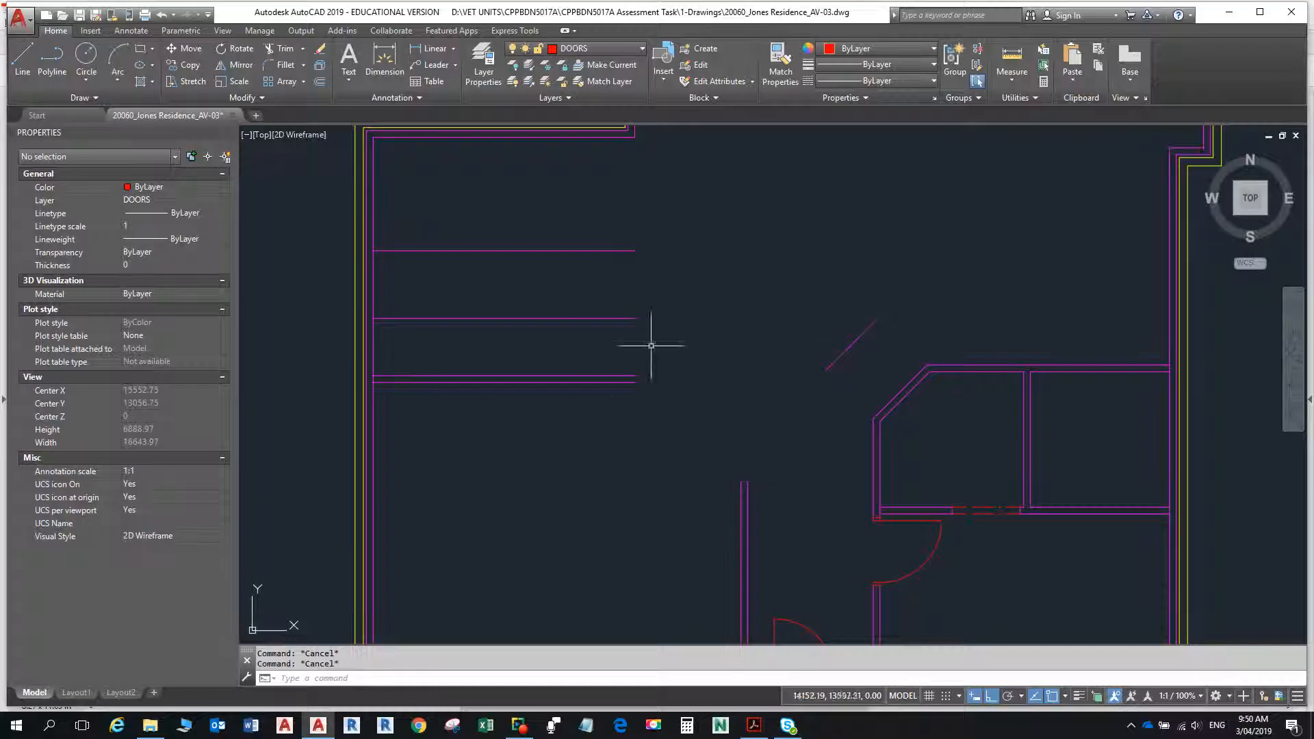
pyautogui.click(602, 381)
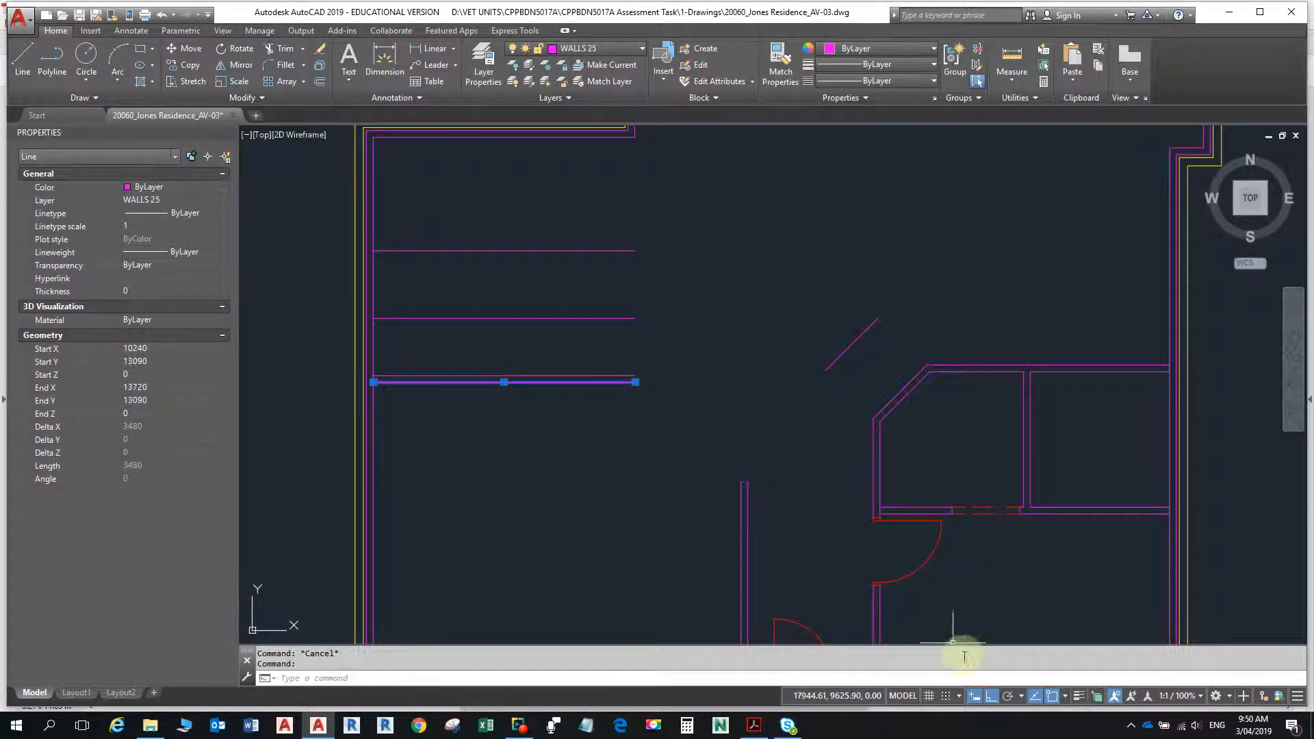
pyautogui.click(636, 382)
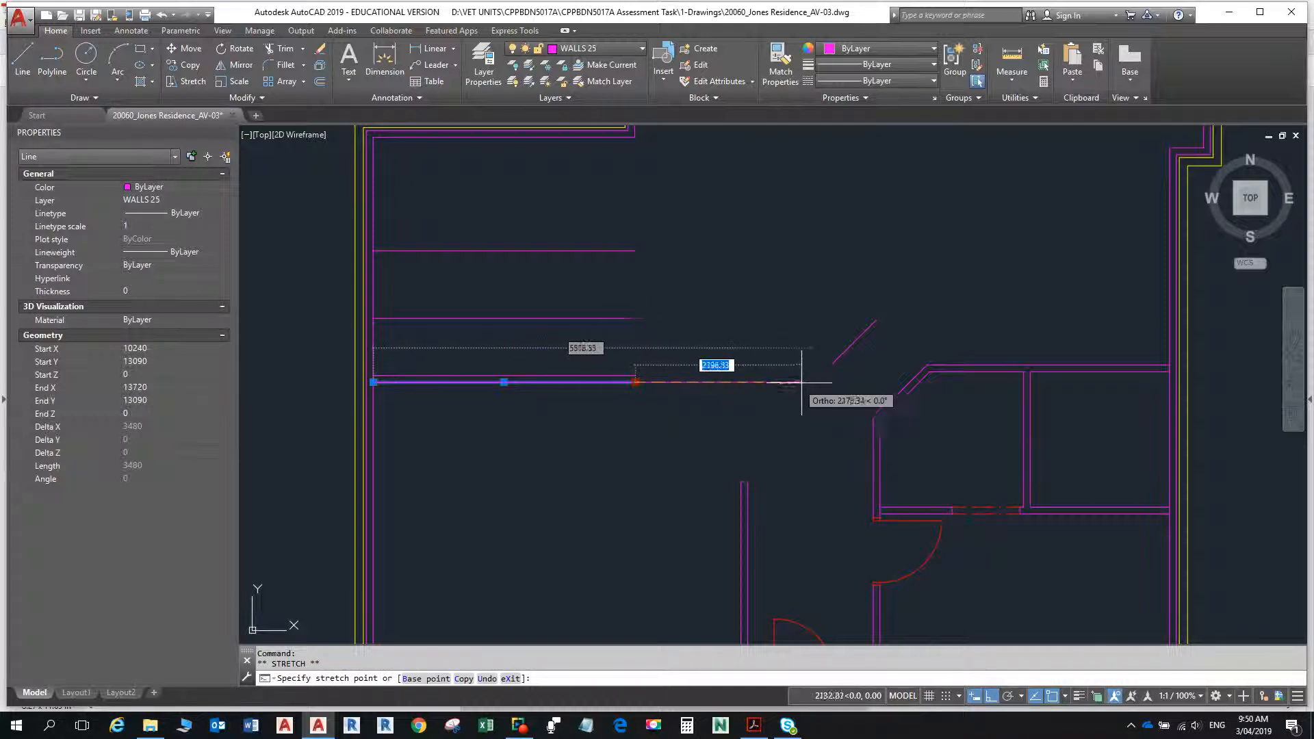
pyautogui.click(830, 382)
pyautogui.press('Escape')
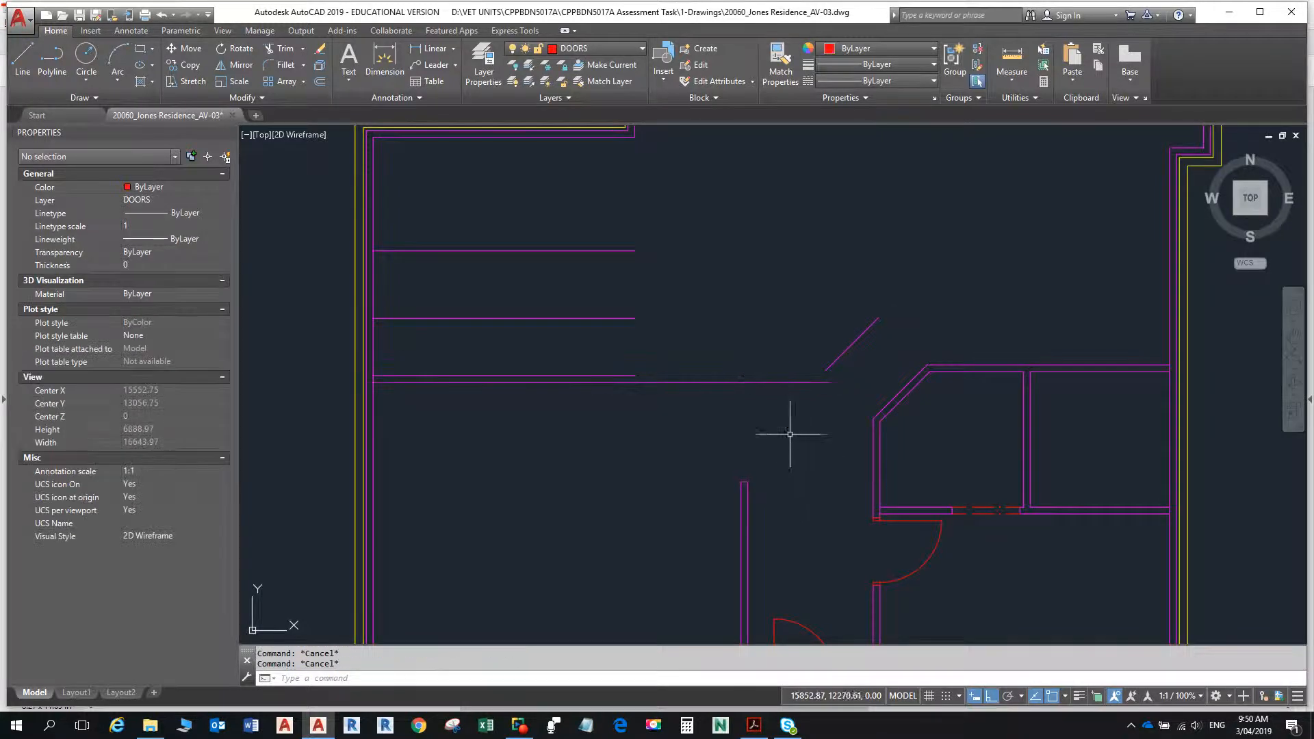
# - Recheck the recess wall in the PDF and stretch its inner horizontal line east by about 2187
pyautogui.hotkey('alt', 'Tab')
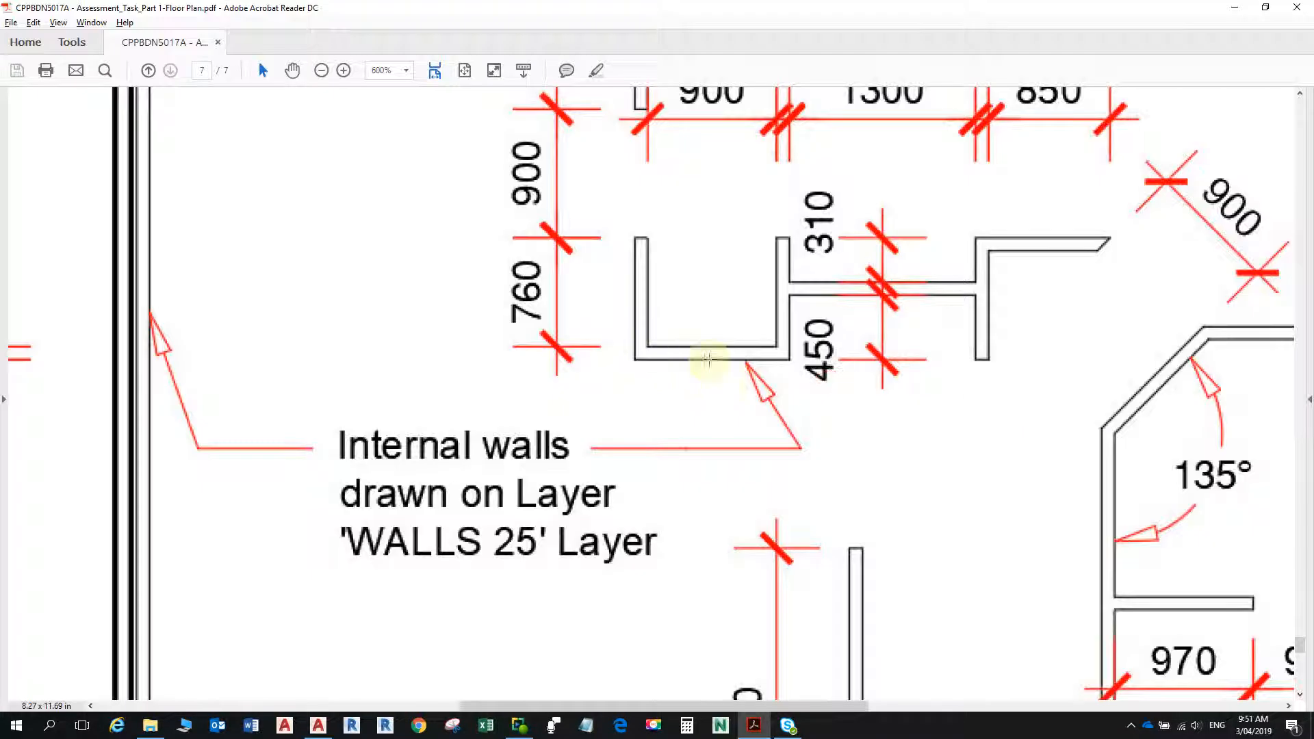
pyautogui.hotkey('alt', 'Tab')
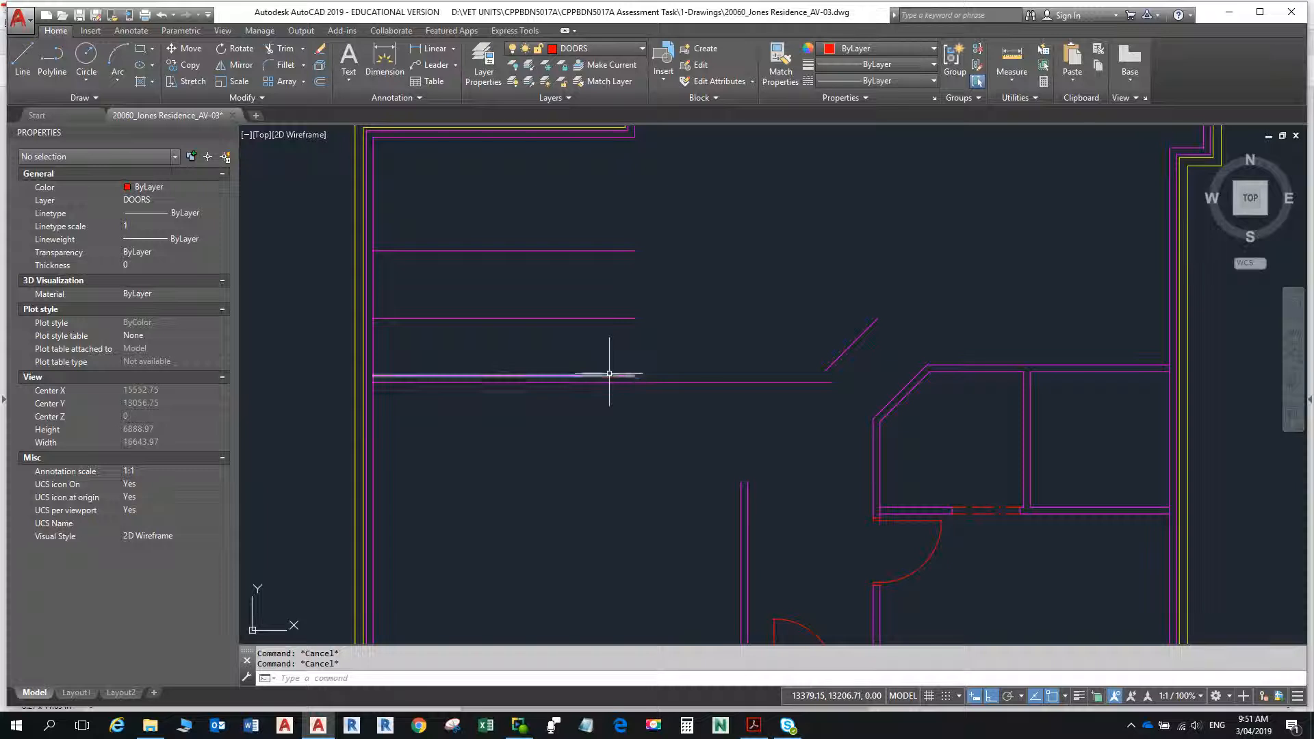
pyautogui.click(609, 376)
pyautogui.click(636, 375)
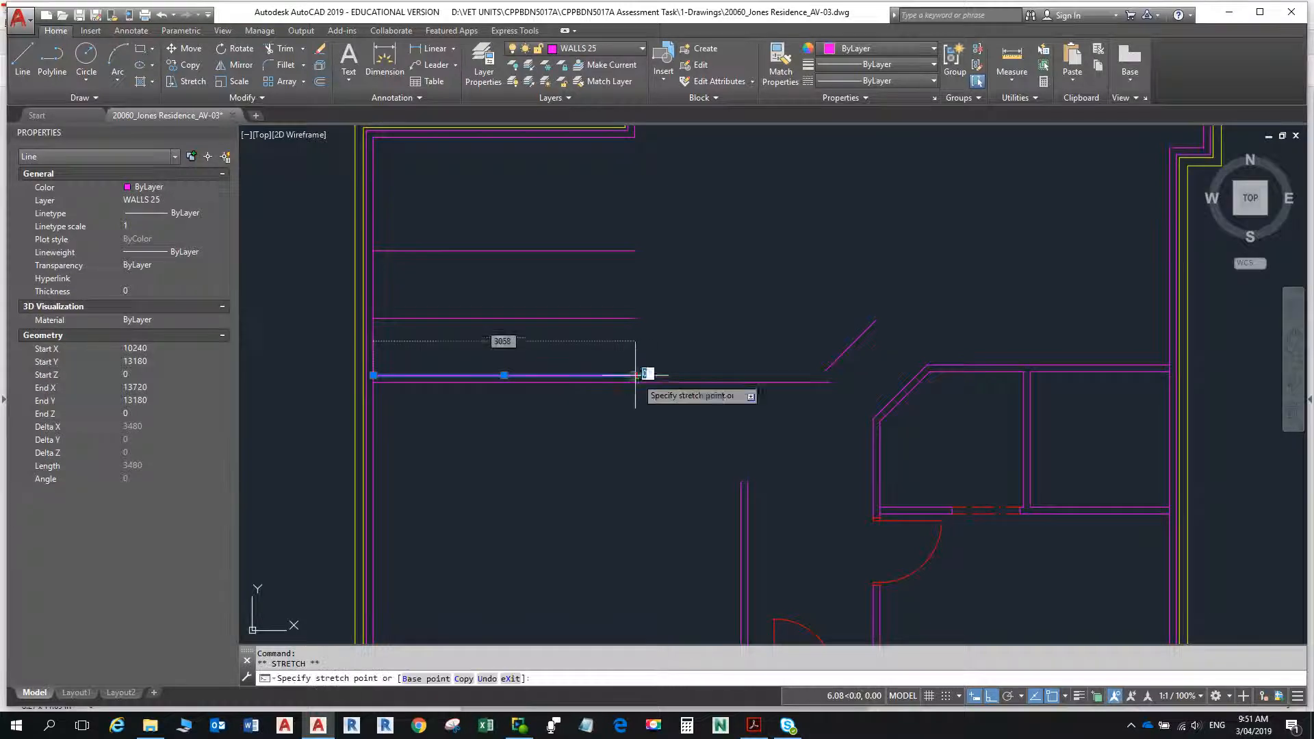
pyautogui.click(799, 371)
pyautogui.press('Escape')
pyautogui.press('Escape')
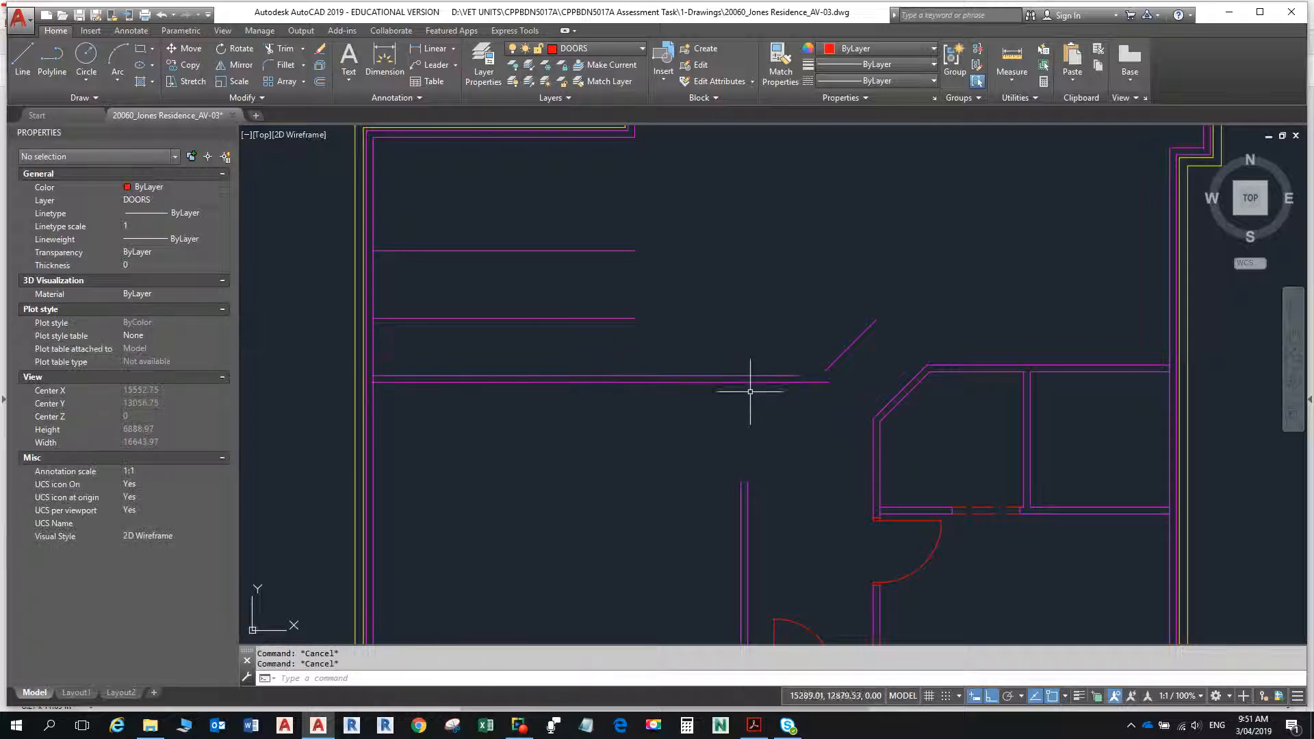
# - Stretch the lower end of the corner's outer WALLS 25 vertical line down 3350 to the lowest horizontal recess line
pyautogui.moveTo(702, 262)
pyautogui.mouseDown(button='middle')
pyautogui.moveTo(692, 367)
pyautogui.moveTo(666, 367)
pyautogui.mouseUp(button='middle')
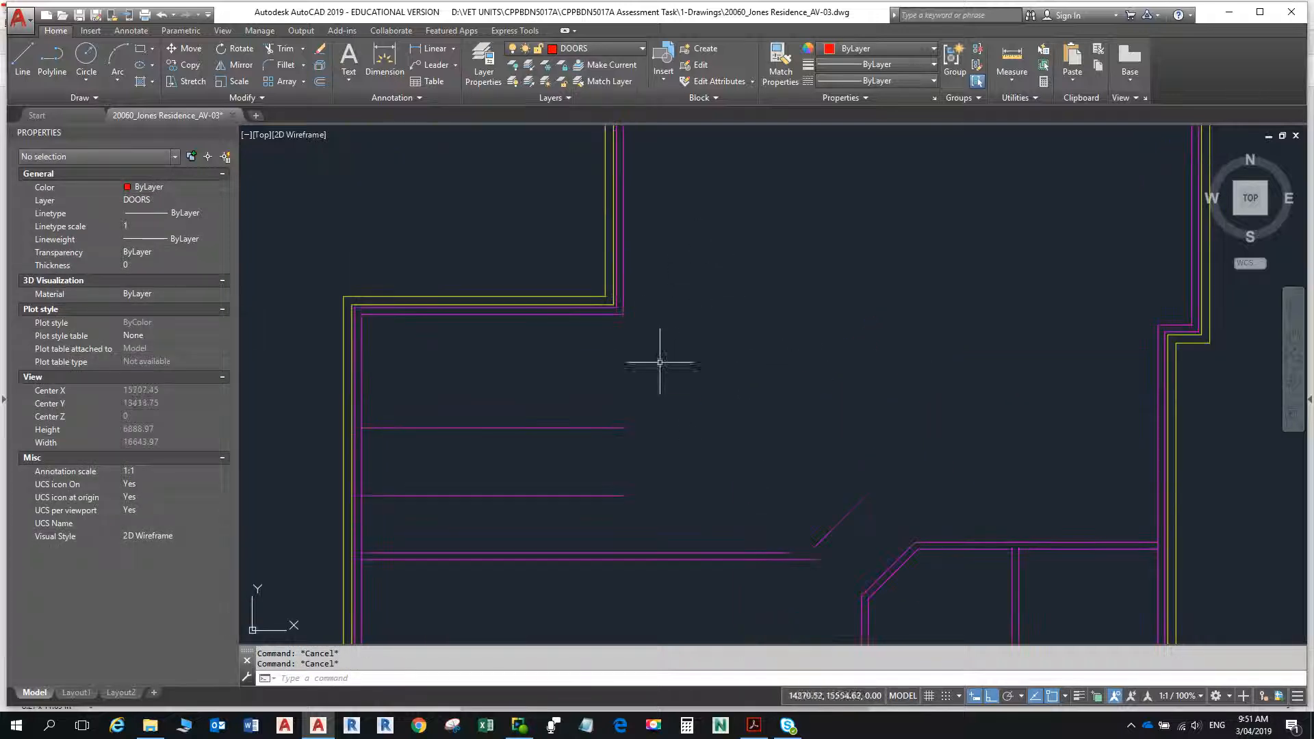
pyautogui.click(617, 307)
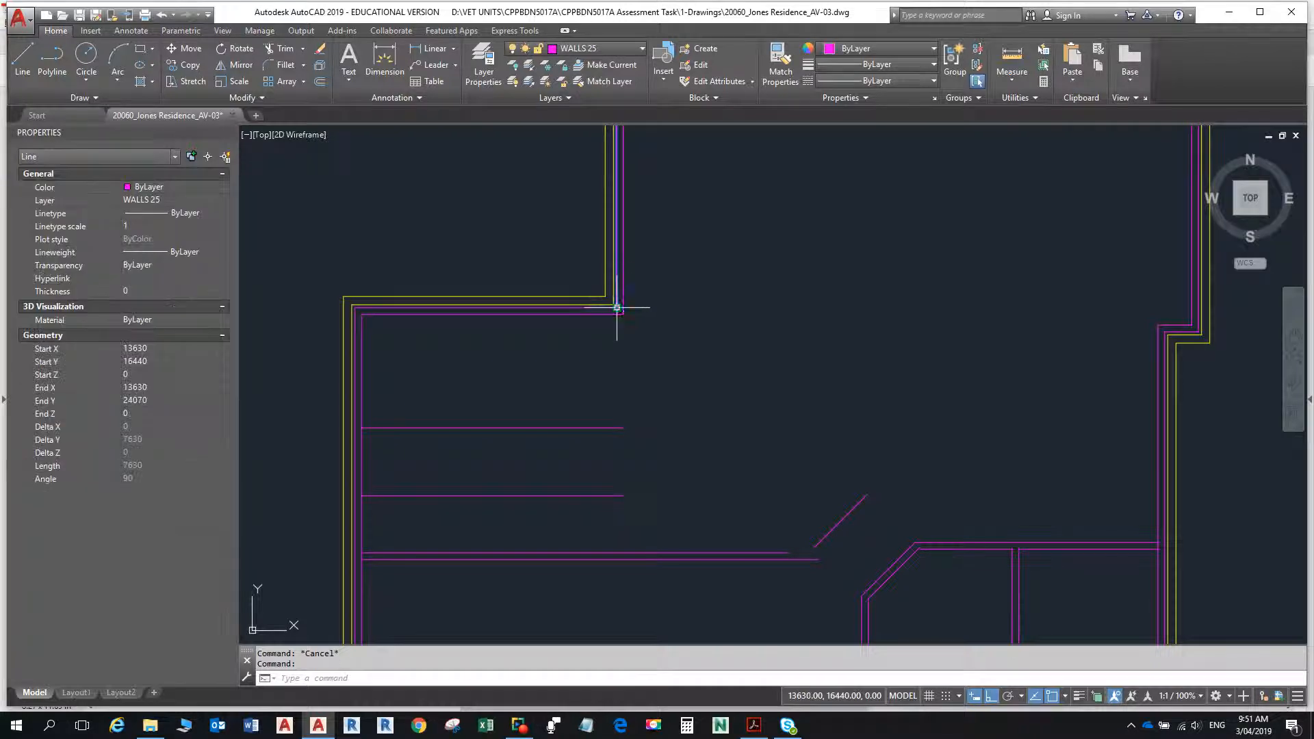
pyautogui.click(617, 307)
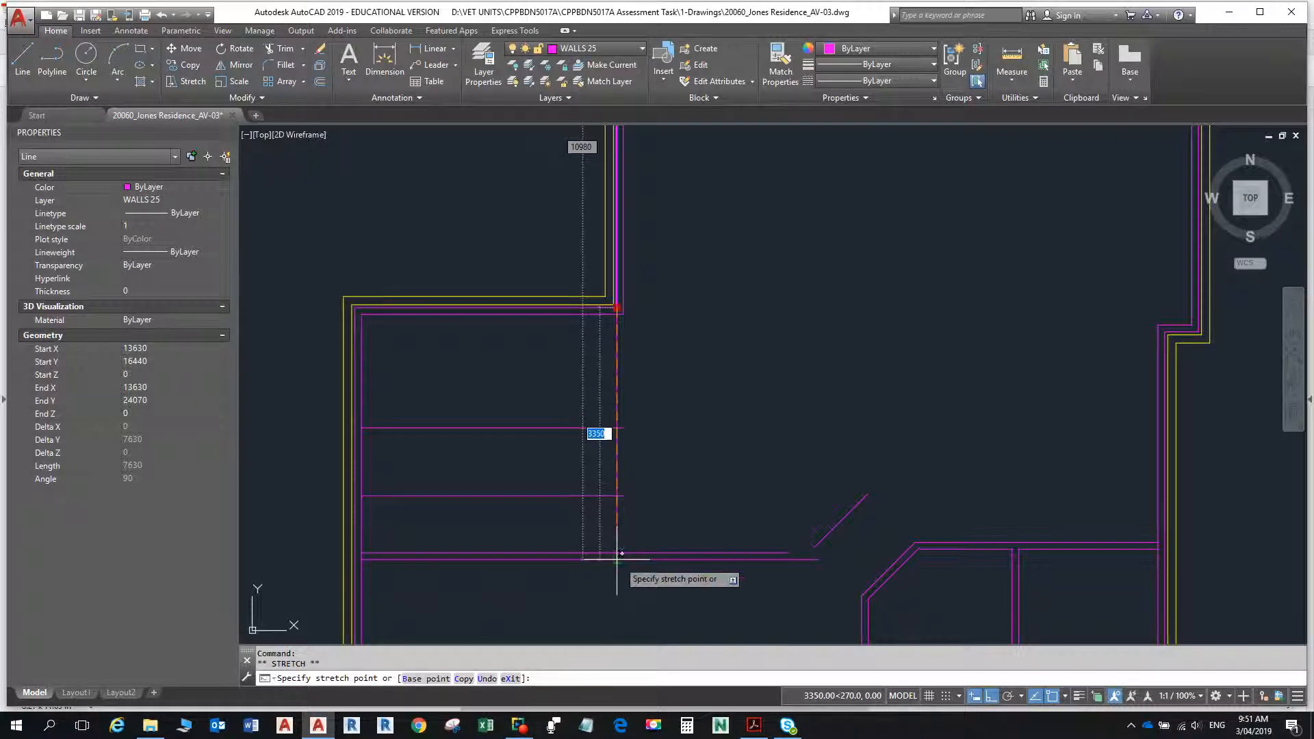
pyautogui.click(617, 559)
pyautogui.press('Escape')
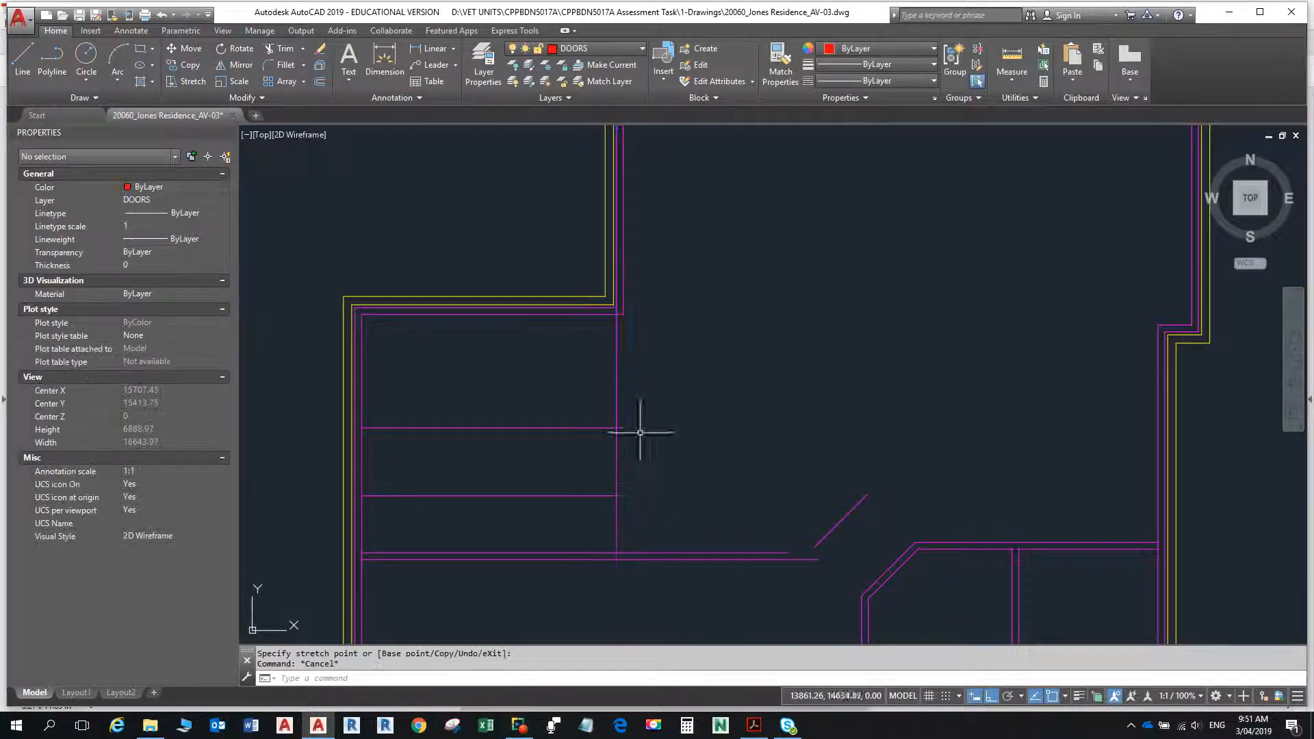
# - Stretch the corner's inner vertical wall line down to the upper line of the horizontal recess wall
pyautogui.click(622, 296)
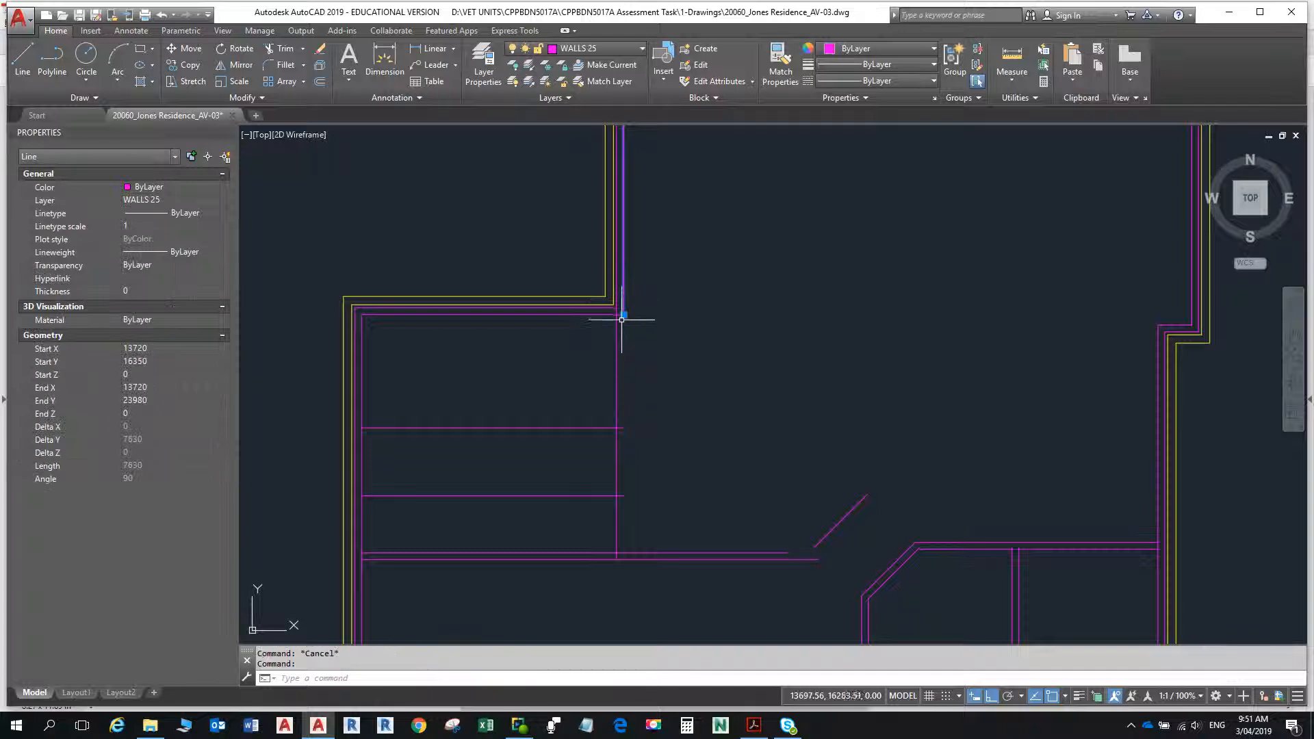
pyautogui.click(624, 314)
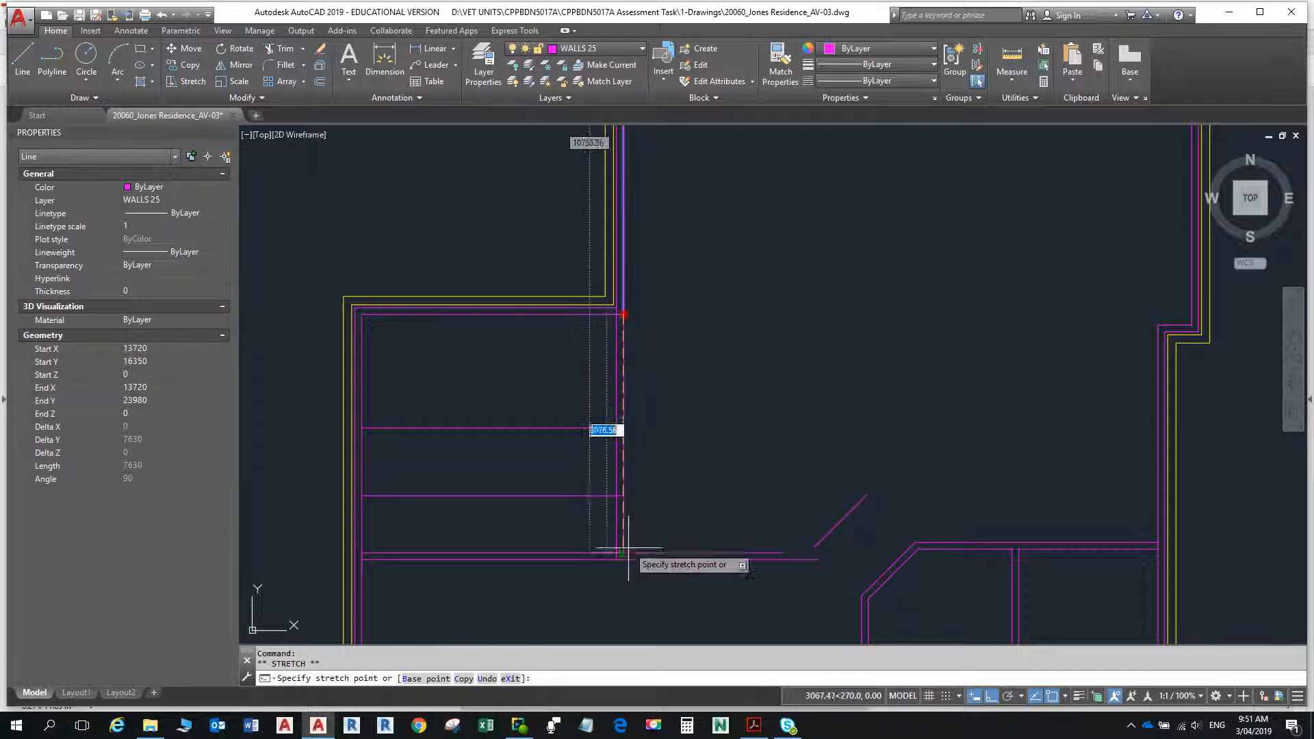
pyautogui.press('Escape')
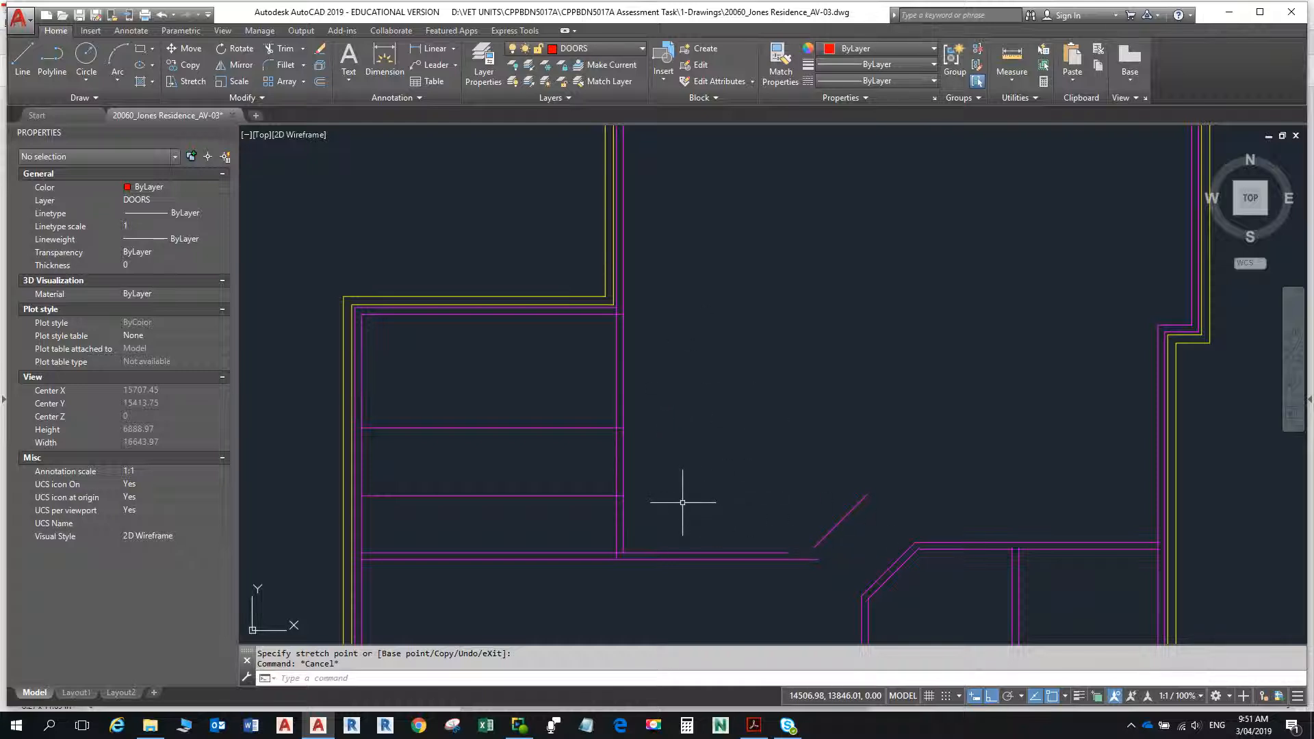
# - Fillet the extended inner vertical line with the recess wall's upper line at zero radius, keeping the part east of the corner
pyautogui.write('f')
pyautogui.press('Return')
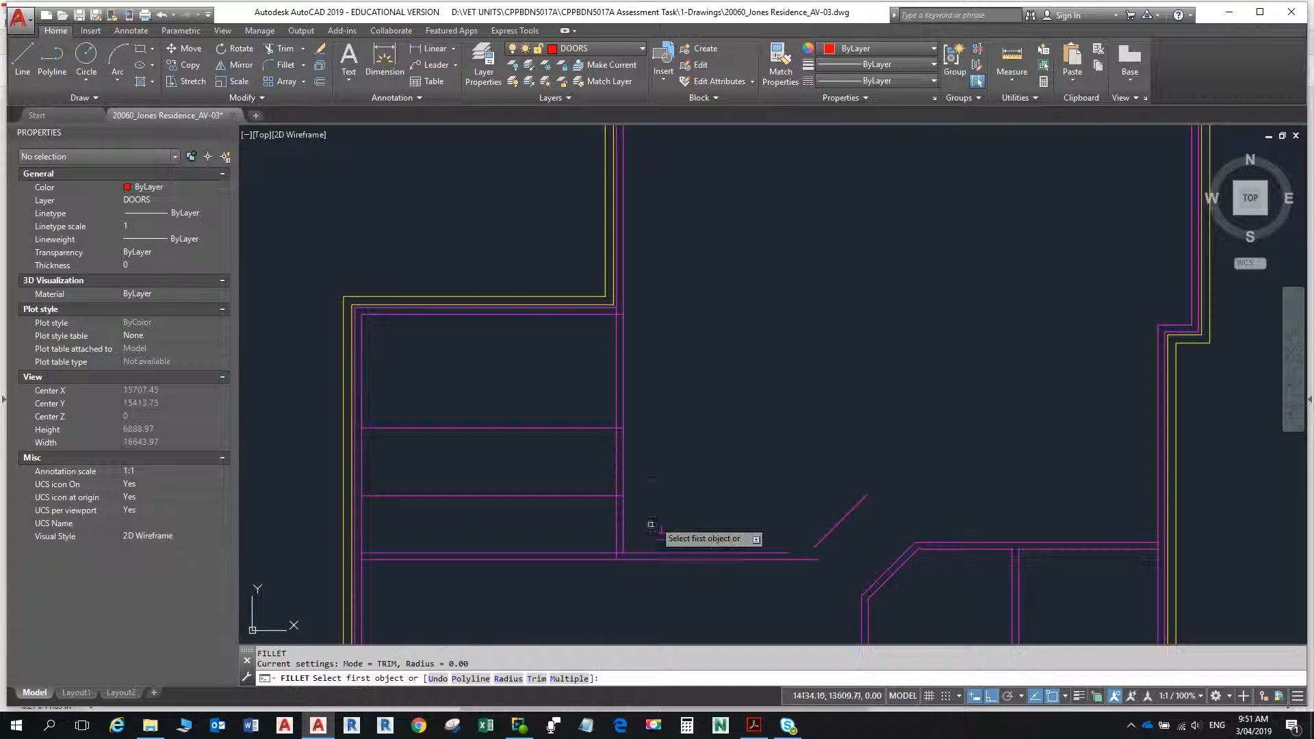
pyautogui.click(624, 542)
pyautogui.click(631, 550)
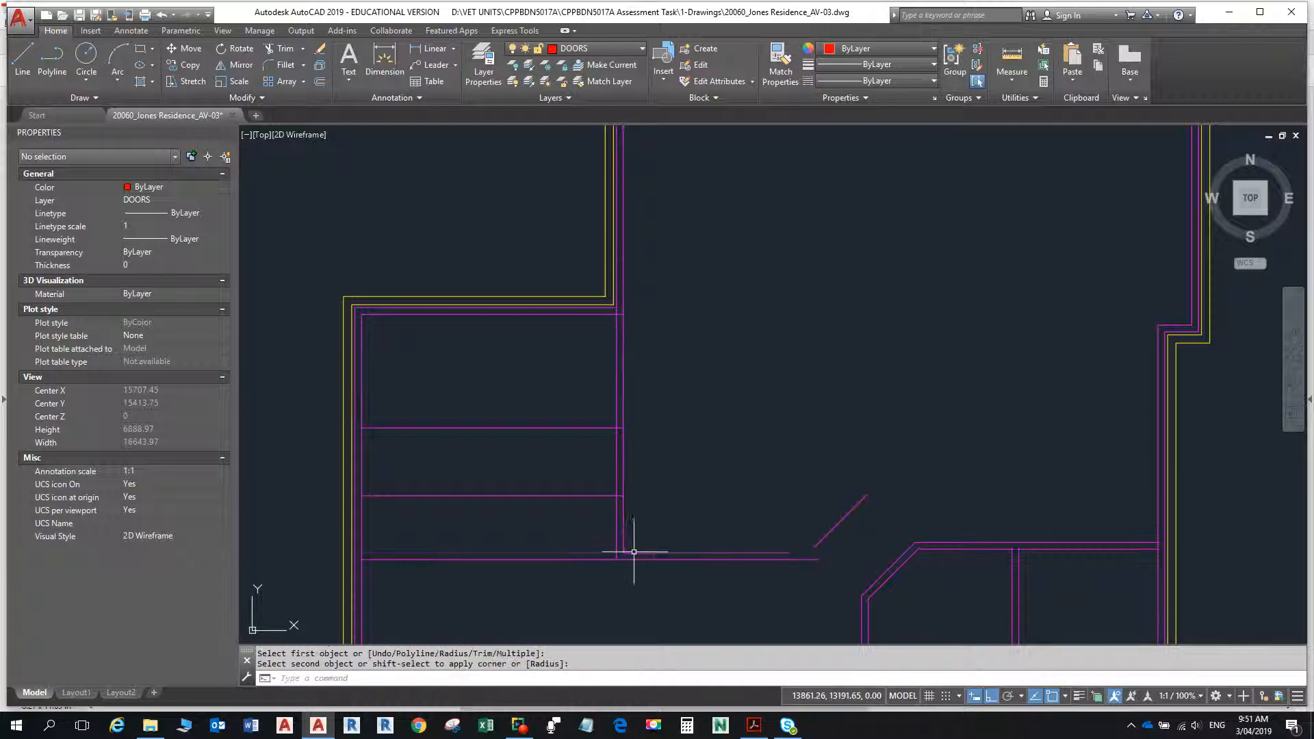
# - Fillet the outer vertical wall line with the lowest horizontal recess line at zero radius, keeping the part east of the corner
pyautogui.press('Return')
pyautogui.click(617, 543)
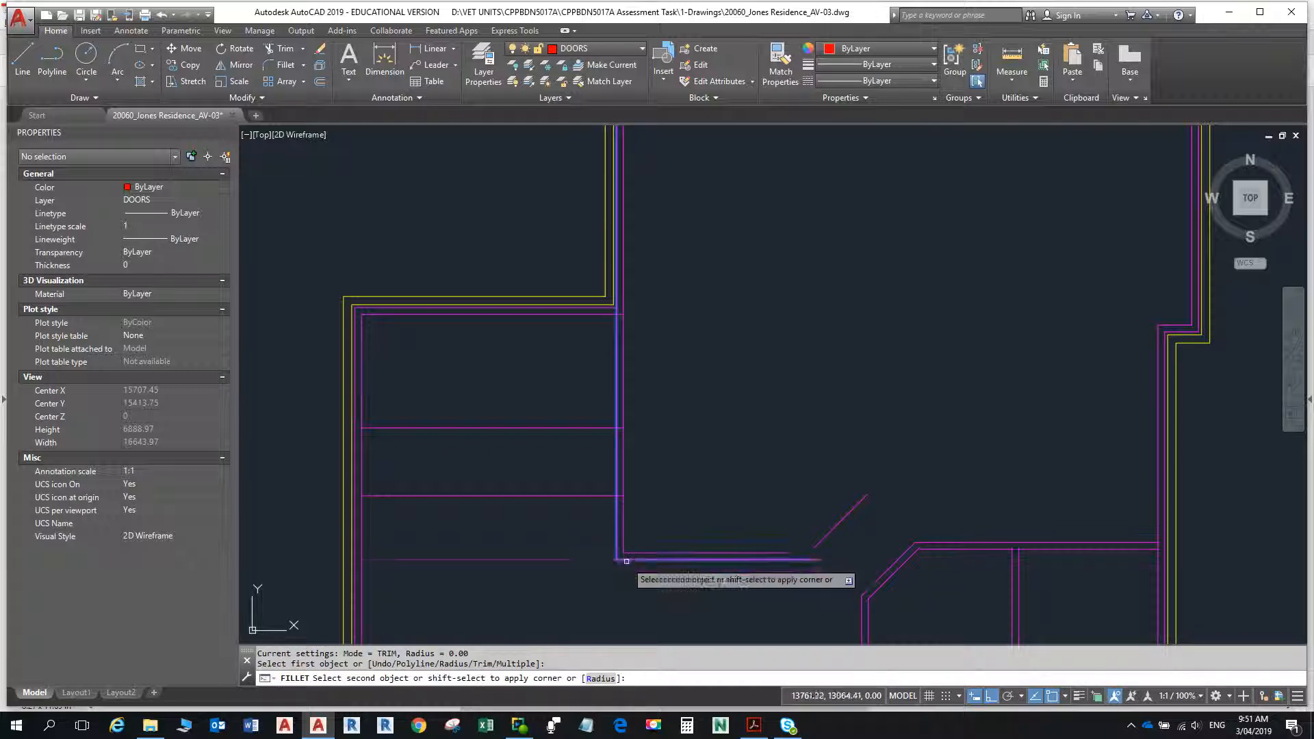
pyautogui.click(627, 558)
pyautogui.press('Escape')
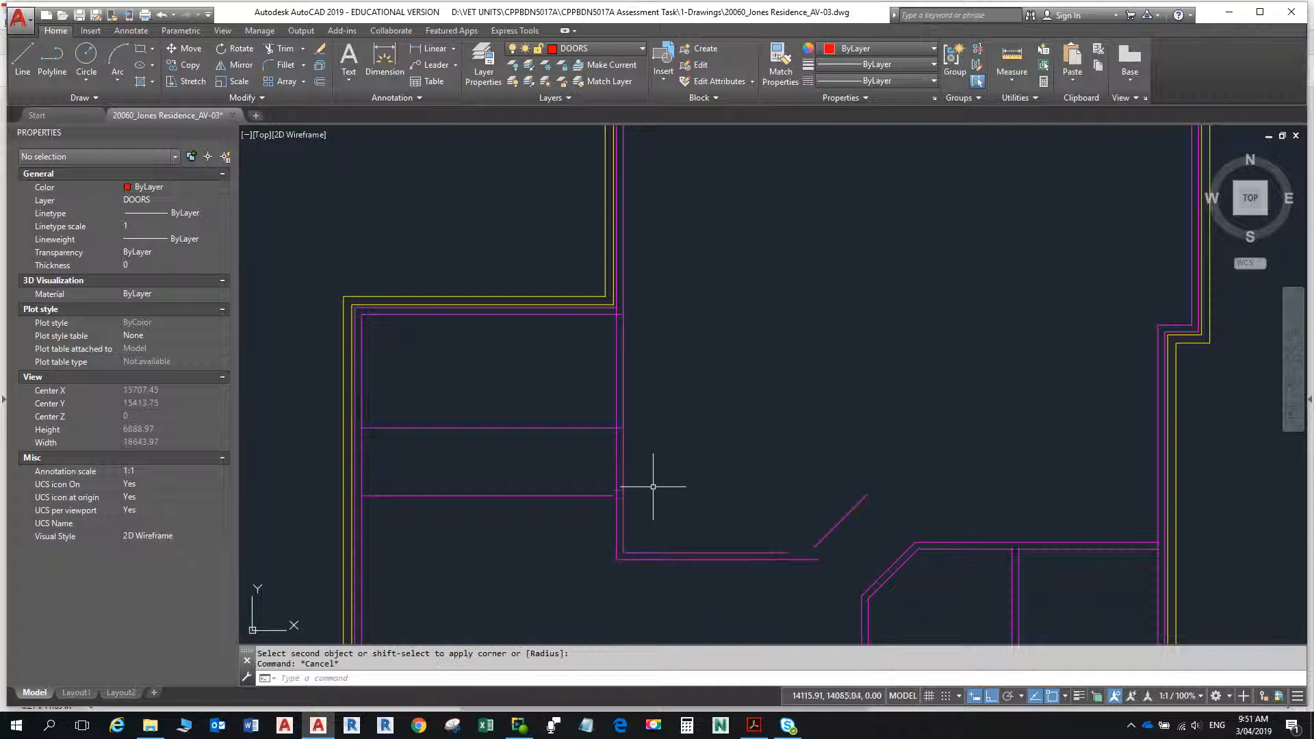
# - Trim the vertical wall between the two horizontal guide lines to form the opening, and trim away the guide lines west of the wall
pyautogui.press('Return')
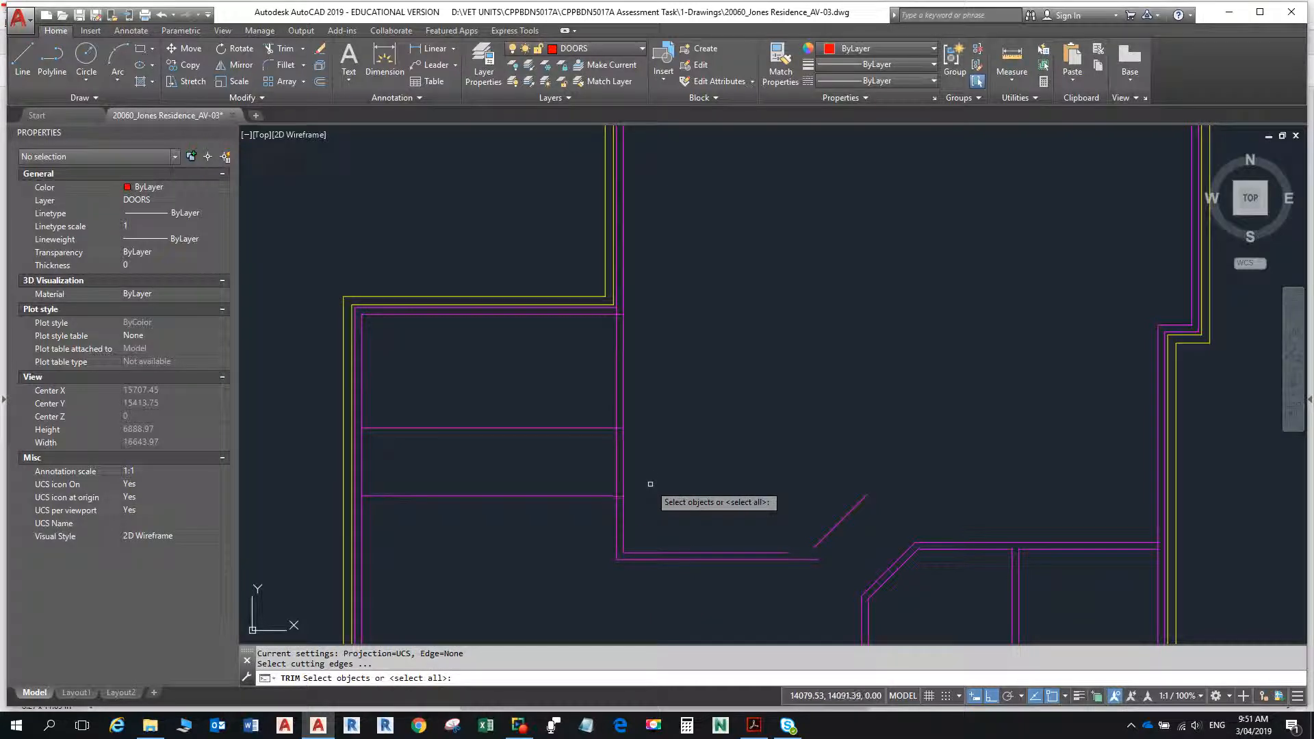
pyautogui.press('Return')
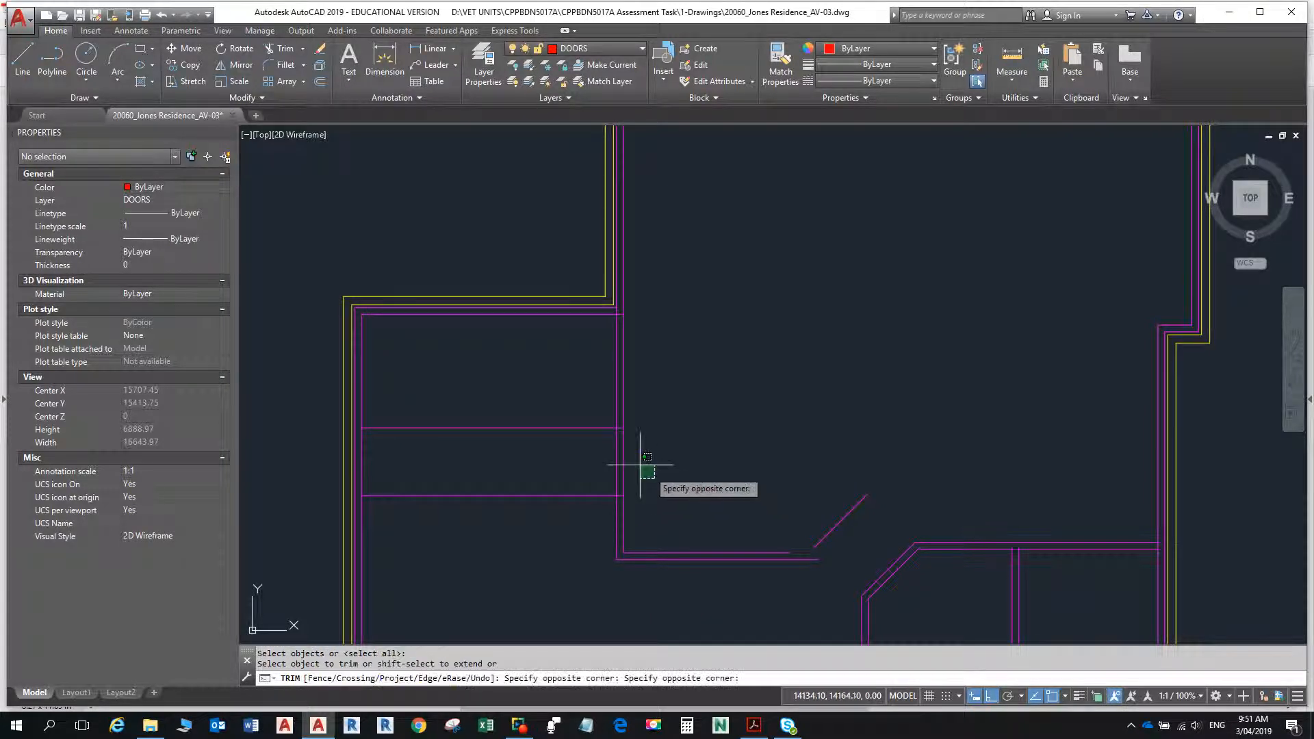
pyautogui.click(642, 471)
pyautogui.click(600, 464)
pyautogui.click(567, 527)
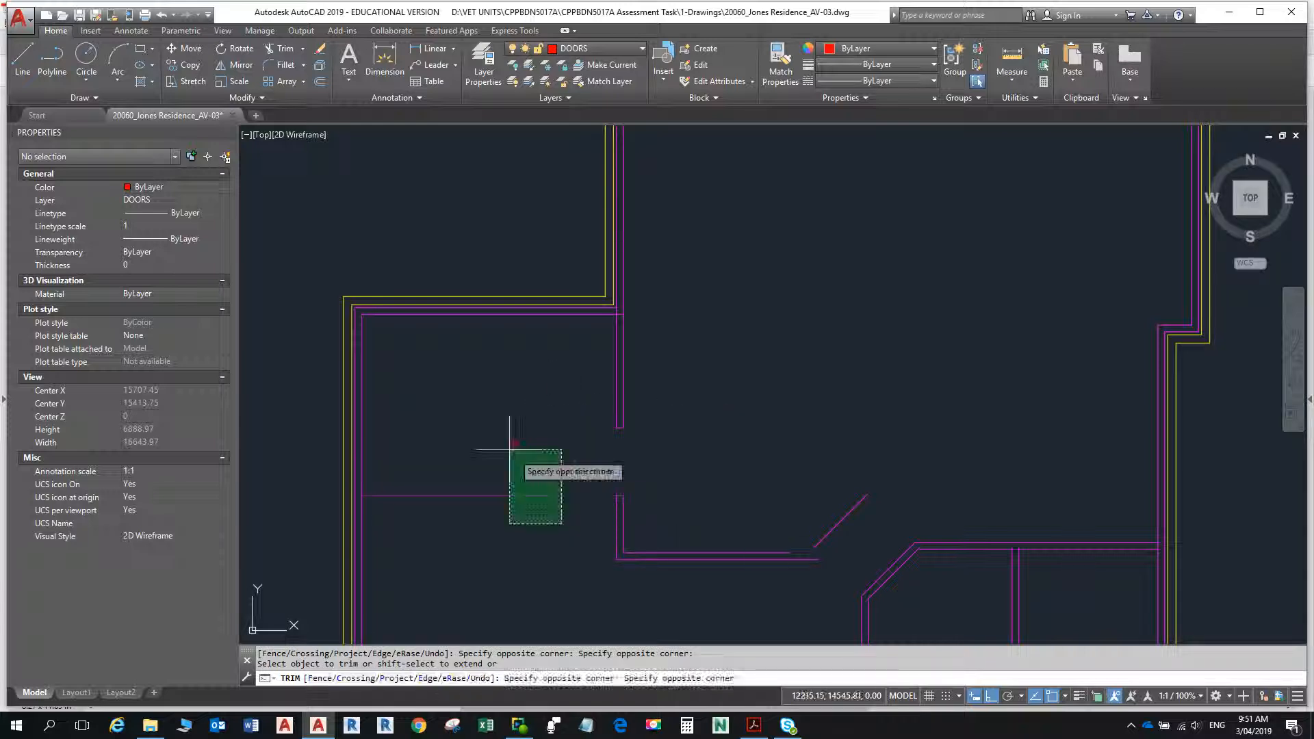
pyautogui.click(507, 421)
pyautogui.press('Escape')
# - Examine the PDF floor plan for the spacing, thickness and heights of the short walls east of the opening
pyautogui.hotkey('alt', 'Tab')
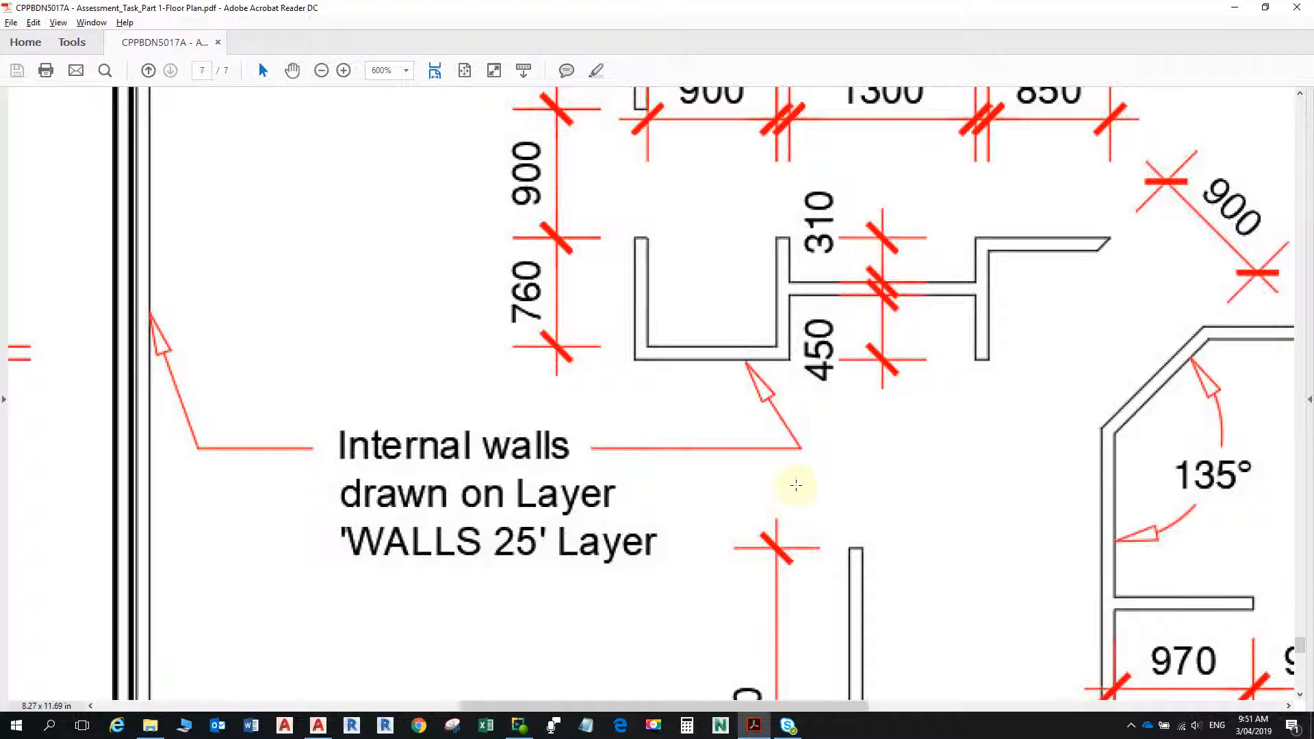
pyautogui.scroll(5, 796, 486)
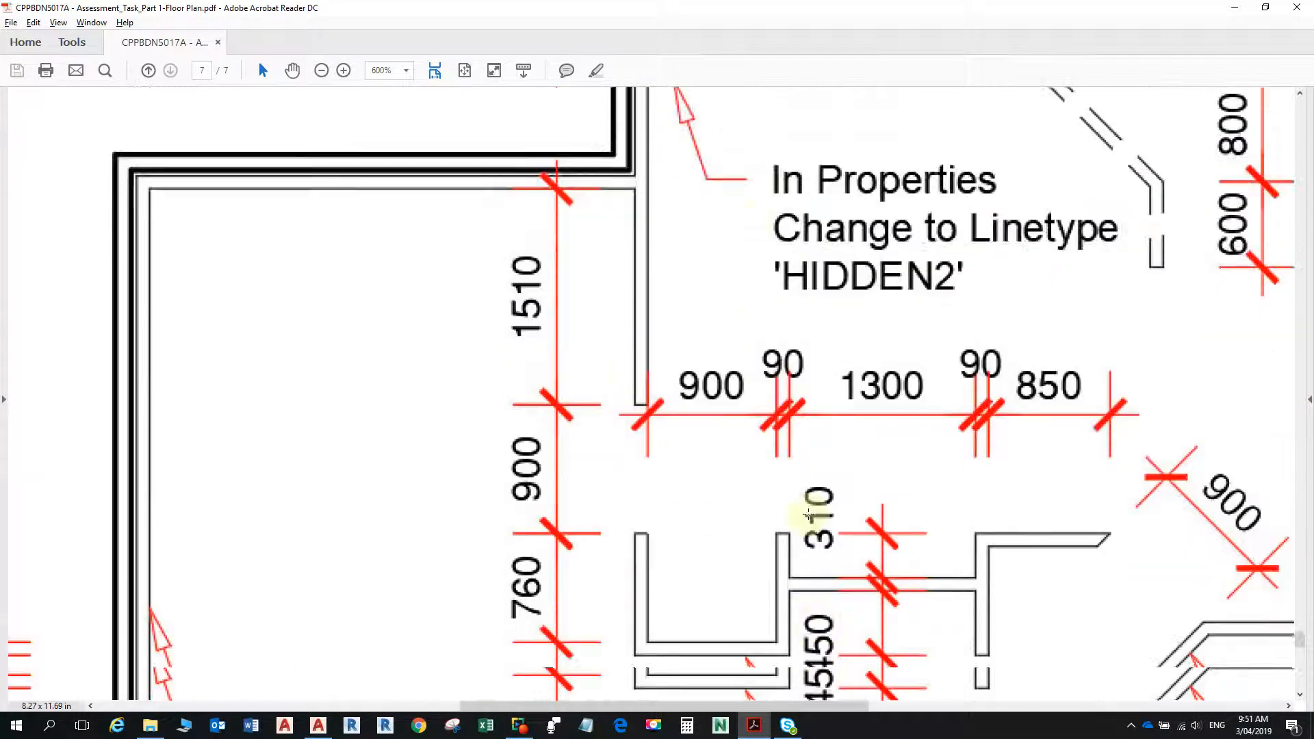
pyautogui.scroll(-1, 809, 515)
pyautogui.scroll(-1, 739, 589)
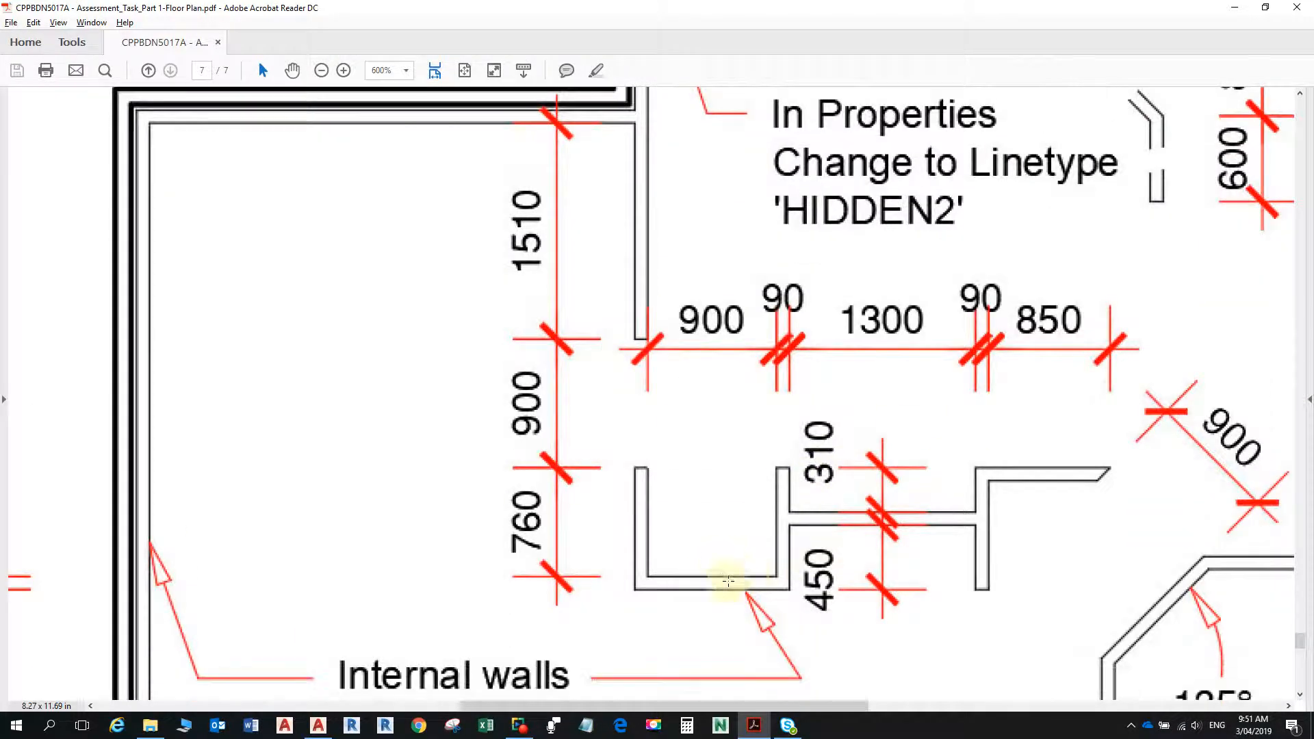
pyautogui.scroll(-1, 678, 582)
pyautogui.scroll(-1, 669, 584)
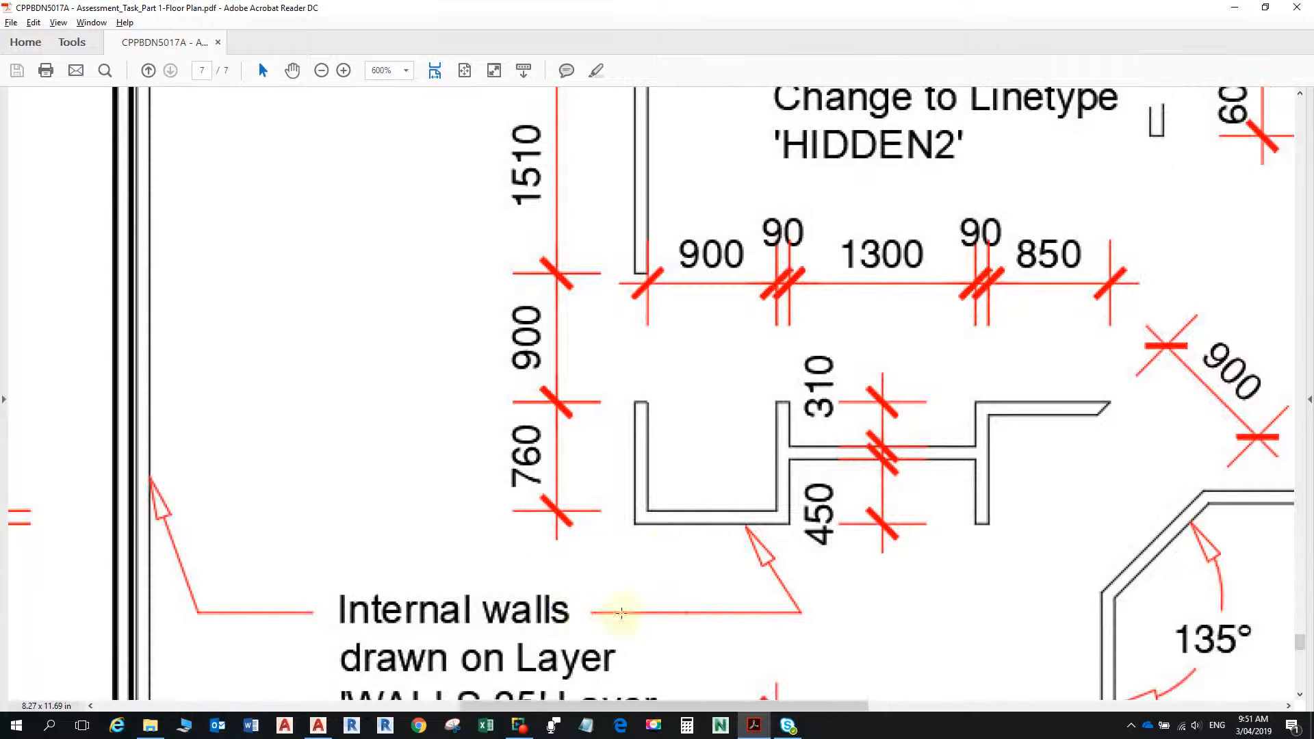
pyautogui.scroll(-2, 698, 566)
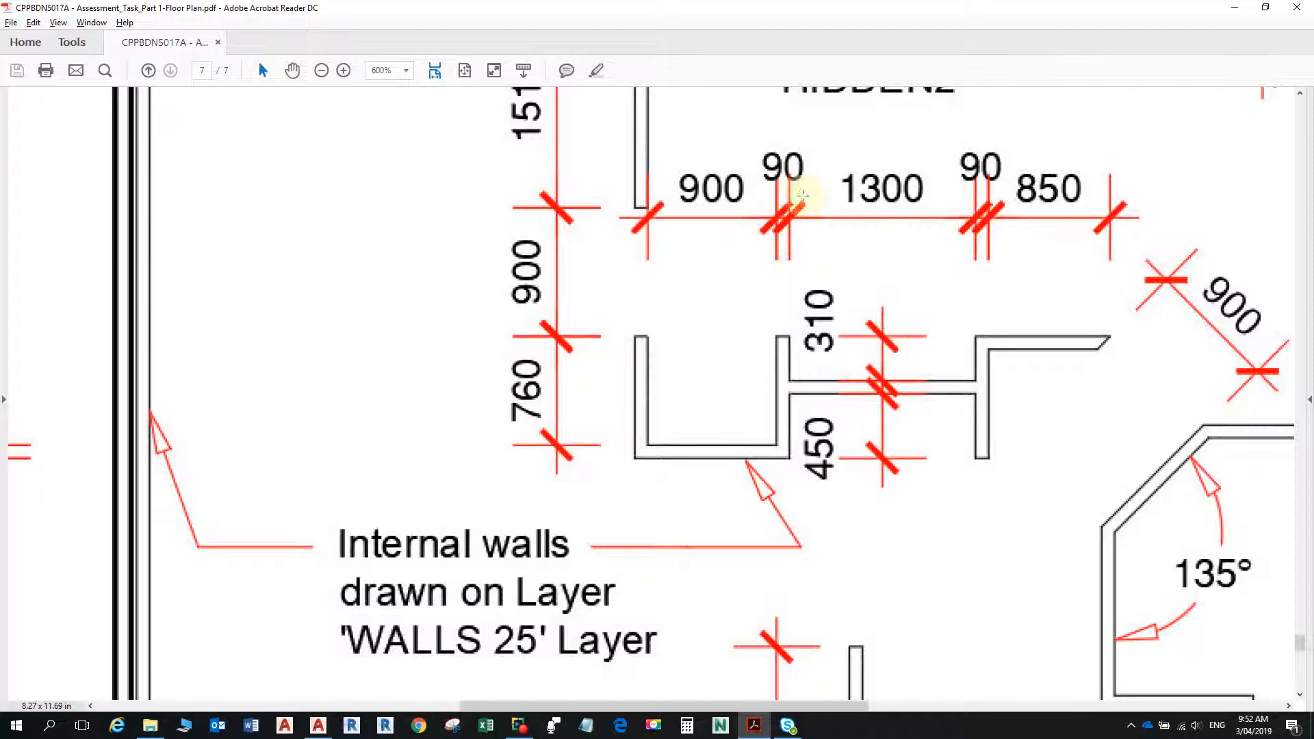
pyautogui.hotkey('alt', 'Tab')
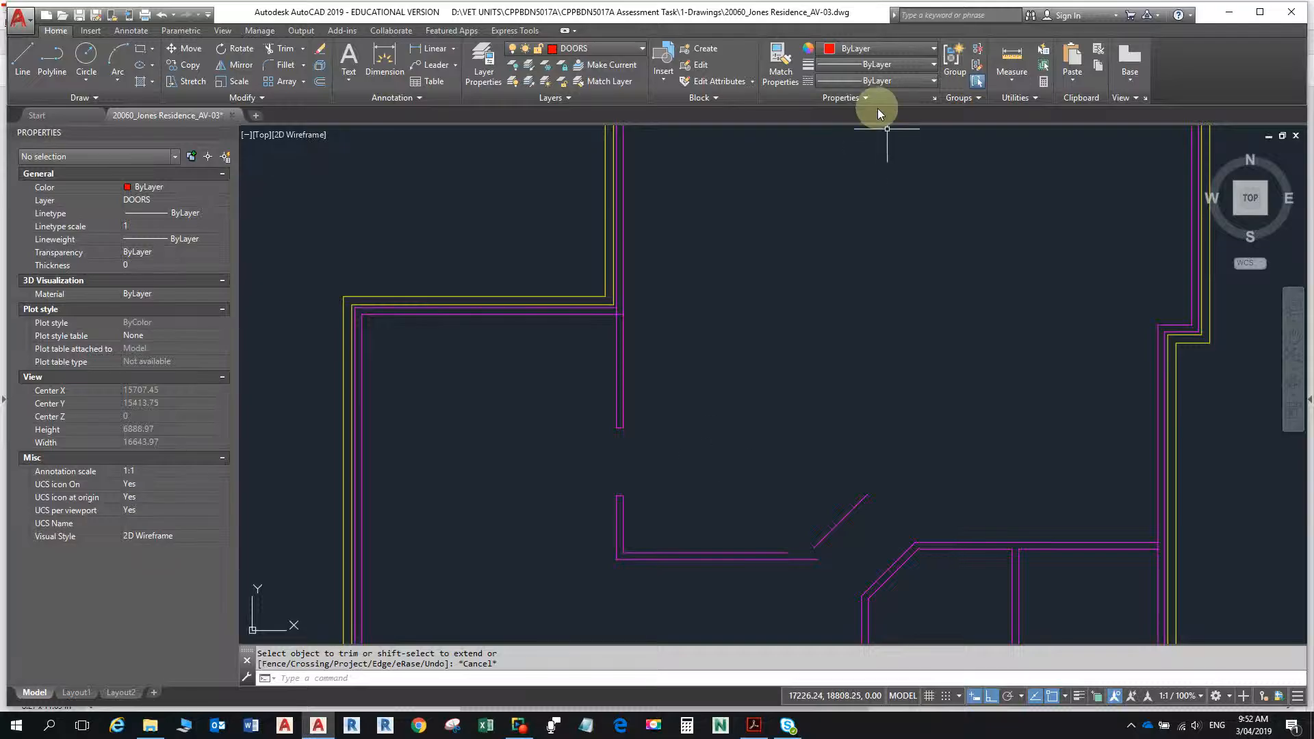
# - Offset the recess's inner vertical wall line 900 to the east, and offset the resulting line another 90 east for the wall thickness
pyautogui.write('o')
pyautogui.press('Return')
pyautogui.write('900')
pyautogui.press('Return')
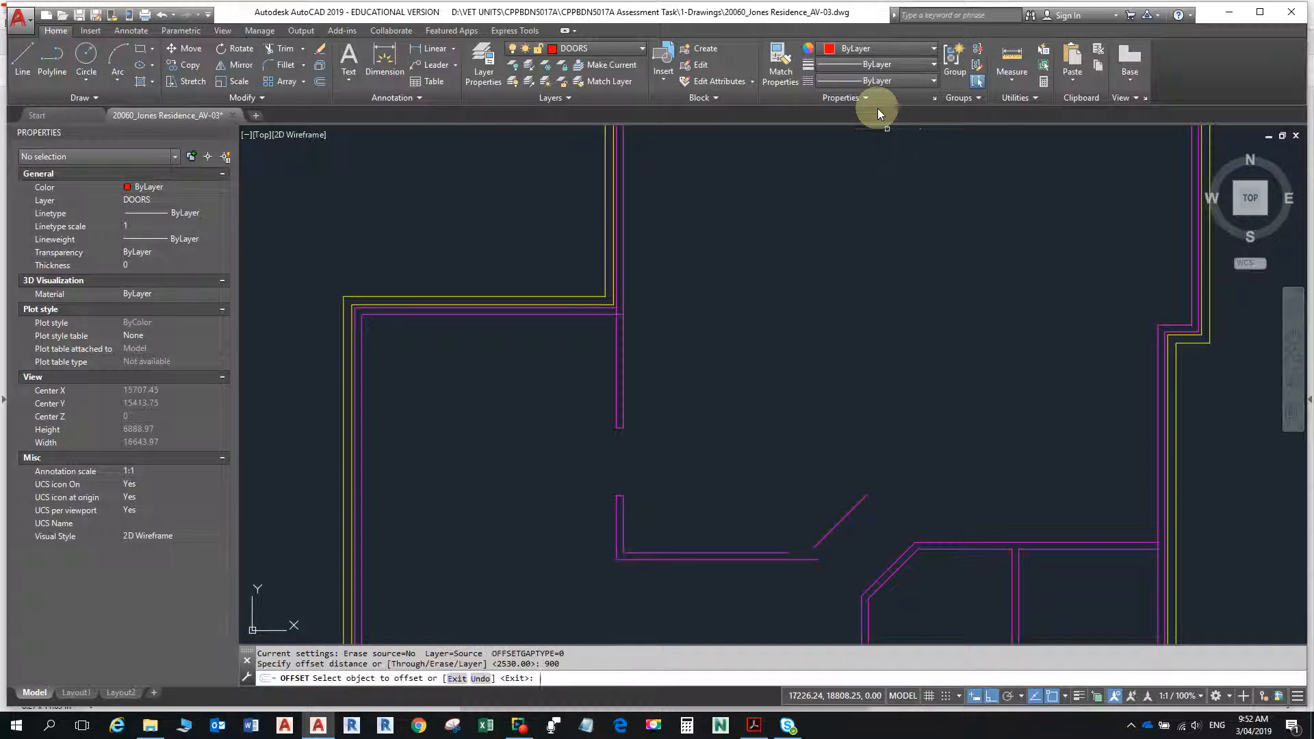
pyautogui.click(623, 522)
pyautogui.click(740, 524)
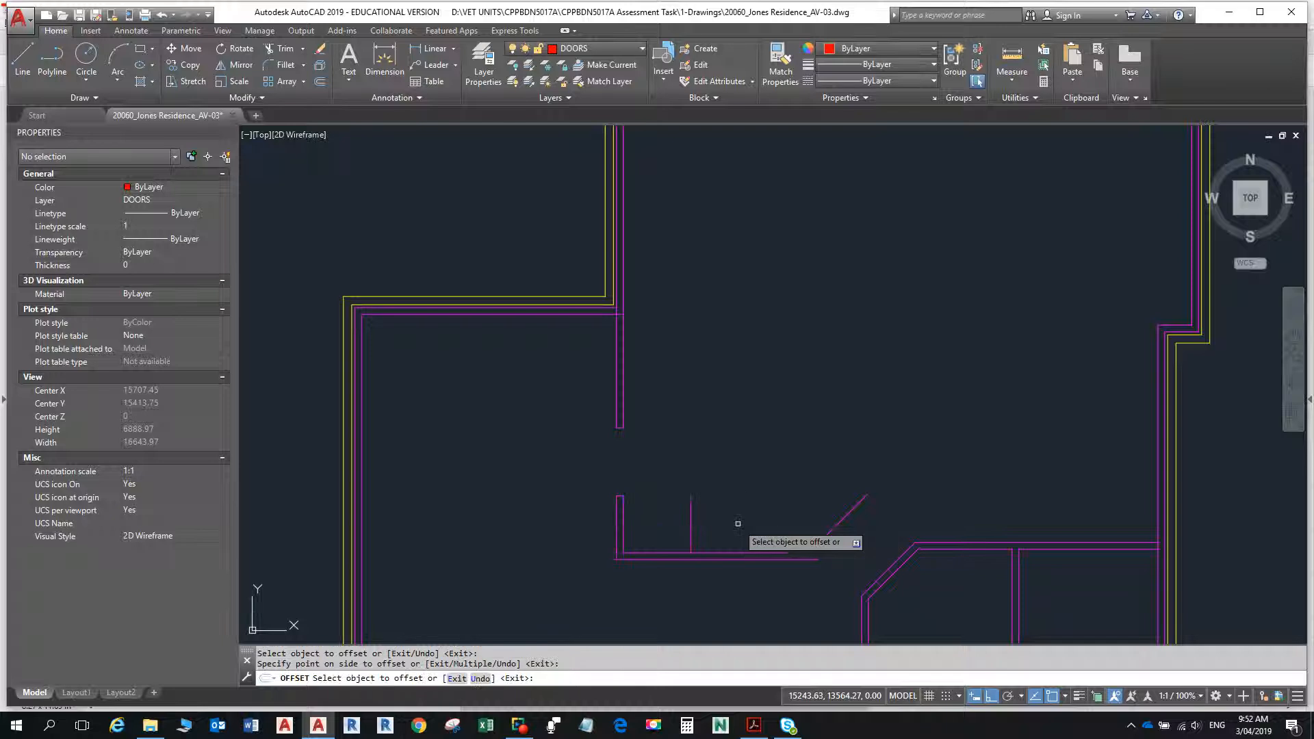
pyautogui.click(692, 524)
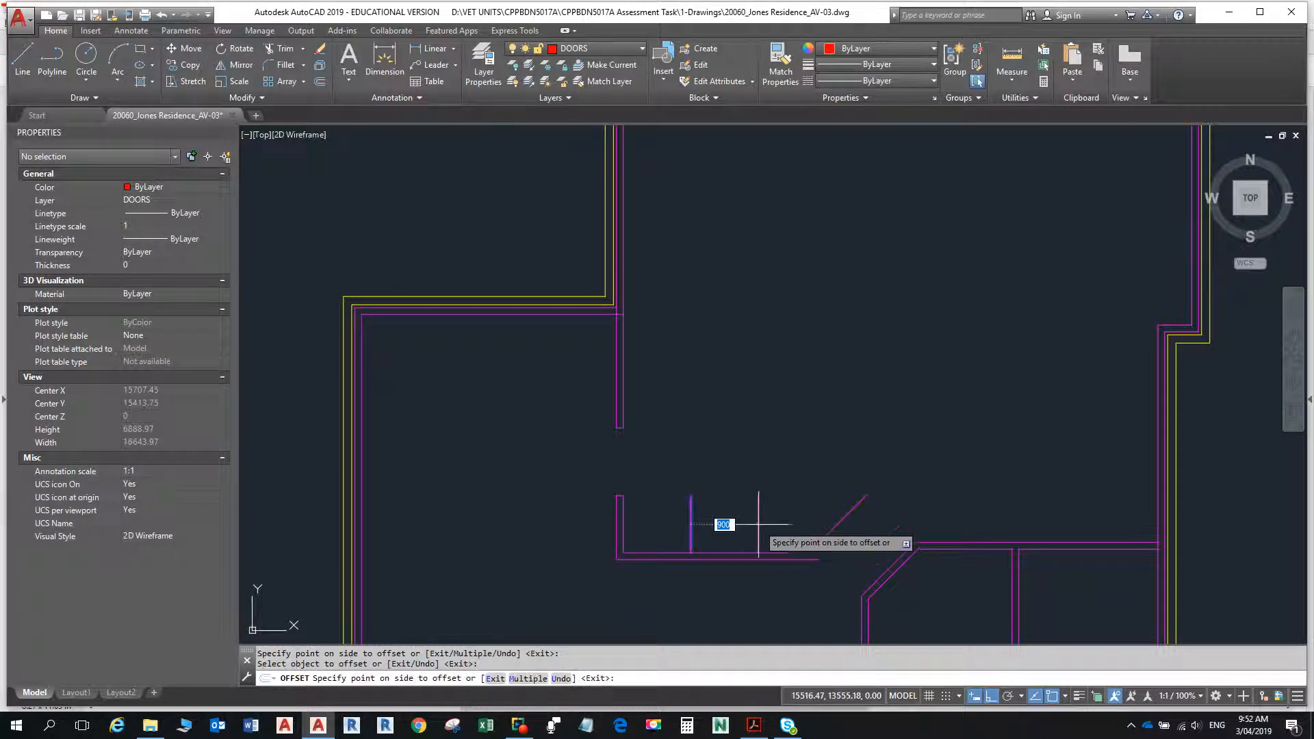
pyautogui.click(763, 525)
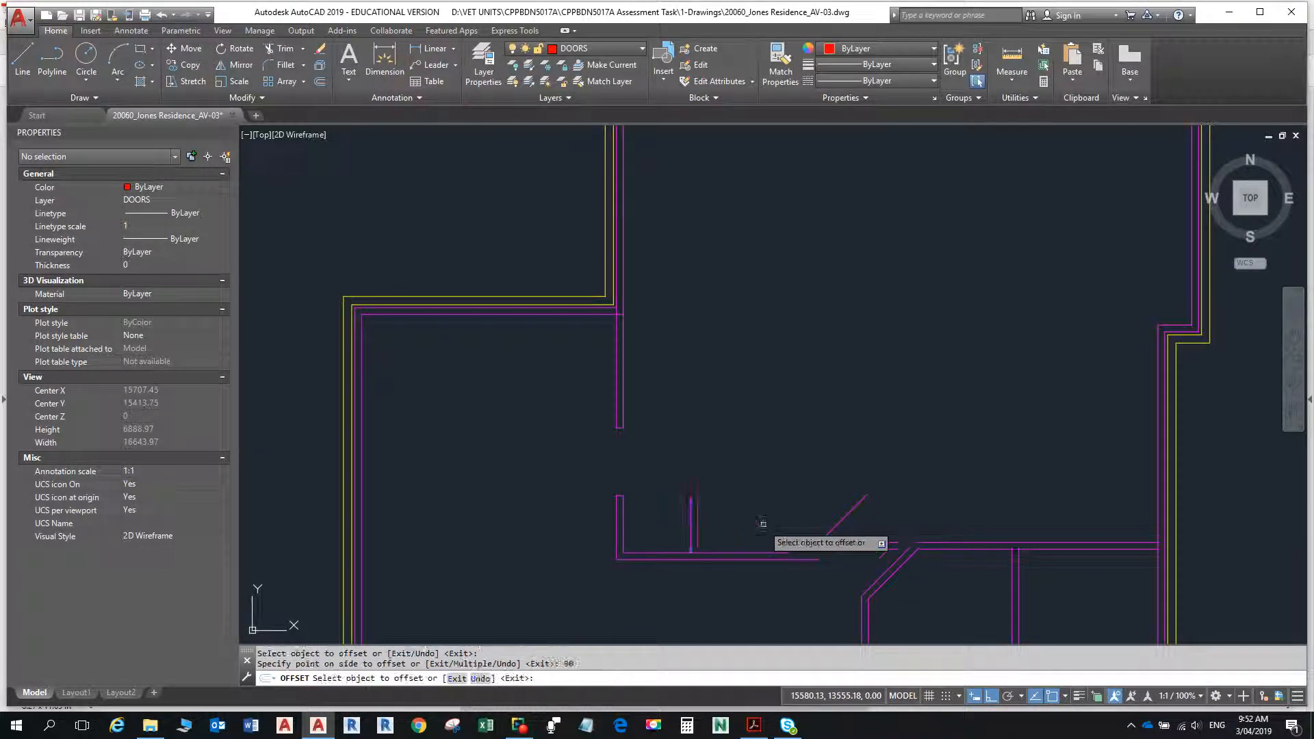
pyautogui.press('Escape')
# - Offset the short wall's east line 1300 to the east after checking the PDF, and offset that line a further 90 east
pyautogui.hotkey('alt', 'Tab')
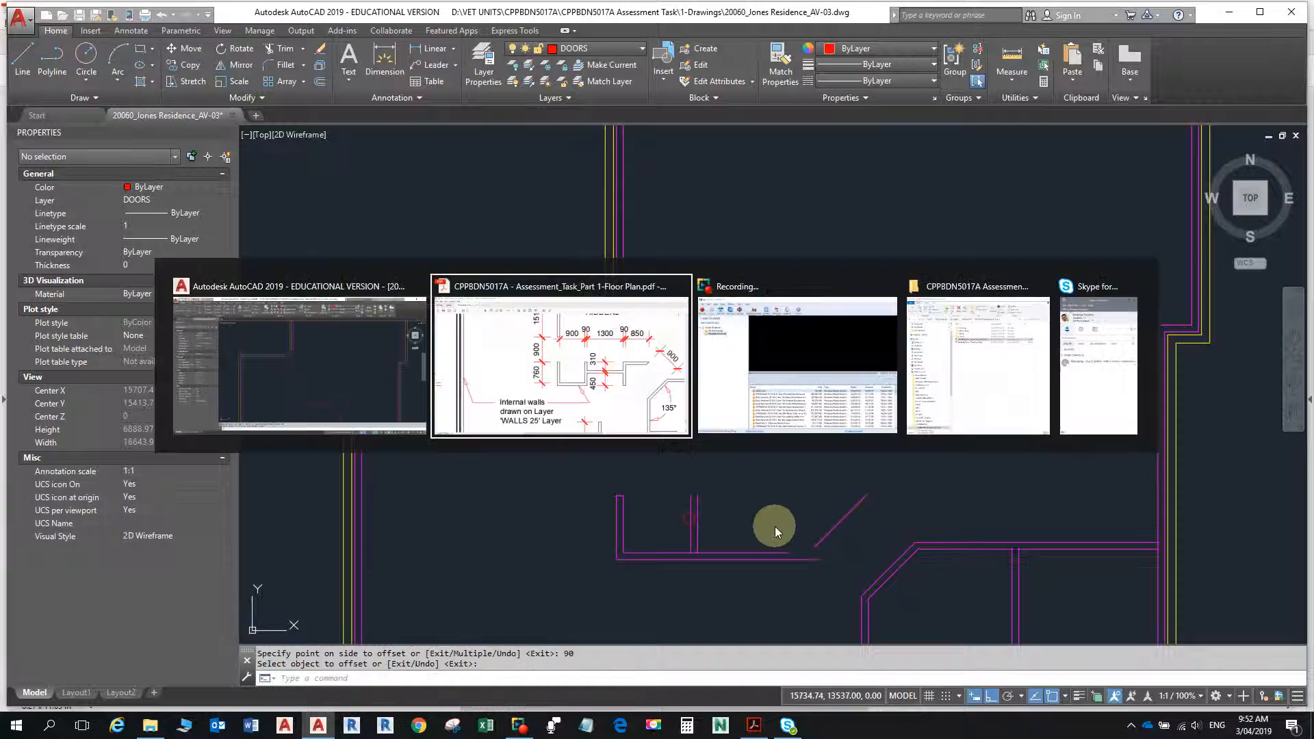
pyautogui.hotkey('alt', 'Tab')
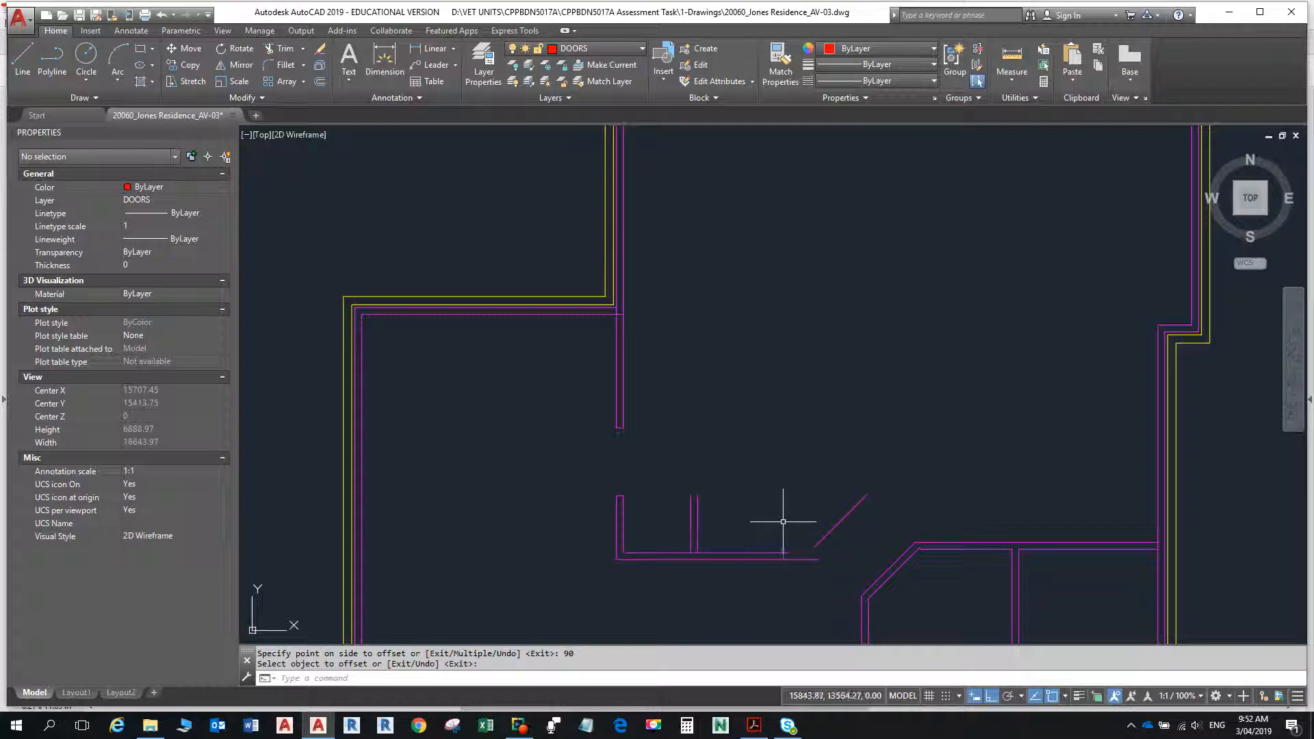
pyautogui.press('Return')
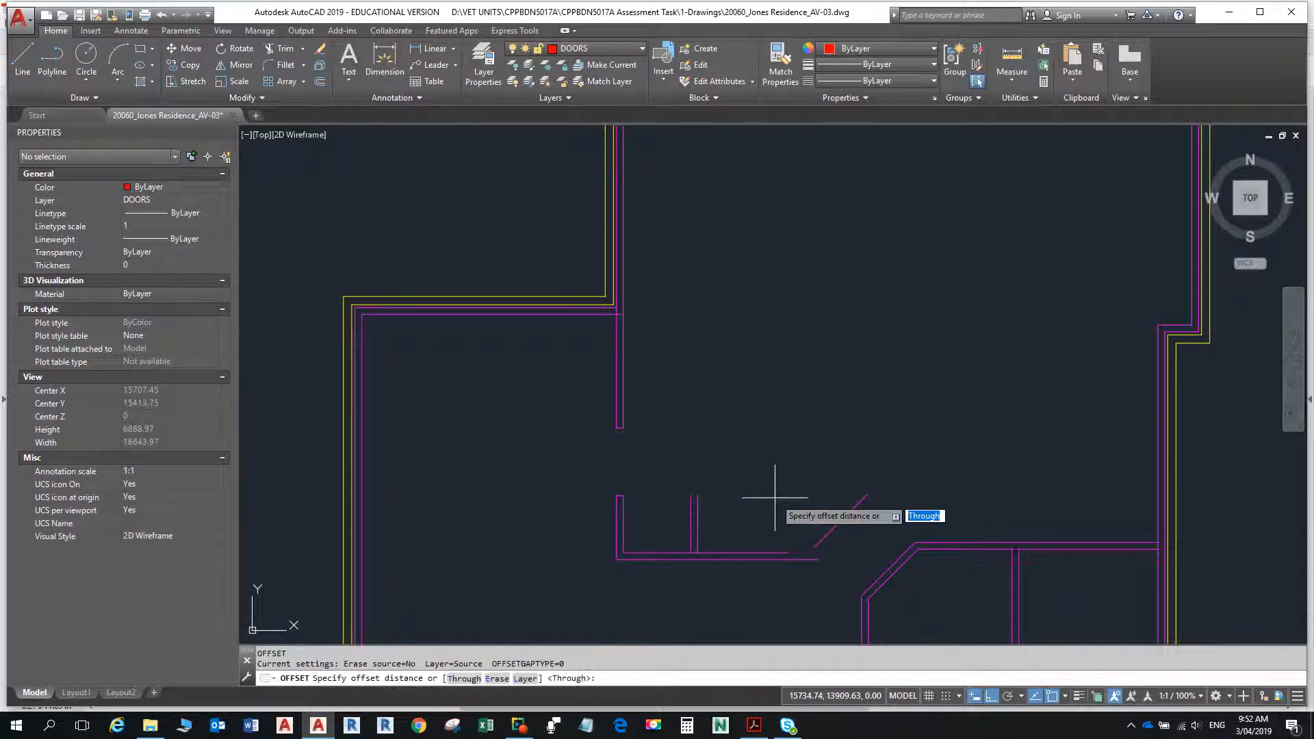
pyautogui.write('1300')
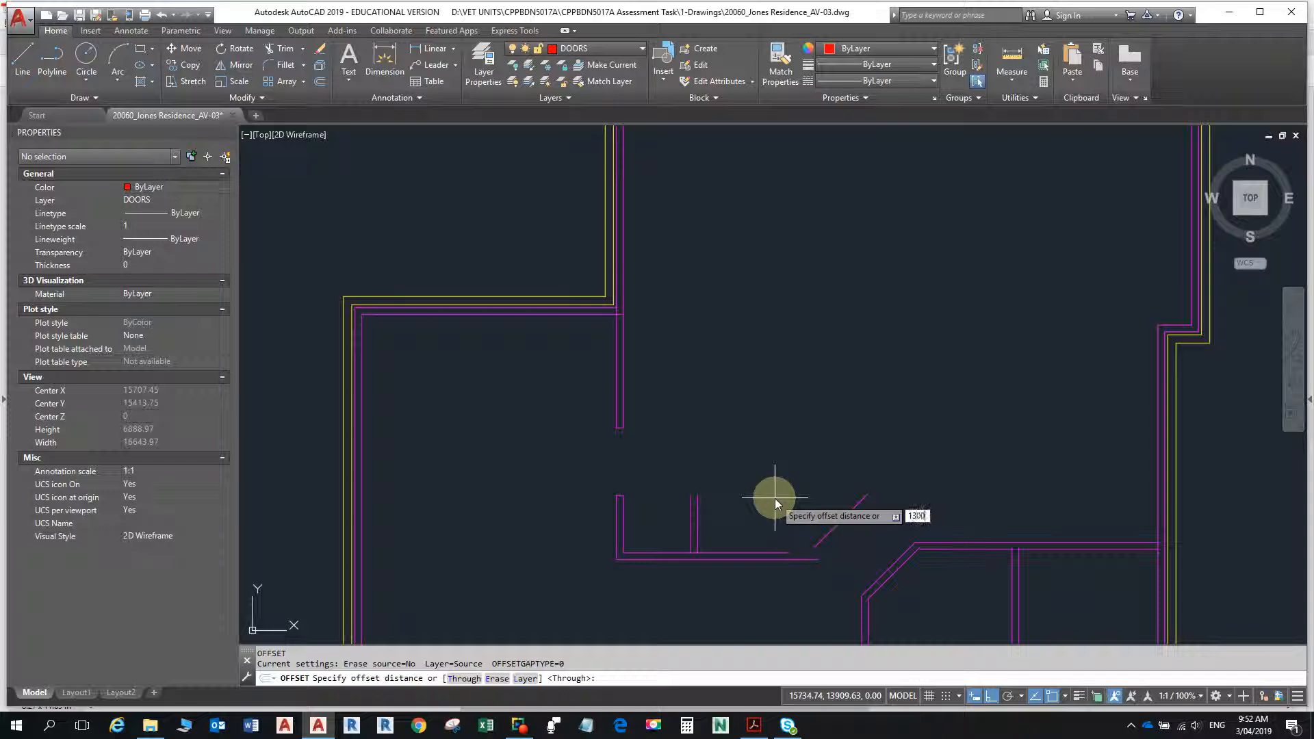
pyautogui.press('Return')
pyautogui.click(697, 521)
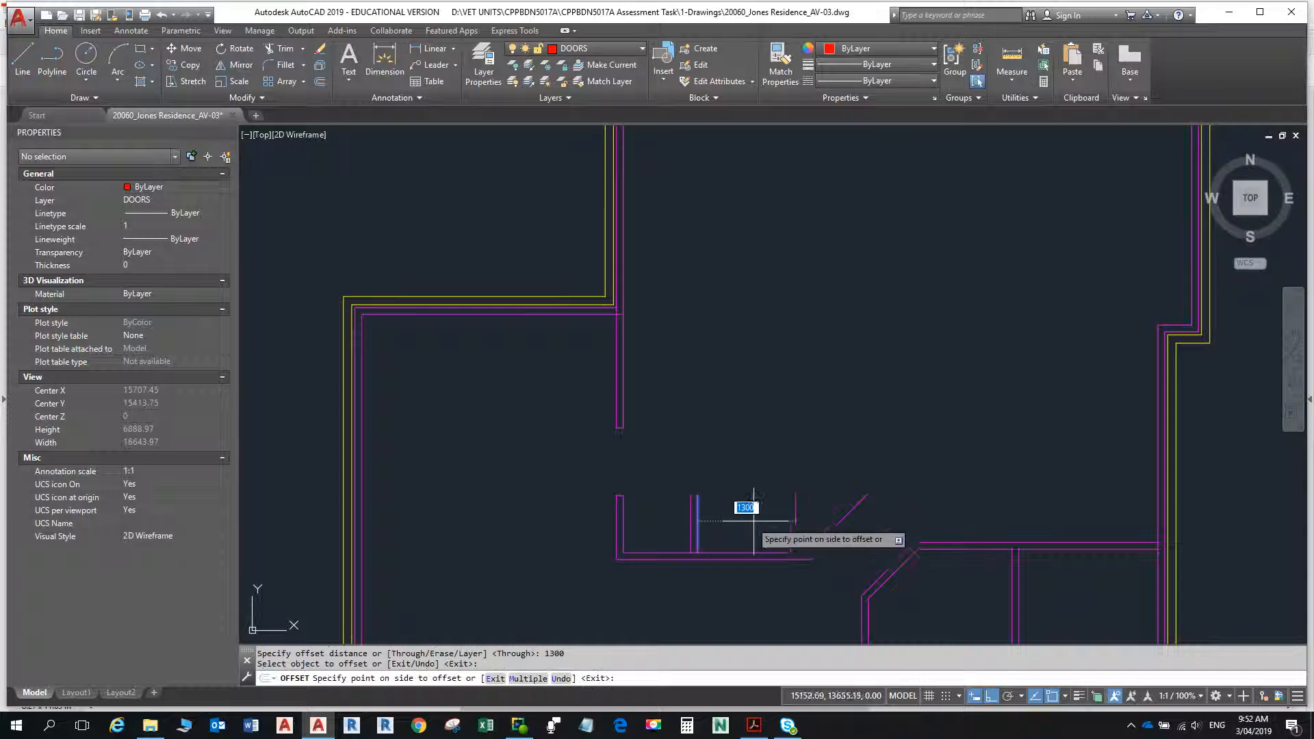
pyautogui.click(754, 522)
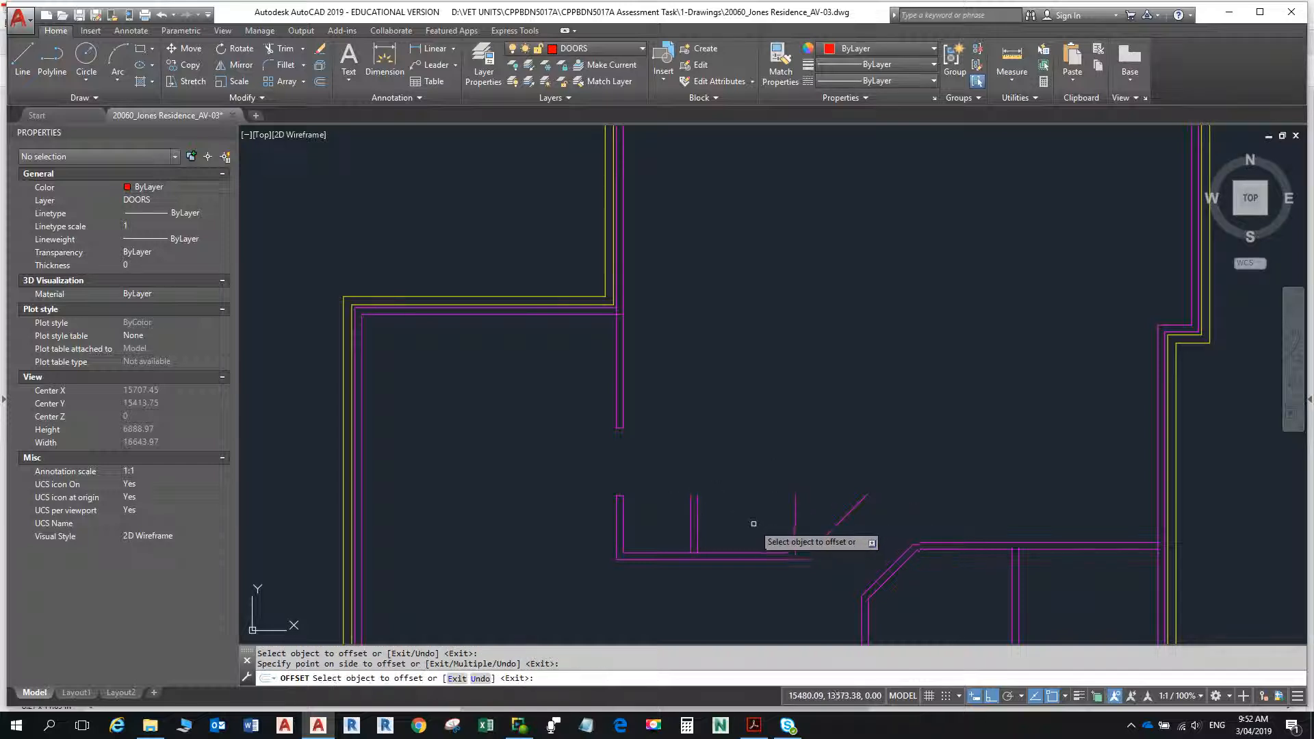
pyautogui.click(796, 520)
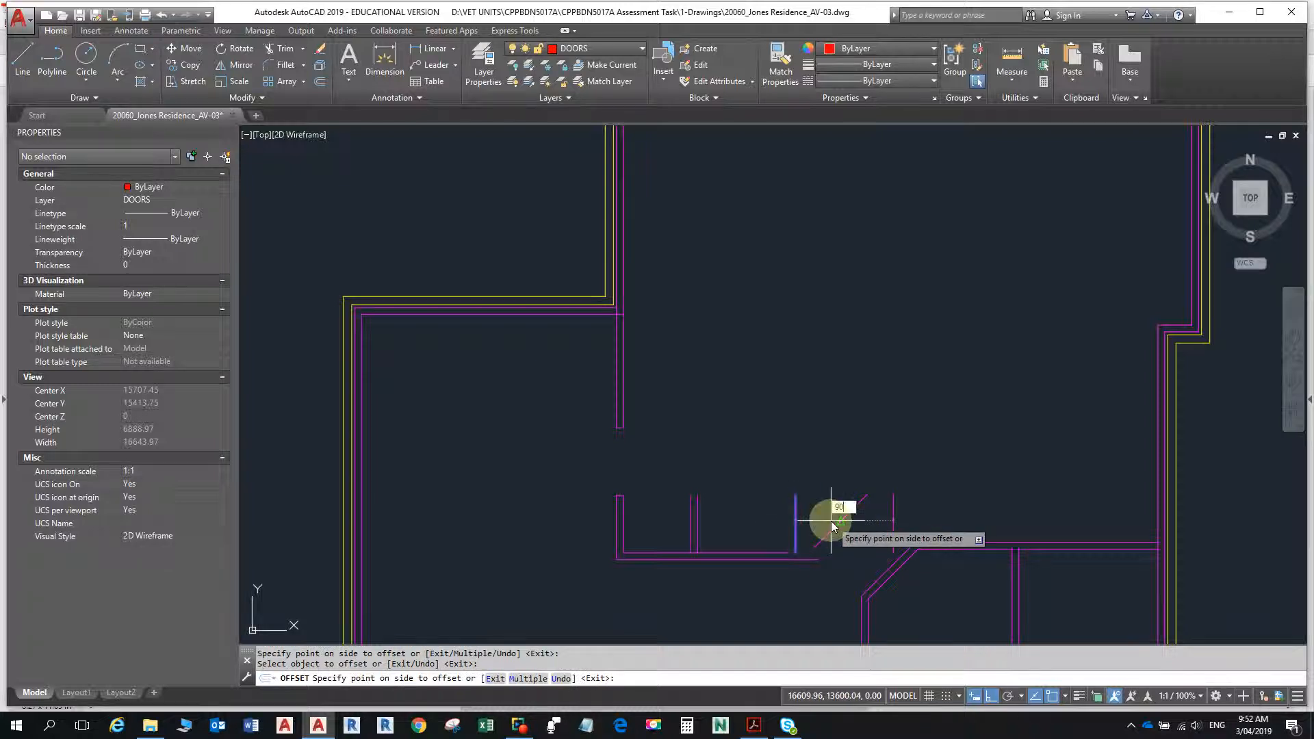
pyautogui.write('90')
pyautogui.press('Return')
# - Check the cross wall's dimensions in the PDF and offset the lowest horizontal recess line 450 upward
pyautogui.hotkey('alt', 'Tab')
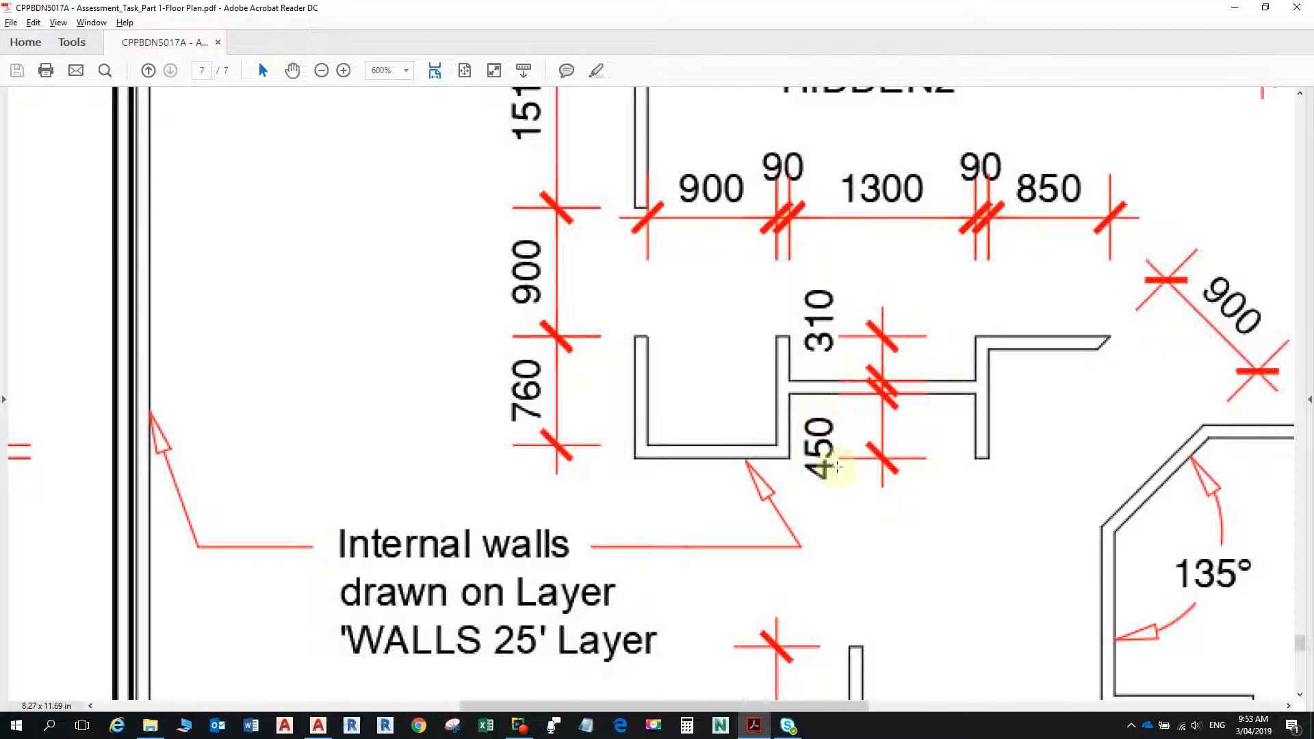
pyautogui.hotkey('alt', 'Tab')
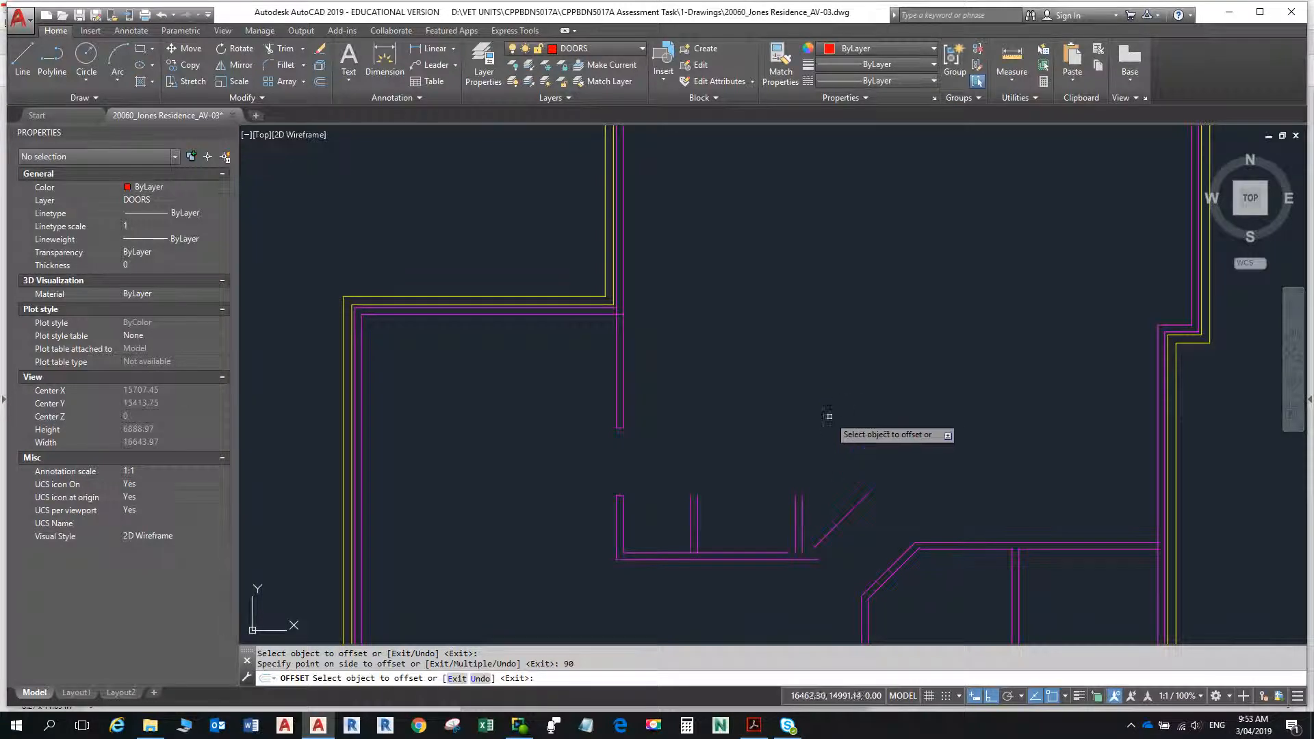
pyautogui.hotkey('alt', 'Tab')
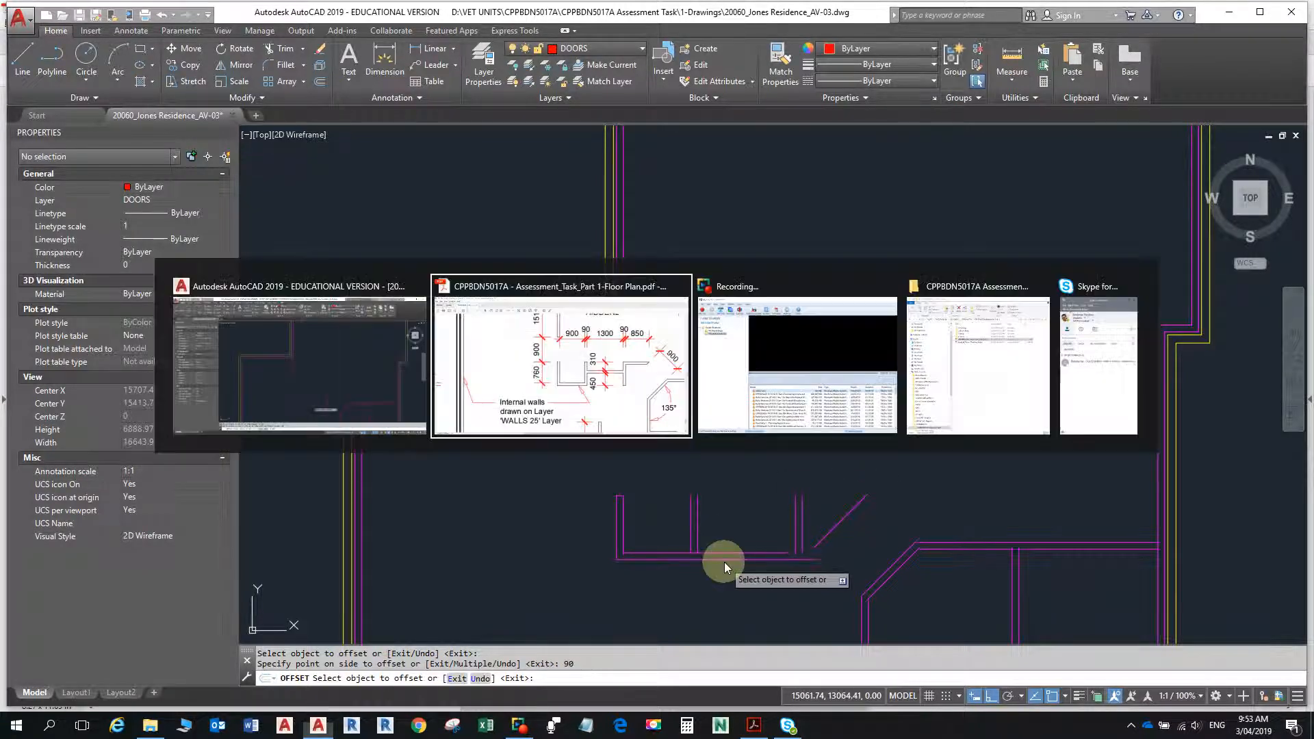
pyautogui.hotkey('alt', 'Tab')
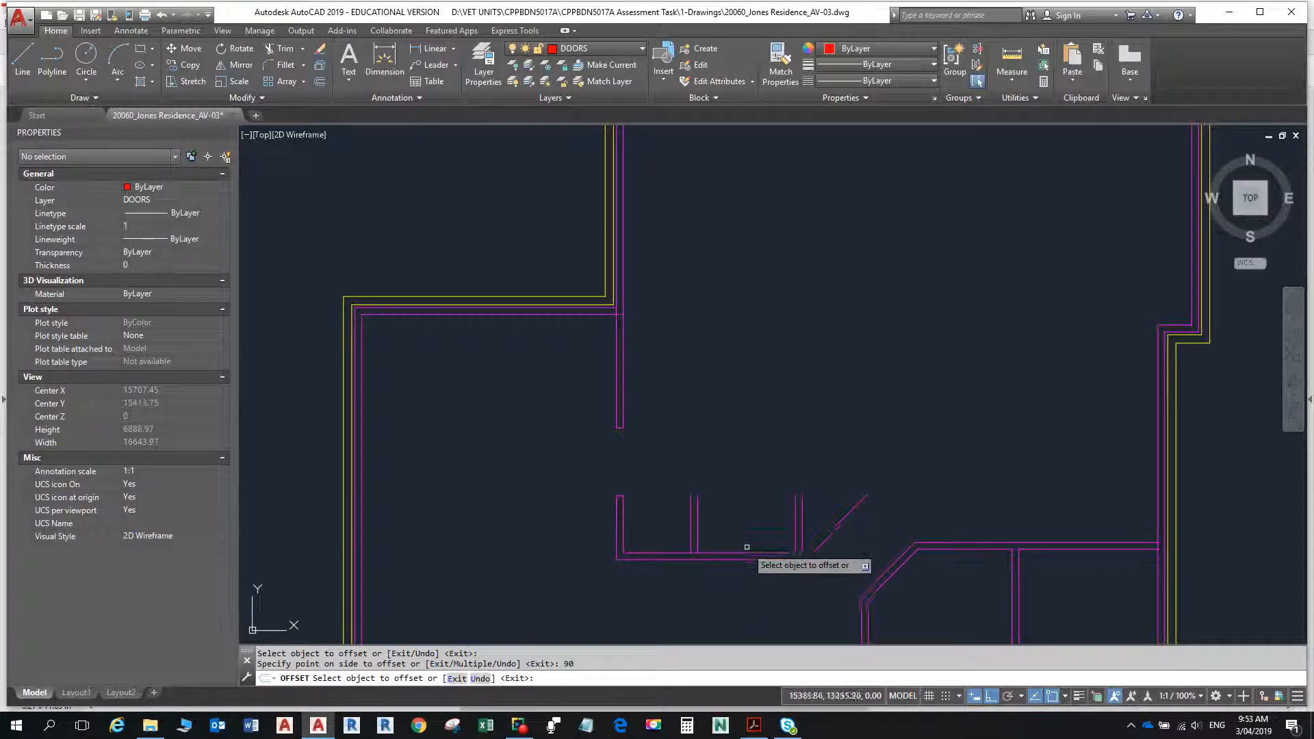
pyautogui.press('Escape')
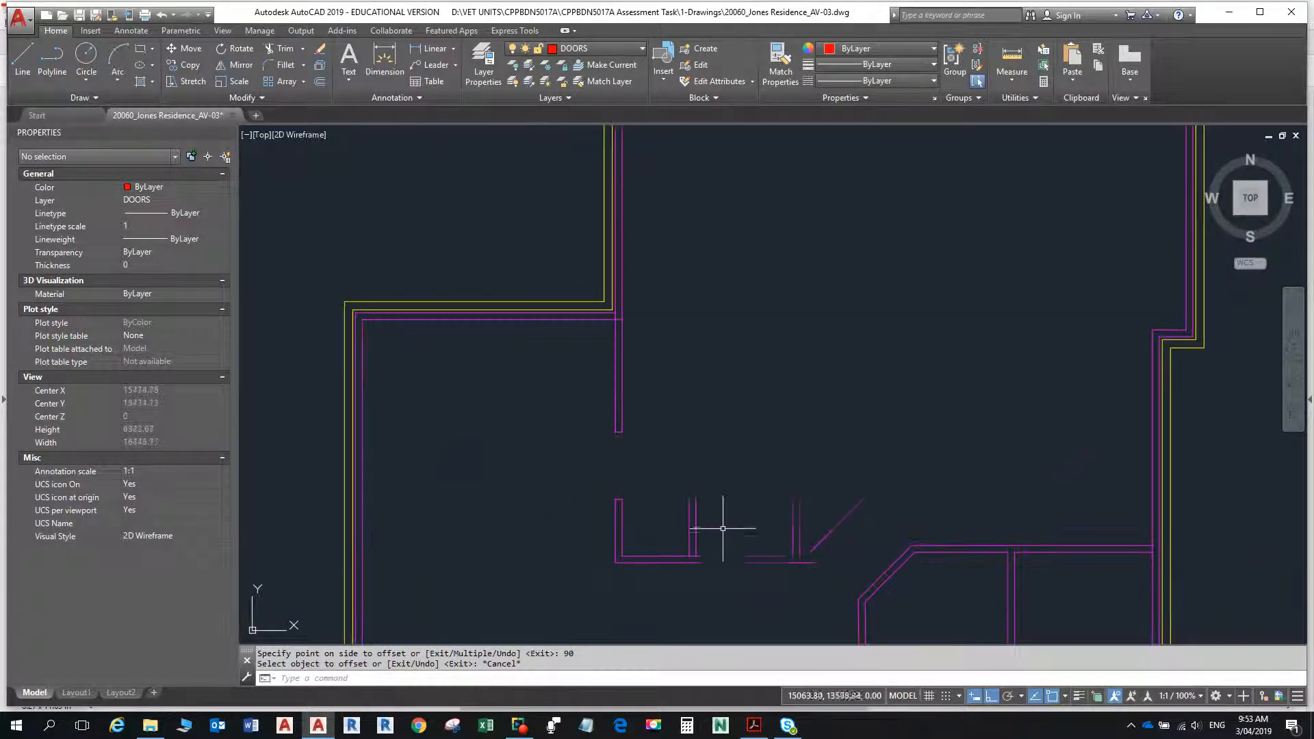
pyautogui.moveTo(718, 528); pyautogui.dragTo(721, 479, button='middle')
pyautogui.write('o')
pyautogui.press('Return')
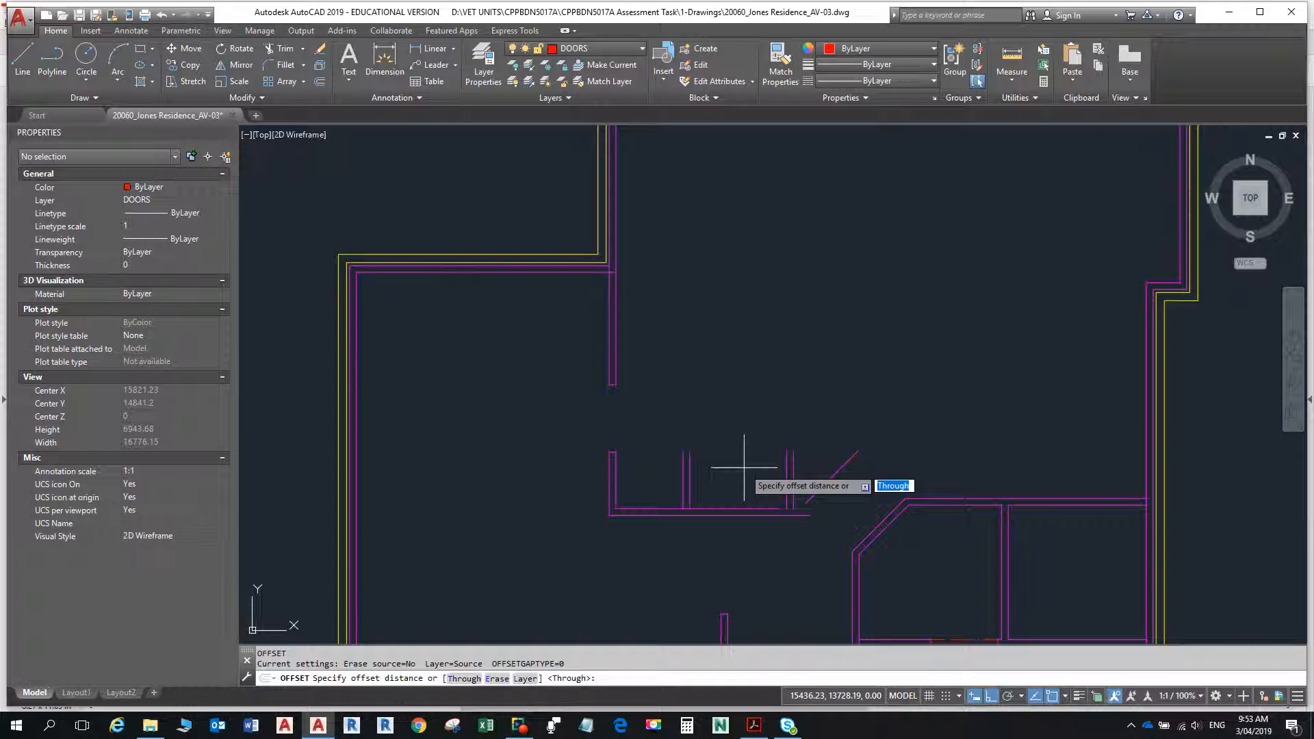
pyautogui.write('450')
pyautogui.press('Return')
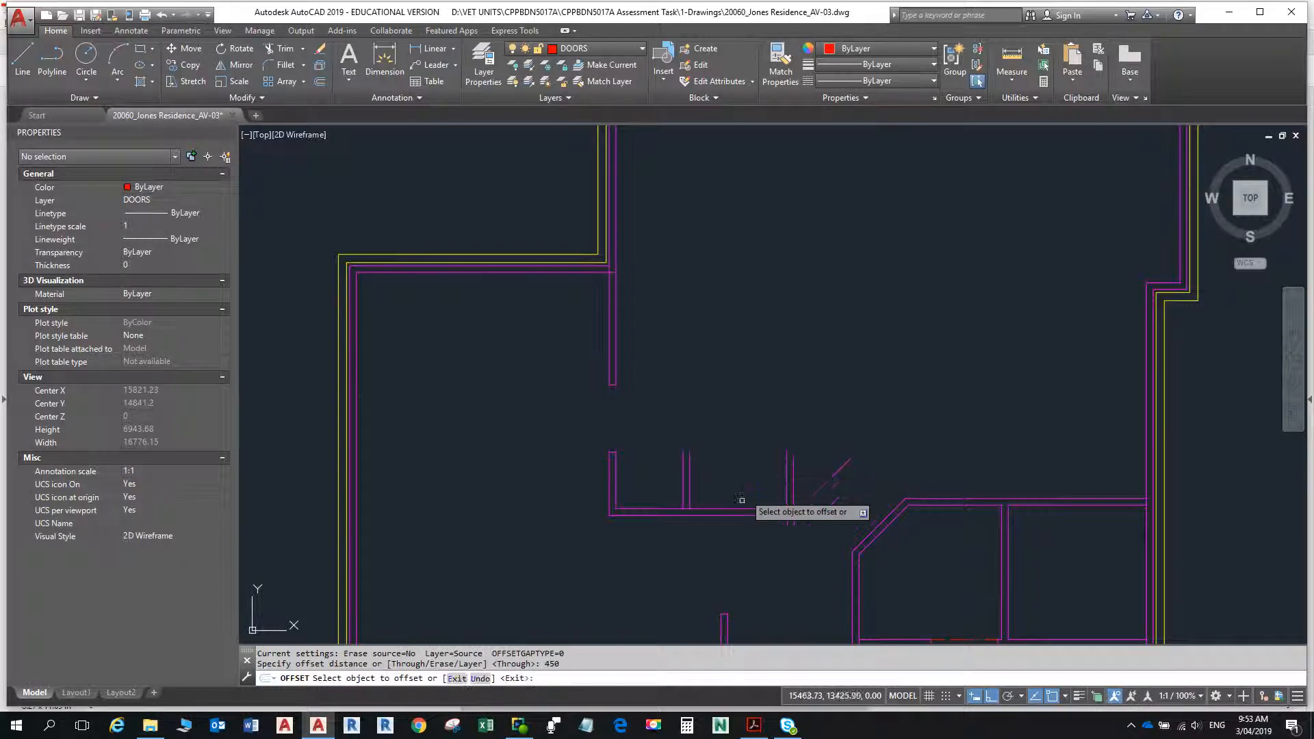
pyautogui.click(746, 515)
pyautogui.click(741, 460)
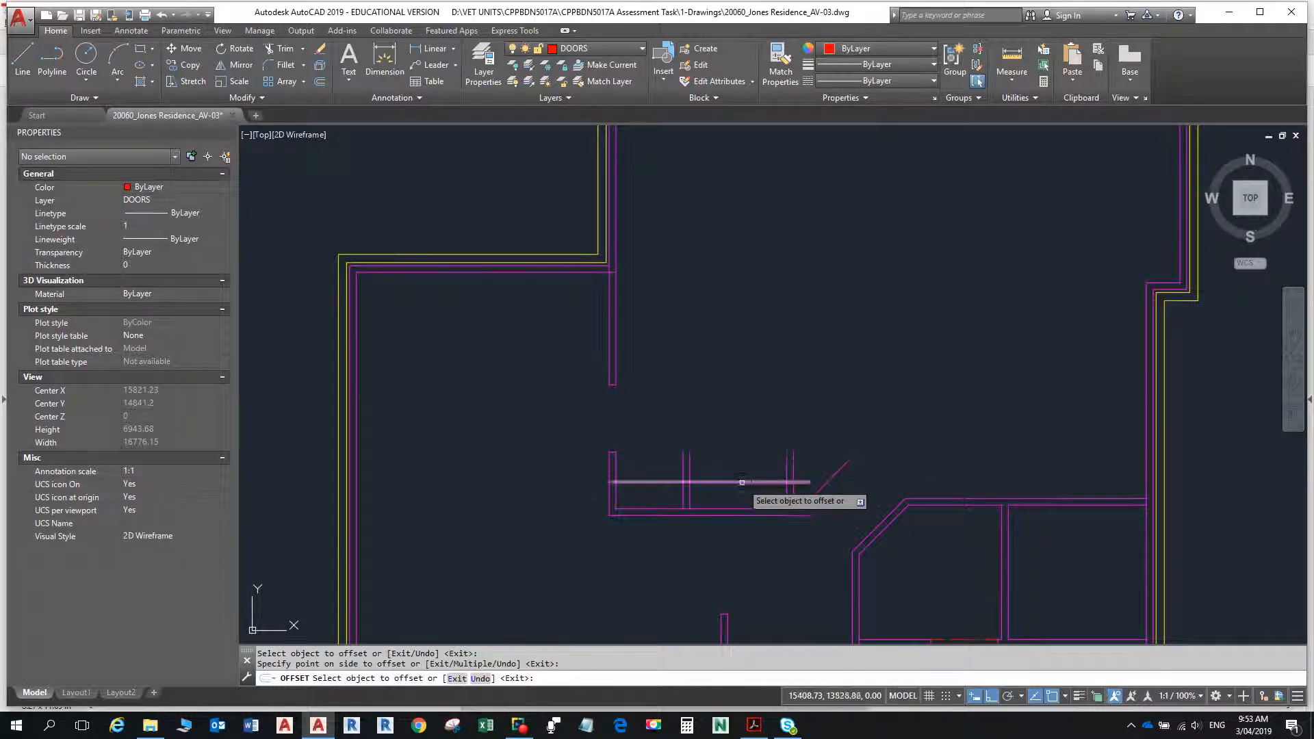
# - Offset the cross wall's lower horizontal line 90 upward for the wall thickness
pyautogui.click(729, 482)
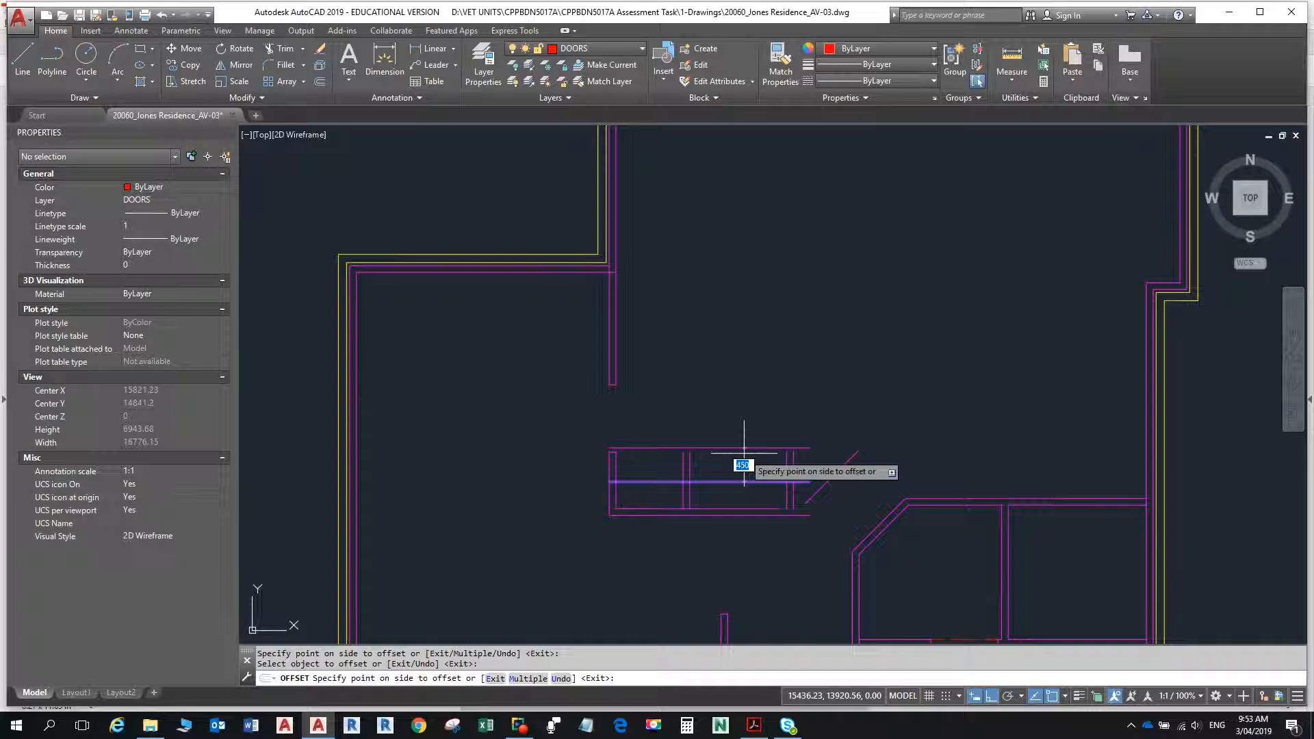
pyautogui.write('90')
pyautogui.press('Return')
pyautogui.press('Escape')
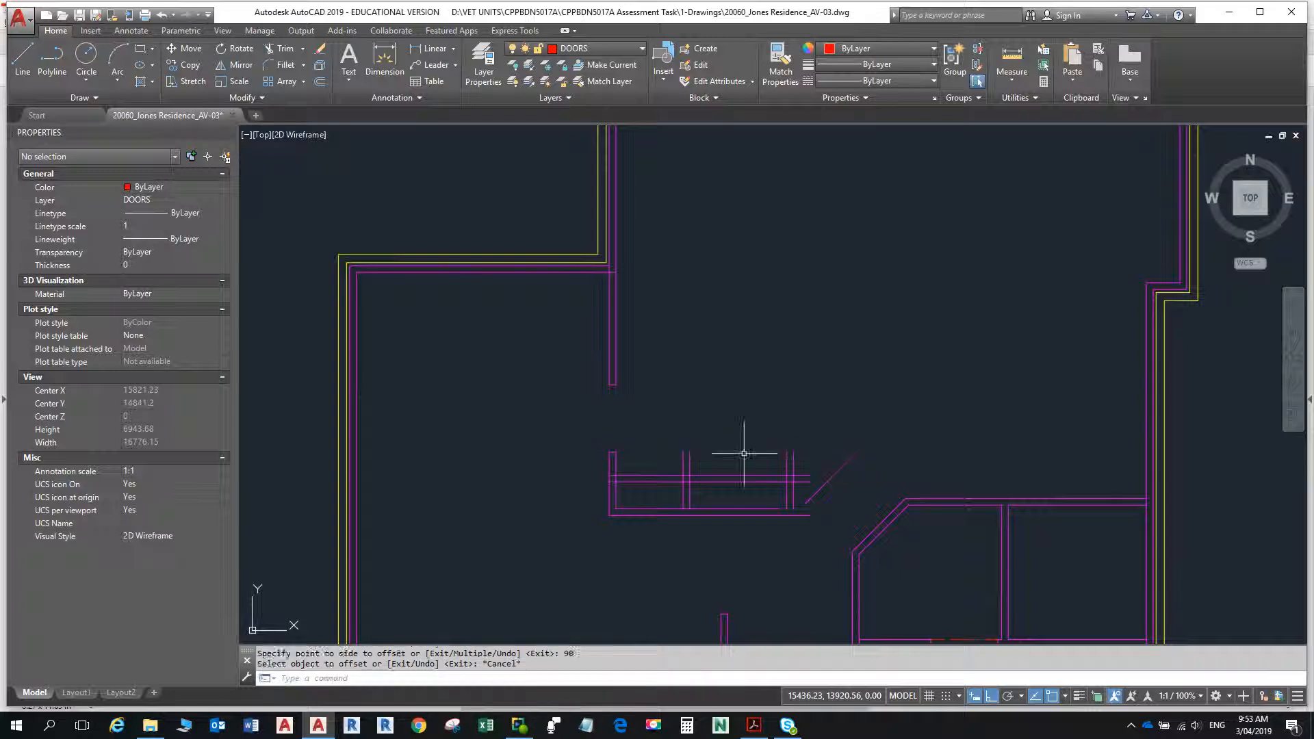
# - Fillet the recess's outer and inner lower lines with the matching vertical lines of its east wall to form square corners
pyautogui.scroll(4, 690, 506)
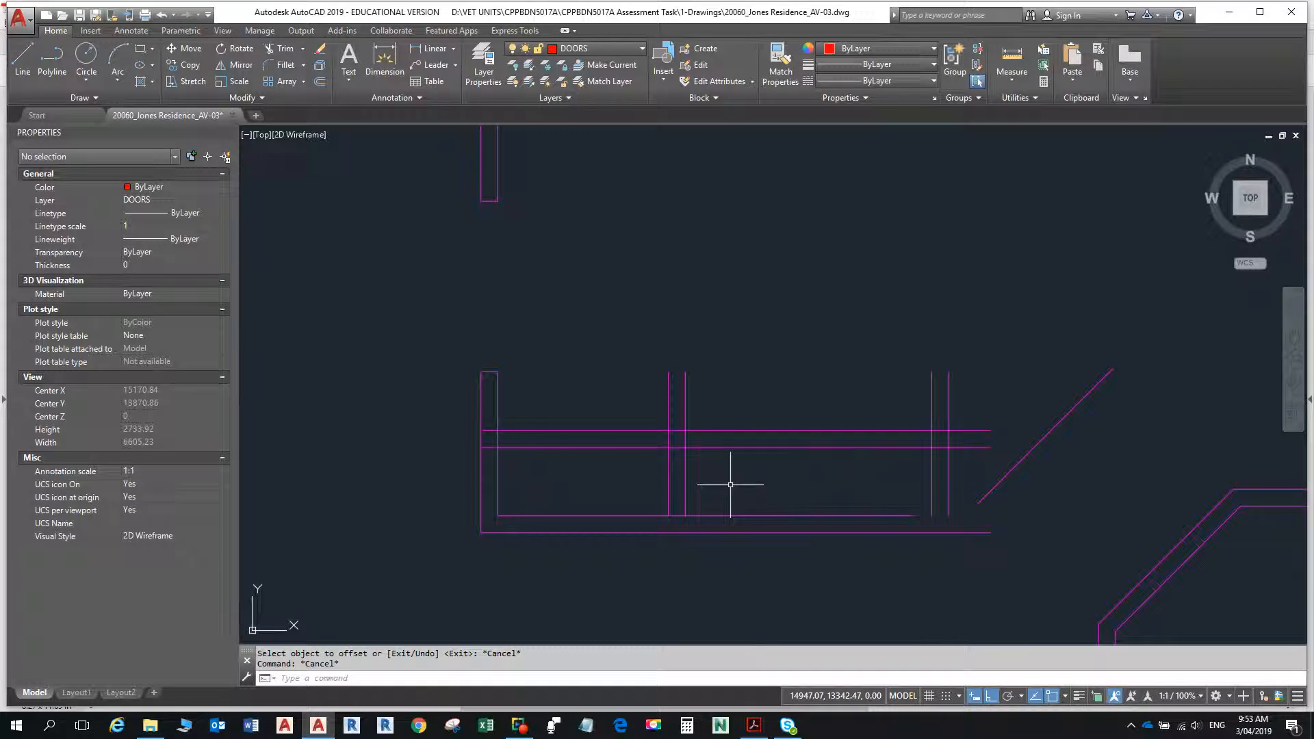
pyautogui.write('f')
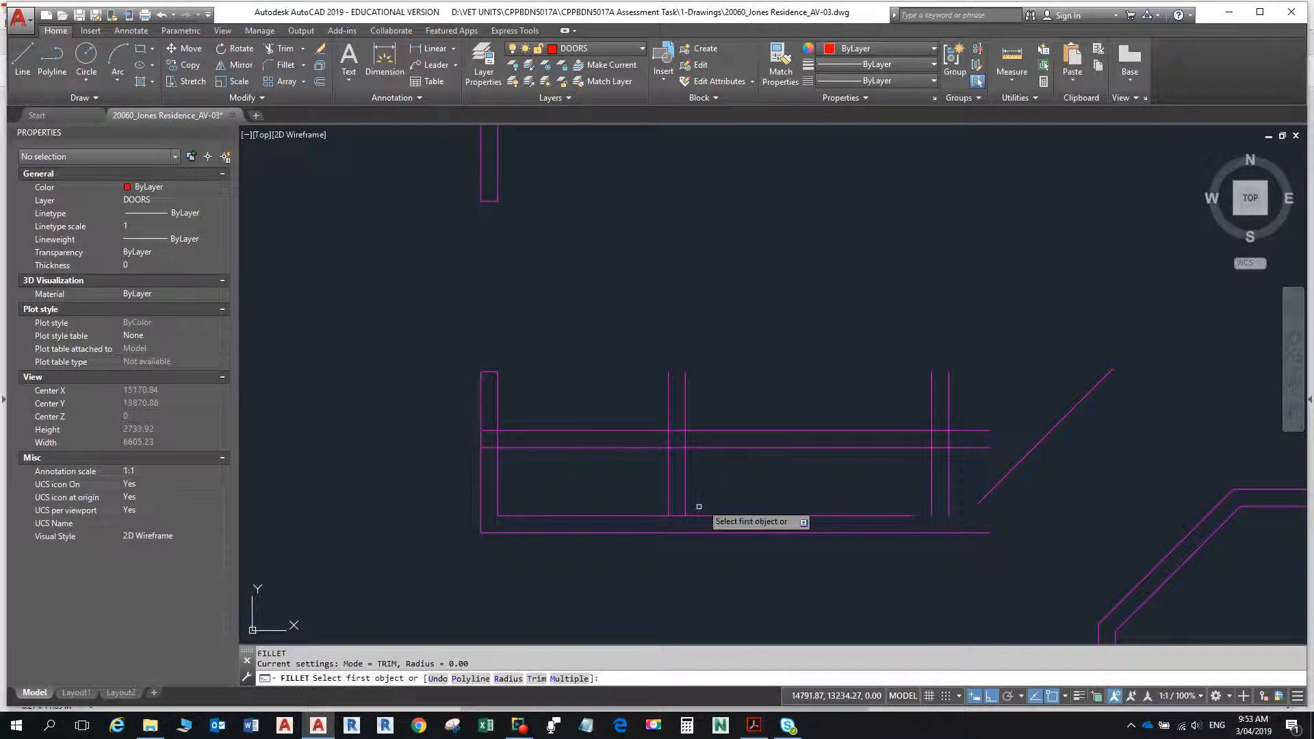
pyautogui.press('Return')
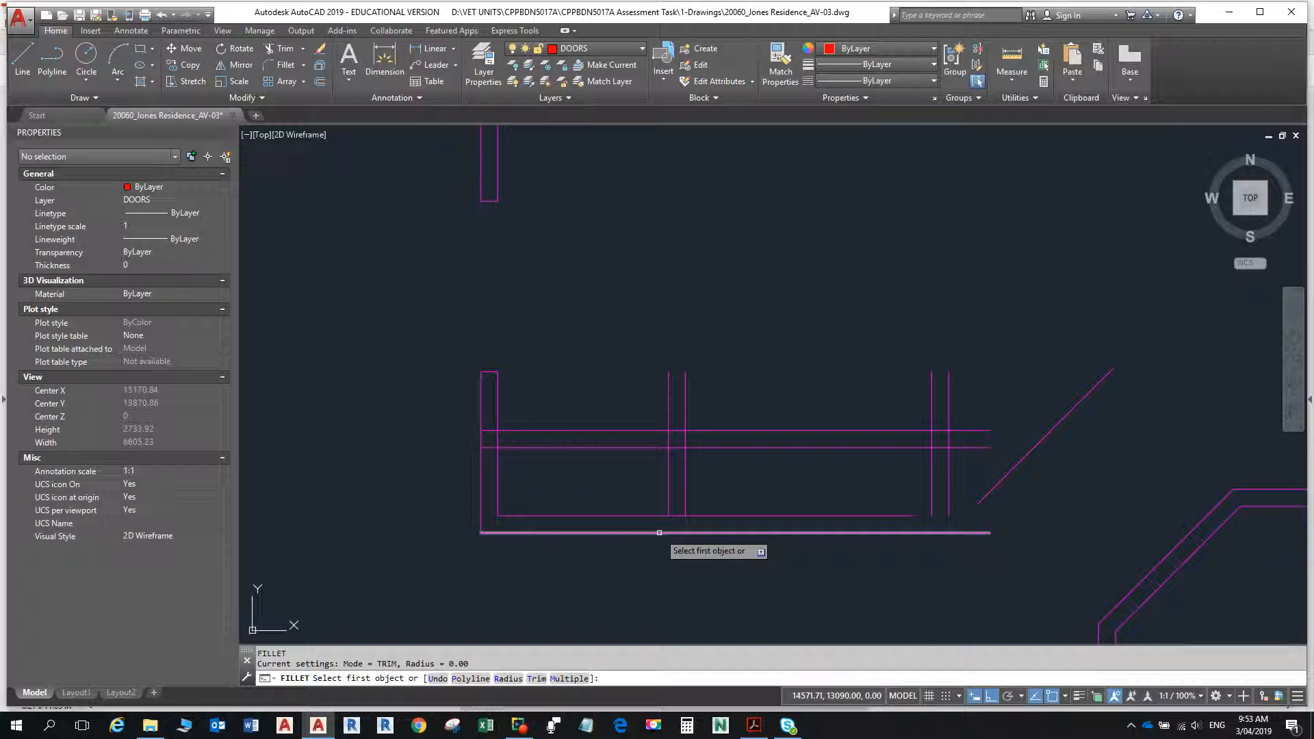
pyautogui.click(659, 532)
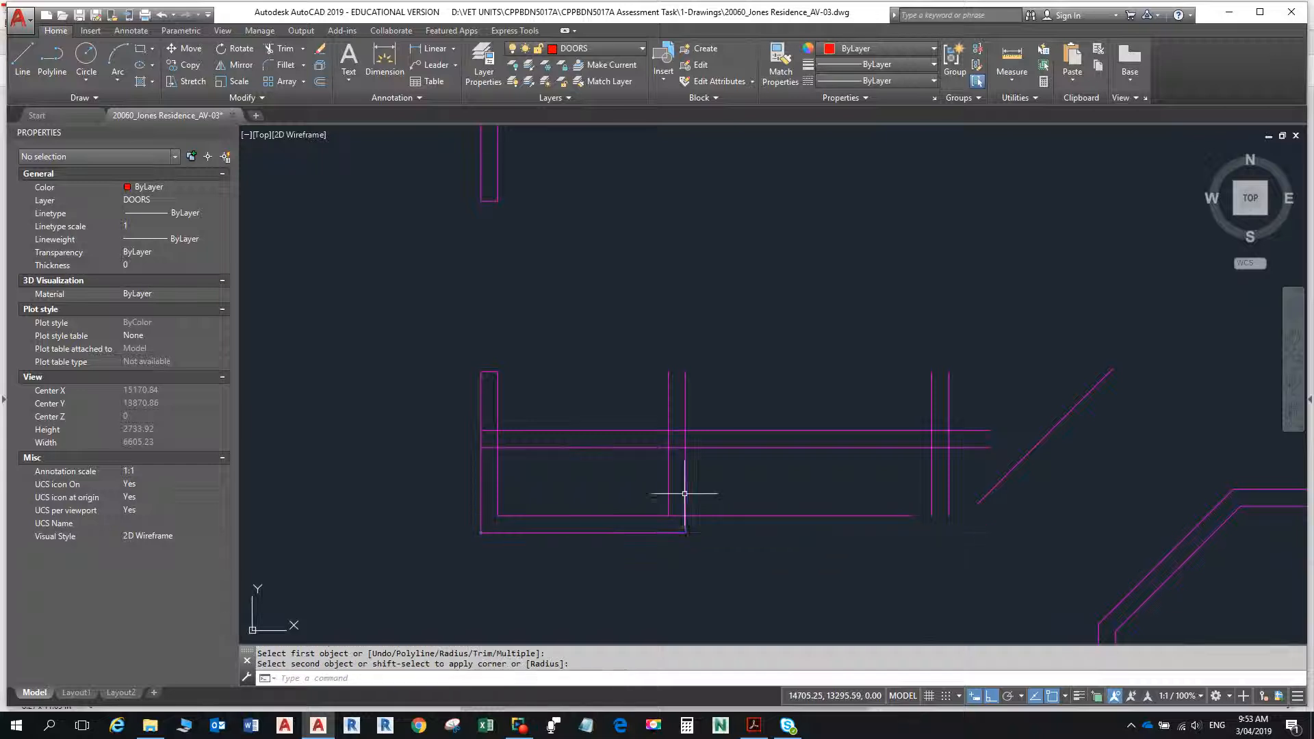
pyautogui.click(682, 490)
pyautogui.press('Return')
pyautogui.click(651, 517)
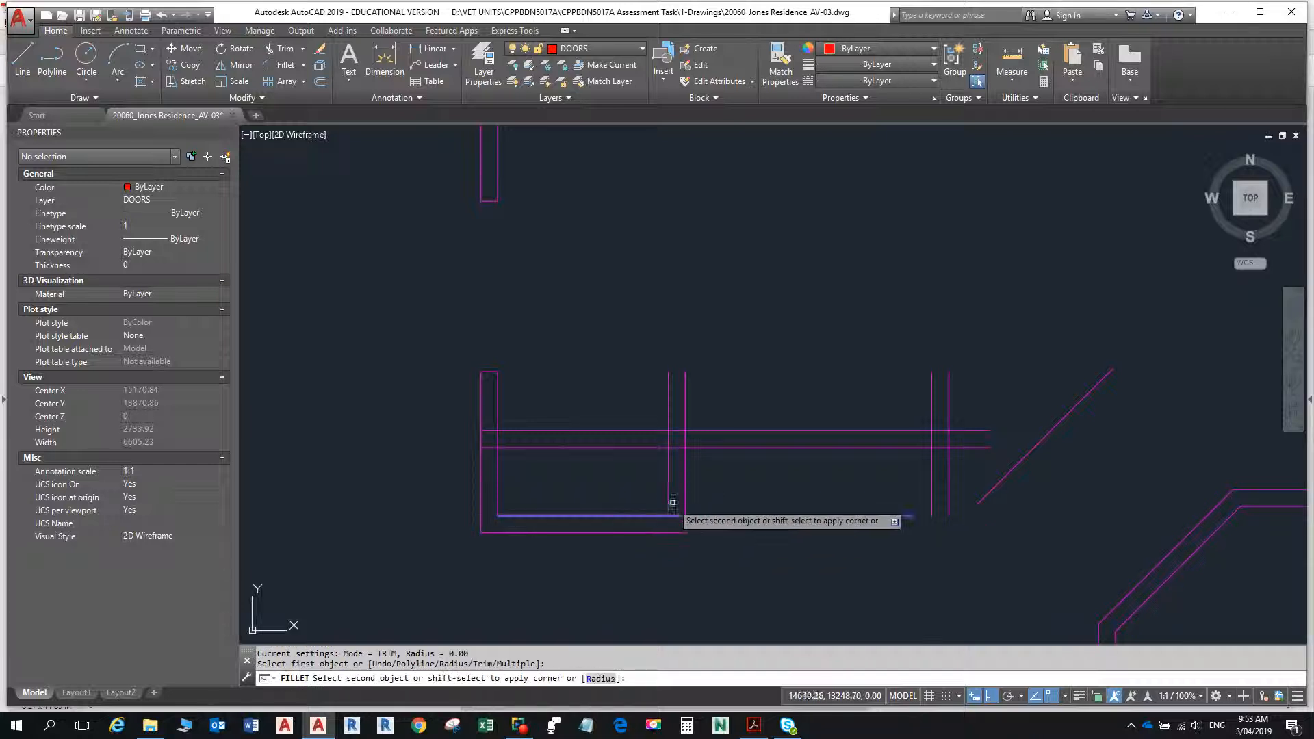
pyautogui.click(670, 482)
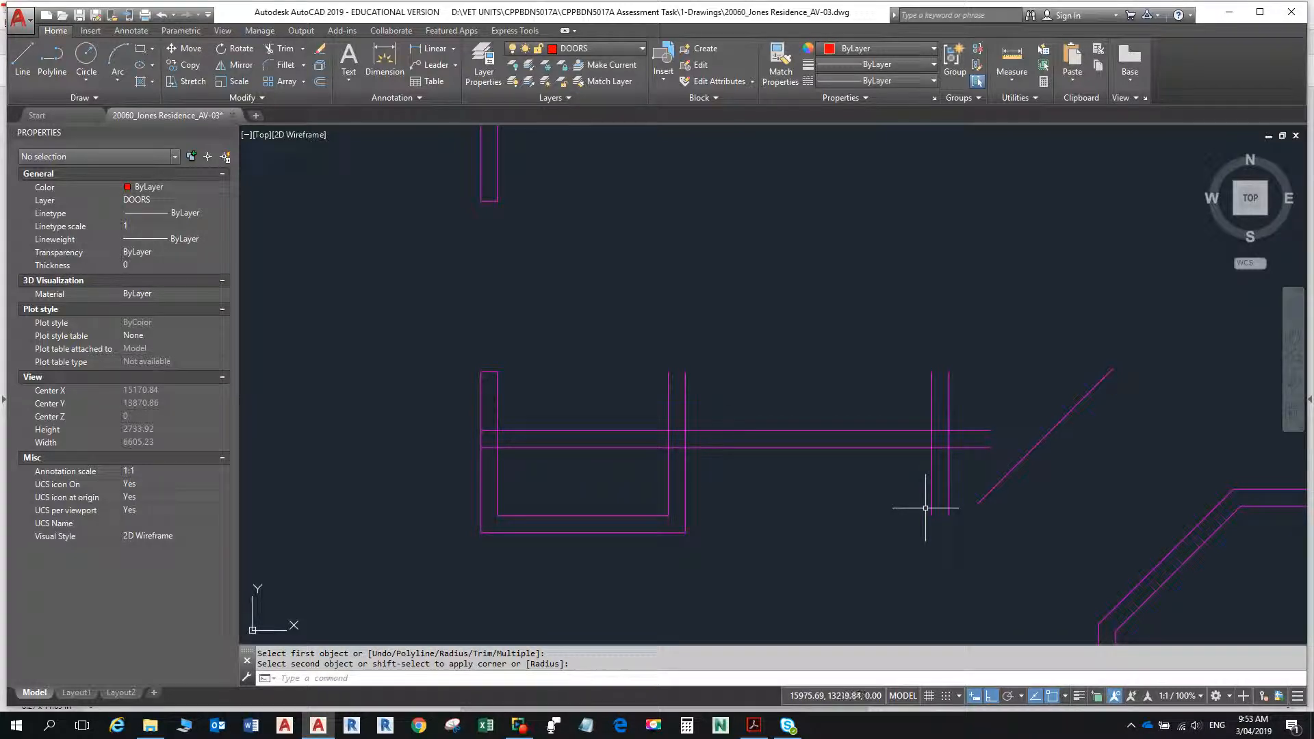
pyautogui.press('Escape')
# - Draw a horizontal line from the recess's outer lower-east corner eastward past both lines of the next short wall
pyautogui.write('L')
pyautogui.press('Return')
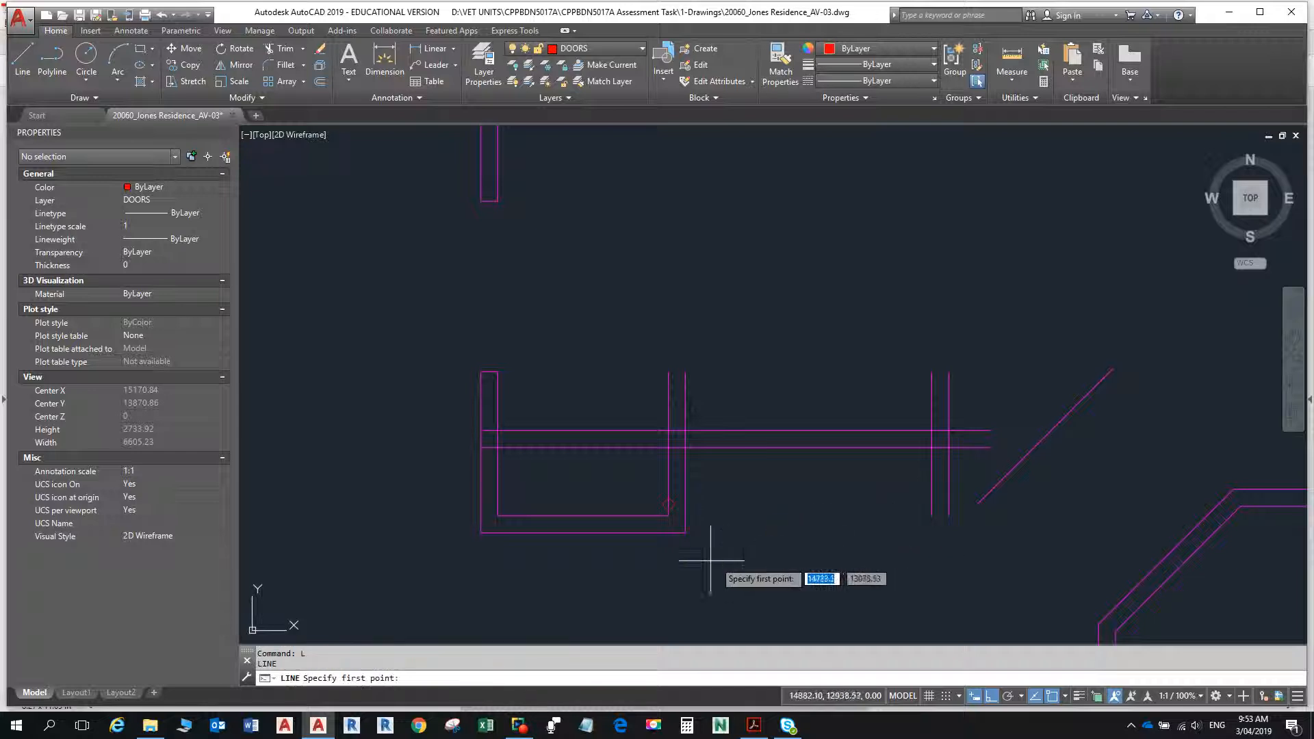
pyautogui.click(684, 532)
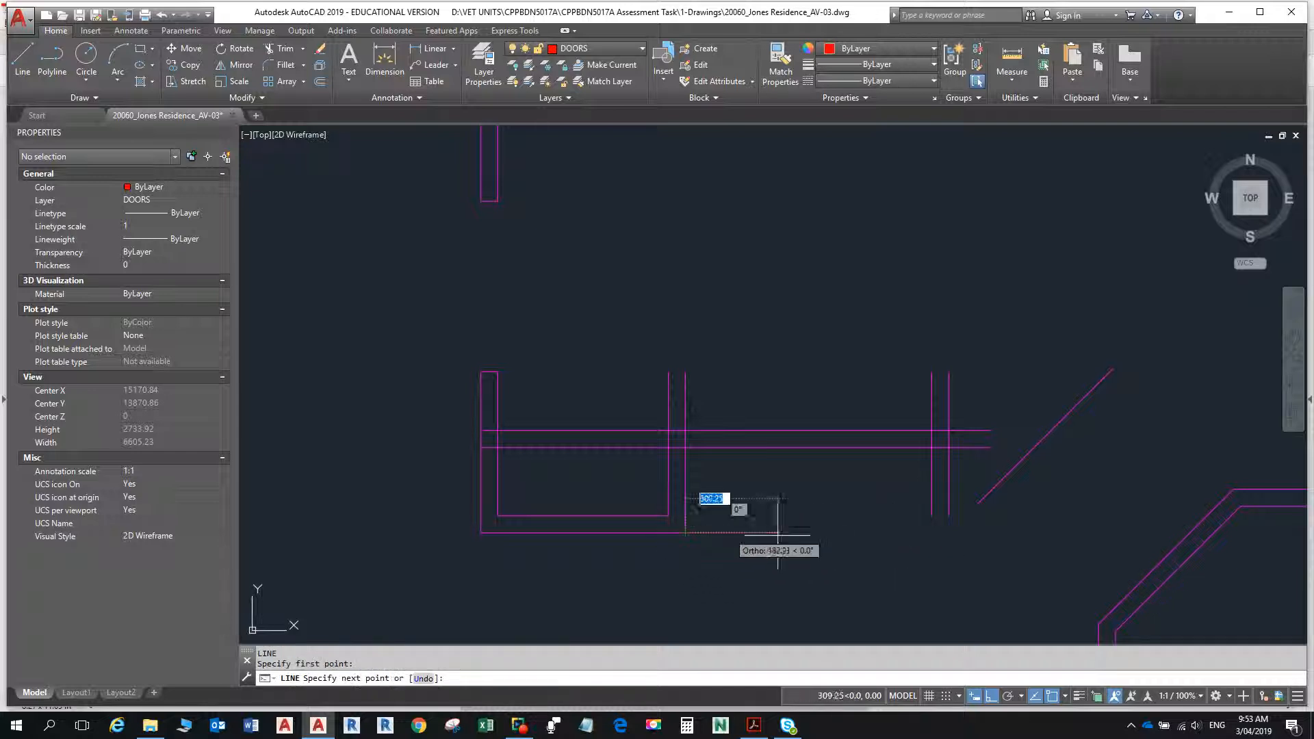
pyautogui.click(976, 555)
pyautogui.press('Escape')
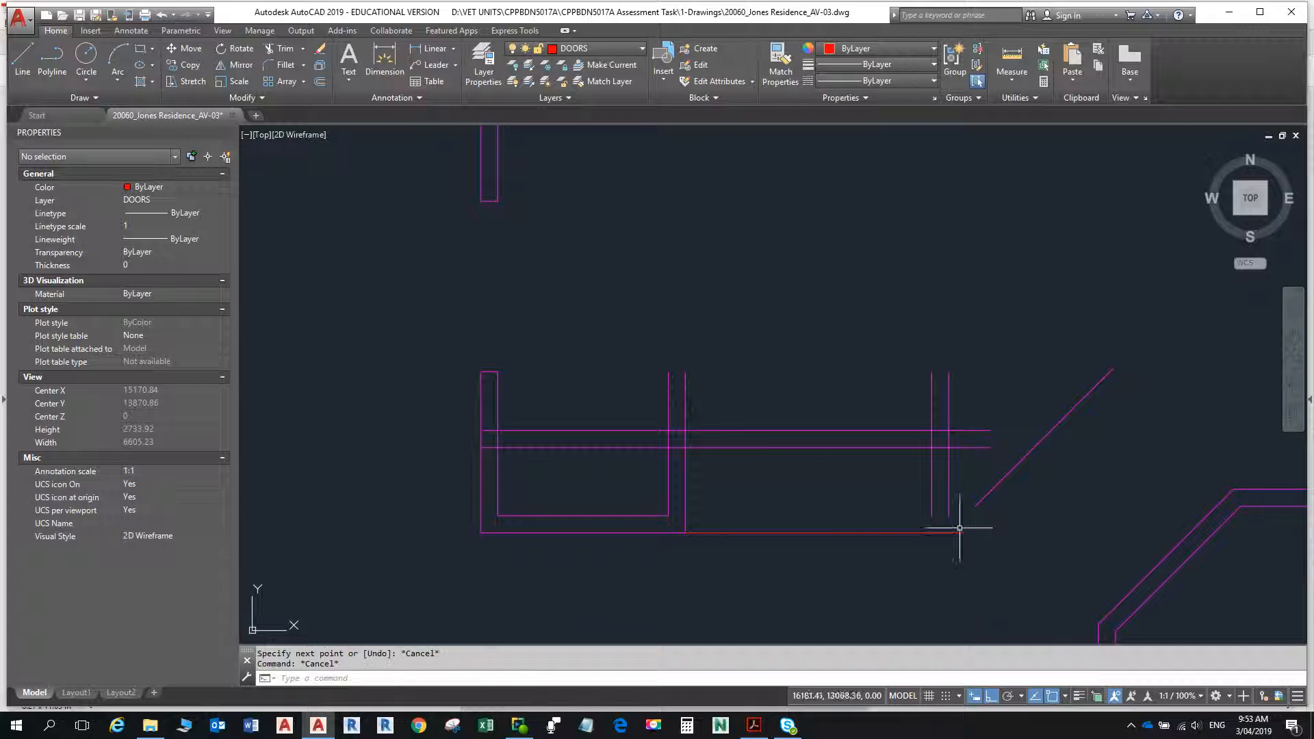
# - Fillet the new horizontal line with both vertical lines of the eastern short wall to close off its lower end
pyautogui.write('f')
pyautogui.press('Return')
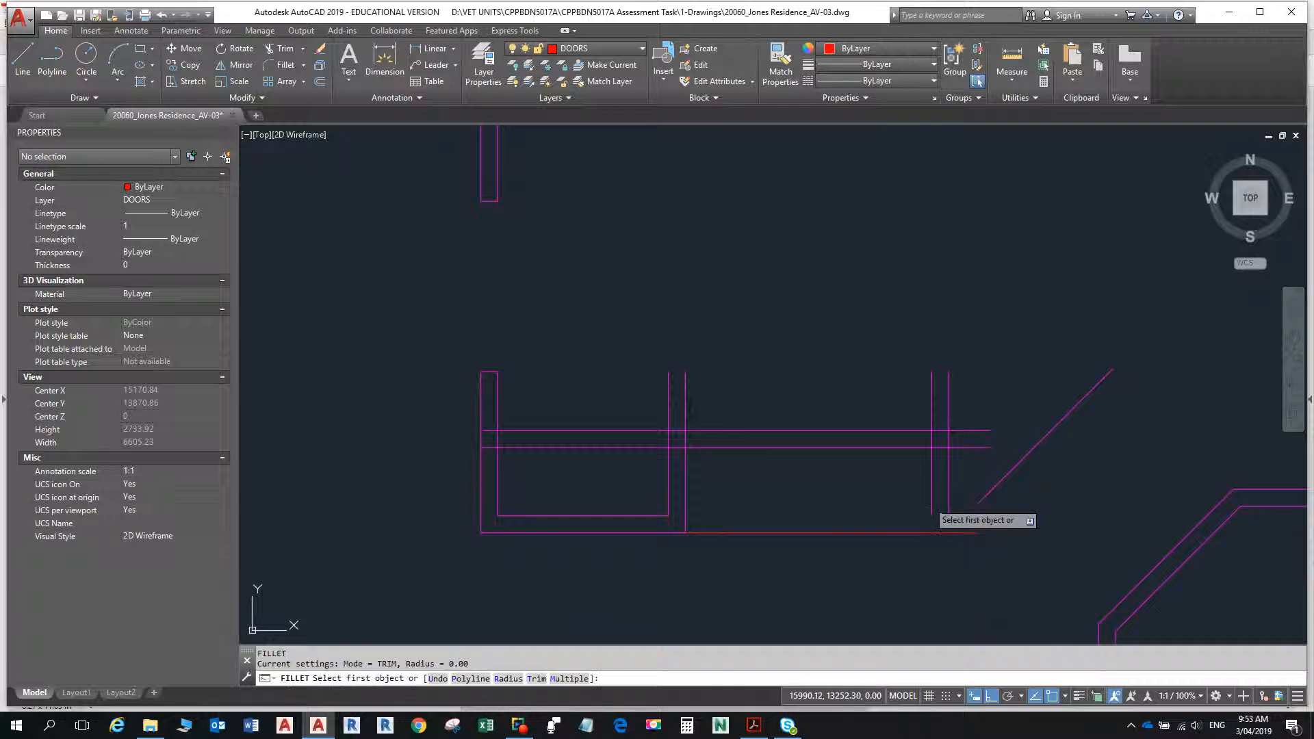
pyautogui.hotkey('alt', 'Tab')
pyautogui.hotkey('alt', 'Tab')
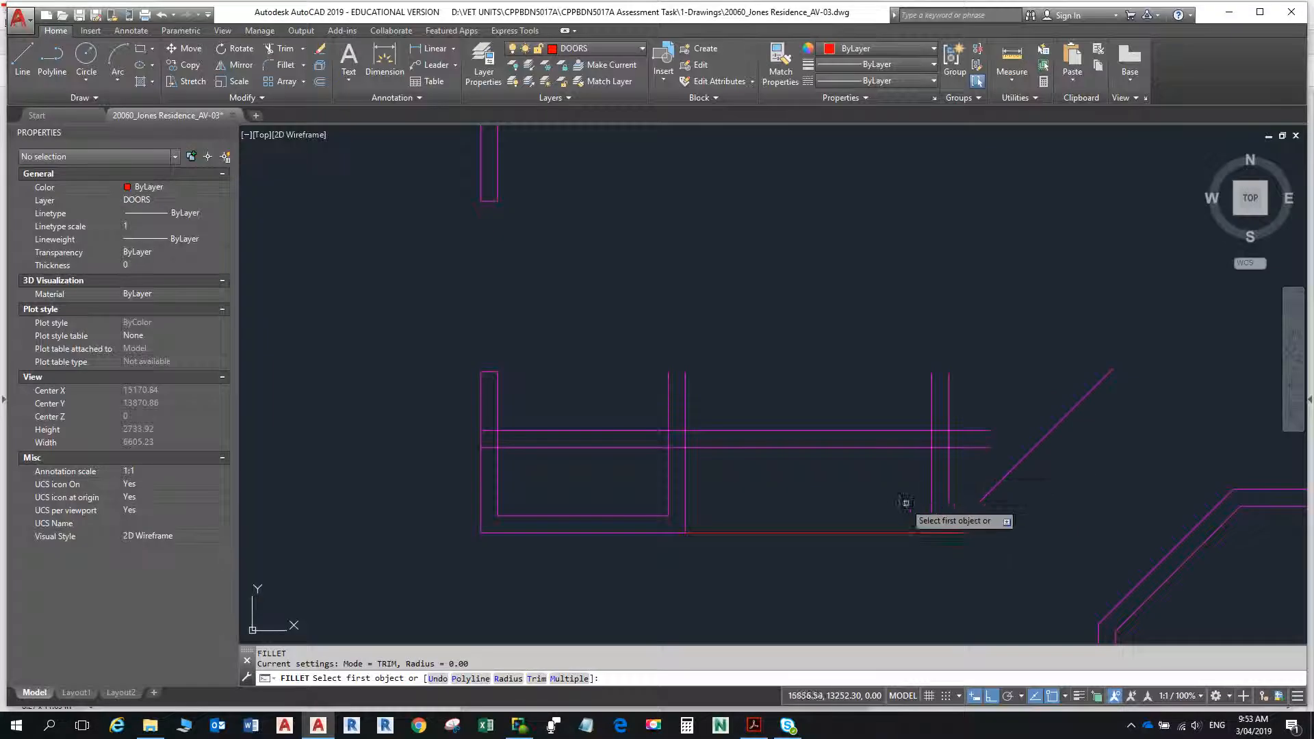
pyautogui.click(930, 507)
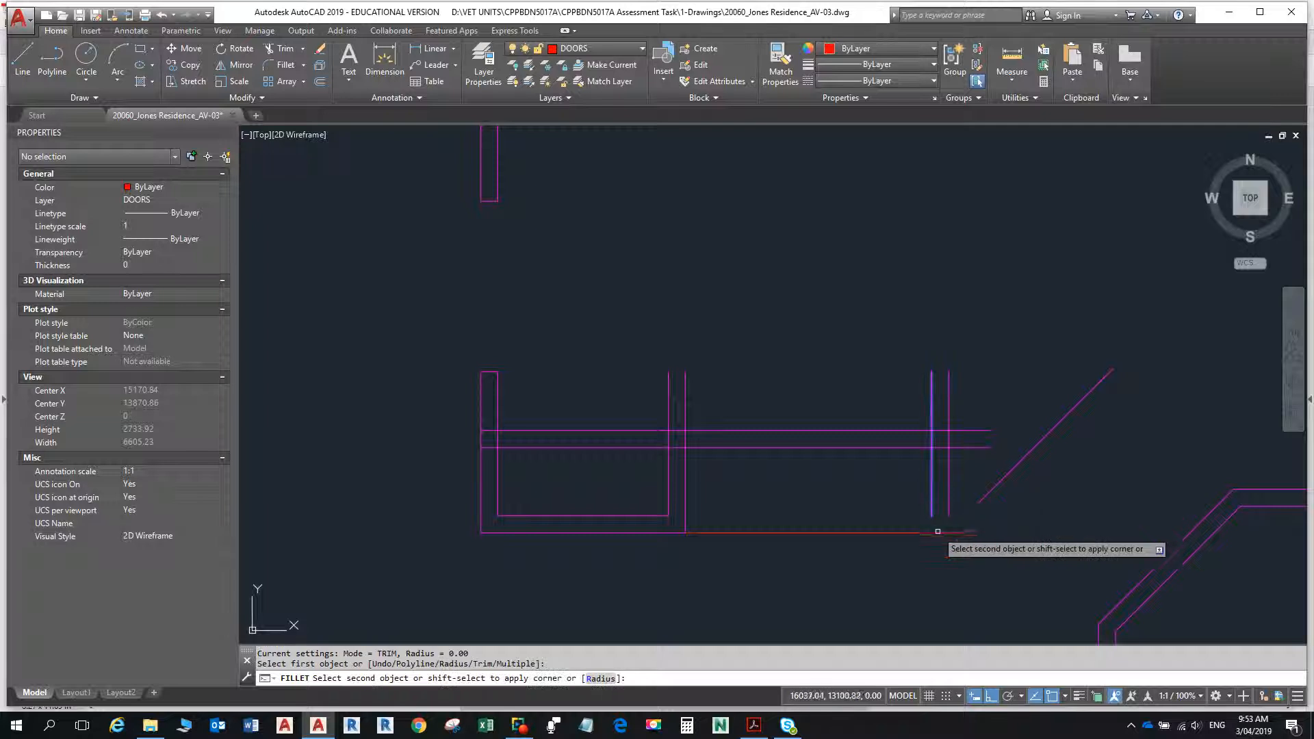
pyautogui.click(938, 532)
pyautogui.press('Return')
pyautogui.click(949, 510)
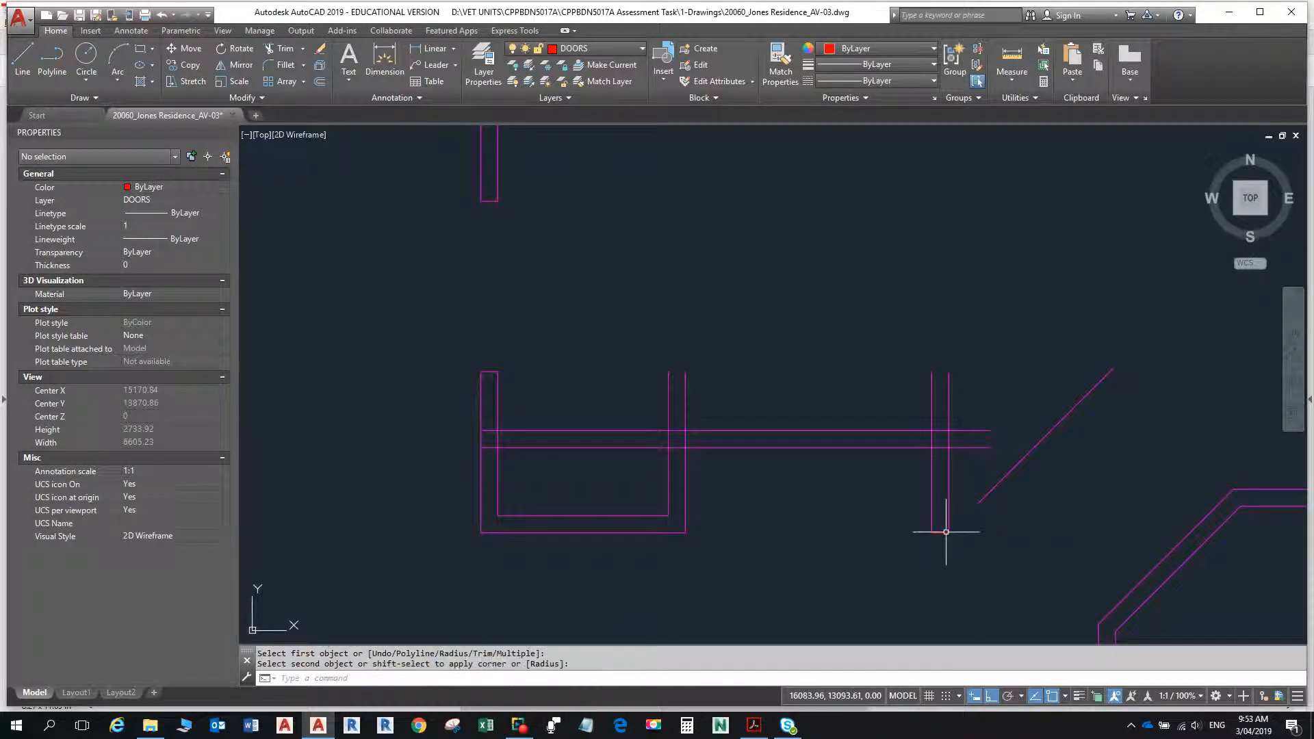
pyautogui.press('Escape')
pyautogui.press('Escape')
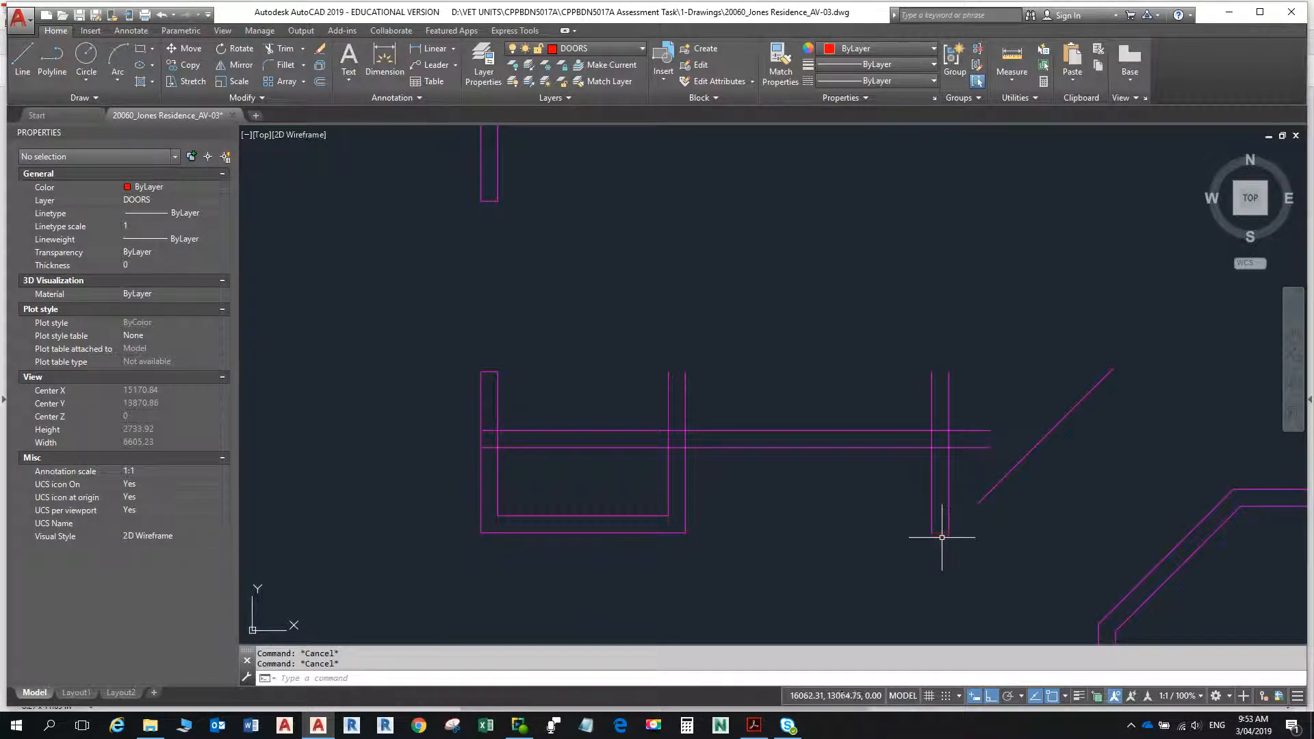
# - Move the short line closing the eastern wall's lower end to the WALLS 25 layer, and make WALLS 25 the current layer
pyautogui.click(940, 531)
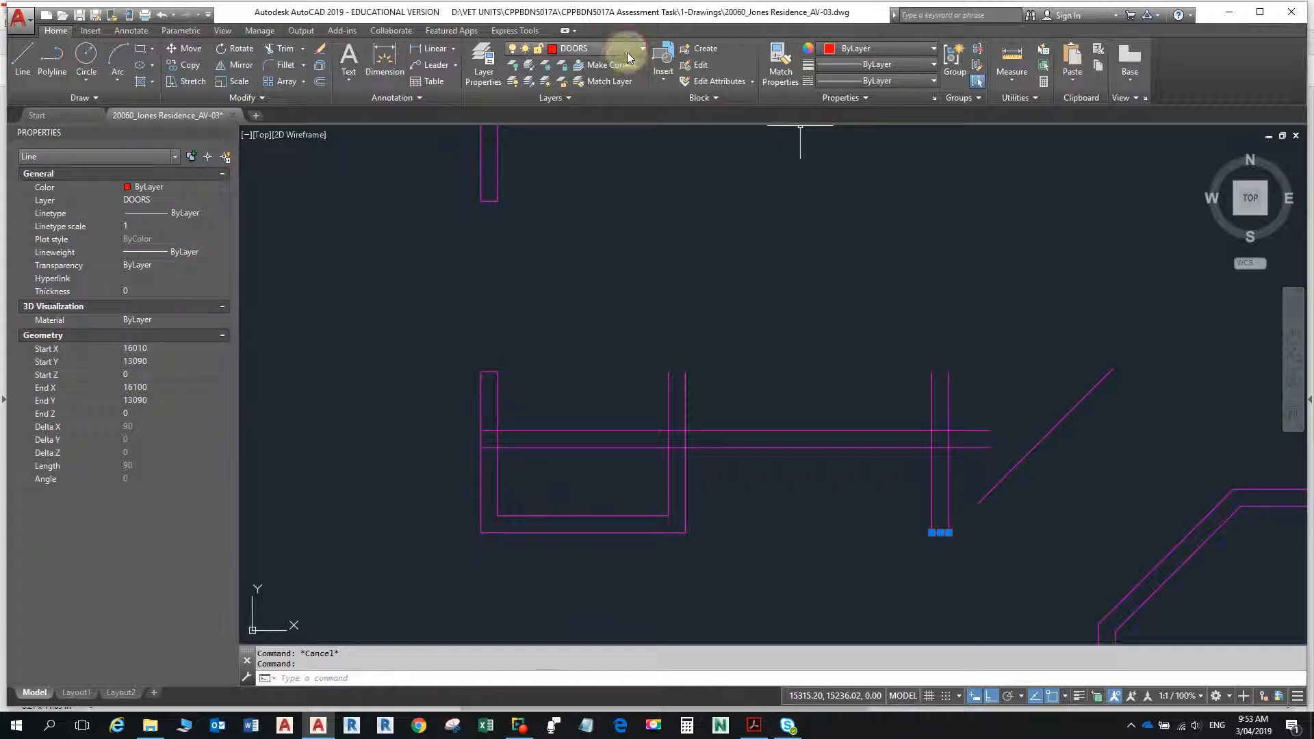
pyautogui.click(602, 48)
pyautogui.click(597, 458)
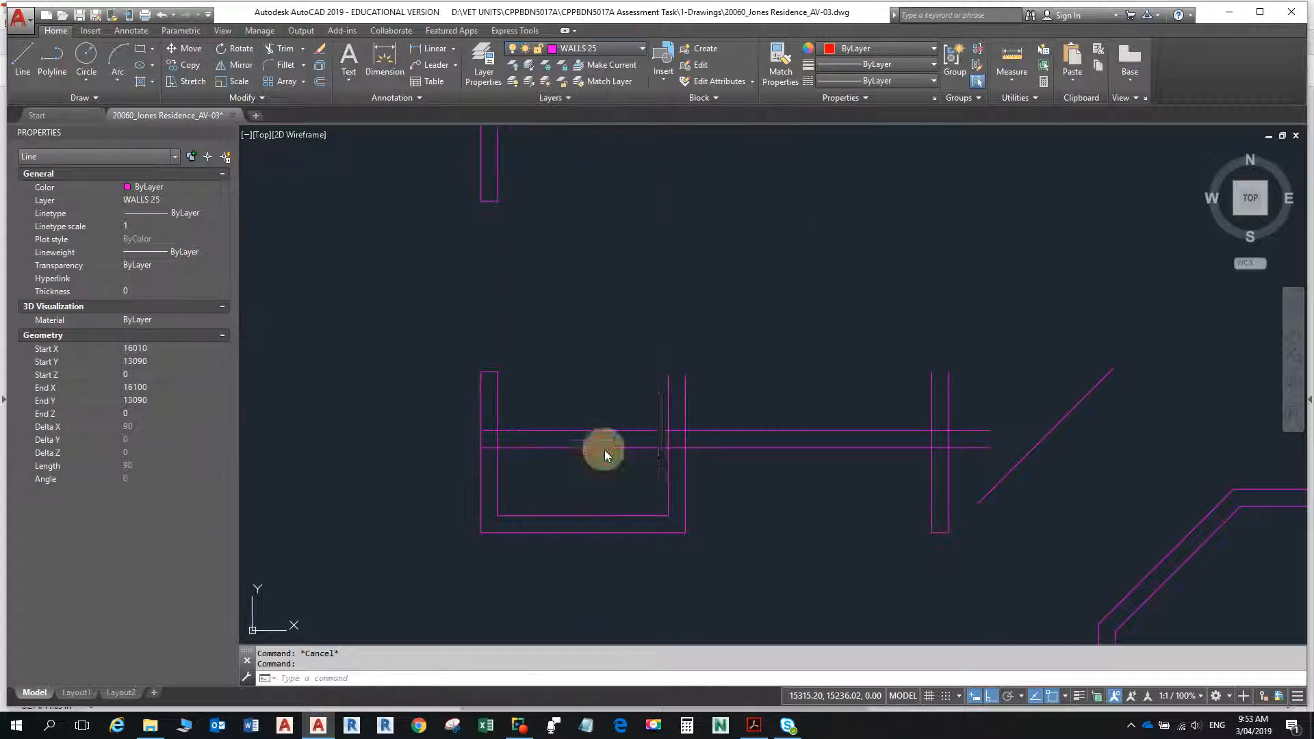
pyautogui.press('Escape')
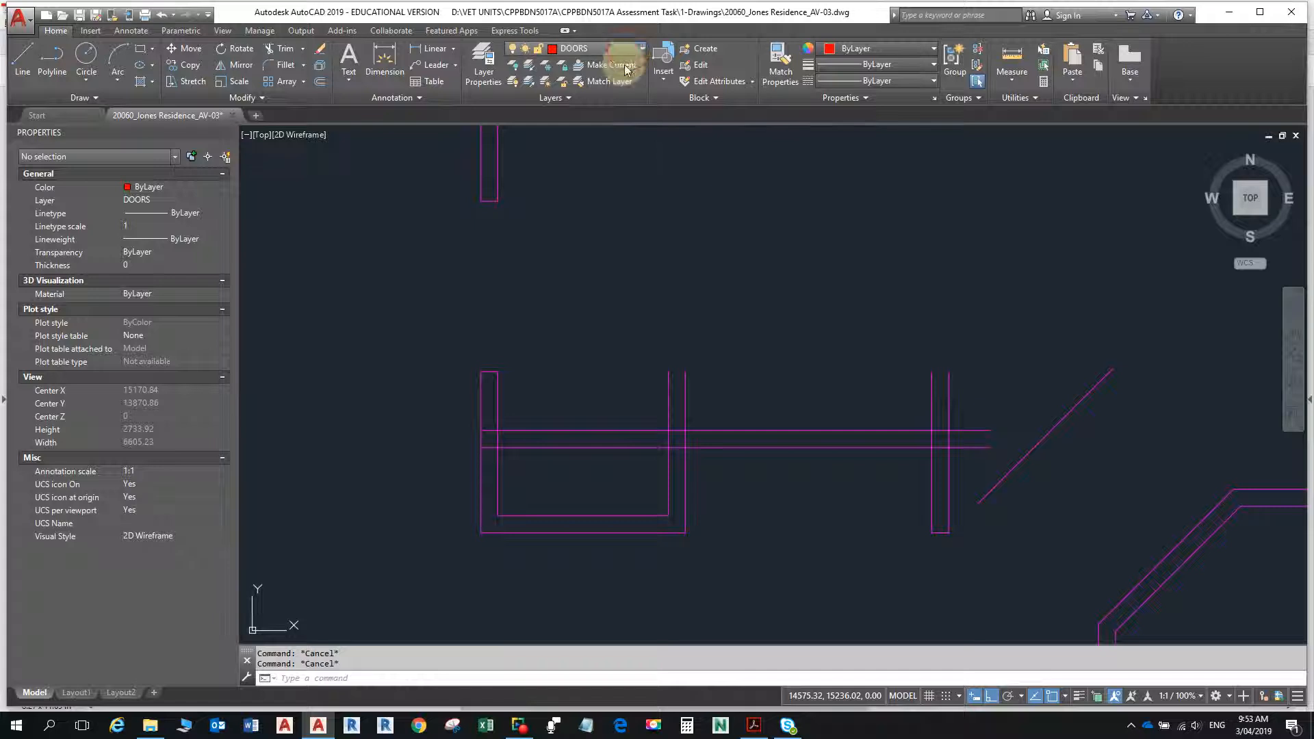
pyautogui.click(620, 50)
pyautogui.click(579, 459)
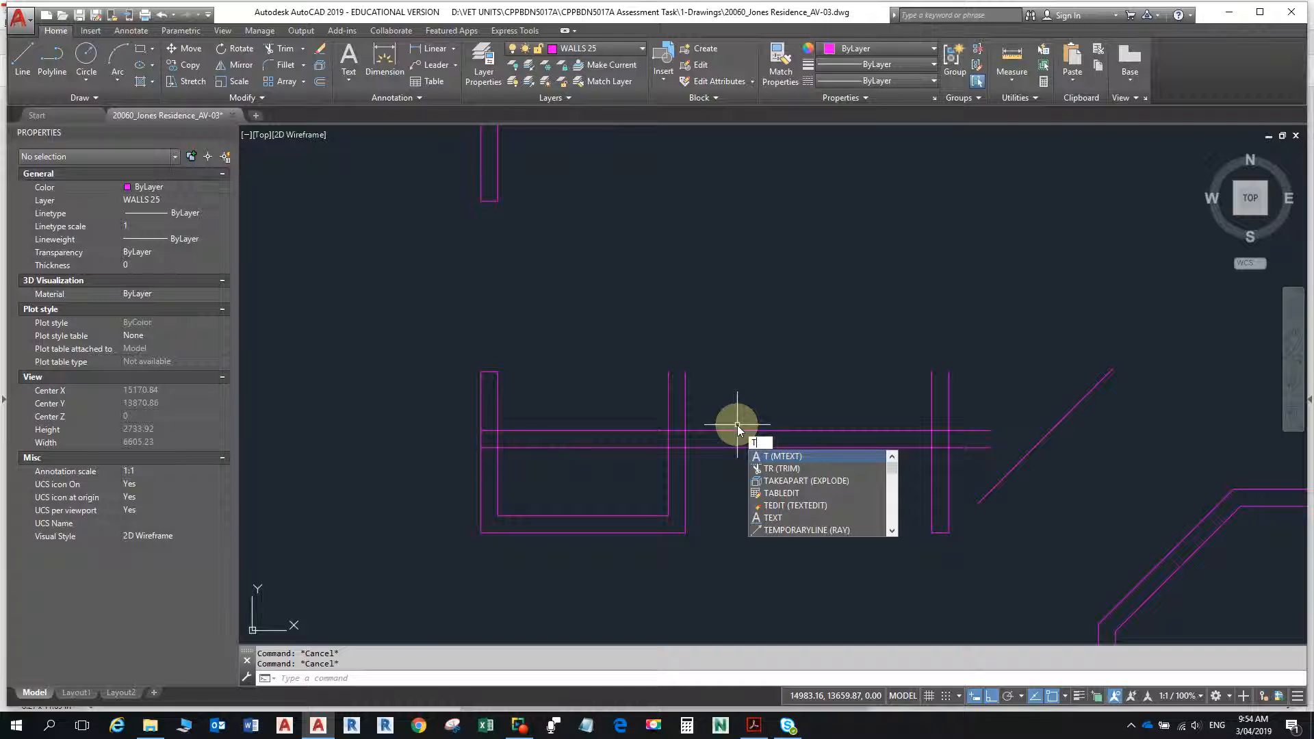
# - Trim the overlapping lines where the cross wall meets the recess's east wall and the eastern short wall, leaving open junctions
pyautogui.press('BackSpace')
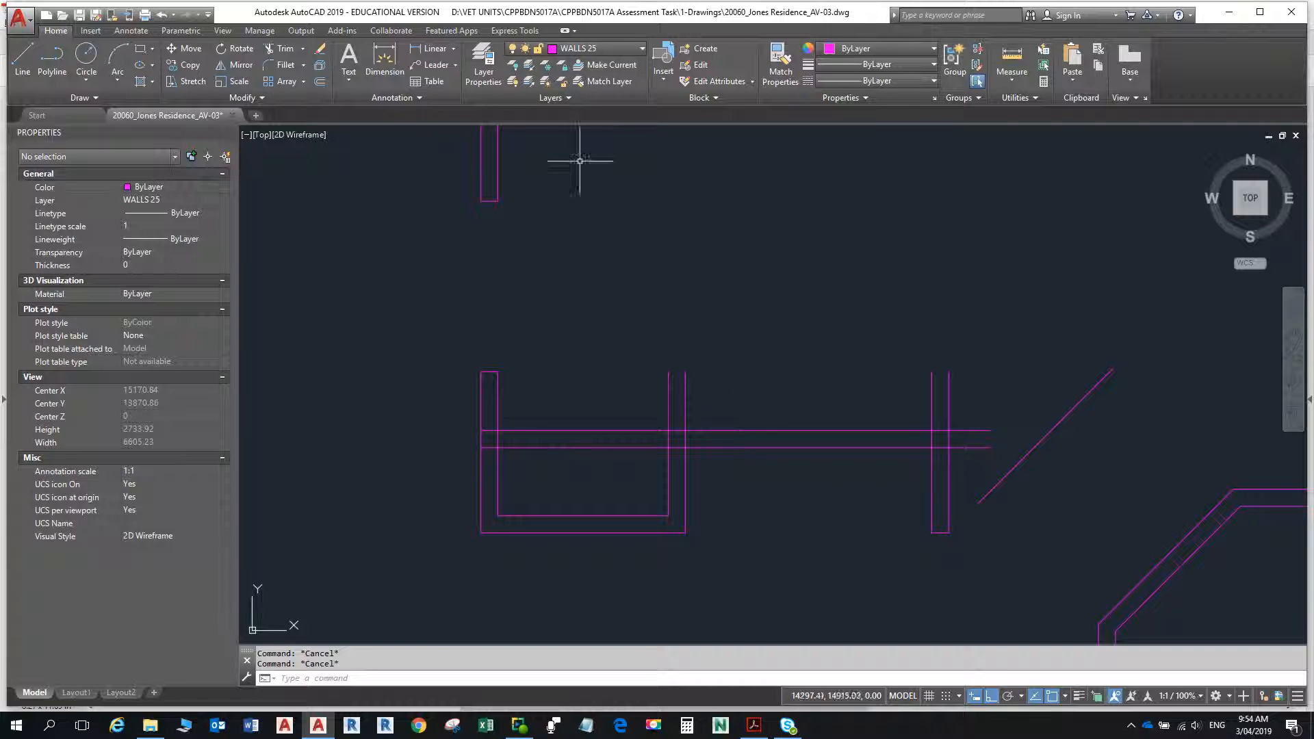
pyautogui.click(282, 53)
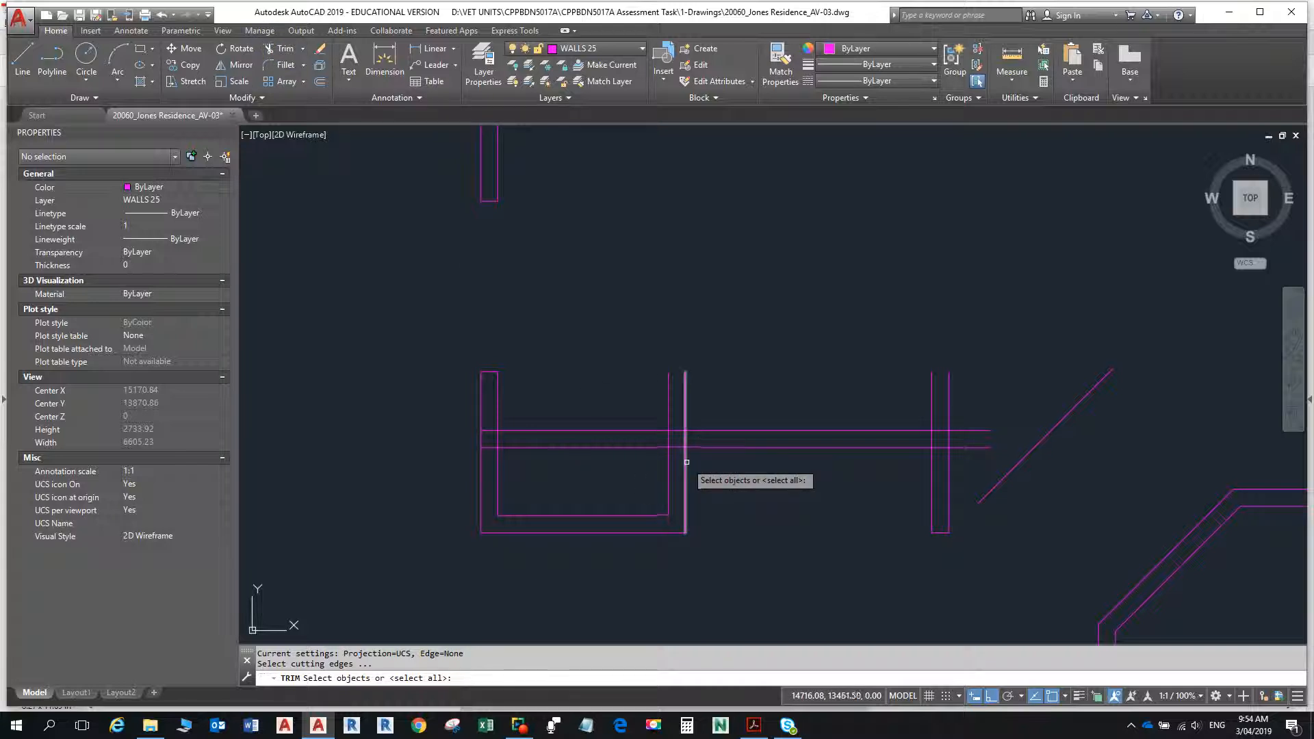
pyautogui.press('Return')
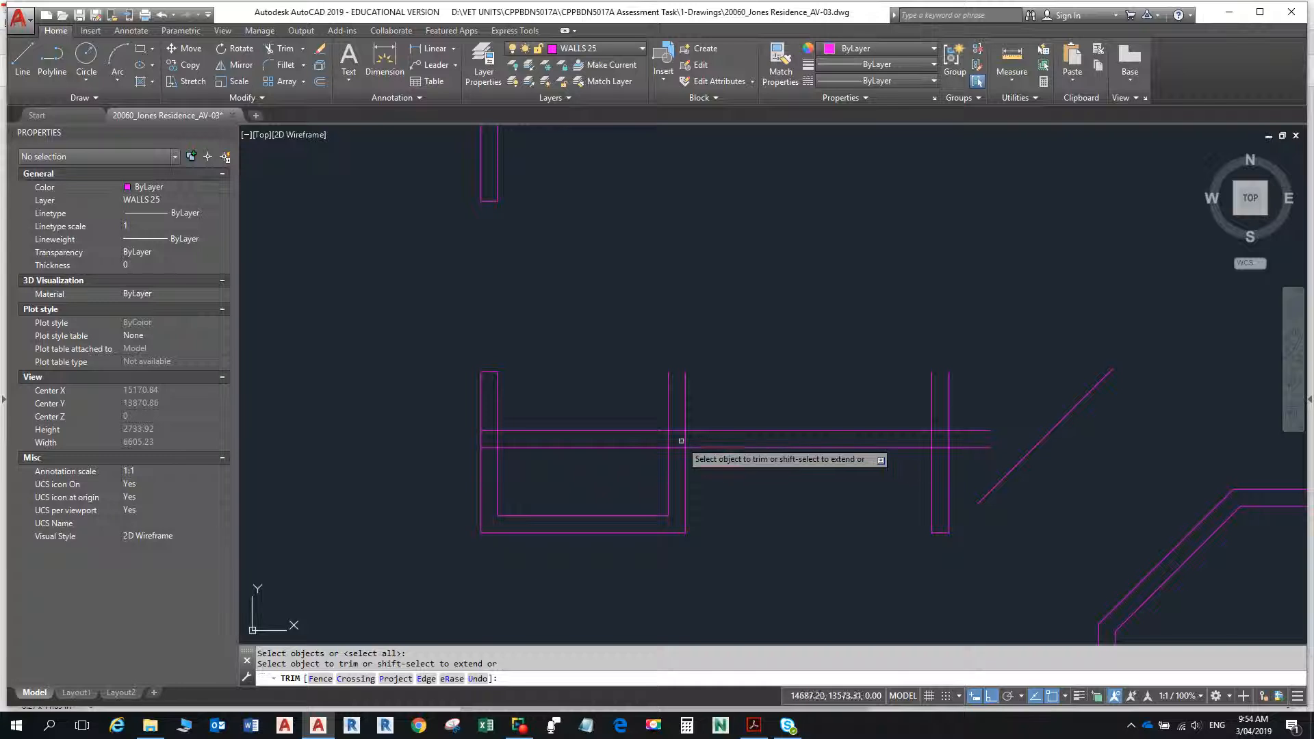
pyautogui.click(678, 447)
pyautogui.click(678, 431)
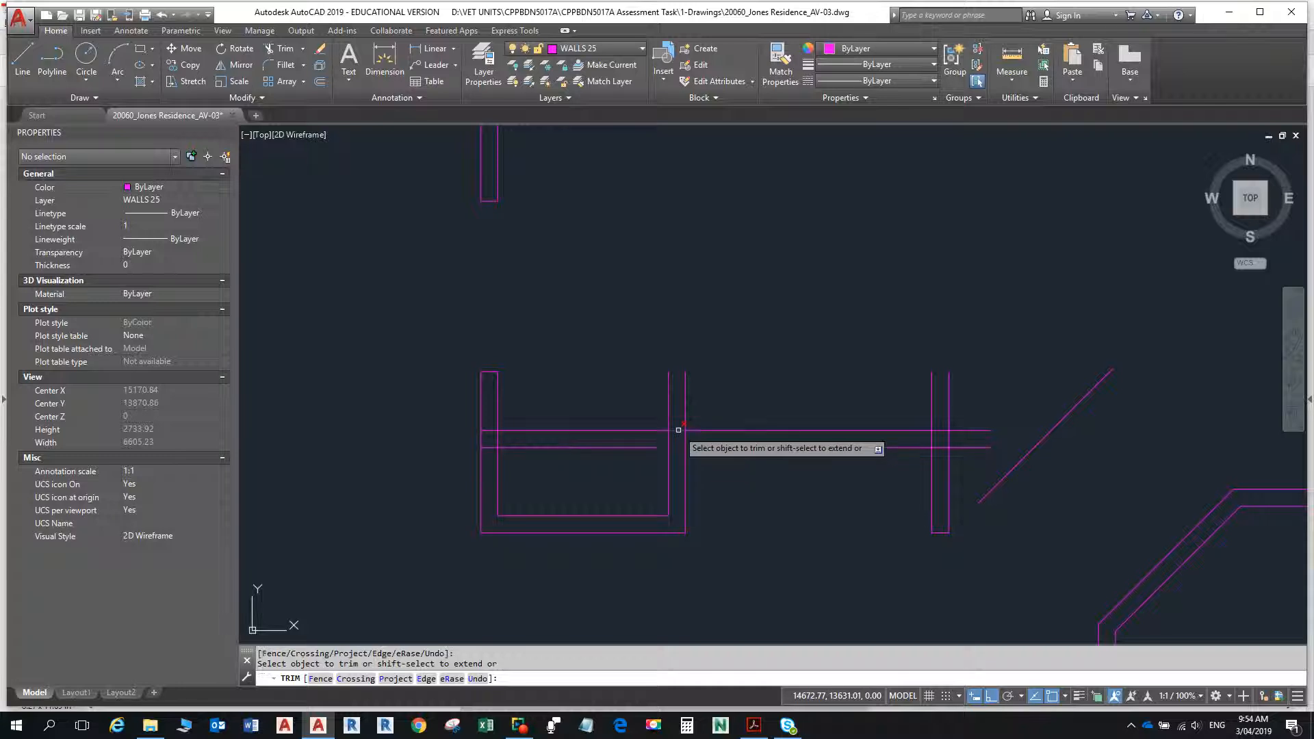
pyautogui.click(940, 431)
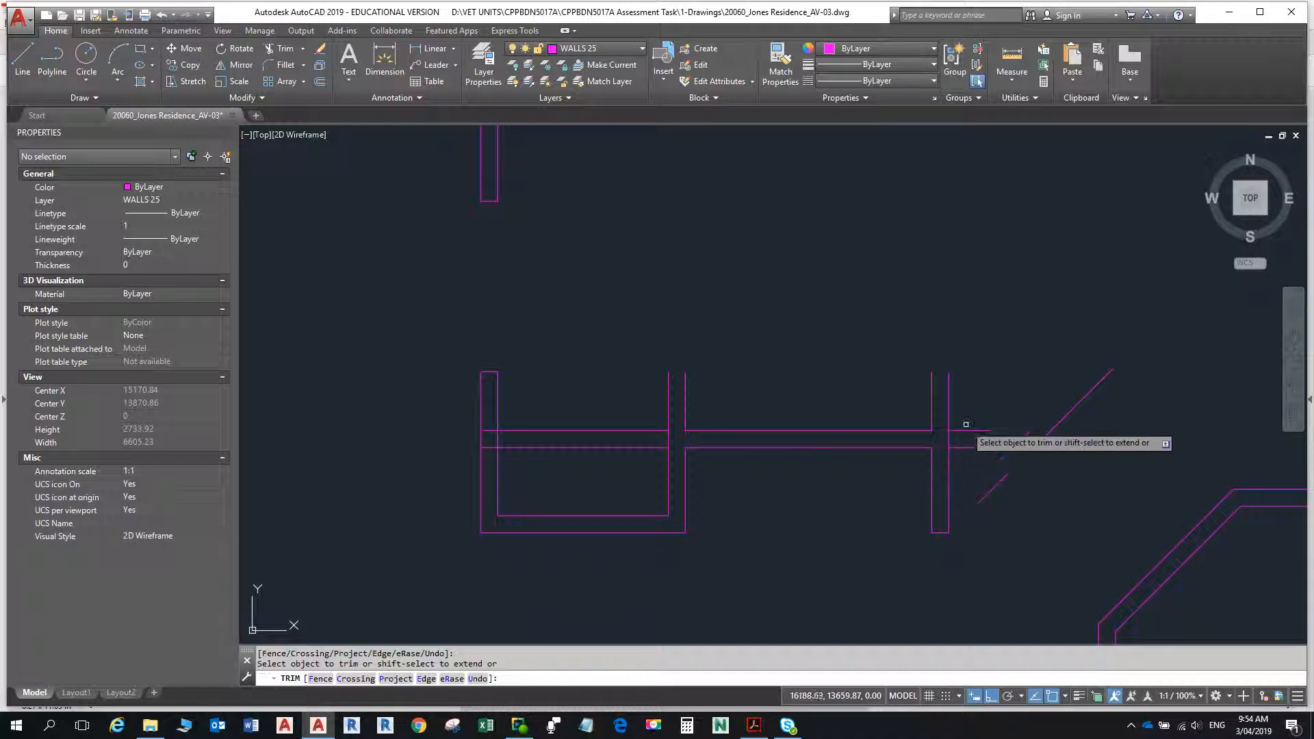
pyautogui.press('Return')
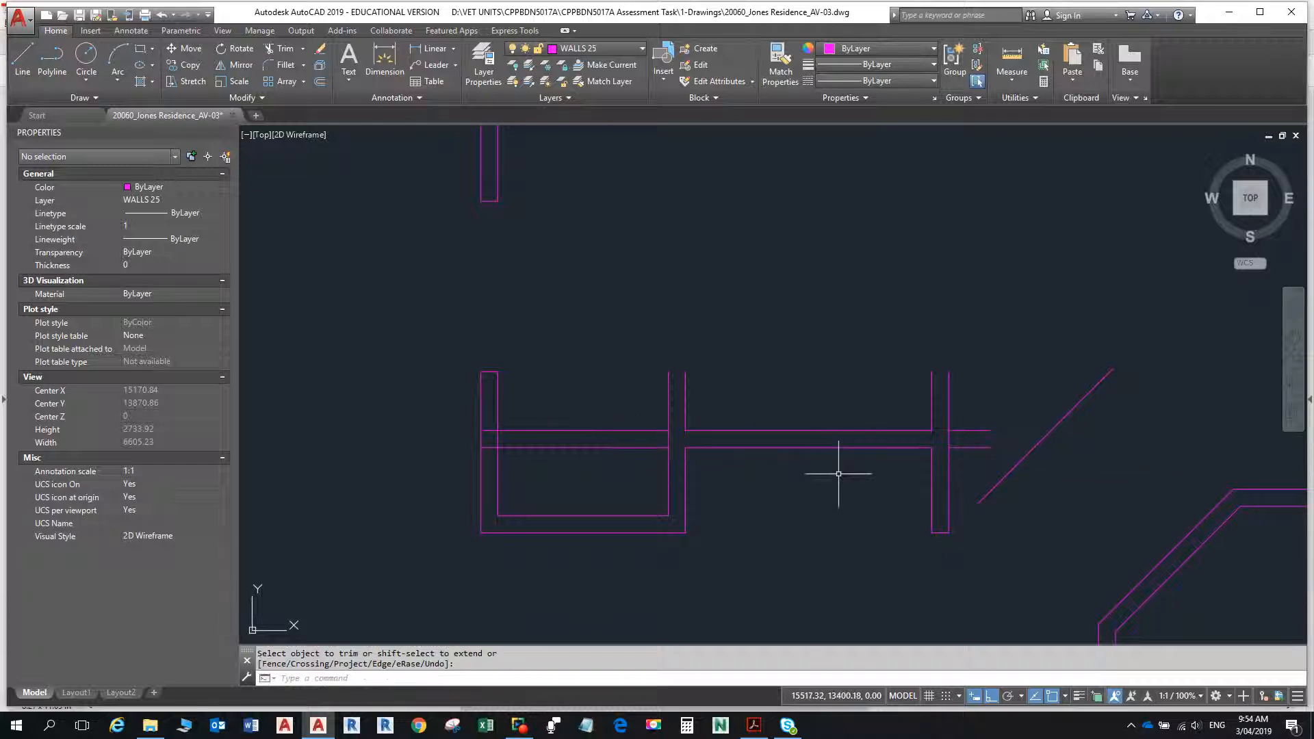
# - Erase the leftover cross wall segments inside the recess and those projecting east of the eastern short wall
pyautogui.write('e')
pyautogui.press('Return')
pyautogui.click(965, 459)
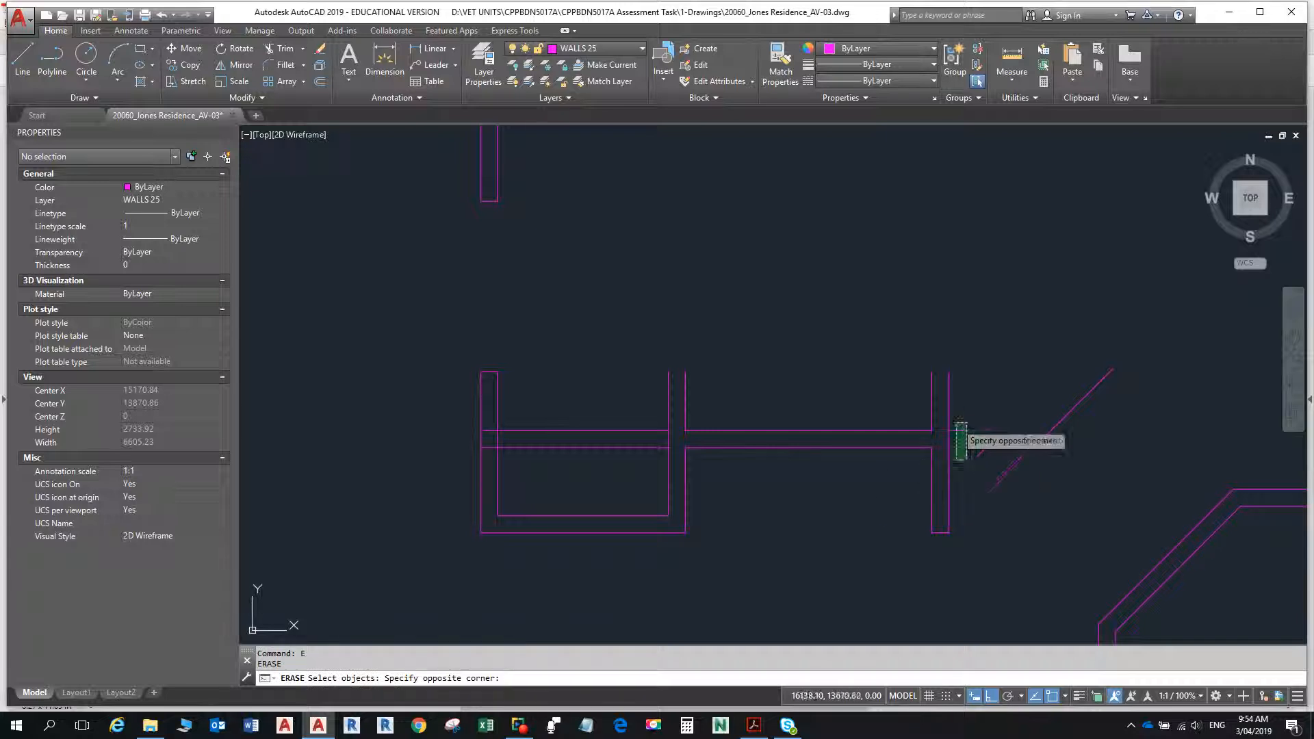
pyautogui.click(955, 423)
pyautogui.click(645, 462)
pyautogui.click(593, 385)
pyautogui.press('Return')
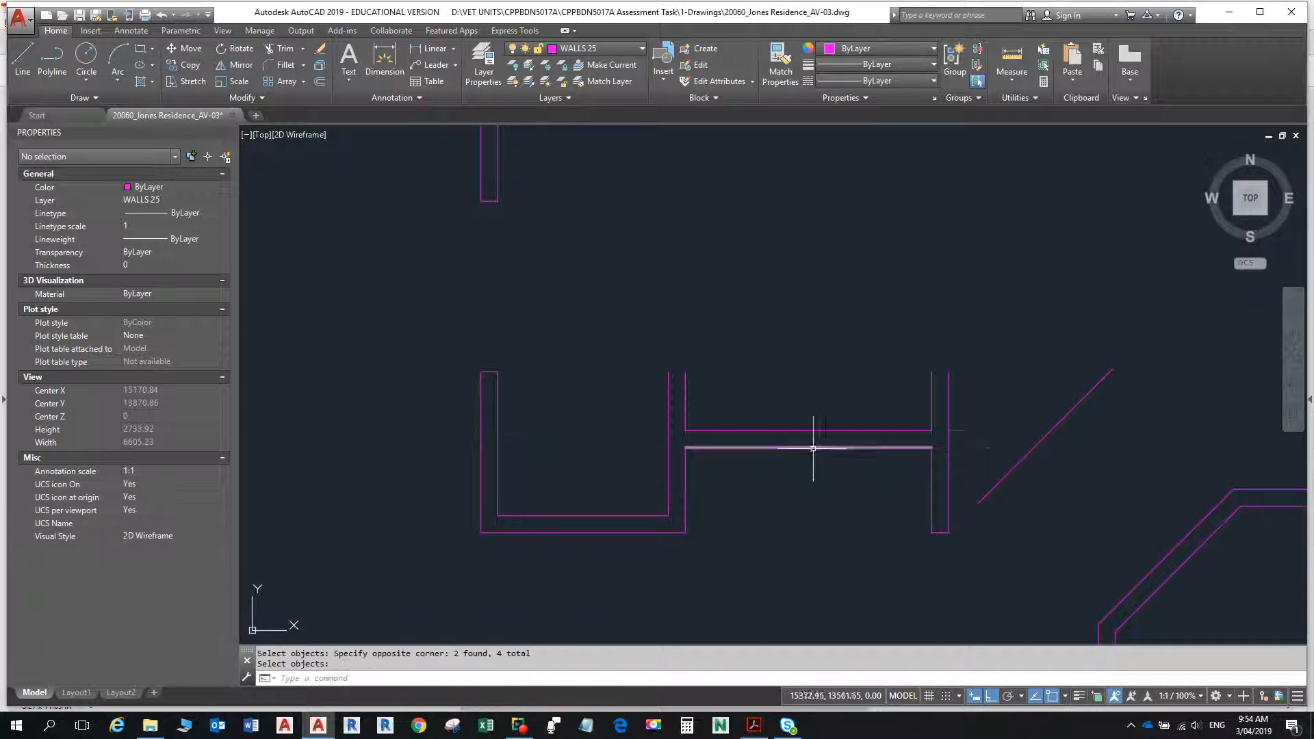
# - Check the angled-end wall in the PDF and draw a horizontal line from the top of the recess's east wall eastward past the diagonal line
pyautogui.hotkey('alt', 'Tab')
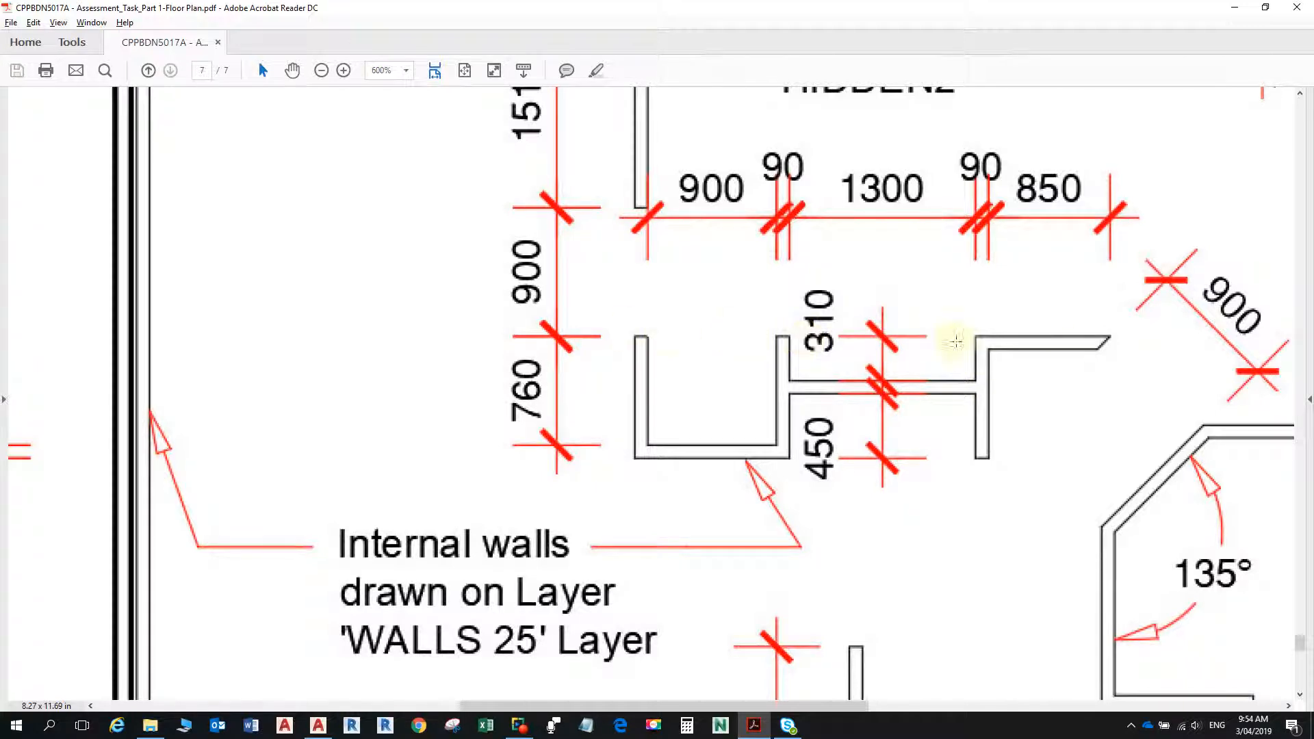
pyautogui.hotkey('alt', 'Tab')
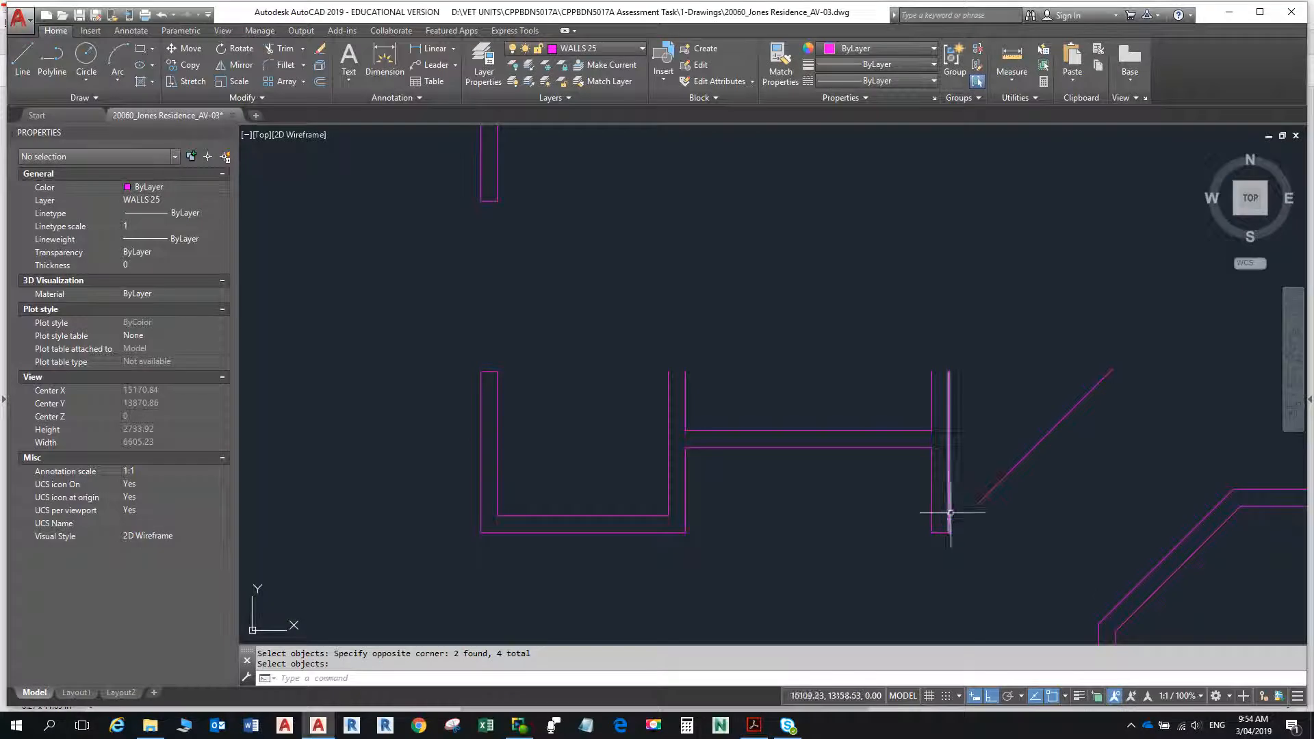
pyautogui.write('l')
pyautogui.press('Return')
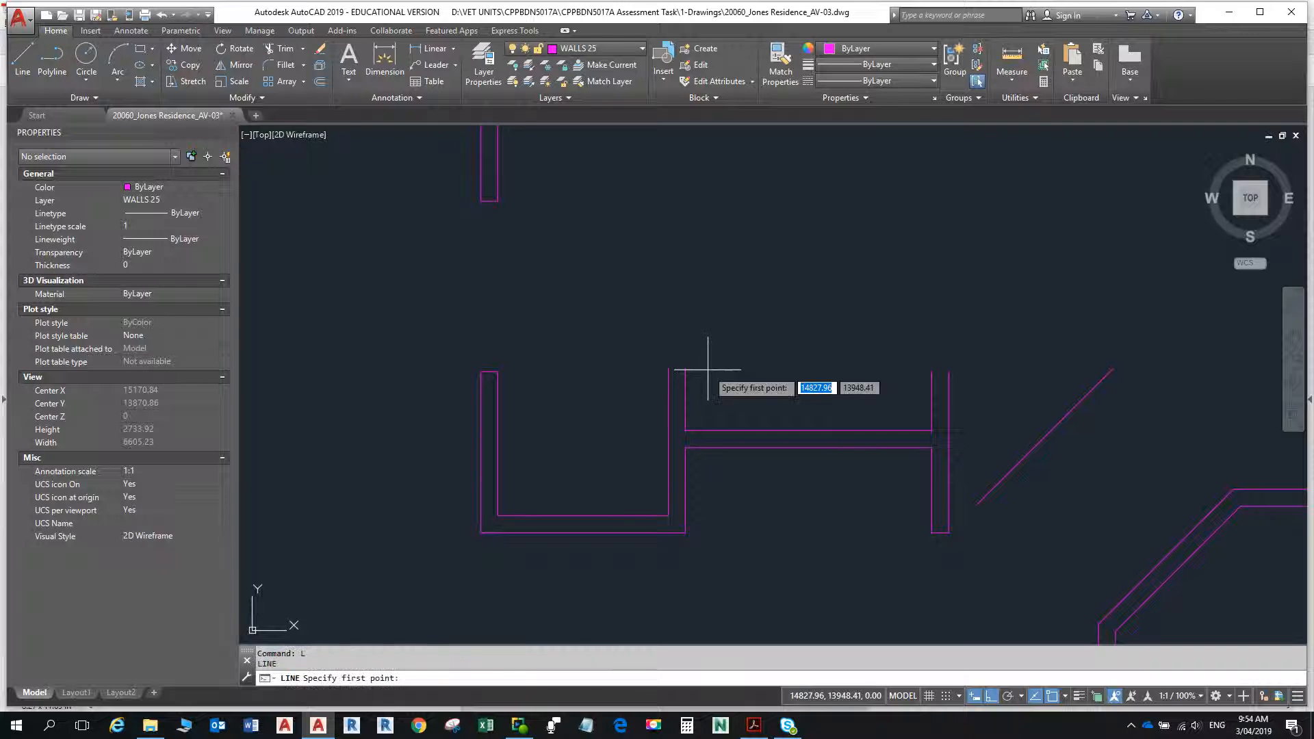
pyautogui.click(669, 372)
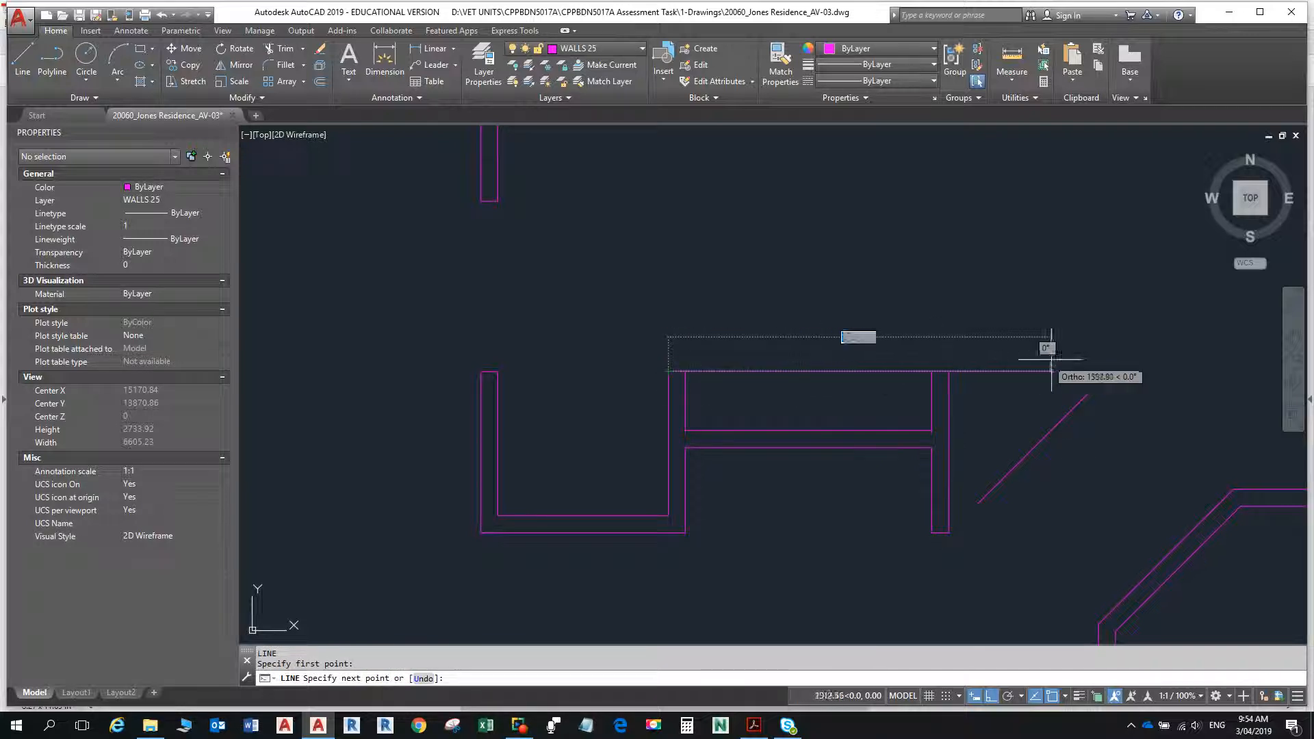
pyautogui.click(1110, 371)
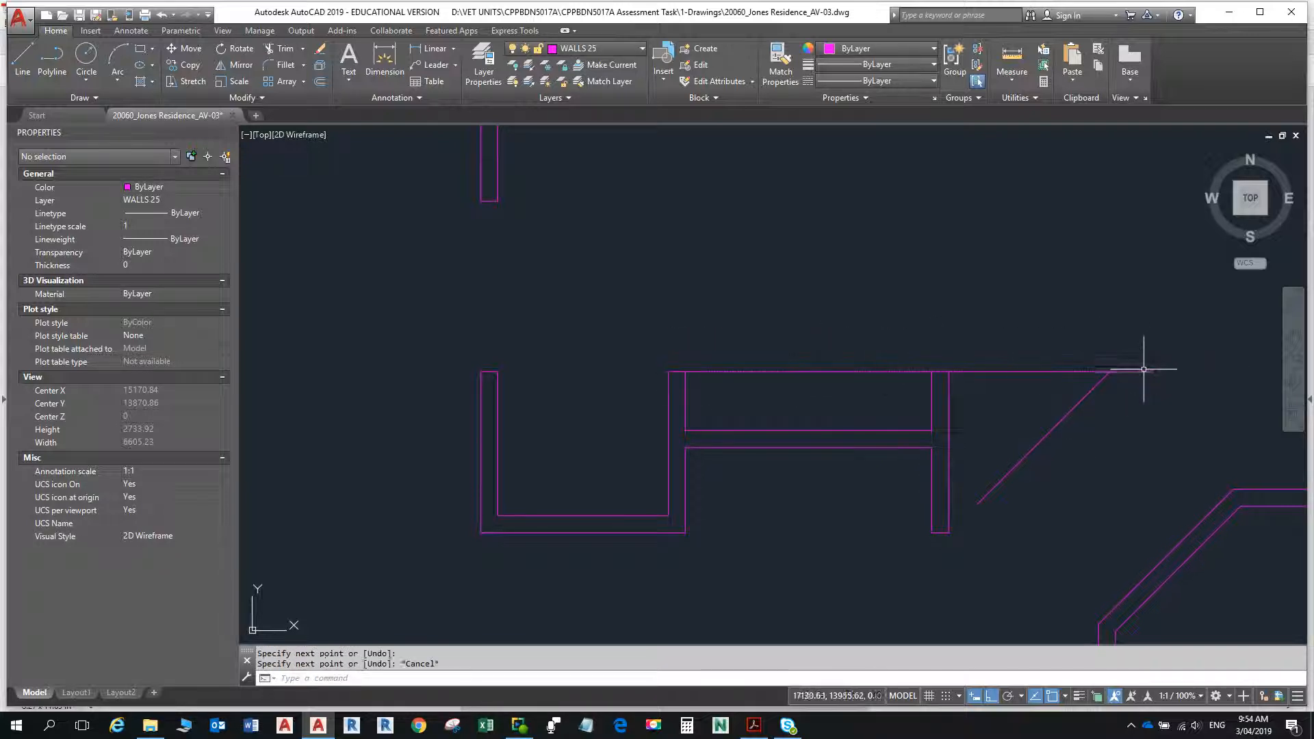
pyautogui.press('Escape')
# - Recheck the PDF and offset the new top horizontal line 90 downward for the wall thickness
pyautogui.hotkey('alt', 'Tab')
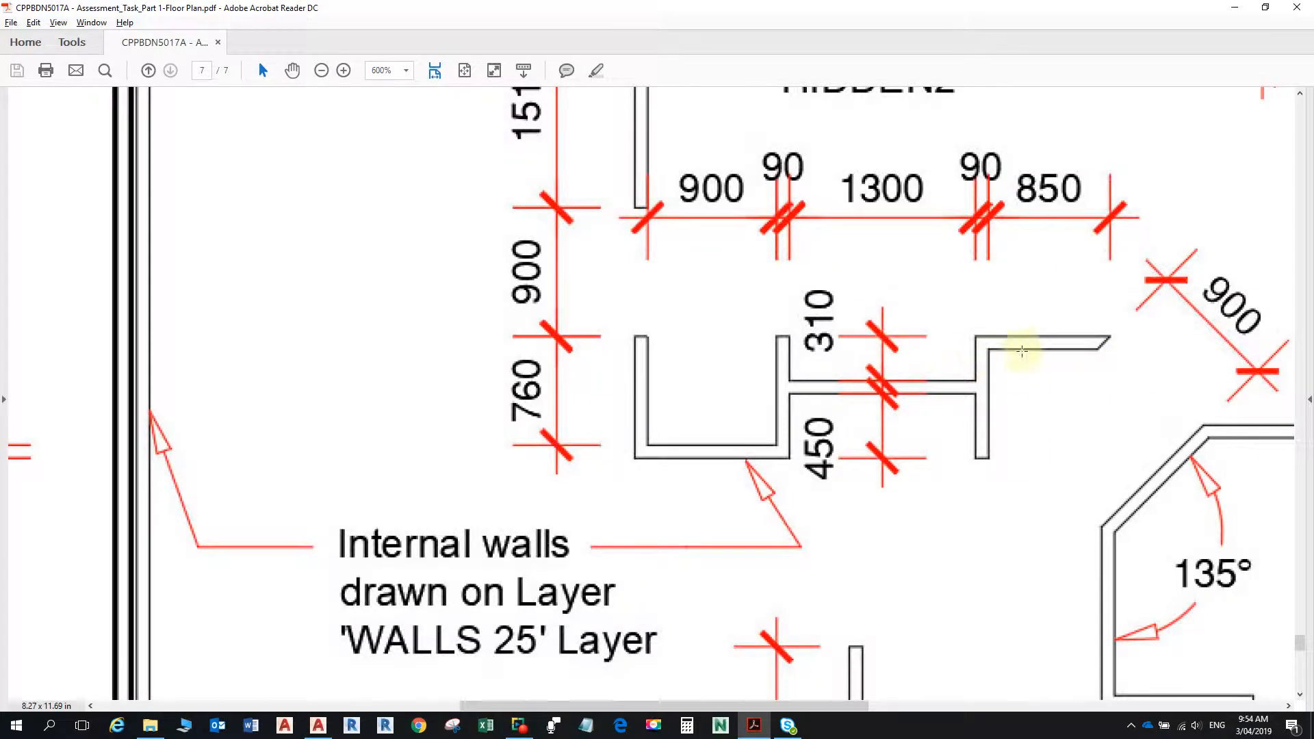
pyautogui.hotkey('alt', 'Tab')
pyautogui.write('o')
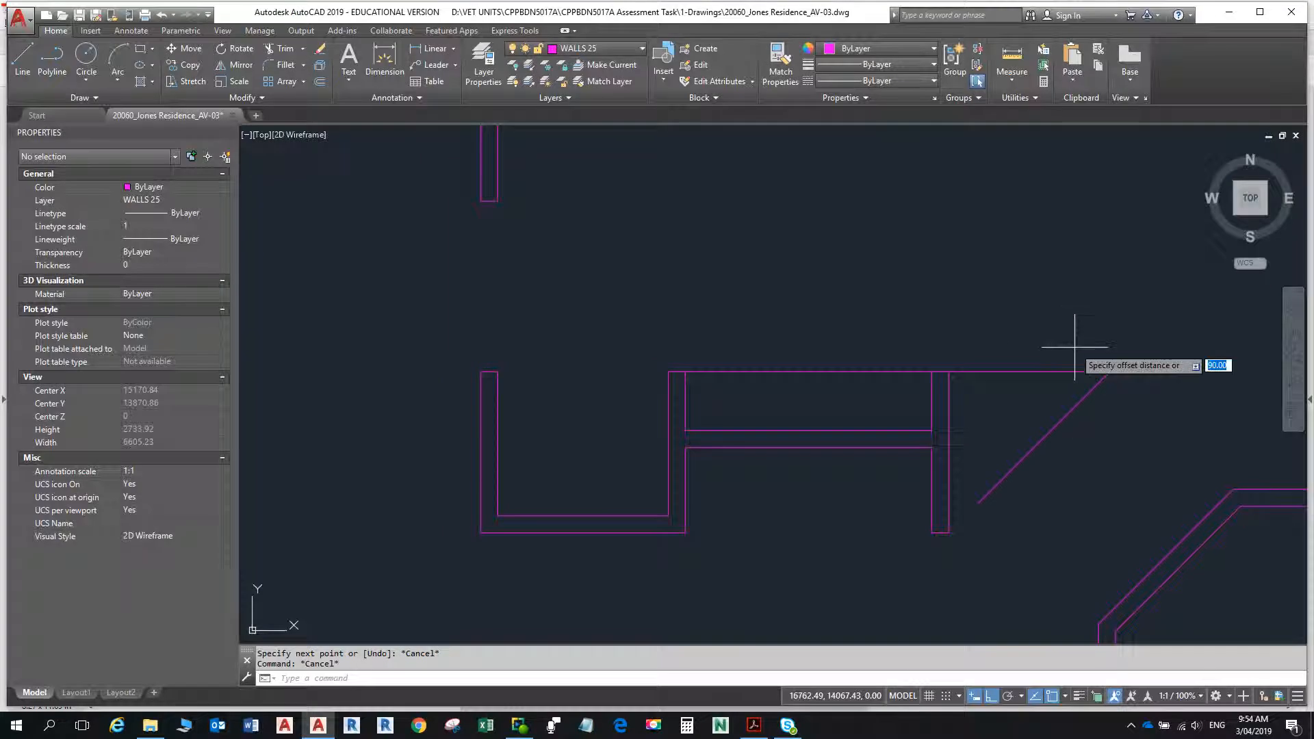
pyautogui.press('Return')
pyautogui.write('90')
pyautogui.press('Return')
pyautogui.click(1047, 369)
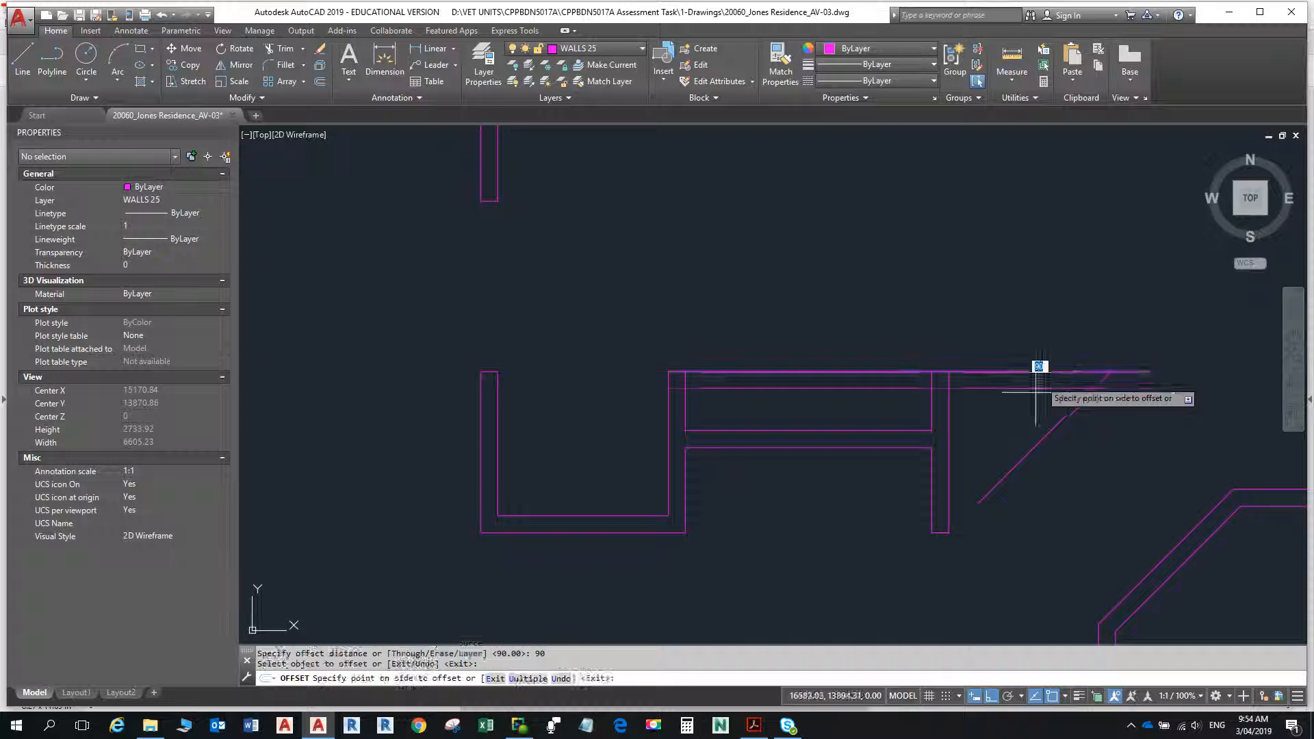
pyautogui.click(1044, 409)
pyautogui.press('Escape')
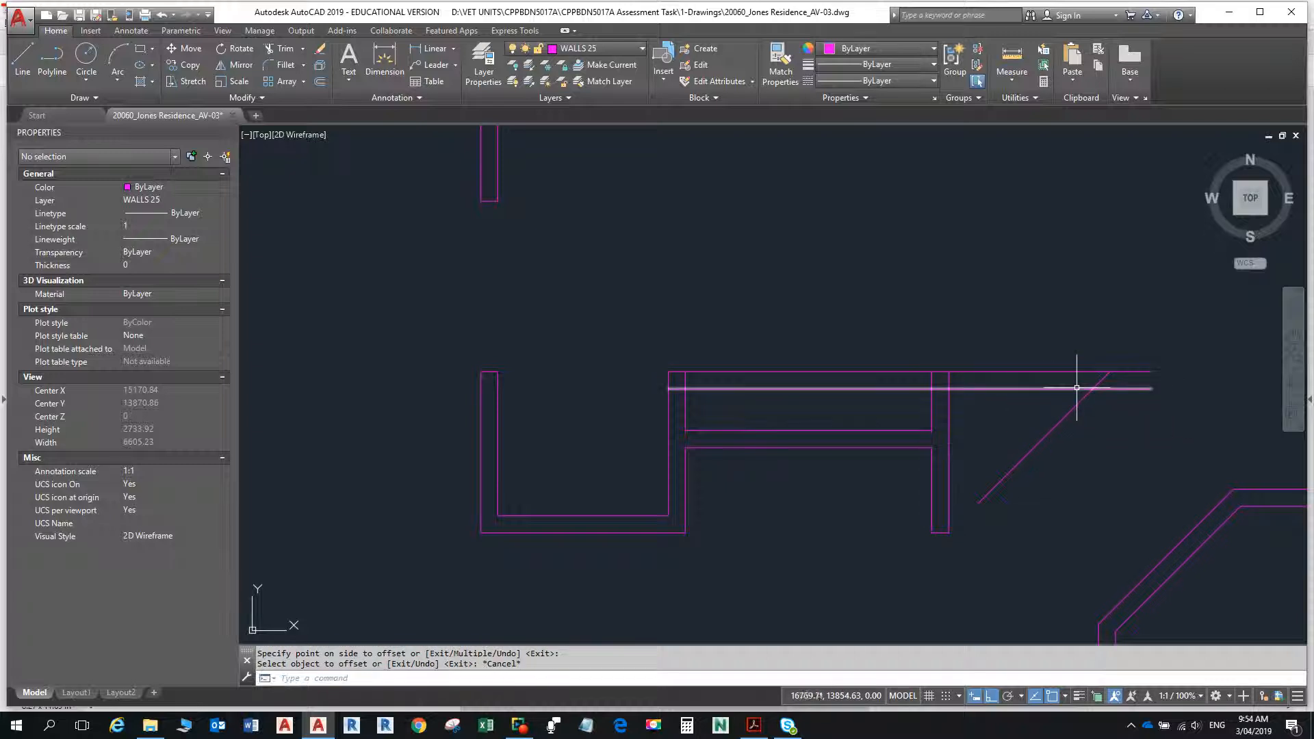
# - Fillet the lower line of the new top wall with the east face of the eastern short wall into a square corner
pyautogui.write('f')
pyautogui.press('Return')
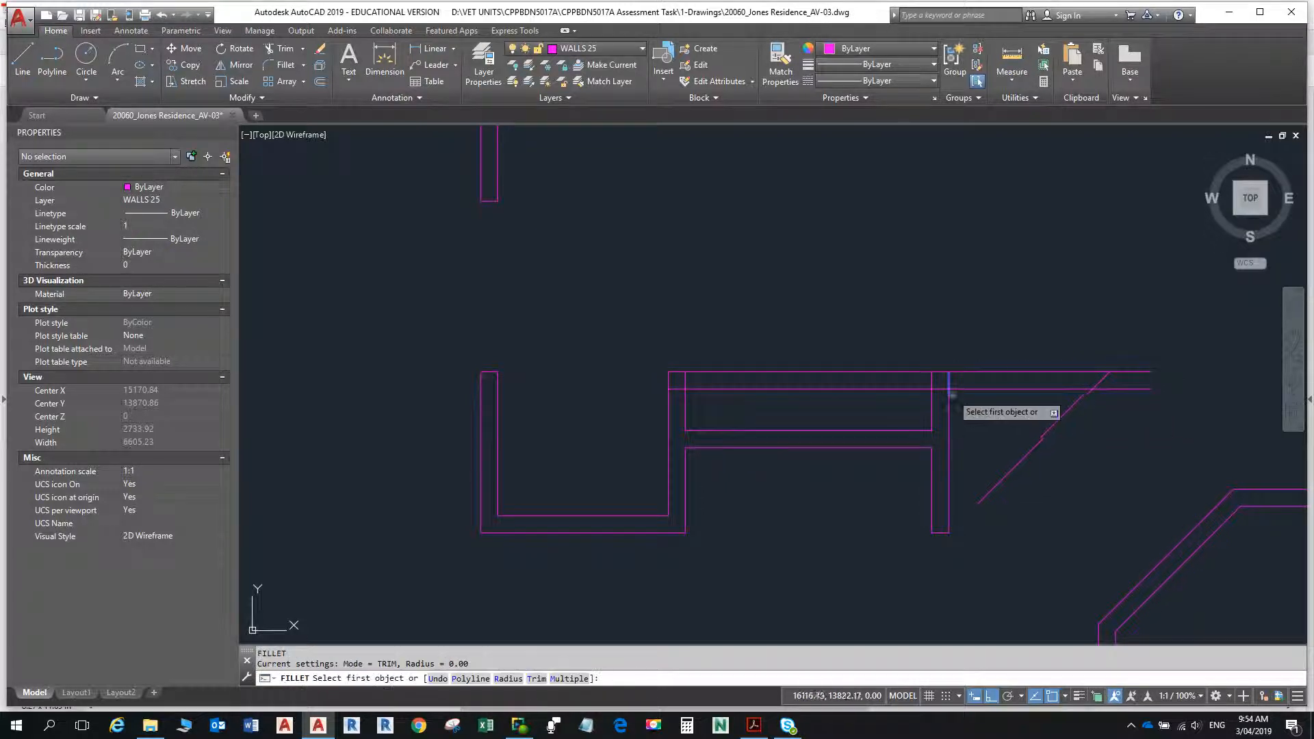
pyautogui.click(950, 403)
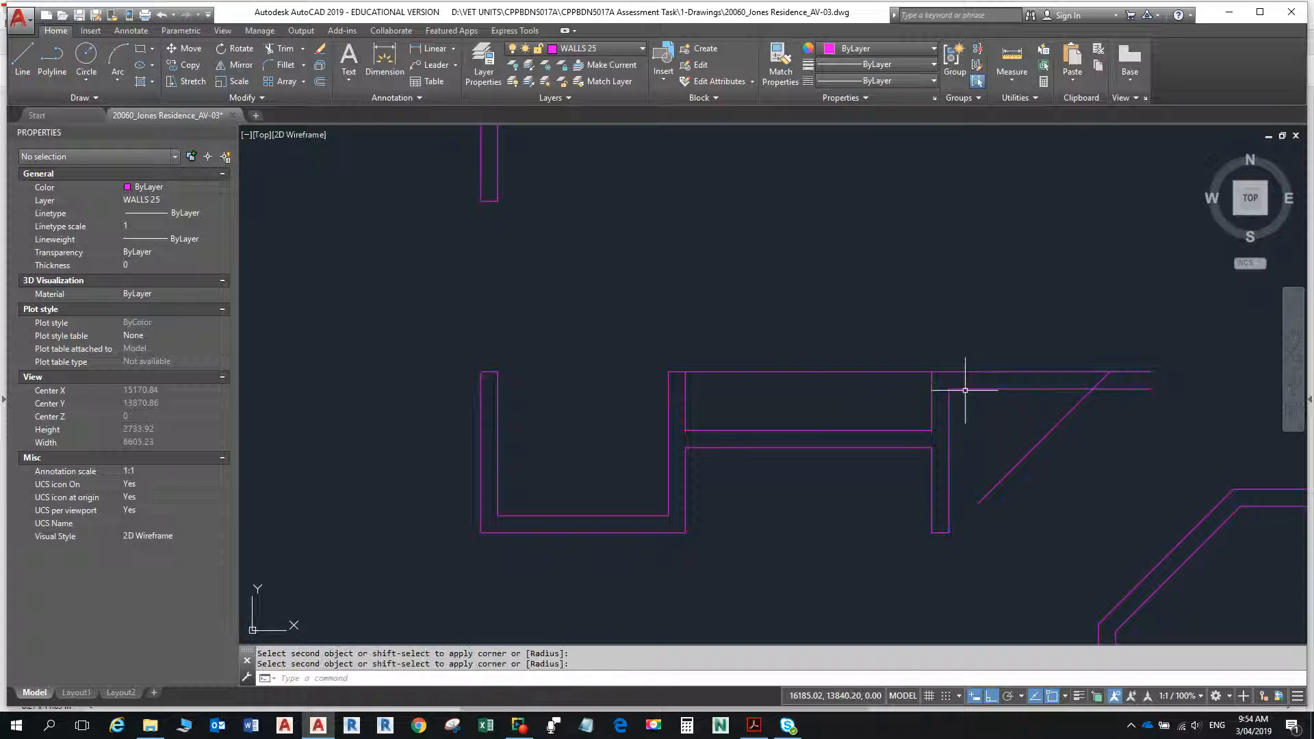
pyautogui.press('Escape')
pyautogui.press('Escape')
# - Trim away the top horizontal line spanning between the recess's east wall and the eastern short wall
pyautogui.write('tr')
pyautogui.press('Return')
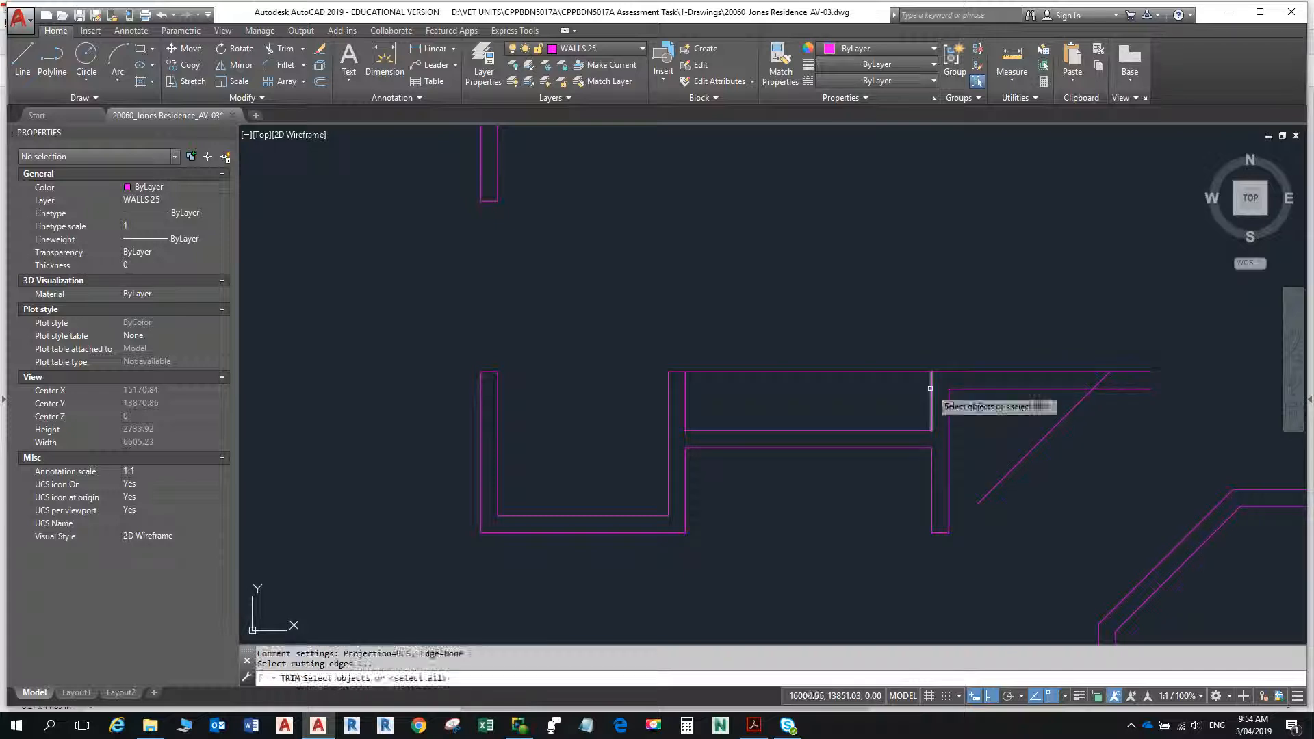
pyautogui.press('Return')
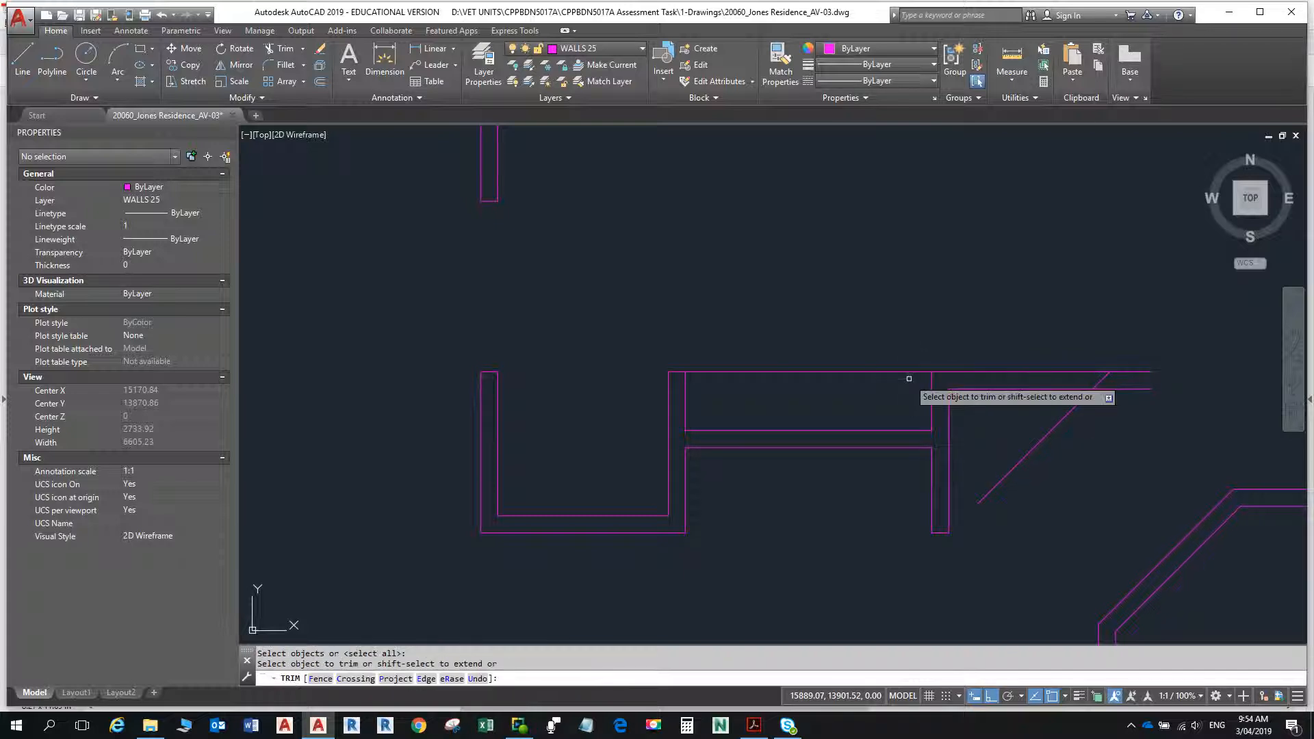
pyautogui.press('Escape')
# - Check the angled-end wall's length in the PDF and offset the eastern short wall's east face 850 to the east
pyautogui.hotkey('alt', 'Tab')
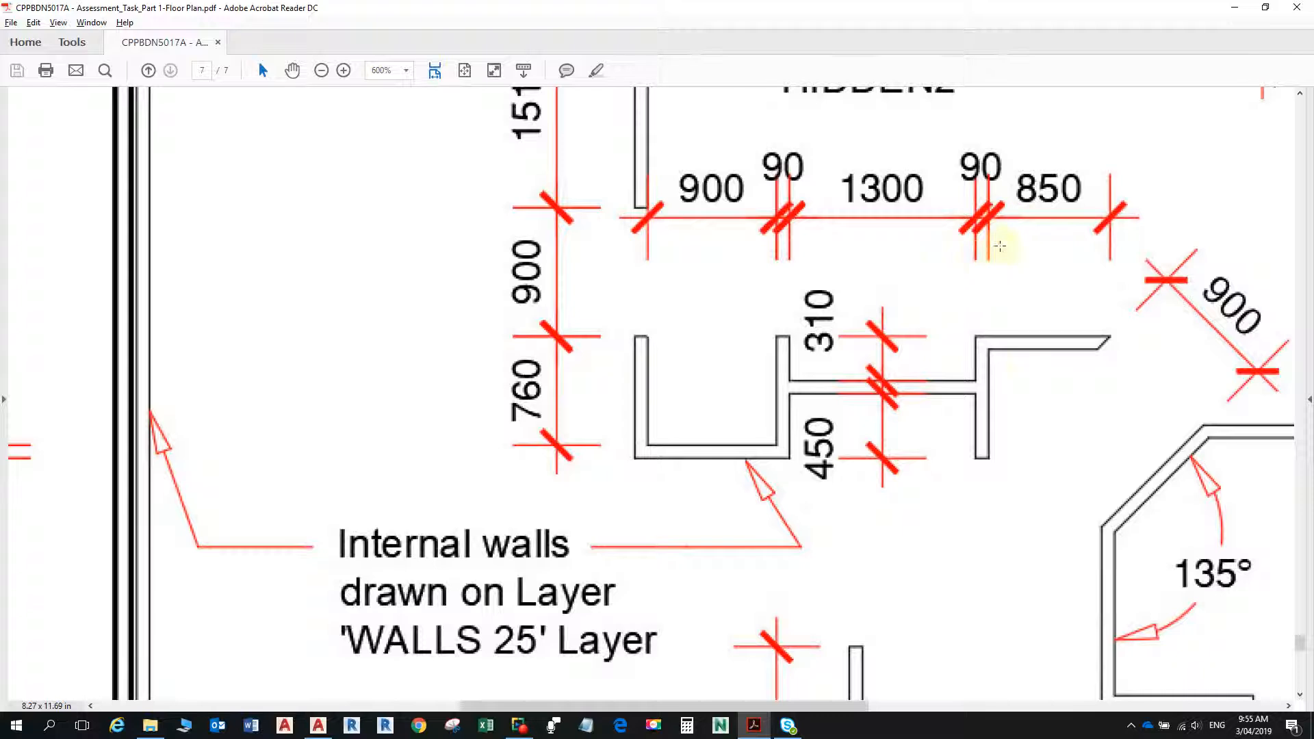
pyautogui.hotkey('alt', 'Tab')
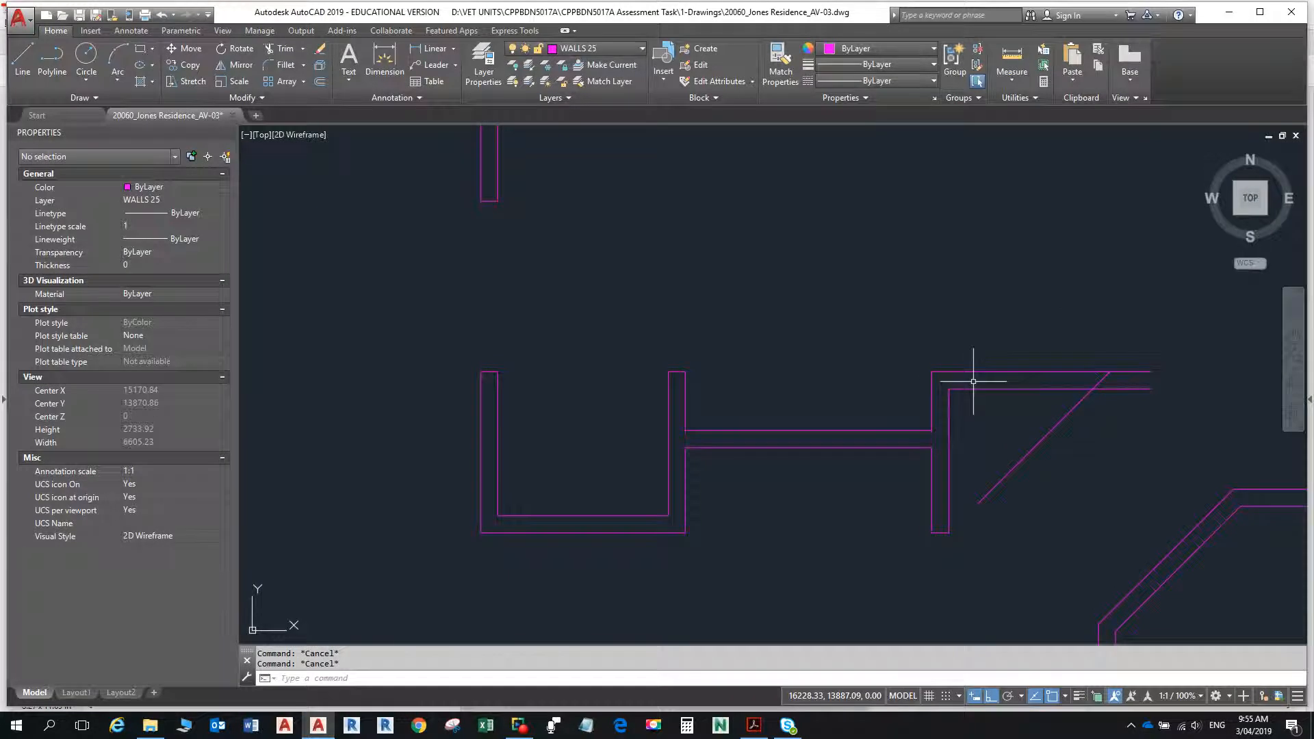
pyautogui.write('o')
pyautogui.press('Return')
pyautogui.write('850')
pyautogui.press('Return')
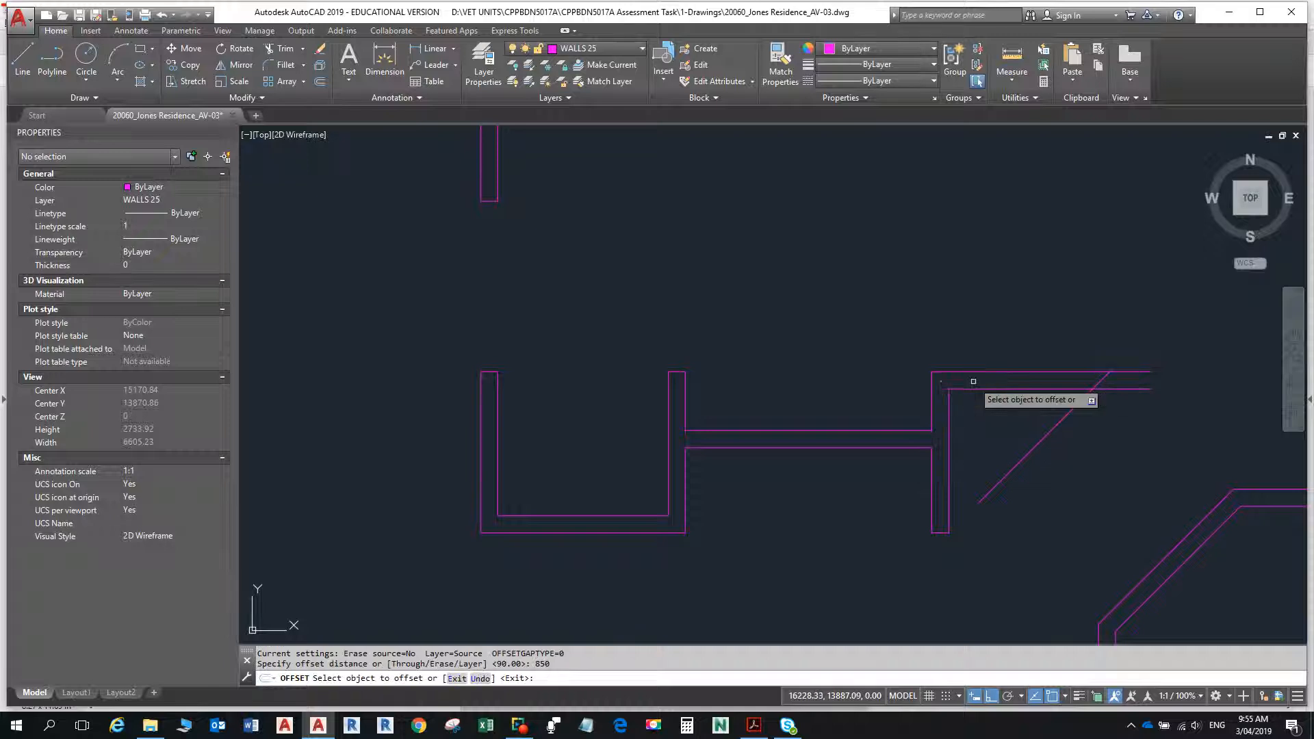
pyautogui.click(950, 414)
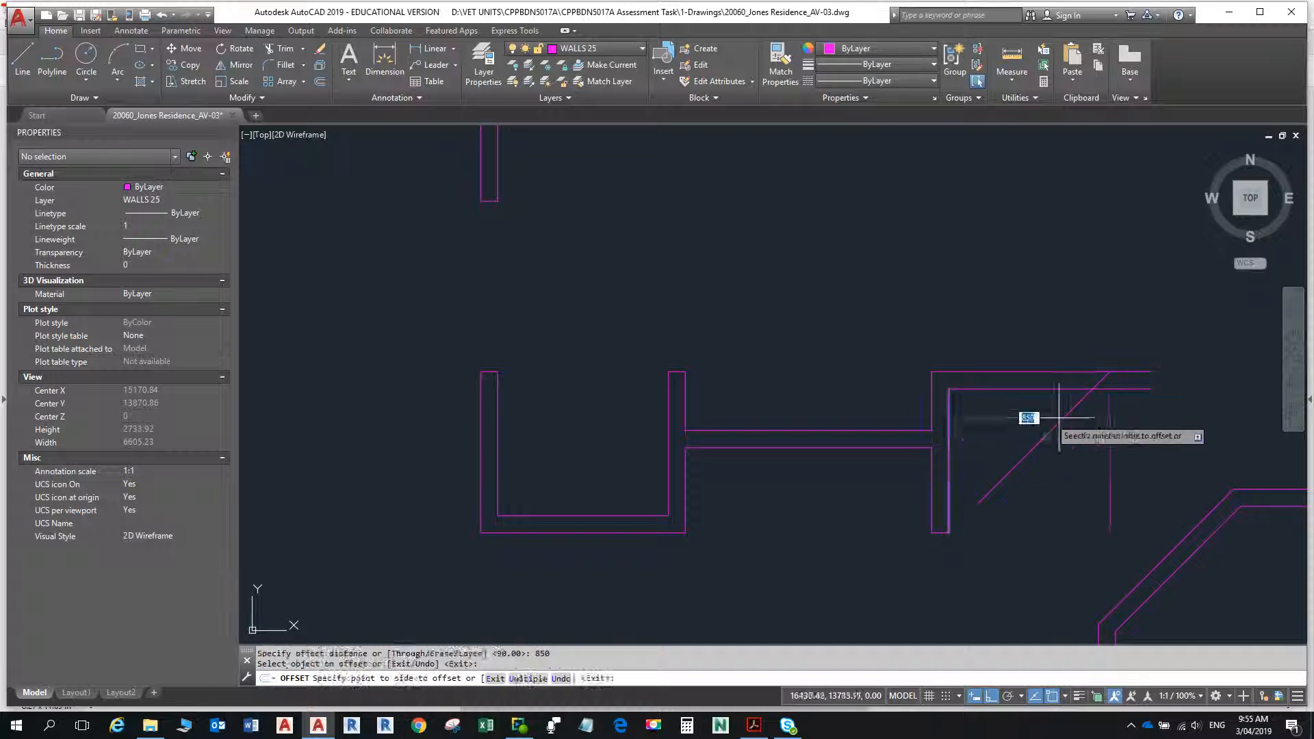
pyautogui.click(1094, 417)
pyautogui.press('Escape')
# - Stretch the upper end of the offset vertical line straight up past the top wall line
pyautogui.click(1110, 402)
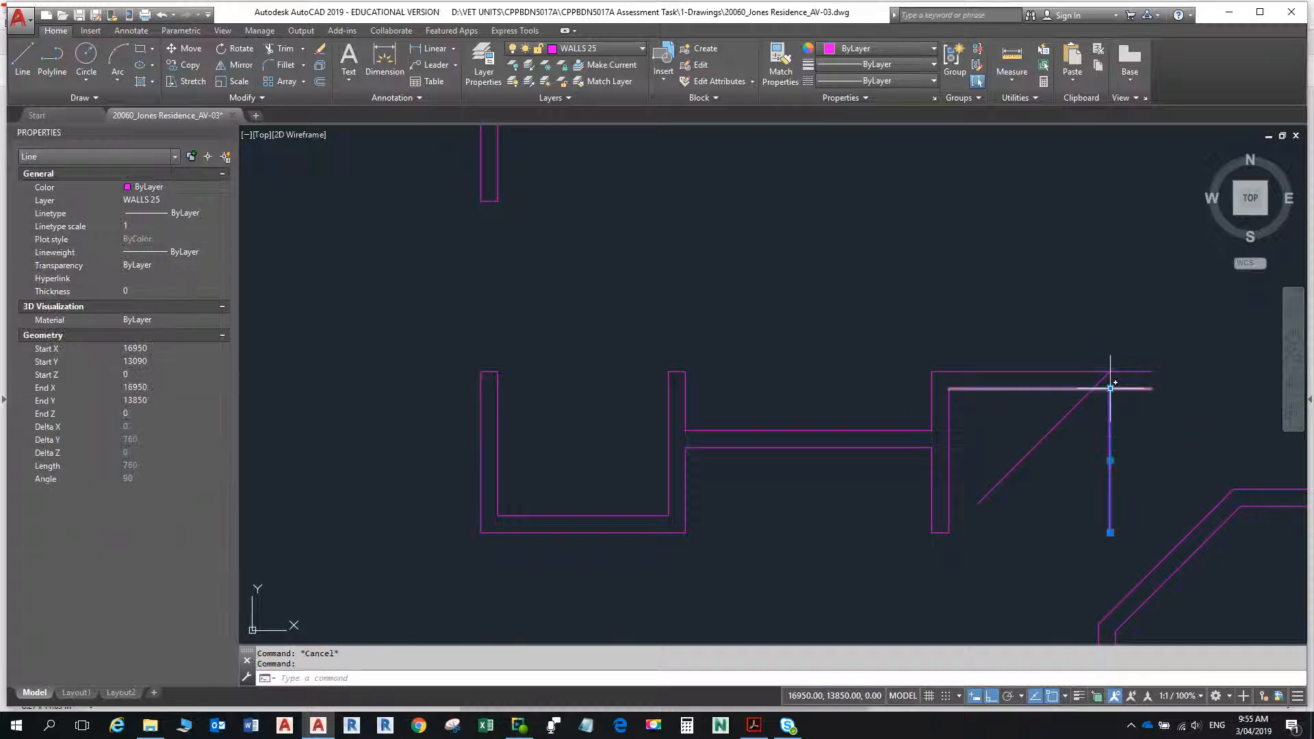
pyautogui.press('Escape')
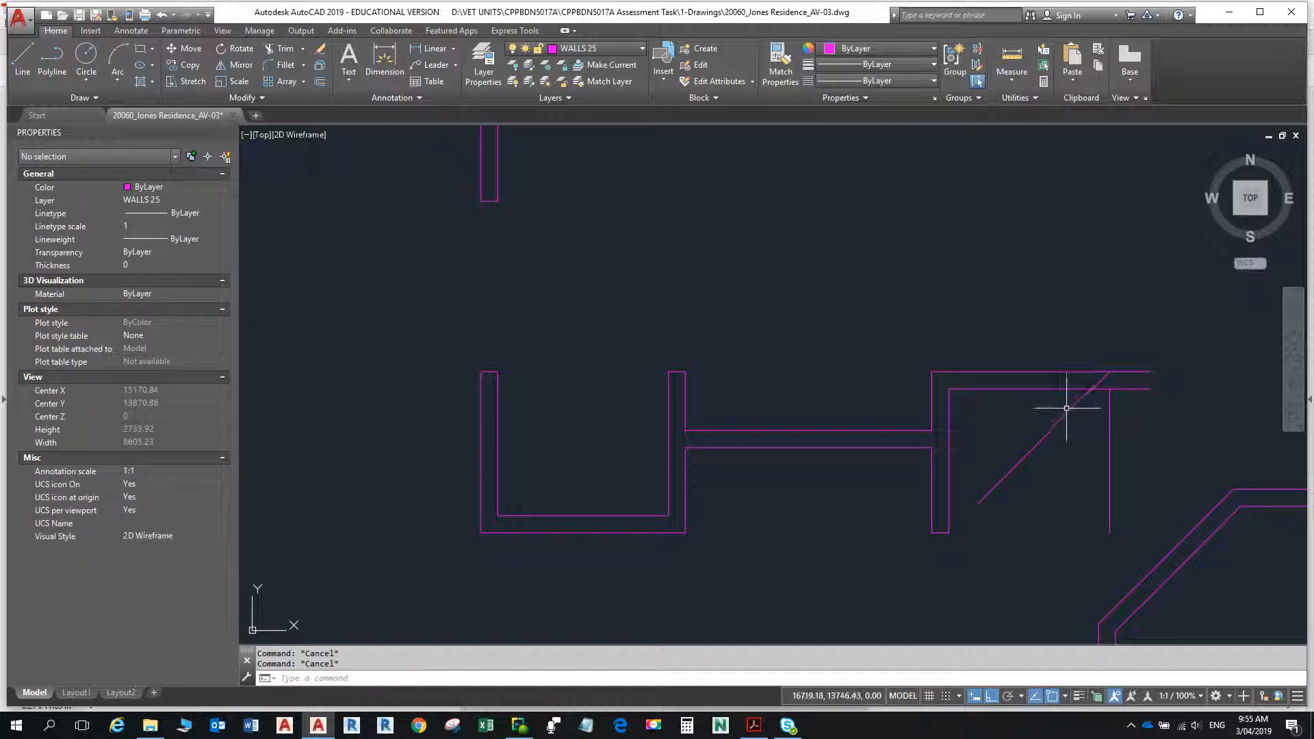
pyautogui.scroll(4, 1110, 388)
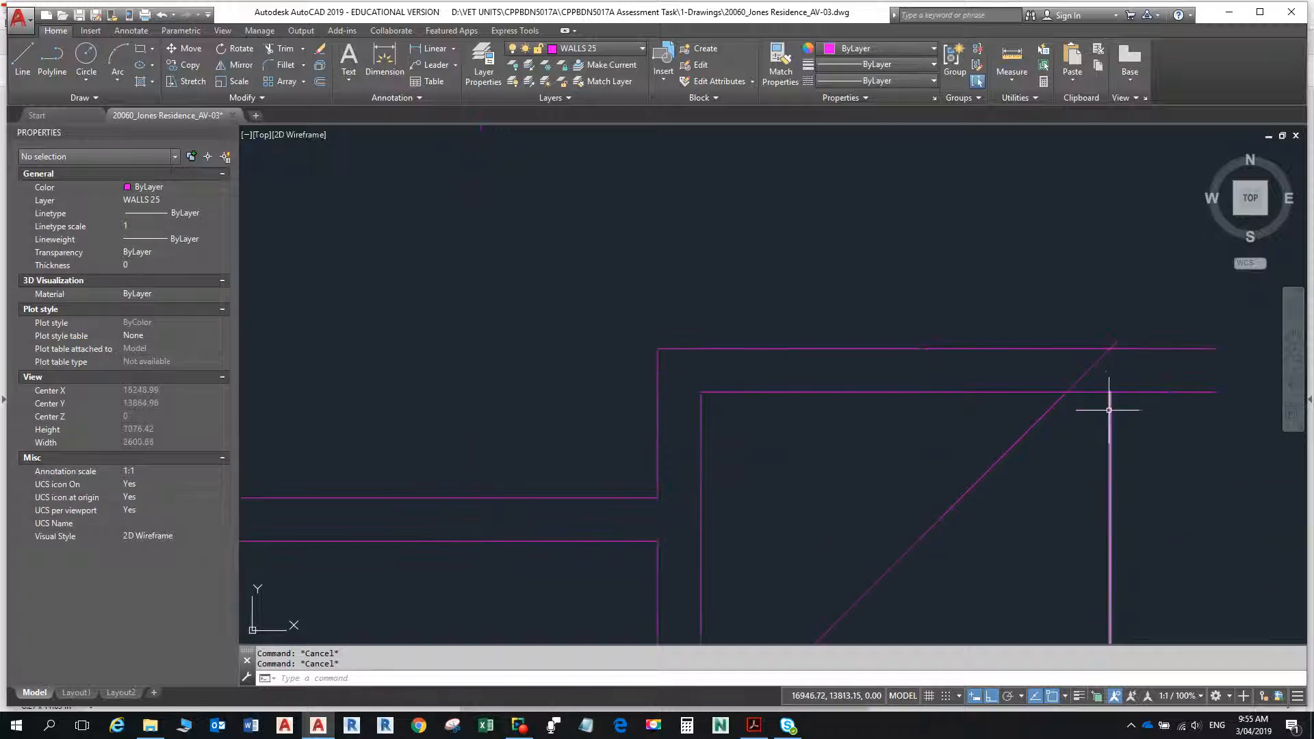
pyautogui.click(1110, 391)
pyautogui.click(1110, 388)
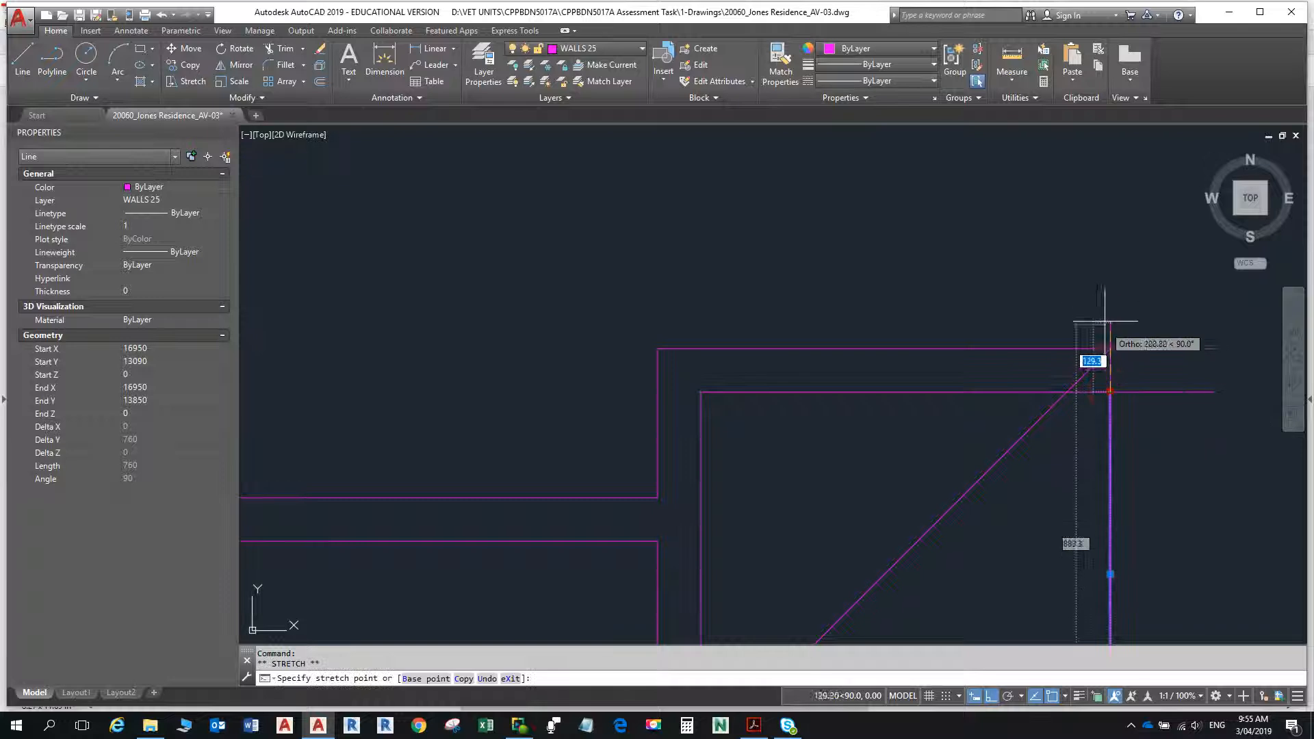
pyautogui.press('Escape')
pyautogui.press('Escape')
pyautogui.scroll(-4, 1080, 410)
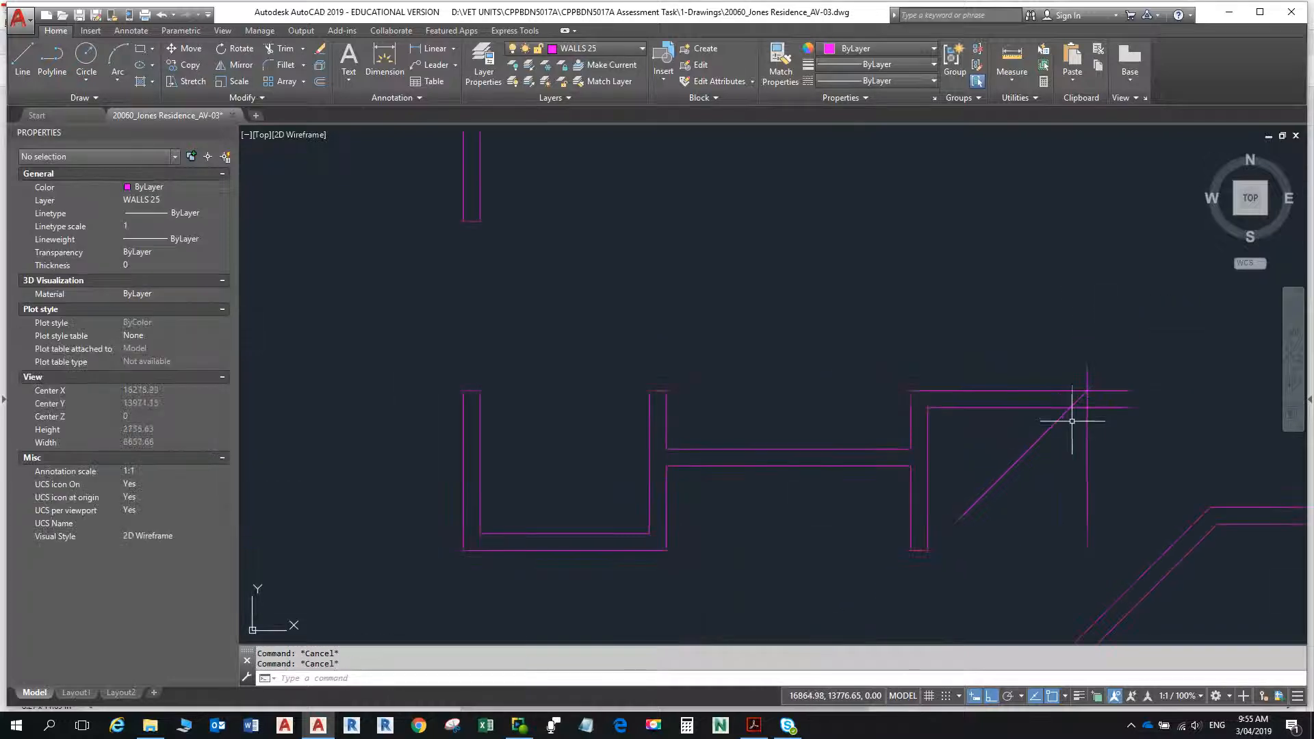
# - Examine closely where the diagonal line crosses the top wall line and the offset vertical line
pyautogui.scroll(6, 1011, 313)
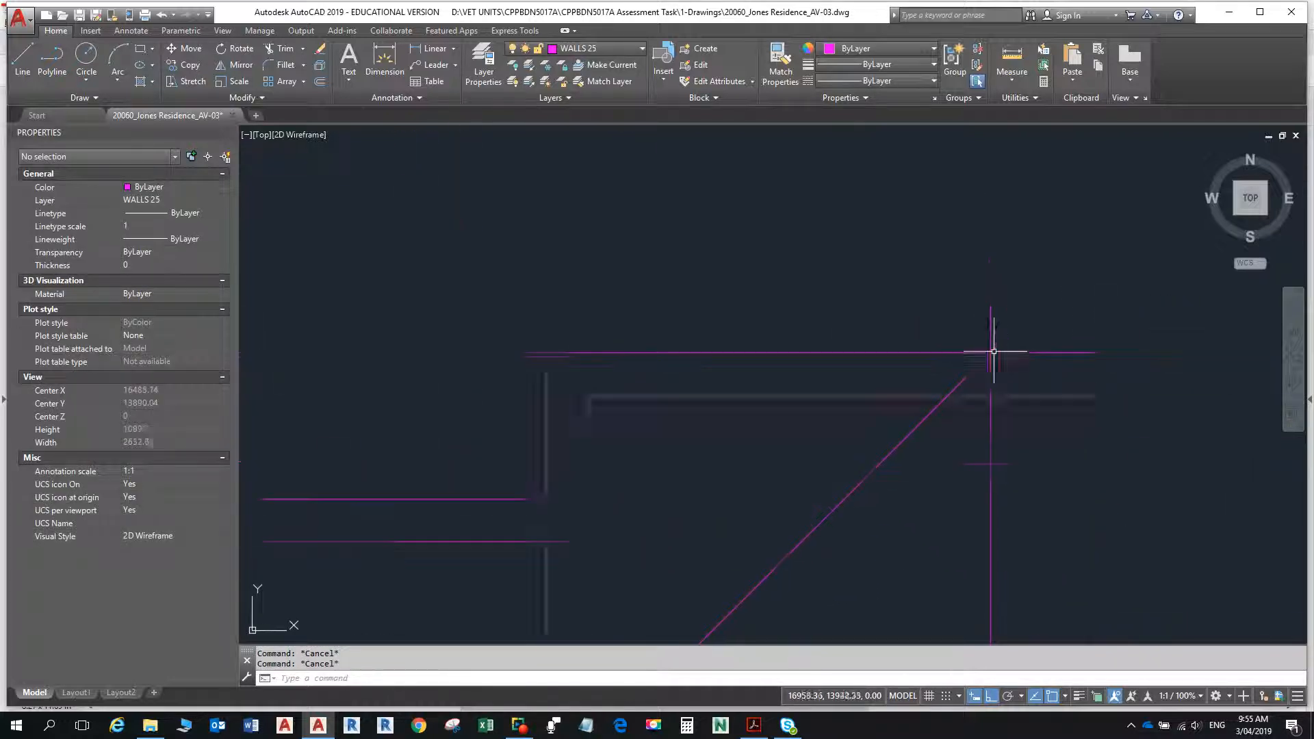
pyautogui.scroll(2, 986, 351)
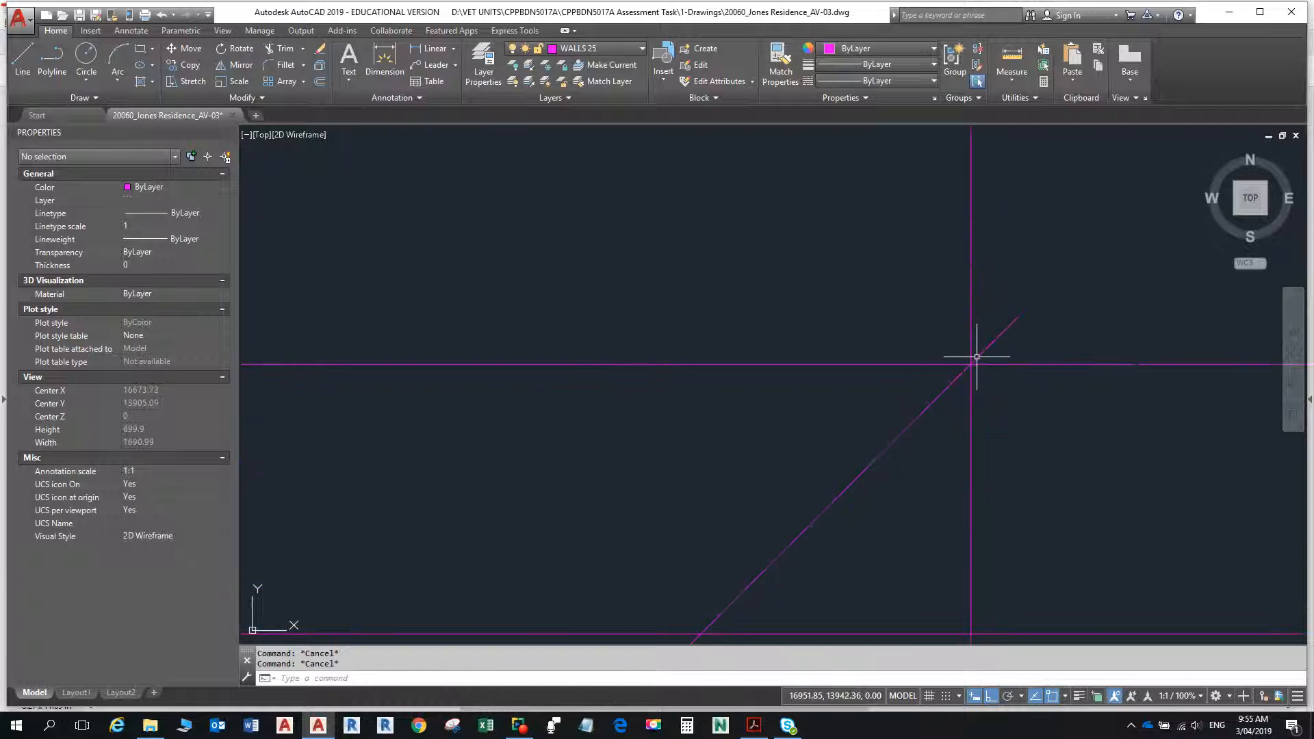
pyautogui.scroll(3, 969, 359)
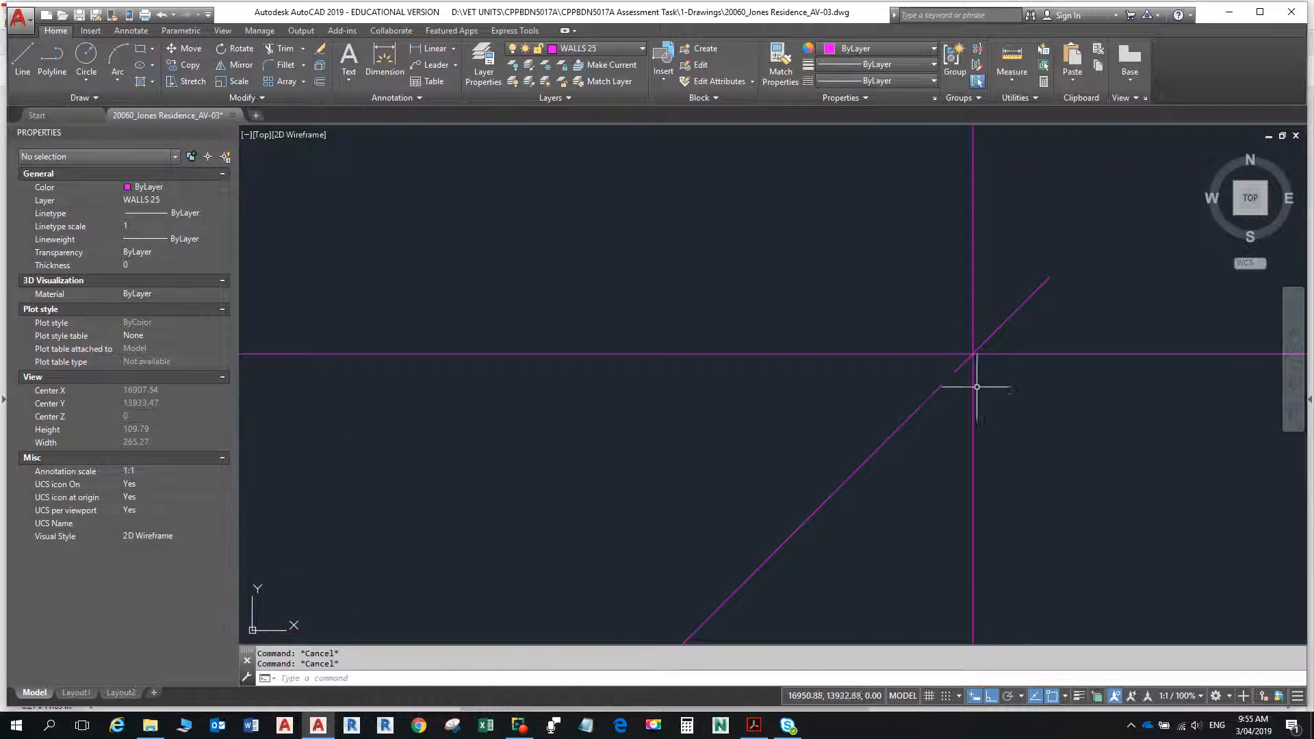
pyautogui.scroll(5, 968, 364)
pyautogui.moveTo(968, 363); pyautogui.dragTo(924, 514, button='middle')
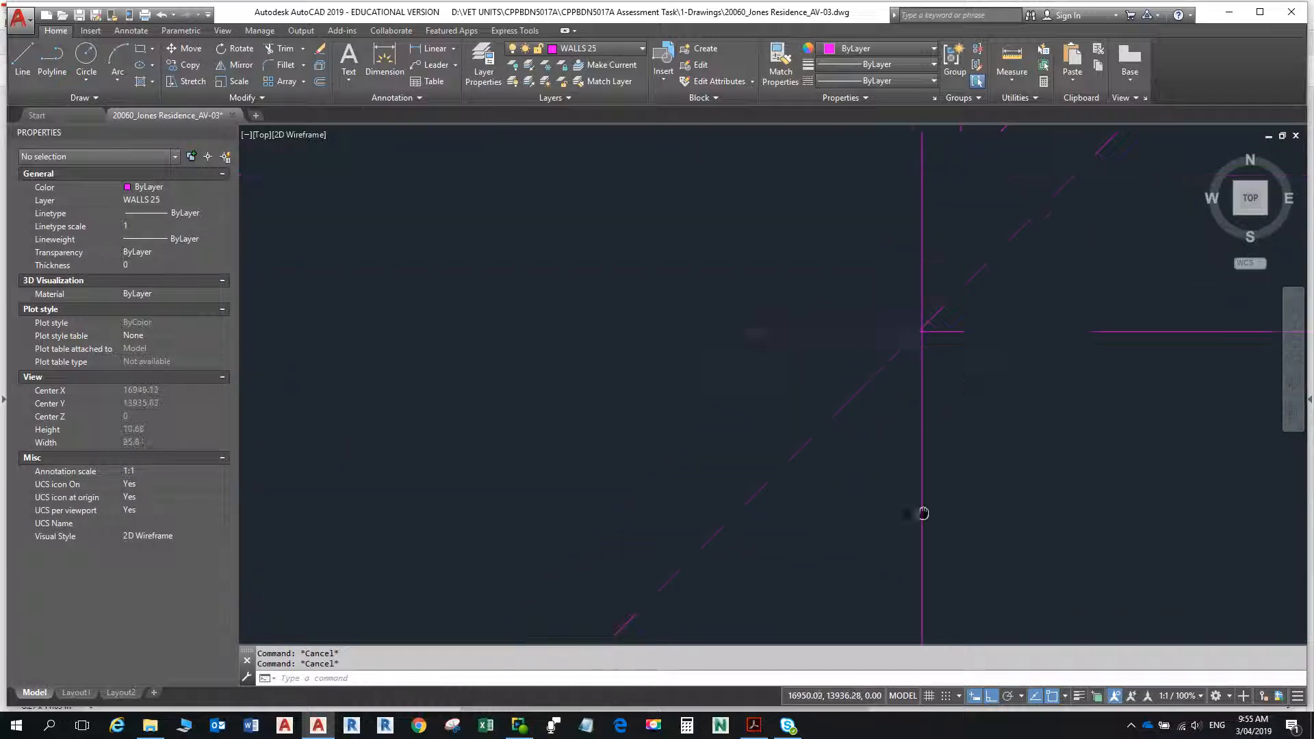
pyautogui.scroll(7, 925, 343)
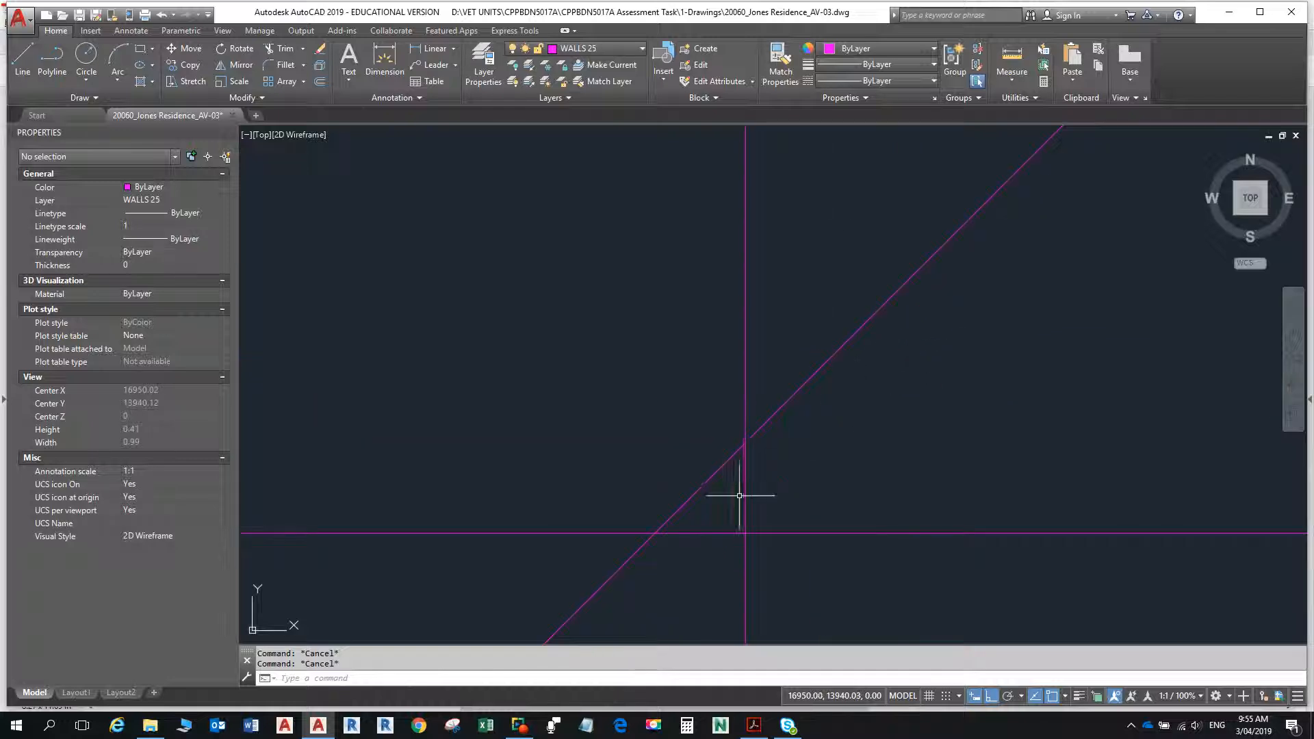
pyautogui.scroll(-8, 740, 495)
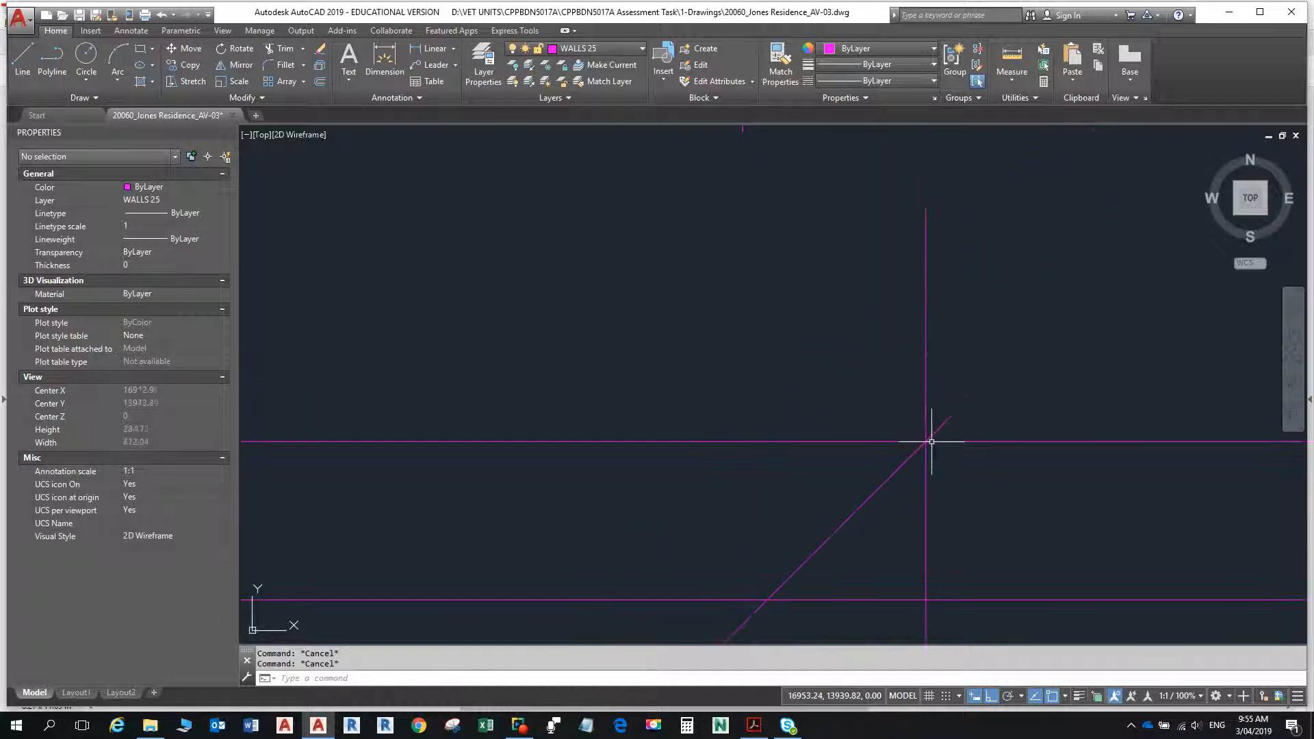
pyautogui.scroll(-10, 932, 441)
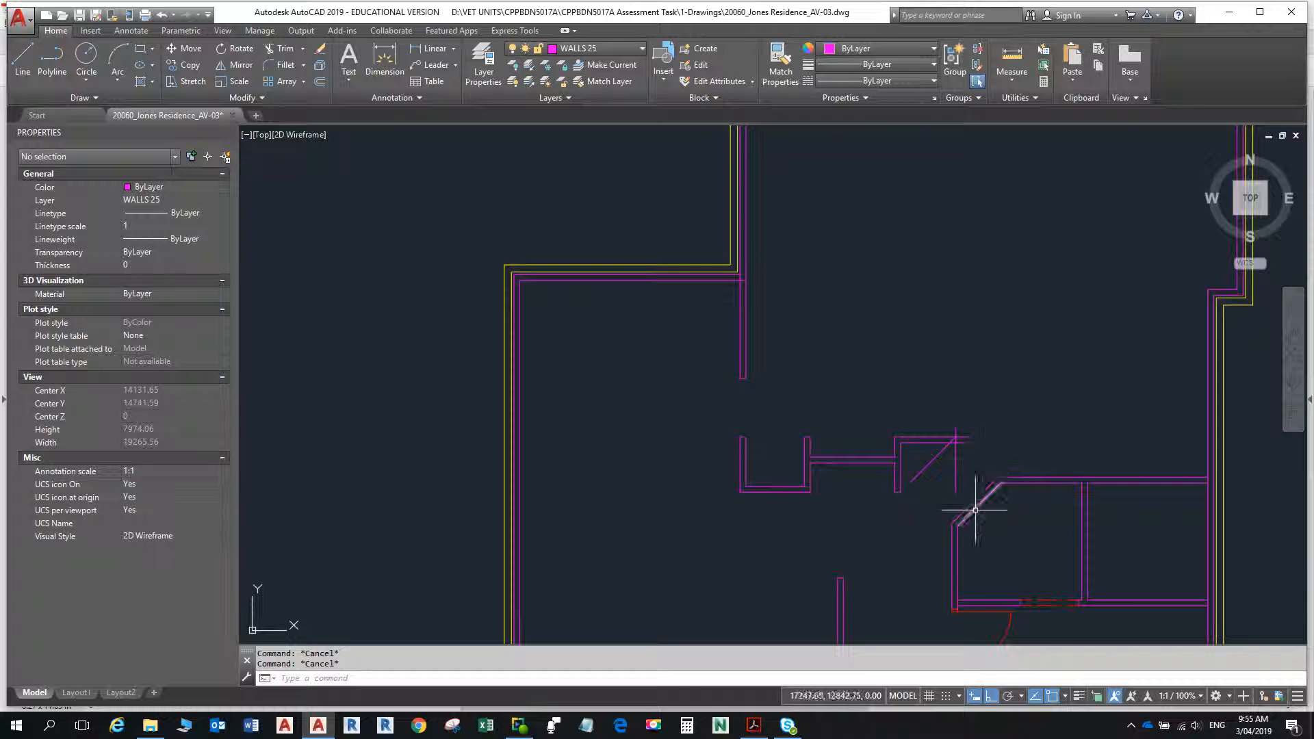
pyautogui.scroll(8, 945, 445)
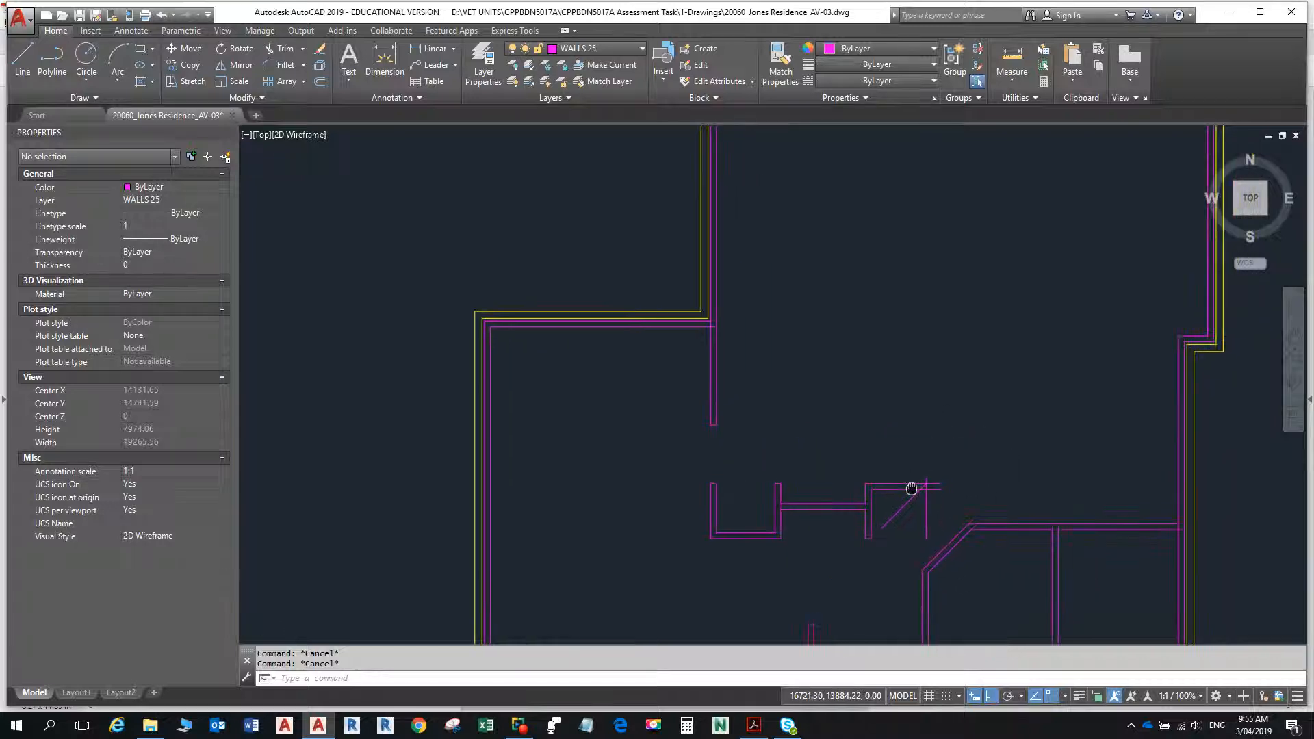
pyautogui.scroll(15, 889, 442)
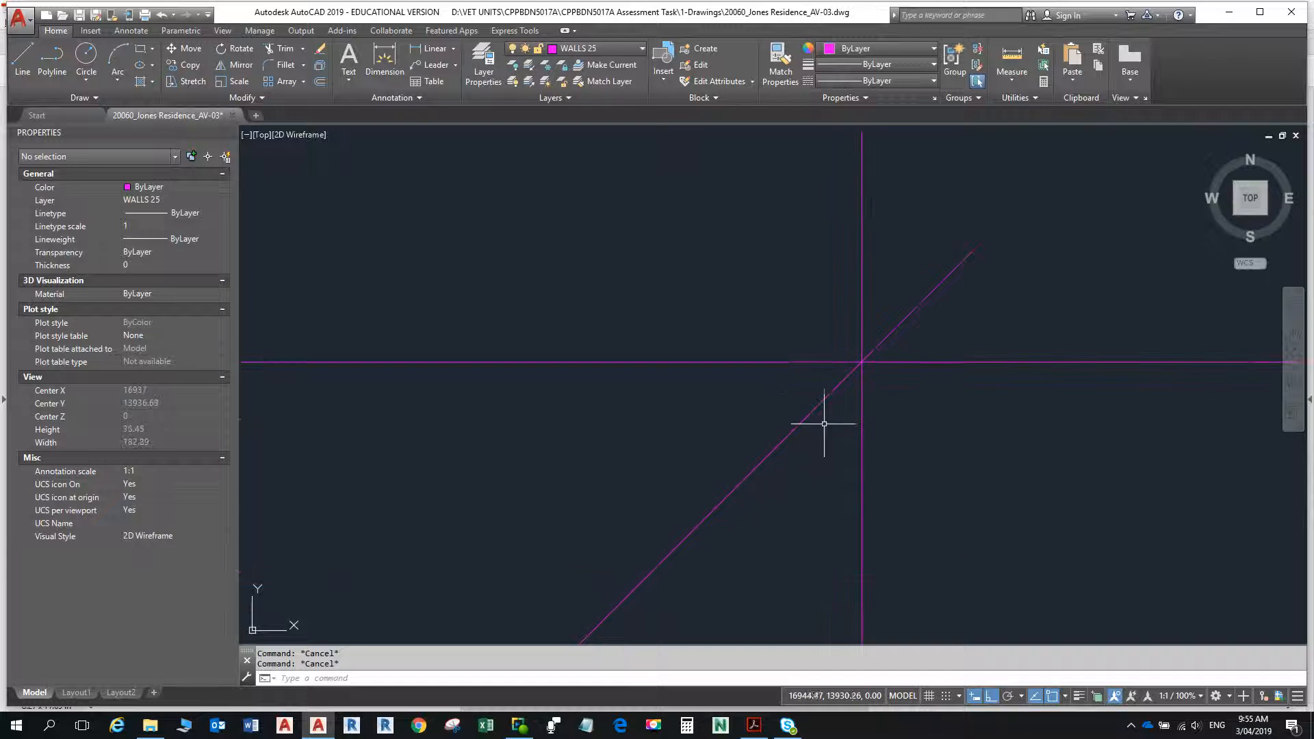
# - Erase the inaccurate diagonal line at the east end of the new top wall
pyautogui.press('Return')
pyautogui.click(809, 415)
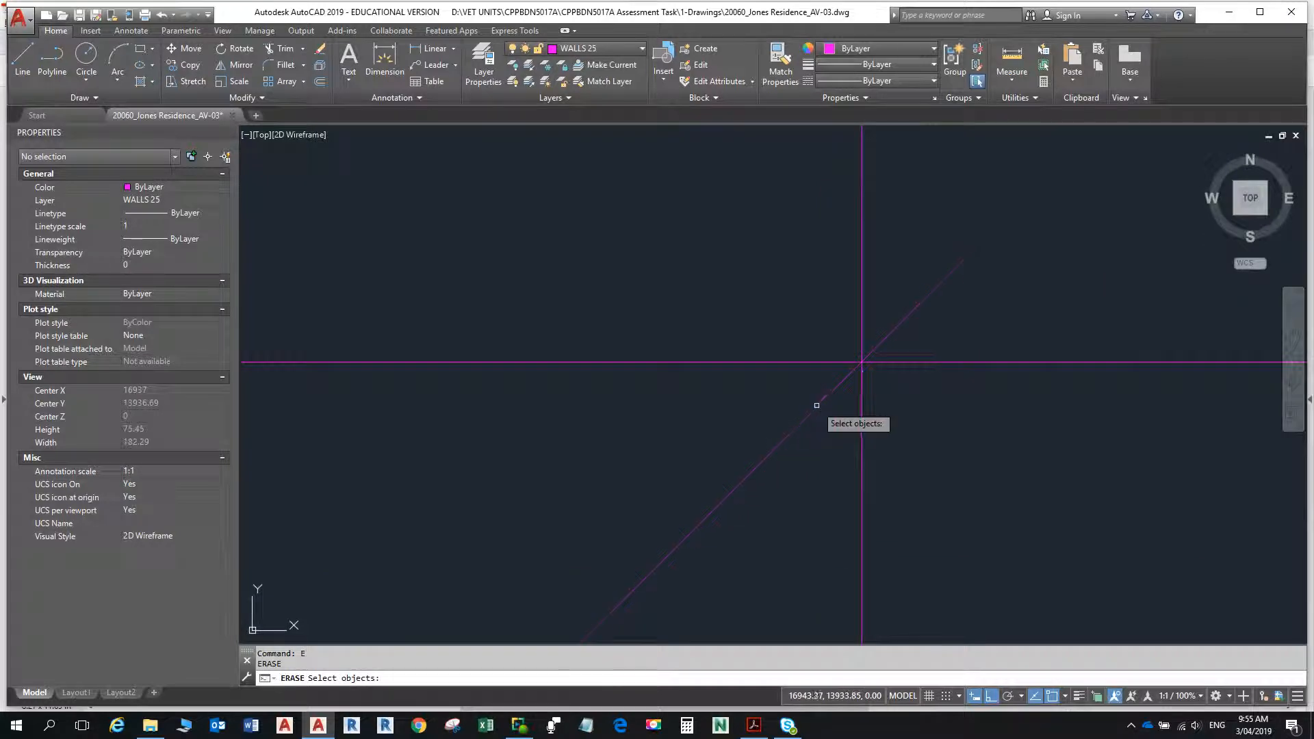
pyautogui.scroll(-12, 899, 388)
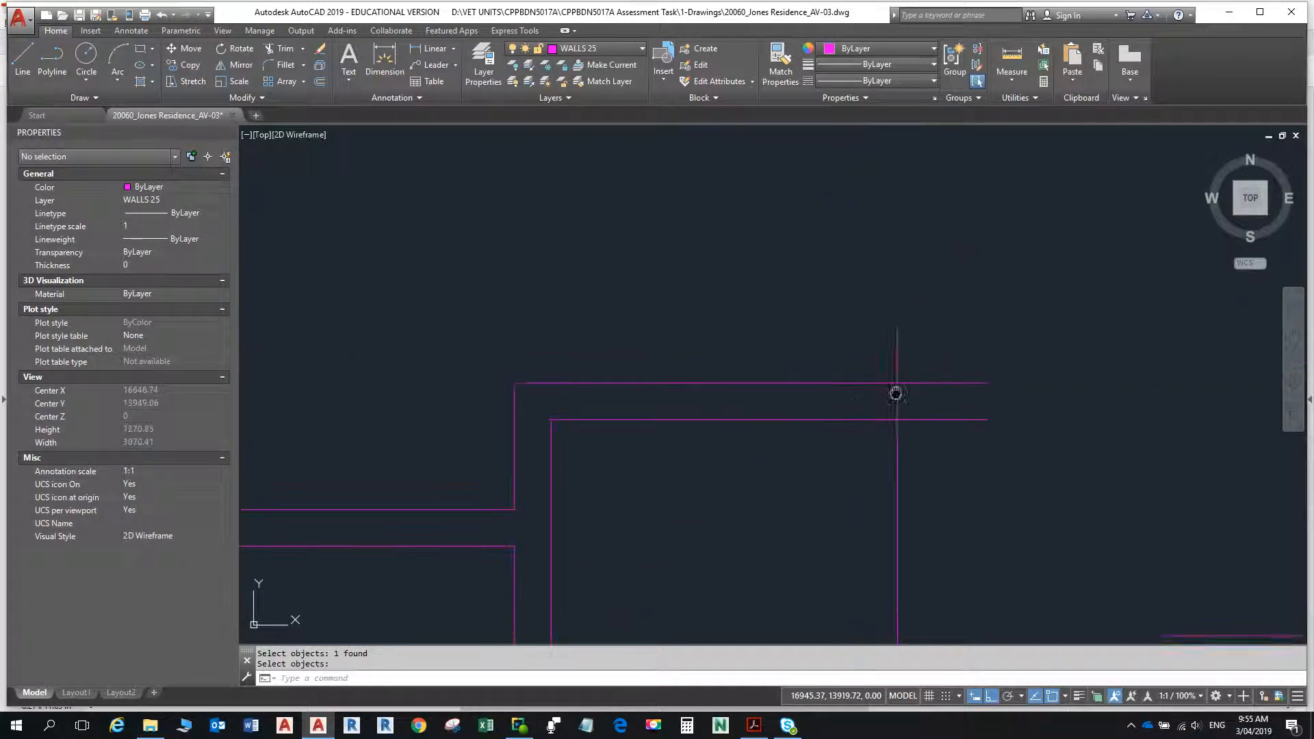
pyautogui.press('Return')
# - Turn on polar tracking, check its 45-degree angle increment and cancel the line that was started
pyautogui.write('l')
pyautogui.press('Return')
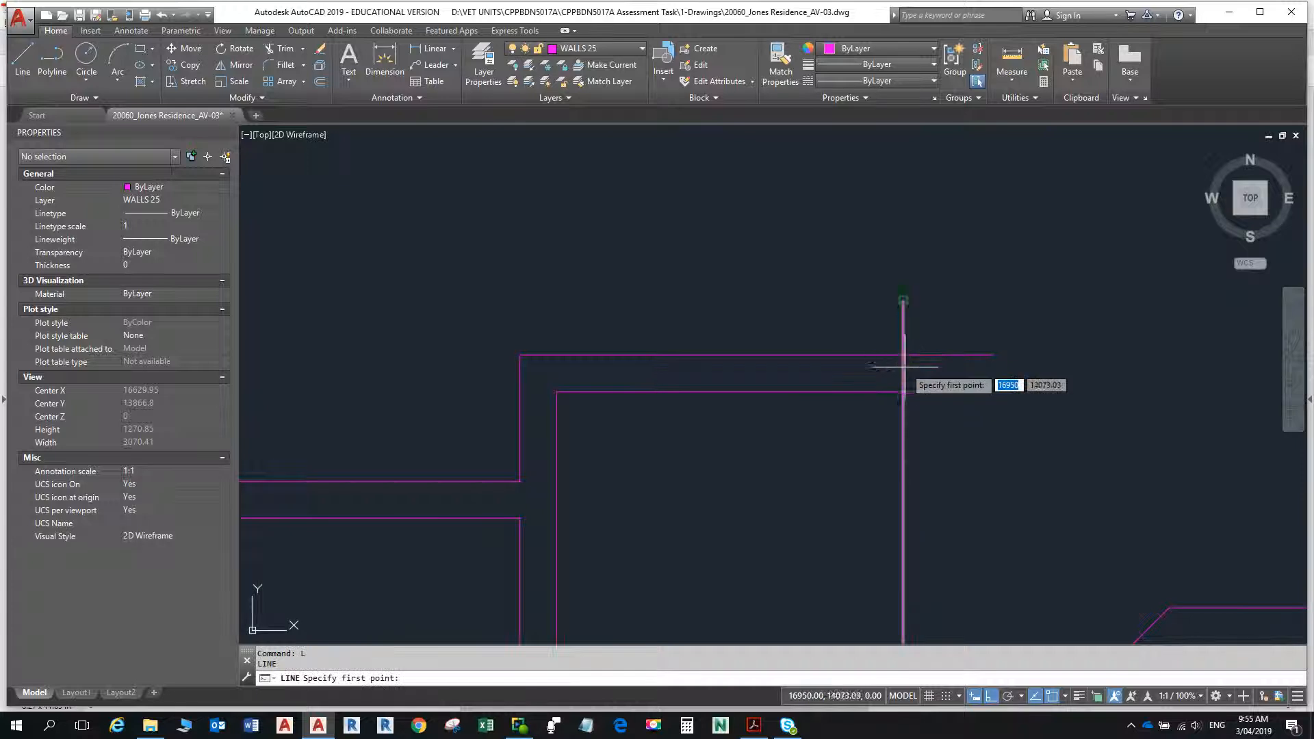
pyautogui.click(891, 363)
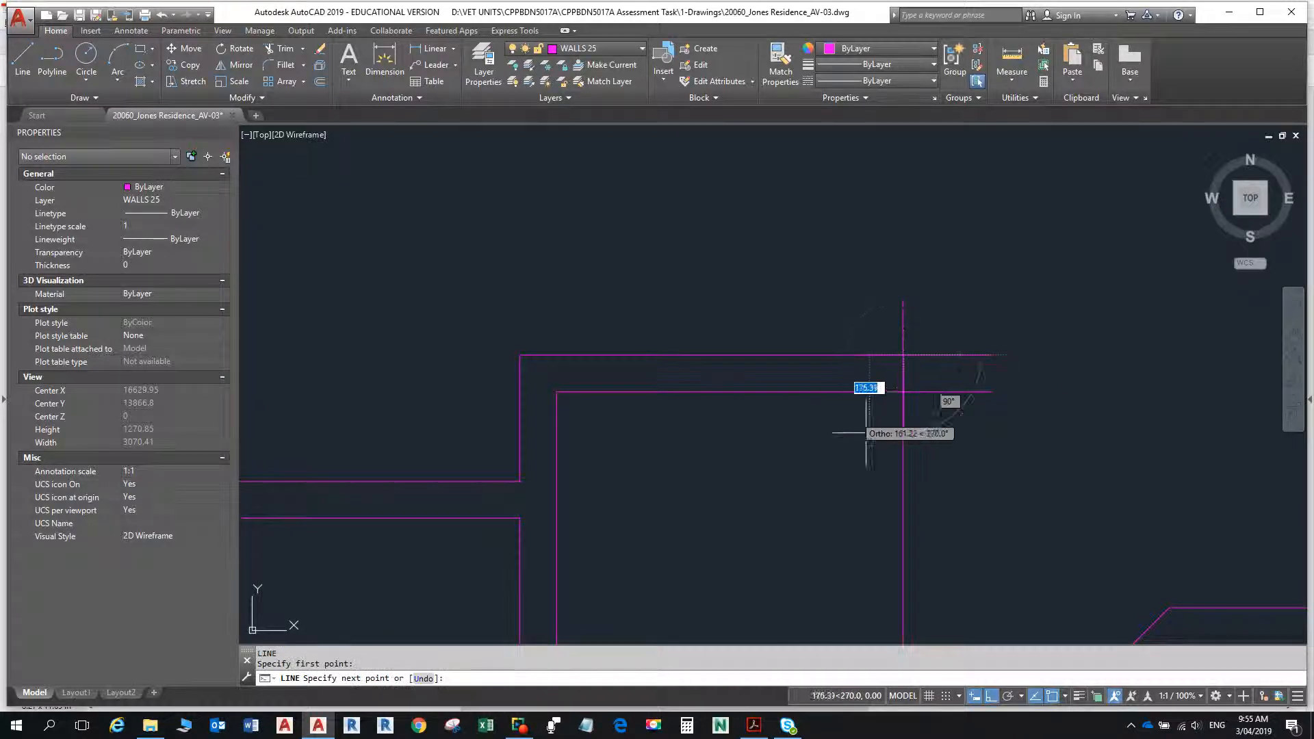
pyautogui.click(1011, 695)
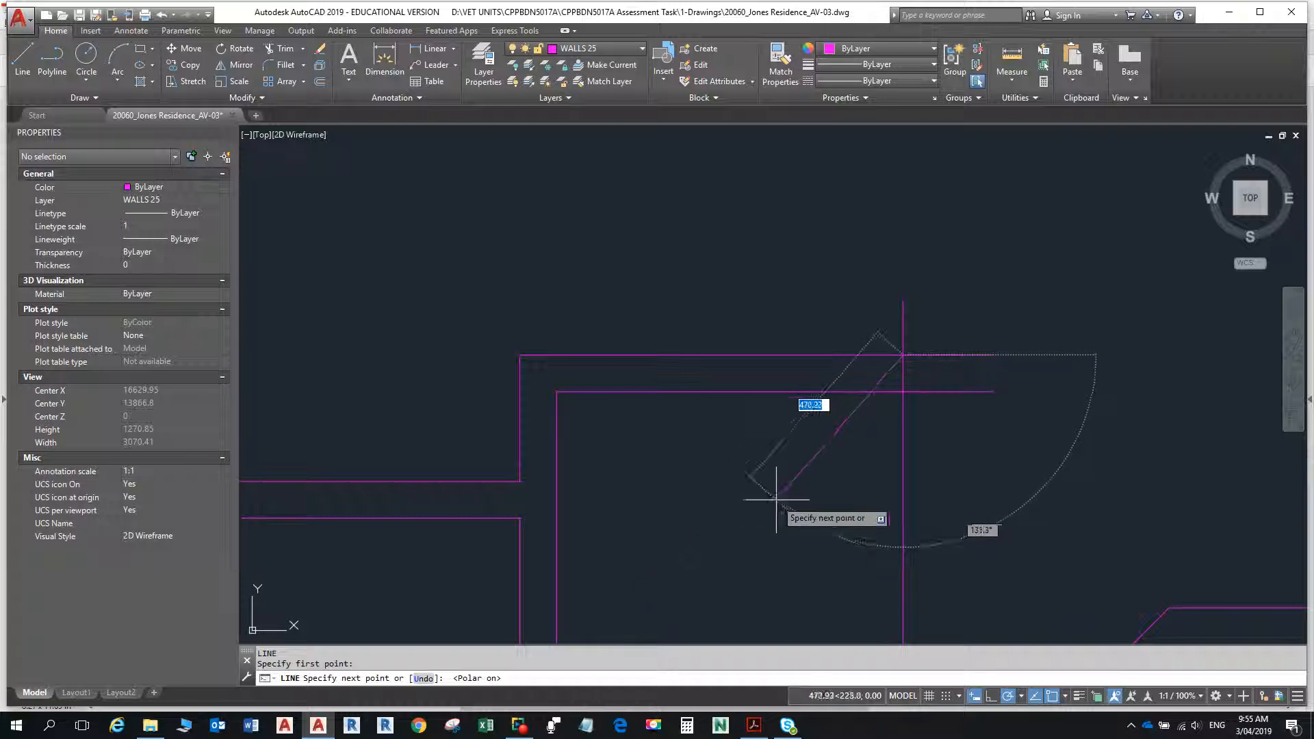
pyautogui.click(1021, 695)
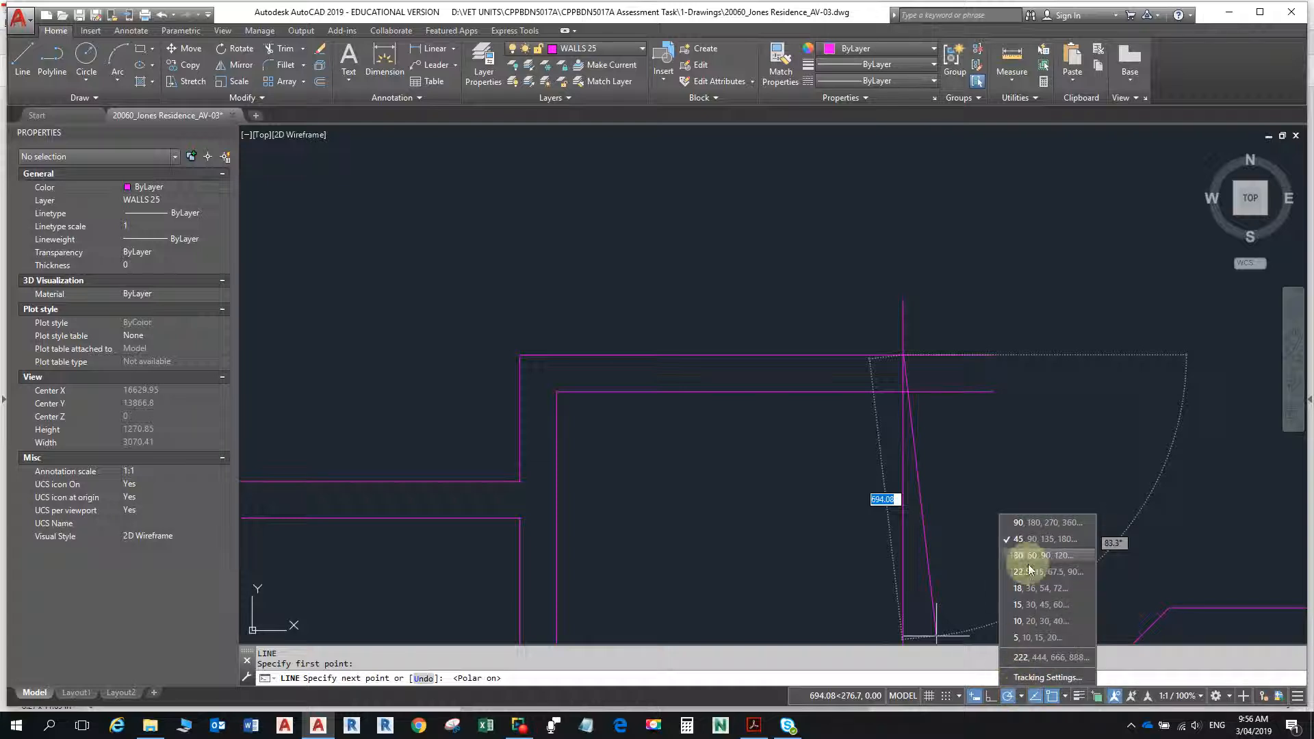
pyautogui.press('Escape')
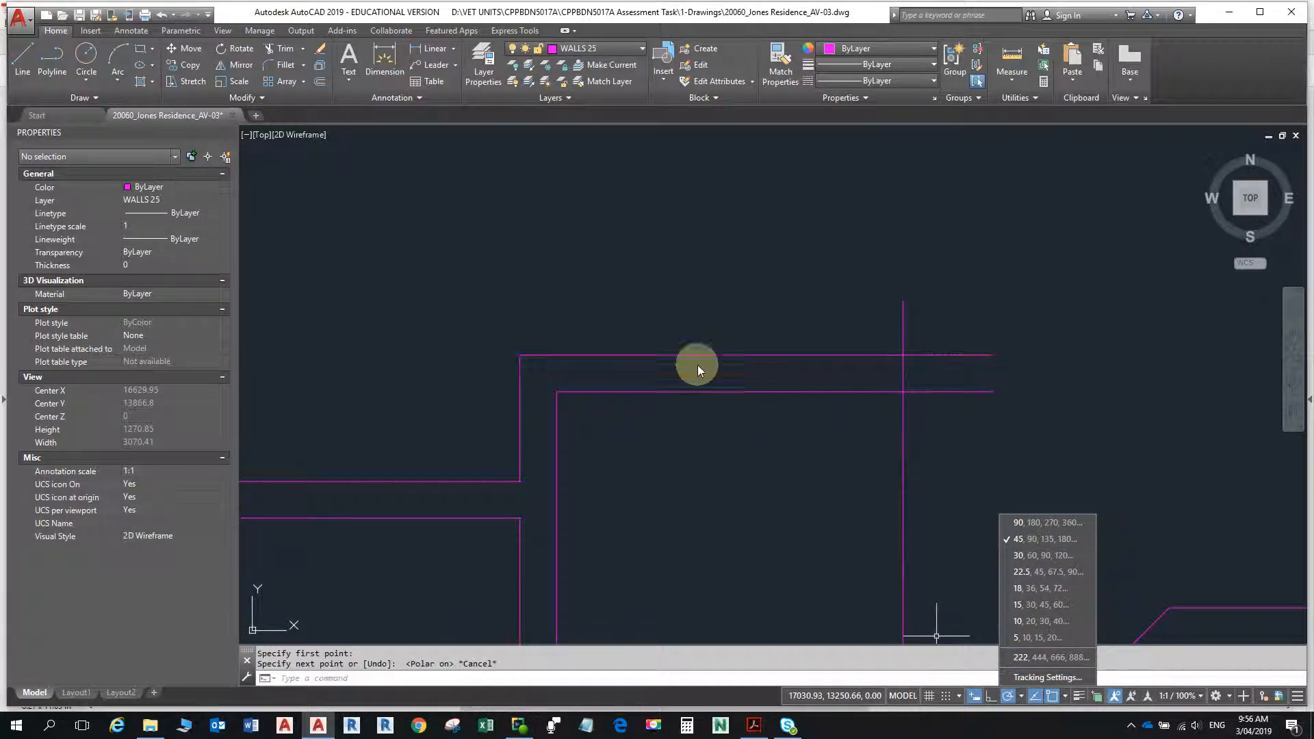
pyautogui.press('Escape')
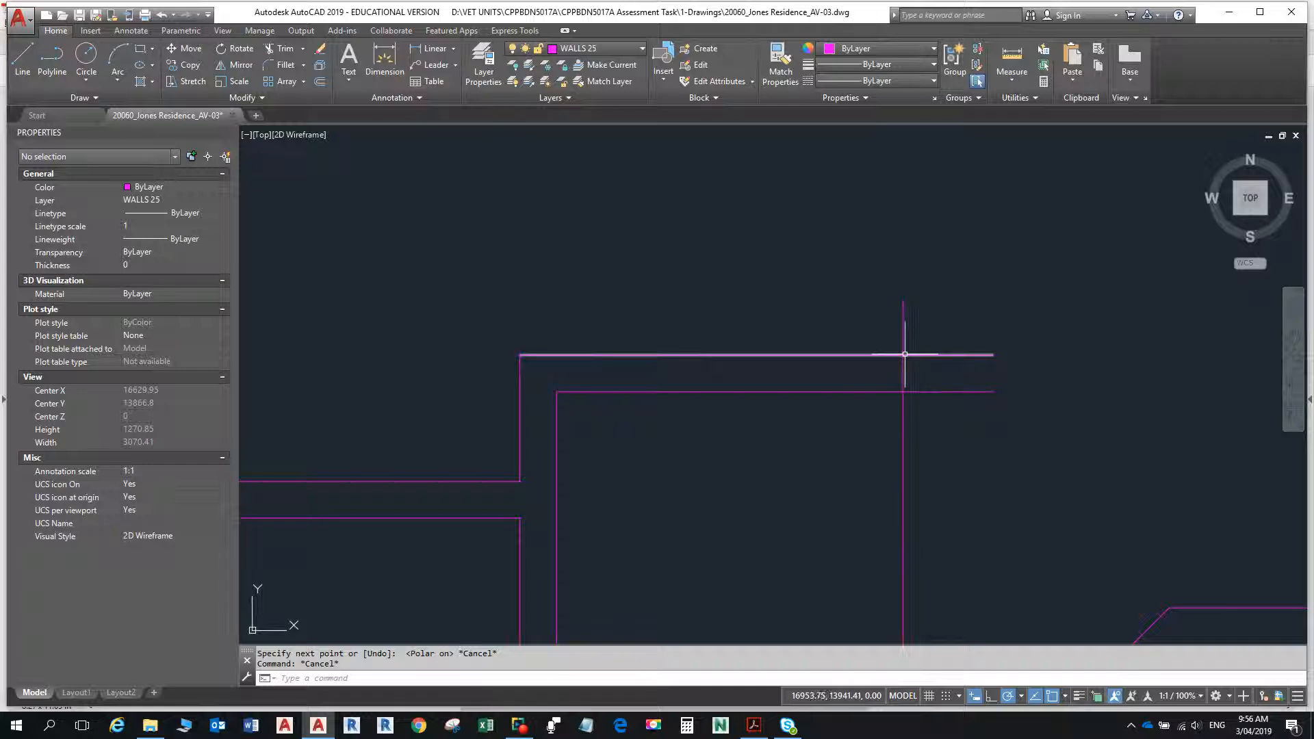
# - Draw a diagonal line about 344 long at 225° from the intersection of the top wall line and the offset vertical line
pyautogui.write('l')
pyautogui.press('Return')
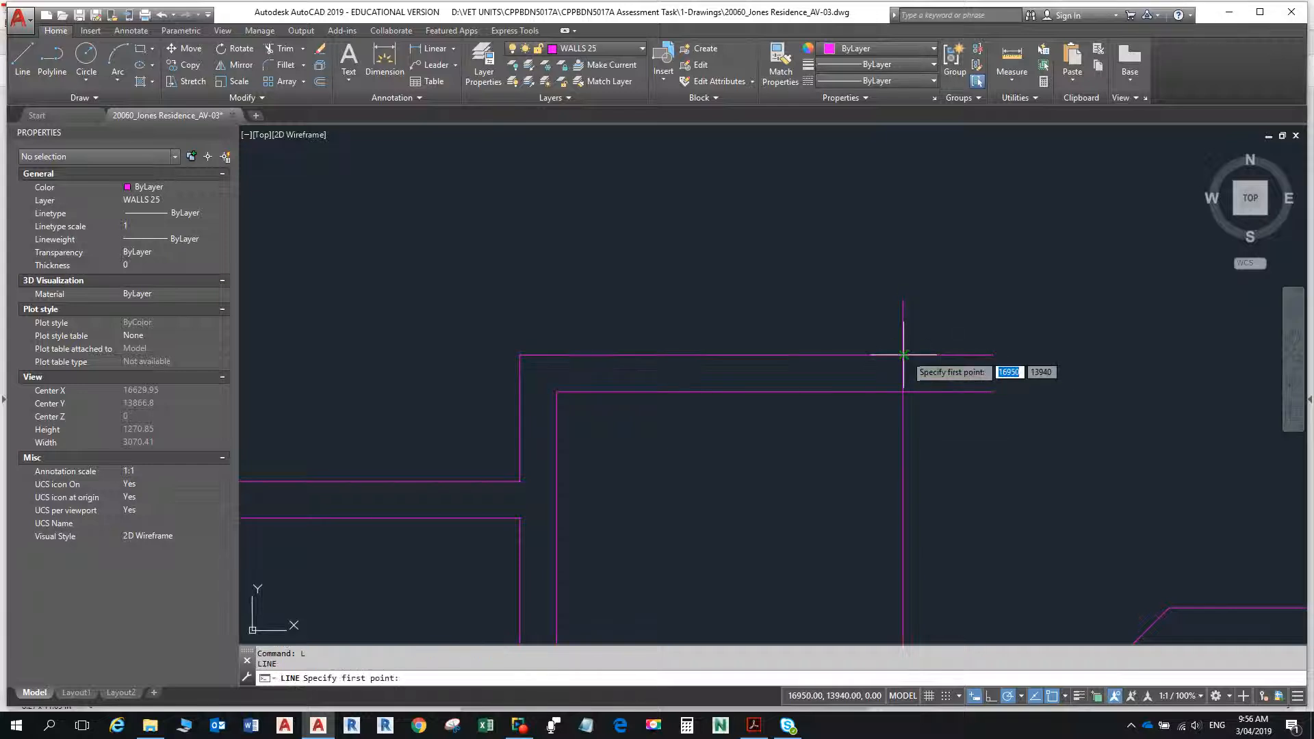
pyautogui.click(903, 355)
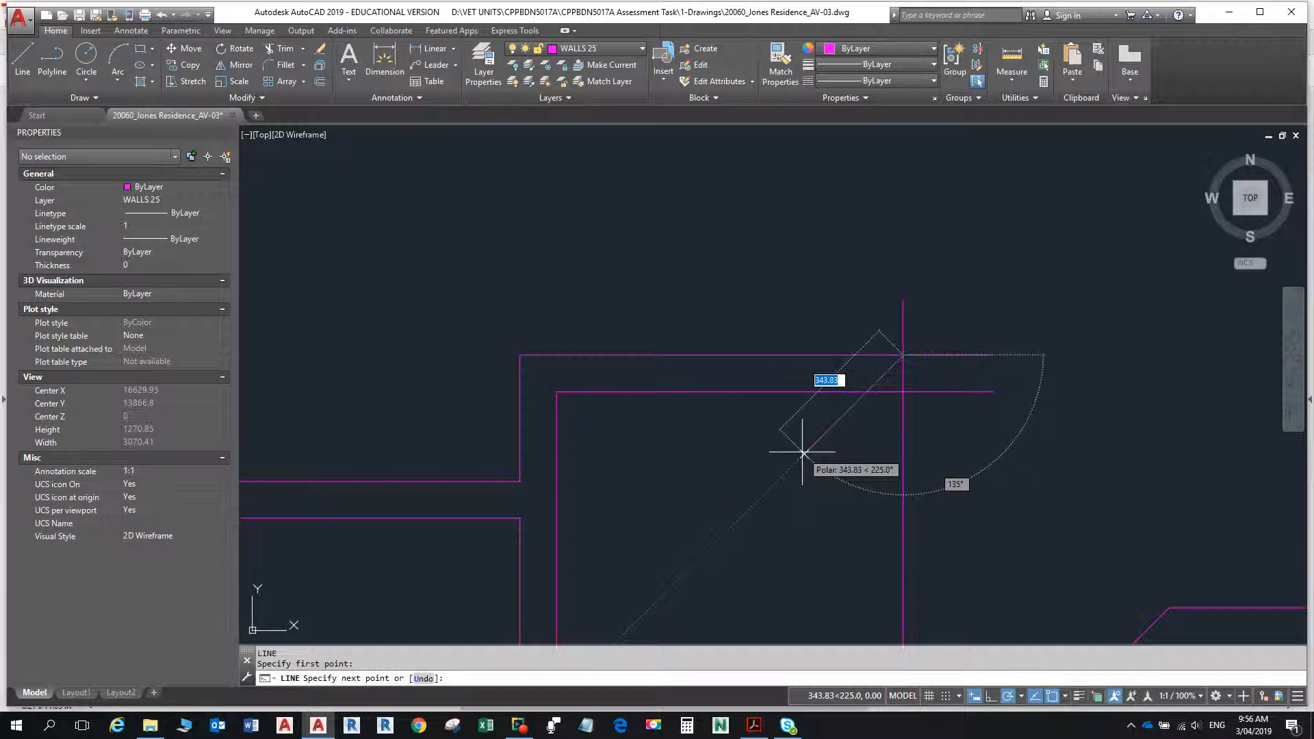
pyautogui.click(803, 453)
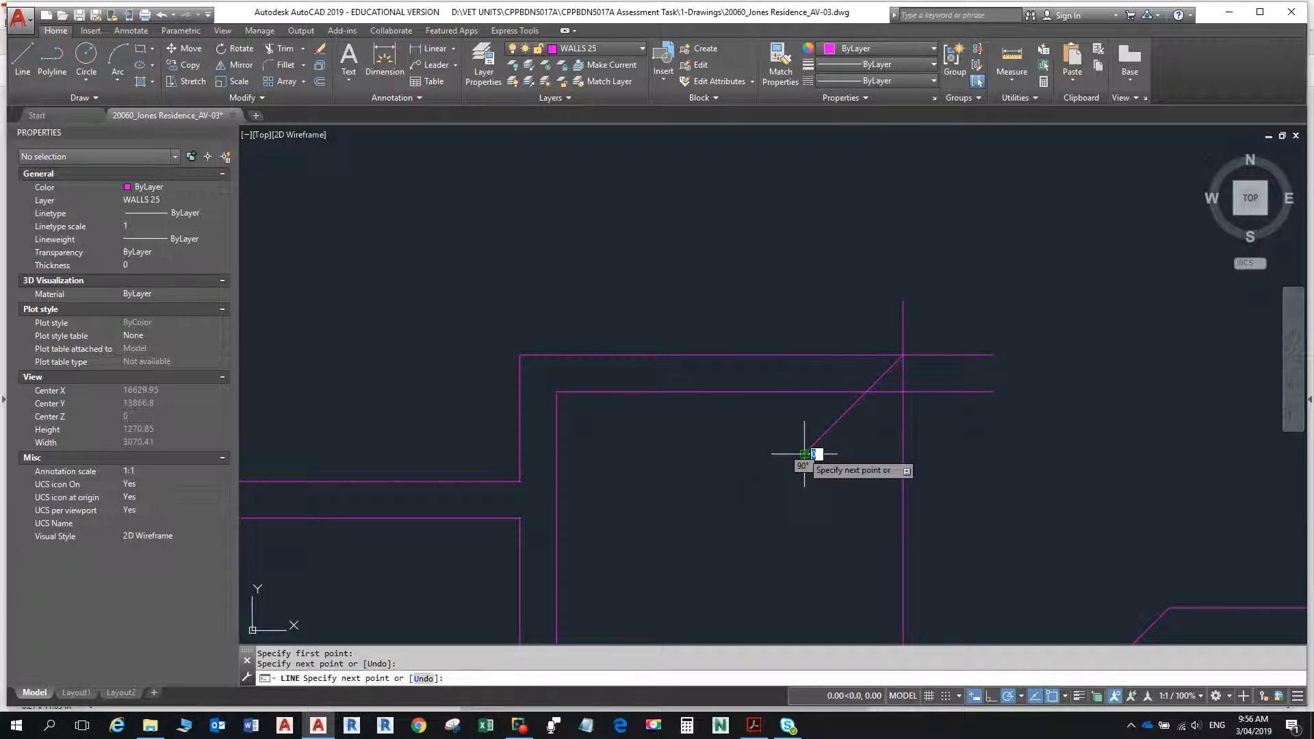
pyautogui.press('Escape')
# - Erase both diagonal lines of the existing angled wall at the corner of the small room southeast of the new walls
pyautogui.scroll(-8, 804, 448)
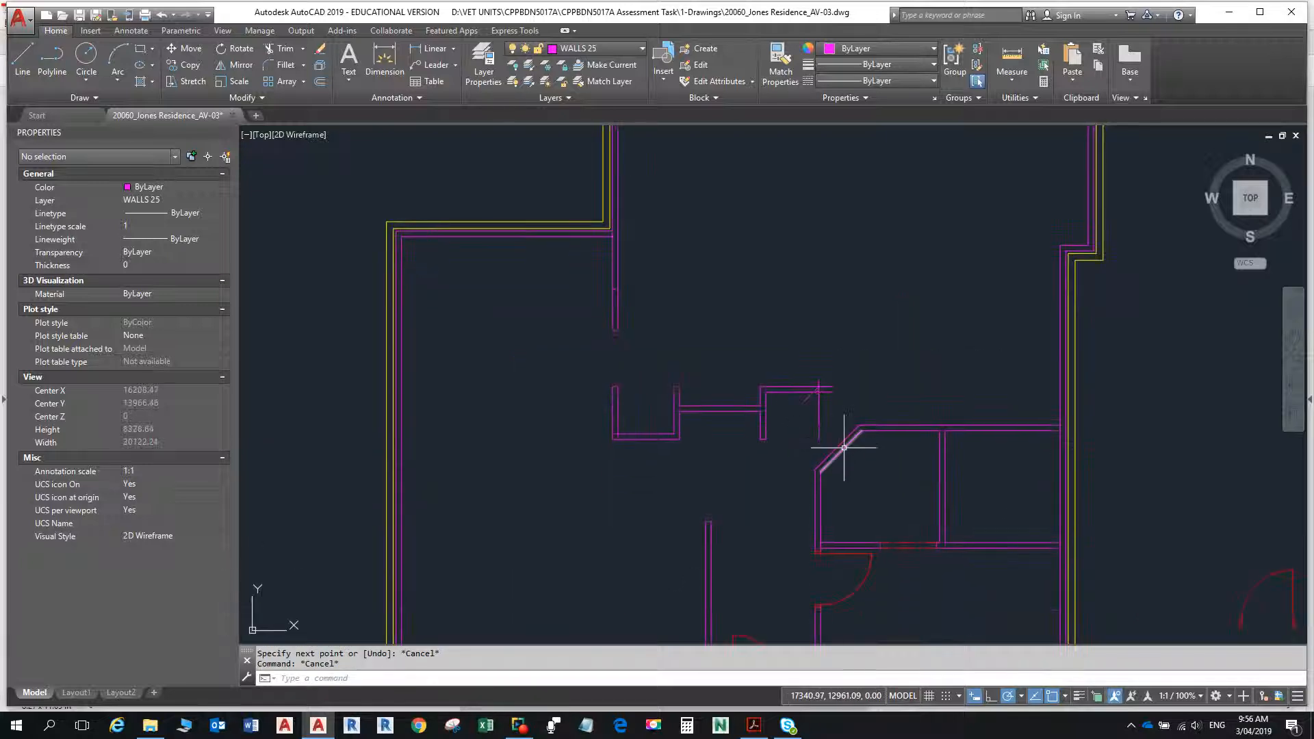
pyautogui.scroll(8, 844, 448)
pyautogui.write('E')
pyautogui.press('Return')
pyautogui.click(851, 469)
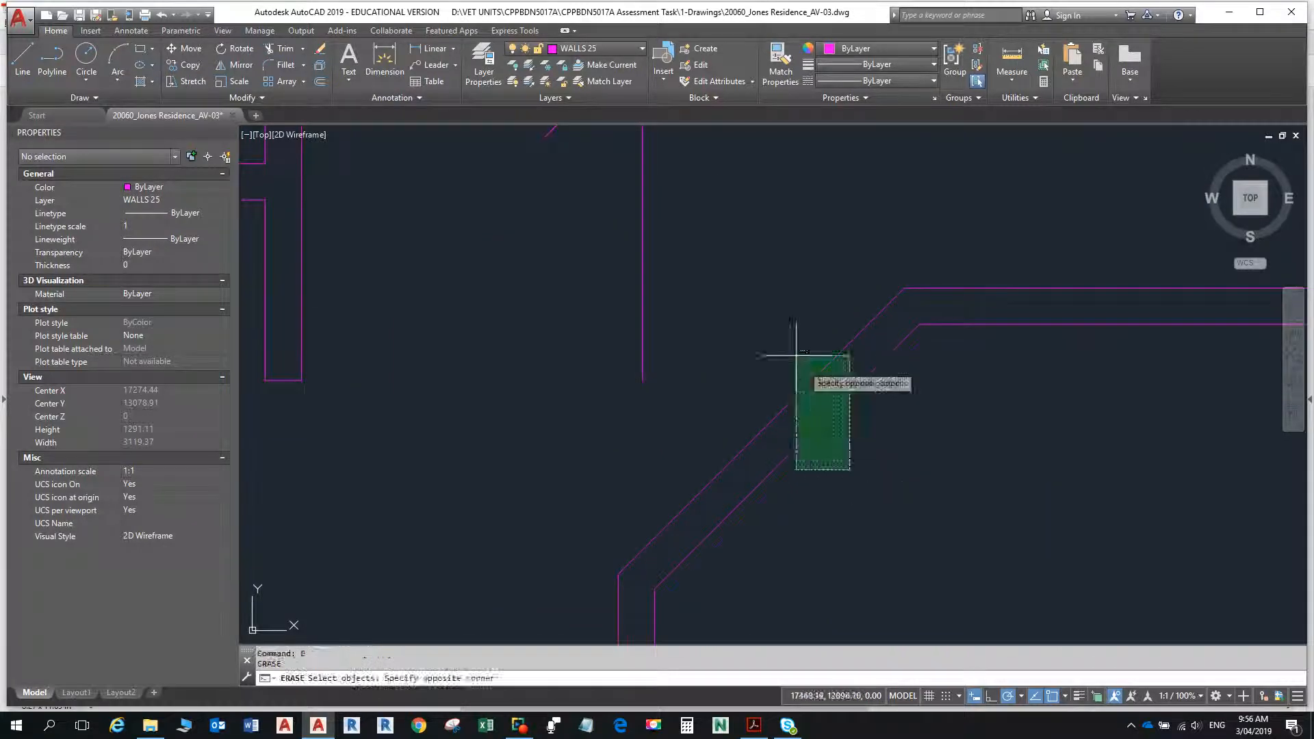
pyautogui.click(797, 356)
pyautogui.scroll(-2, 792, 402)
pyautogui.moveTo(792, 402); pyautogui.dragTo(785, 512, button='middle')
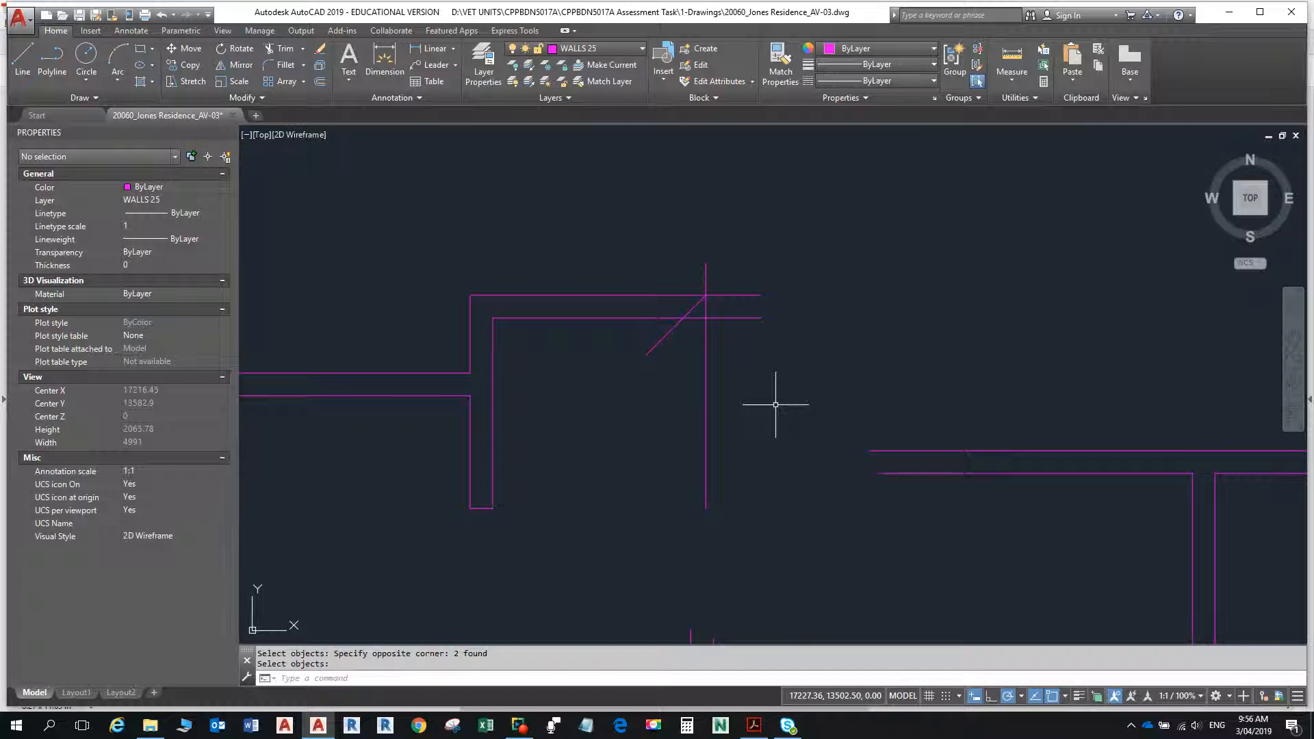
# - Offset the new short 45-degree diagonal line 900 to the southeast, towards the erased angled wall
pyautogui.press('Return')
pyautogui.write('o')
pyautogui.press('Return')
pyautogui.write('90')
pyautogui.press('Return')
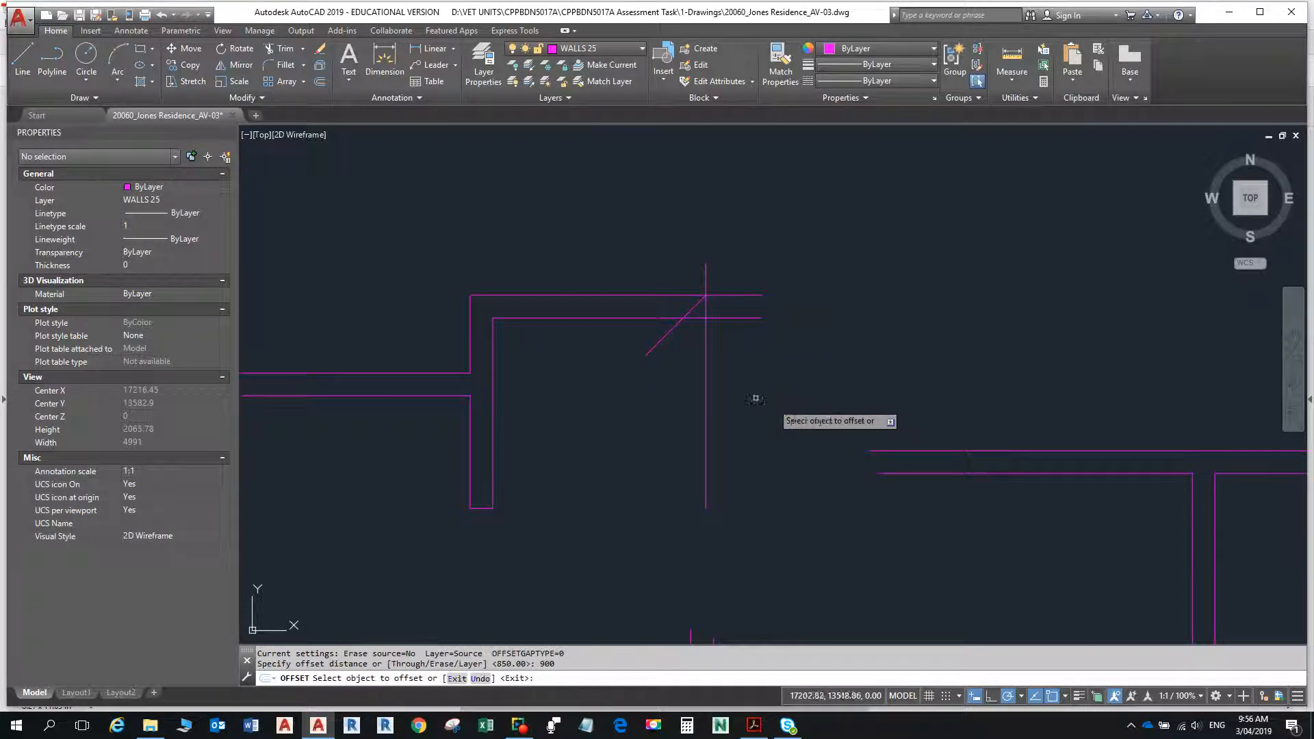
pyautogui.click(659, 342)
pyautogui.click(777, 487)
pyautogui.press('Escape')
pyautogui.press('Escape')
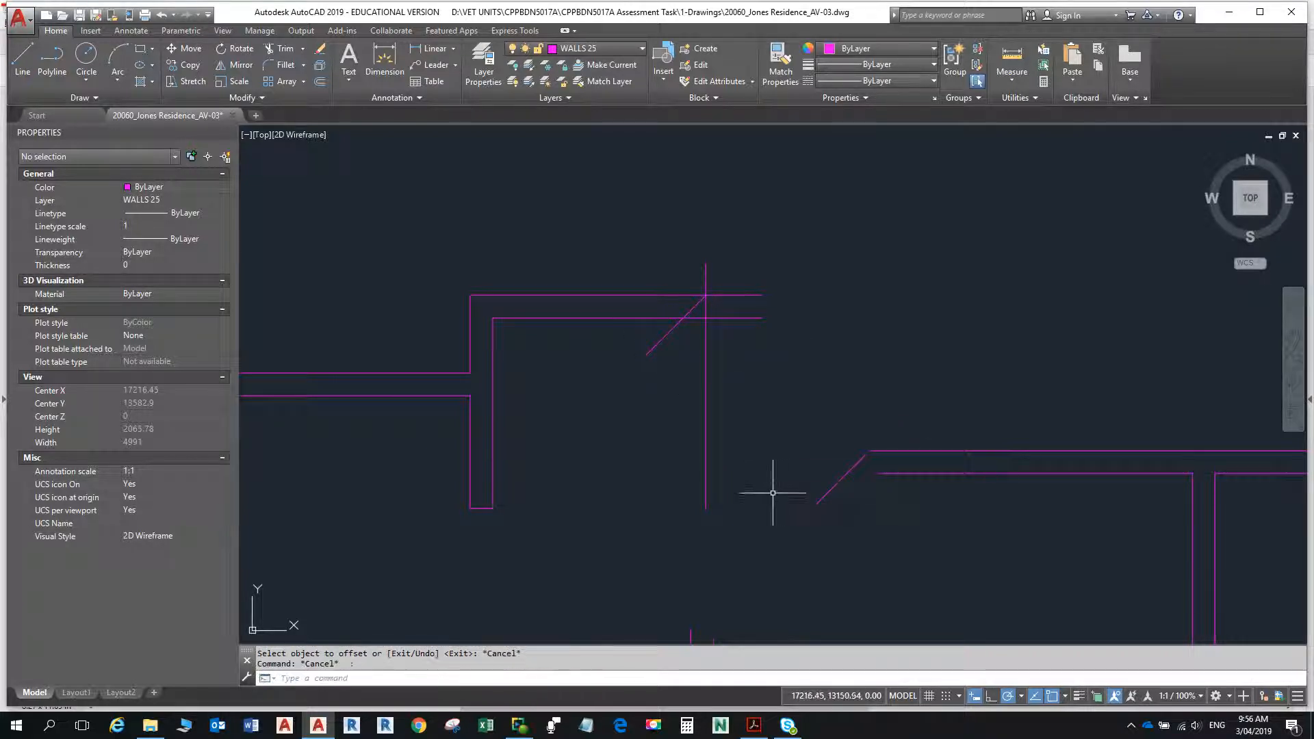
# - Fillet the offset diagonal with zero radius to the small room's outer top wall line and its outer west wall line
pyautogui.scroll(-4, 780, 496)
pyautogui.scroll(2, 799, 528)
pyautogui.write('f')
pyautogui.press('Return')
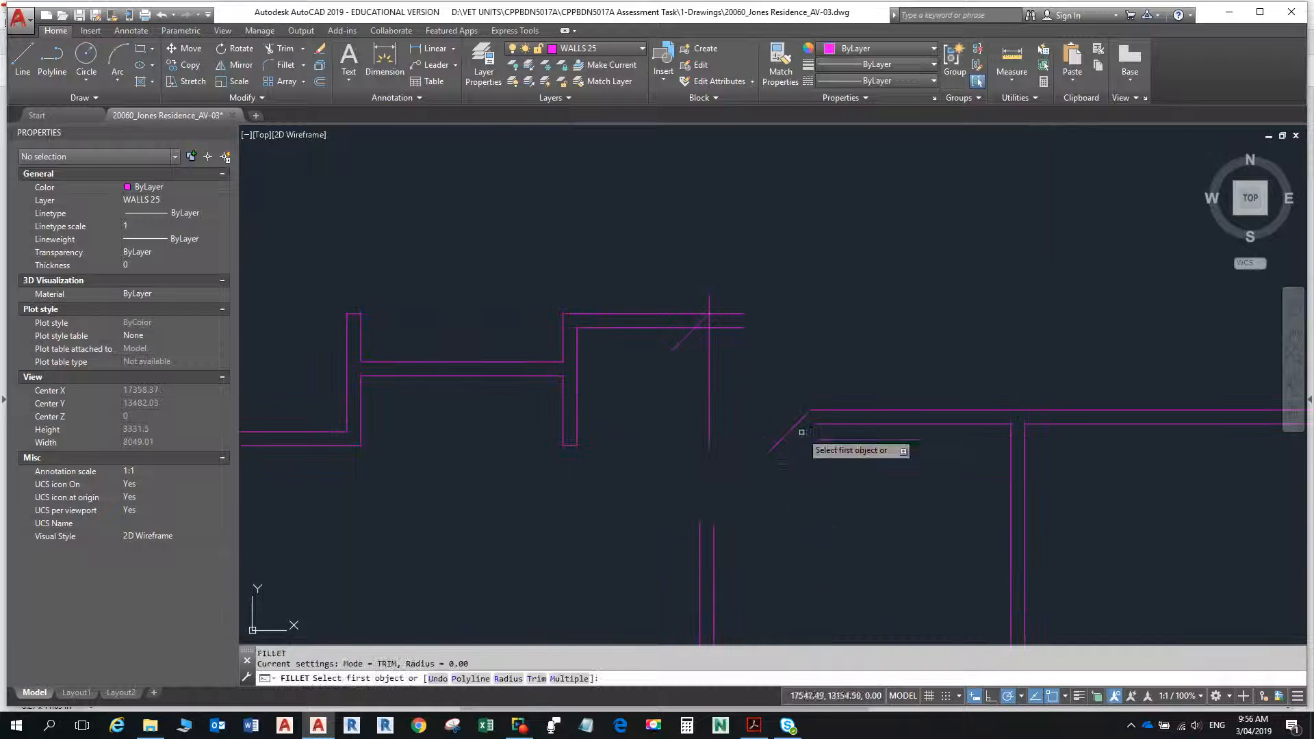
pyautogui.write('m')
pyautogui.rightClick(798, 422)
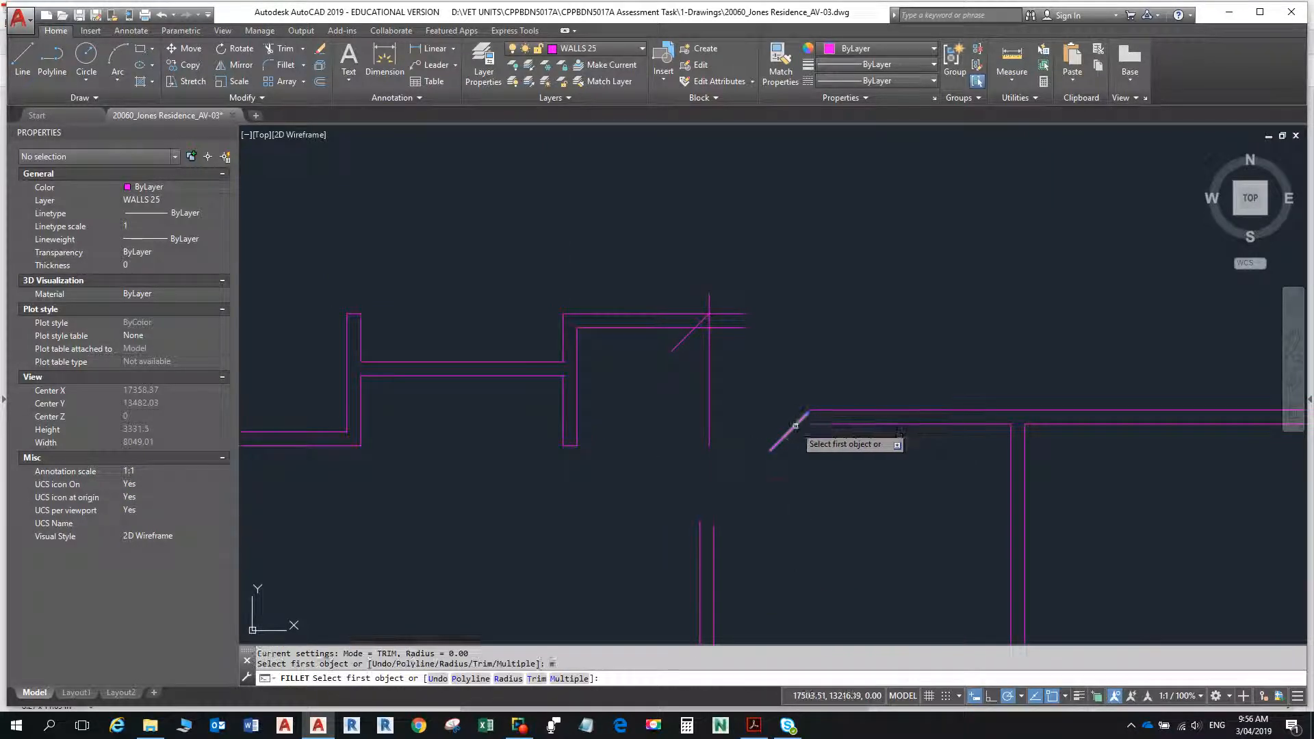
pyautogui.click(796, 423)
pyautogui.click(825, 411)
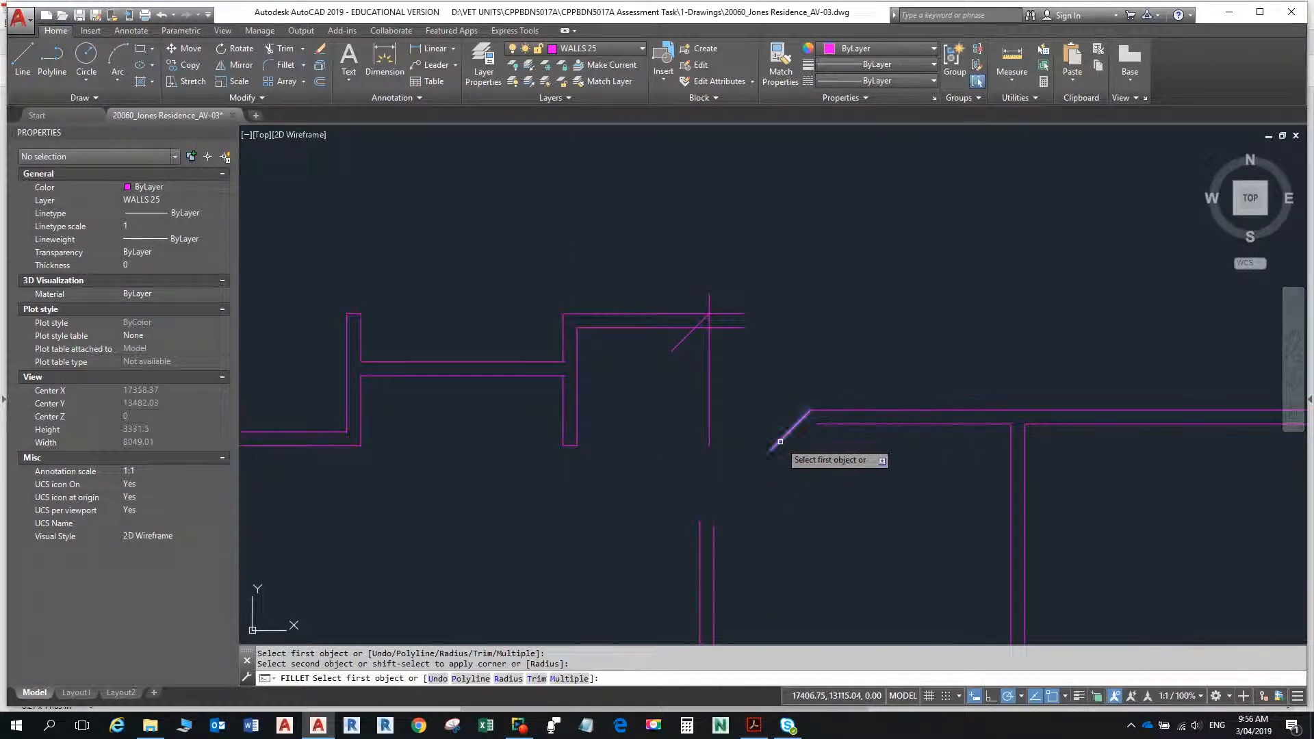
pyautogui.click(781, 445)
pyautogui.click(700, 544)
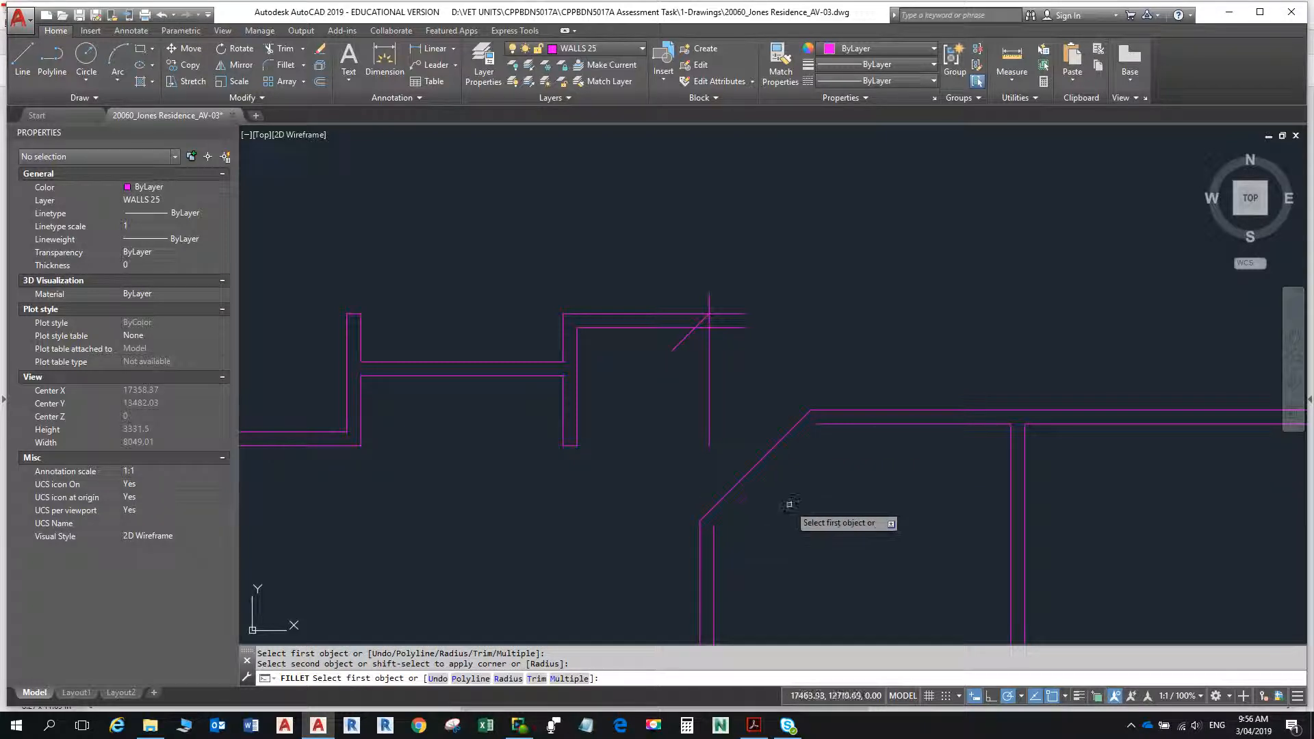
pyautogui.scroll(2, 800, 498)
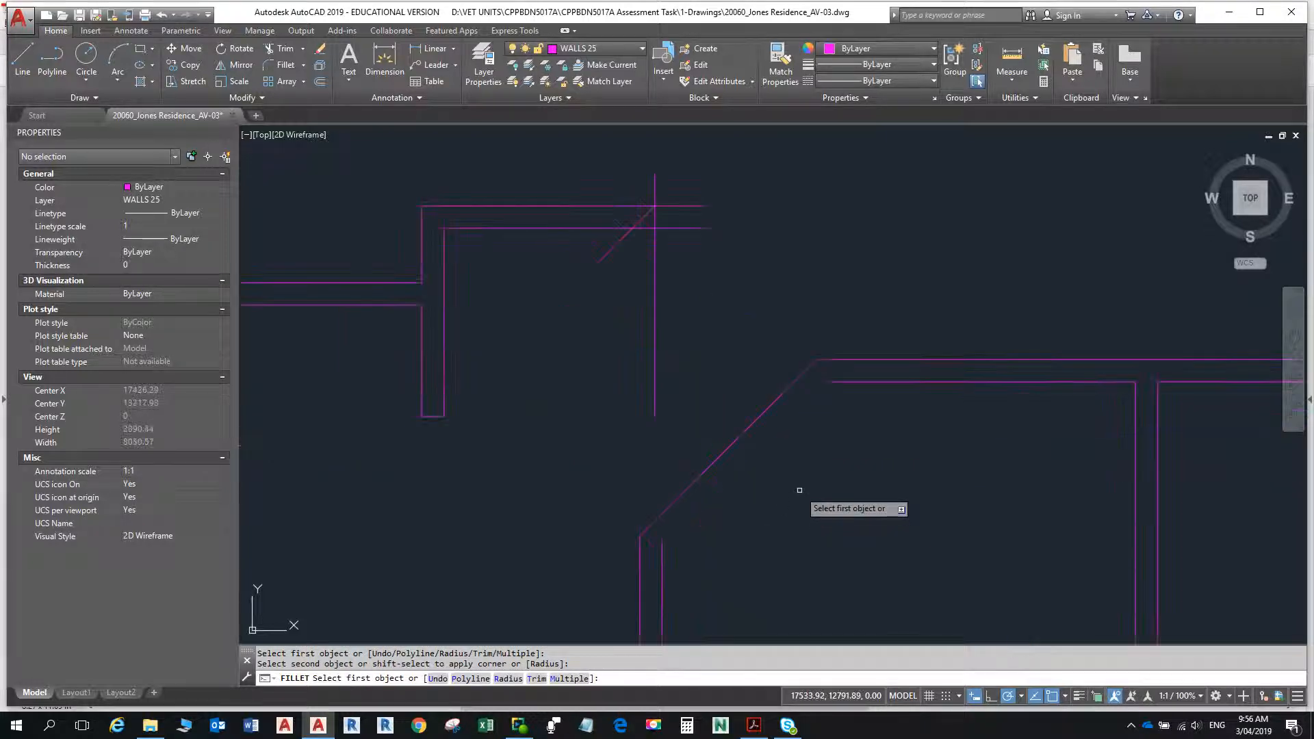
pyautogui.press('Escape')
# - Offset the small room's diagonal wall line 90 inwards to form the inner wall face
pyautogui.write('o')
pyautogui.press('Return')
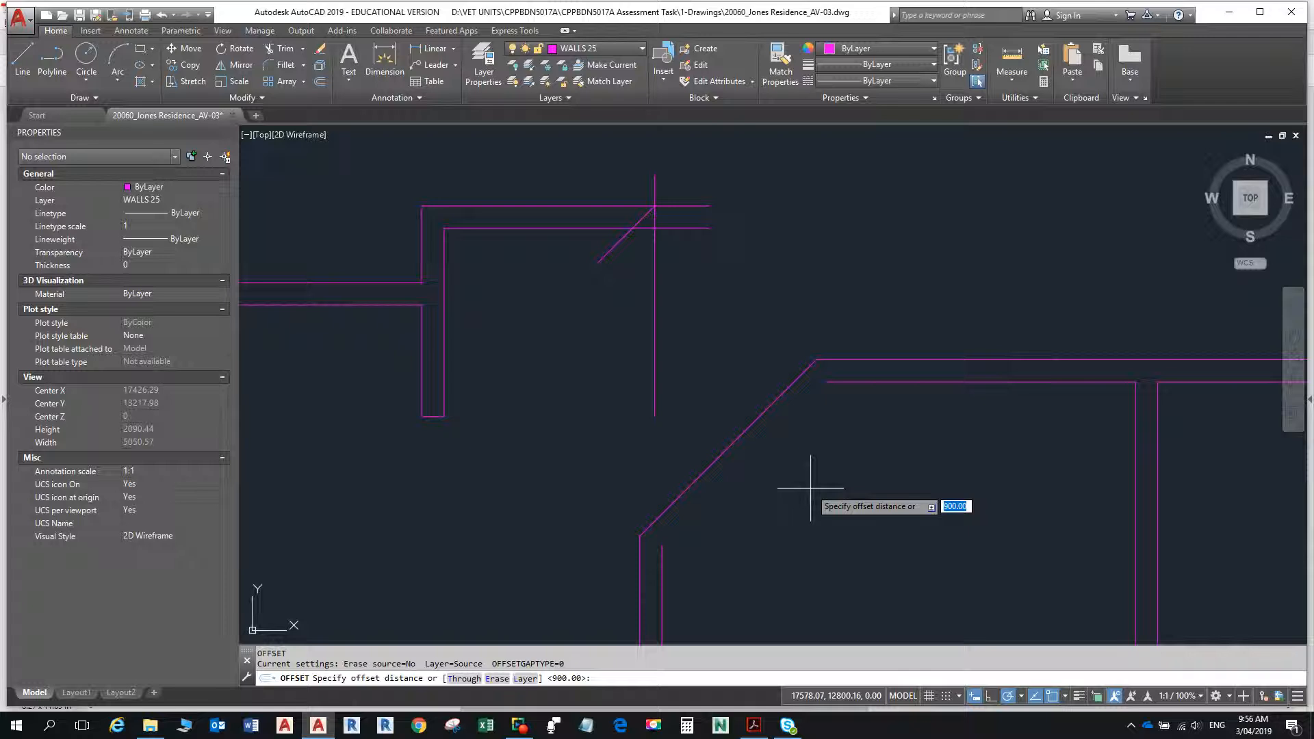
pyautogui.write('9')
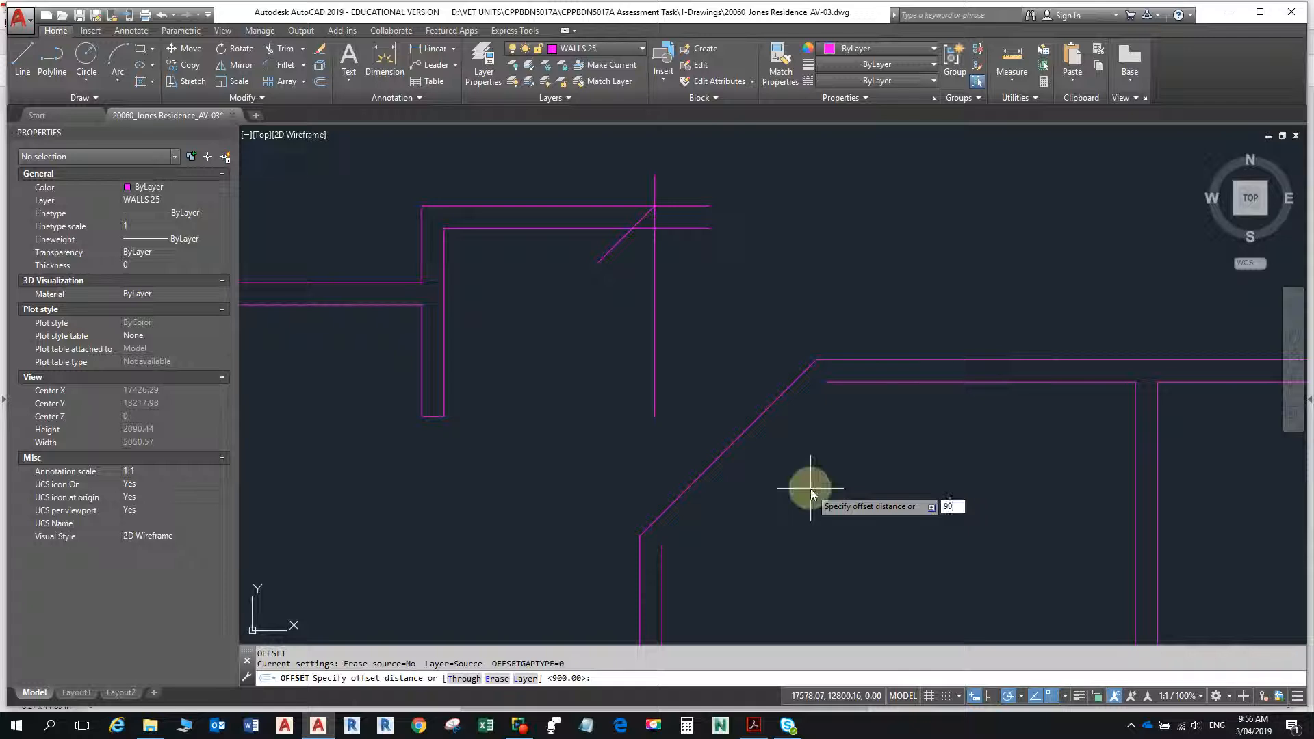
pyautogui.write('0')
pyautogui.press('Return')
pyautogui.click(764, 411)
pyautogui.click(810, 480)
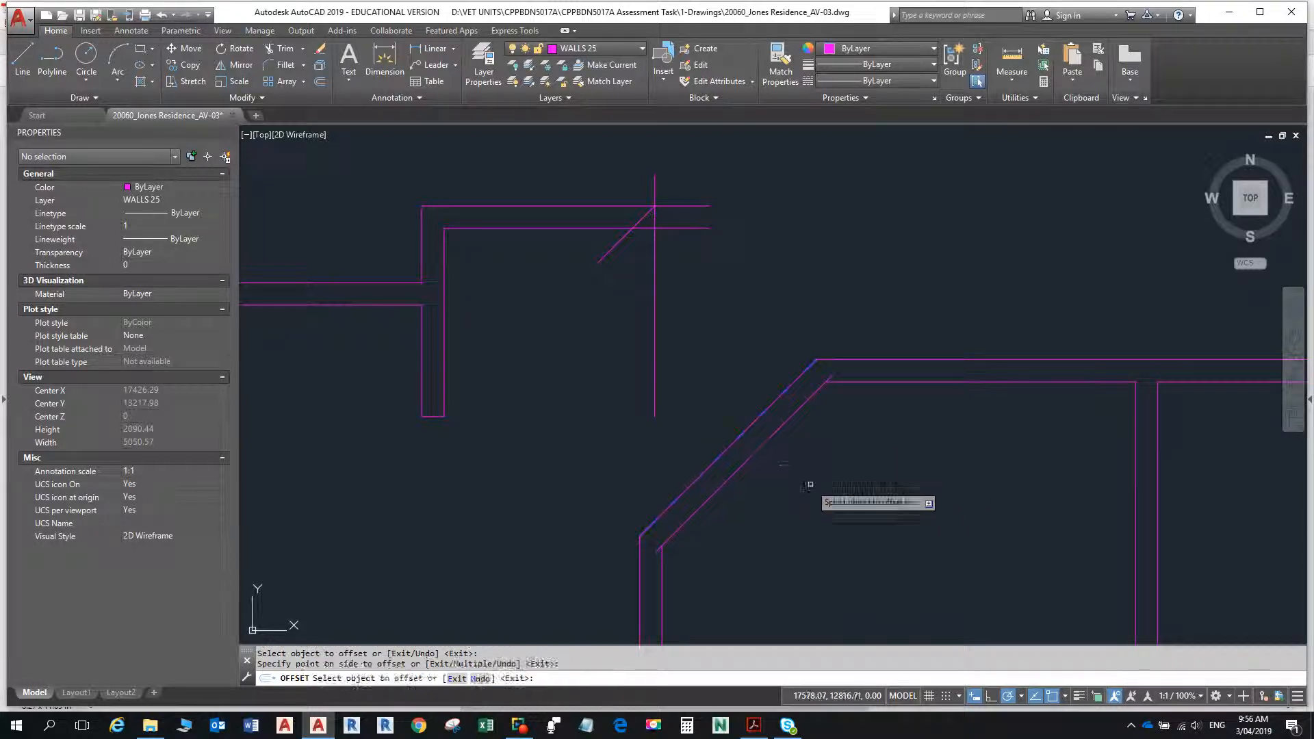
pyautogui.press('Escape')
# - Fillet the inner diagonal with zero radius to the small room's inner top wall line and inner west wall line
pyautogui.write('f')
pyautogui.press('Return')
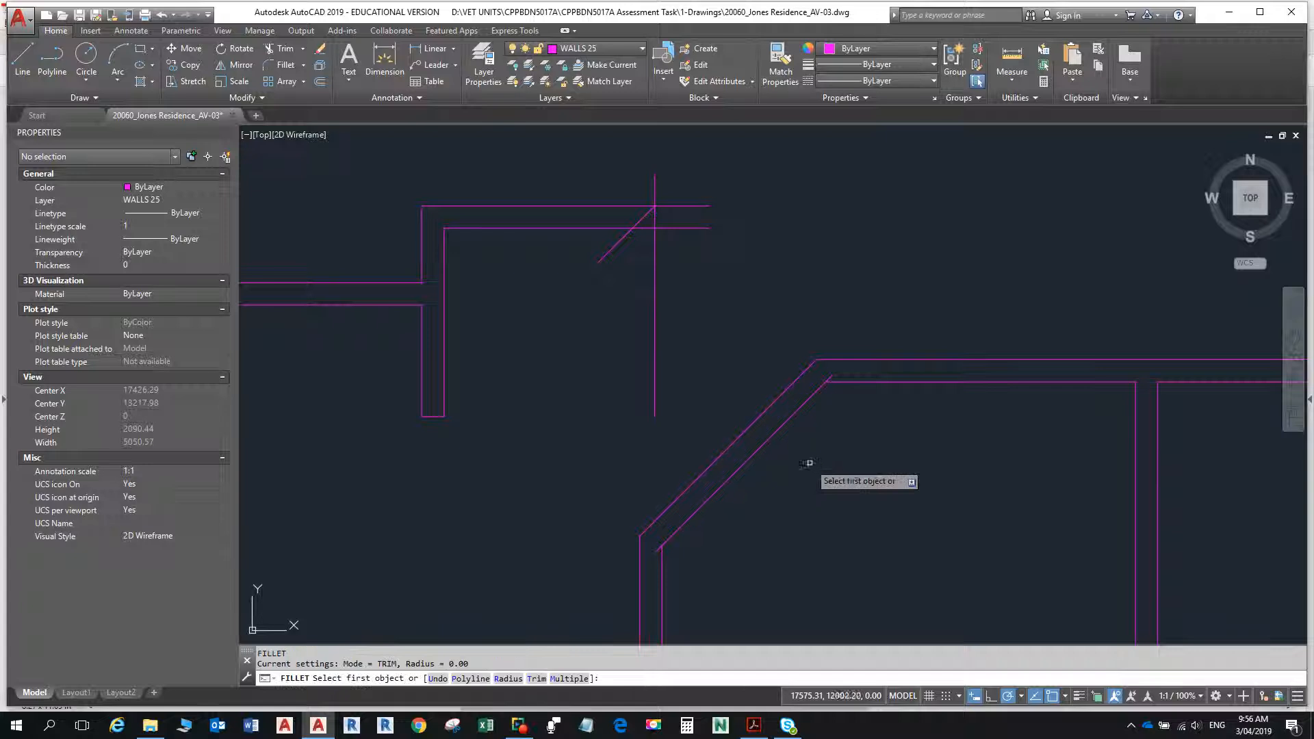
pyautogui.click(809, 398)
pyautogui.click(852, 382)
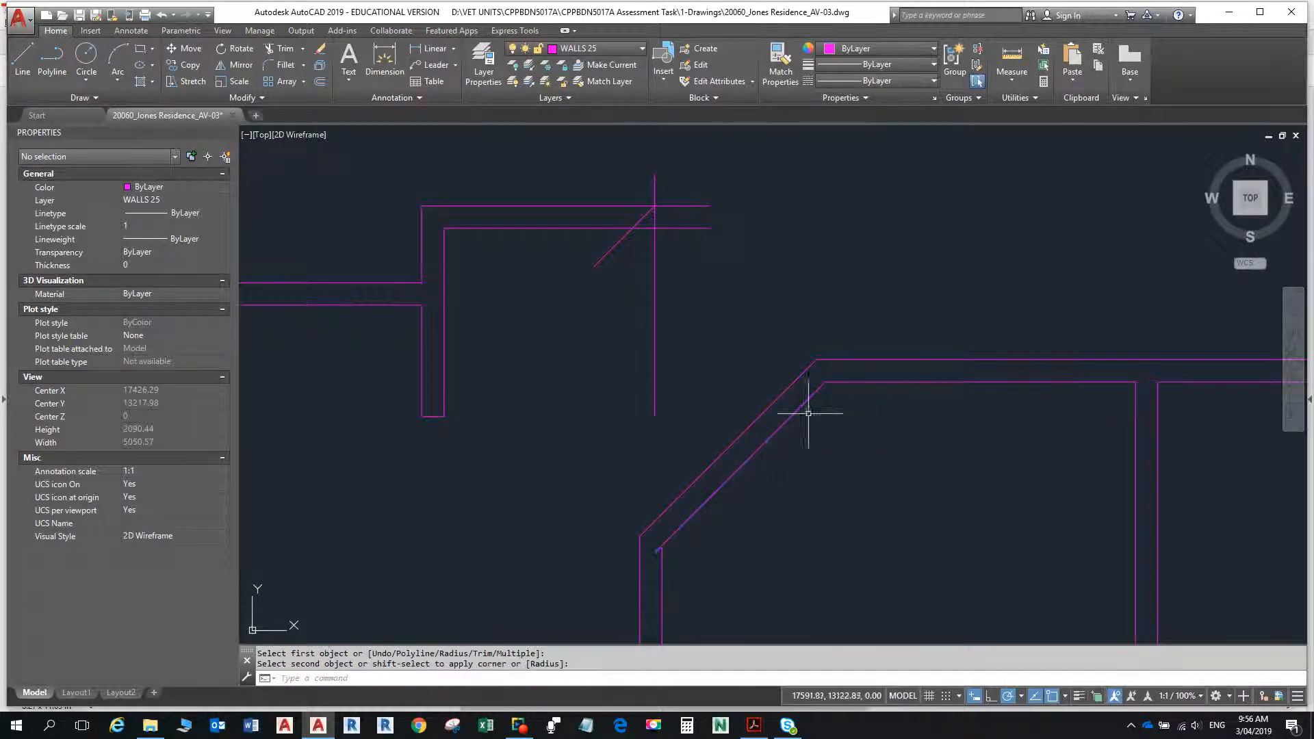
pyautogui.press('Return')
pyautogui.click(752, 464)
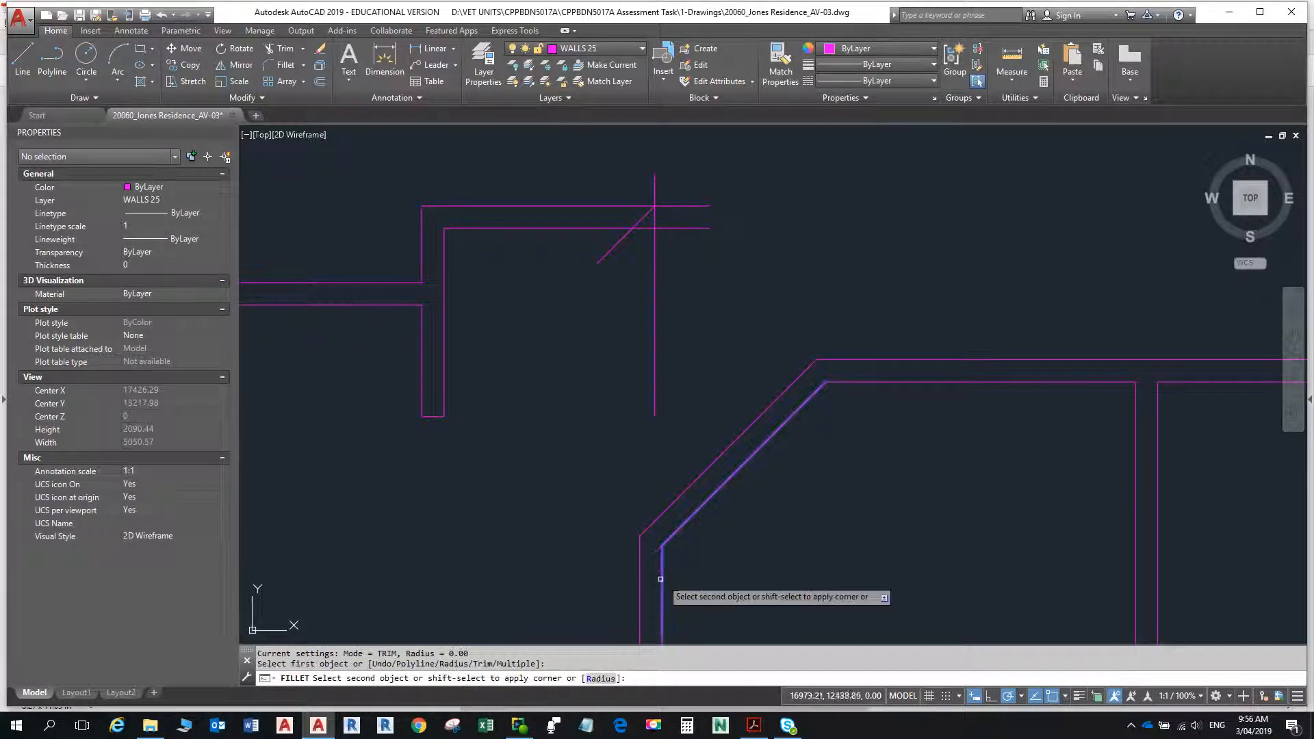
pyautogui.press('Escape')
pyautogui.press('Escape')
# - Fillet the short diagonal with both horizontal lines of the new top wall to close its east end at an angle
pyautogui.scroll(-5, 852, 540)
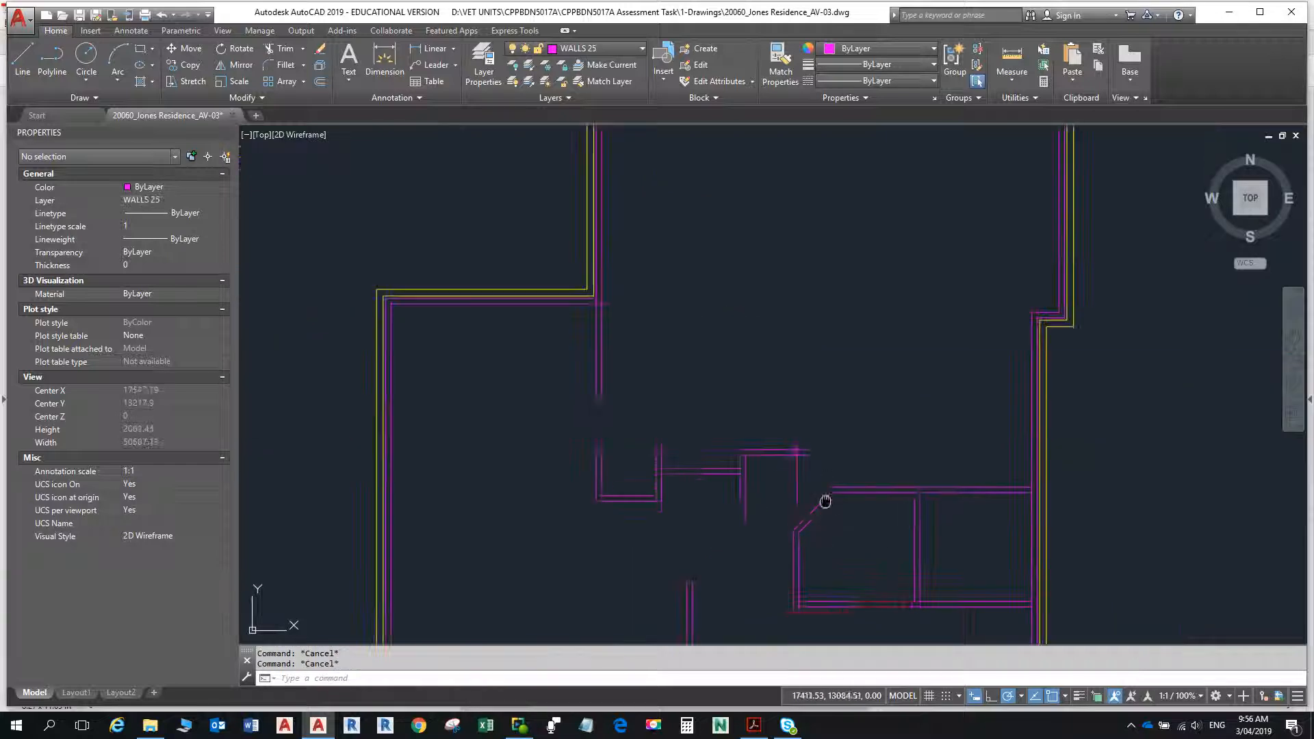
pyautogui.scroll(5, 780, 349)
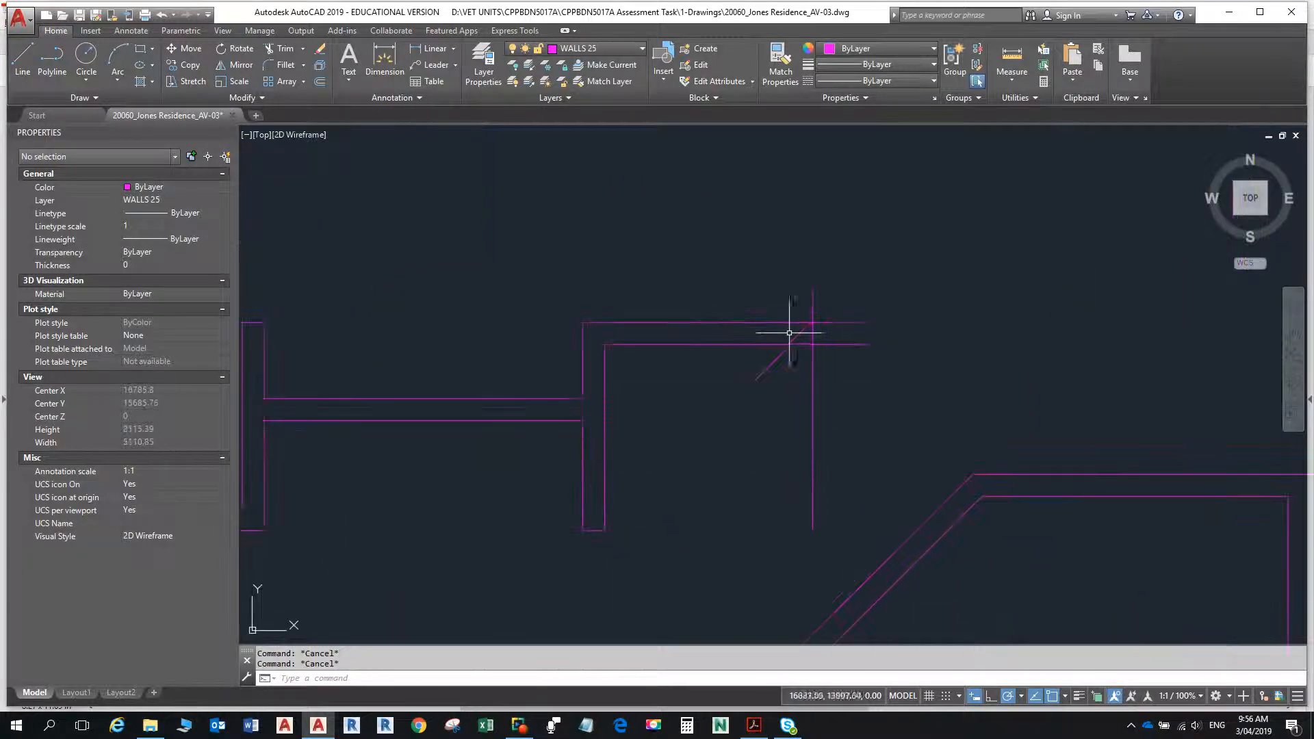
pyautogui.write('f')
pyautogui.press('Return')
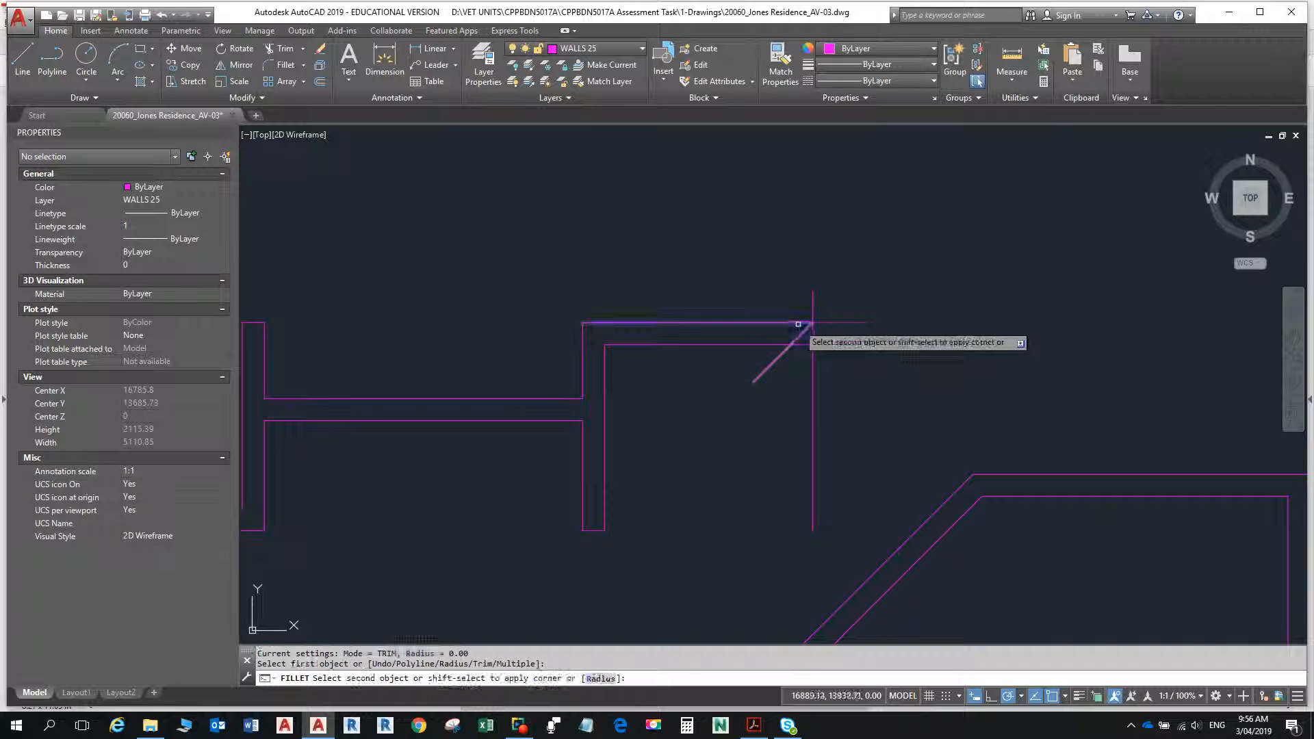
pyautogui.click(775, 361)
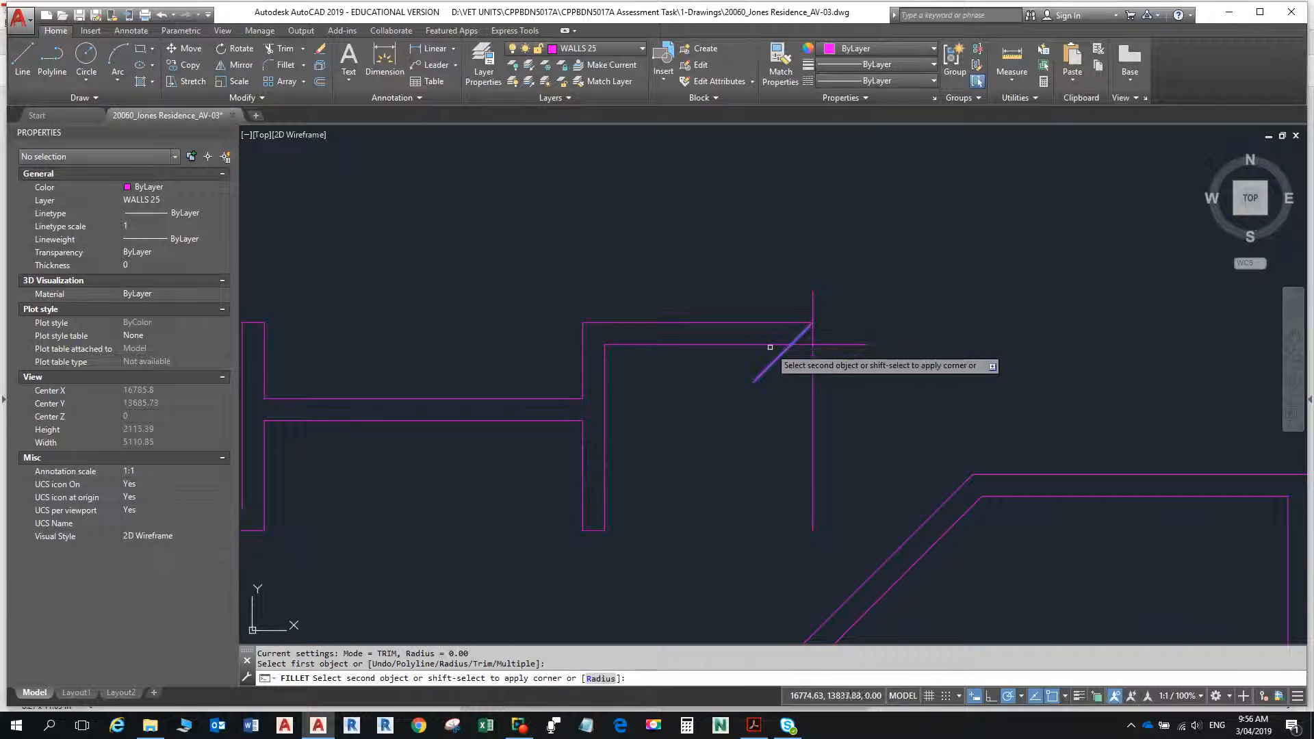
pyautogui.click(778, 349)
pyautogui.press('Escape')
# - Erase the vertical construction line at the angled east end of the top wall
pyautogui.click(831, 370)
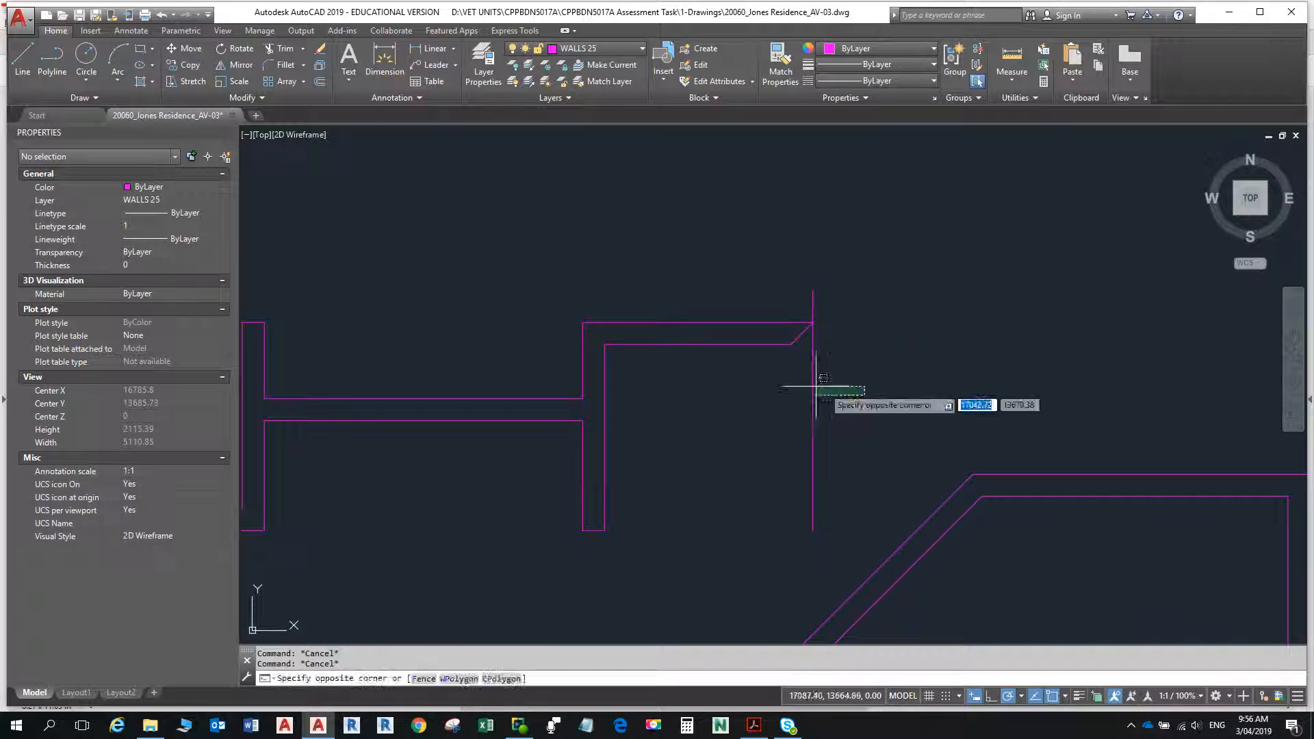
pyautogui.click(795, 380)
pyautogui.press('Delete')
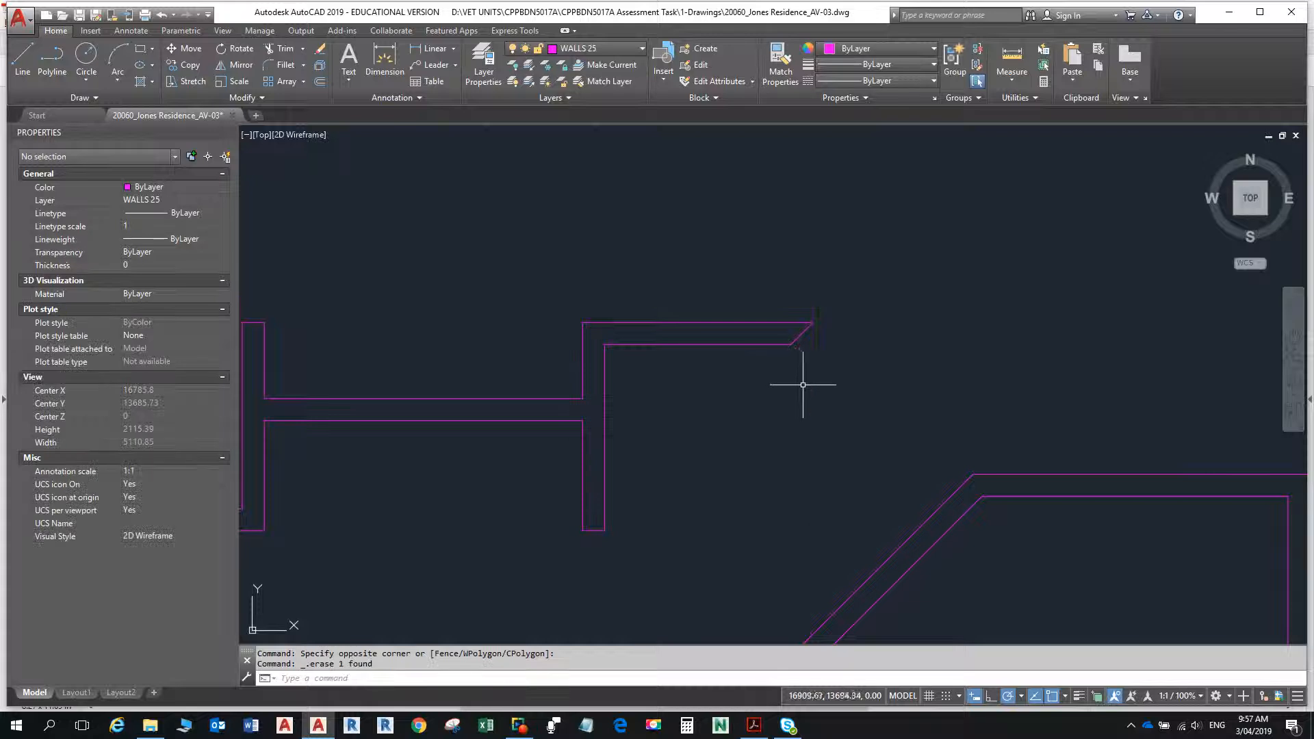
# - Trim the overlapping wall lines where the horizontal internal wall meets the vertical wall beside the exterior wall corner
pyautogui.scroll(-3, 800, 410)
pyautogui.scroll(6, 862, 463)
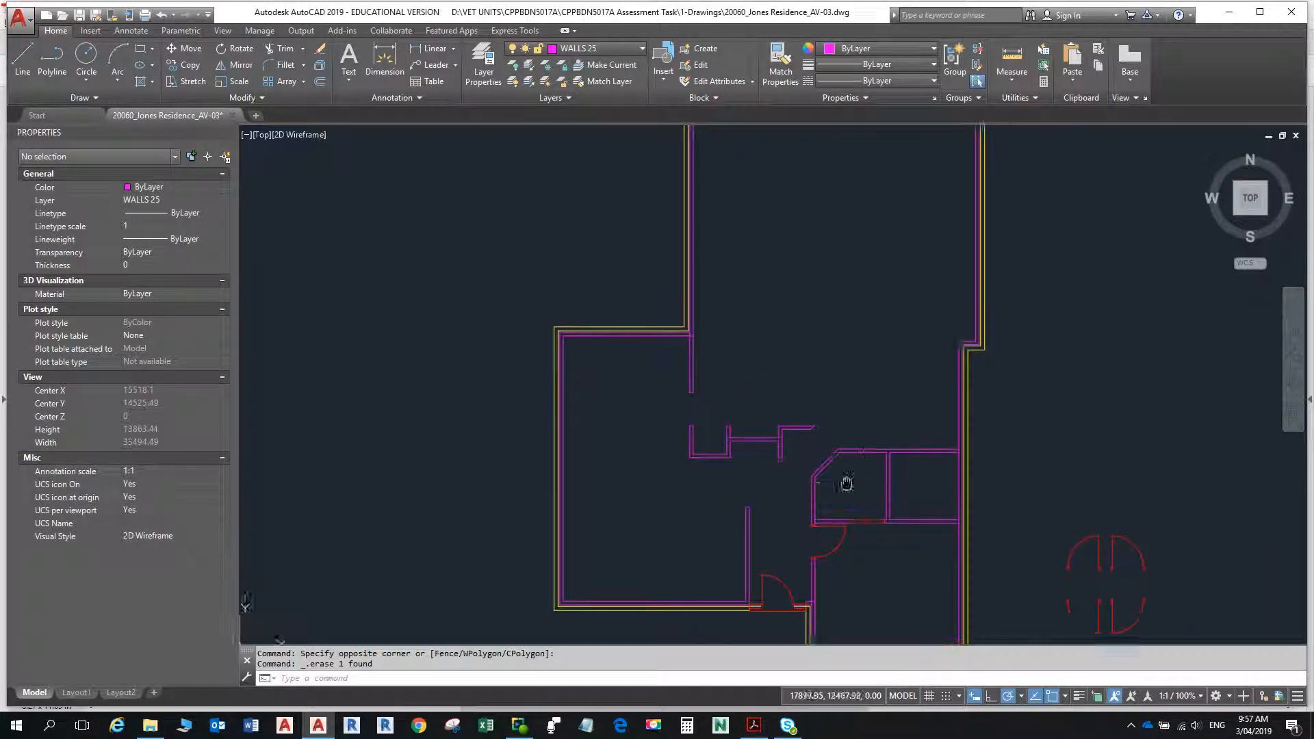
pyautogui.scroll(2, 603, 337)
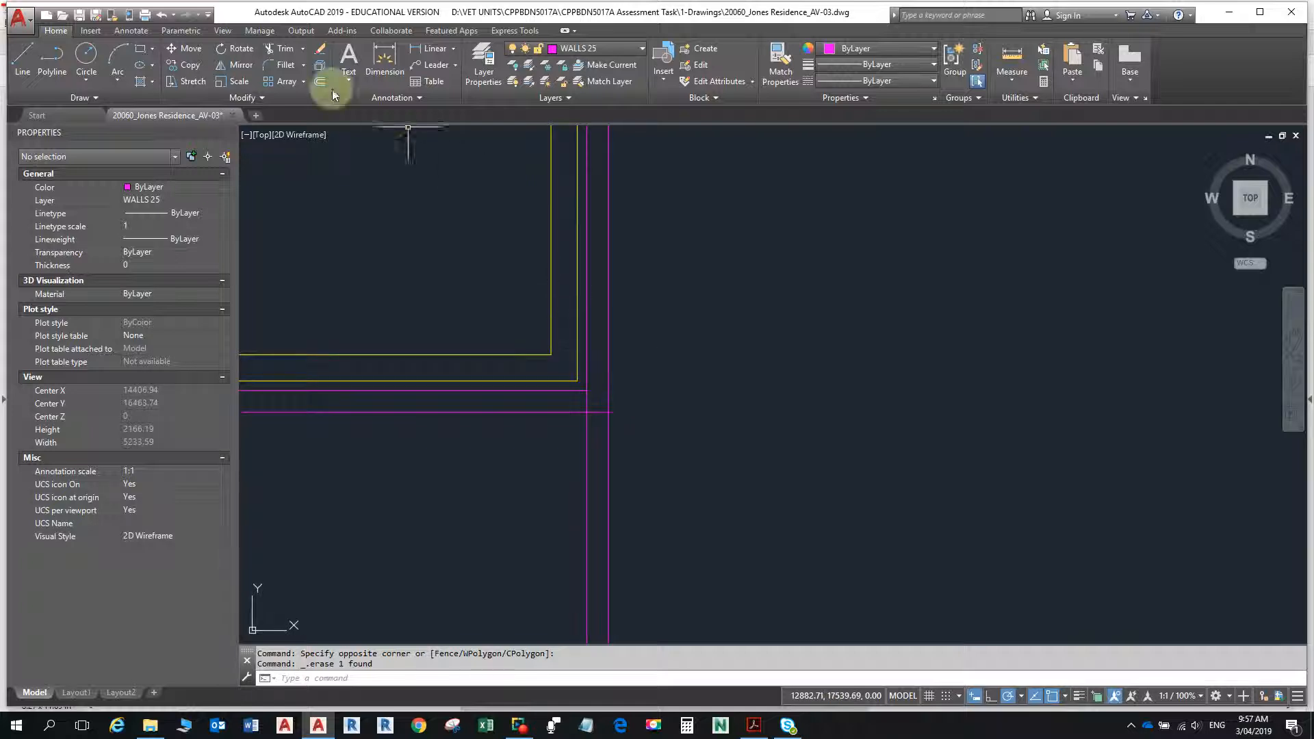
pyautogui.click(282, 49)
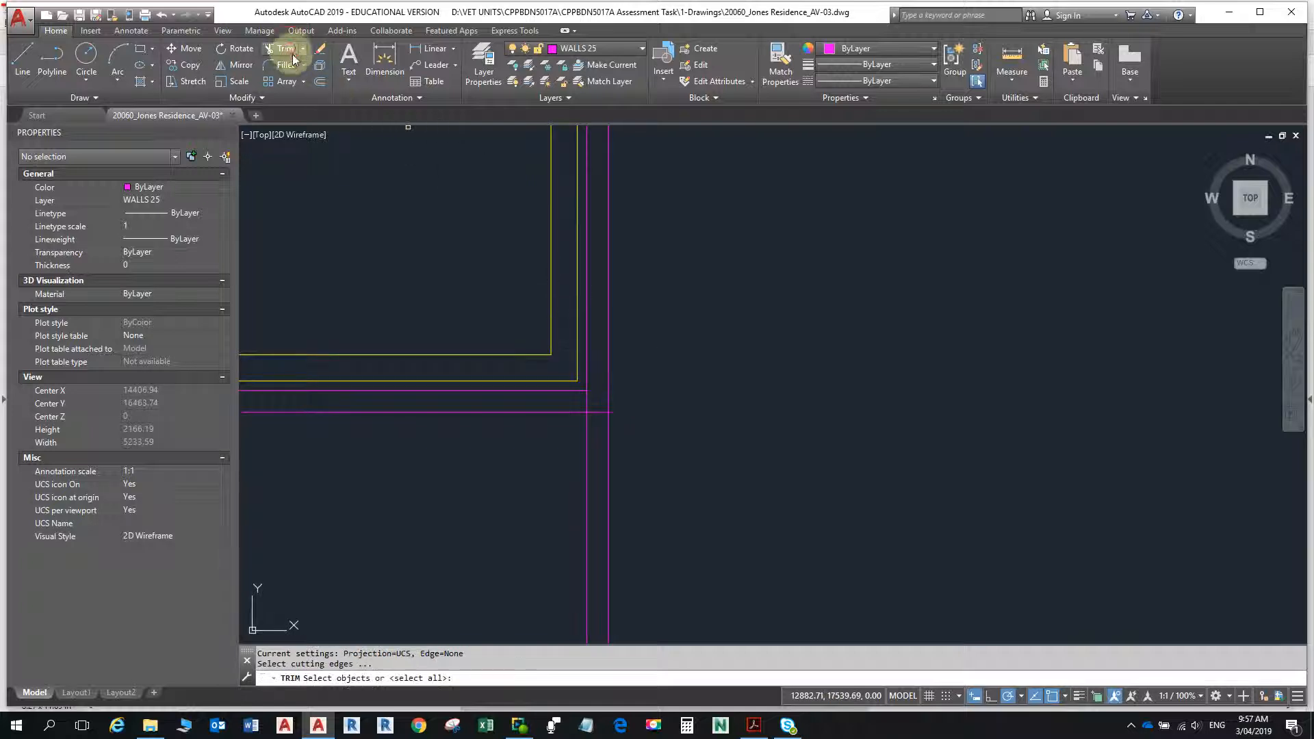
pyautogui.click(586, 402)
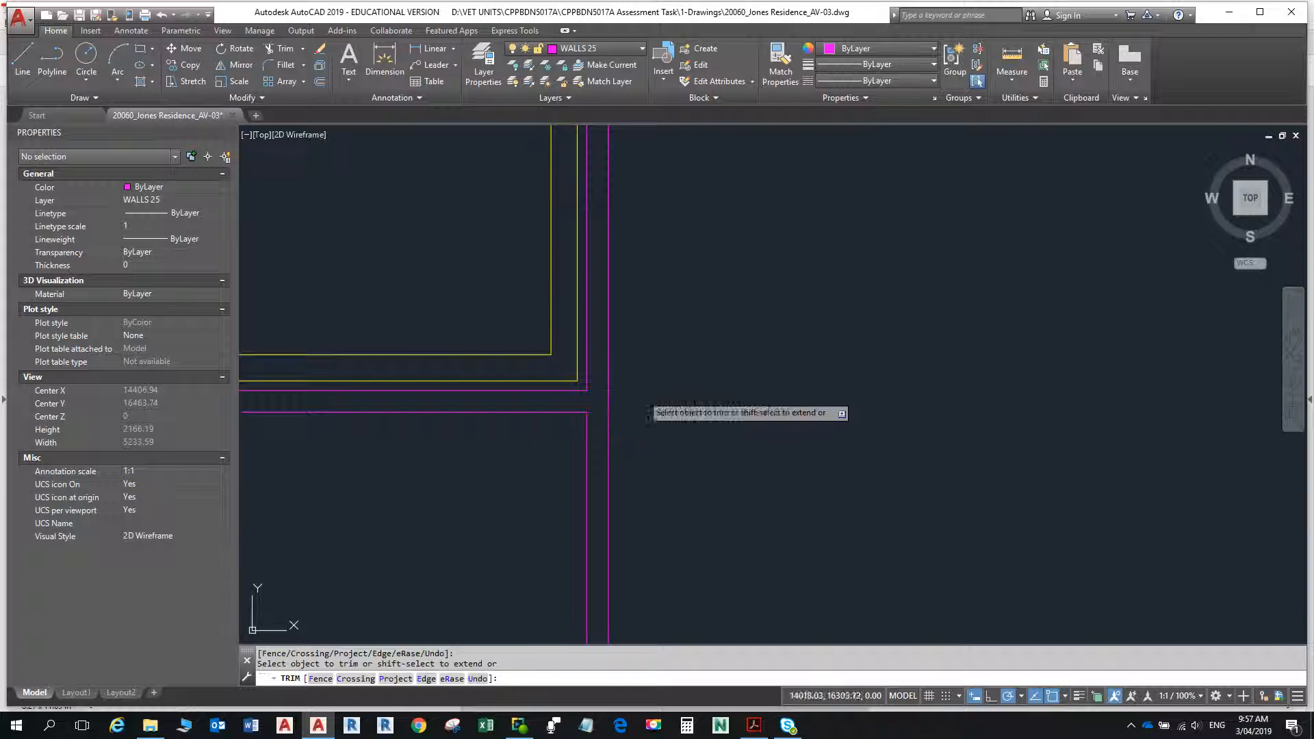
pyautogui.press('Escape')
# - Show the wider floor plan and save the drawing
pyautogui.scroll(-8, 849, 417)
pyautogui.moveTo(849, 417); pyautogui.dragTo(650, 346, button='middle')
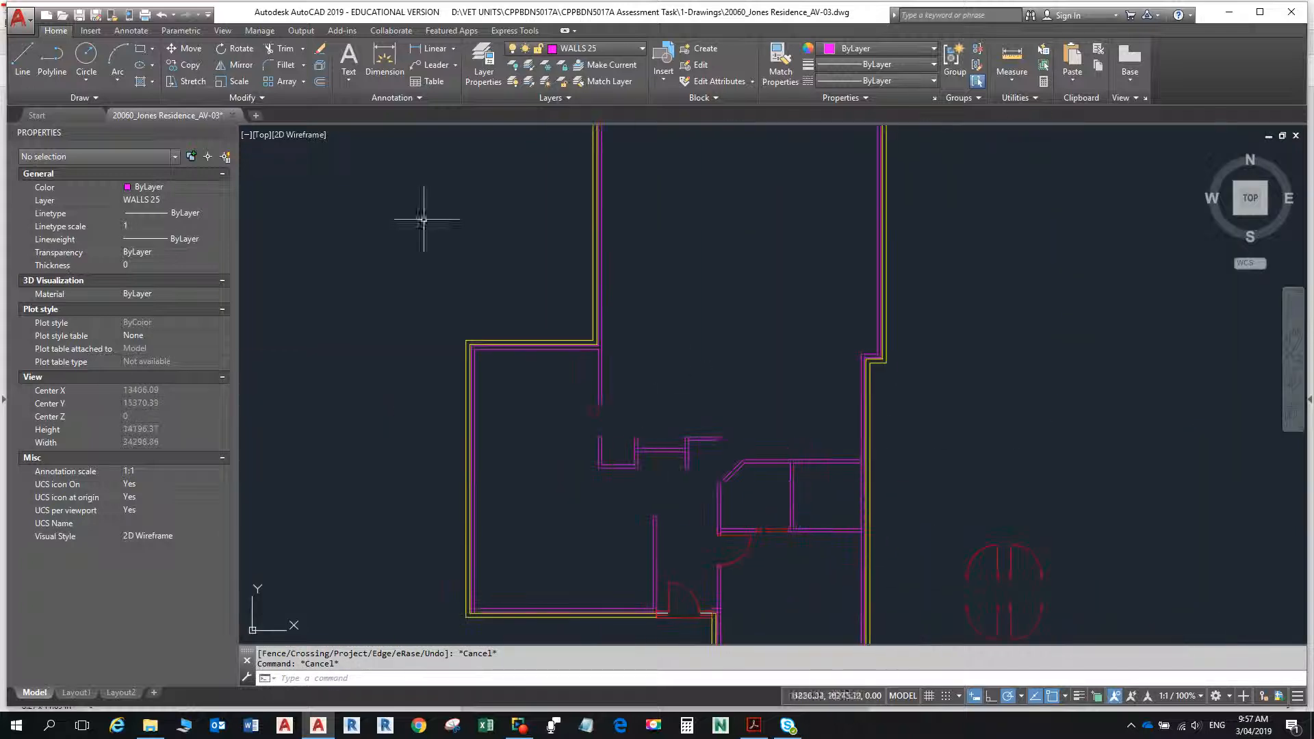
pyautogui.click(79, 14)
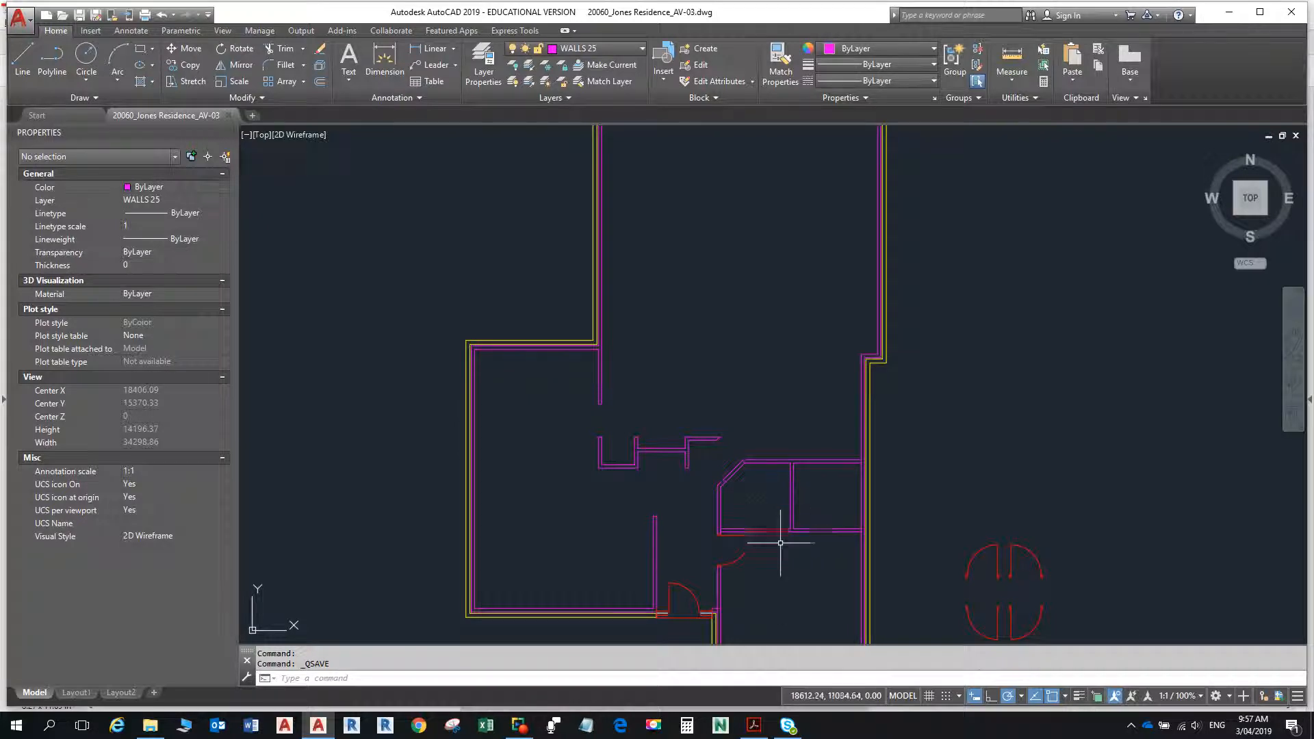
# - Open the Linetype Manager and review the loaded linetypes, highlighting ACAD_ISO11W100 and ACAD_ISO02W100
pyautogui.scroll(8, 784, 534)
pyautogui.moveTo(768, 499)
pyautogui.mouseDown(button='middle')
pyautogui.moveTo(792, 517)
pyautogui.moveTo(847, 484)
pyautogui.mouseUp(button='middle')
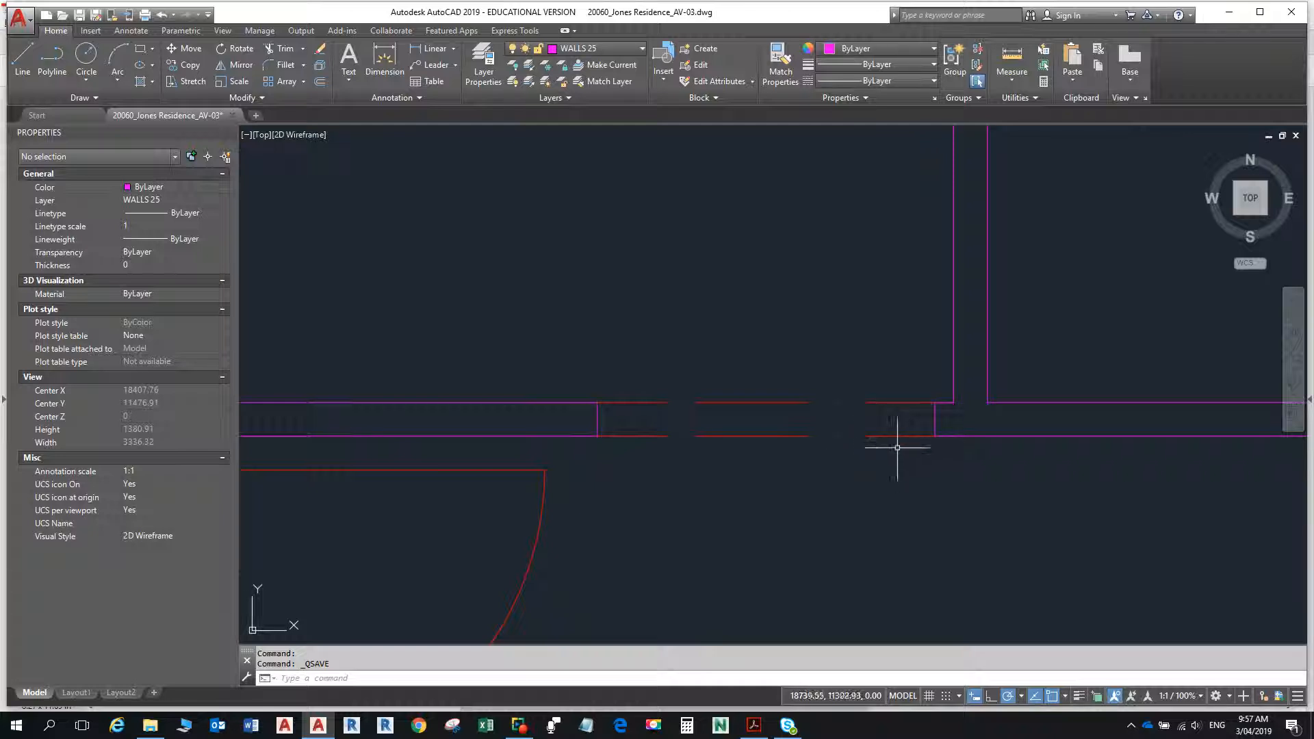
pyautogui.click(931, 81)
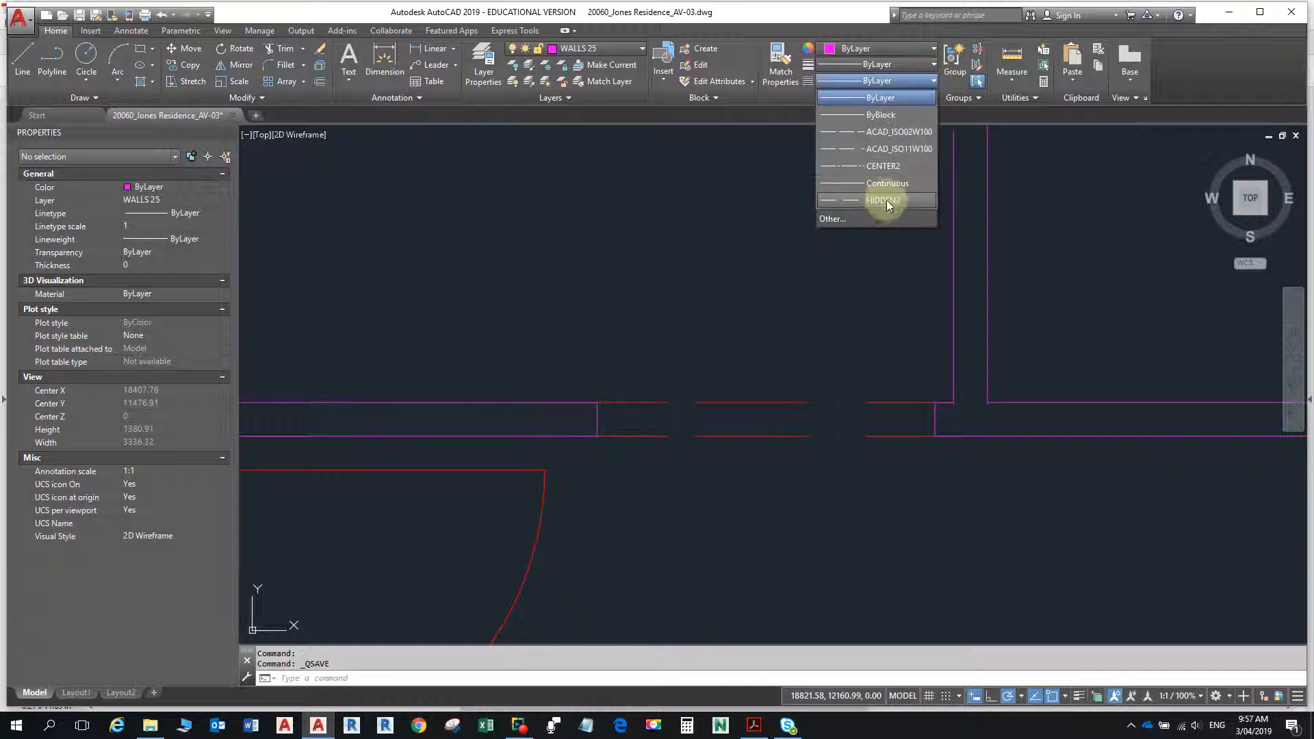
pyautogui.click(842, 220)
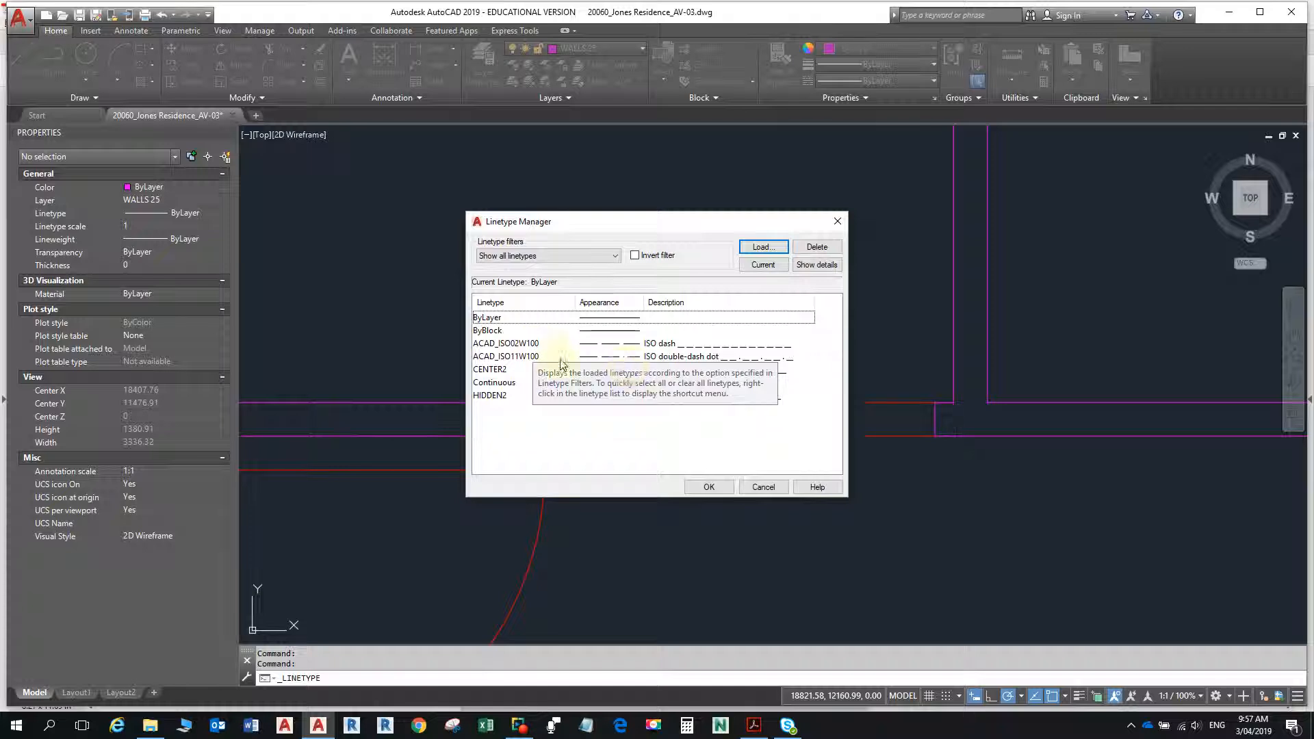
pyautogui.click(551, 357)
pyautogui.click(534, 345)
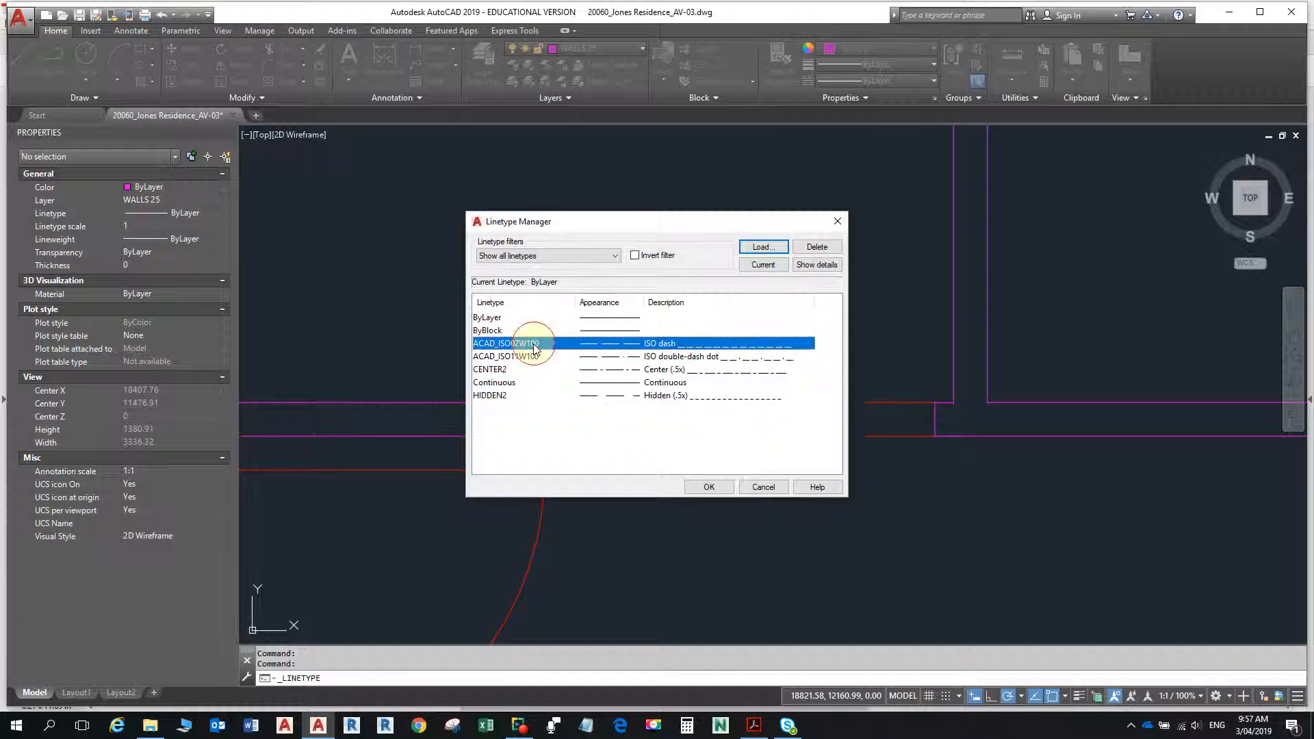
# - Open the list of loadable linetypes in acadiso.lin, highlight ACAD_ISO02W100 and look through the ISO patterns
pyautogui.click(761, 247)
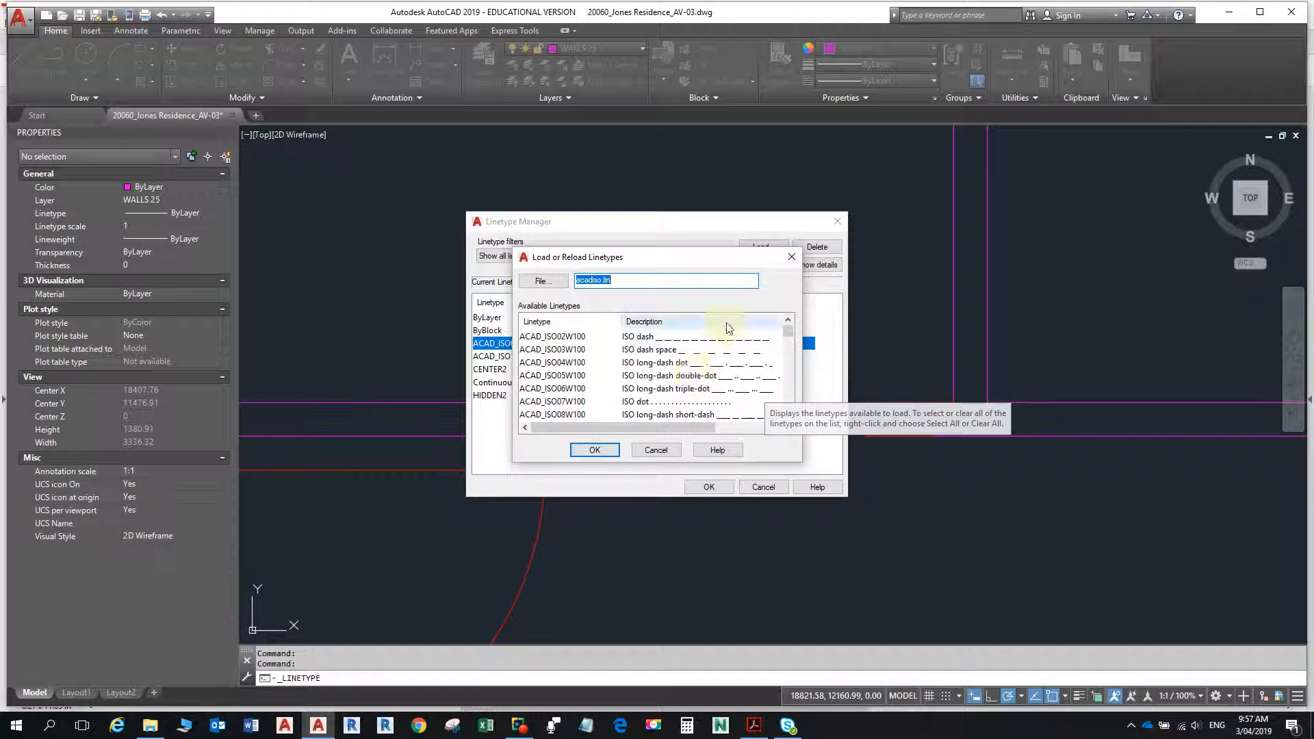
pyautogui.click(567, 338)
pyautogui.scroll(-2, 568, 346)
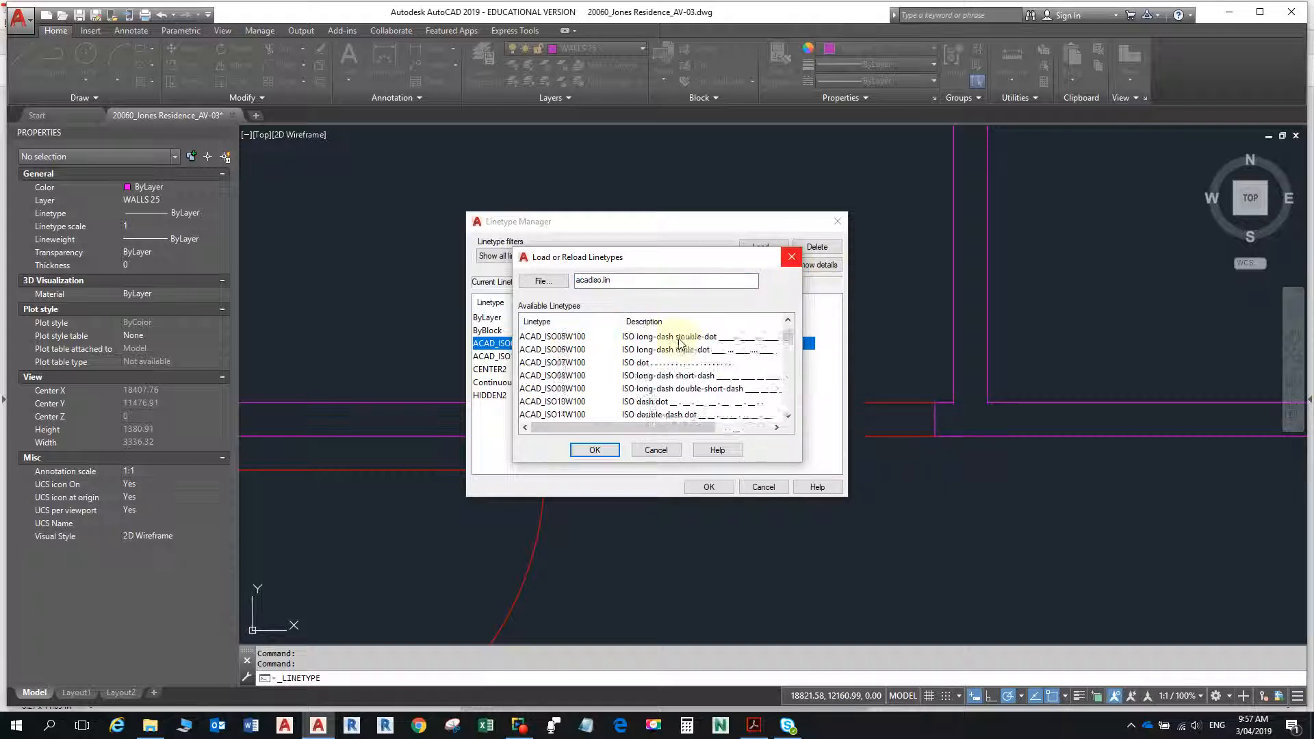
pyautogui.scroll(2, 675, 342)
pyautogui.scroll(-1, 675, 352)
pyautogui.scroll(1, 675, 361)
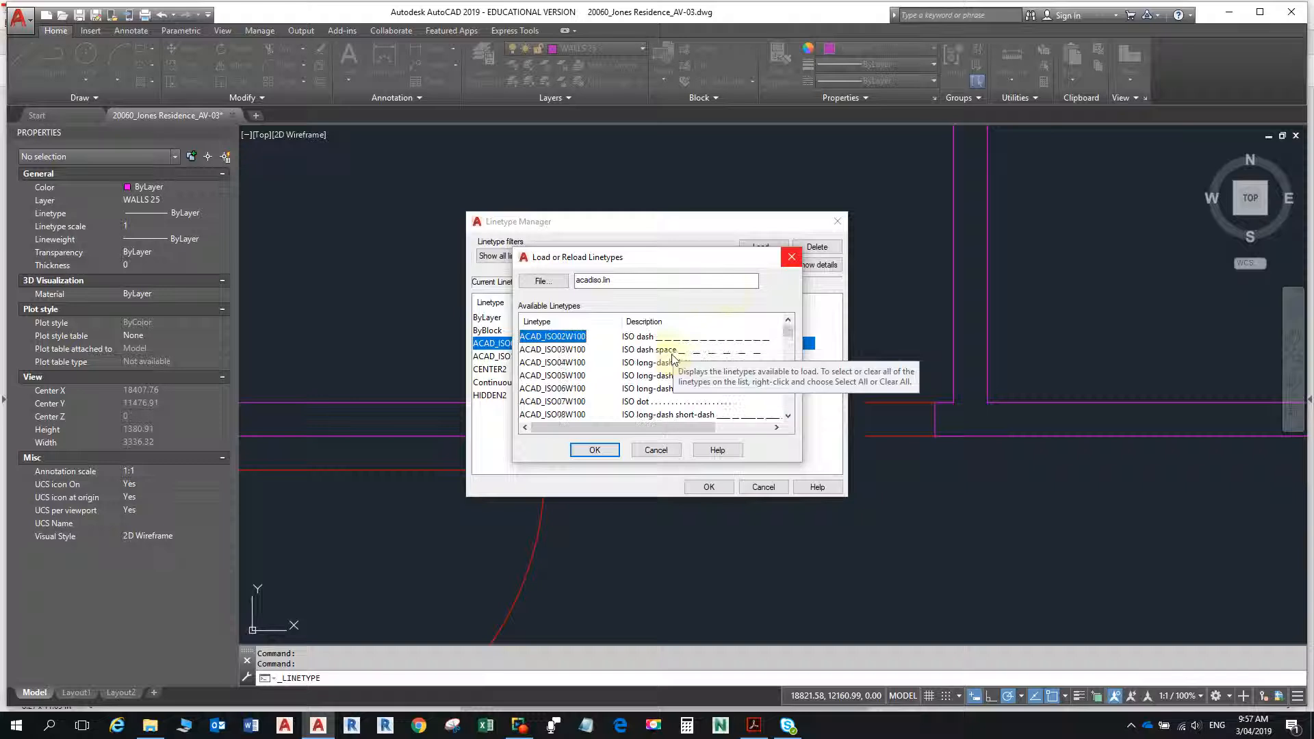
# - Close the linetype dialogs and change the two red door lines in the wall opening to linetype ACAD_ISO02W100
pyautogui.click(798, 260)
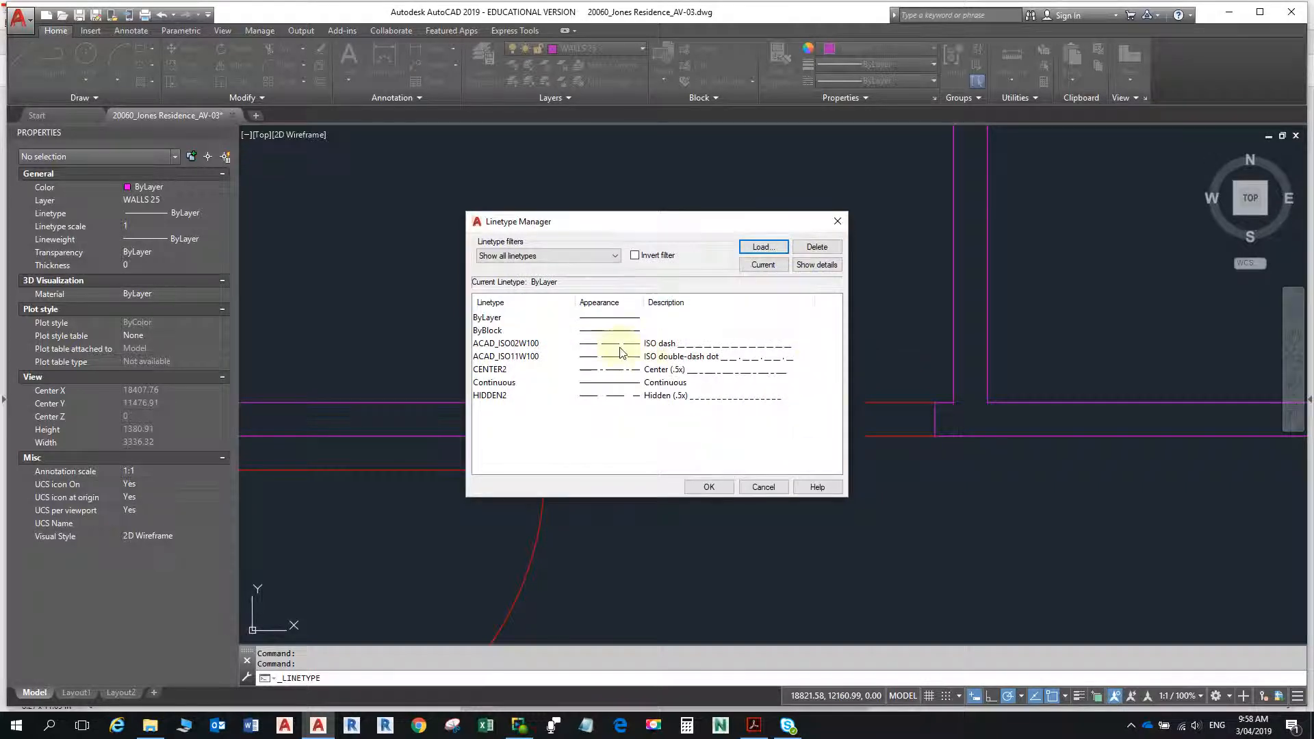
pyautogui.click(838, 221)
pyautogui.click(800, 361)
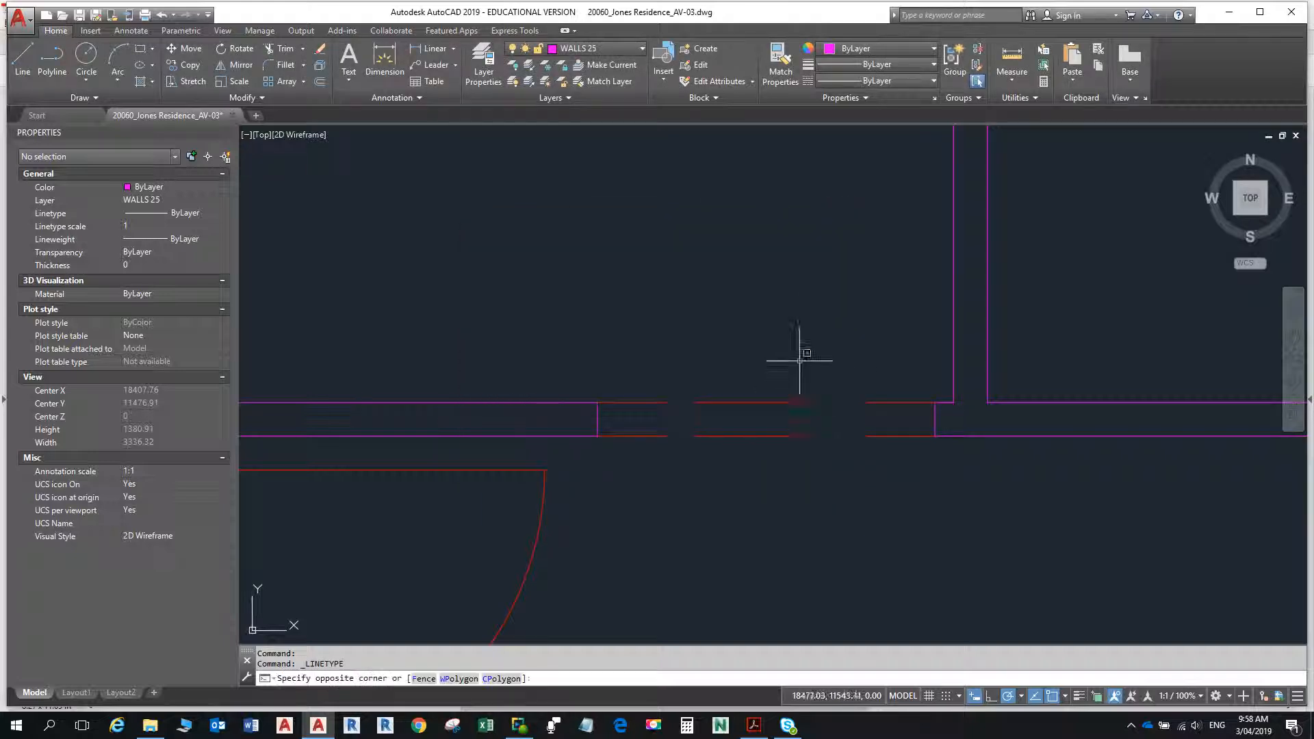
pyautogui.click(693, 460)
pyautogui.click(902, 82)
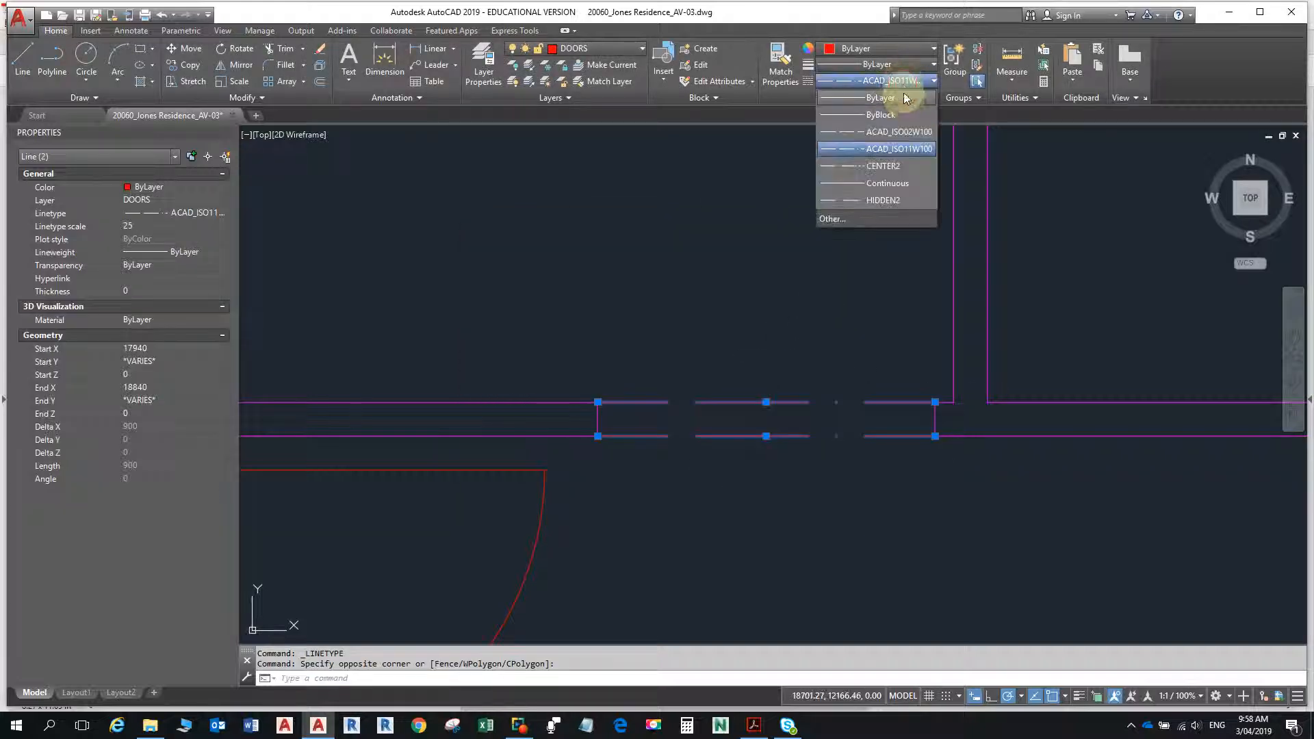
pyautogui.click(907, 132)
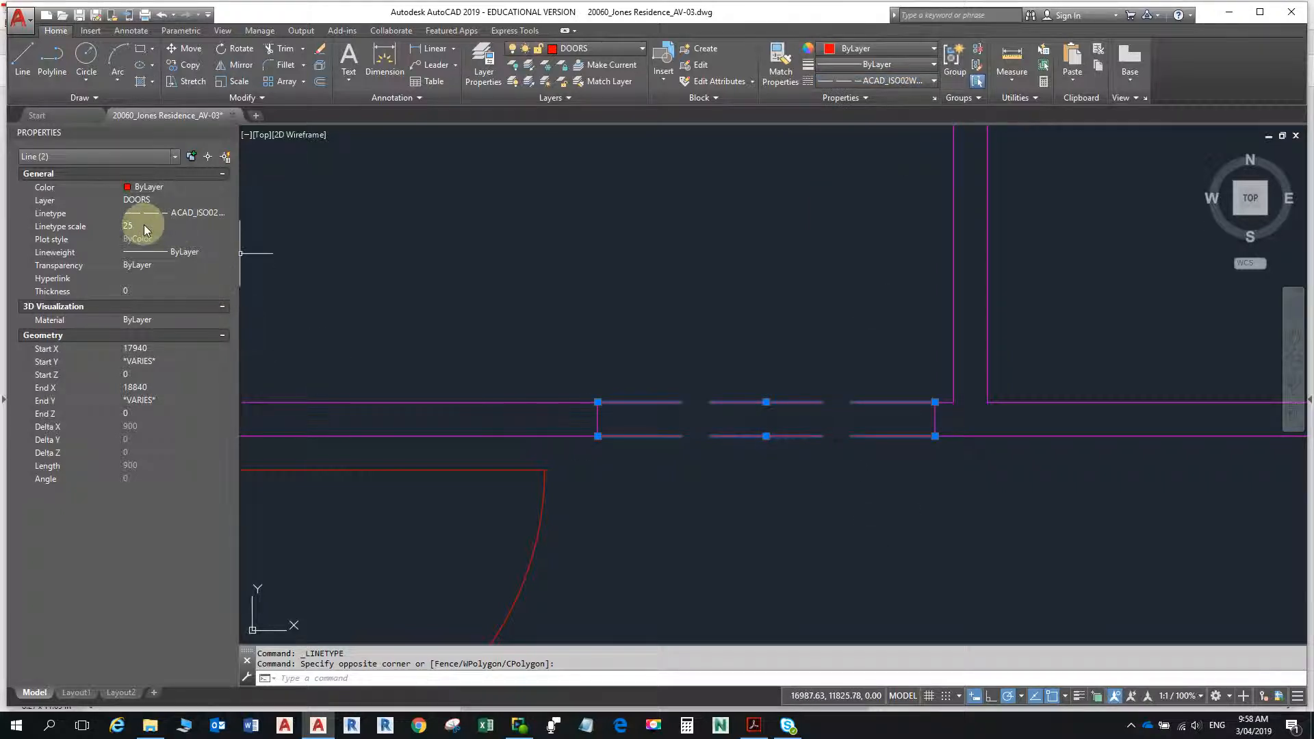
pyautogui.press('Escape')
pyautogui.press('Escape')
# - Switch to the floor plan PDF in Acrobat Reader and examine the dashed wall's dimensions and the HIDDEN2 linetype note
pyautogui.scroll(-3, 837, 423)
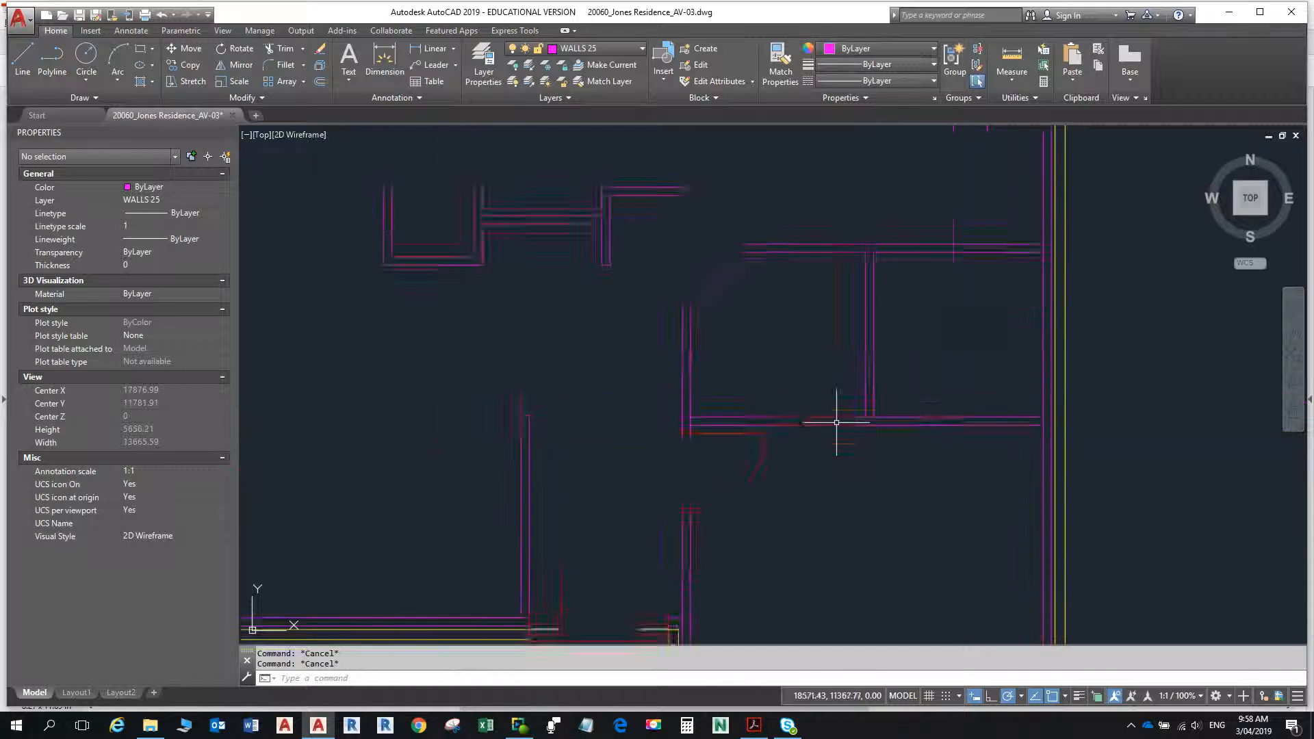
pyautogui.moveTo(837, 423); pyautogui.dragTo(786, 464, button='middle')
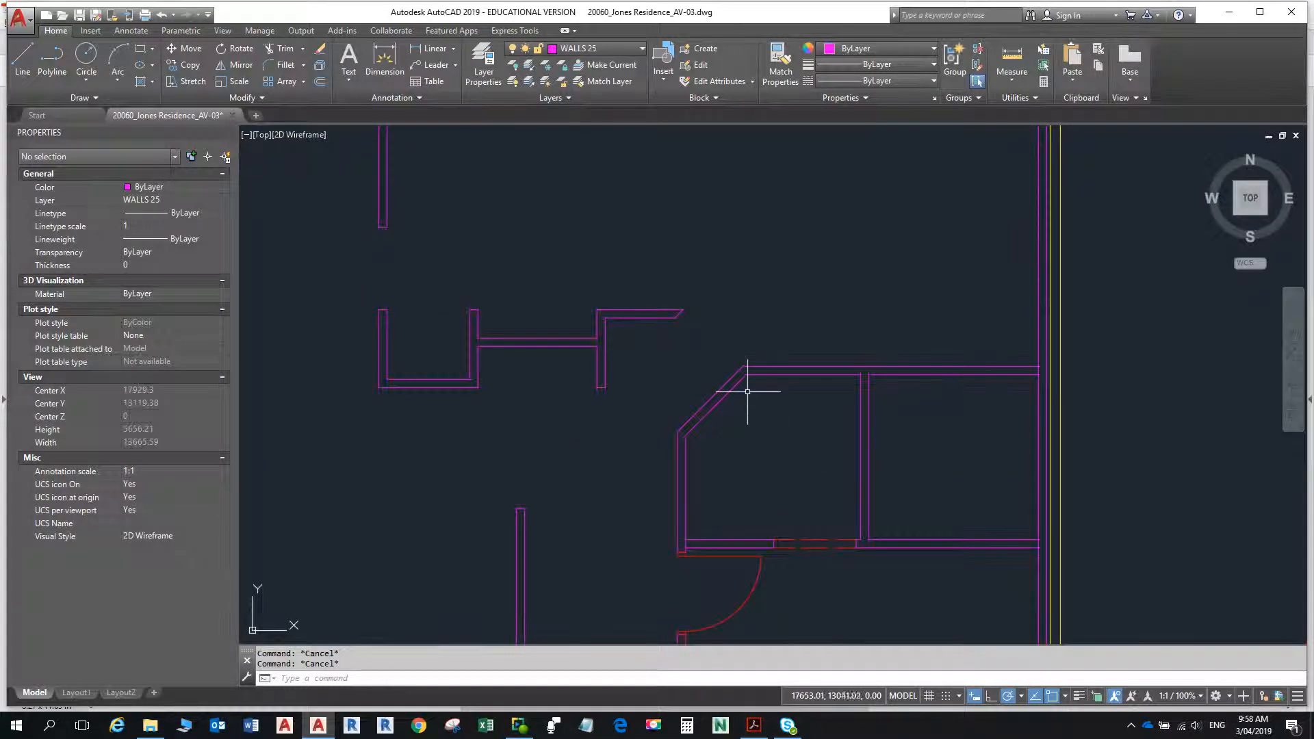
pyautogui.moveTo(748, 391); pyautogui.dragTo(746, 499, button='middle')
pyautogui.scroll(-2, 745, 445)
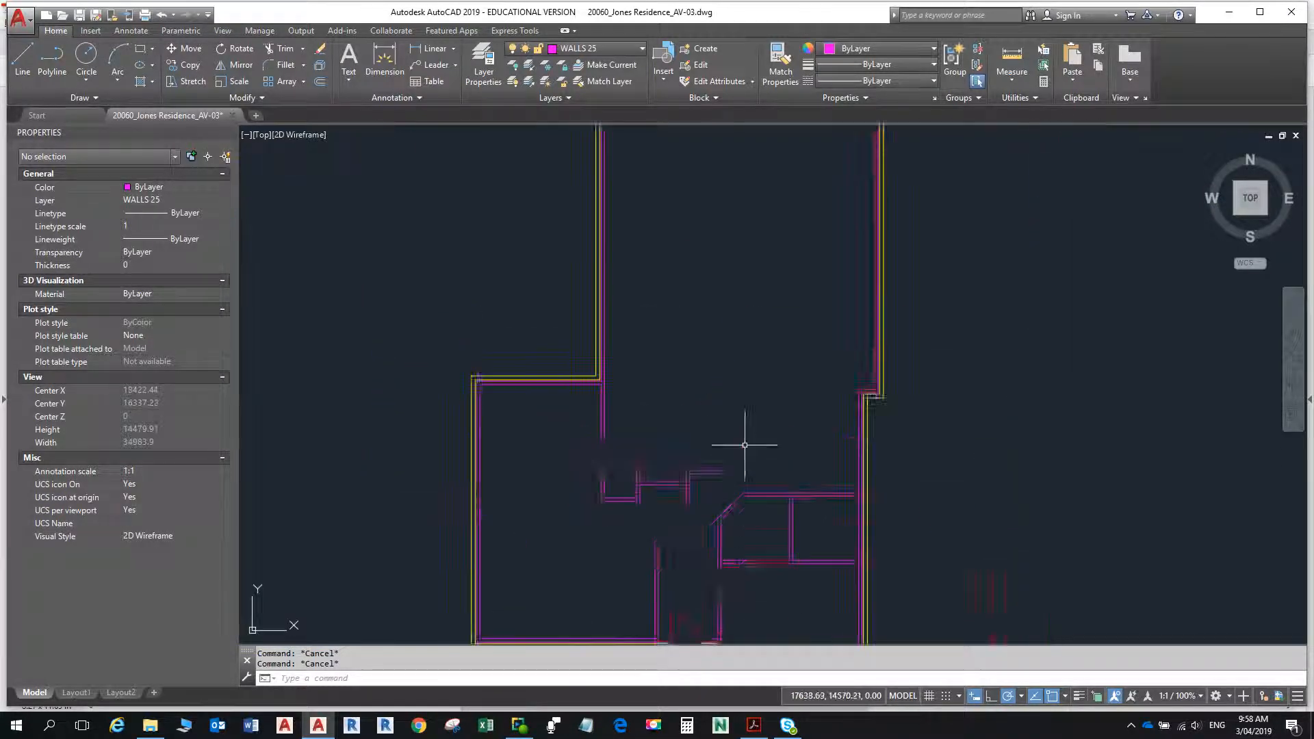
pyautogui.moveTo(745, 445); pyautogui.dragTo(684, 484, button='middle')
pyautogui.hotkey('alt', 'Tab')
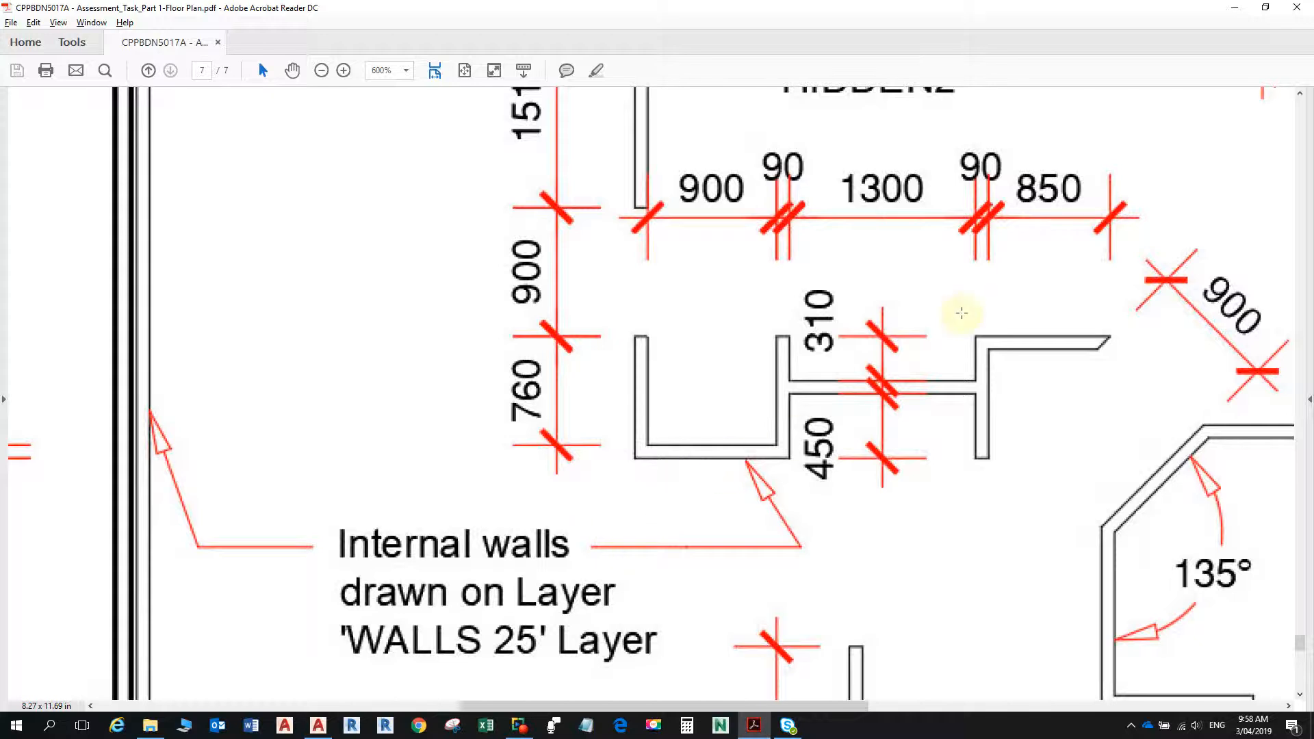
pyautogui.scroll(5, 954, 315)
pyautogui.scroll(2, 944, 332)
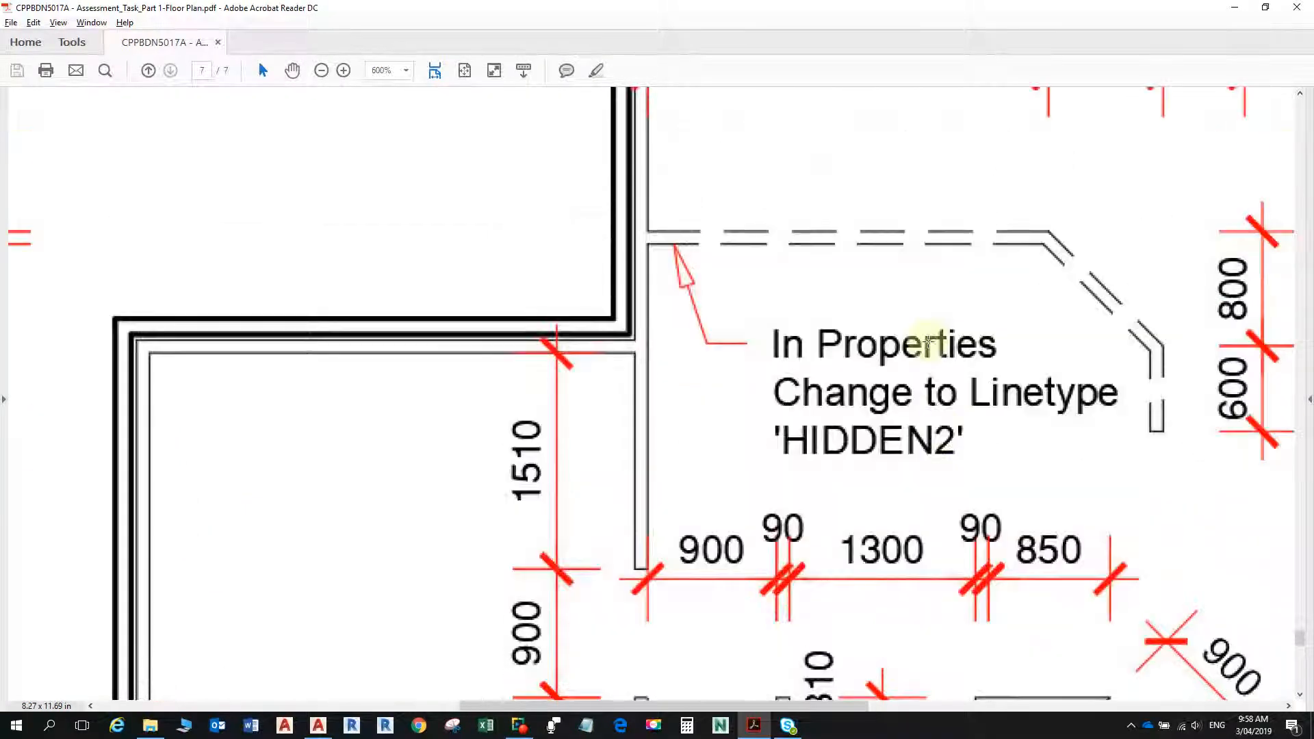
pyautogui.keyDown('ctrl'); pyautogui.scroll(-1, 927, 339); pyautogui.keyUp('ctrl')
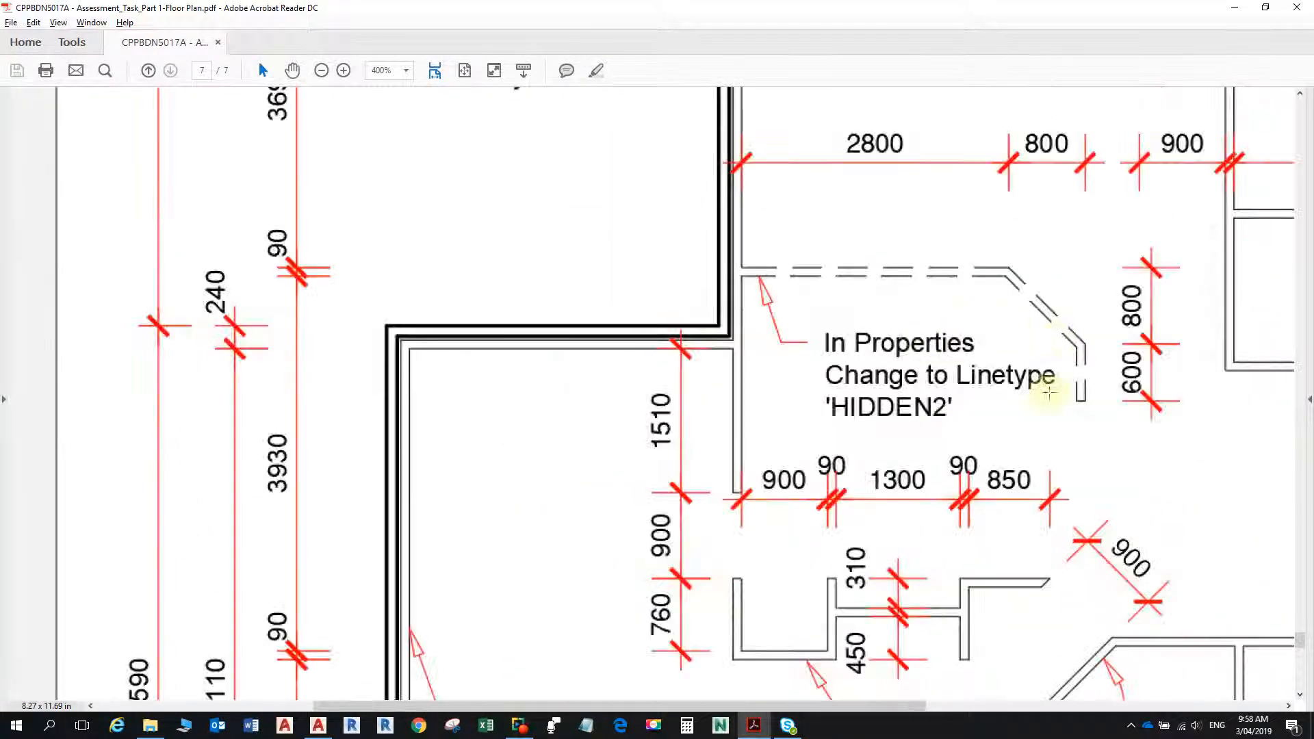
pyautogui.scroll(-1, 1044, 395)
pyautogui.keyDown('ctrl'); pyautogui.scroll(-2, 1047, 390); pyautogui.keyUp('ctrl')
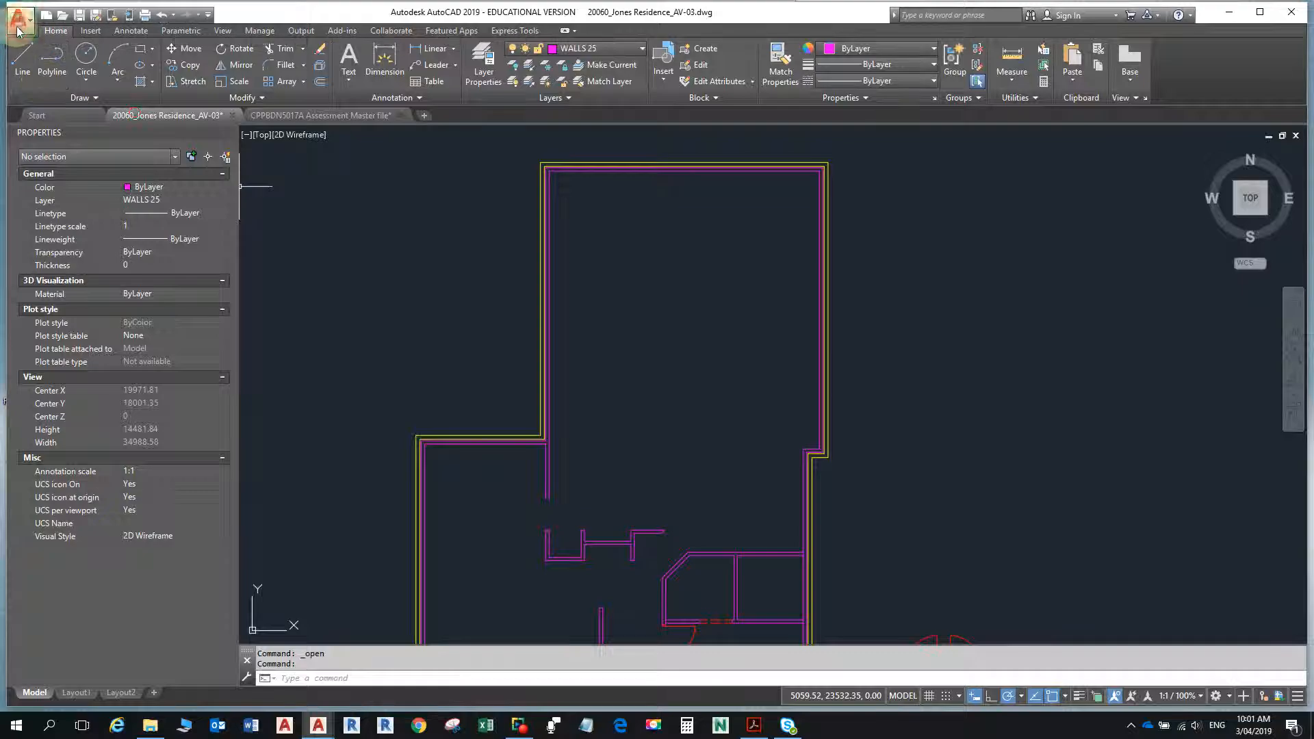
# - Set the crosshair size to 100 in the display options and apply it to the drawing
pyautogui.click(18, 27)
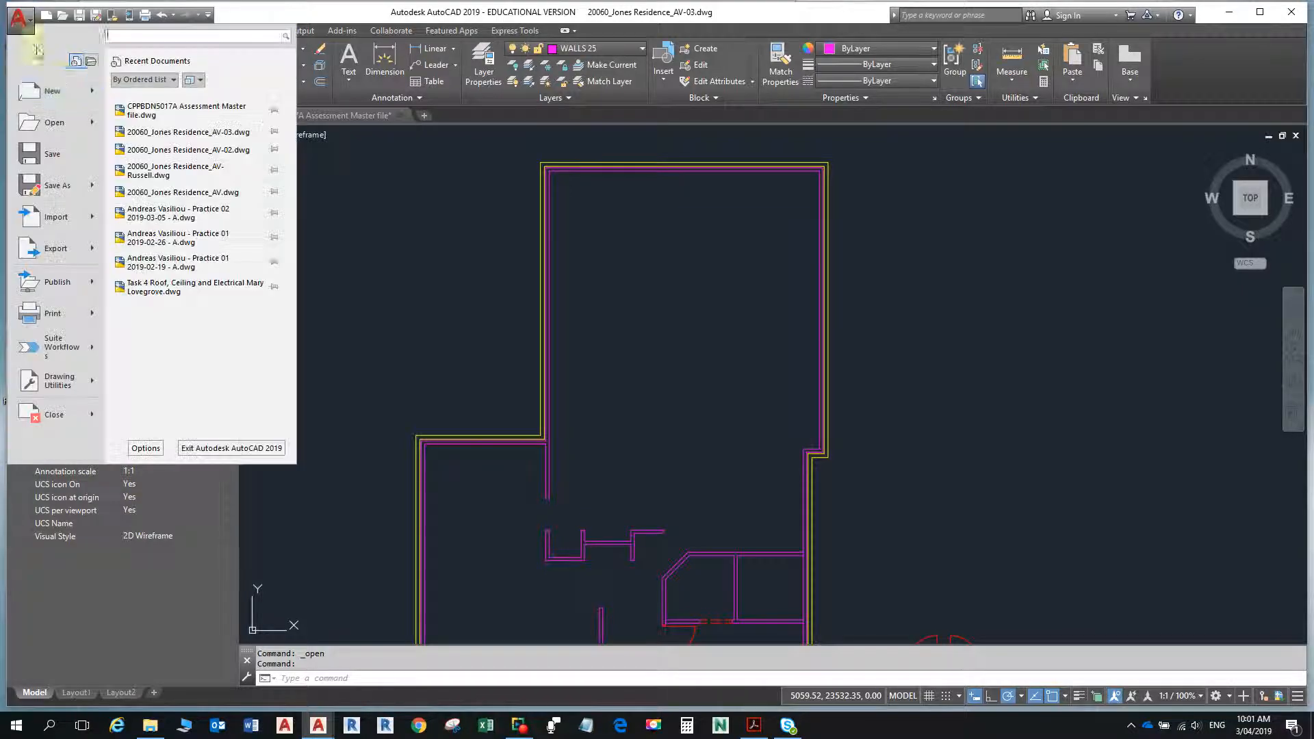
pyautogui.click(139, 448)
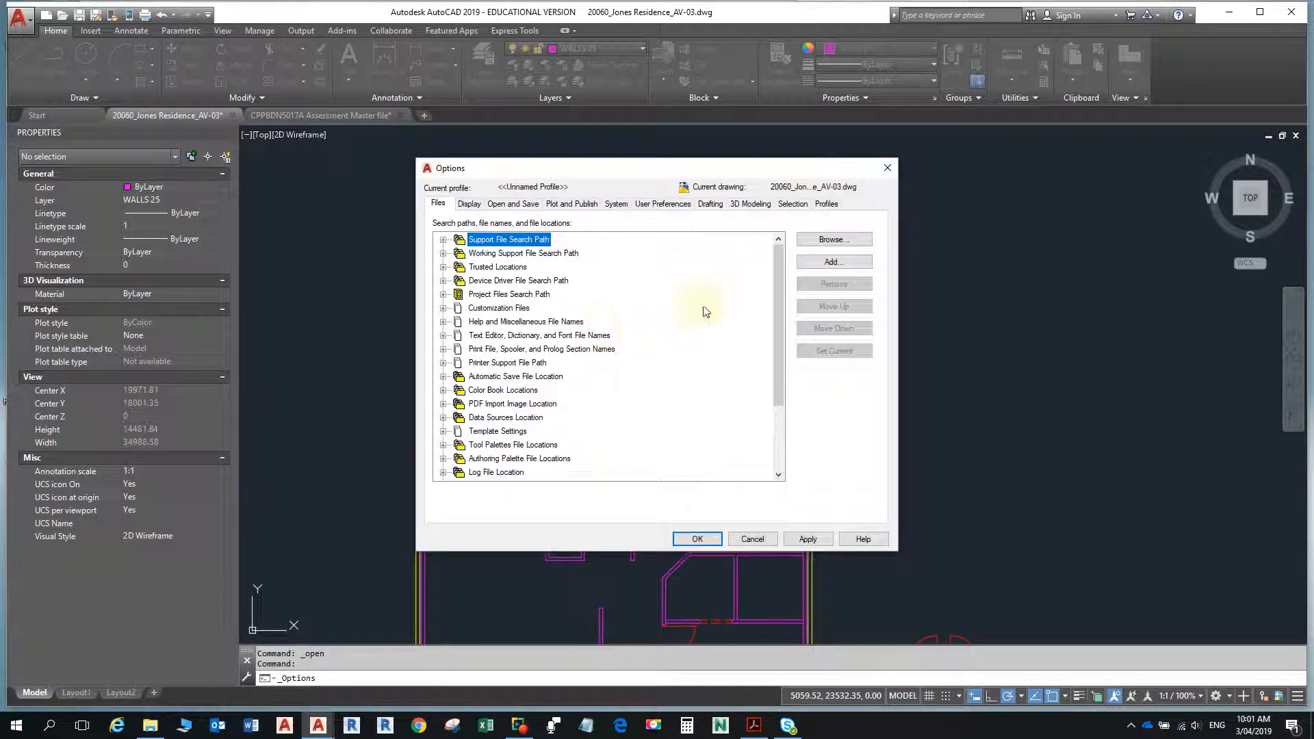
pyautogui.click(469, 204)
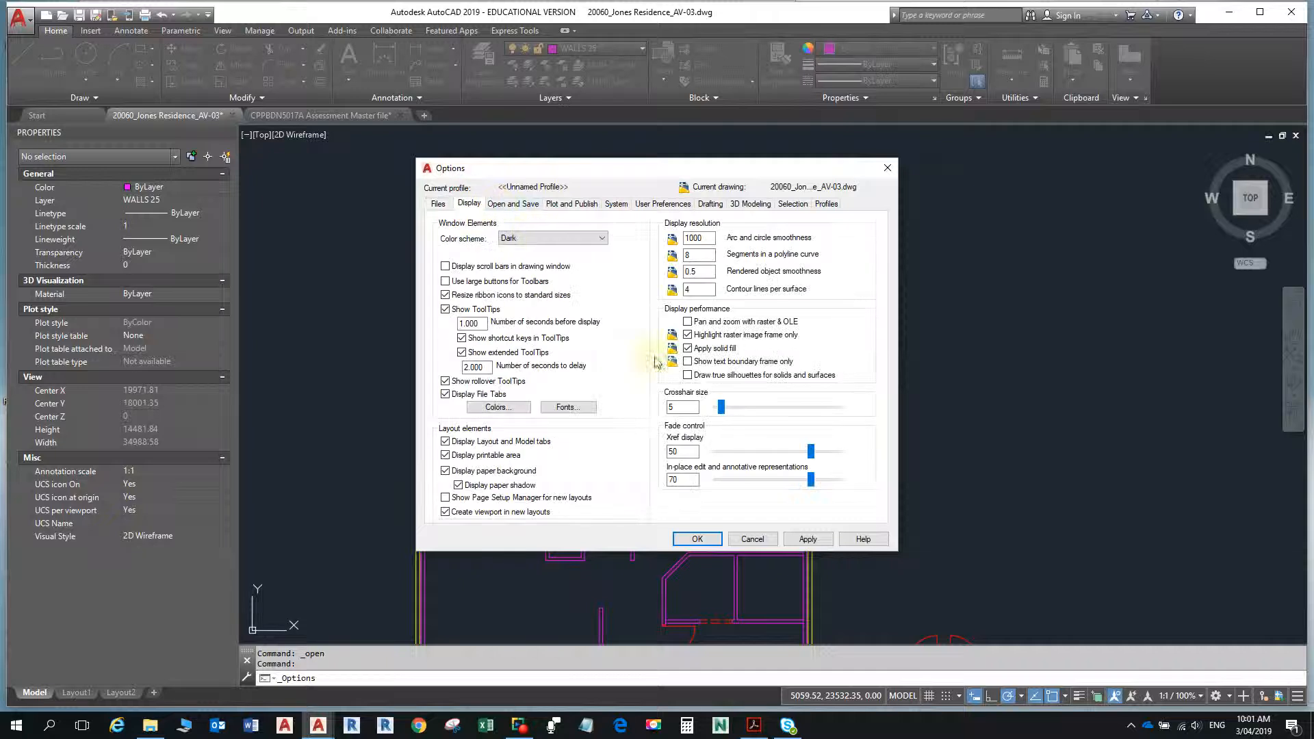
pyautogui.moveTo(722, 409); pyautogui.dragTo(774, 412)
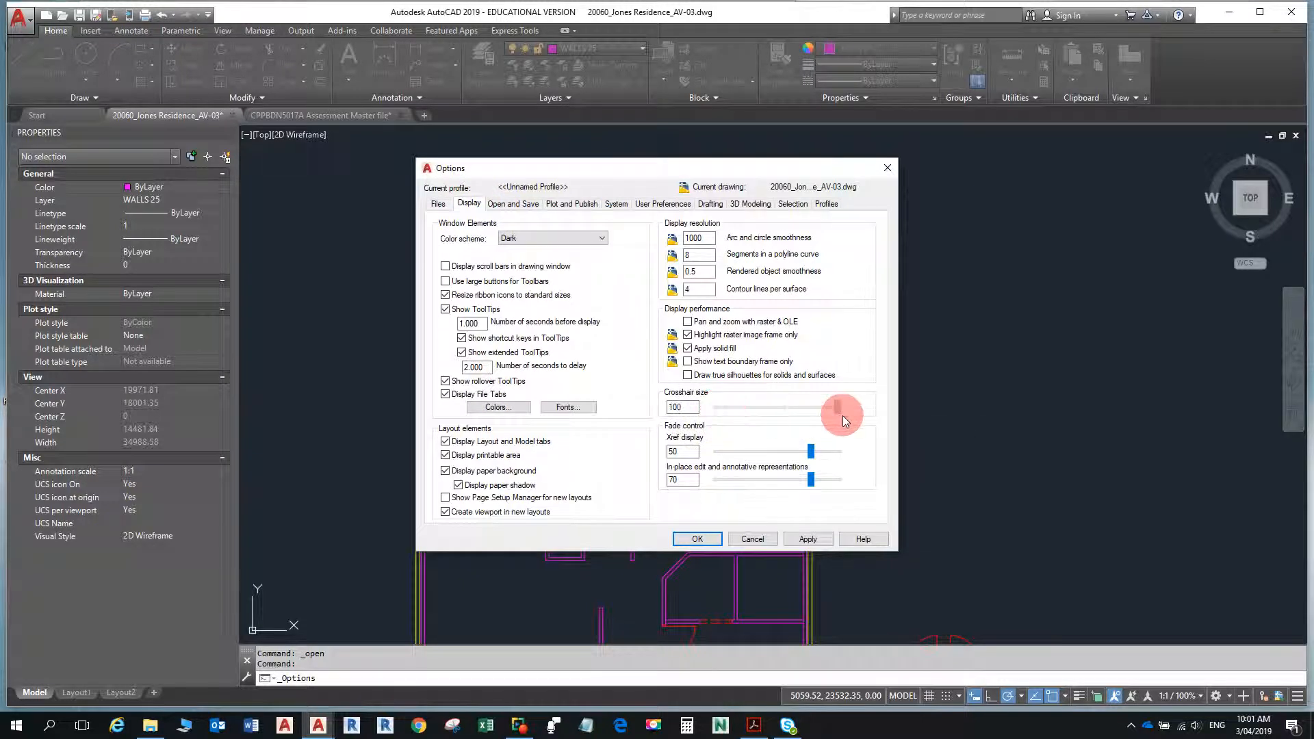
pyautogui.moveTo(856, 417); pyautogui.dragTo(849, 418)
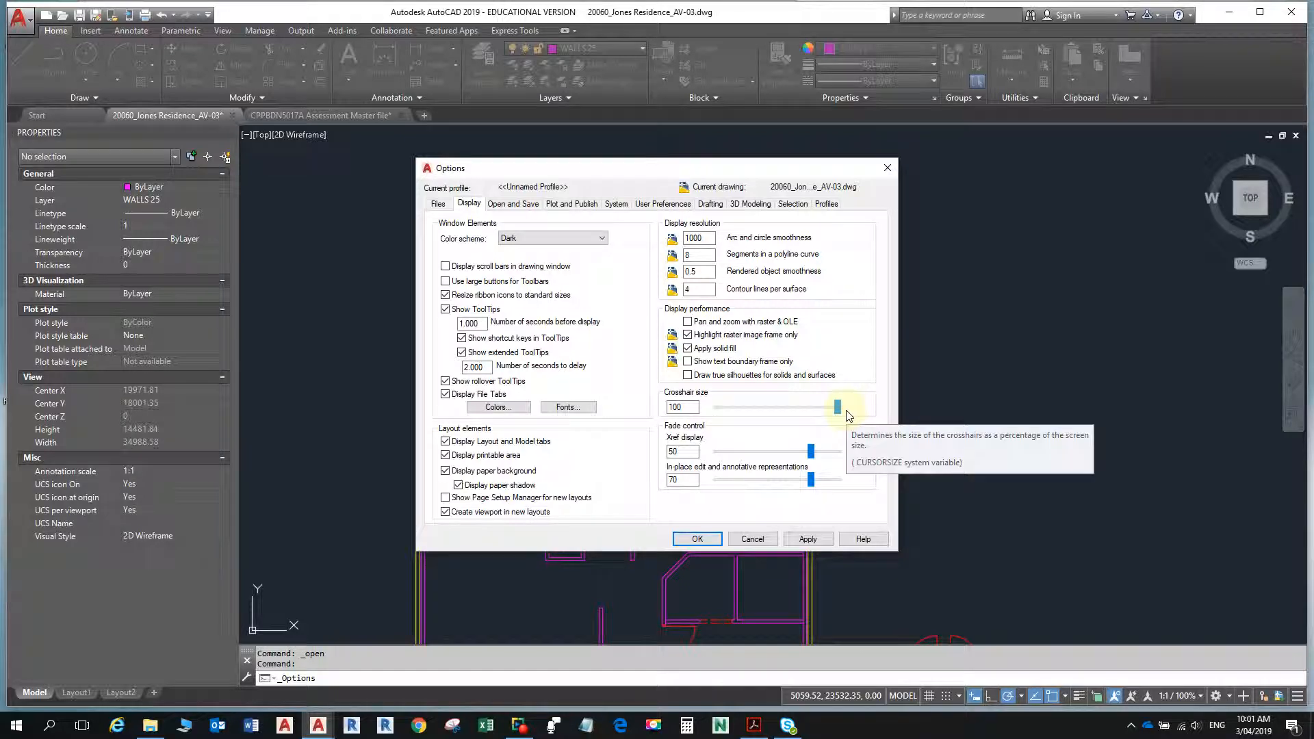
pyautogui.click(698, 538)
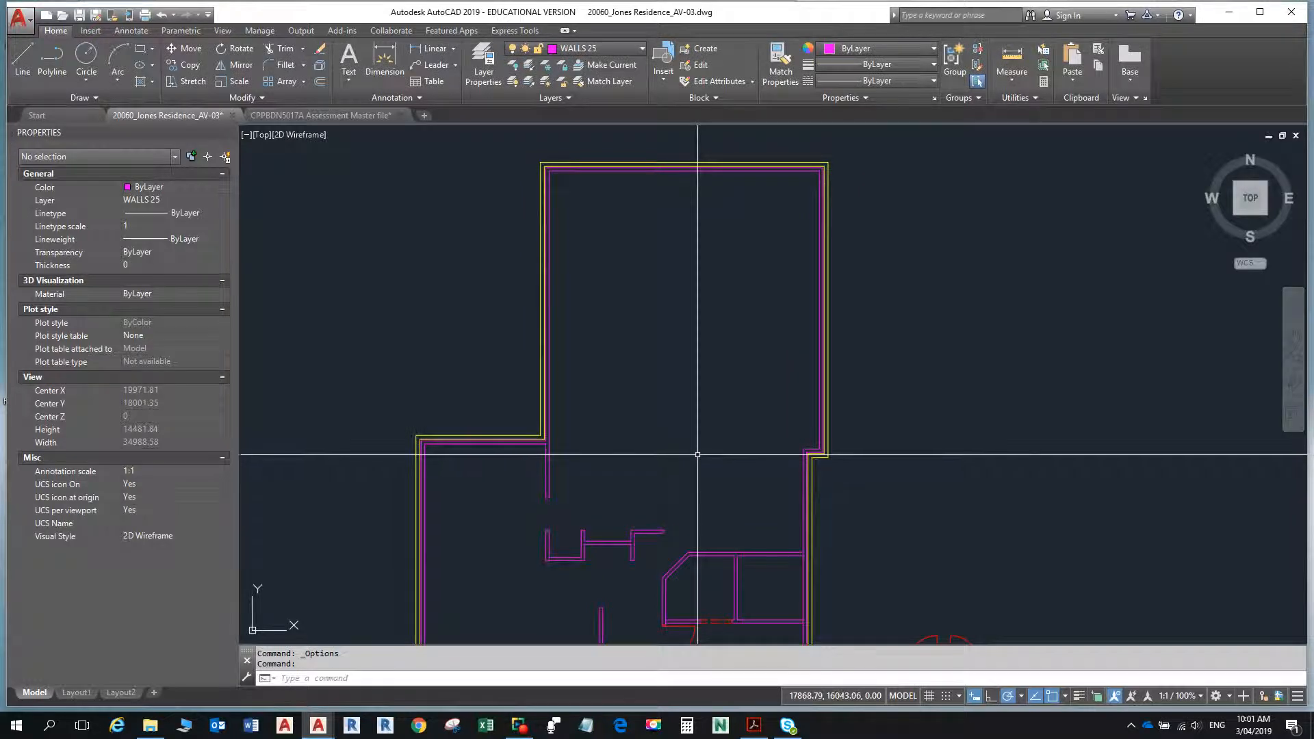
pyautogui.scroll(-2, 702, 444)
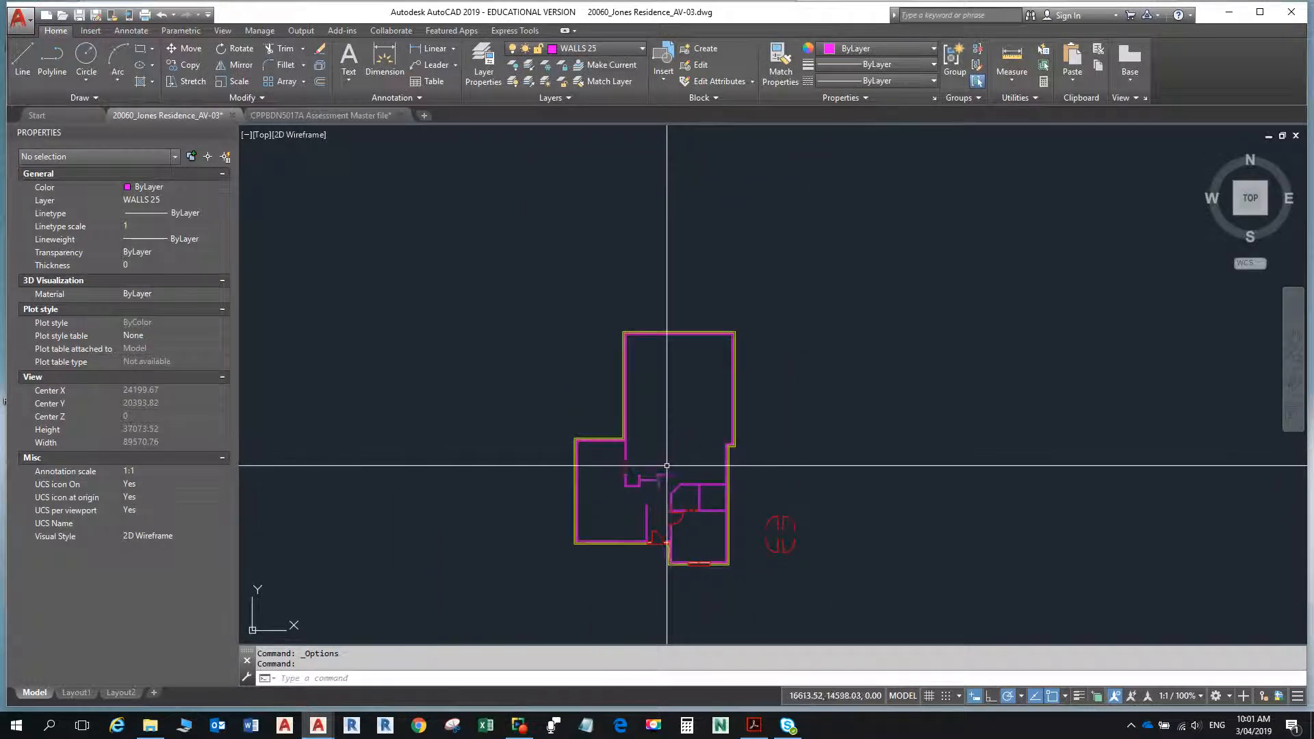
pyautogui.scroll(3, 667, 466)
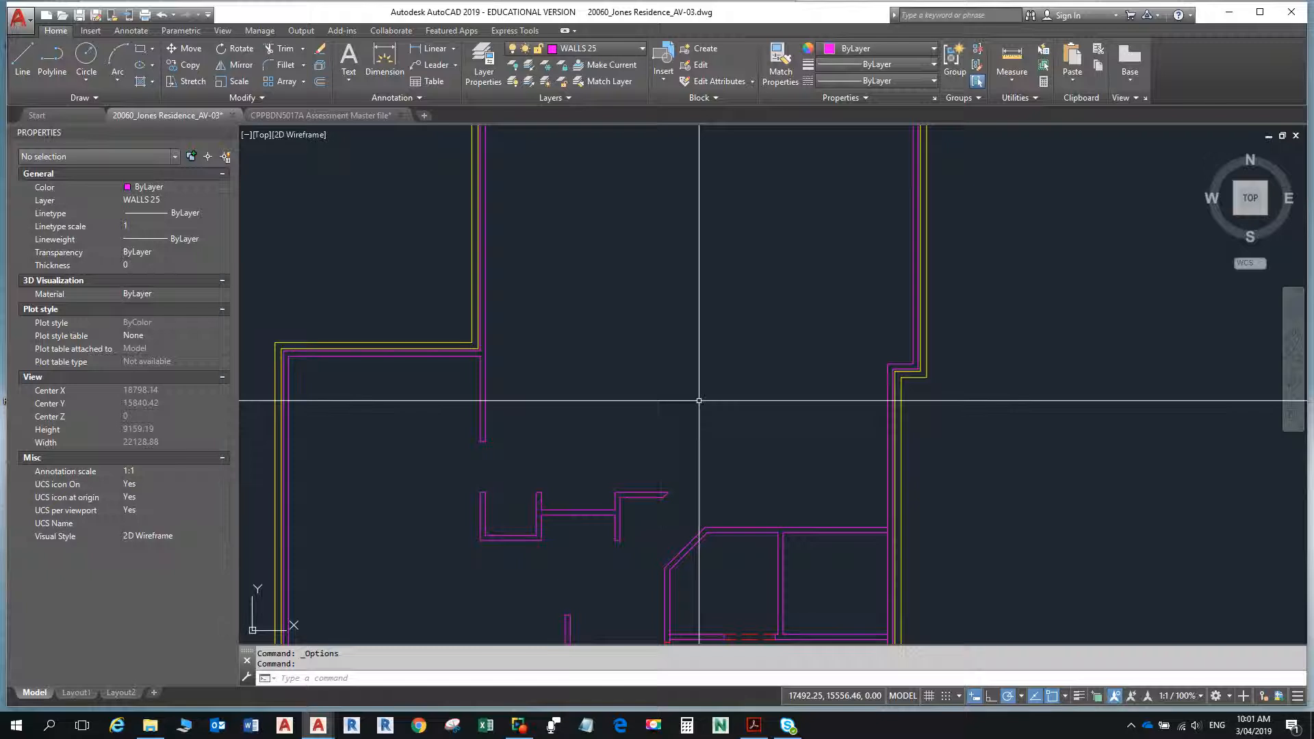
# - Consult the floor plan PDF and measure from the U-shaped internal wall's lower outer corner down to the front wall's inner face
pyautogui.hotkey('alt', 'Tab')
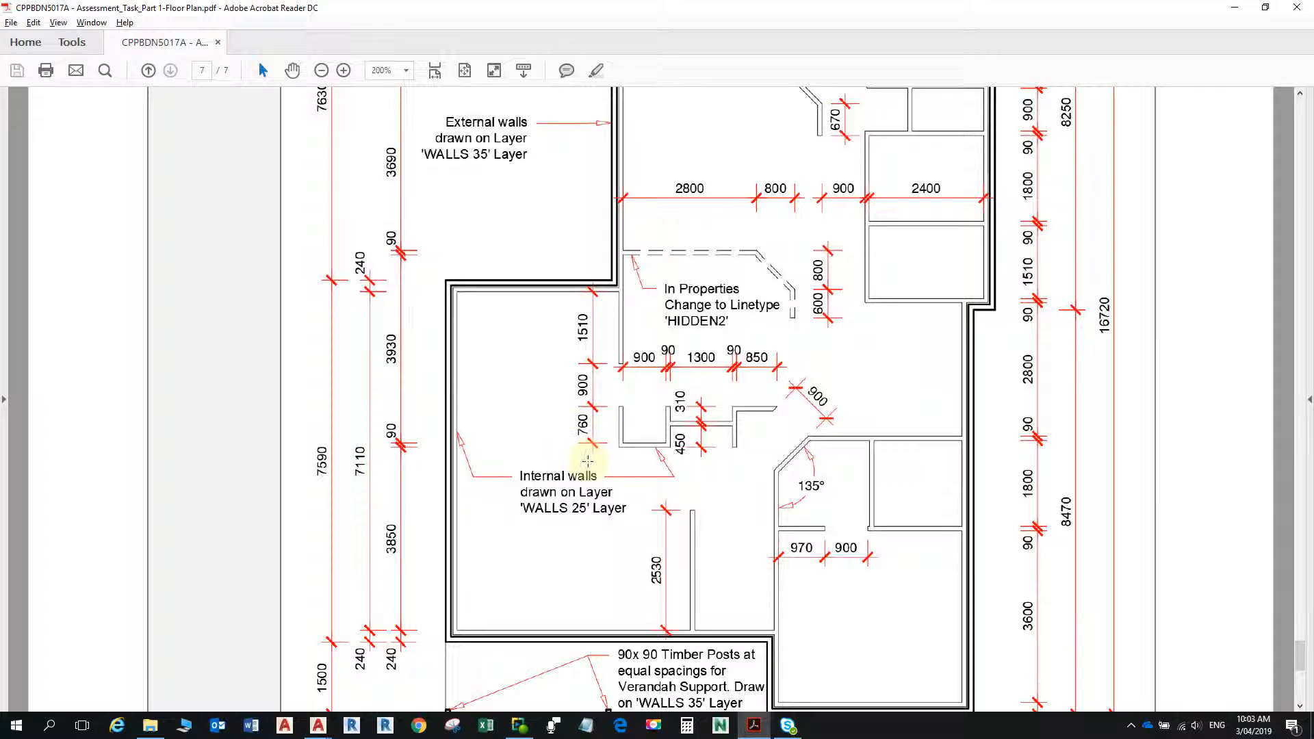
pyautogui.hotkey('alt', 'Tab')
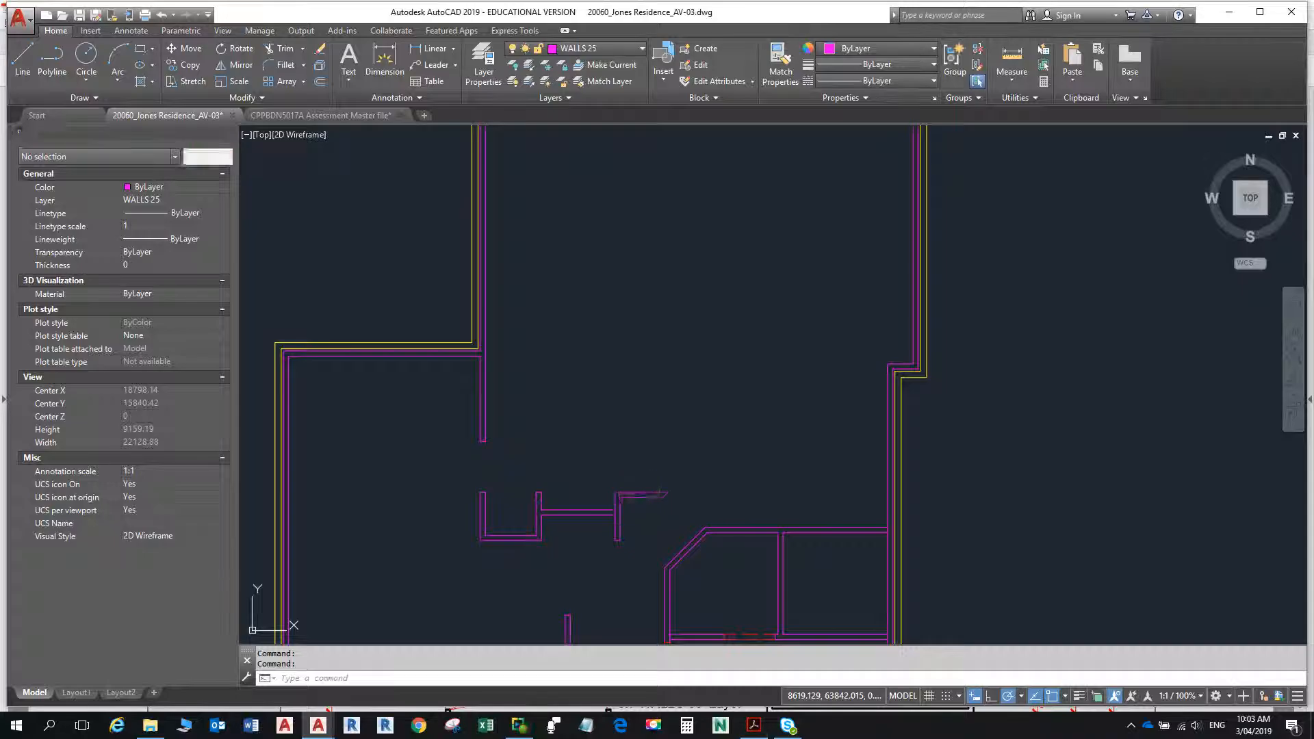
pyautogui.scroll(-4, 627, 498)
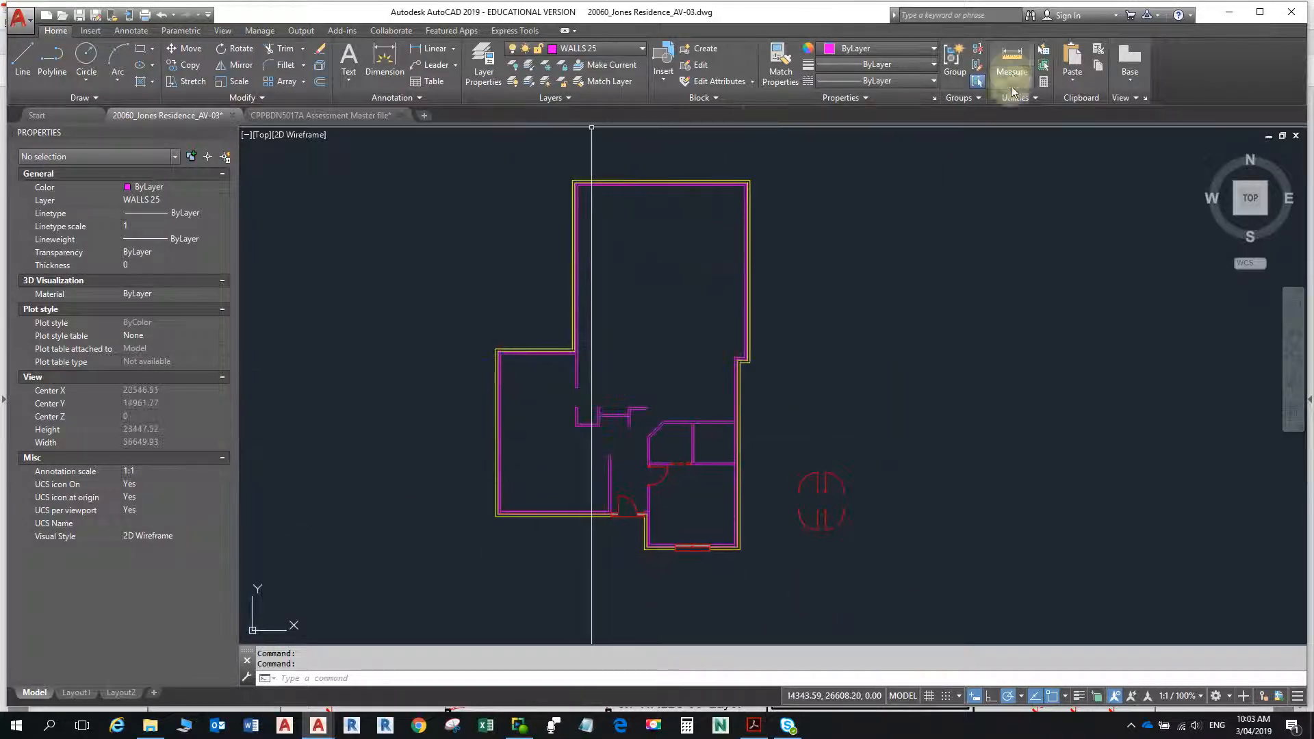
pyautogui.click(1005, 55)
pyautogui.scroll(-2, 568, 452)
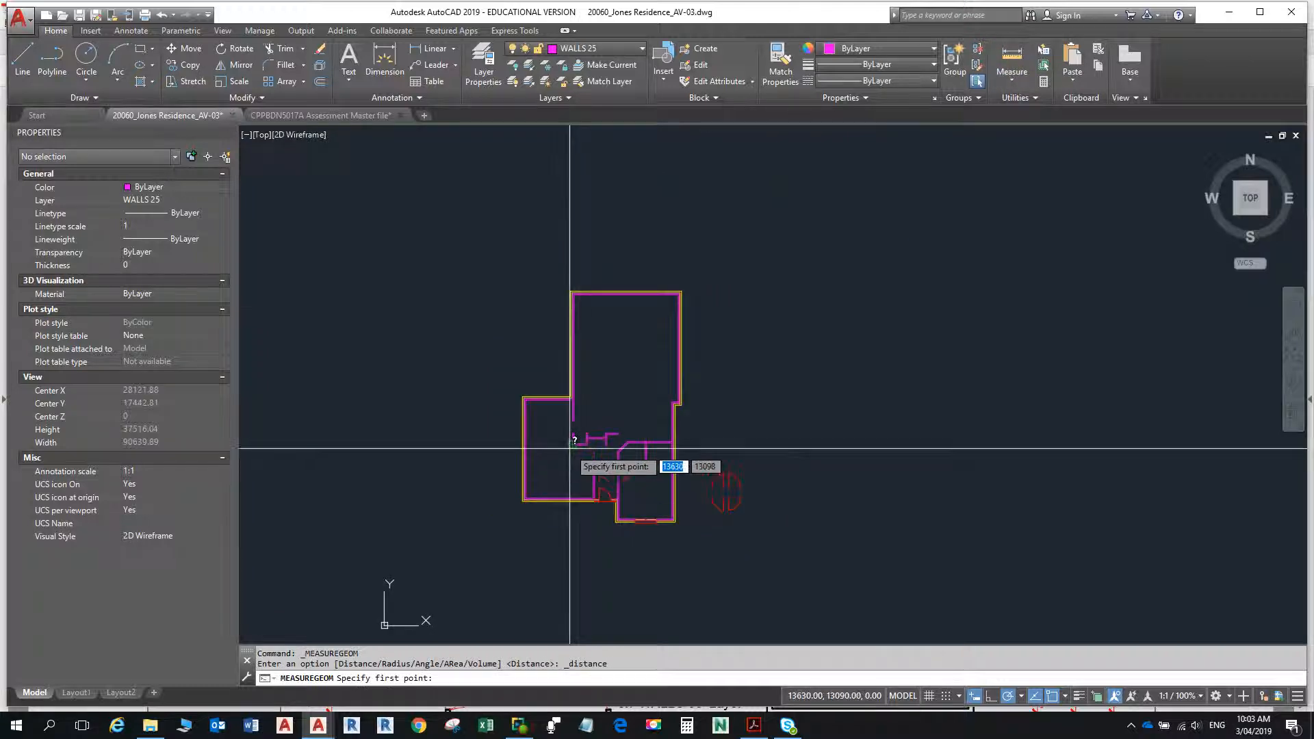
pyautogui.scroll(12, 571, 452)
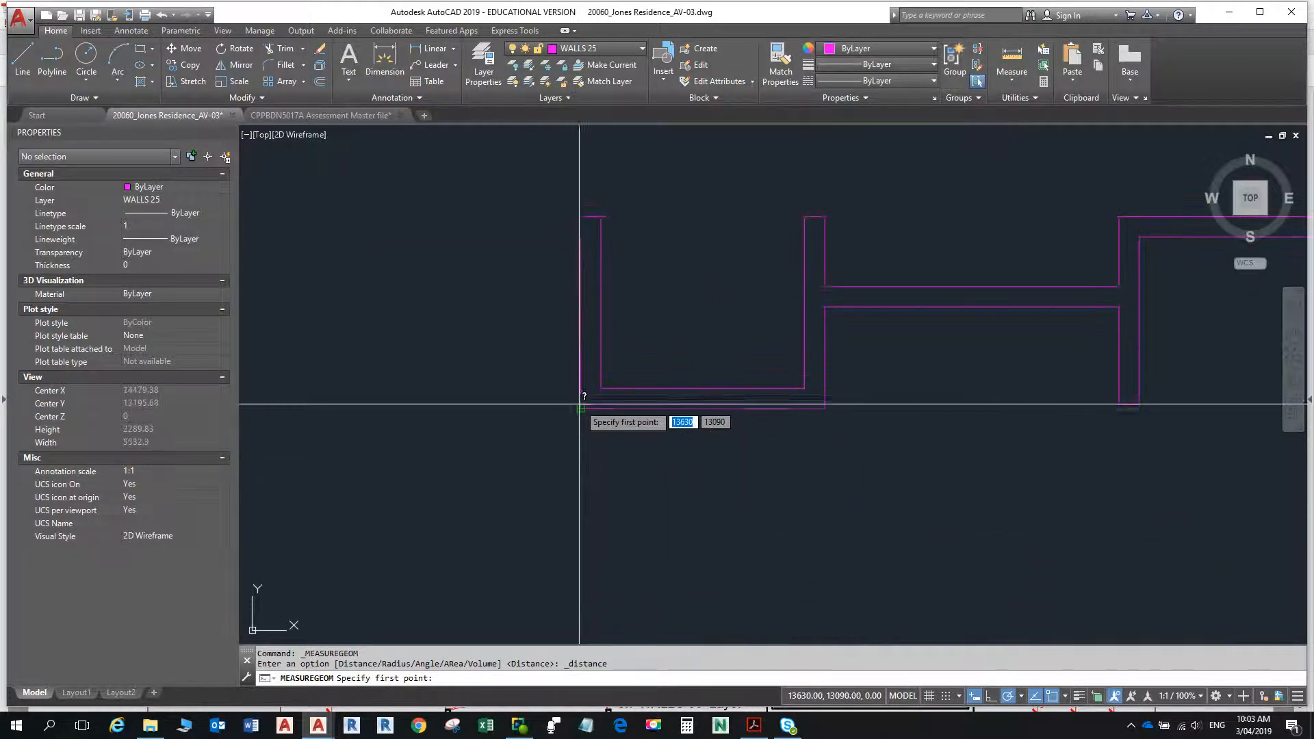
pyautogui.click(584, 388)
pyautogui.scroll(-4, 583, 479)
pyautogui.scroll(4, 589, 466)
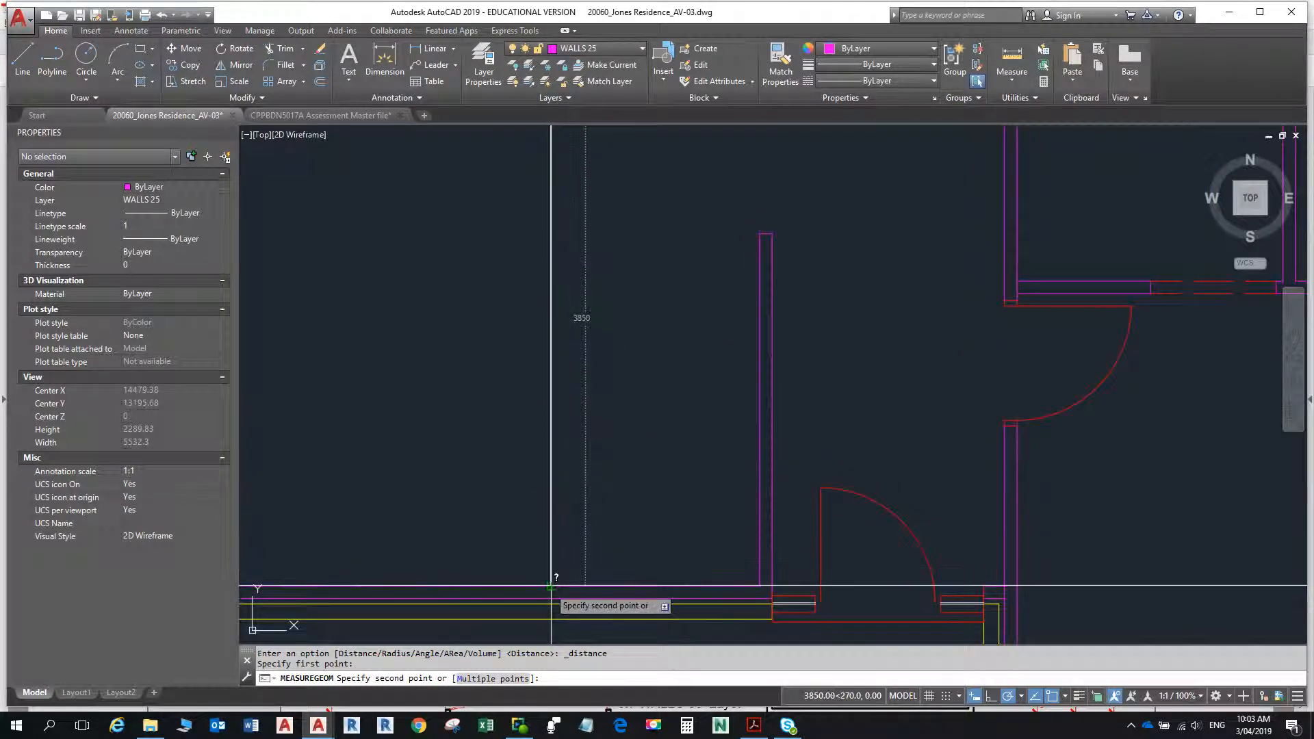
pyautogui.scroll(-6, 556, 445)
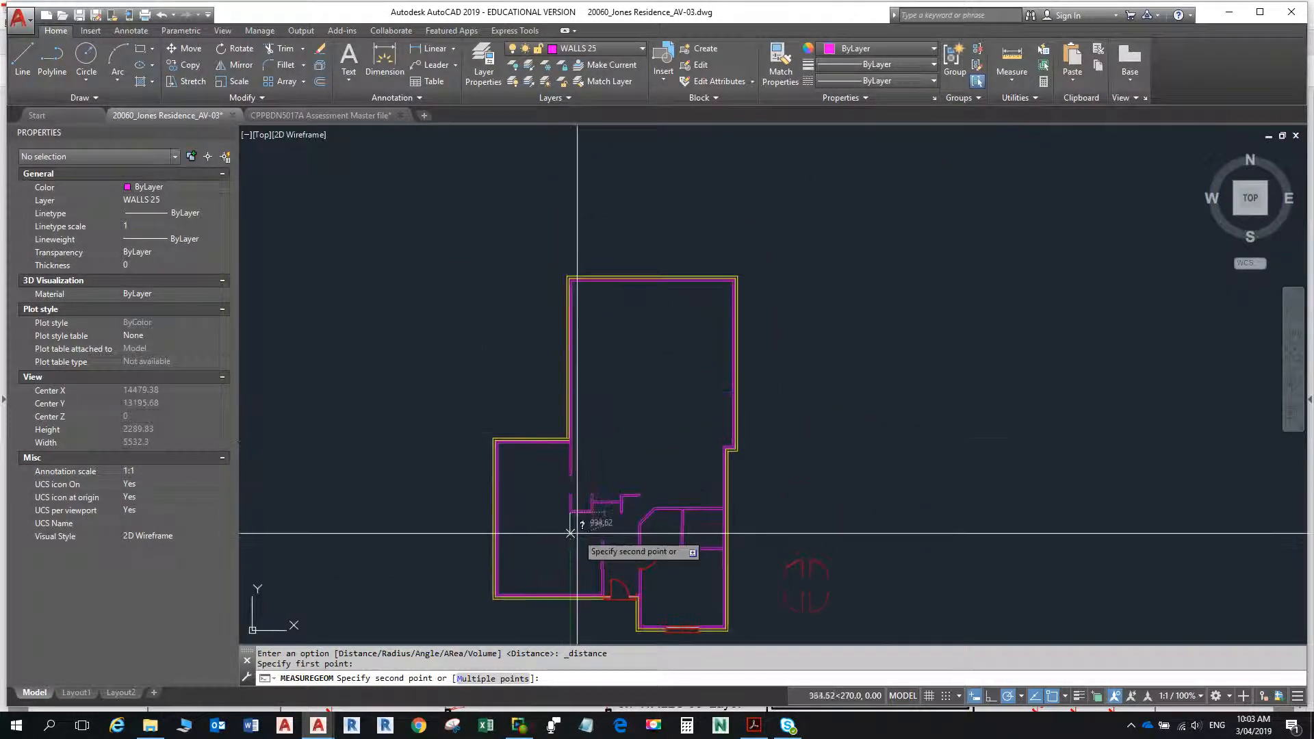
pyautogui.press('Escape')
# - Recheck the dimensions in the floor plan PDF and offset the U-shaped wall's inner bottom line 3930 upward in the AutoCAD drawing
pyautogui.hotkey('alt', 'Tab')
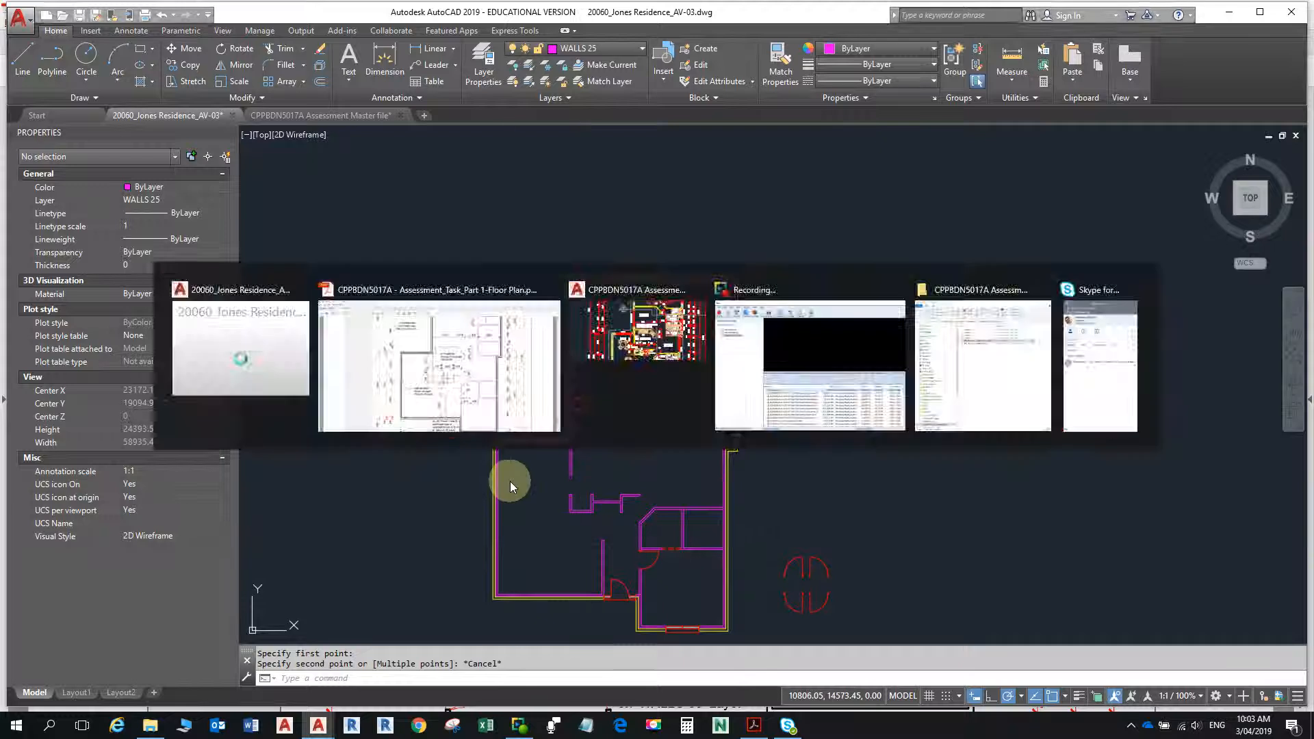
pyautogui.click(755, 724)
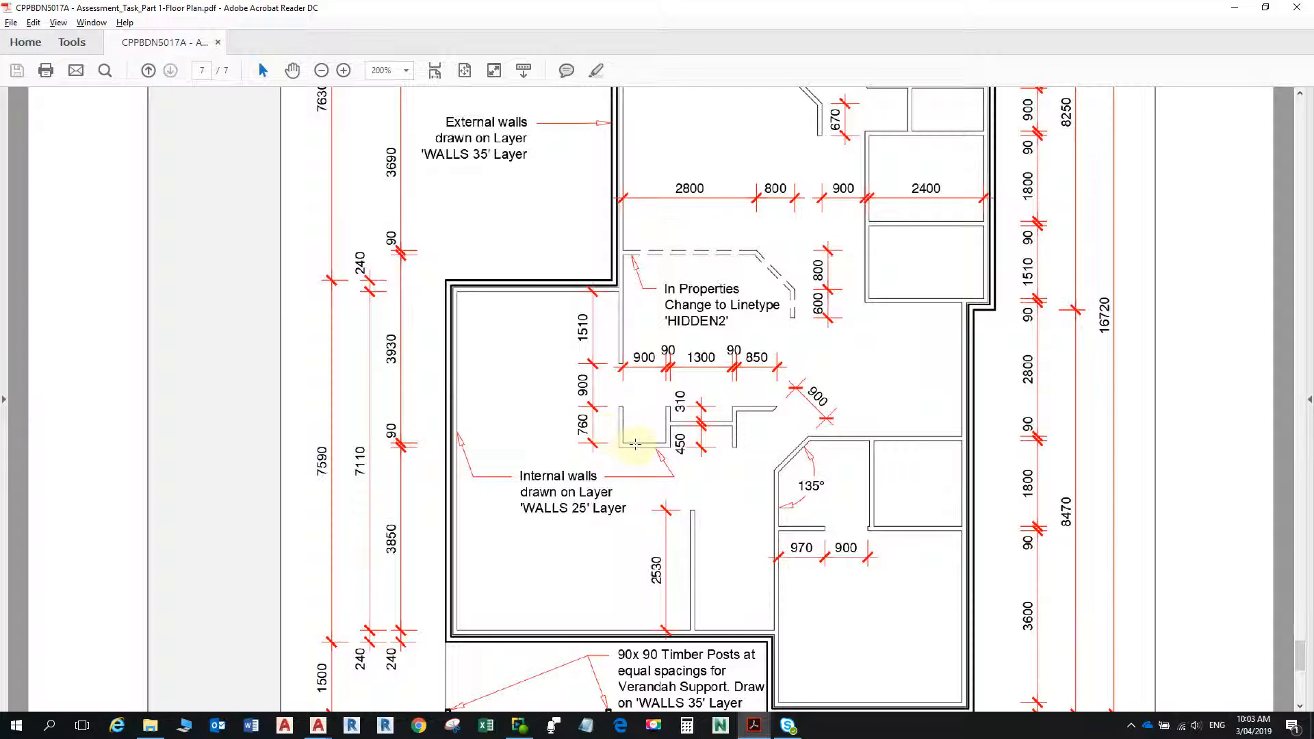
pyautogui.hotkey('alt', 'Tab')
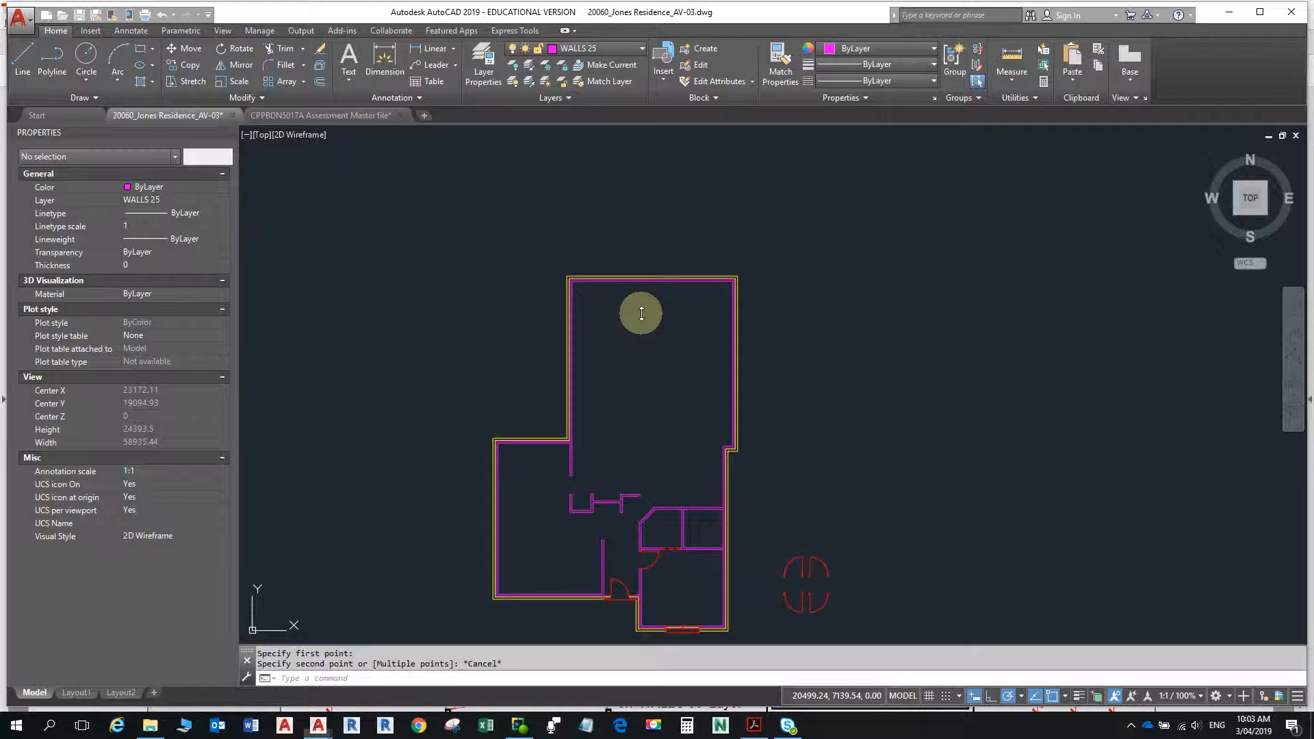
pyautogui.scroll(10, 616, 510)
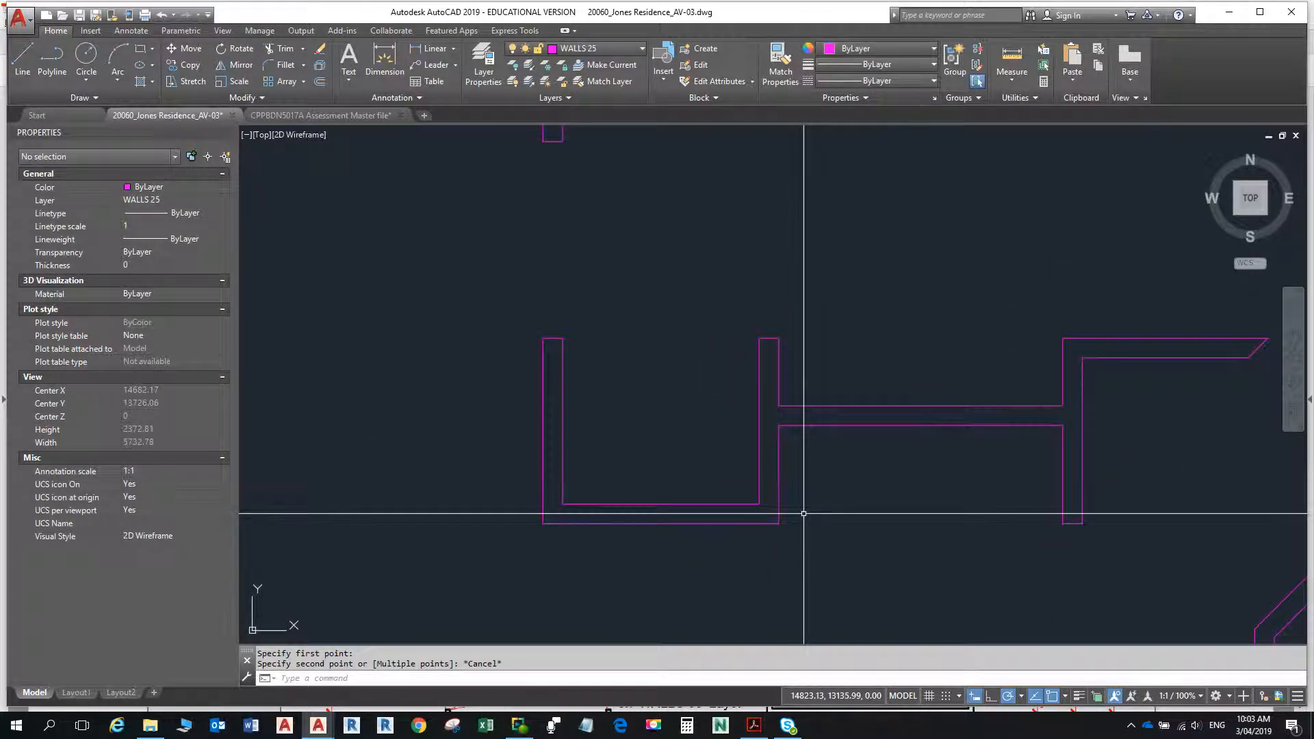
pyautogui.write('o')
pyautogui.press('Return')
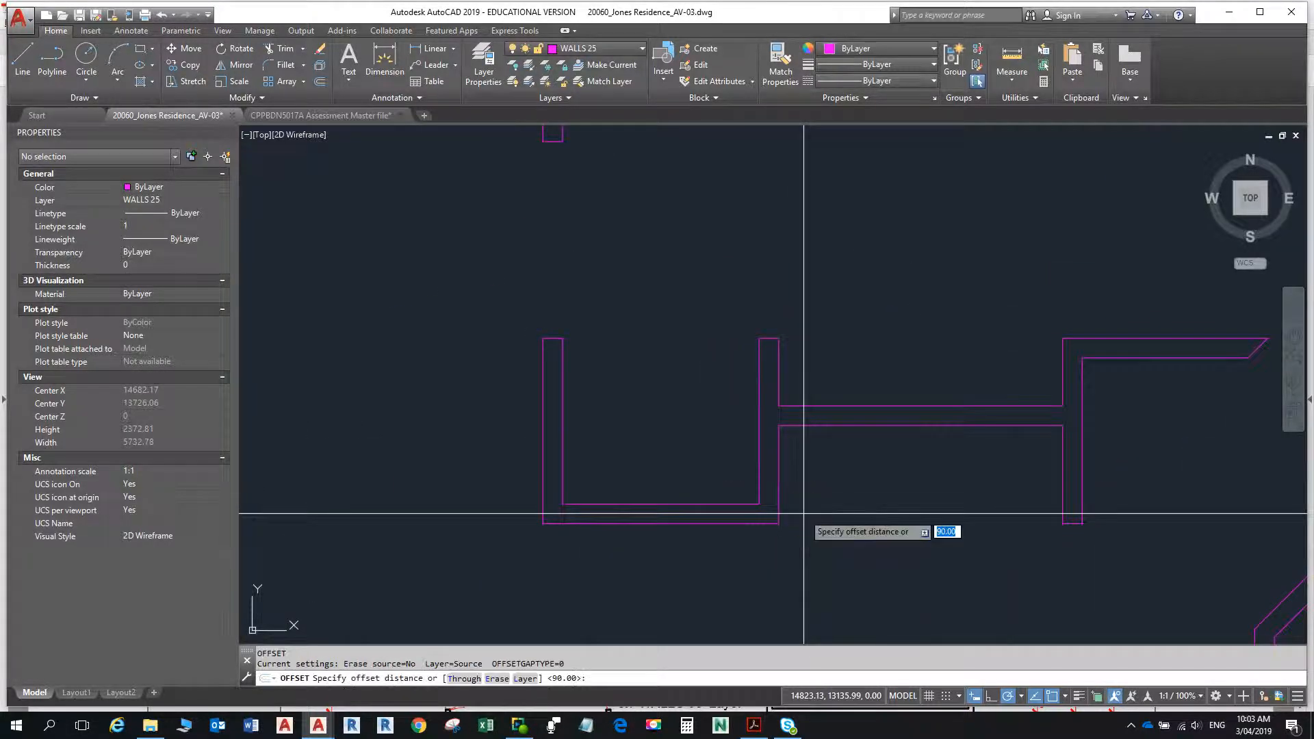
pyautogui.write('3930')
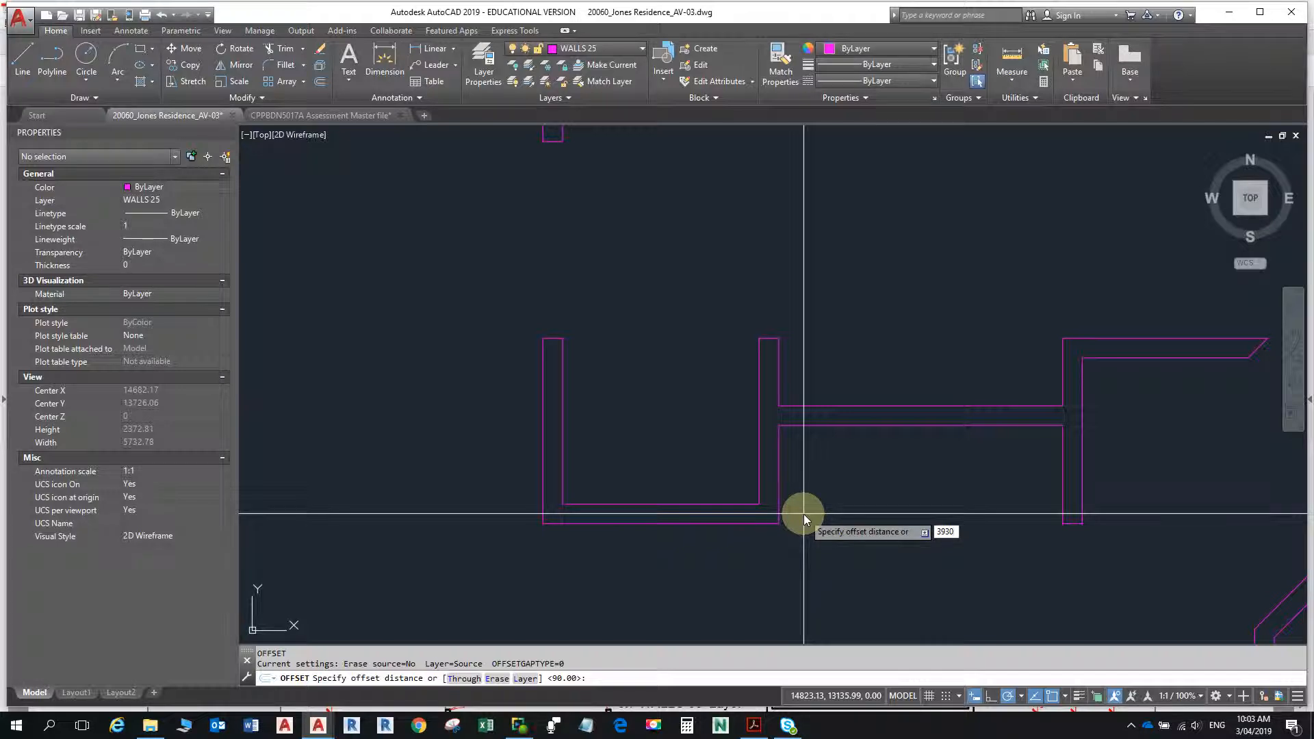
pyautogui.press('Return')
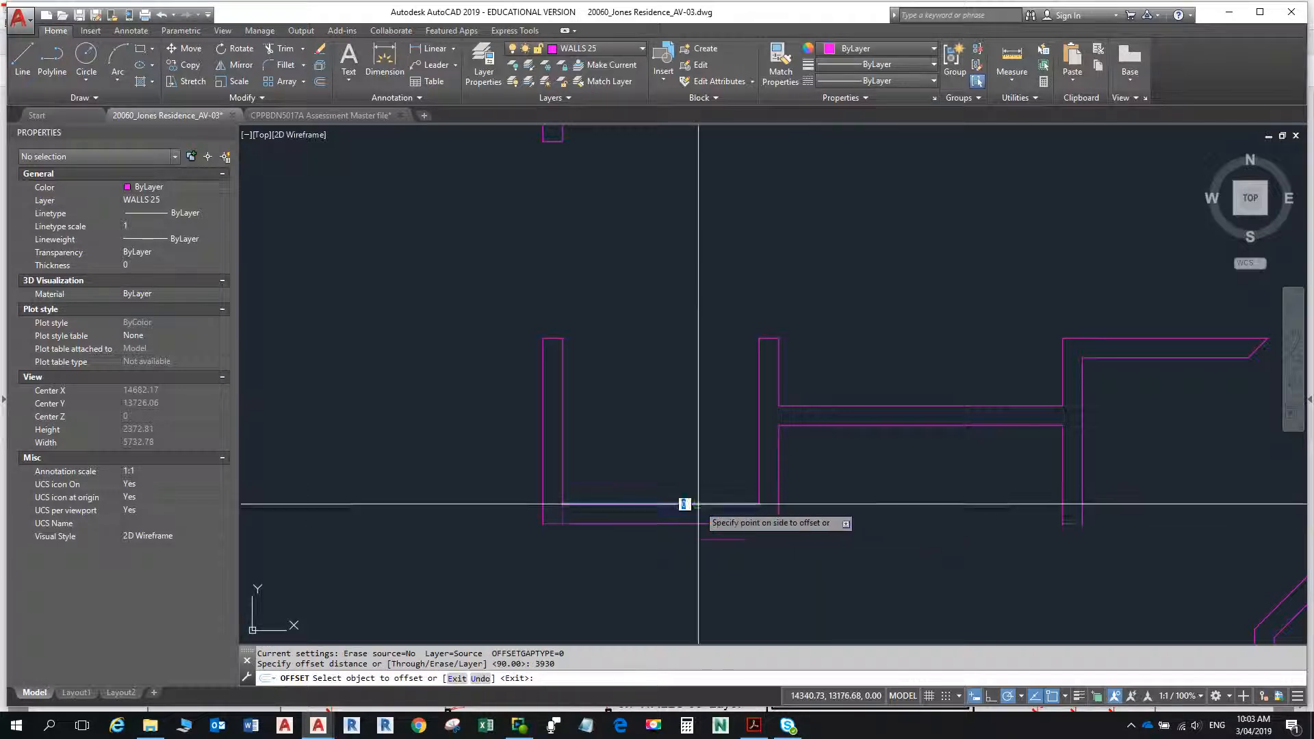
pyautogui.click(693, 289)
pyautogui.scroll(4, 699, 292)
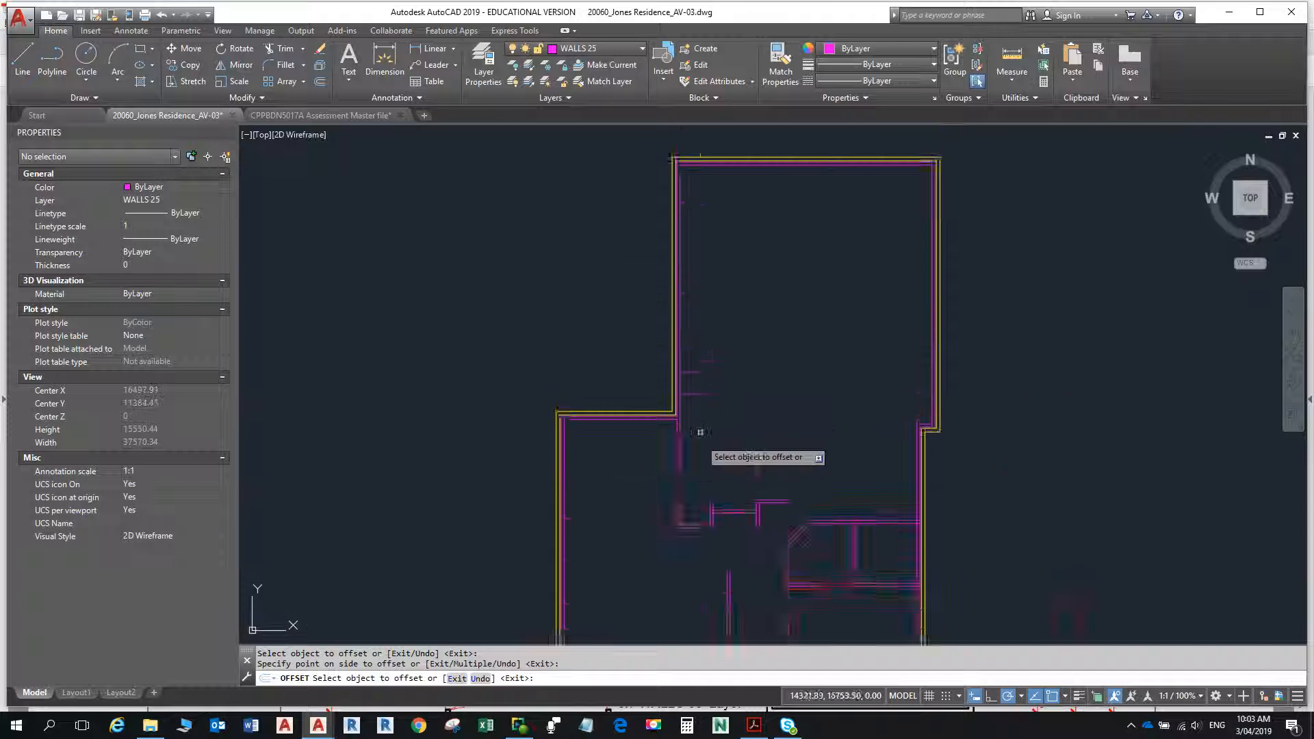
pyautogui.press('Escape')
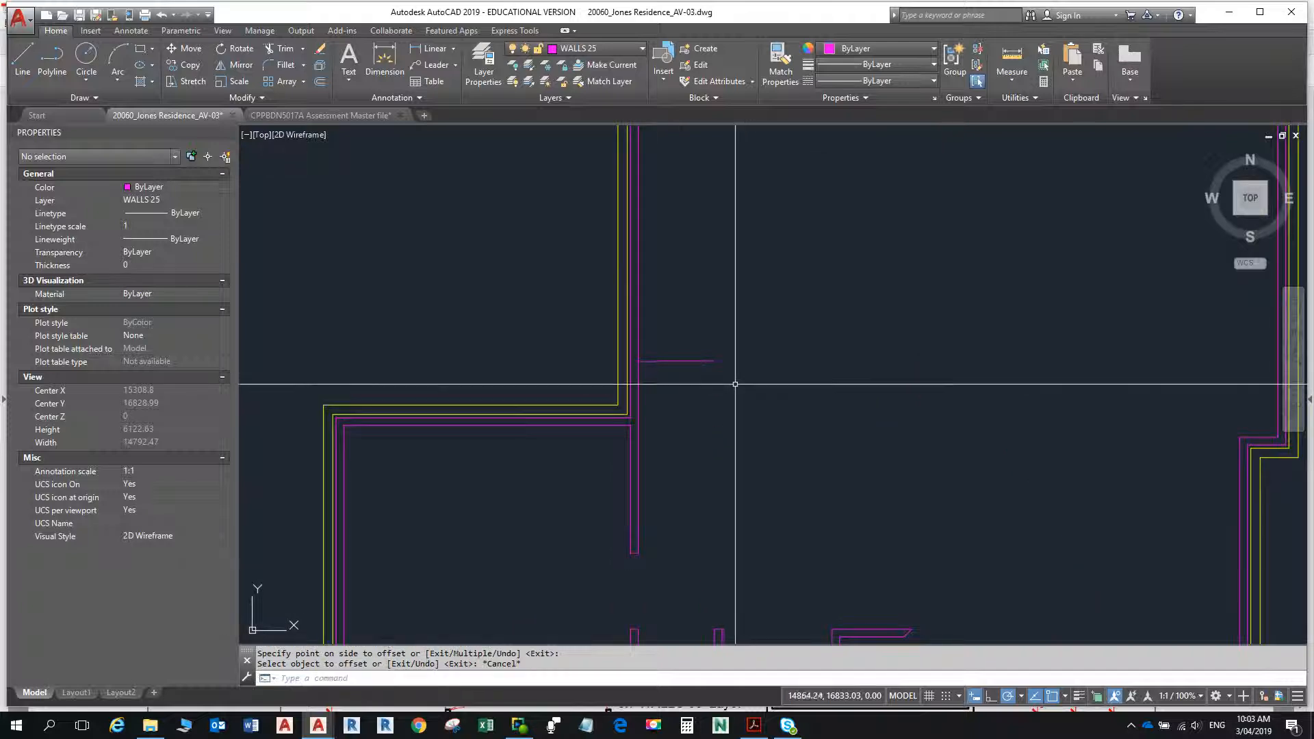
# - Stretch the free end of the new horizontal wall line to the right, making the line about 3965 long
pyautogui.click(715, 361)
pyautogui.click(714, 361)
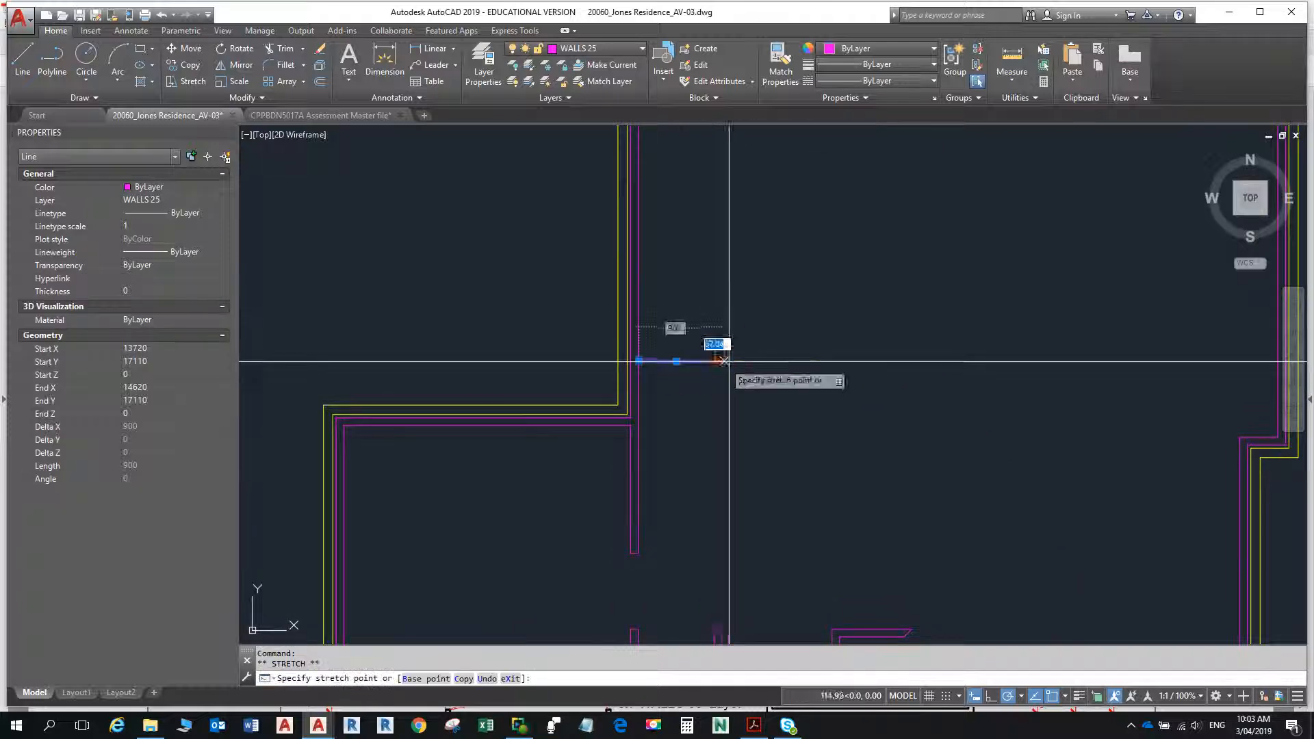
pyautogui.click(974, 360)
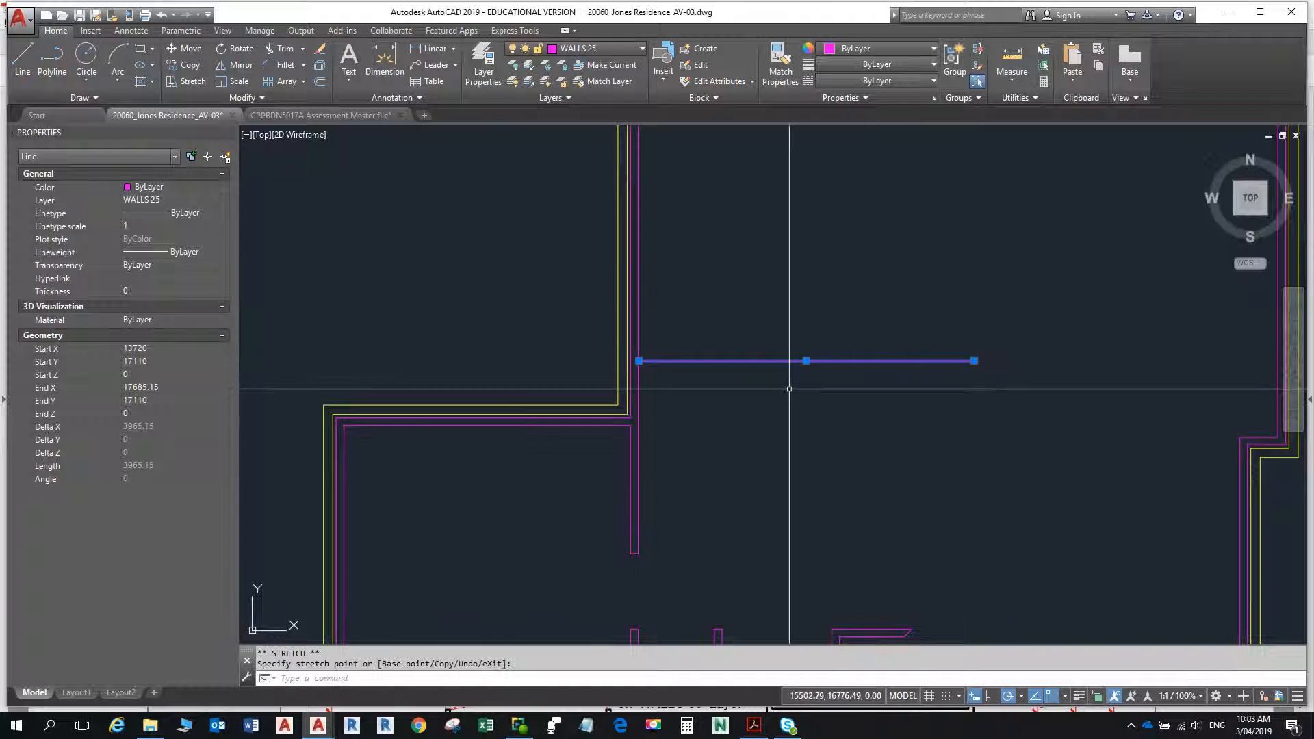
# - Offset the lengthened horizontal wall line 90 upward to form the wall's second face
pyautogui.write('o')
pyautogui.press('Return')
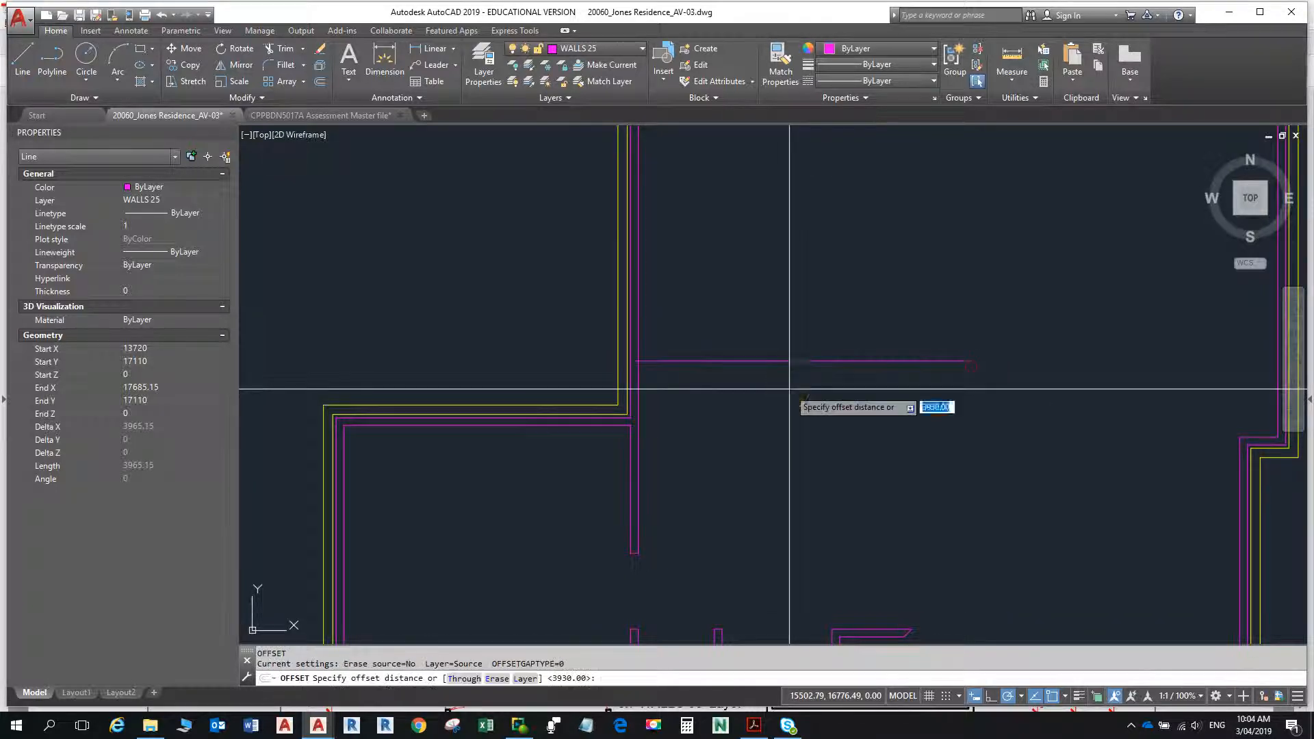
pyautogui.write('90')
pyautogui.press('Return')
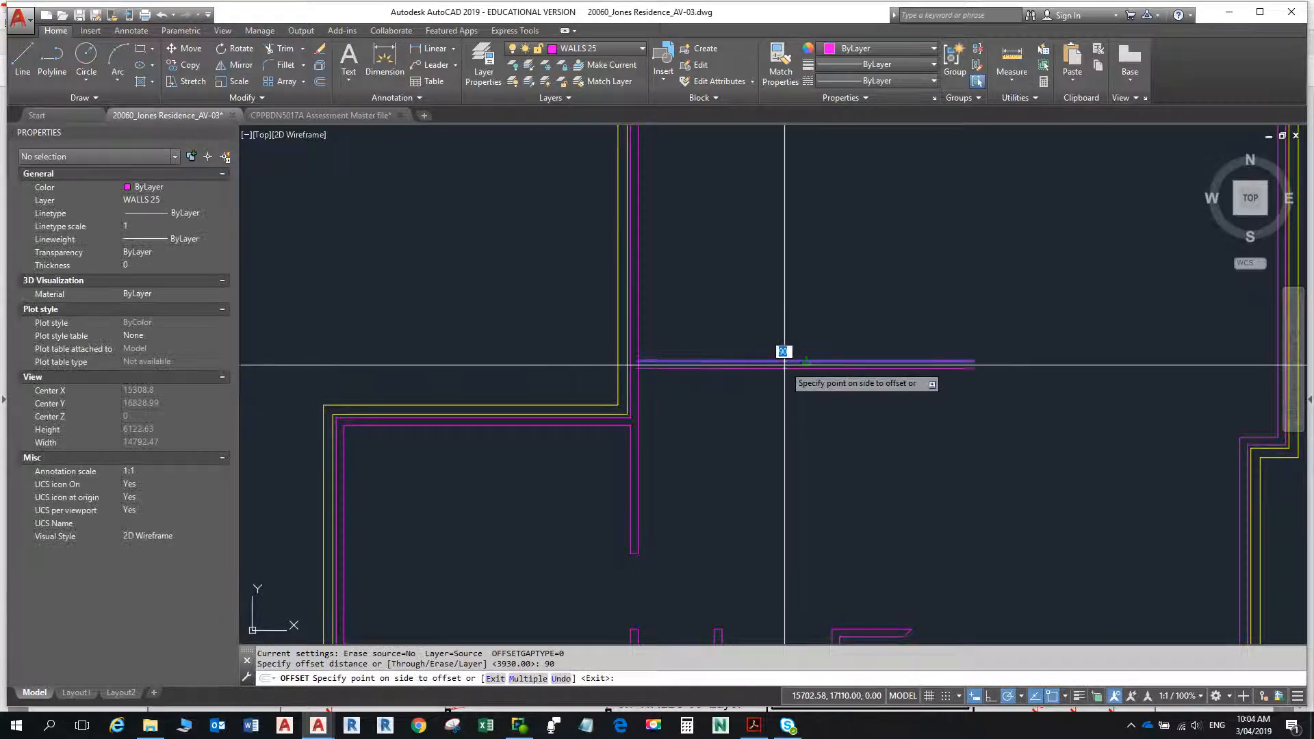
pyautogui.click(788, 339)
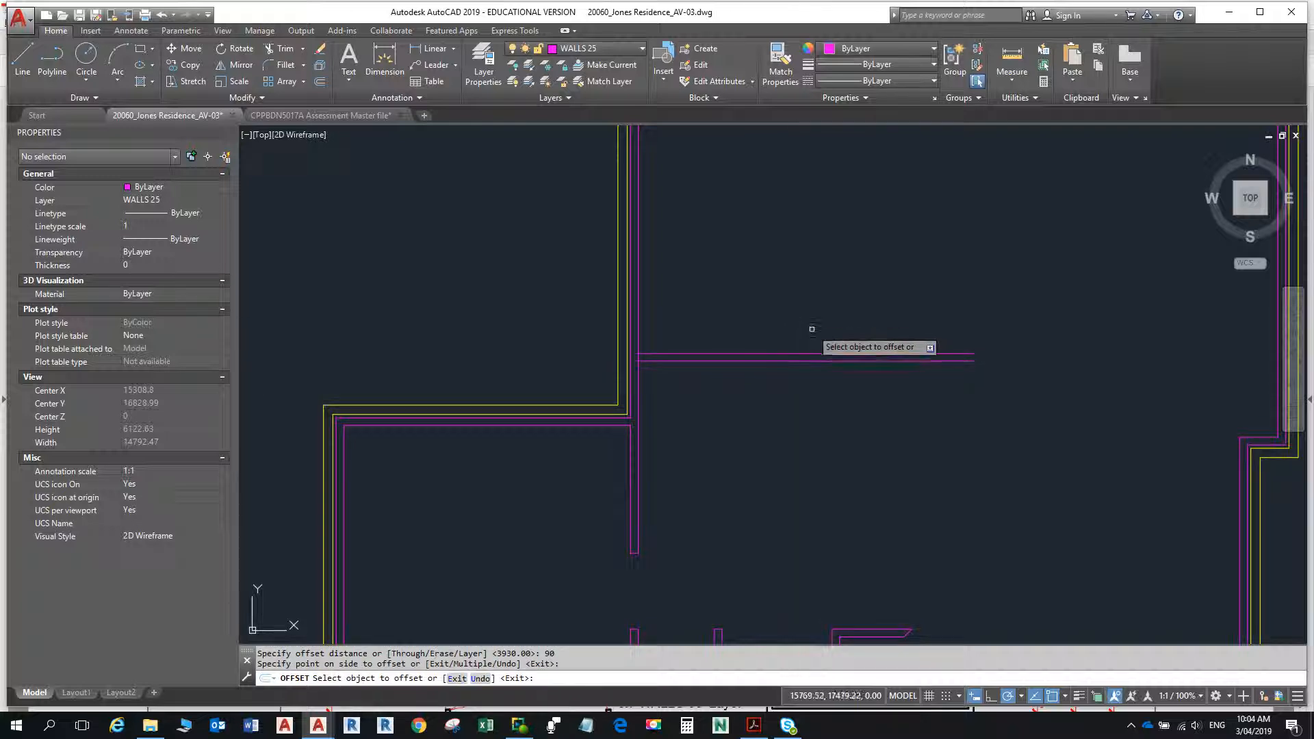
pyautogui.press('Escape')
pyautogui.press('Escape')
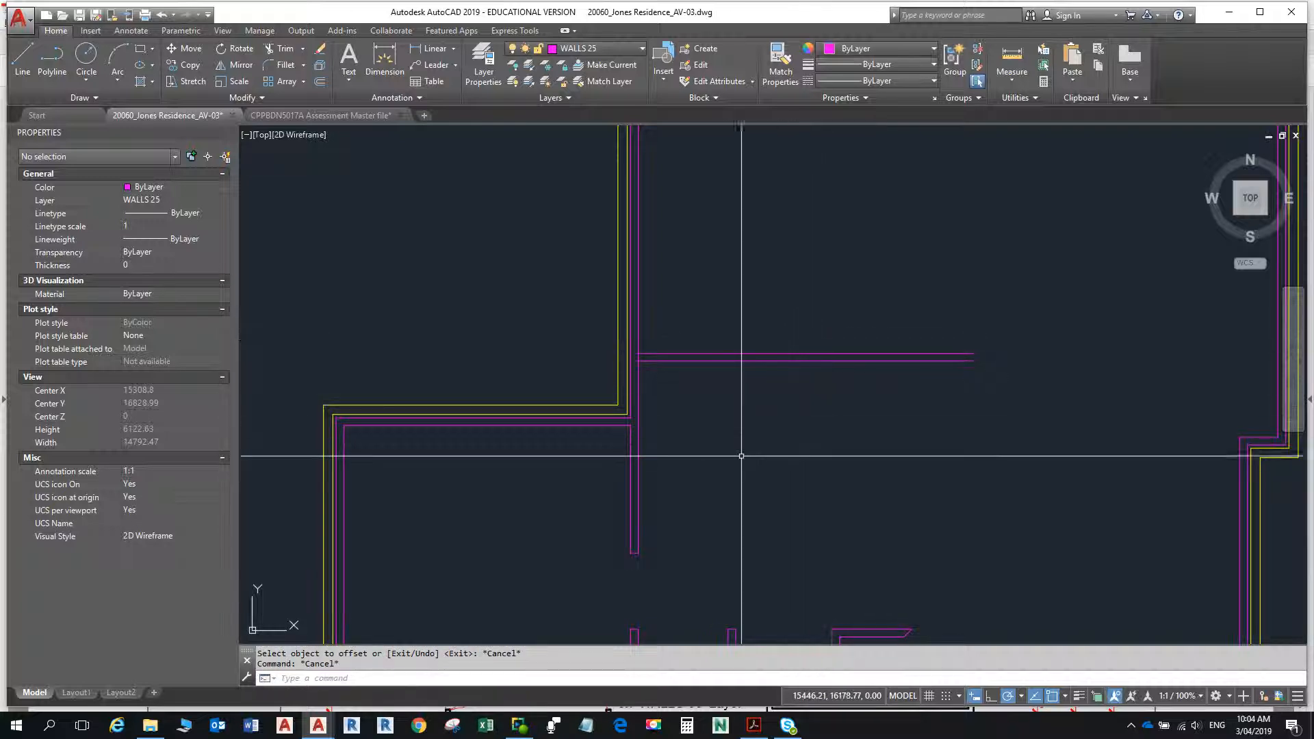
# - Measure from the new horizontal wall's lower face down to the U-shaped wall's inner bottom corner
pyautogui.scroll(-2, 695, 440)
pyautogui.moveTo(681, 421); pyautogui.dragTo(675, 378, button='middle')
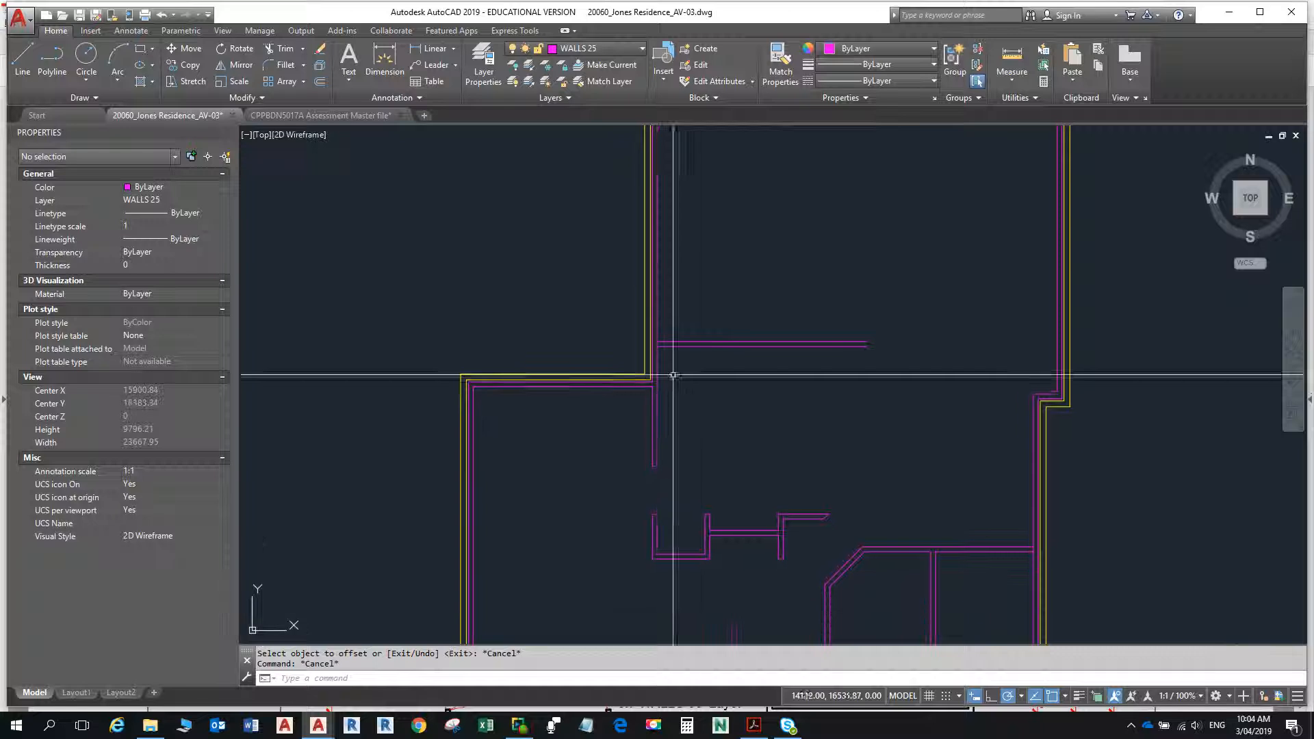
pyautogui.click(1005, 55)
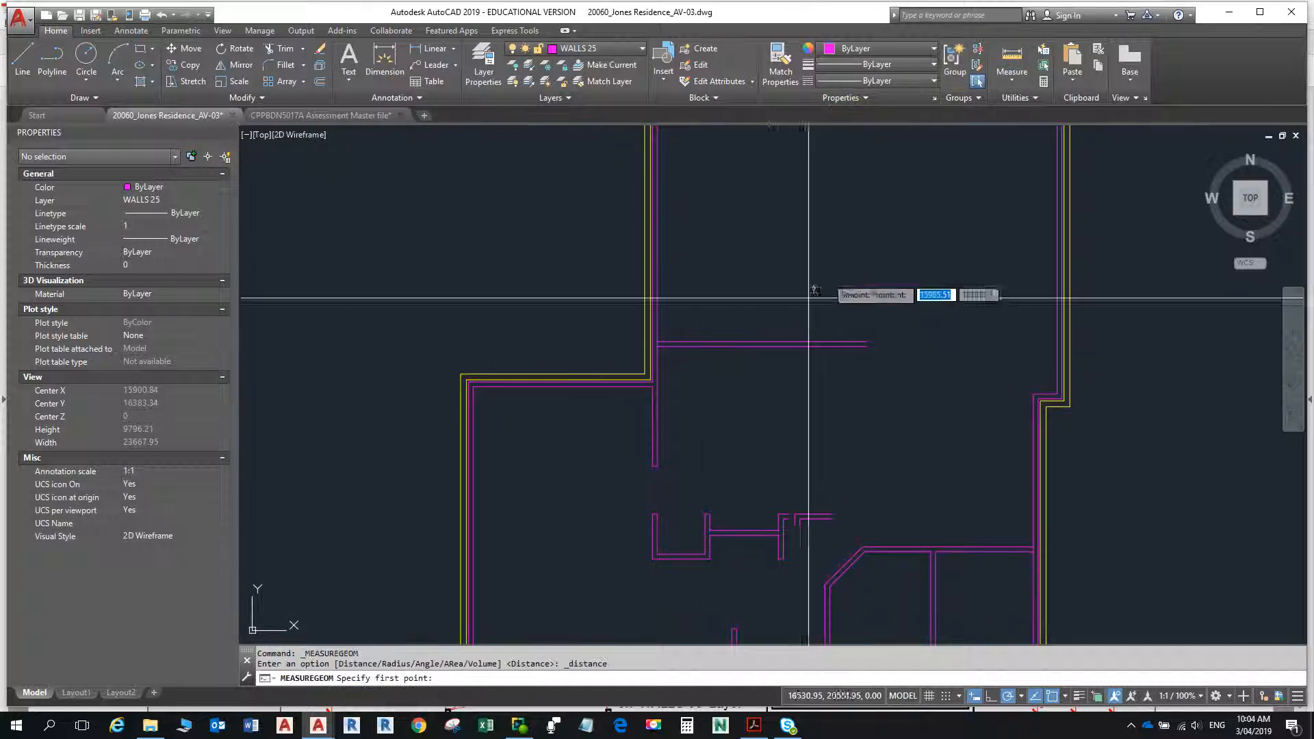
pyautogui.click(657, 357)
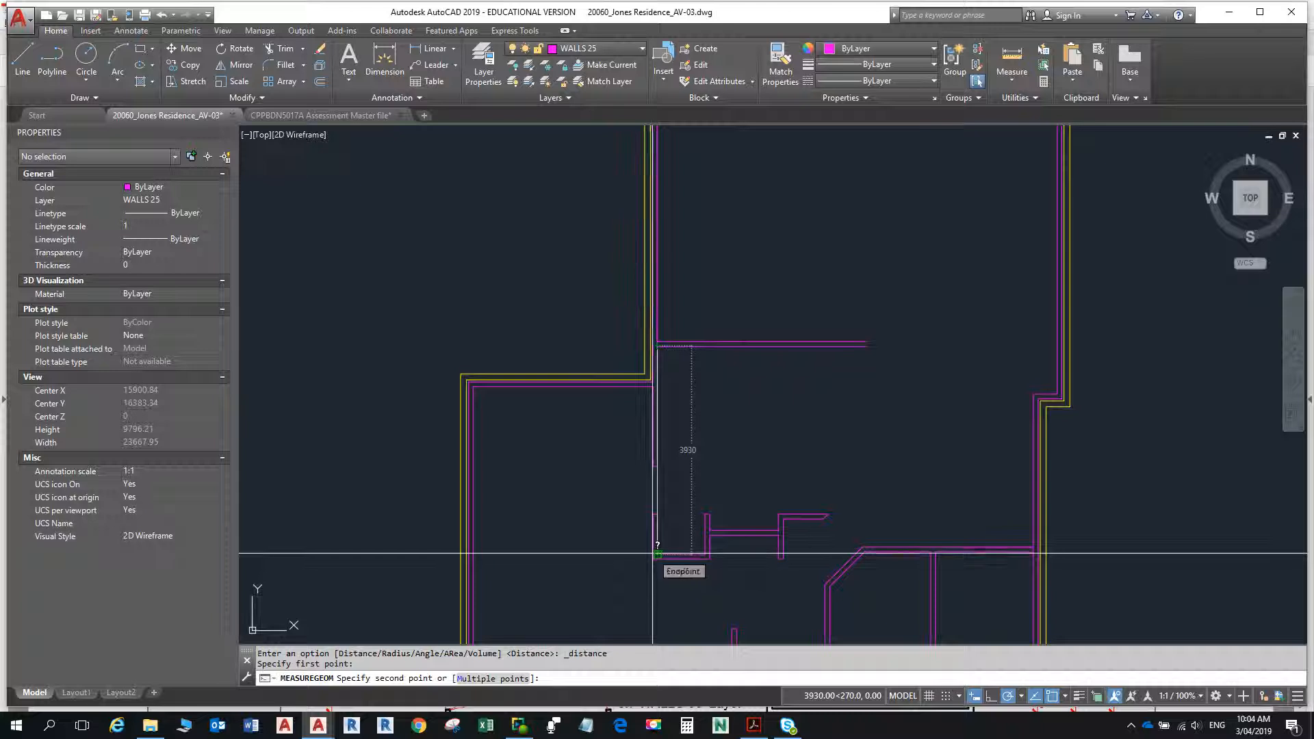
# - Switch to the floor plan PDF in Acrobat Reader and examine the dashed wall's length and angled-corner dimensions
pyautogui.hotkey('alt', 'Tab')
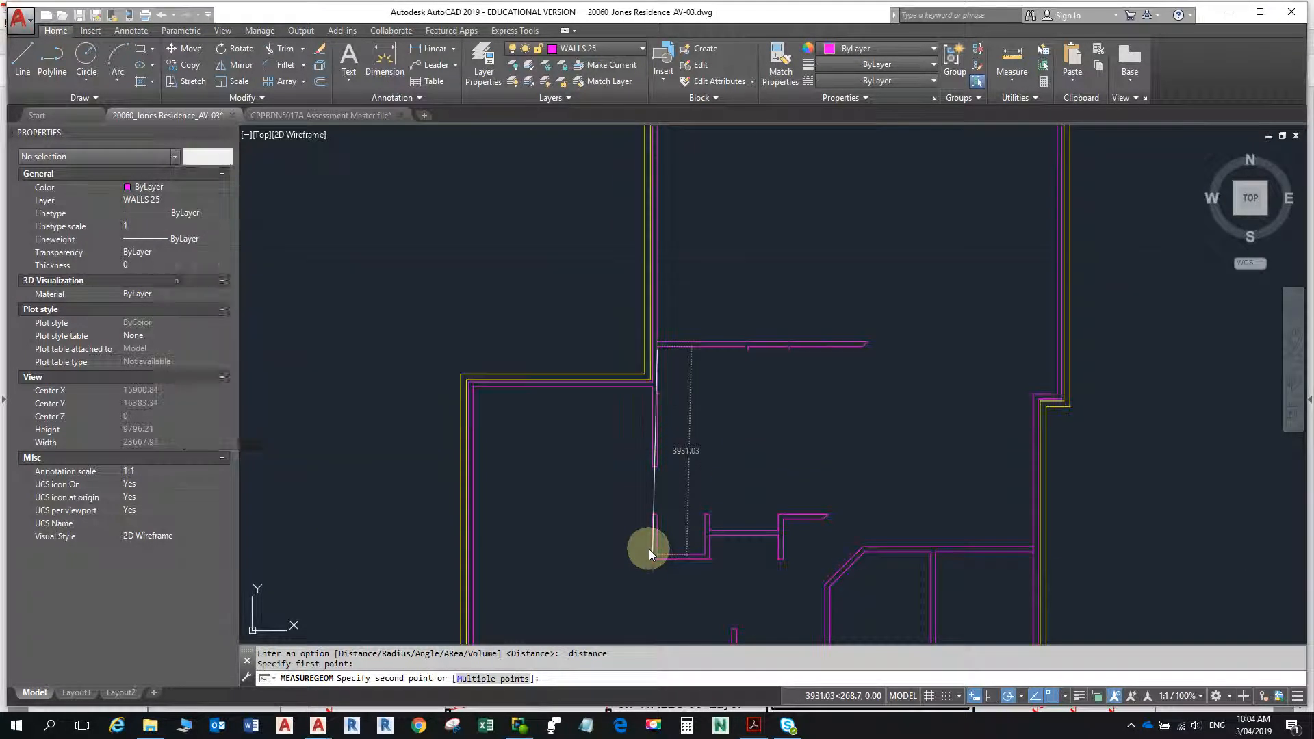
pyautogui.hotkey('alt', 'Tab')
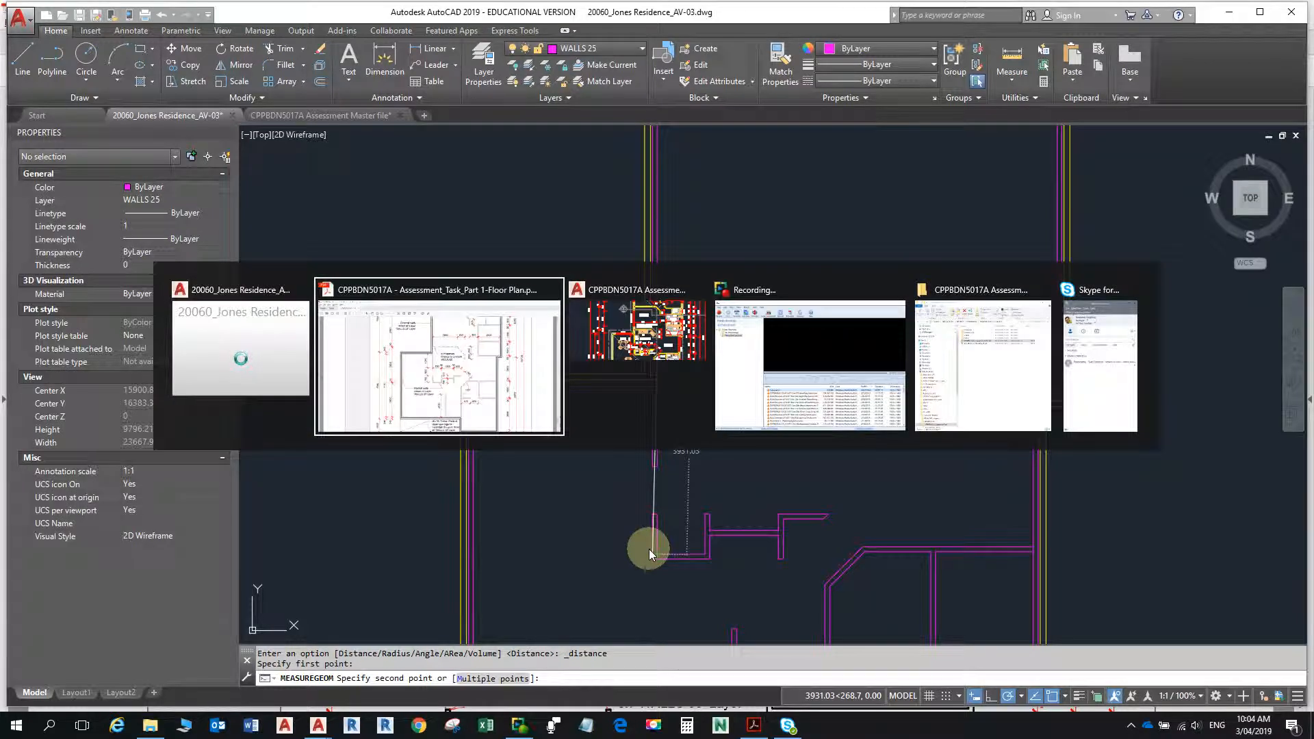
pyautogui.press('Tab')
pyautogui.press('Tab')
pyautogui.press('Tab')
pyautogui.press('Tab')
pyautogui.press('Tab')
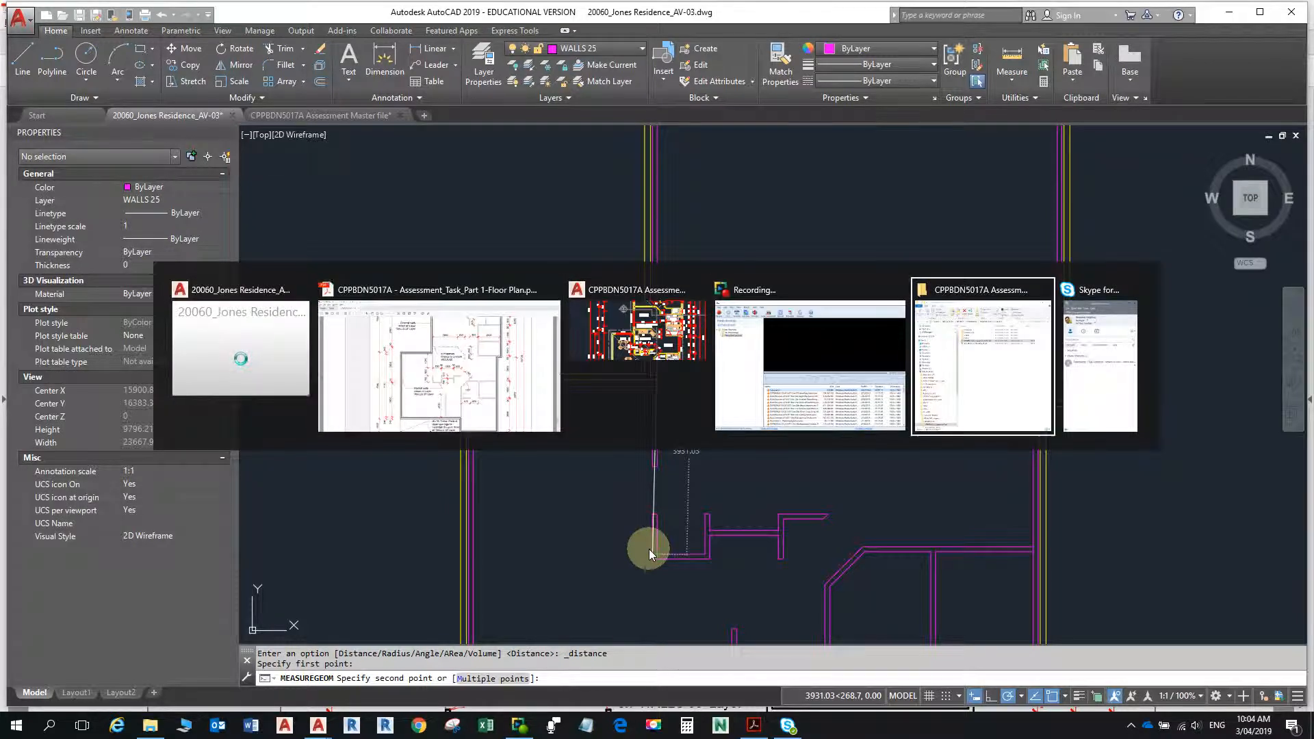
pyautogui.press('Tab')
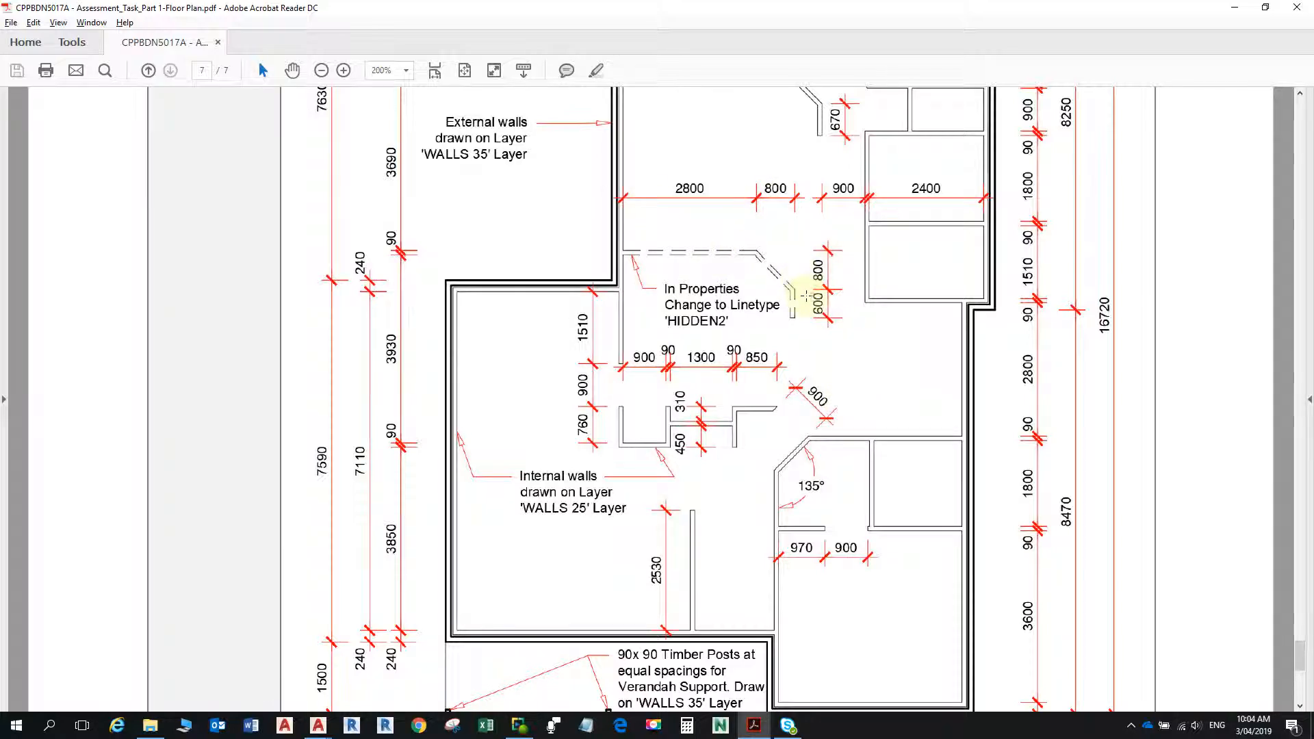
pyautogui.press('alt')
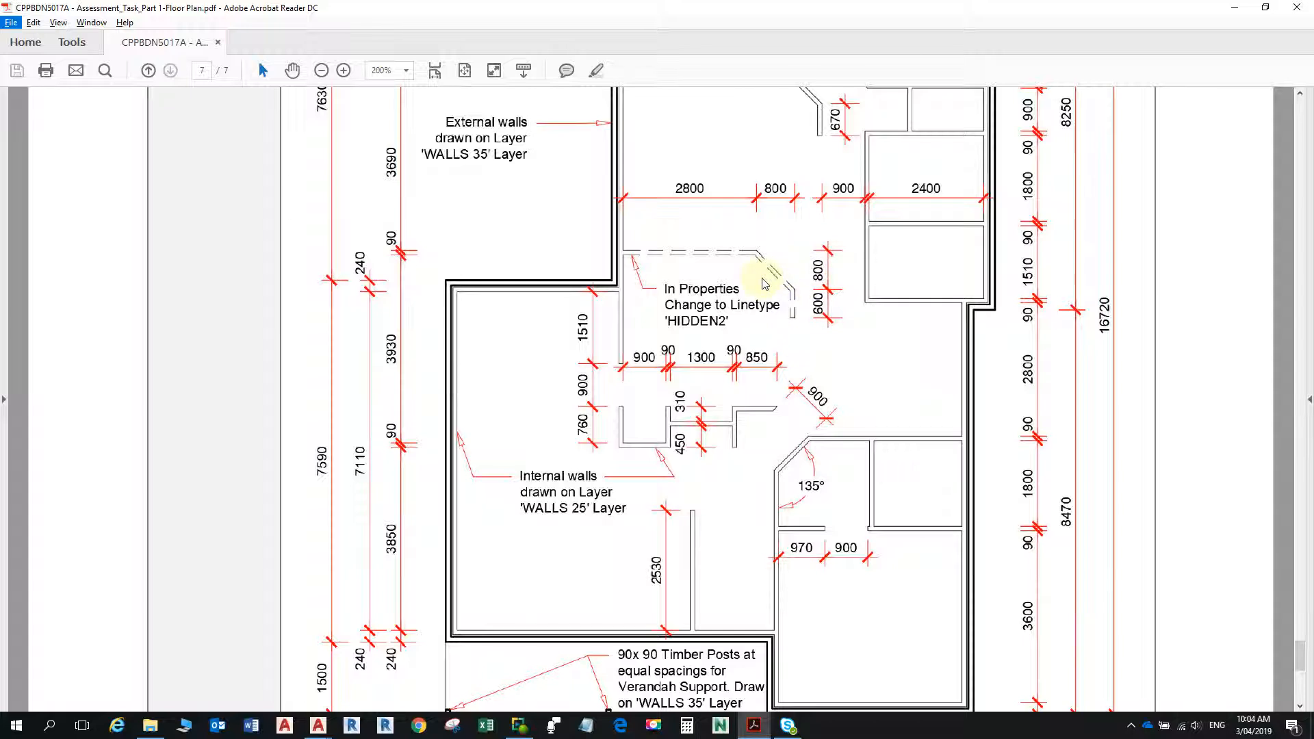
# - Return to the Jones Residence drawing in AutoCAD and offset the inner face of the long vertical internal wall 2800 to the right
pyautogui.hotkey('alt', 'Tab')
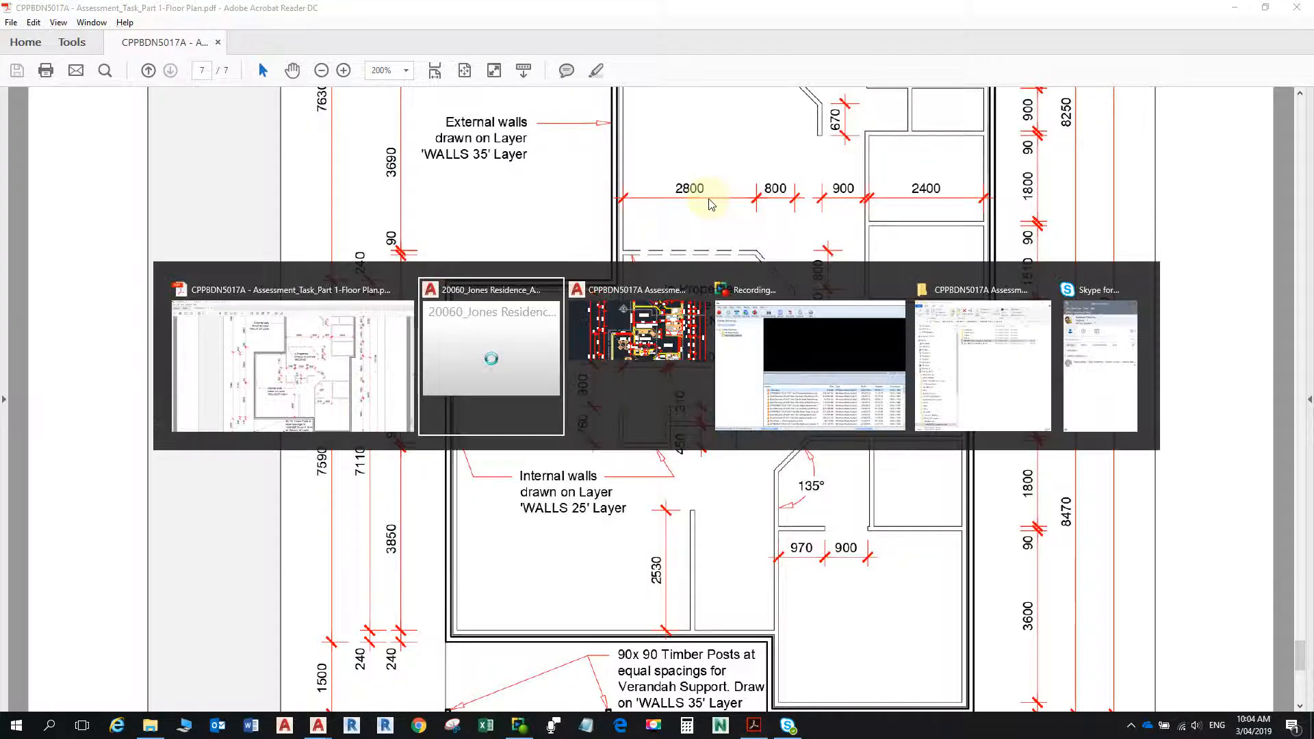
pyautogui.press('Escape')
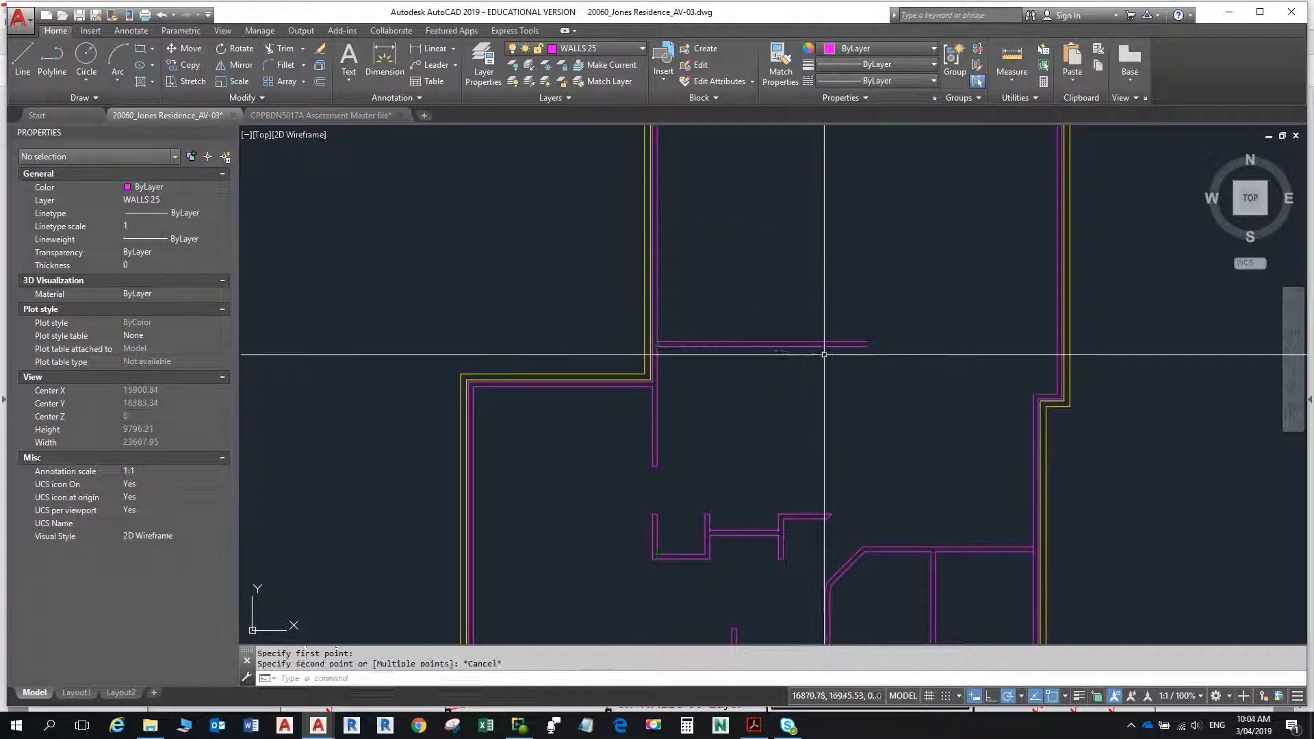
pyautogui.press('Escape')
pyautogui.write('o')
pyautogui.press('Return')
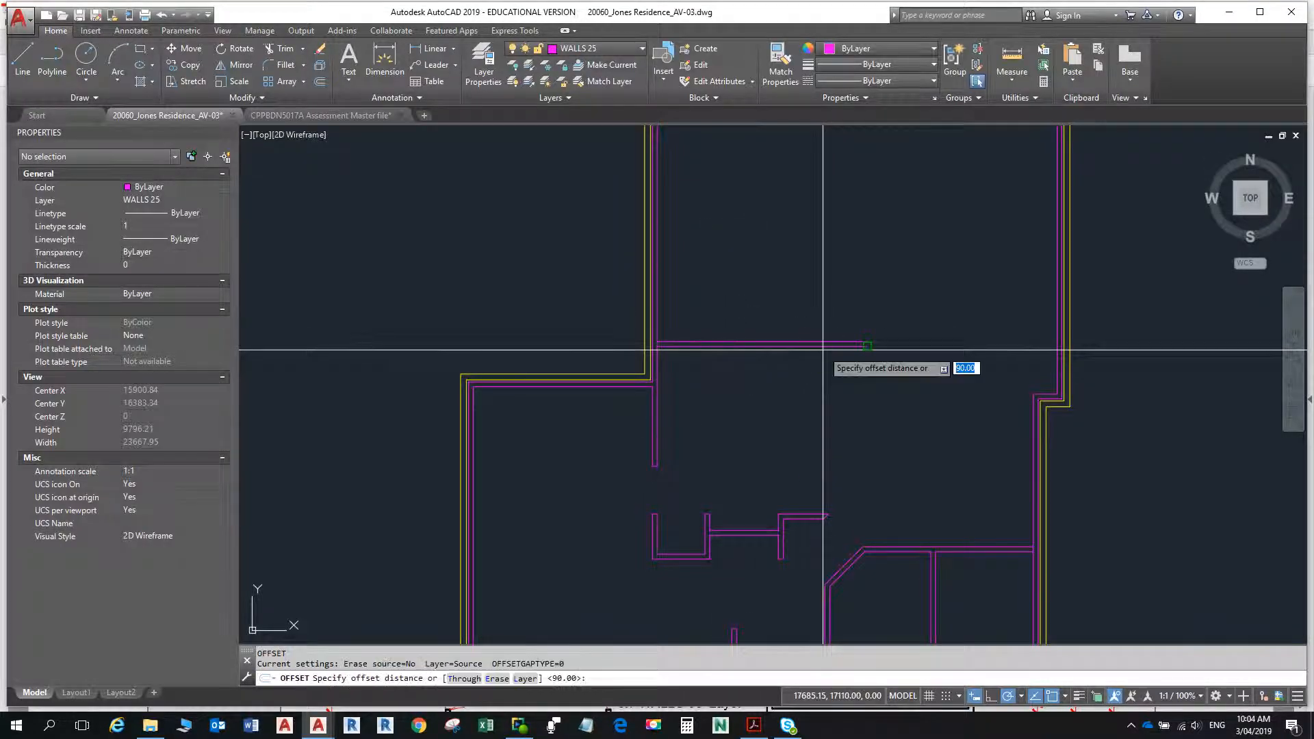
pyautogui.write('2800')
pyautogui.press('Return')
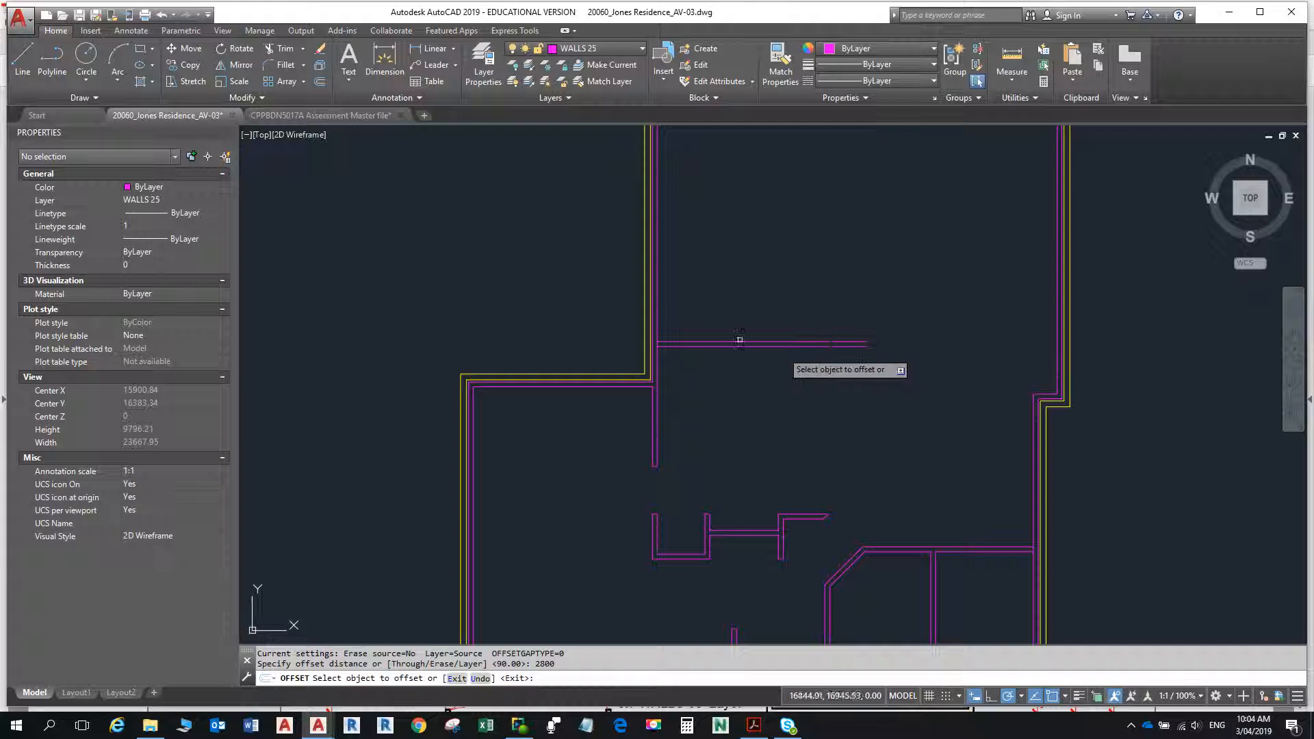
pyautogui.click(656, 315)
pyautogui.click(846, 319)
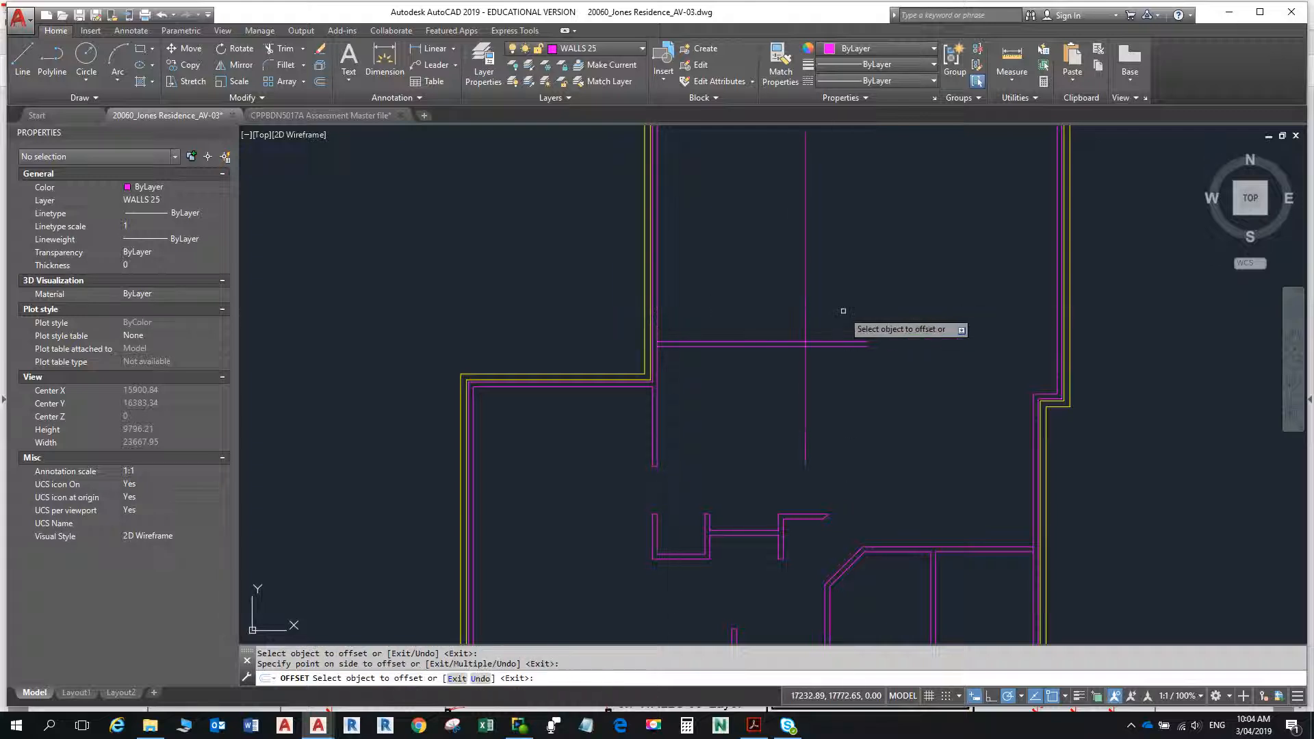
# - Offset the new vertical line 800 to the right, and offset the resulting line 90 back to the left to form the wall's second face
pyautogui.click(808, 312)
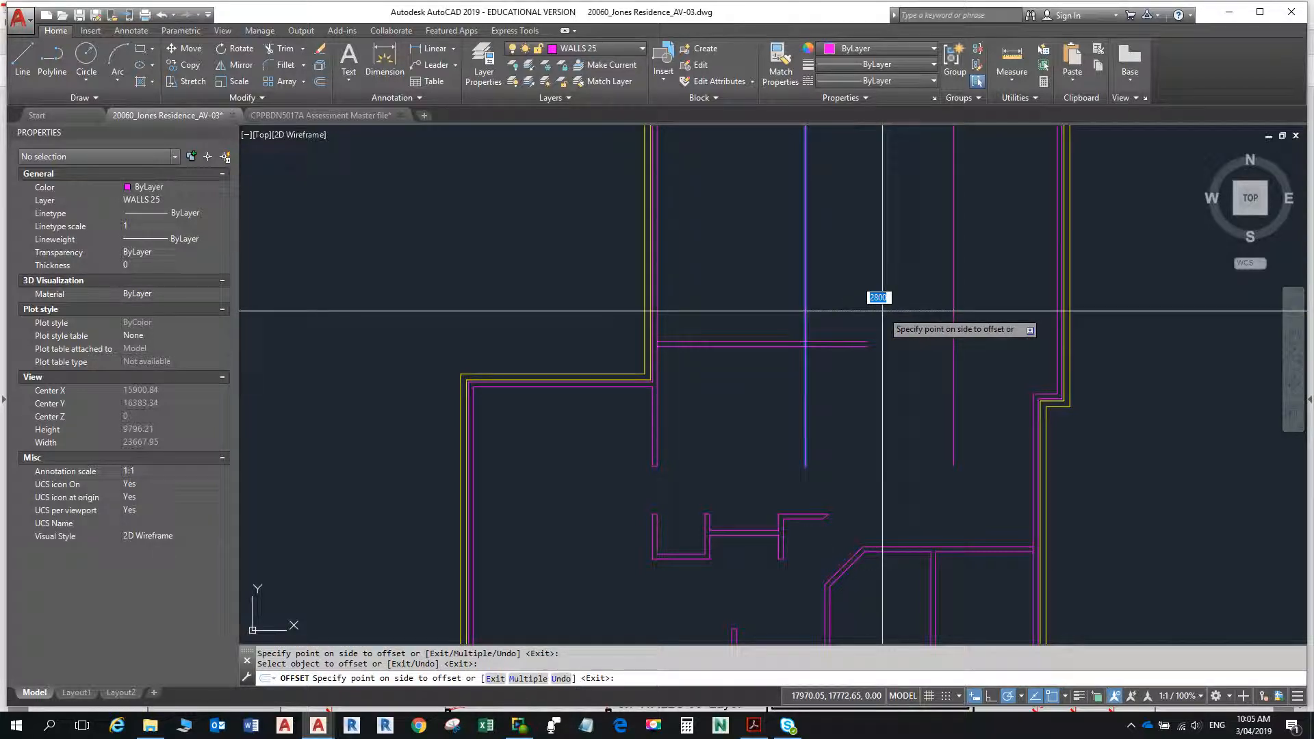
pyautogui.write('800')
pyautogui.press('Return')
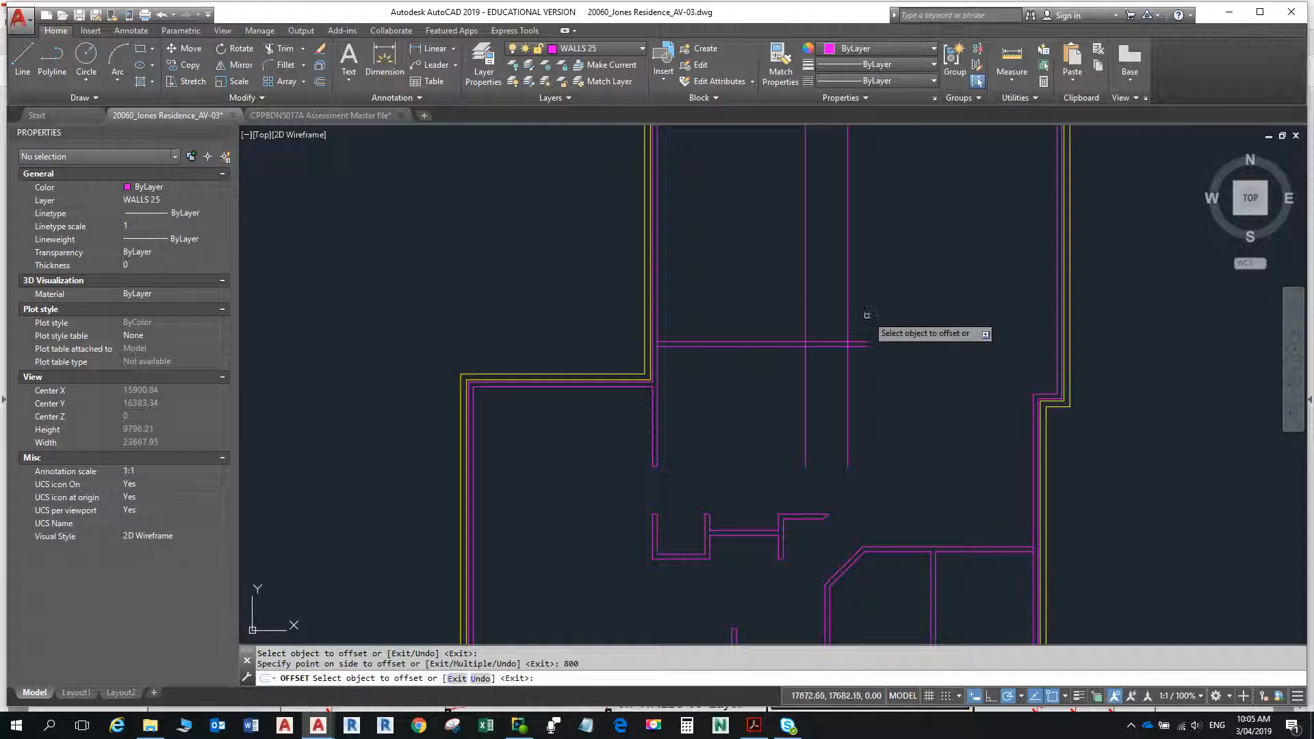
pyautogui.click(847, 312)
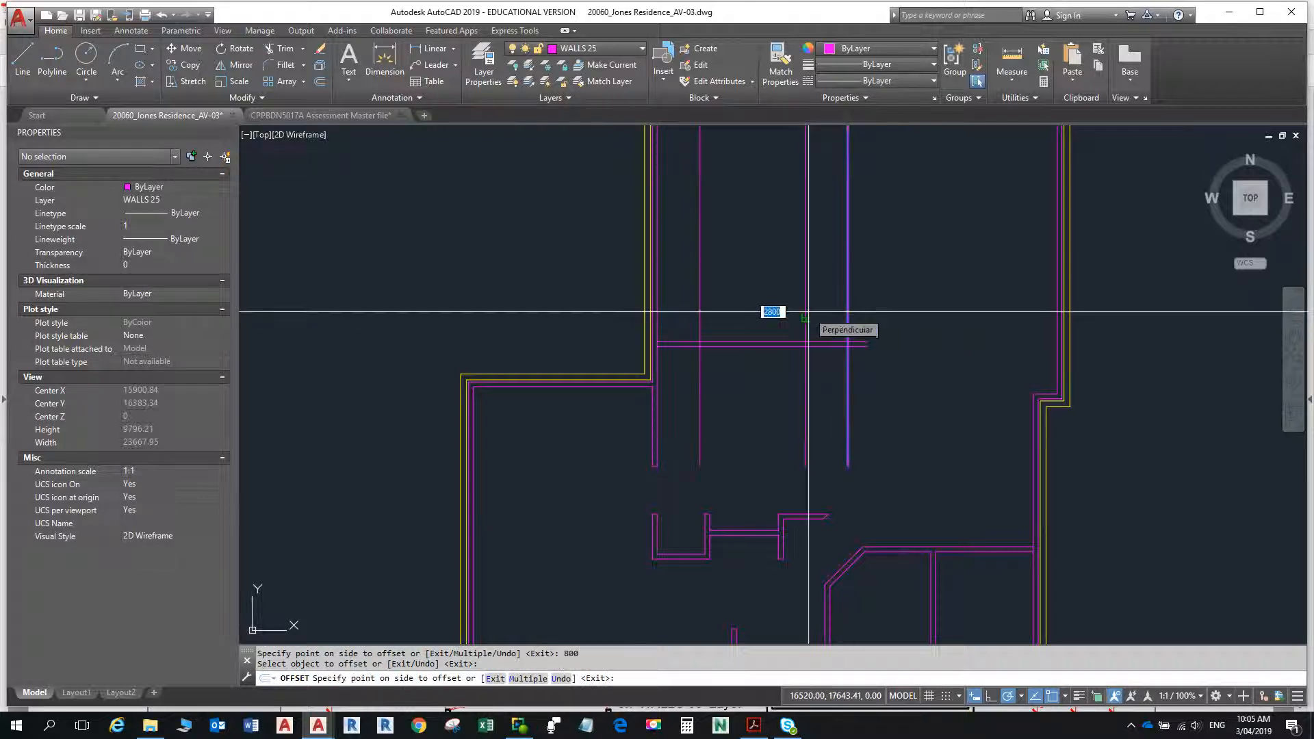
pyautogui.click(807, 312)
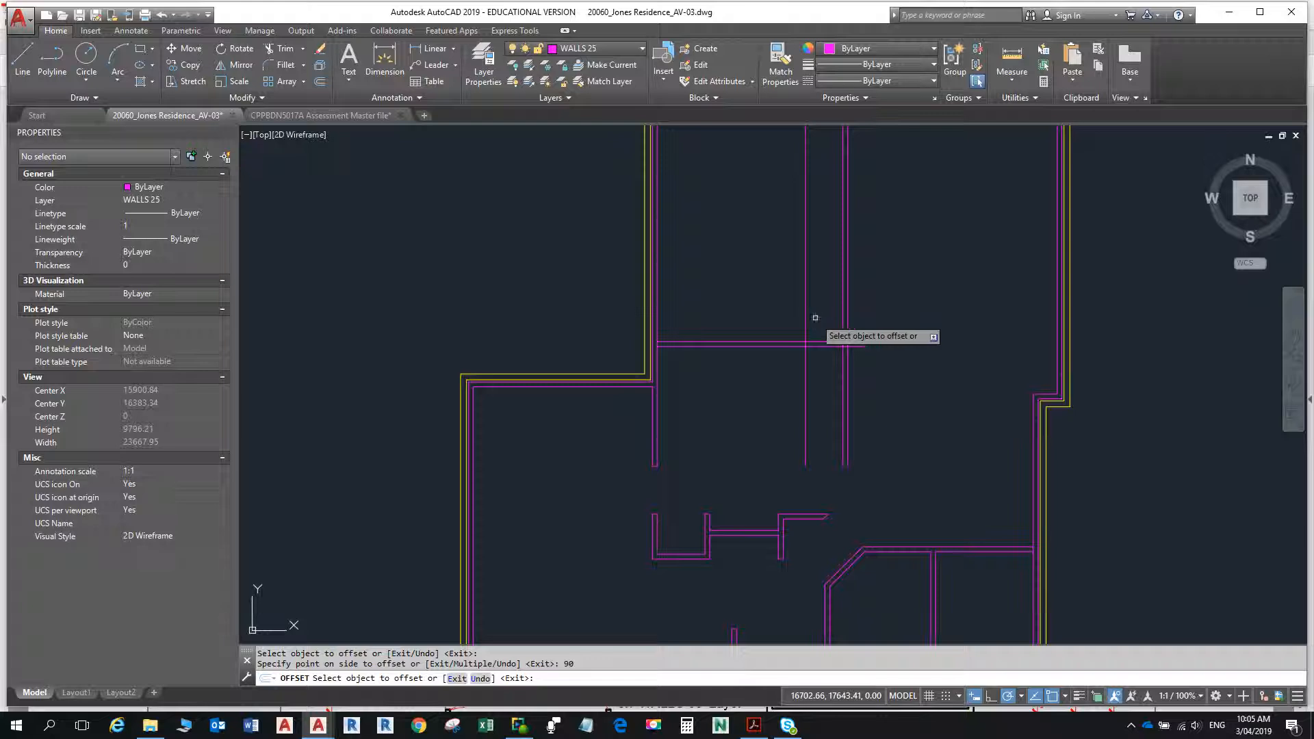
pyautogui.press('Escape')
pyautogui.press('Escape')
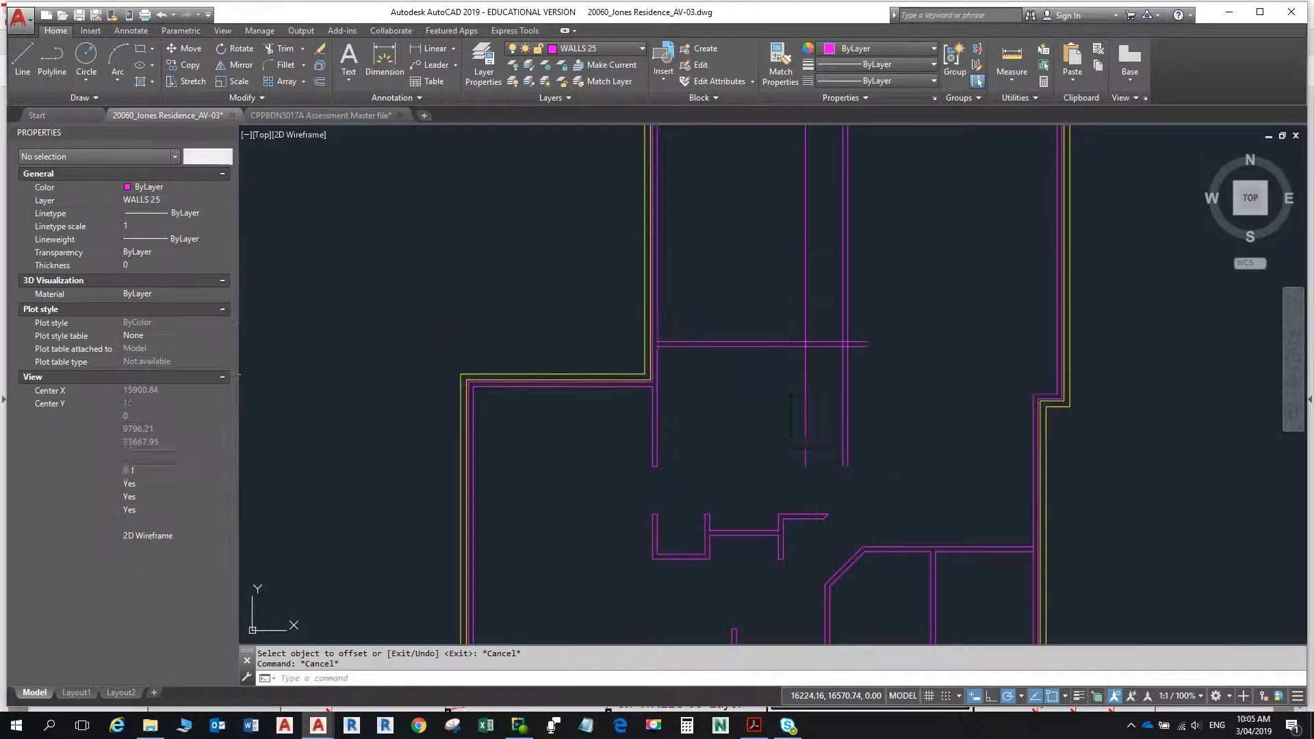
# - Check the dashed wall's vertical dimensions in the floor plan PDF and offset the new horizontal wall's upper line 800 downward in AutoCAD
pyautogui.hotkey('alt', 'Tab')
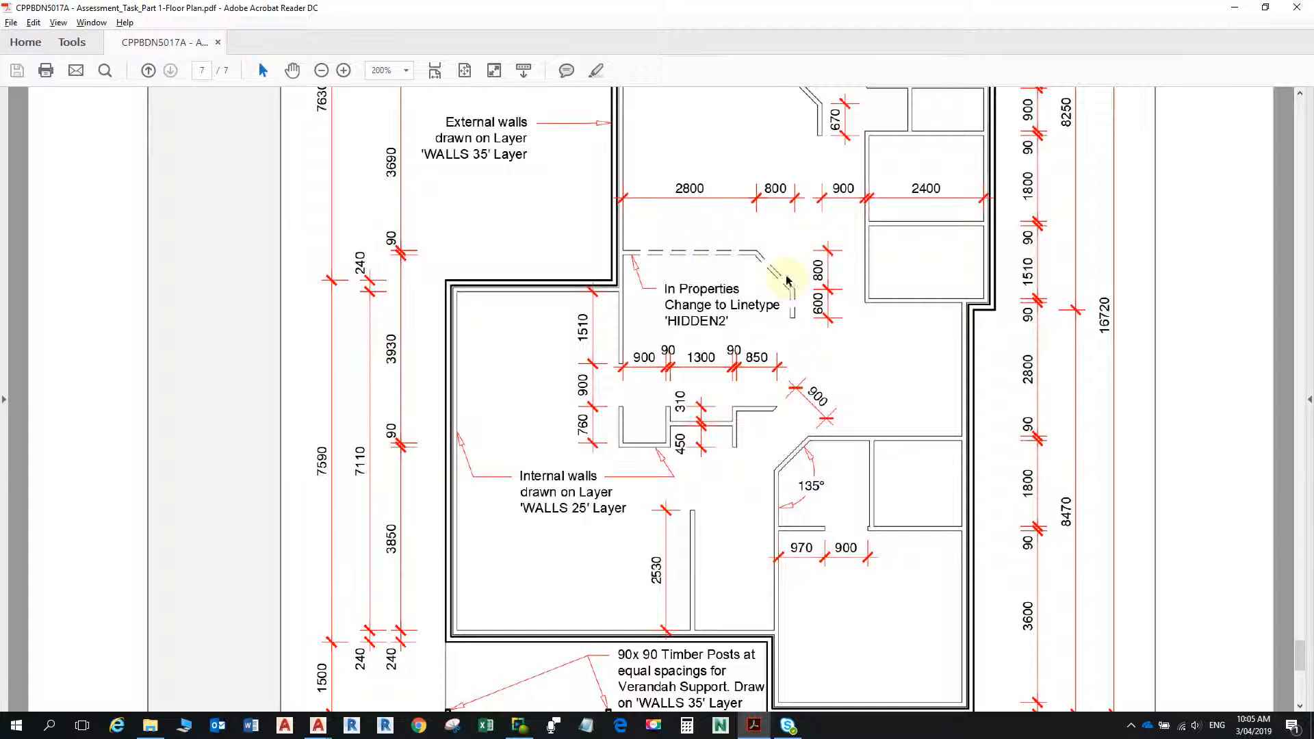
pyautogui.hotkey('alt', 'Tab')
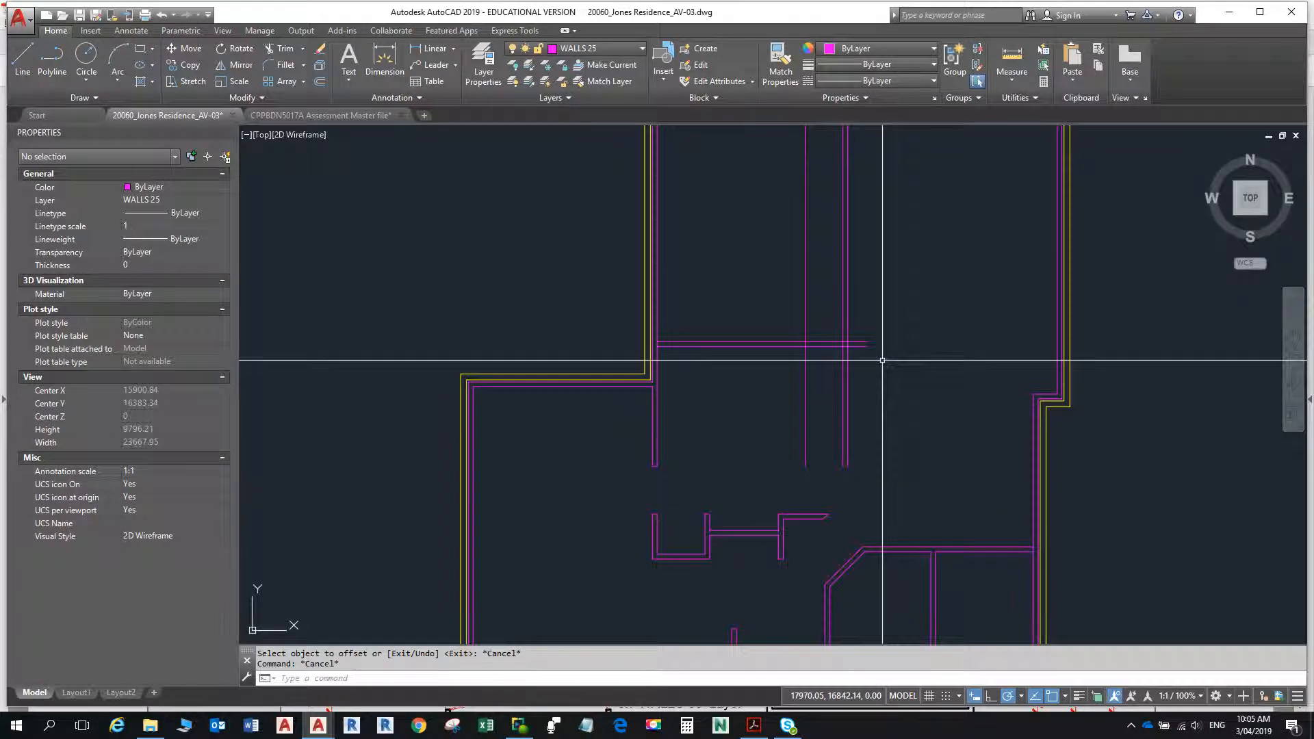
pyautogui.hotkey('alt', 'Tab')
pyautogui.hotkey('alt', 'Tab')
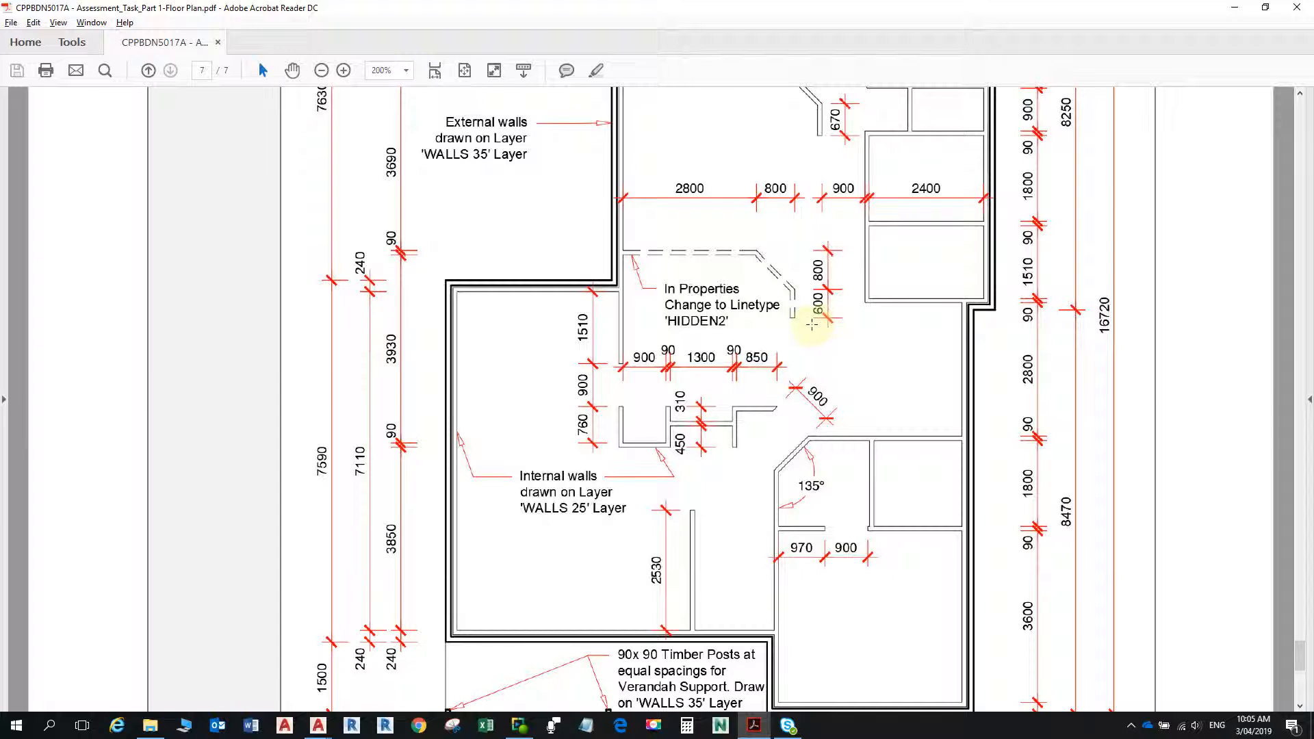
pyautogui.hotkey('alt', 'Tab')
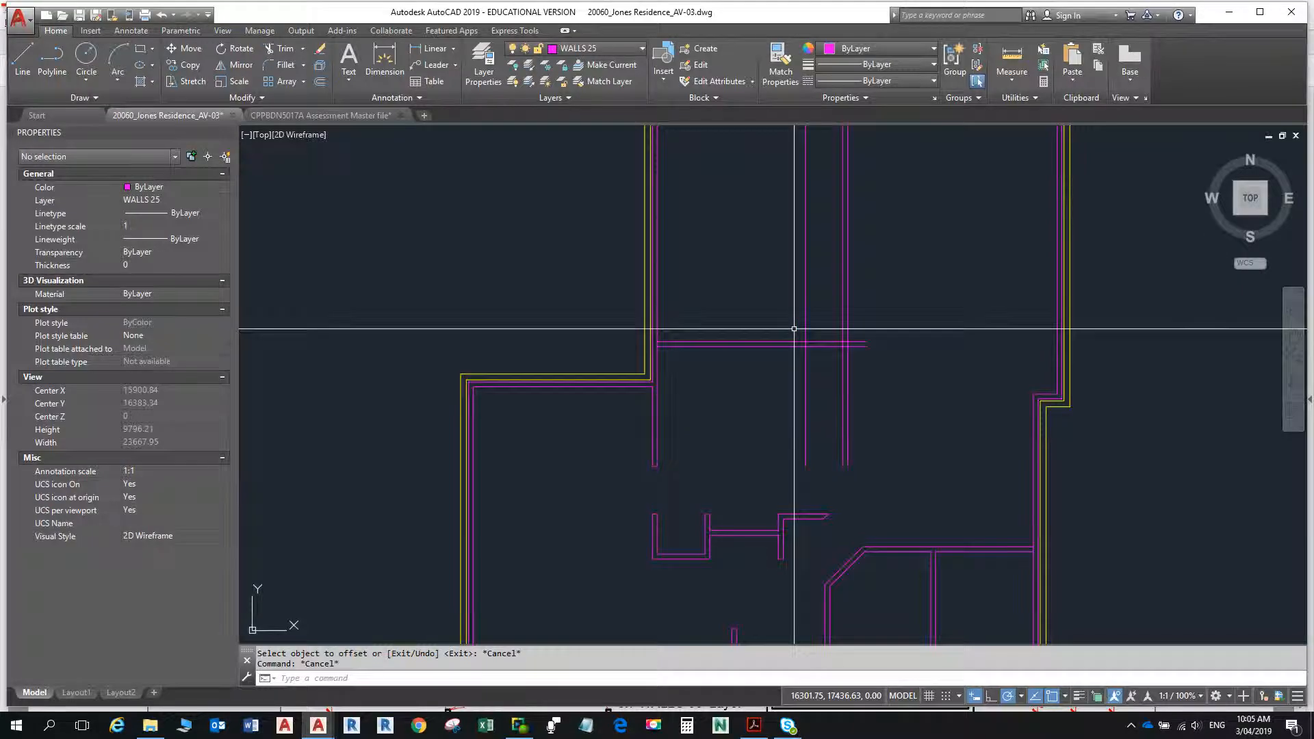
pyautogui.press('Return')
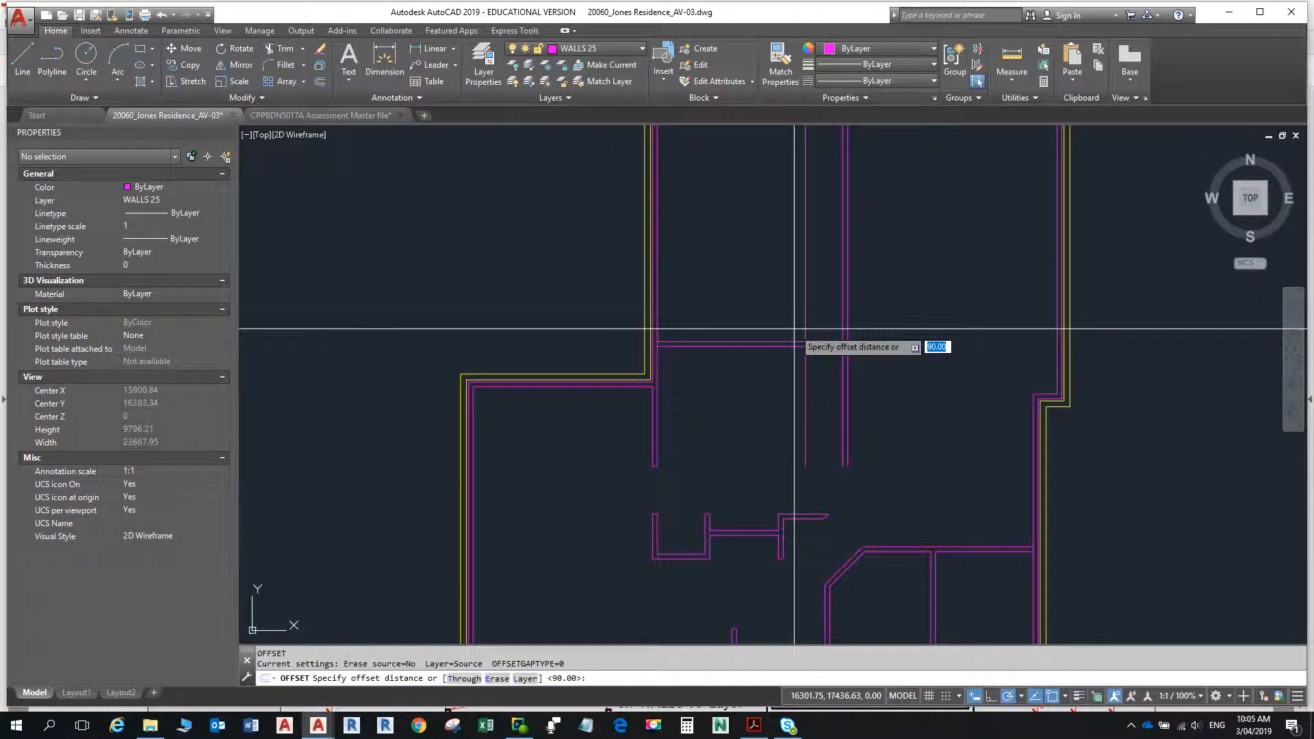
pyautogui.write('80')
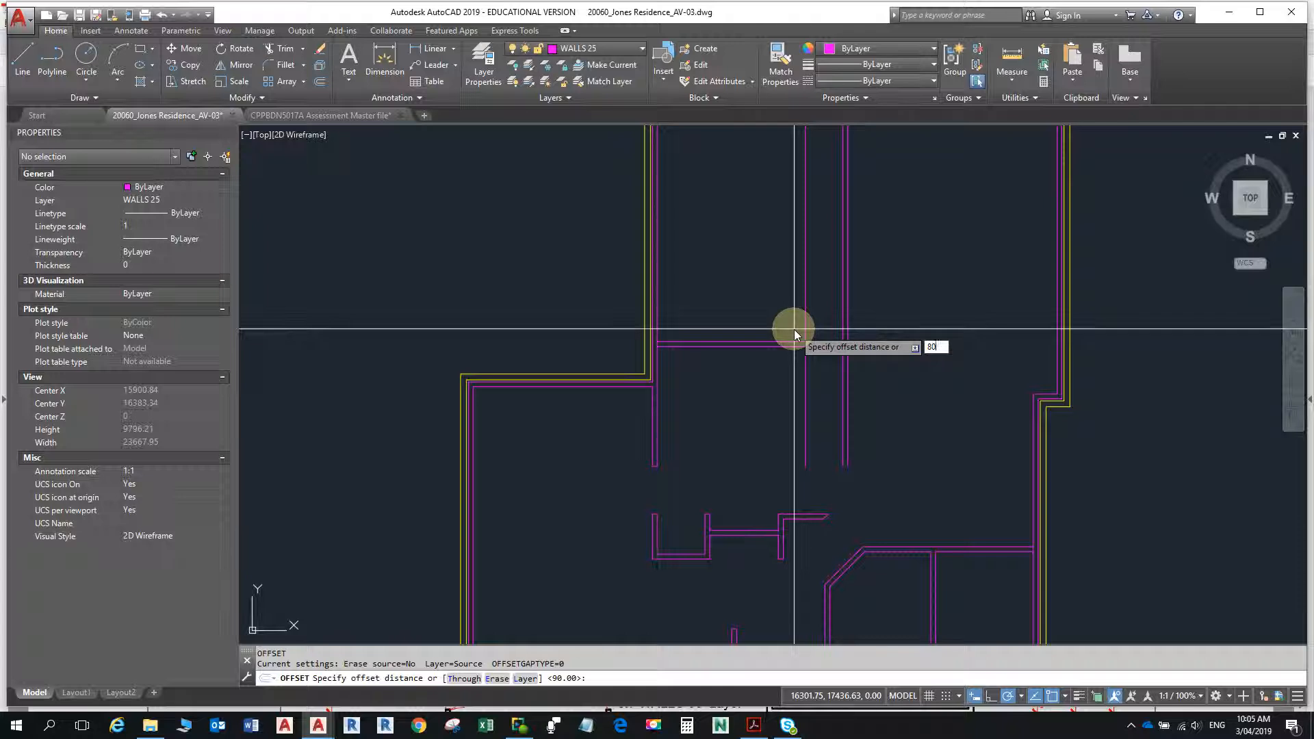
pyautogui.write('0')
pyautogui.press('Return')
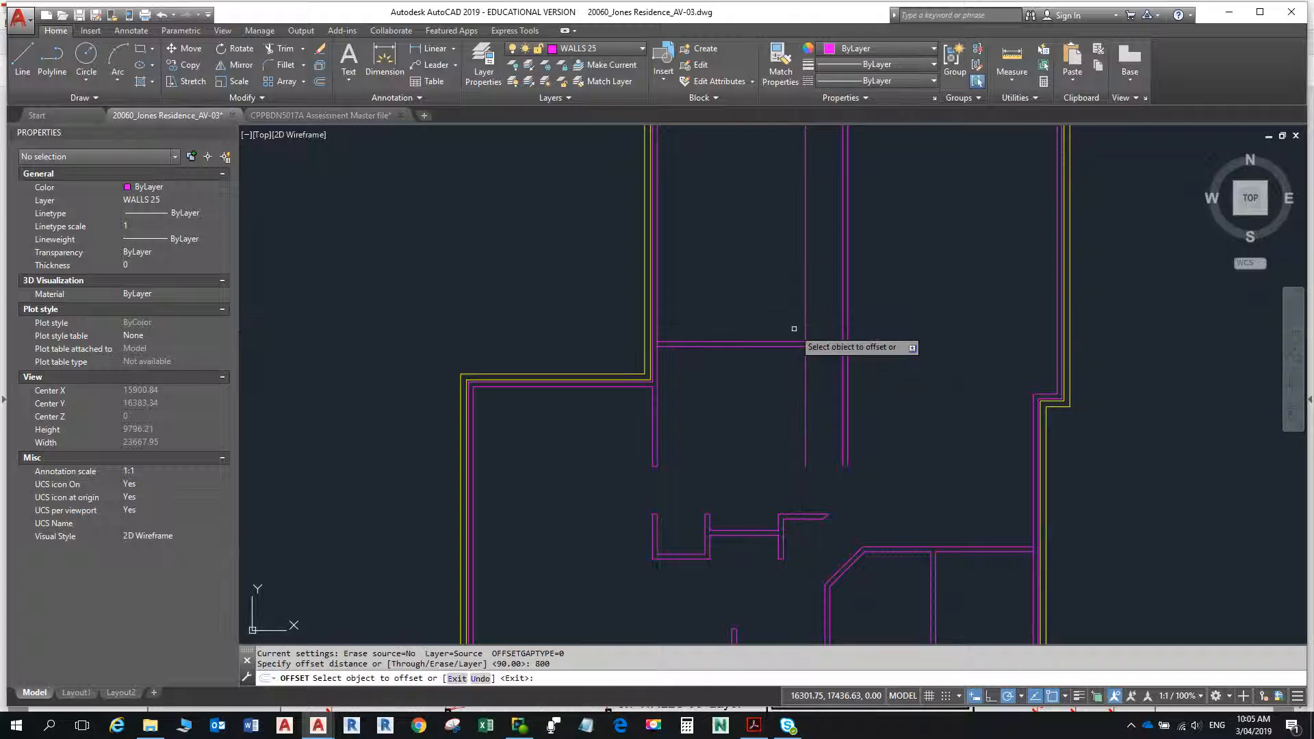
pyautogui.click(794, 341)
pyautogui.click(754, 404)
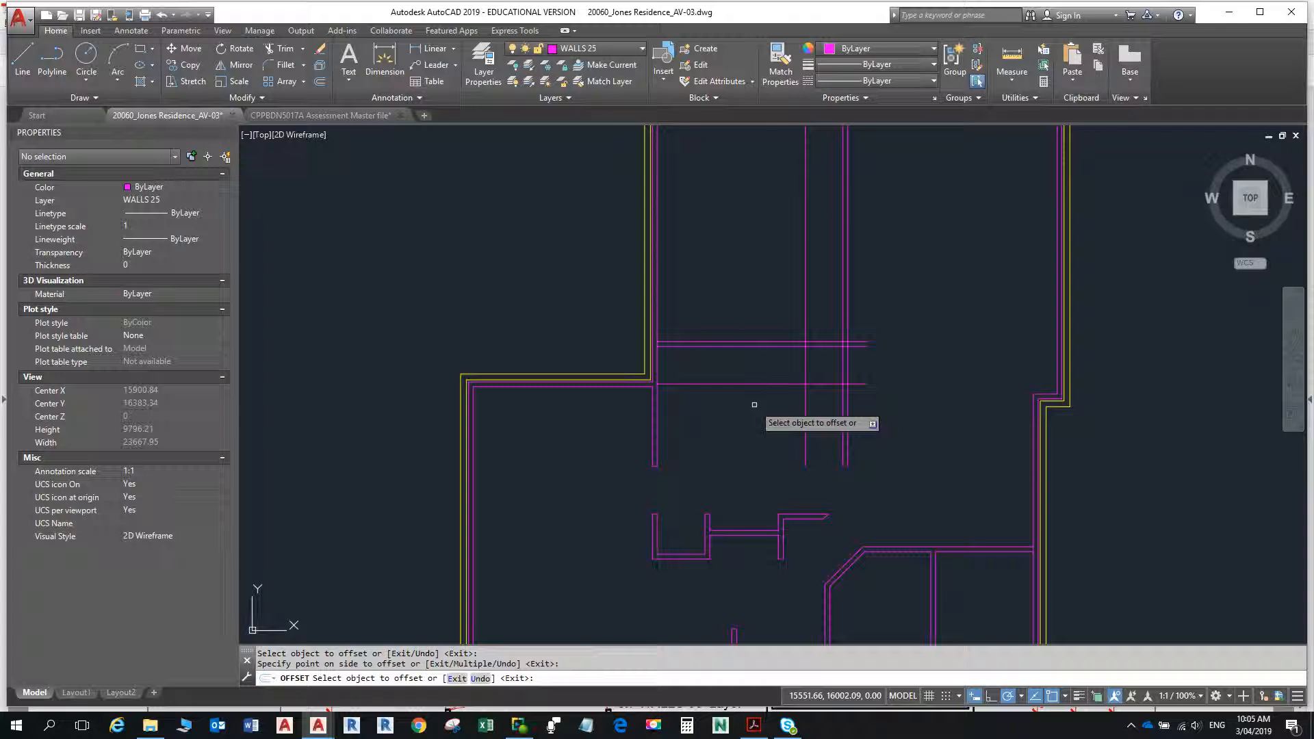
# - Offset the new lower horizontal line another 600 downward to mark the wall's end, and compare the layout with the floor plan PDF
pyautogui.click(755, 382)
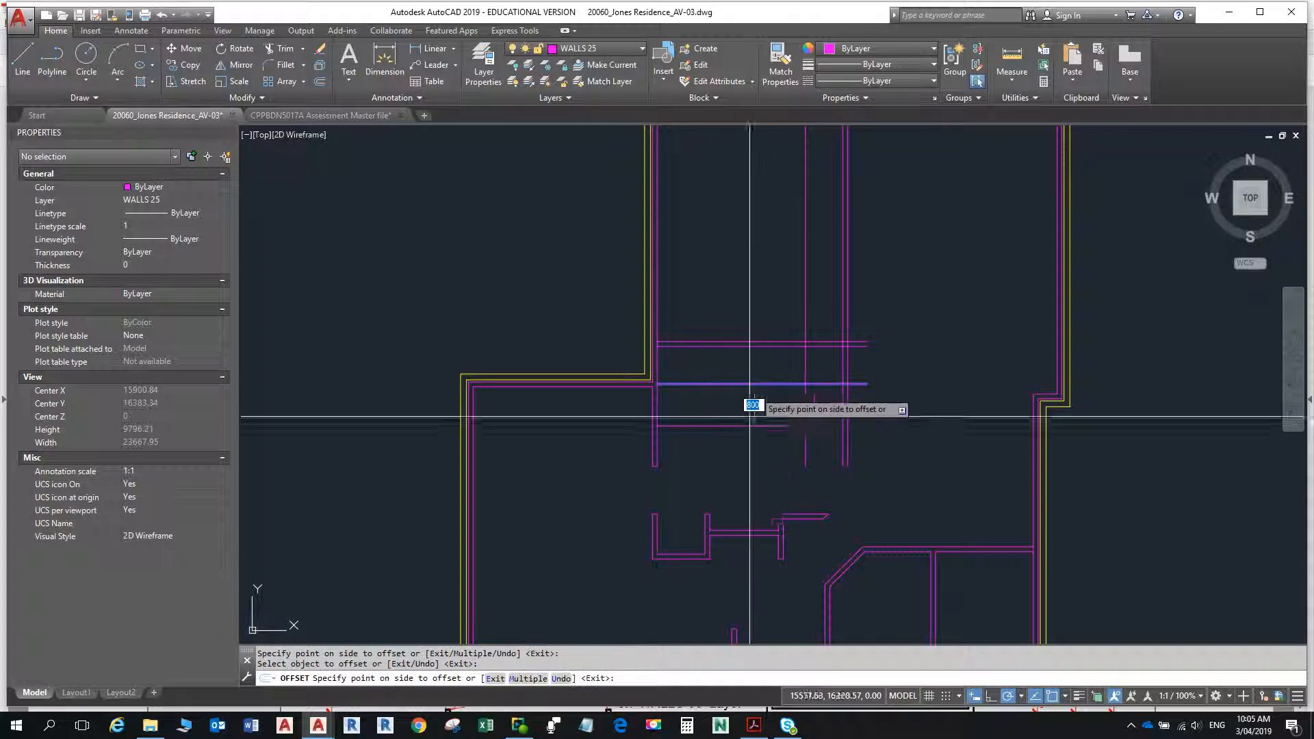
pyautogui.write('600')
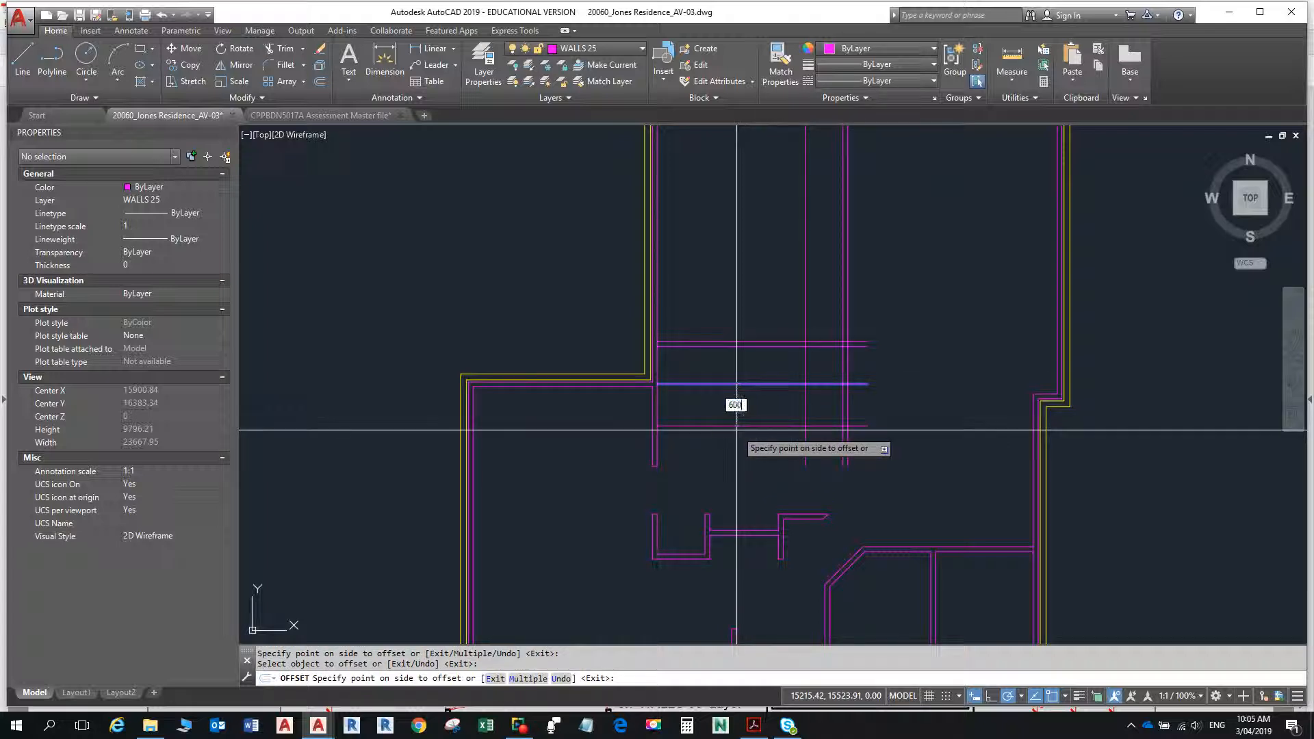
pyautogui.press('Return')
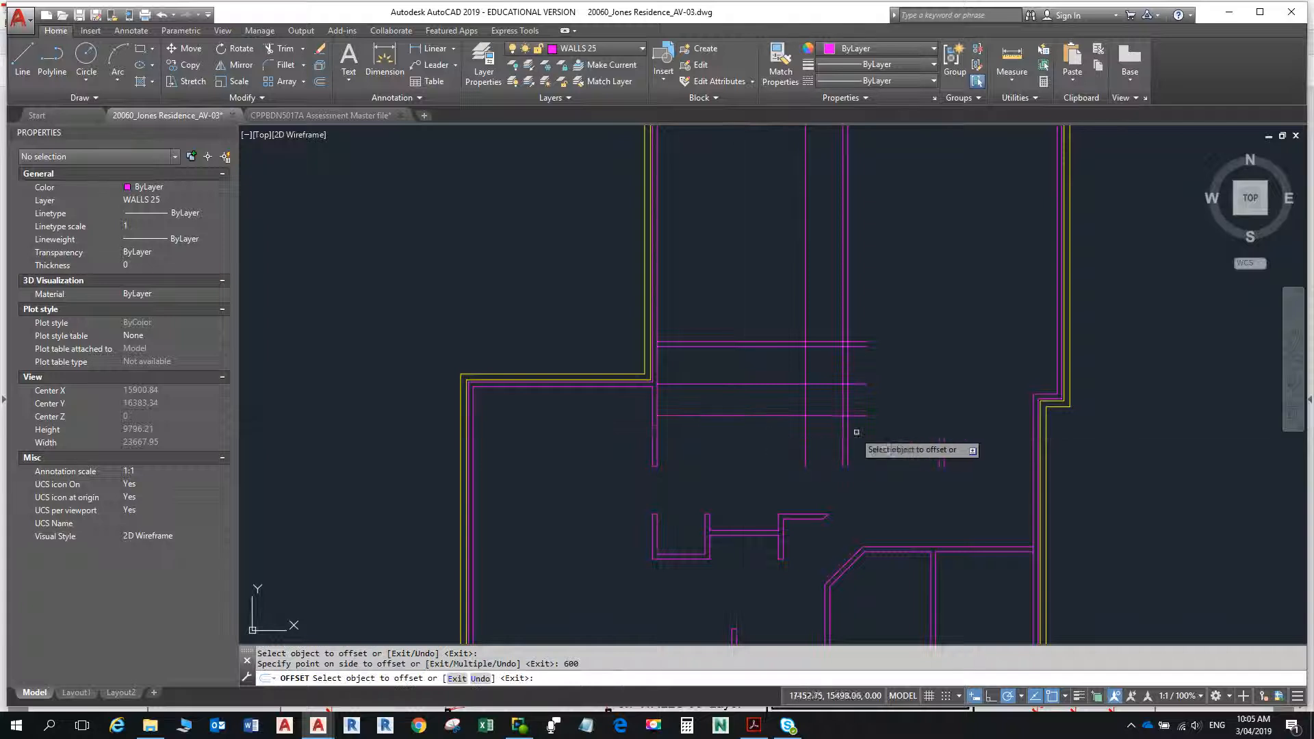
pyautogui.hotkey('alt', 'Tab')
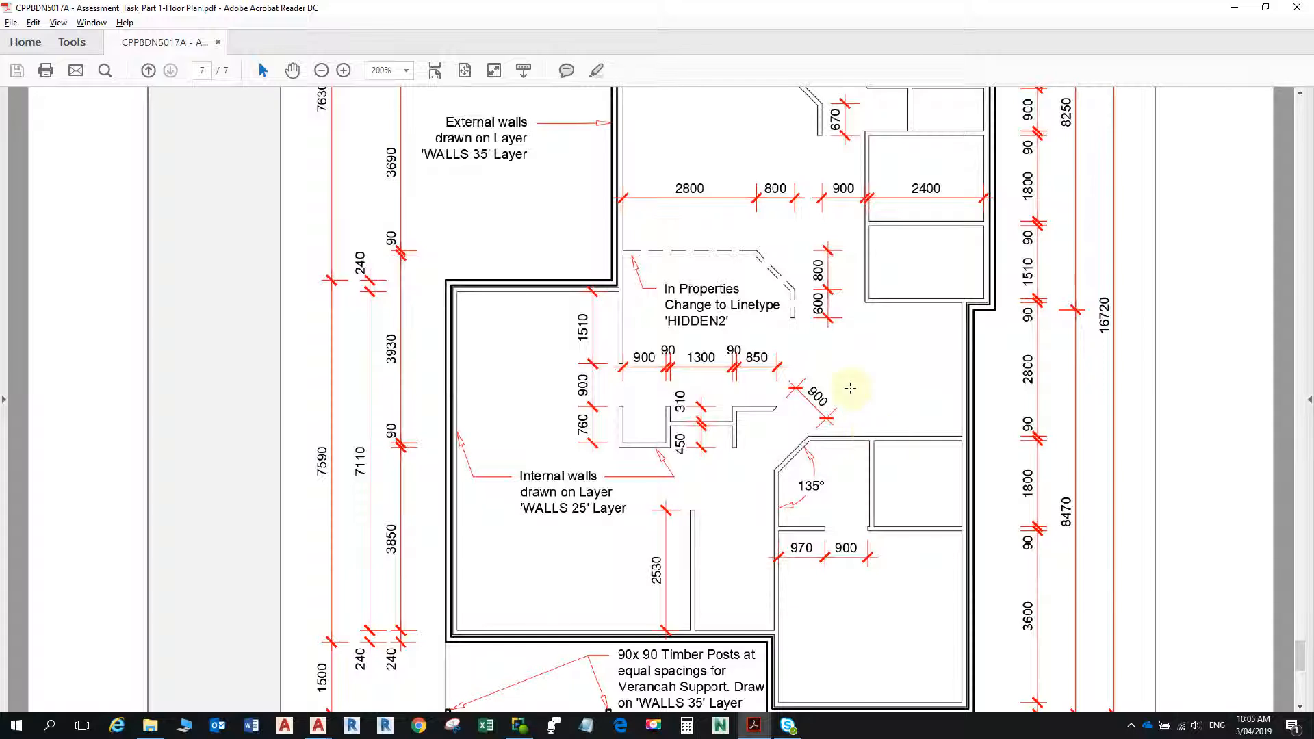
pyautogui.hotkey('alt', 'Tab')
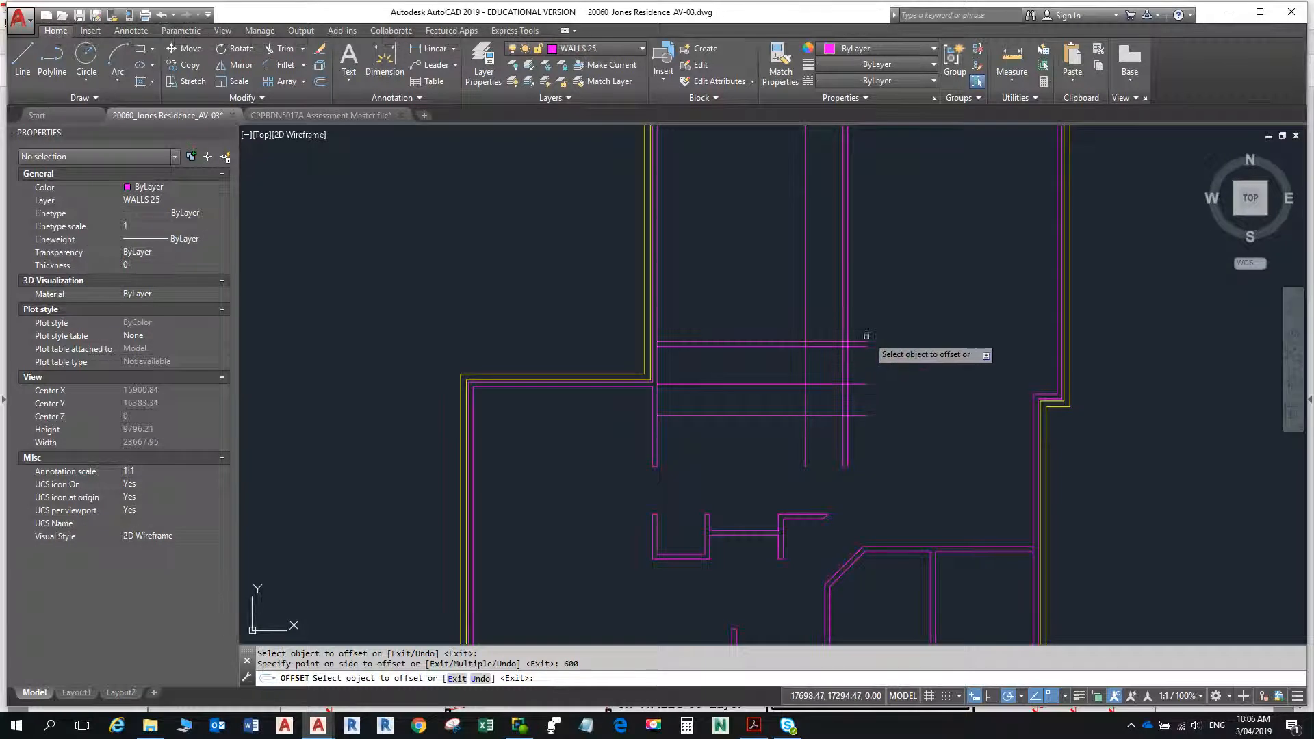
pyautogui.press('Escape')
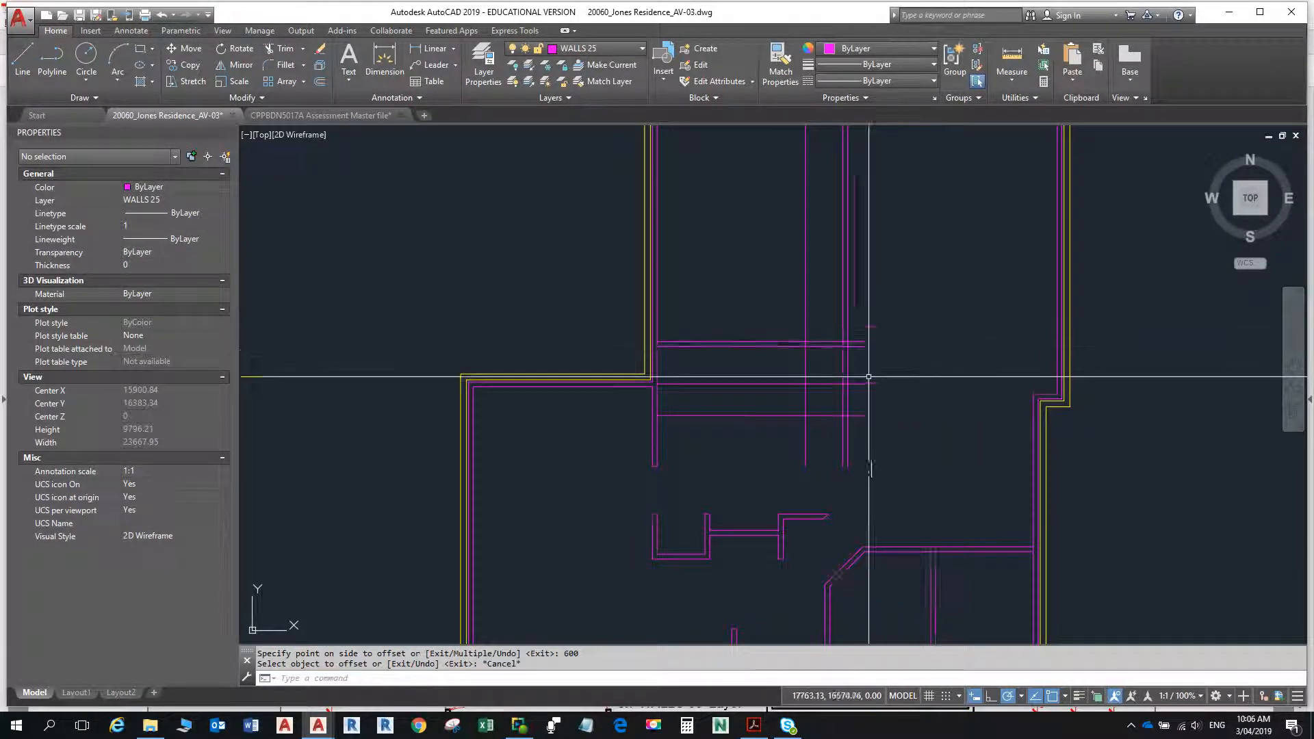
# - Fillet the lowest horizontal line with both faces of the 90-wide vertical wall to close the wall's lower end
pyautogui.scroll(2, 856, 379)
pyautogui.scroll(5, 855, 379)
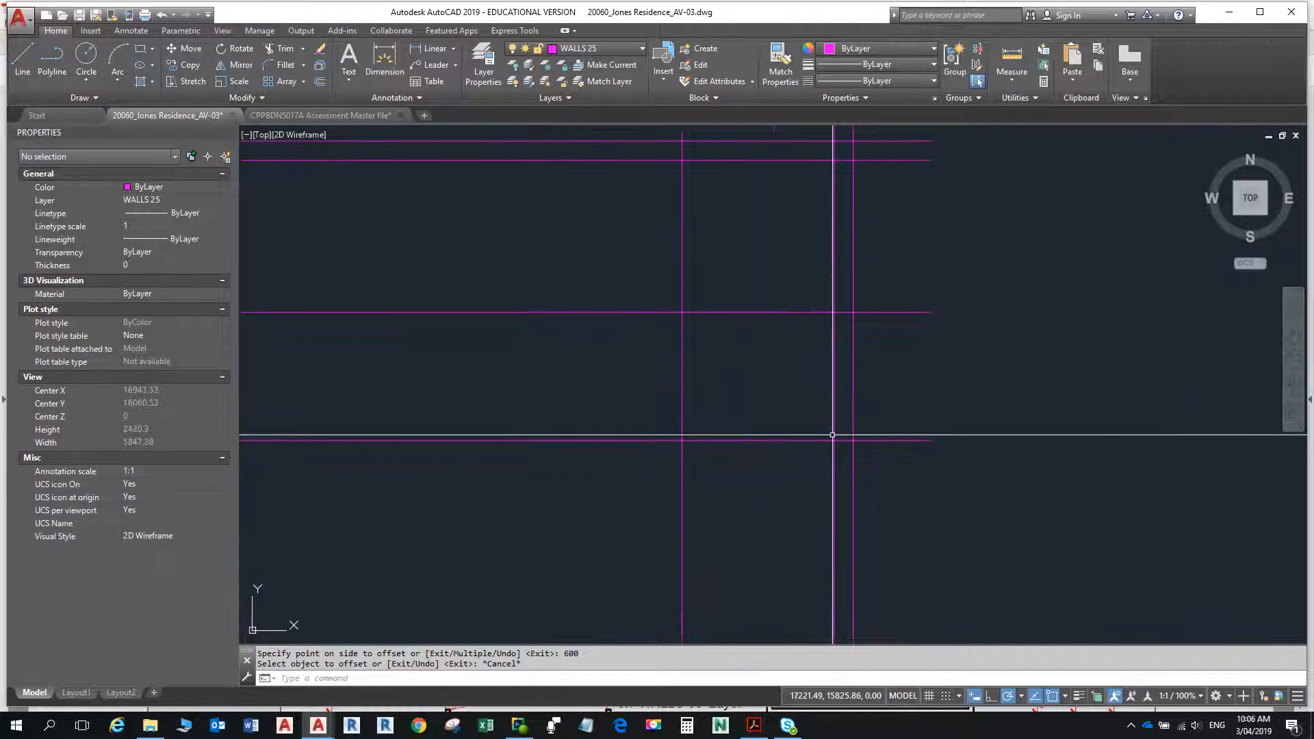
pyautogui.write('f')
pyautogui.press('Return')
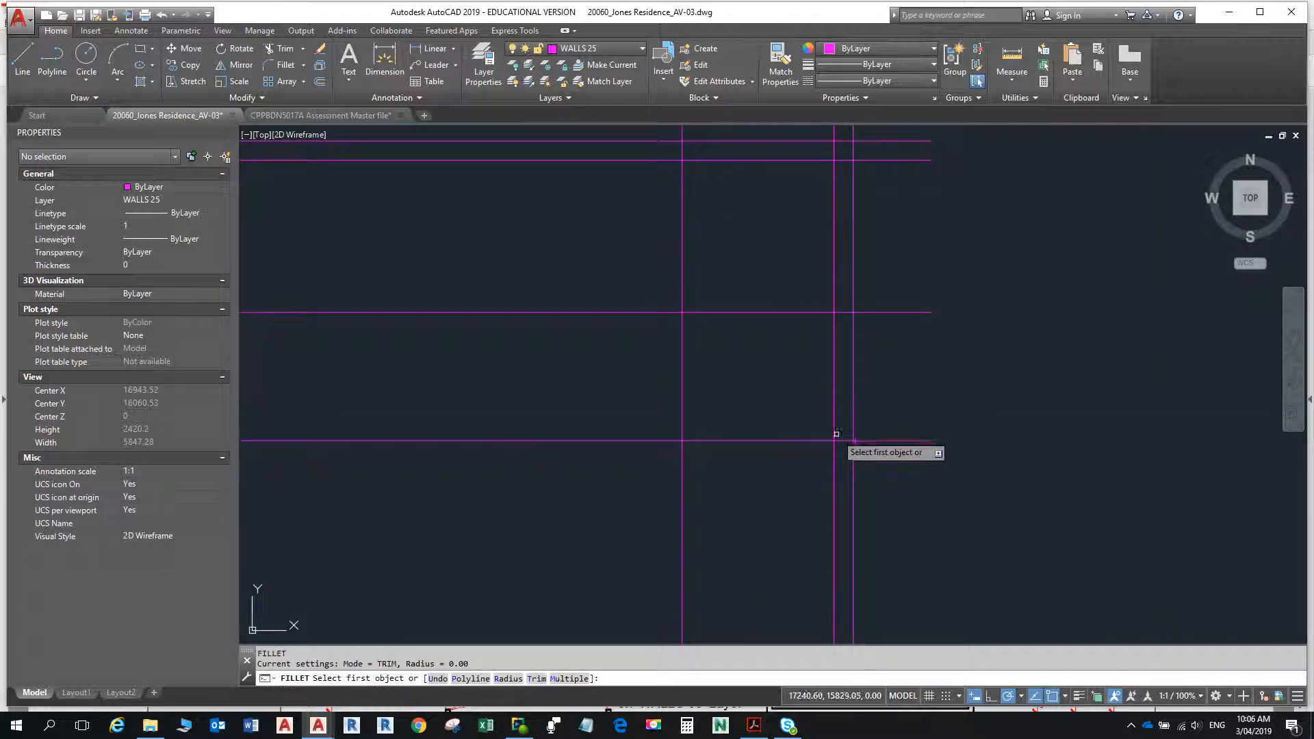
pyautogui.click(833, 432)
pyautogui.click(839, 441)
pyautogui.press('Return')
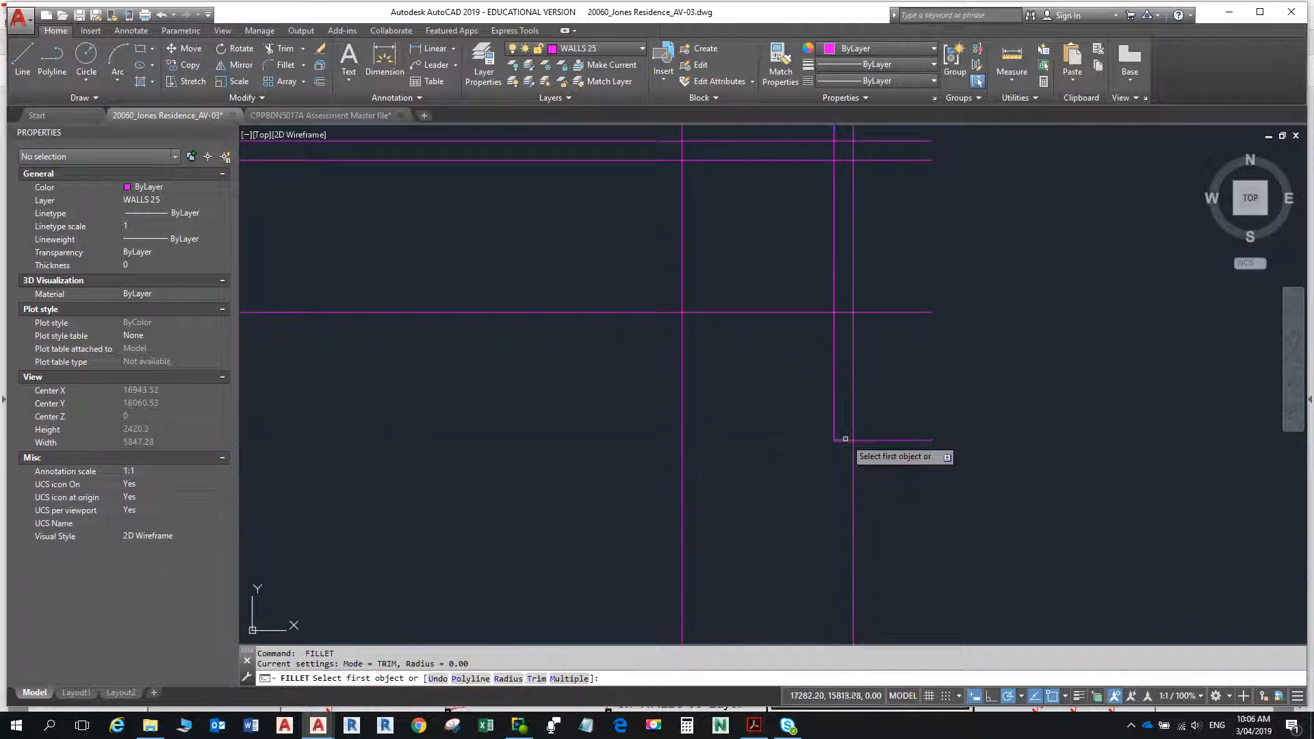
pyautogui.click(846, 440)
pyautogui.press('Escape')
pyautogui.press('Escape')
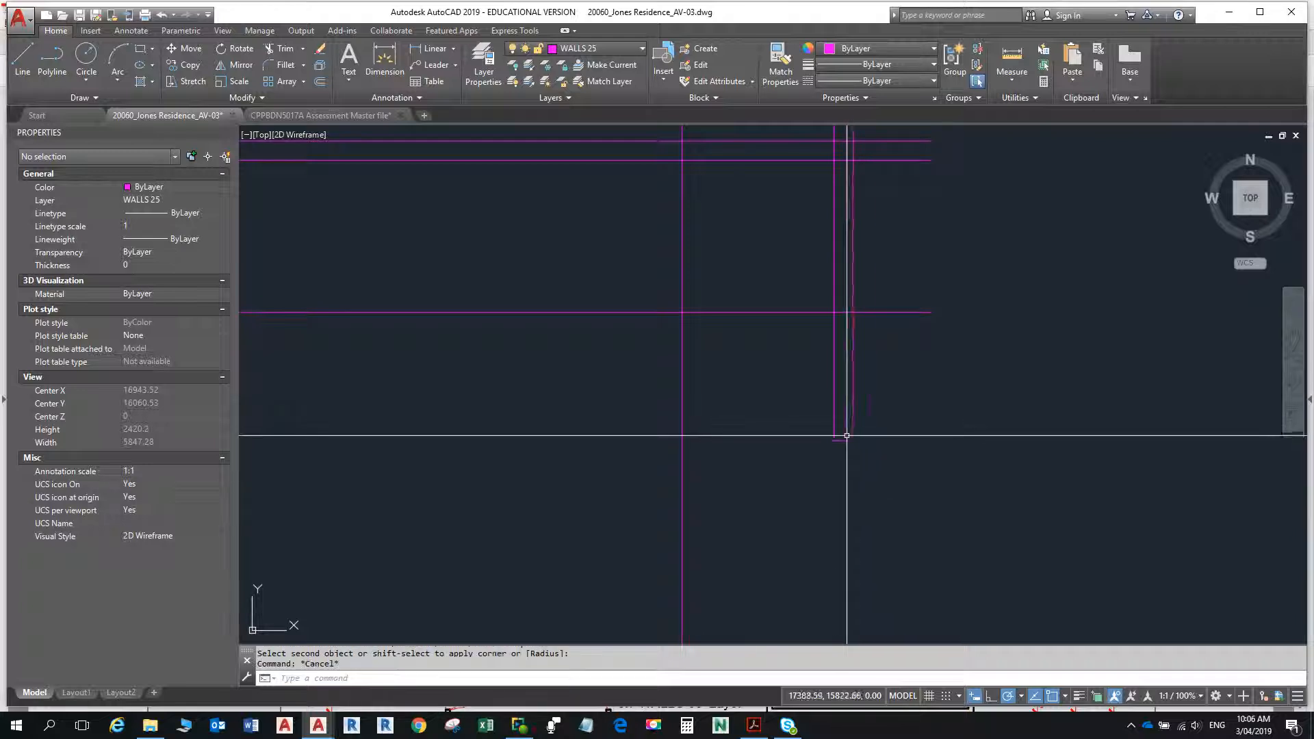
# - Chamfer the horizontal wall's upper line with the end wall's outer face, using 800 for both chamfer distances
pyautogui.moveTo(883, 315)
pyautogui.mouseDown(button='middle')
pyautogui.moveTo(910, 470)
pyautogui.moveTo(934, 454)
pyautogui.mouseUp(button='middle')
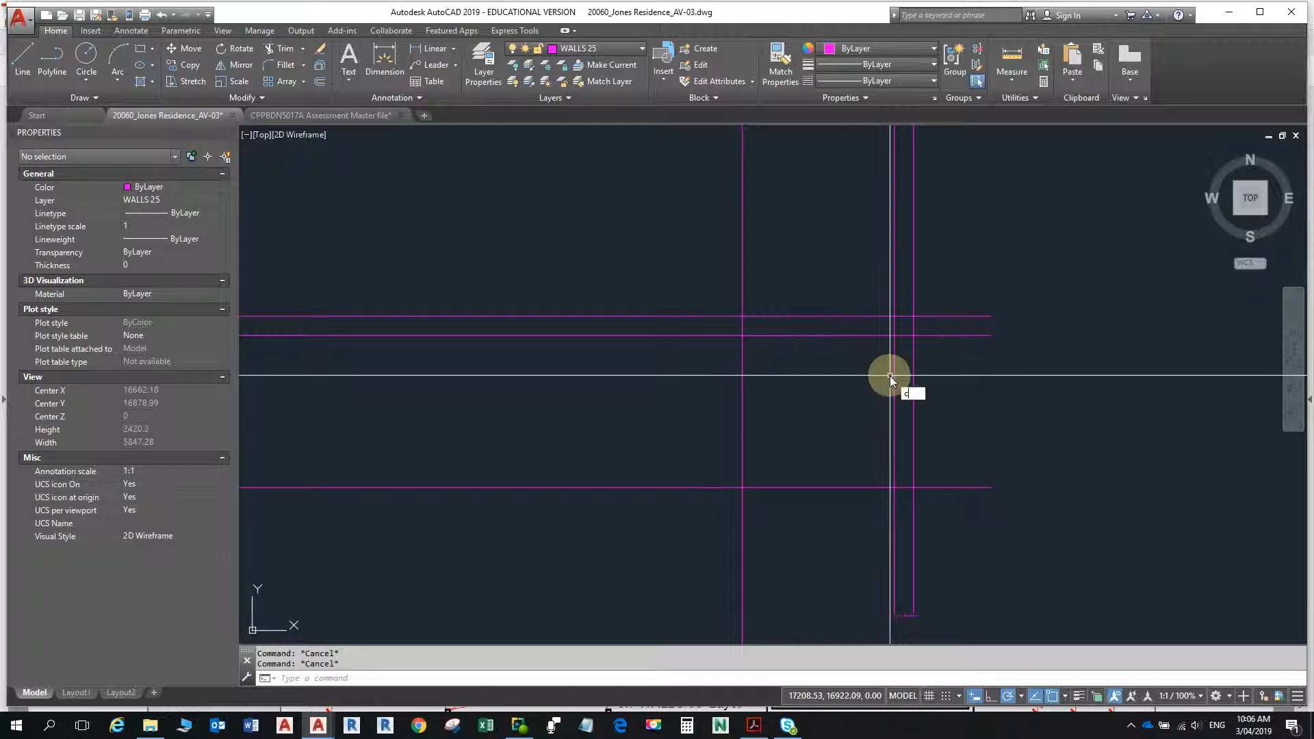
pyautogui.write('ha')
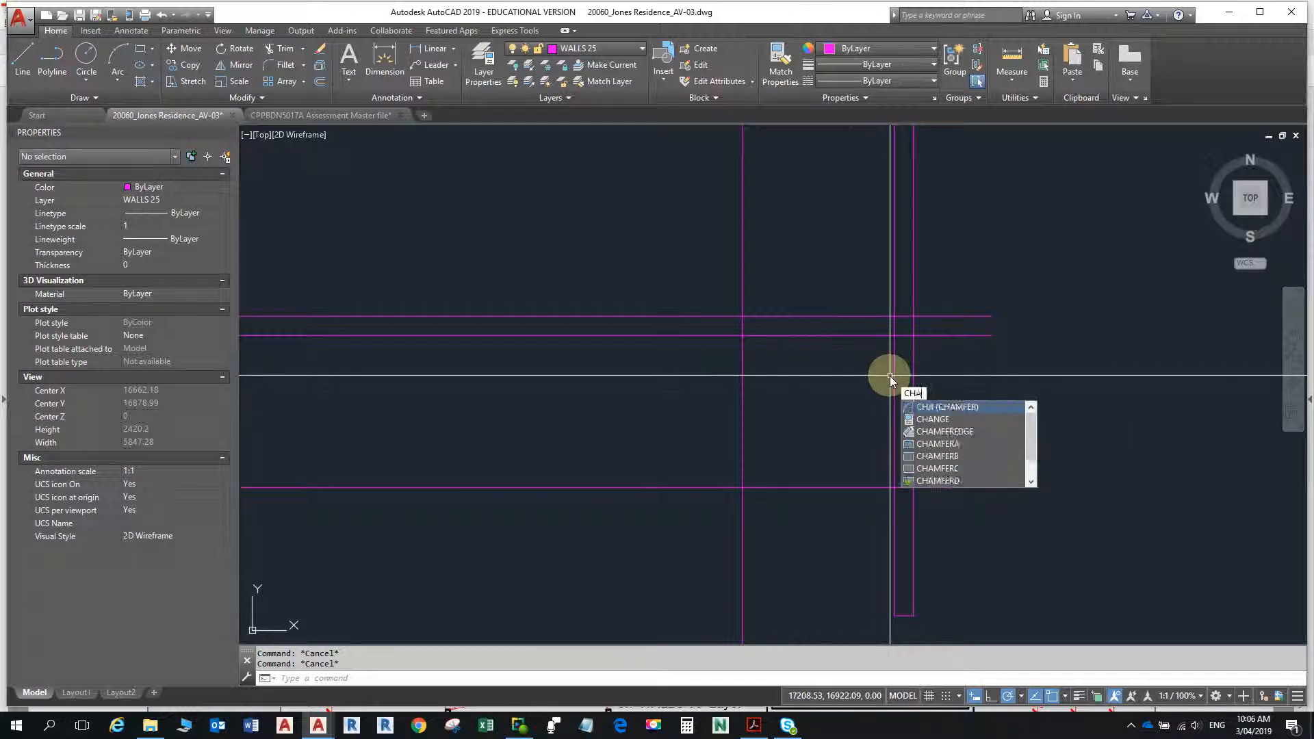
pyautogui.press('Return')
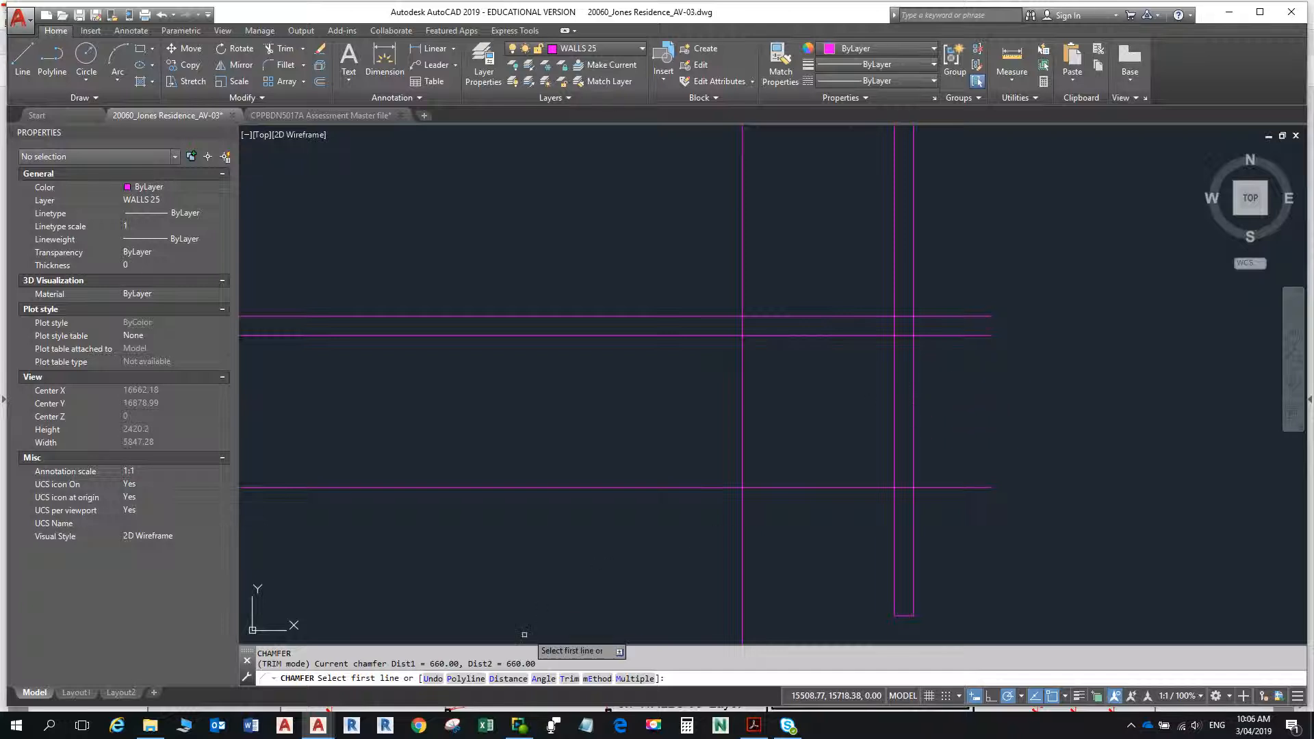
pyautogui.click(514, 687)
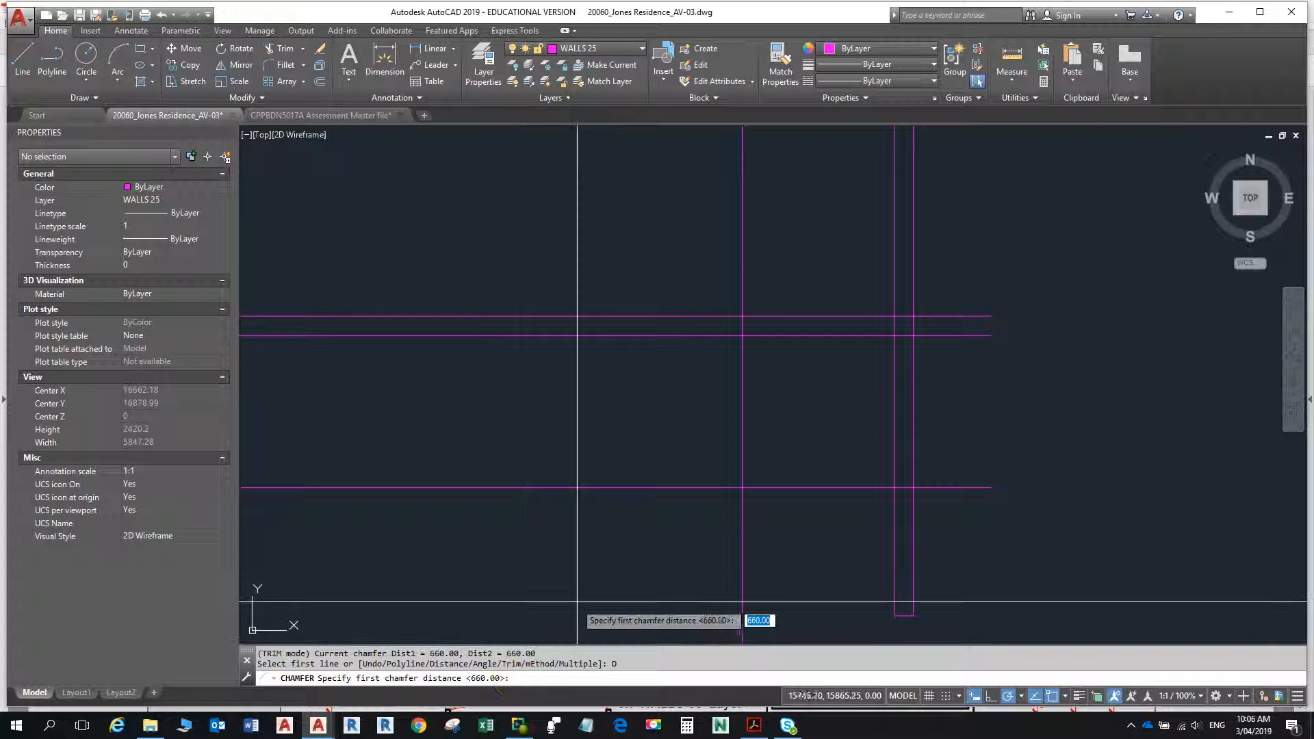
pyautogui.write('800')
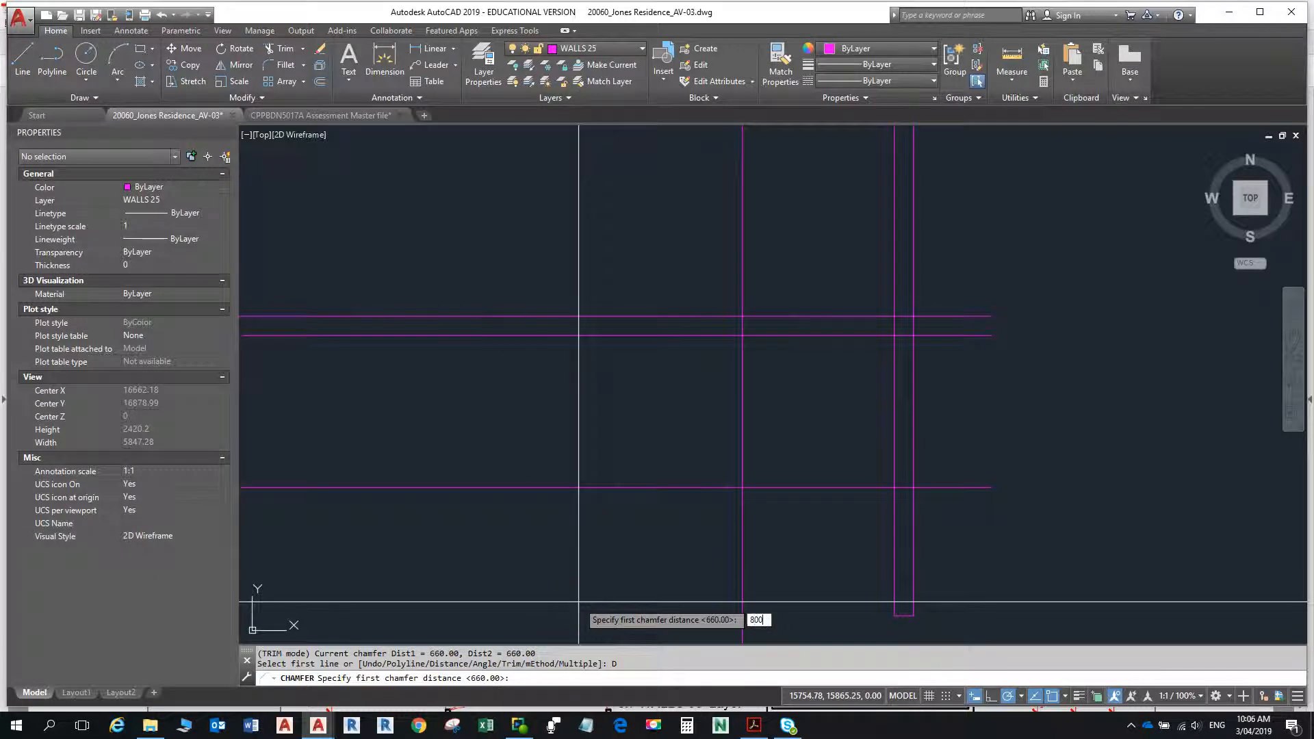
pyautogui.write('0')
pyautogui.press('BackSpace')
pyautogui.press('Return')
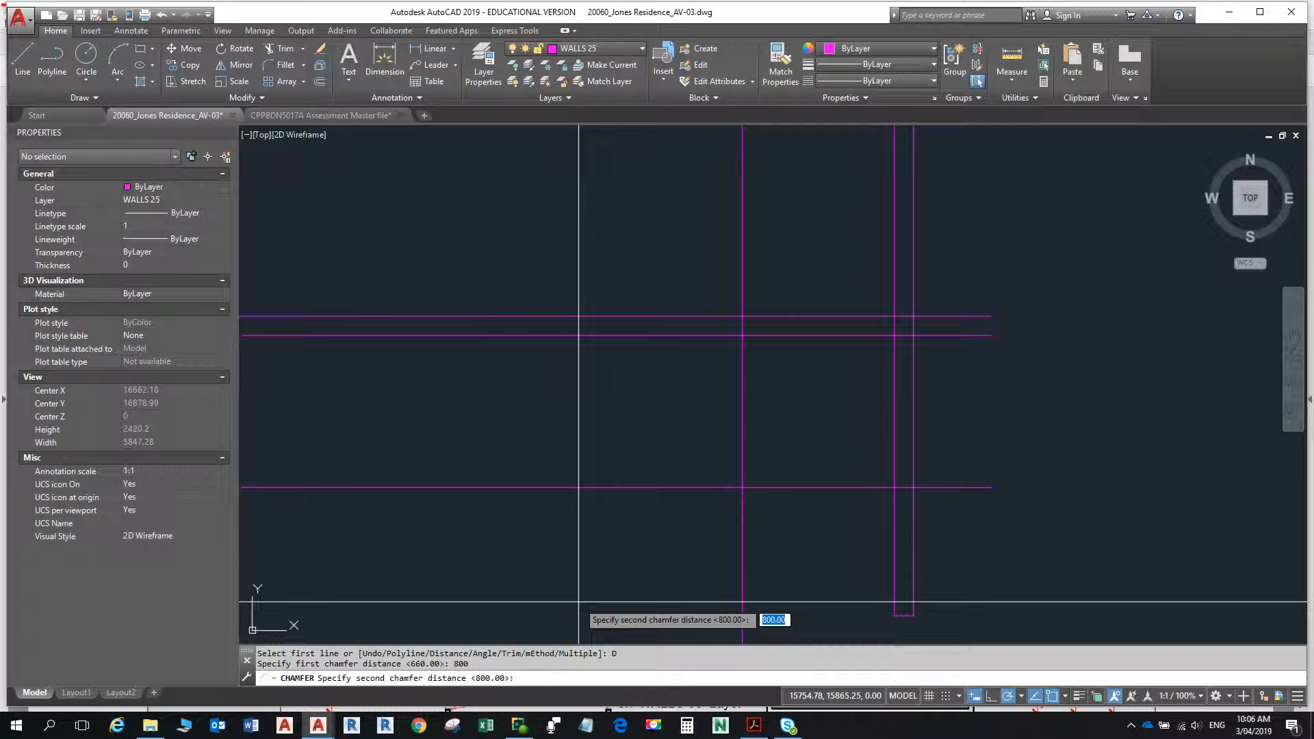
pyautogui.write('800')
pyautogui.press('Return')
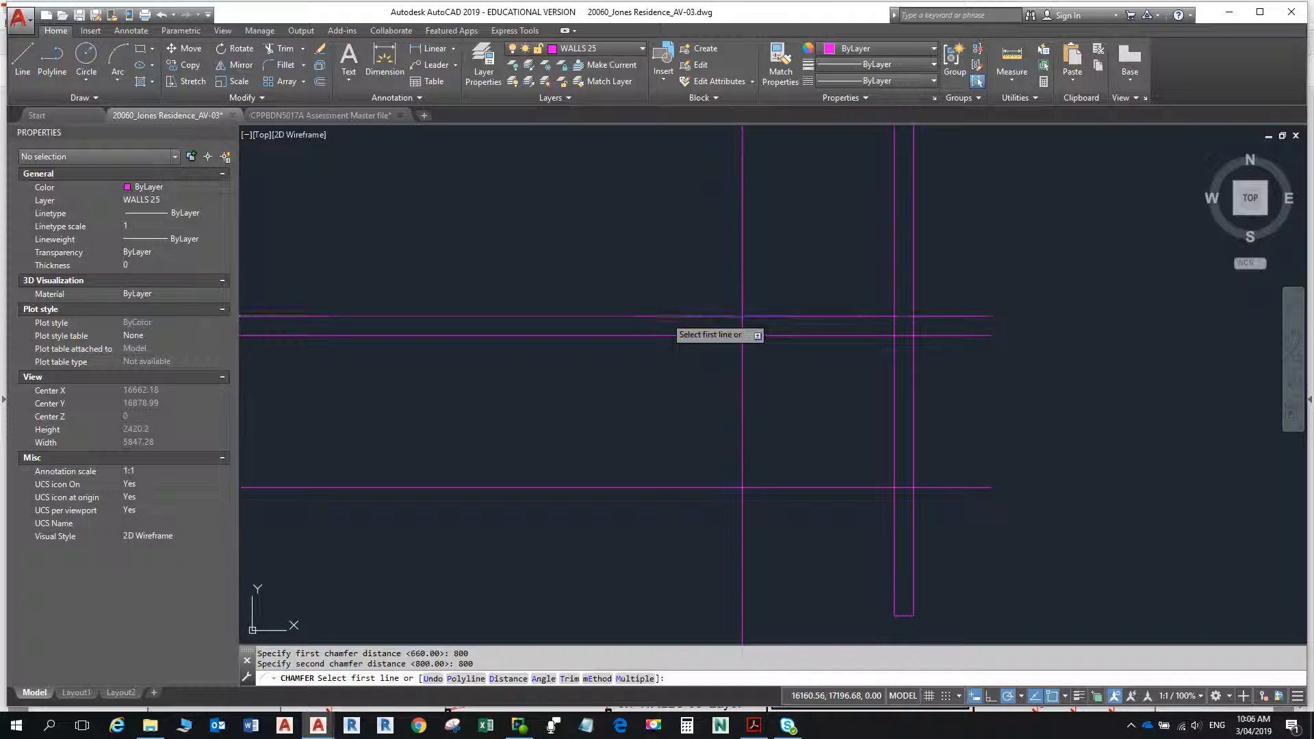
pyautogui.click(665, 316)
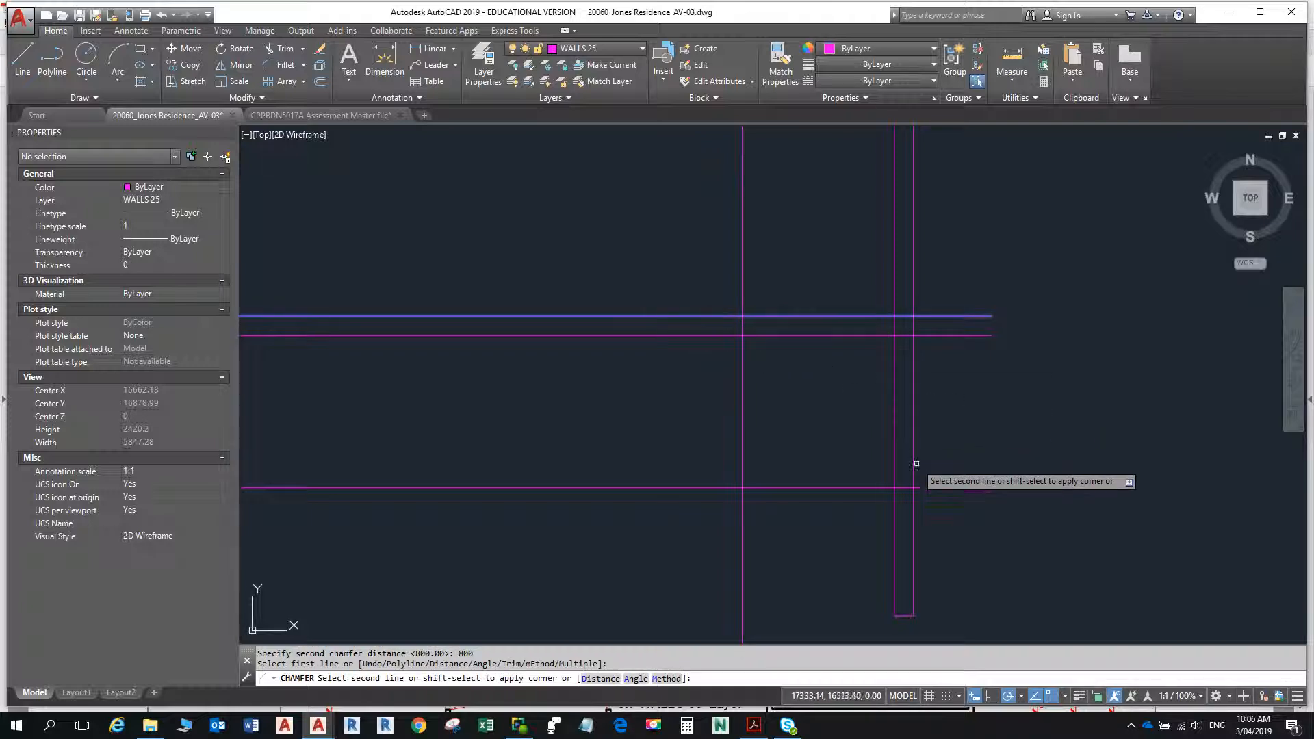
pyautogui.click(913, 519)
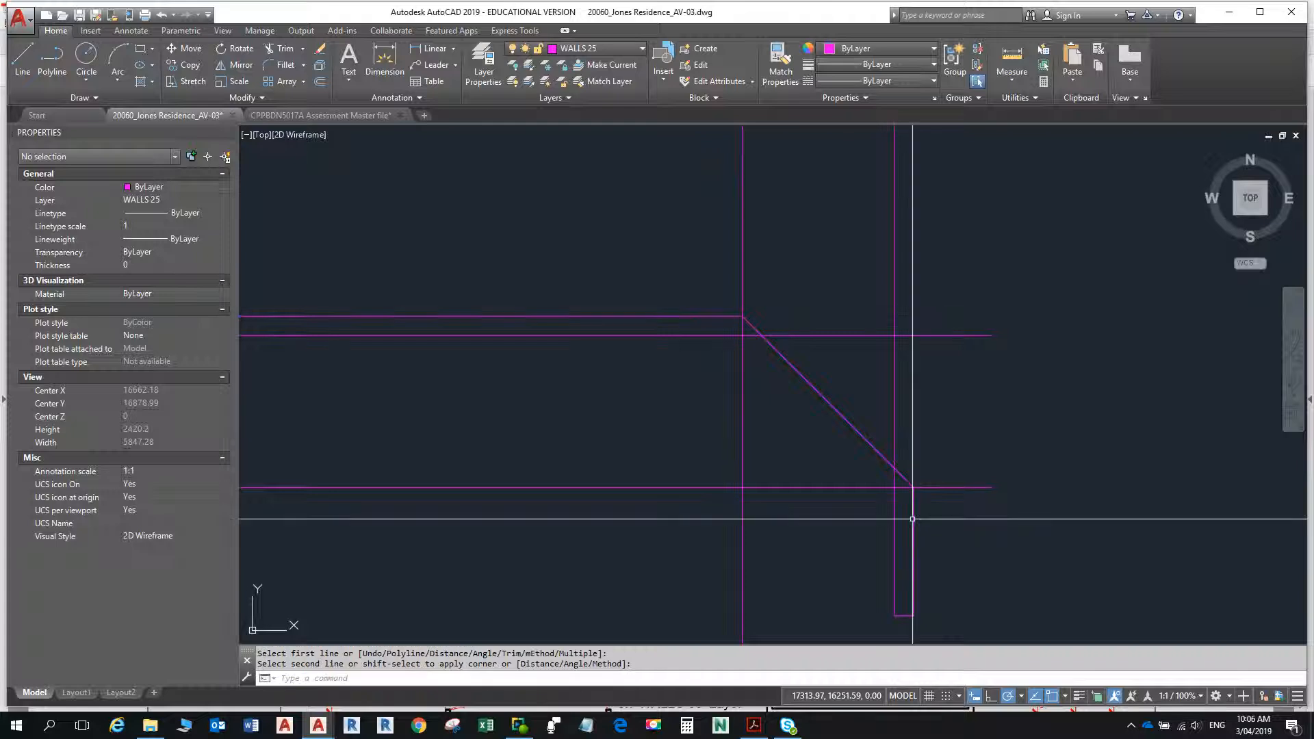
pyautogui.press('Escape')
pyautogui.press('Escape')
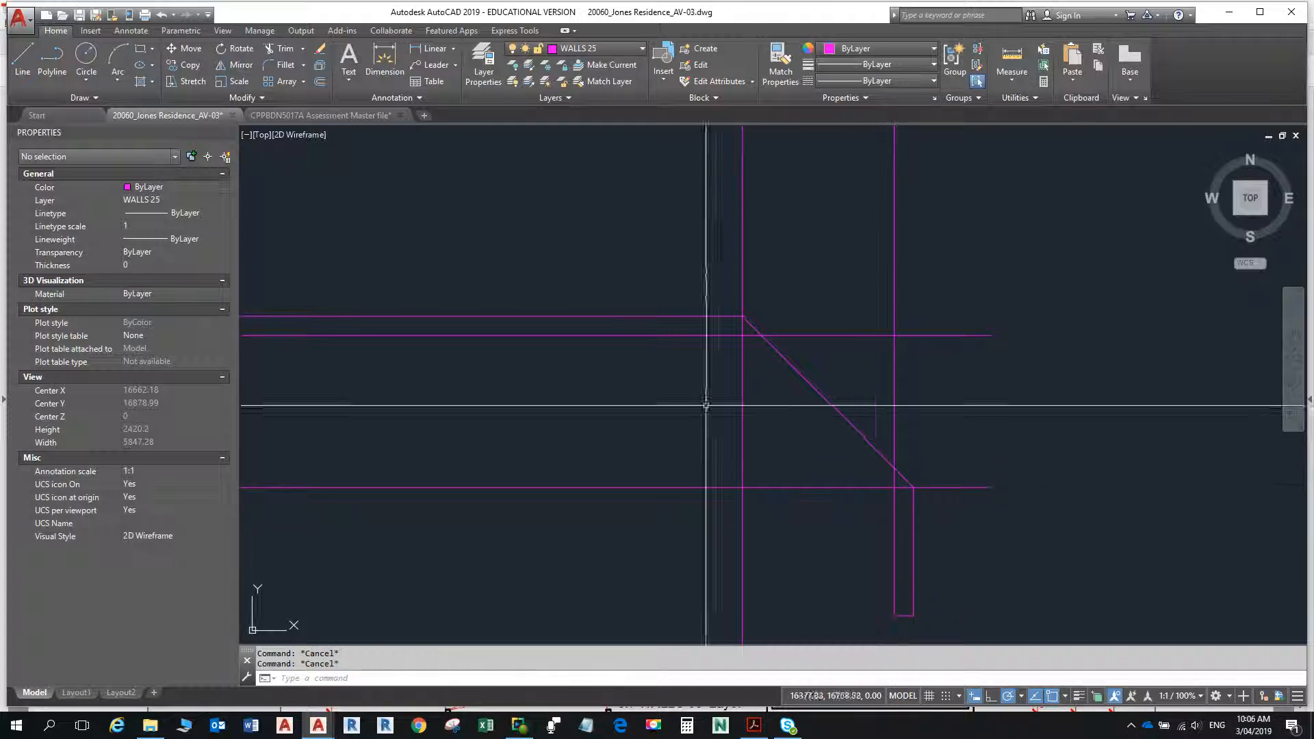
# - Offset the new diagonal line 90 toward the inside of the corner to form the angled wall's second face
pyautogui.scroll(15, 725, 318)
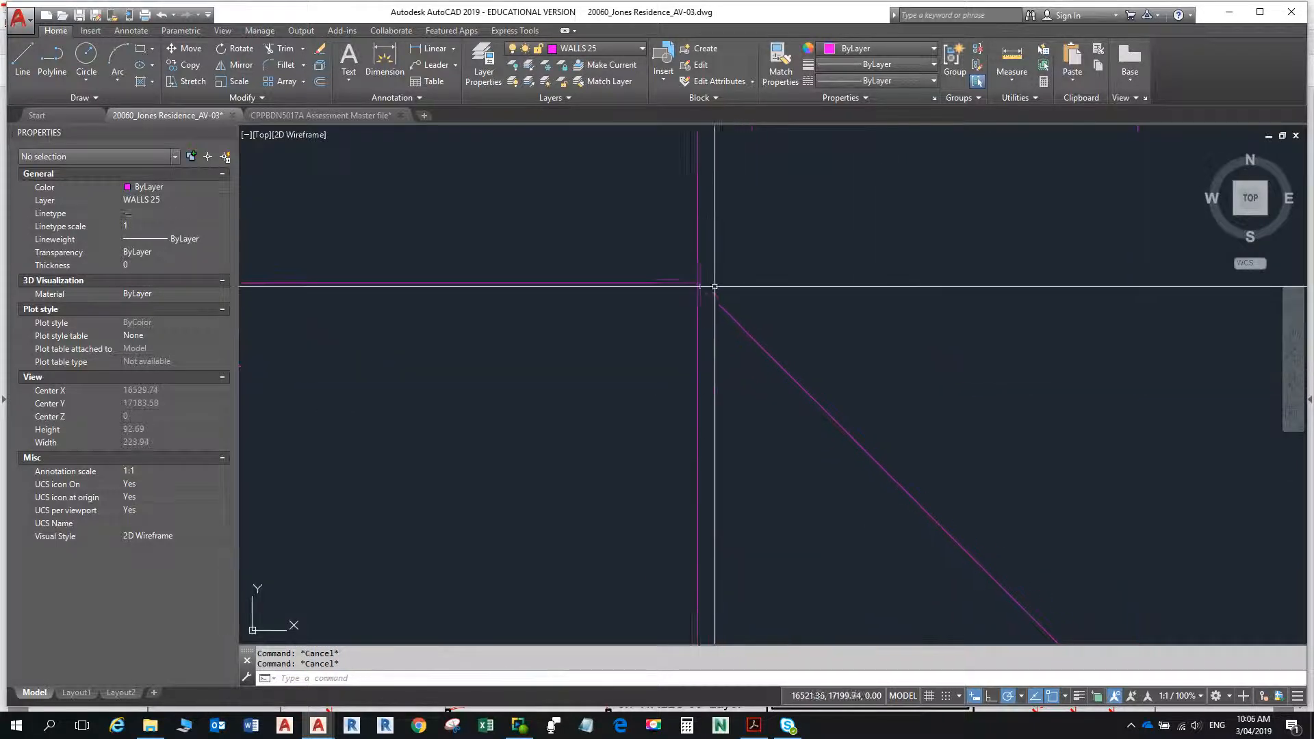
pyautogui.scroll(15, 687, 282)
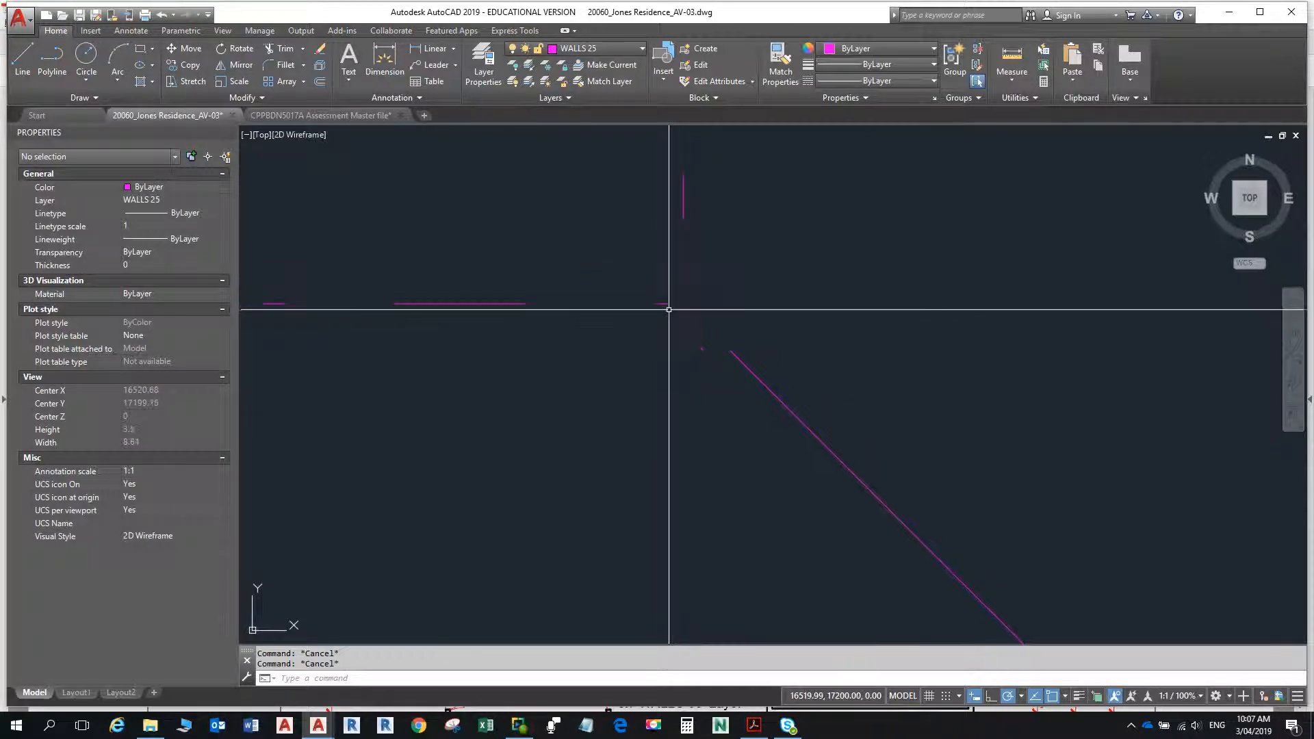
pyautogui.scroll(-10, 683, 308)
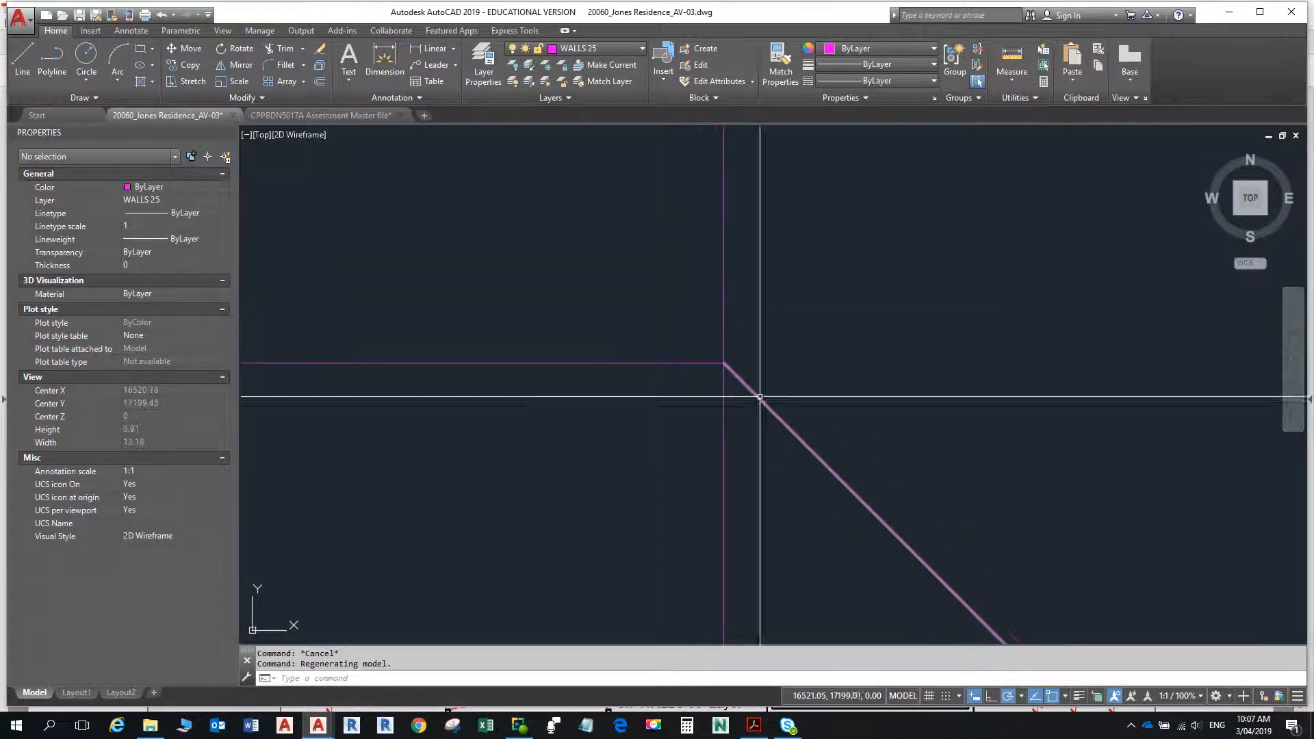
pyautogui.scroll(-20, 768, 387)
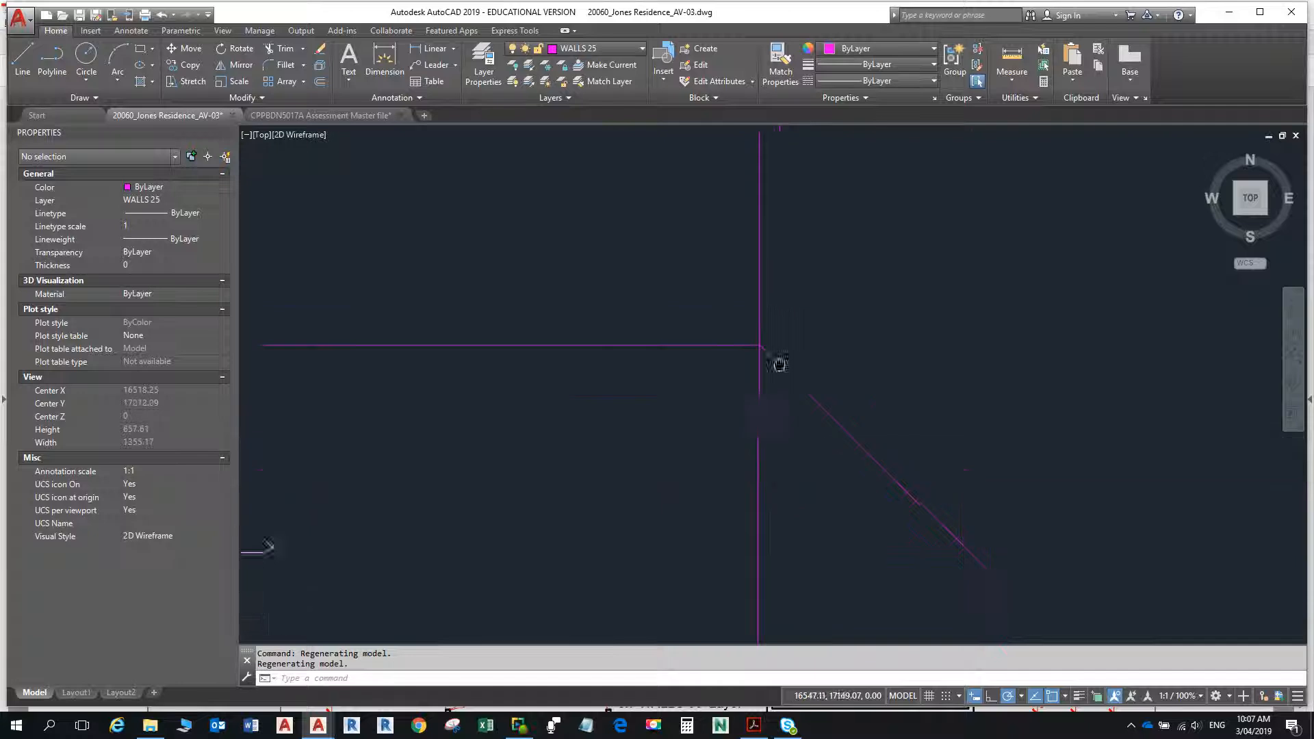
pyautogui.scroll(-9, 785, 379)
pyautogui.scroll(2, 781, 393)
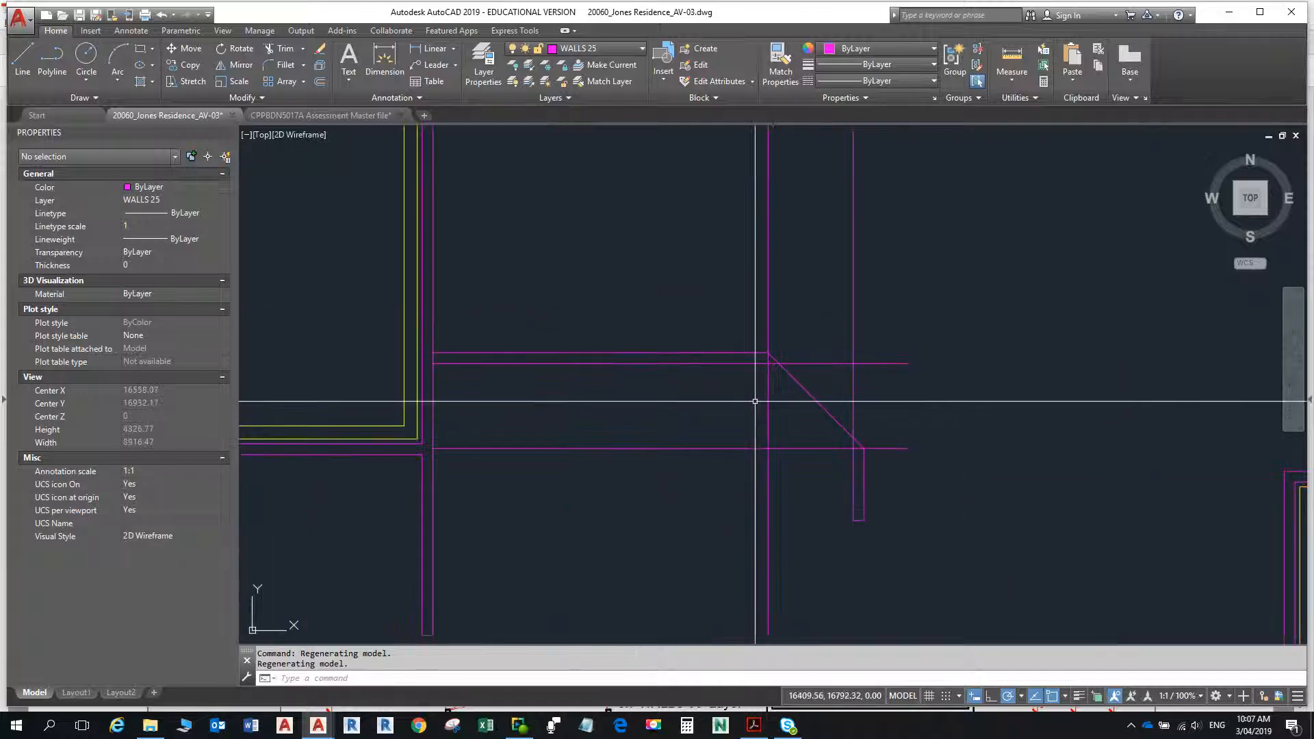
pyautogui.write('o')
pyautogui.press('Return')
pyautogui.write('90')
pyautogui.press('Return')
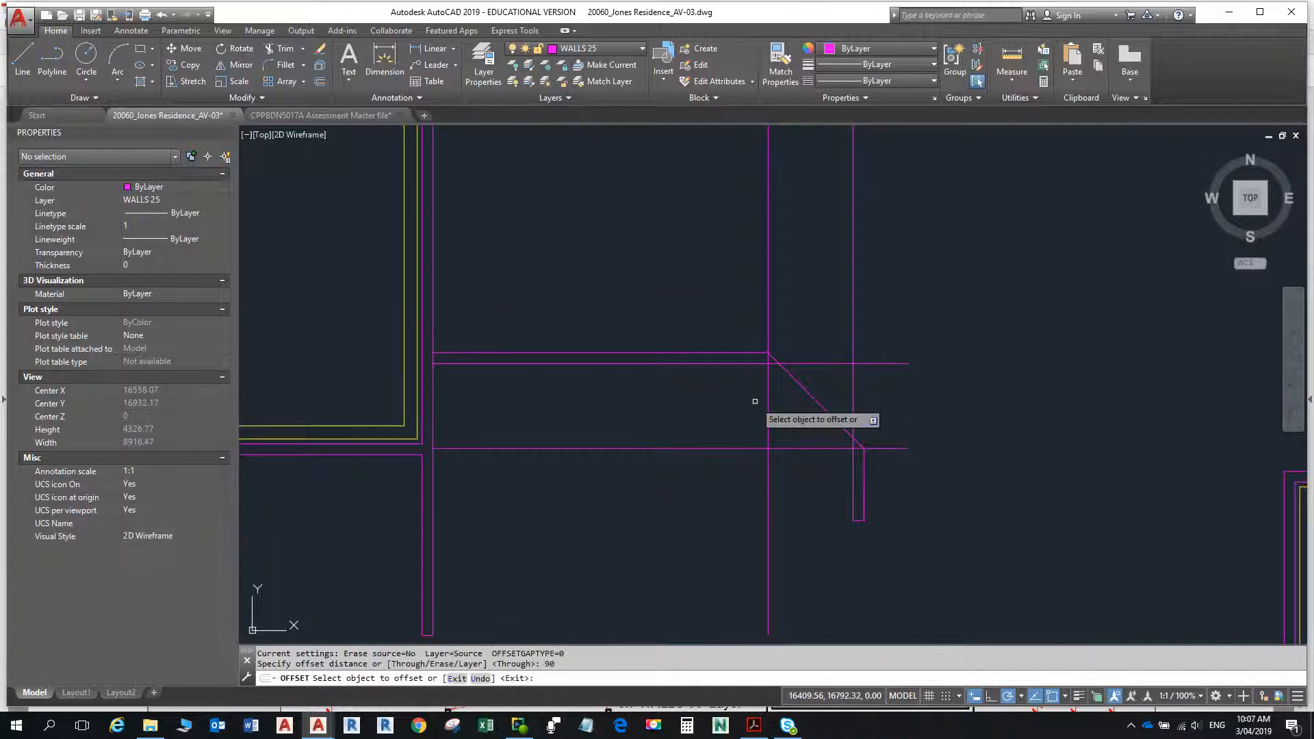
pyautogui.click(797, 386)
pyautogui.click(782, 412)
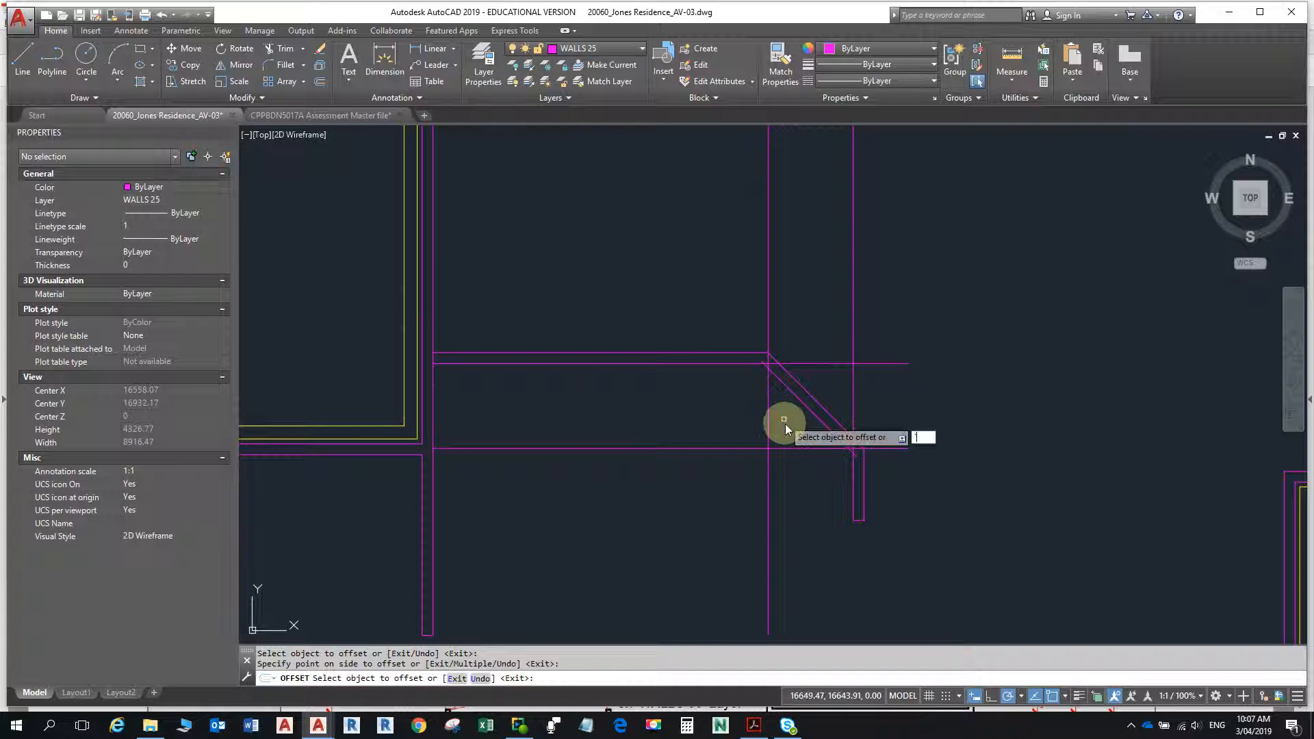
pyautogui.press('Escape')
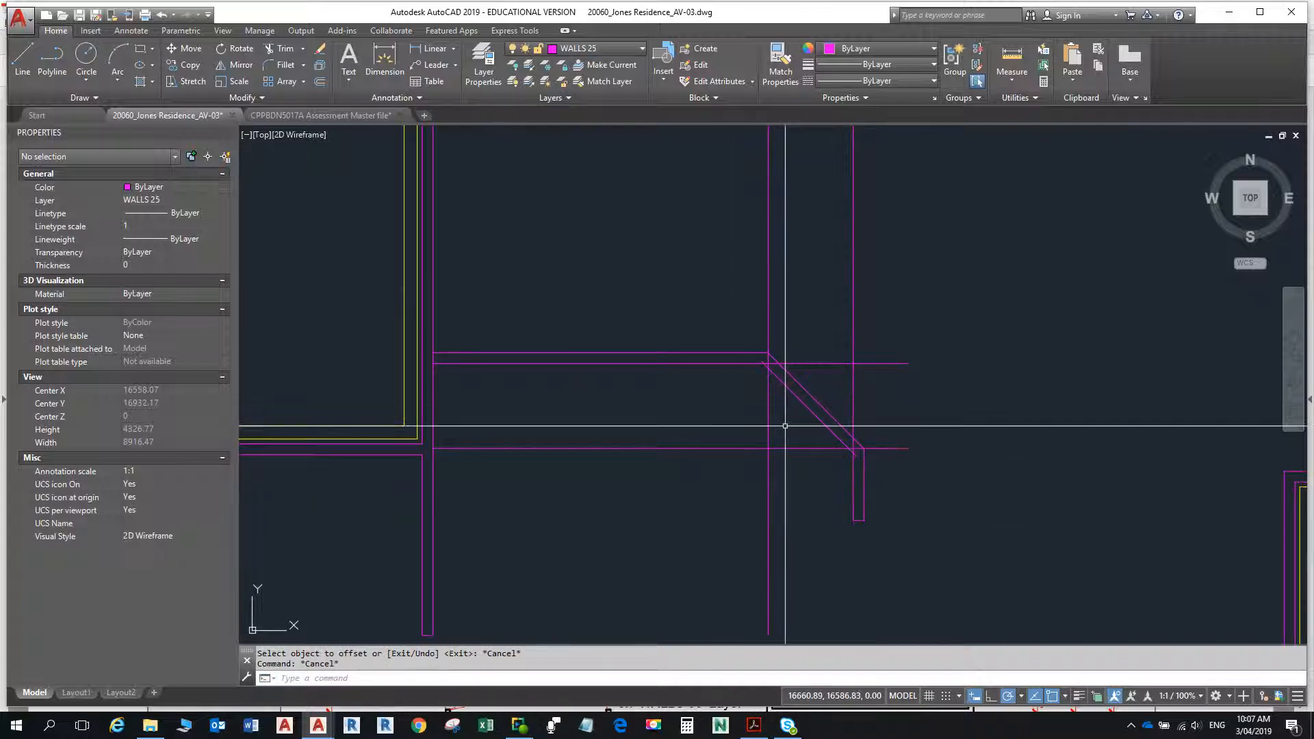
pyautogui.press('Return')
pyautogui.press('Escape')
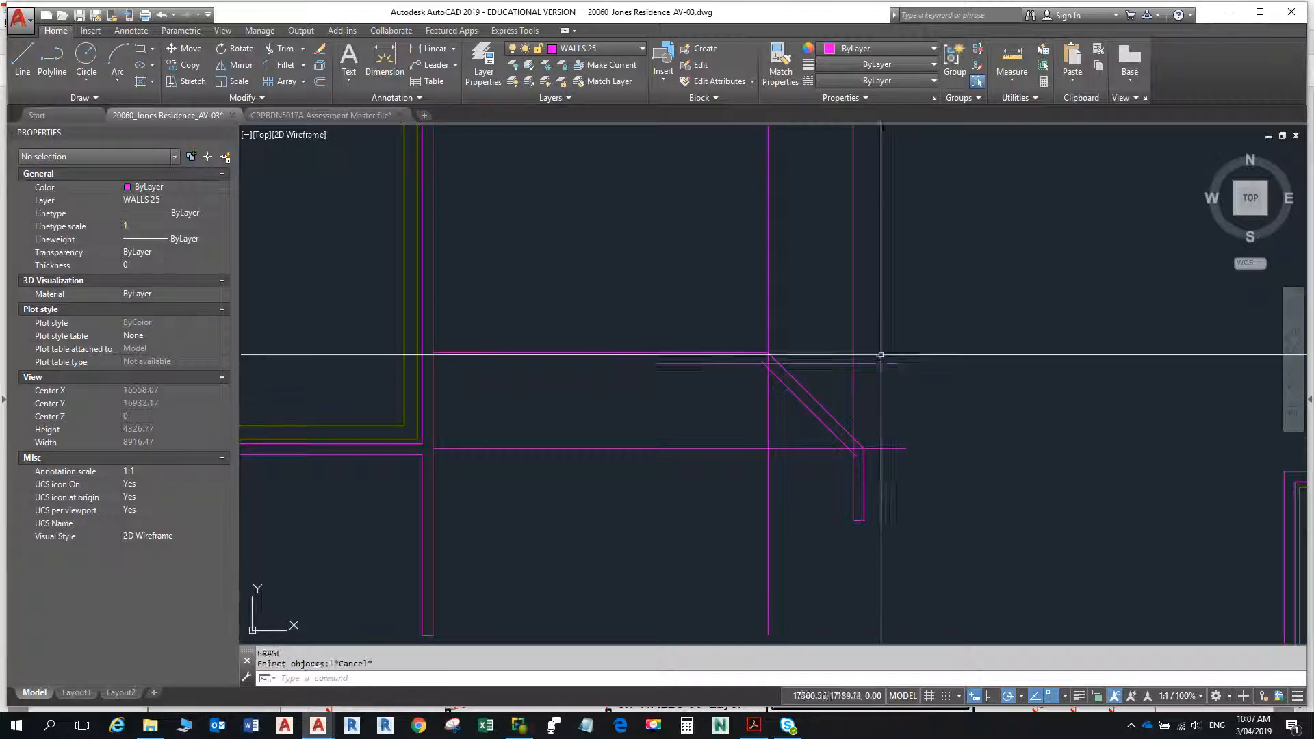
# - Fillet the inner diagonal line with the horizontal wall's lower line and with the end wall's inner face
pyautogui.write('f')
pyautogui.press('Return')
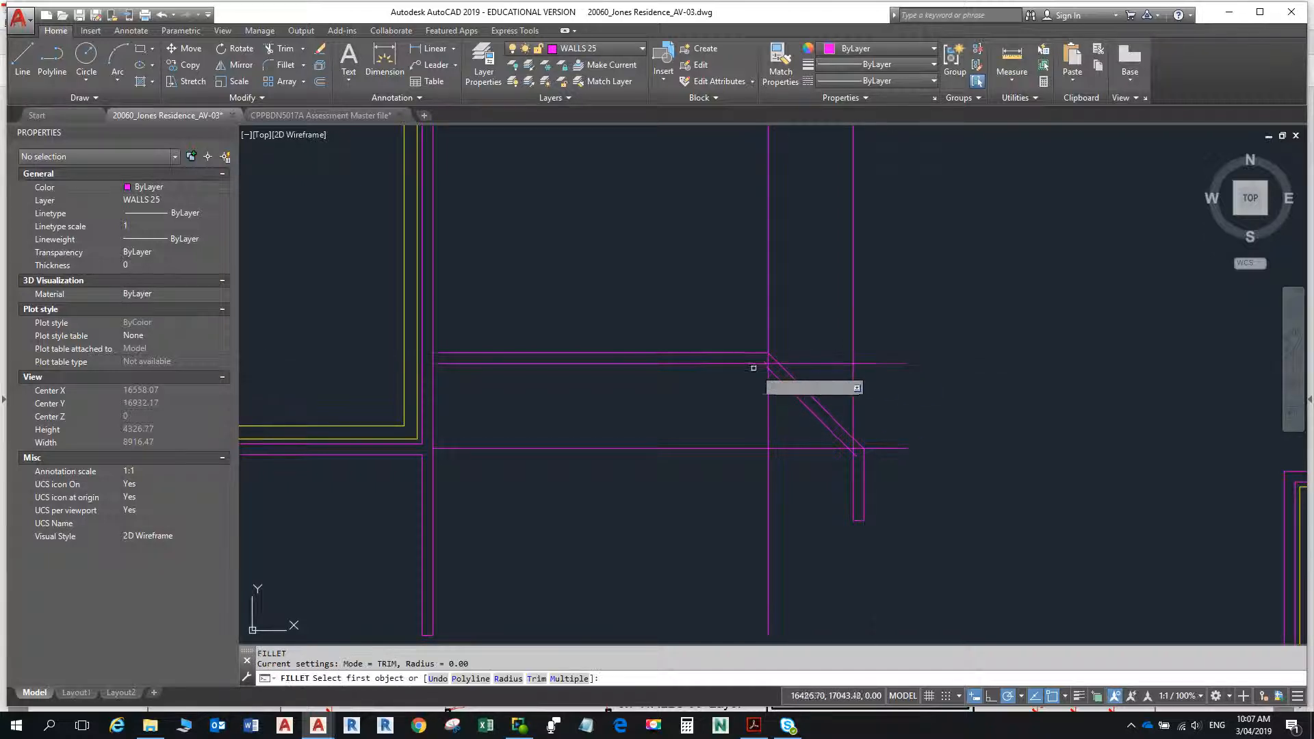
pyautogui.click(744, 365)
pyautogui.click(783, 385)
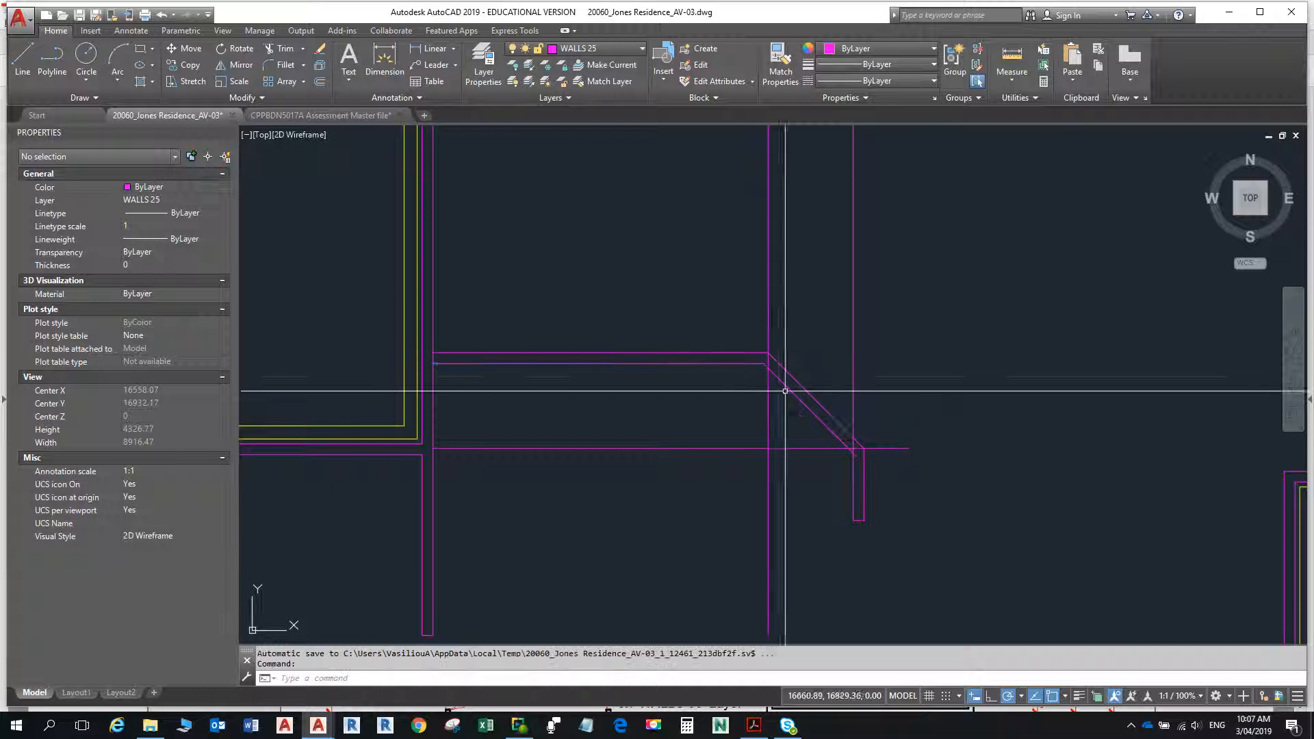
pyautogui.press('Return')
pyautogui.click(827, 430)
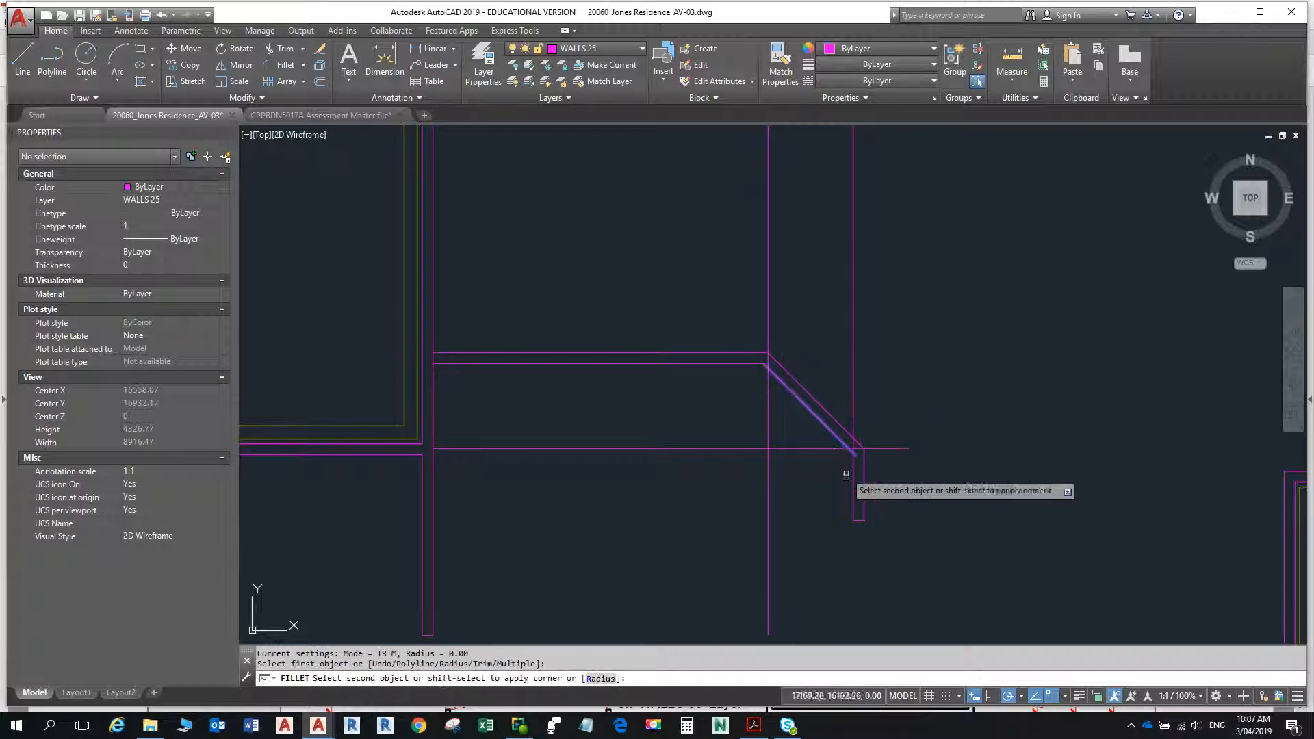
pyautogui.press('Escape')
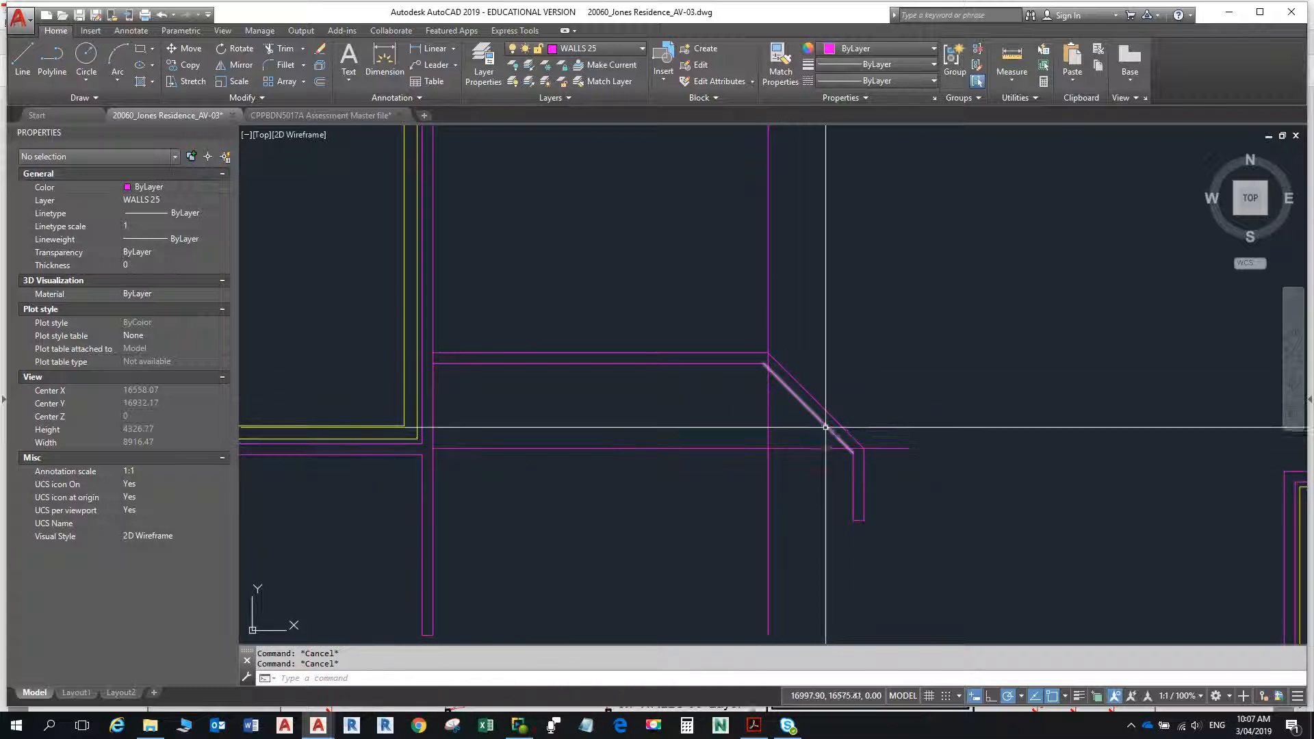
# - Erase the leftover horizontal construction line below the wall and the vertical line through its angled corner
pyautogui.write('e')
pyautogui.press('Return')
pyautogui.click(806, 524)
pyautogui.click(750, 441)
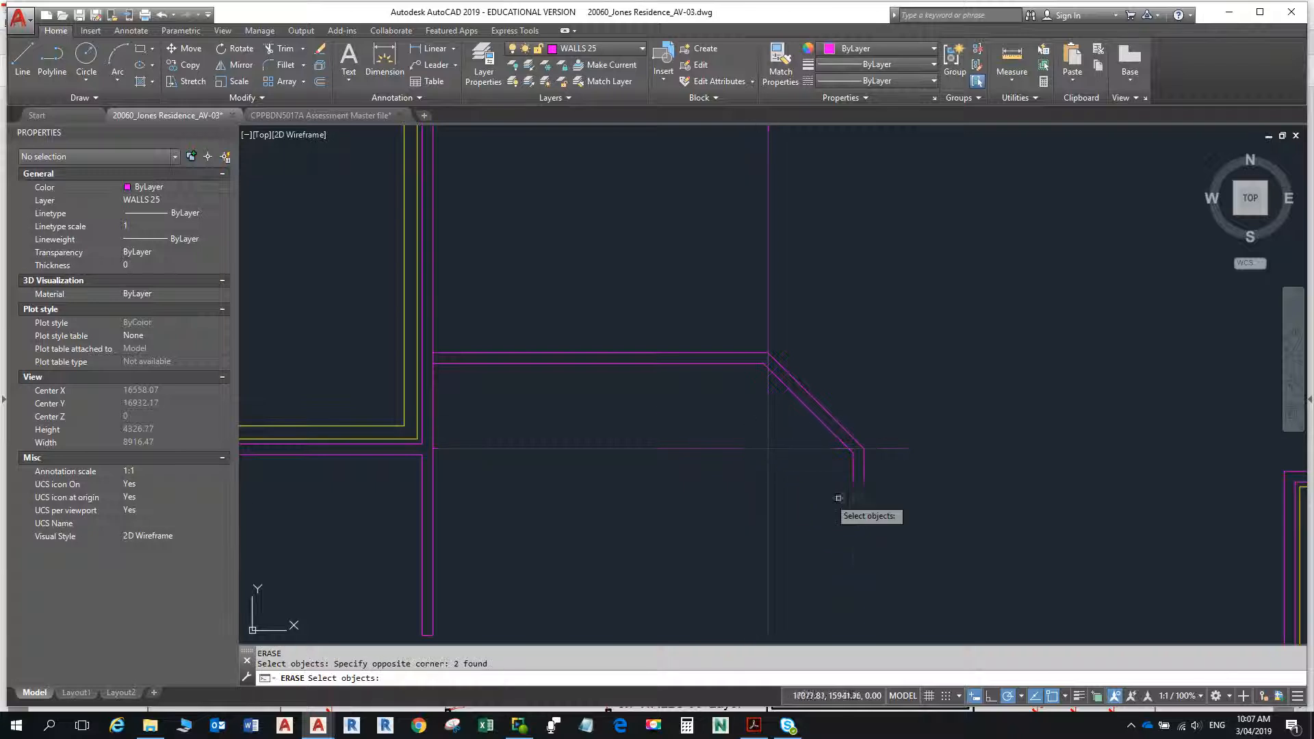
pyautogui.press('Return')
pyautogui.scroll(-2, 945, 435)
pyautogui.press('Escape')
# - Check in the floor plan PDF how the dashed wall meets the adjoining vertical wall
pyautogui.moveTo(738, 414); pyautogui.dragTo(765, 496, button='middle')
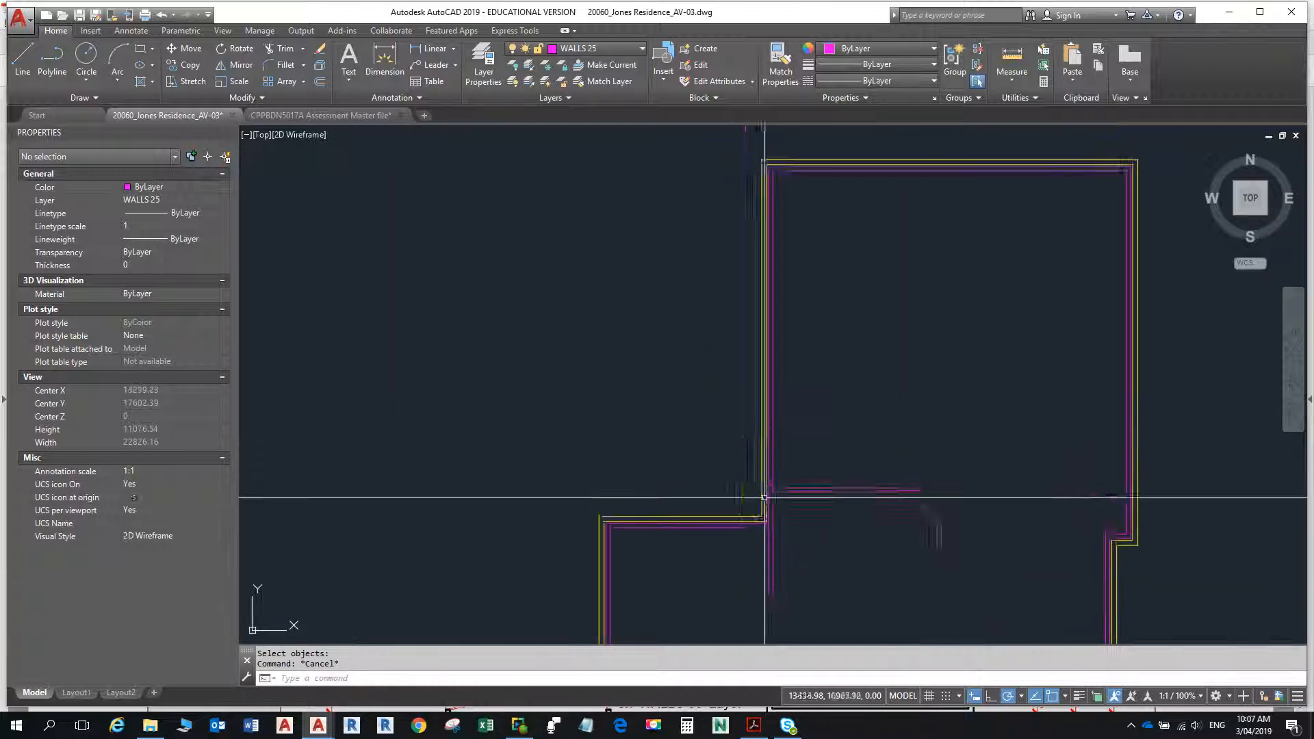
pyautogui.scroll(4, 782, 497)
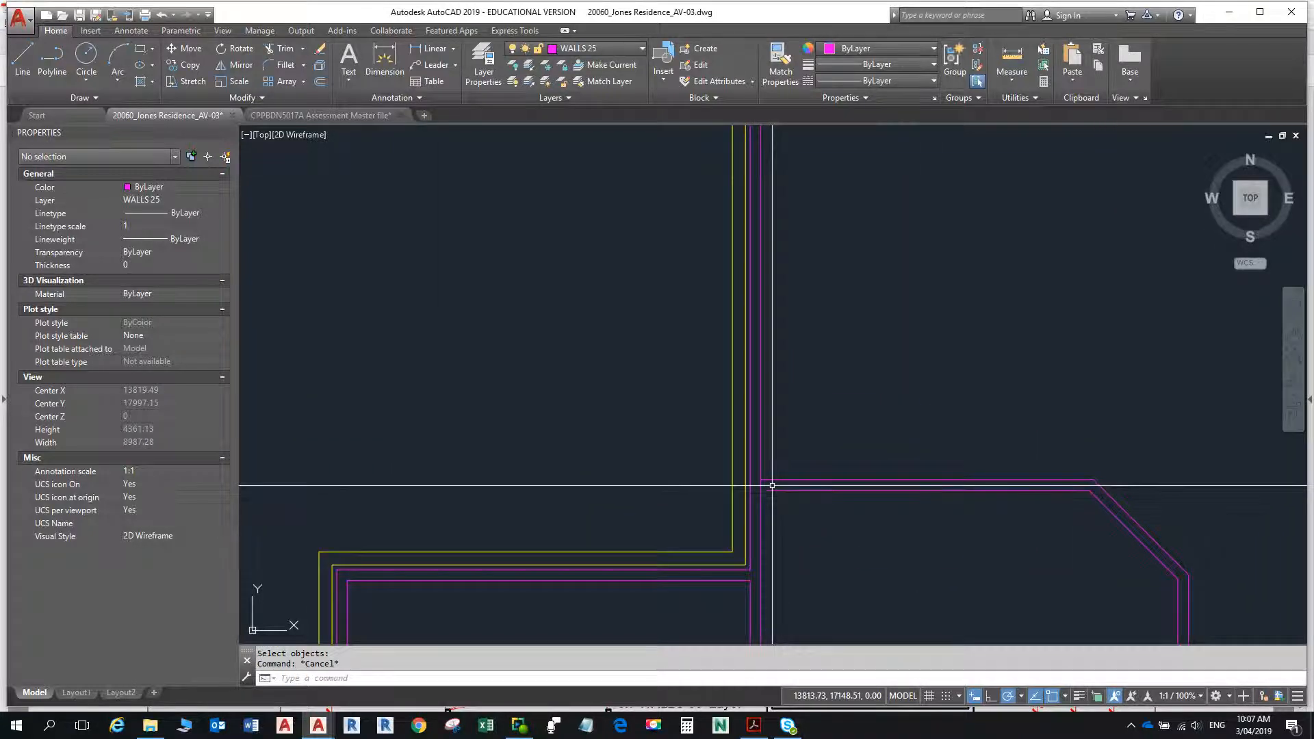
pyautogui.hotkey('alt', 'Tab')
pyautogui.hotkey('alt', 'Tab')
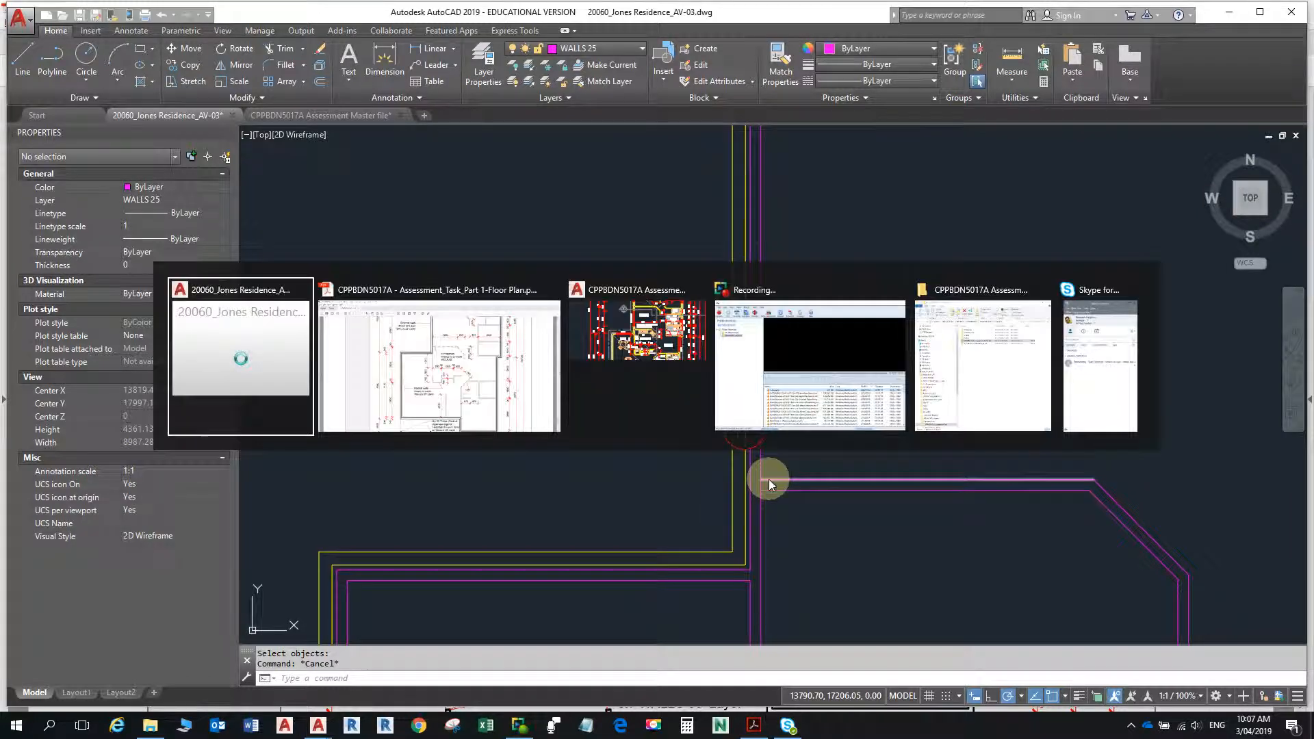
pyautogui.hotkey('alt', 'Tab')
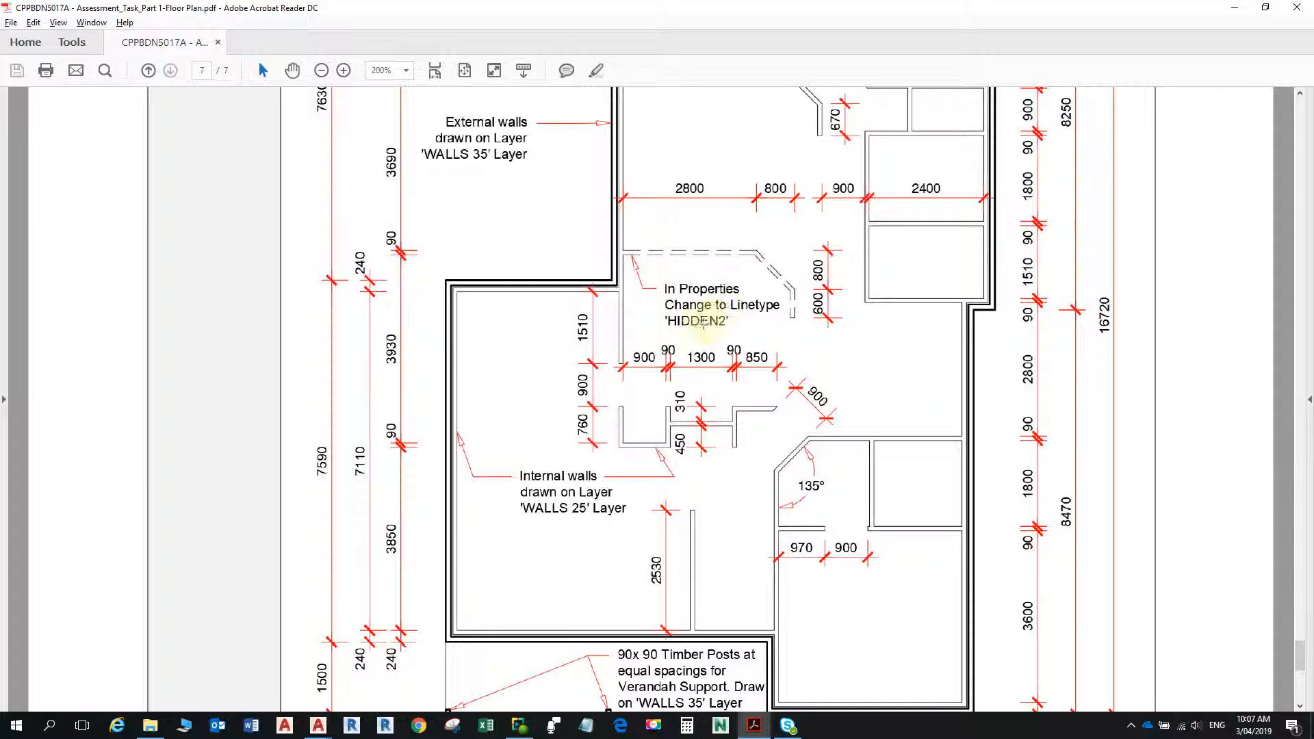
pyautogui.hotkey('alt', 'Tab')
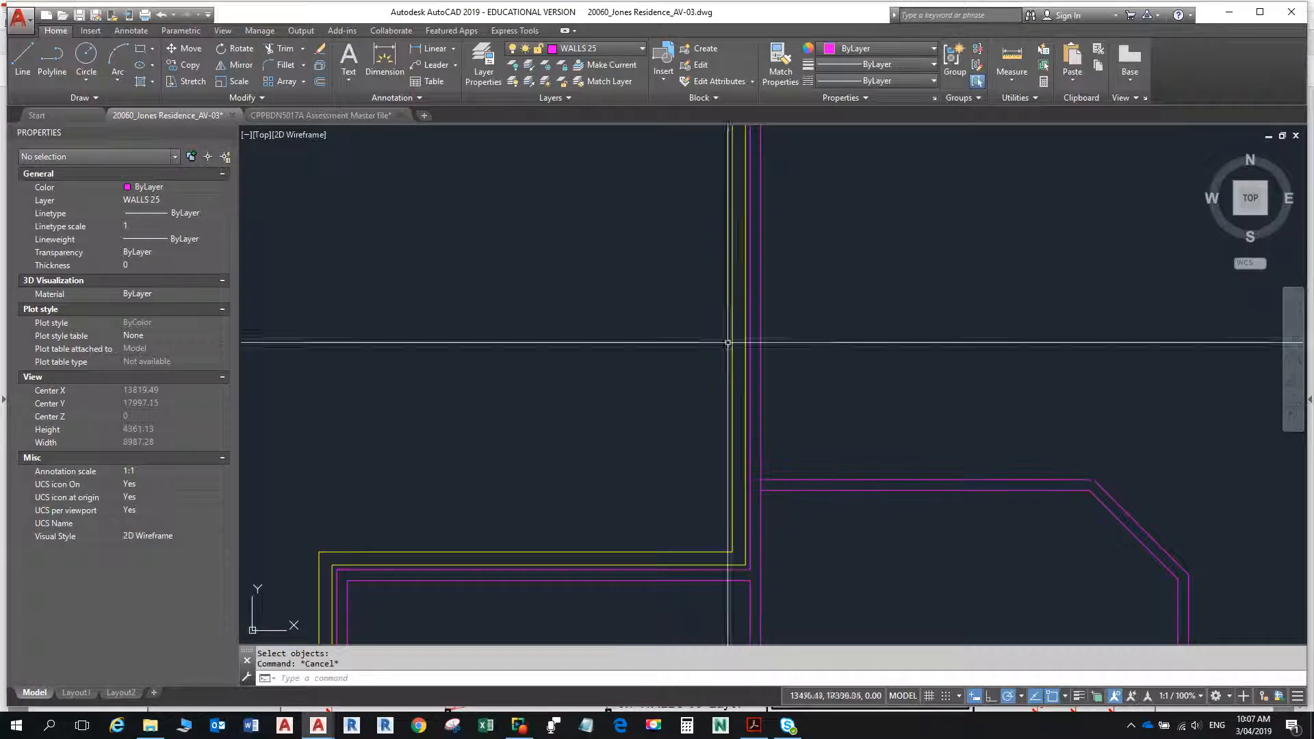
# - Trim the vertical wall's face between the two horizontal lines where the angled-corner wall joins it
pyautogui.moveTo(864, 419)
pyautogui.mouseDown(button='middle')
pyautogui.moveTo(819, 294)
pyautogui.moveTo(792, 276)
pyautogui.mouseUp(button='middle')
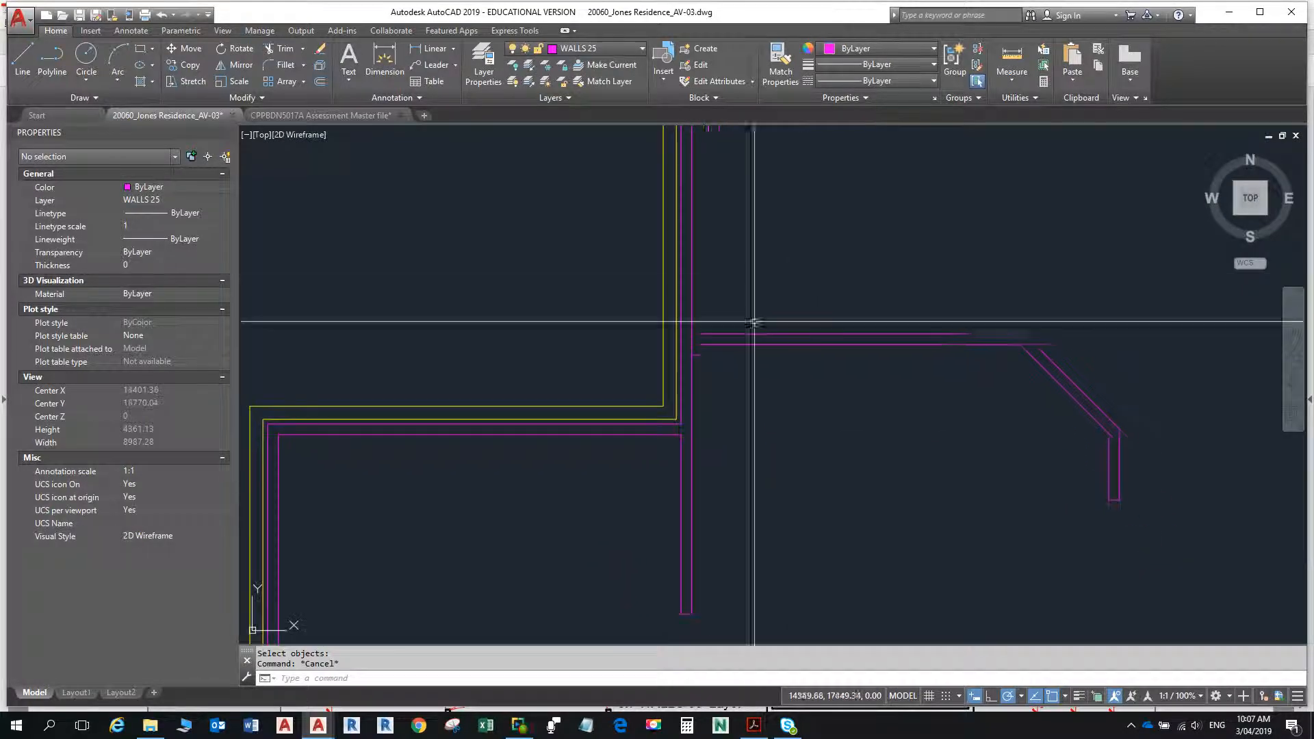
pyautogui.write('tr')
pyautogui.press('Return')
pyautogui.press('Return')
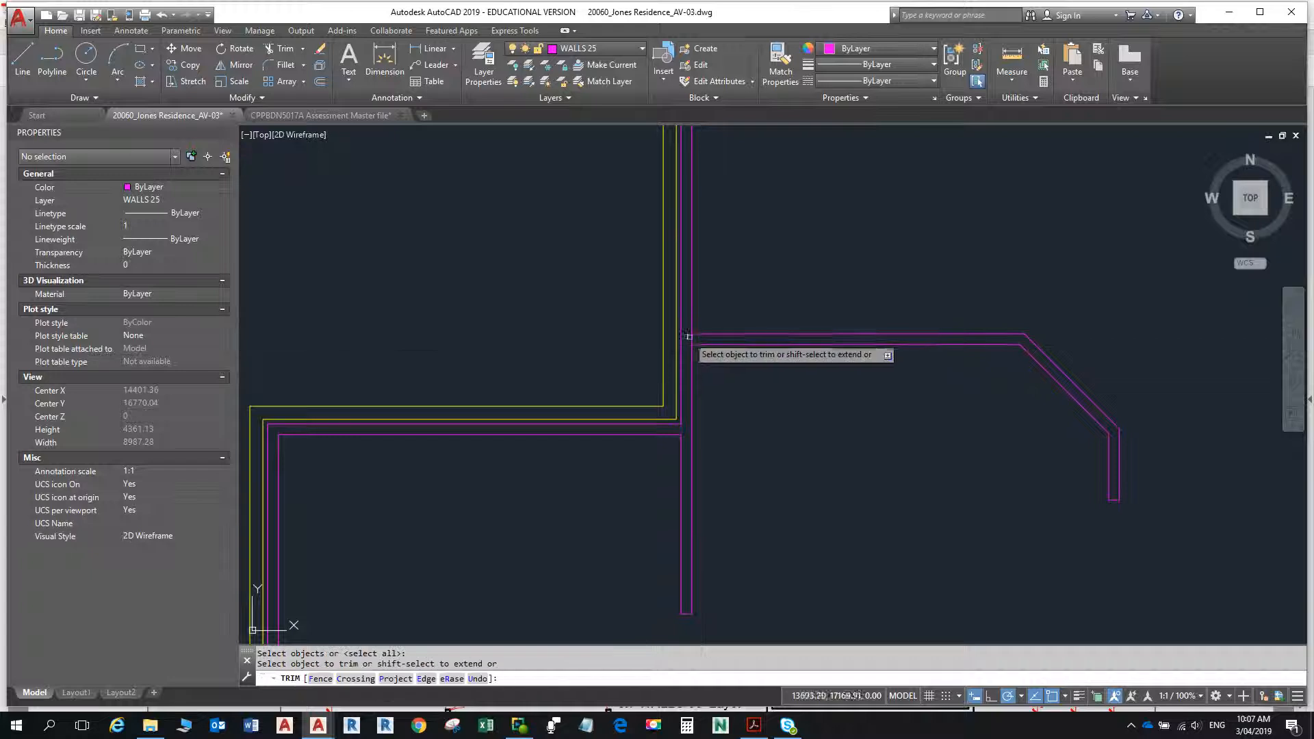
pyautogui.click(689, 336)
pyautogui.press('Escape')
pyautogui.press('Escape')
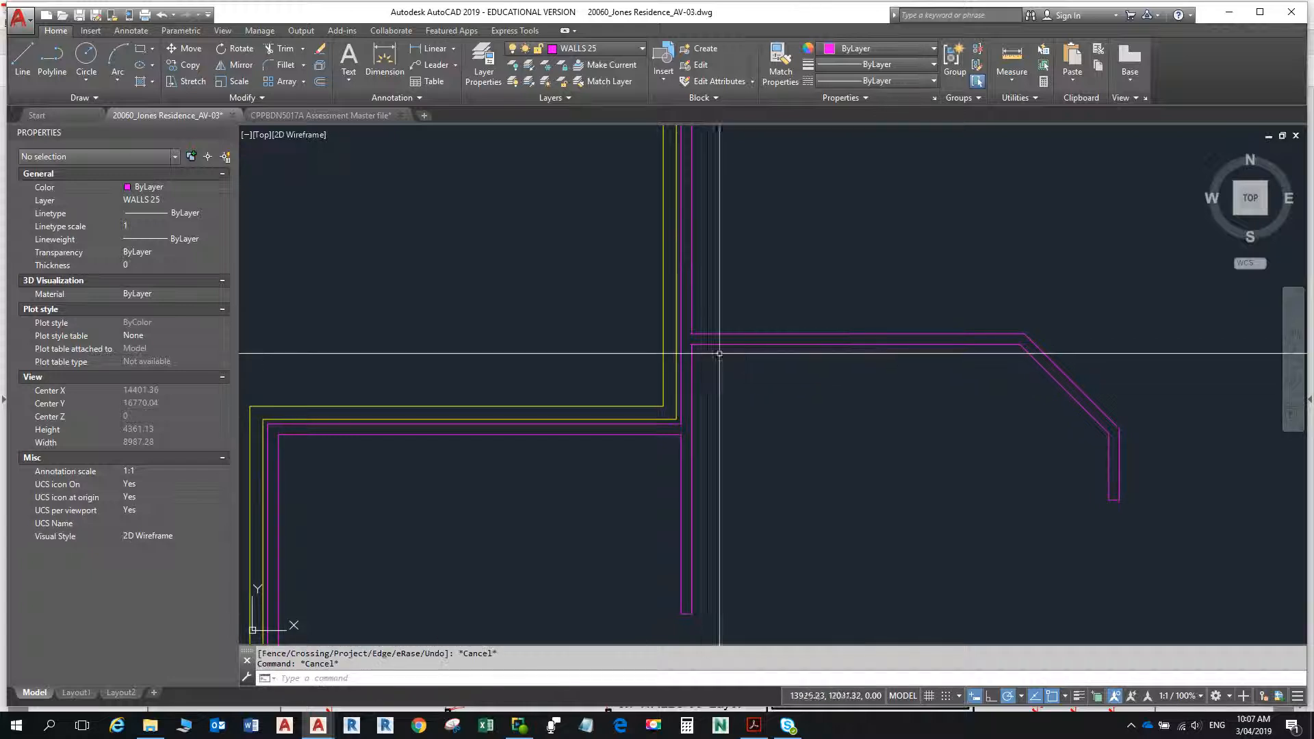
# - Change the linetype of the seven lines forming the angled-corner wall to HIDDEN2, as noted in the floor plan PDF
pyautogui.click(1157, 512)
pyautogui.click(690, 296)
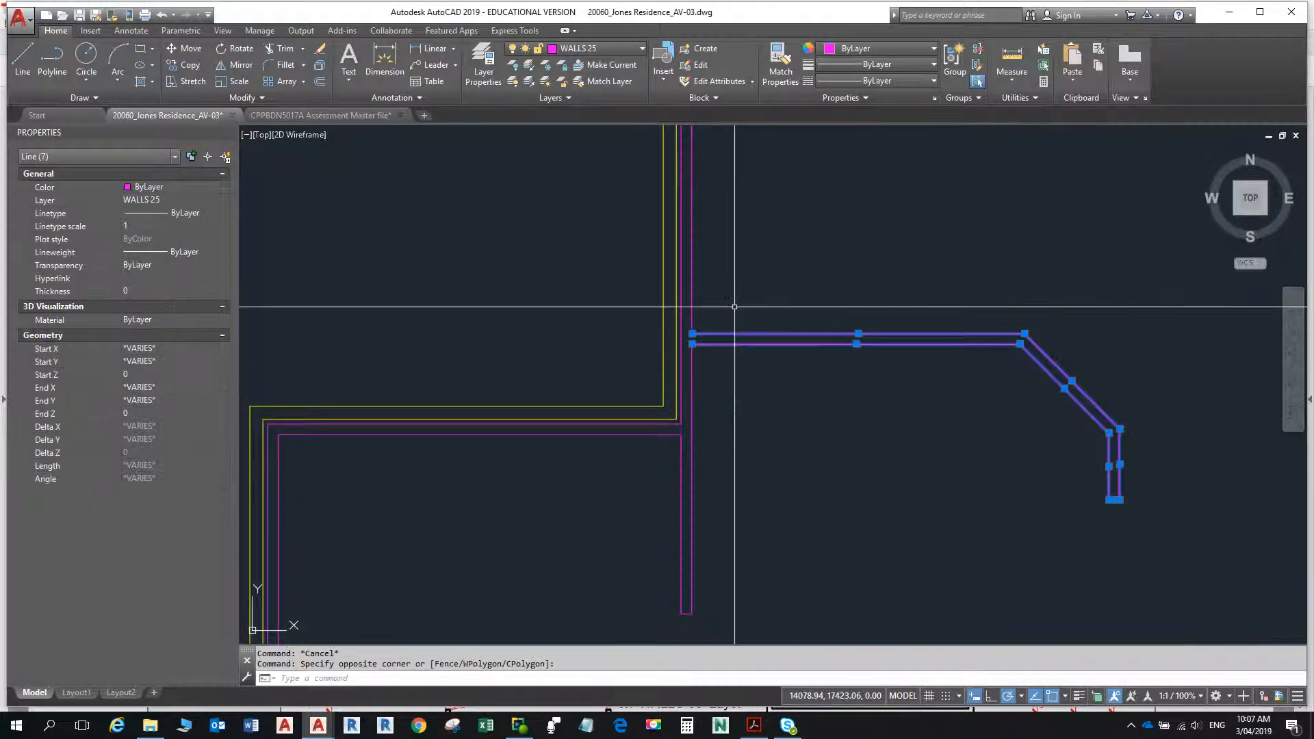
pyautogui.hotkey('alt', 'Tab')
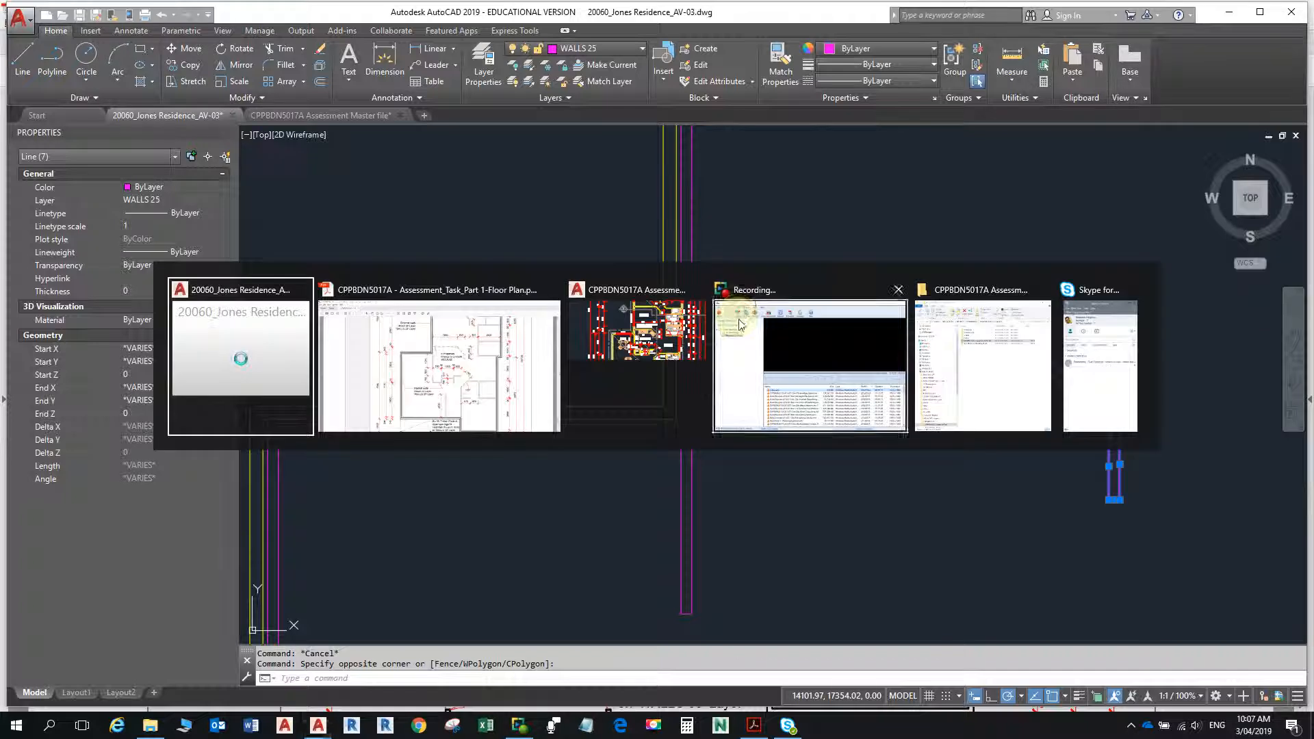
pyautogui.hotkey('alt', 'Tab')
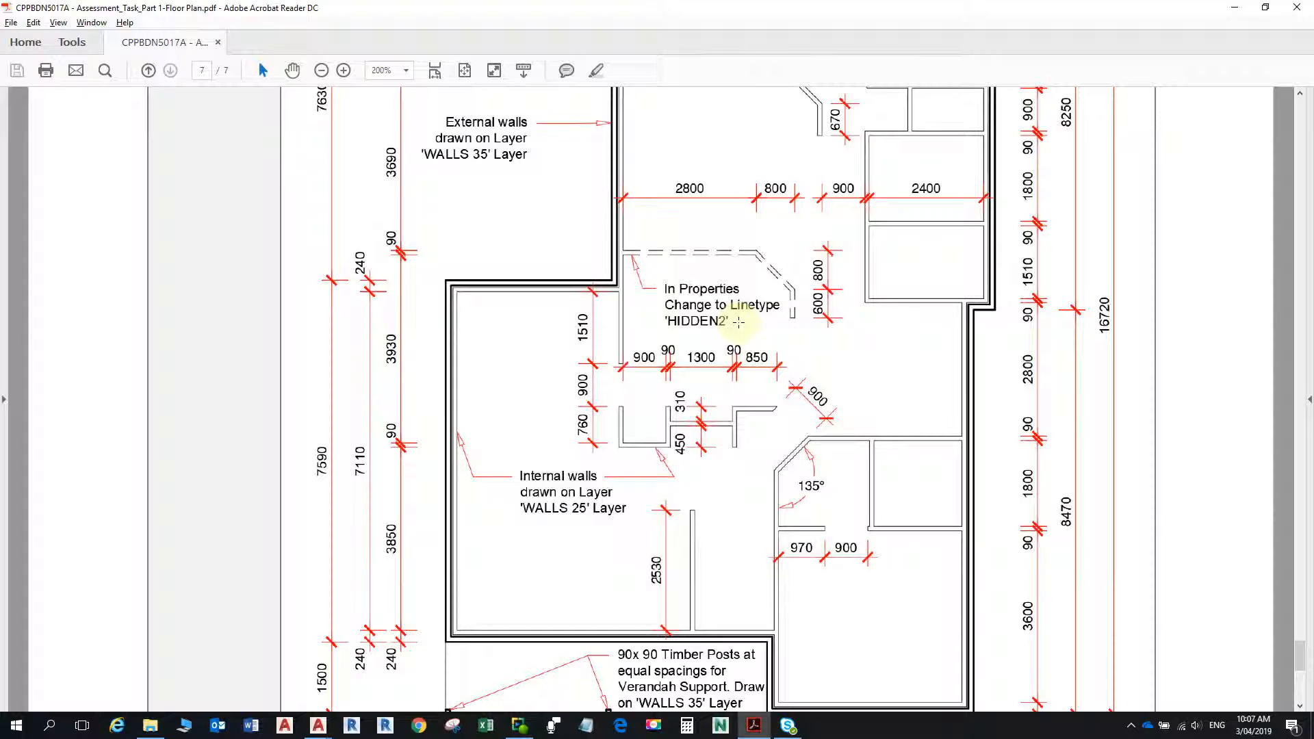
pyautogui.hotkey('alt', 'Tab')
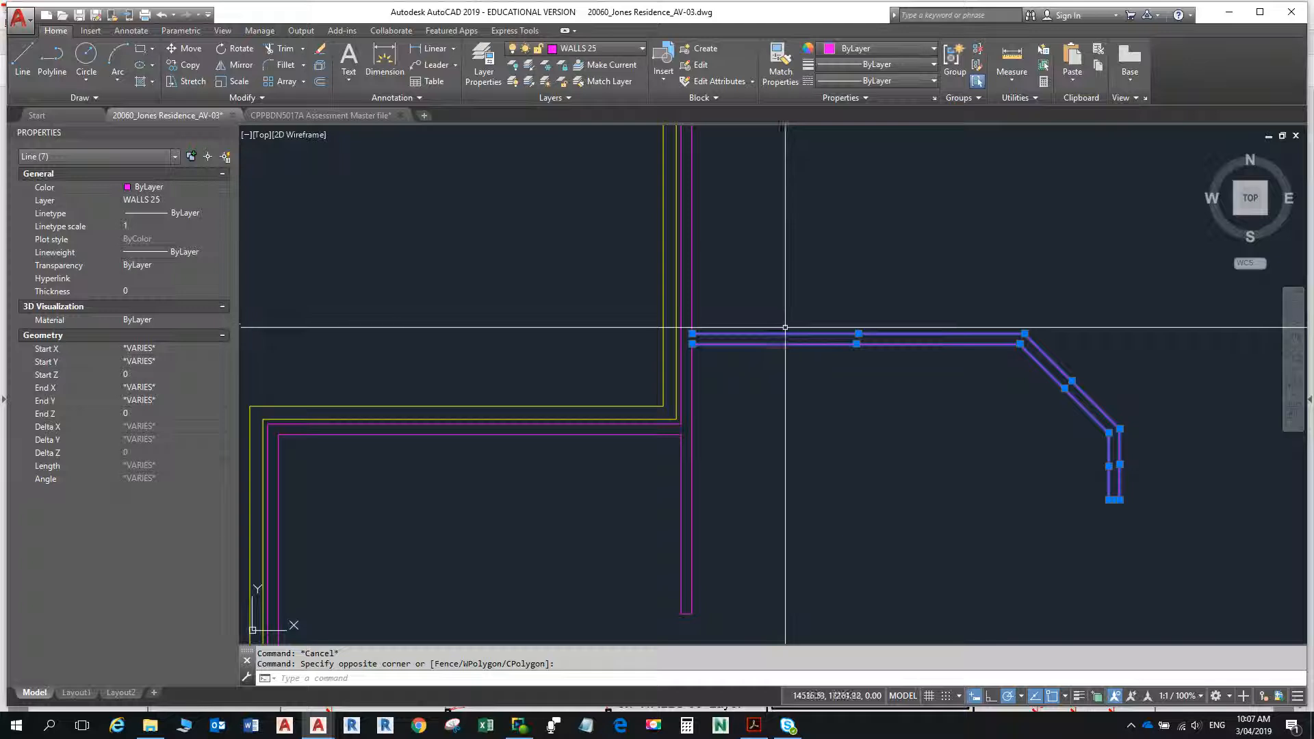
pyautogui.click(188, 210)
pyautogui.click(224, 214)
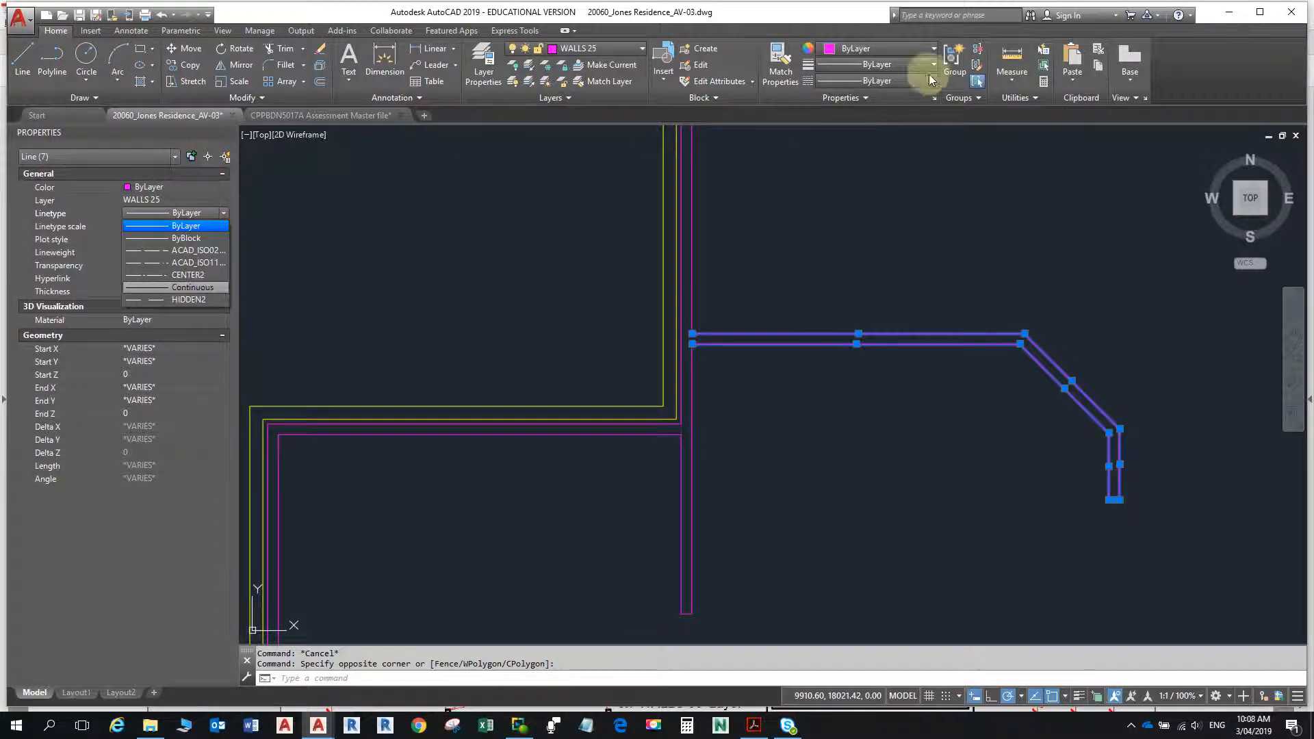
pyautogui.click(199, 301)
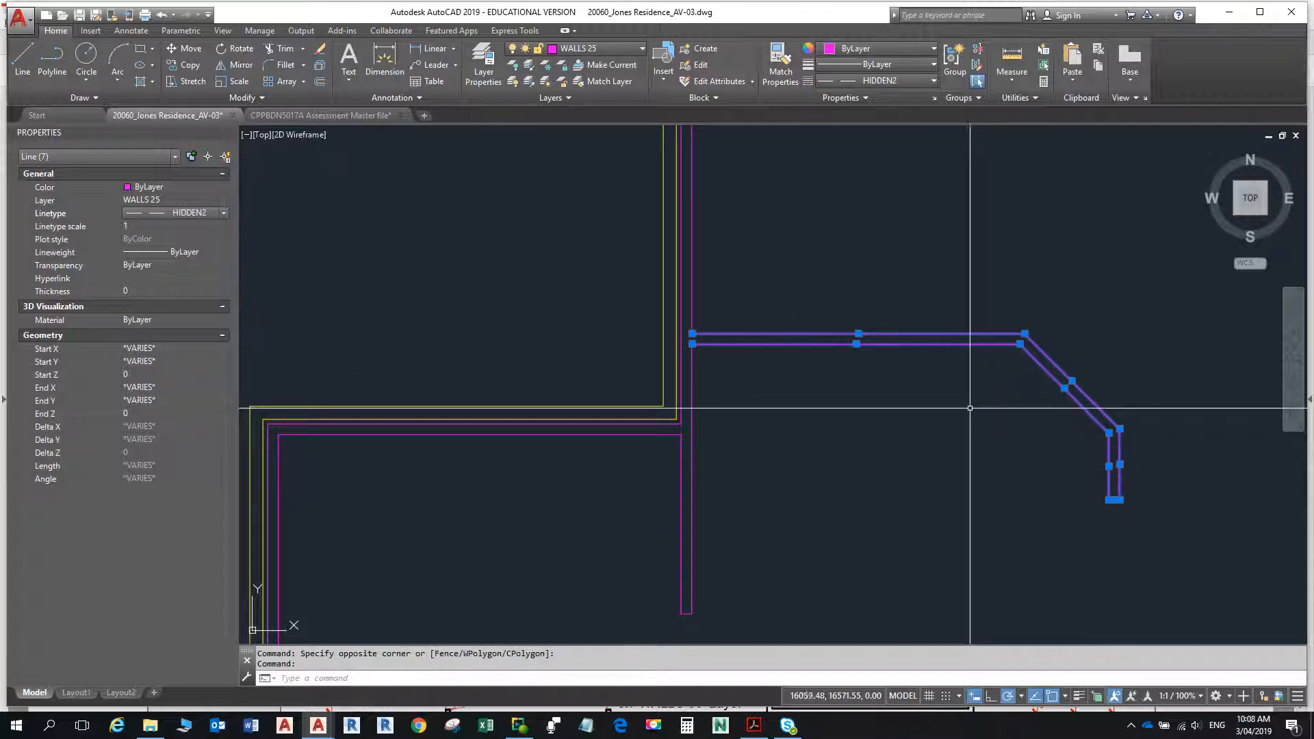
pyautogui.press('Escape')
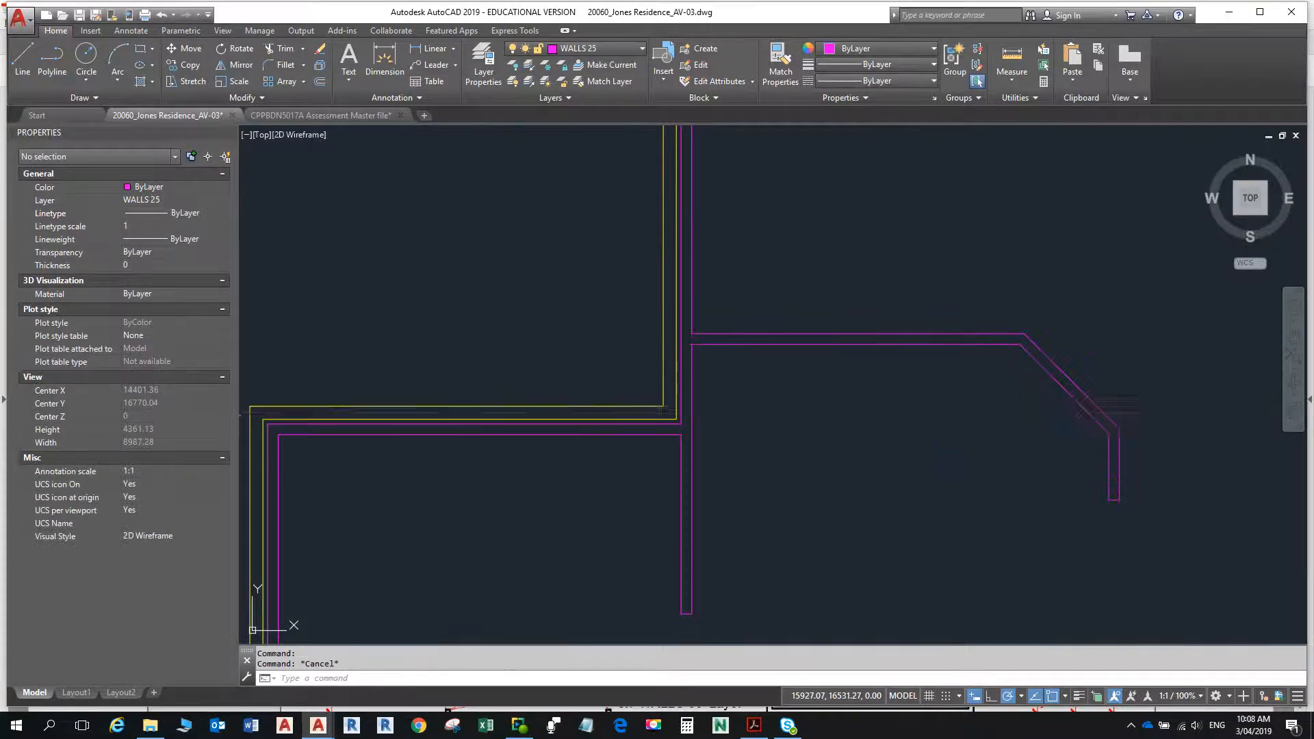
# - Compare the HIDDEN2 wall's linetype with the floor plan PDF and with the dashed door-opening lines lower in the drawing
pyautogui.hotkey('alt', 'Tab')
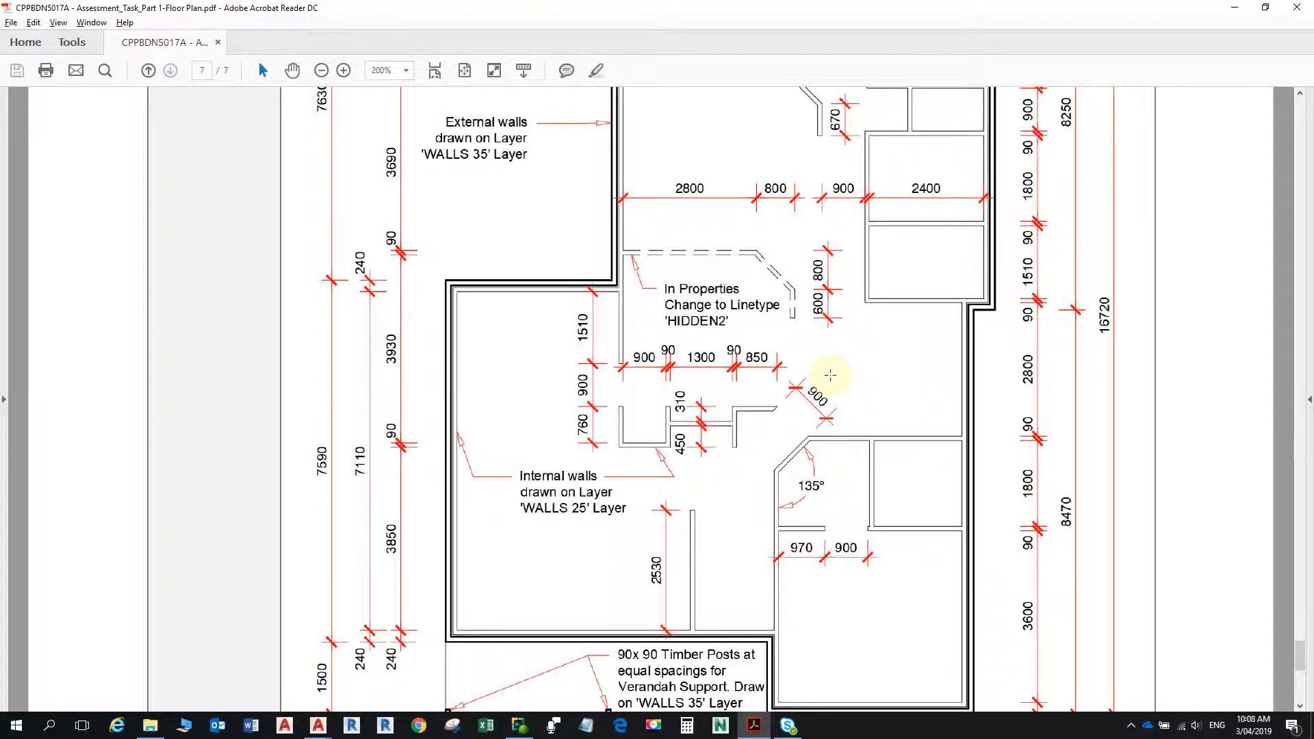
pyautogui.hotkey('alt', 'Tab')
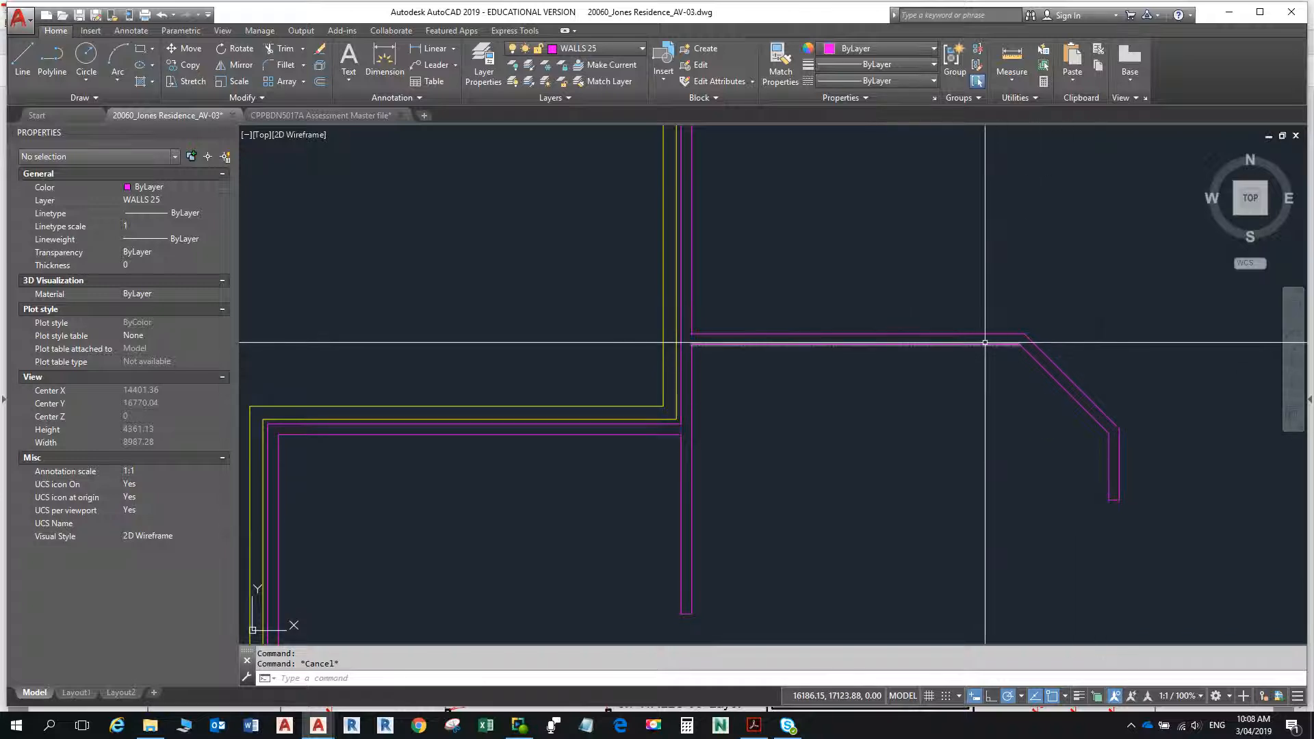
pyautogui.scroll(-6, 982, 415)
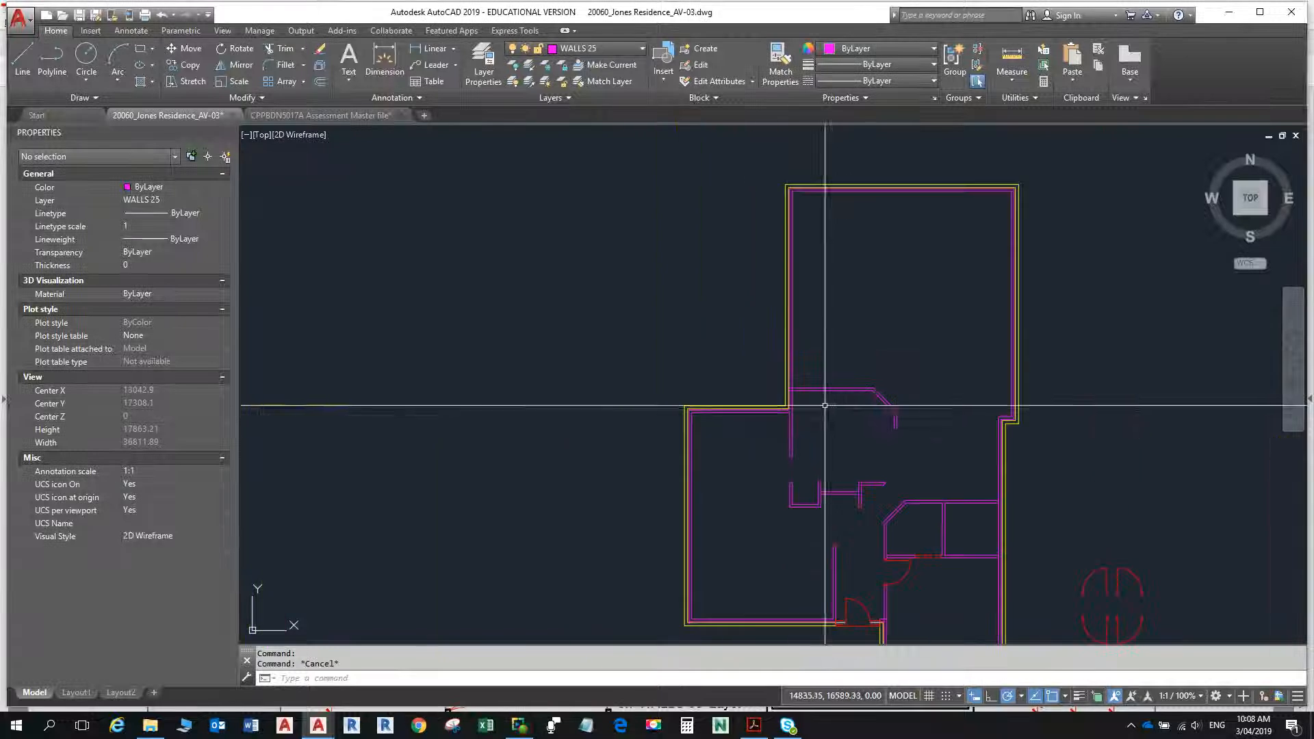
pyautogui.scroll(5, 833, 370)
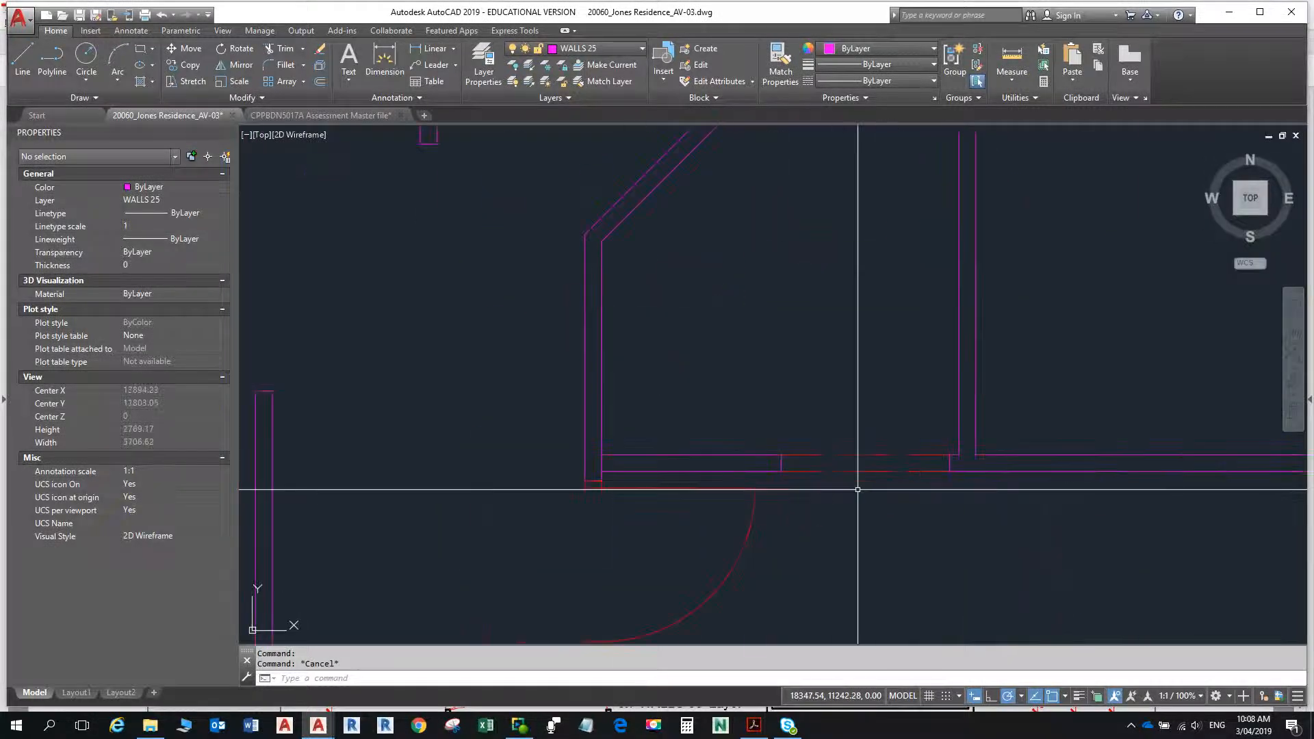
pyautogui.scroll(-3, 852, 479)
pyautogui.moveTo(849, 473); pyautogui.dragTo(834, 344, button='middle')
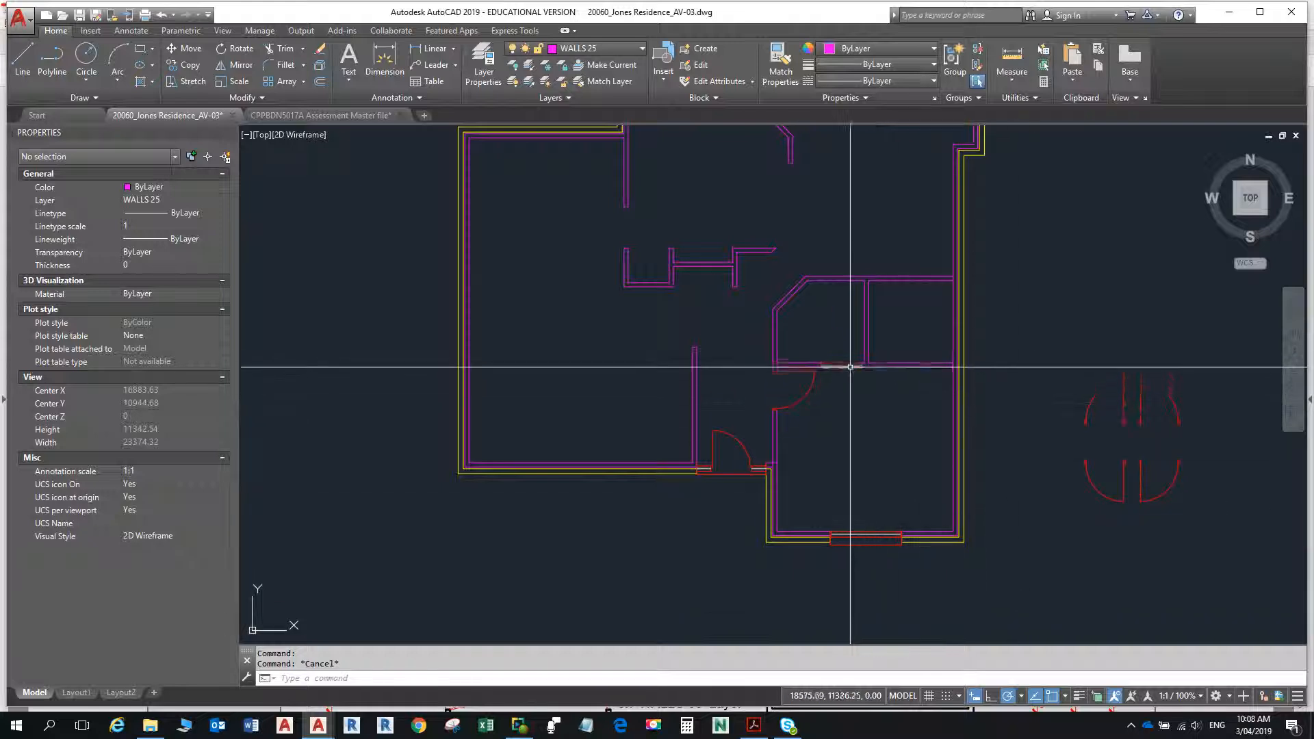
pyautogui.moveTo(848, 364)
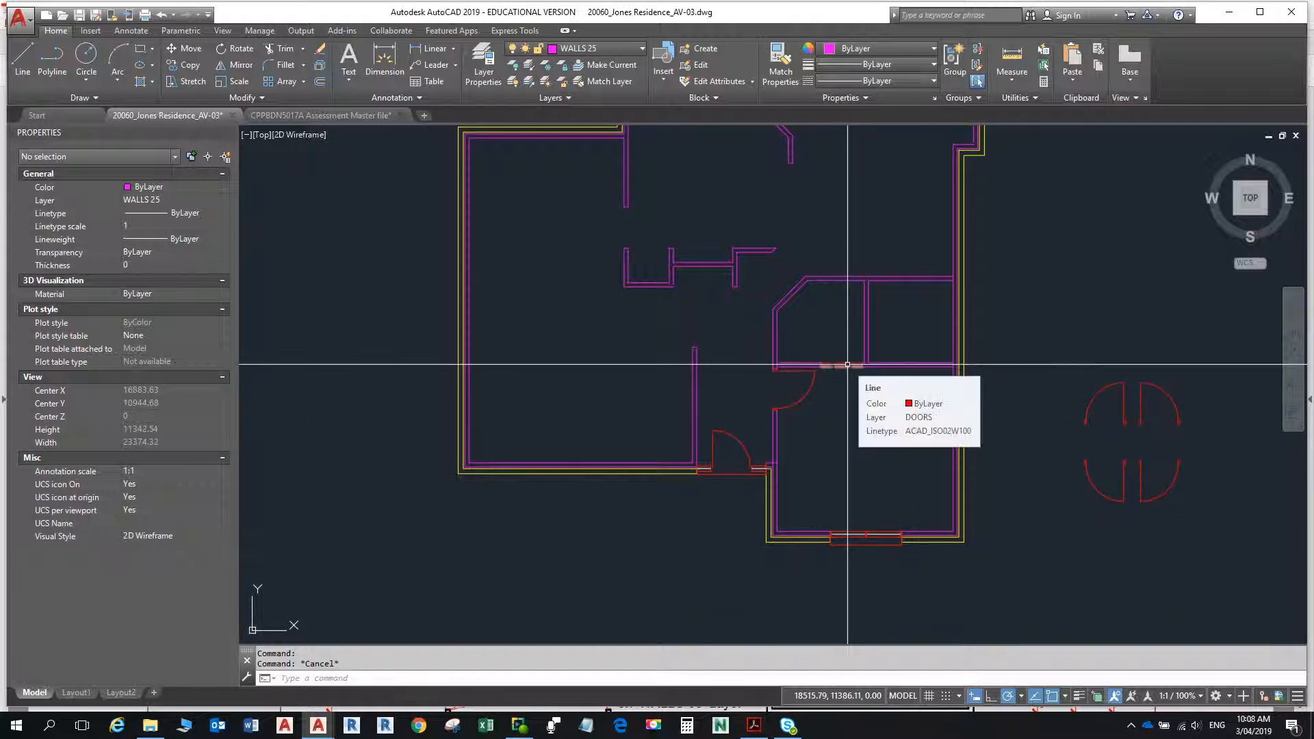
# - Set the annotation scale to 1:100 and regenerate the whole drawing with REGENALL
pyautogui.click(1184, 701)
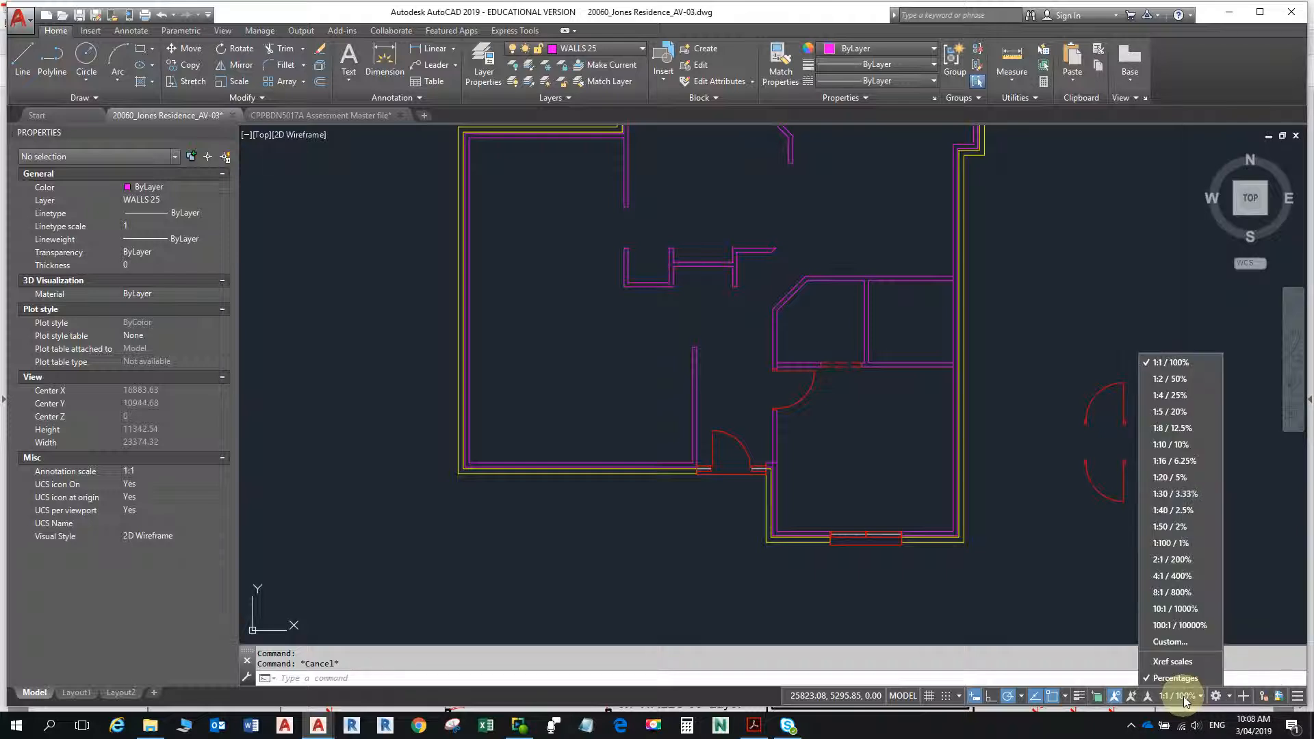
pyautogui.click(1179, 546)
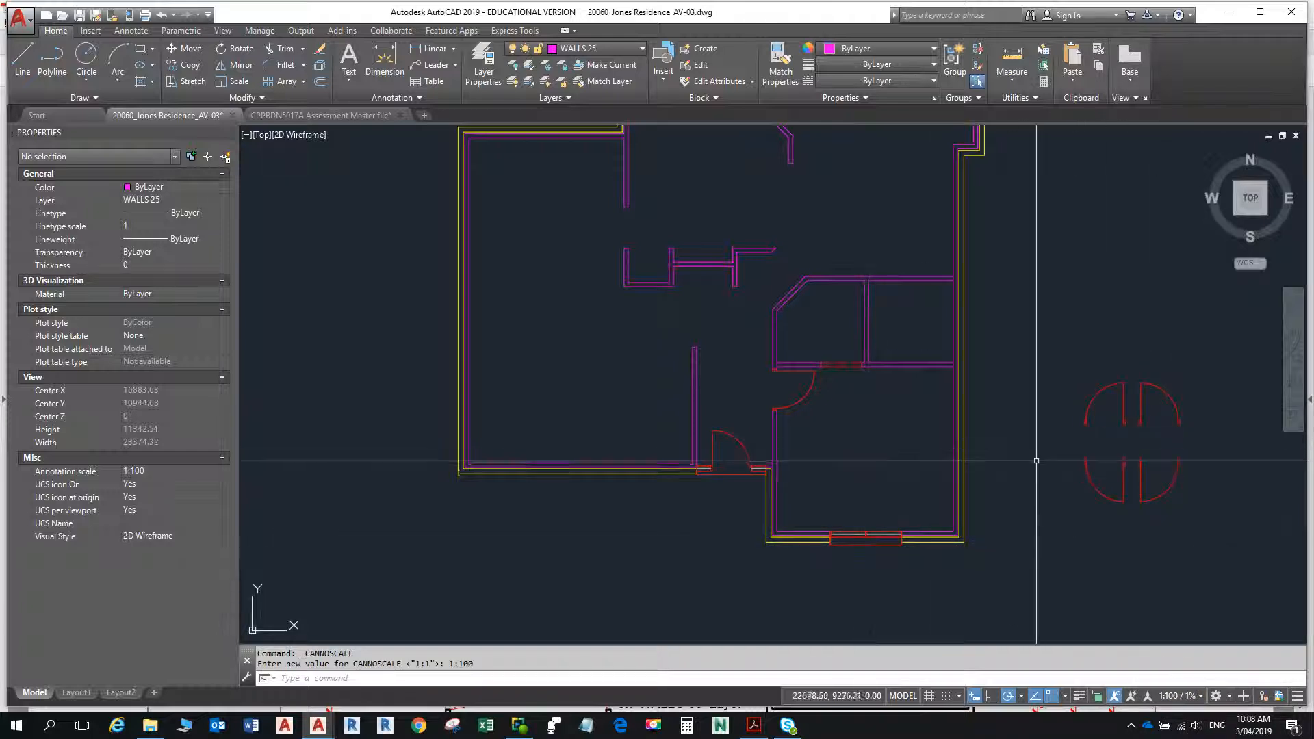
pyautogui.scroll(-4, 1044, 470)
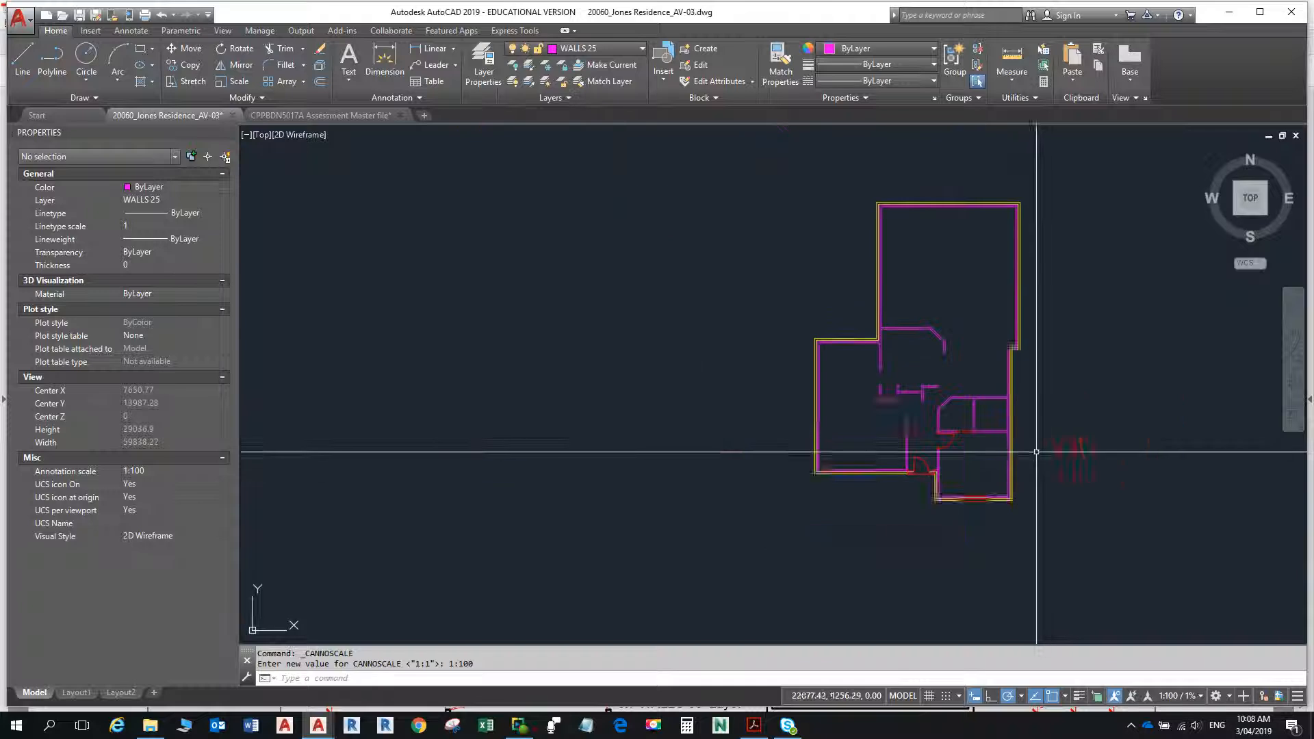
pyautogui.scroll(8, 992, 514)
pyautogui.scroll(2, 928, 462)
pyautogui.scroll(-2, 928, 461)
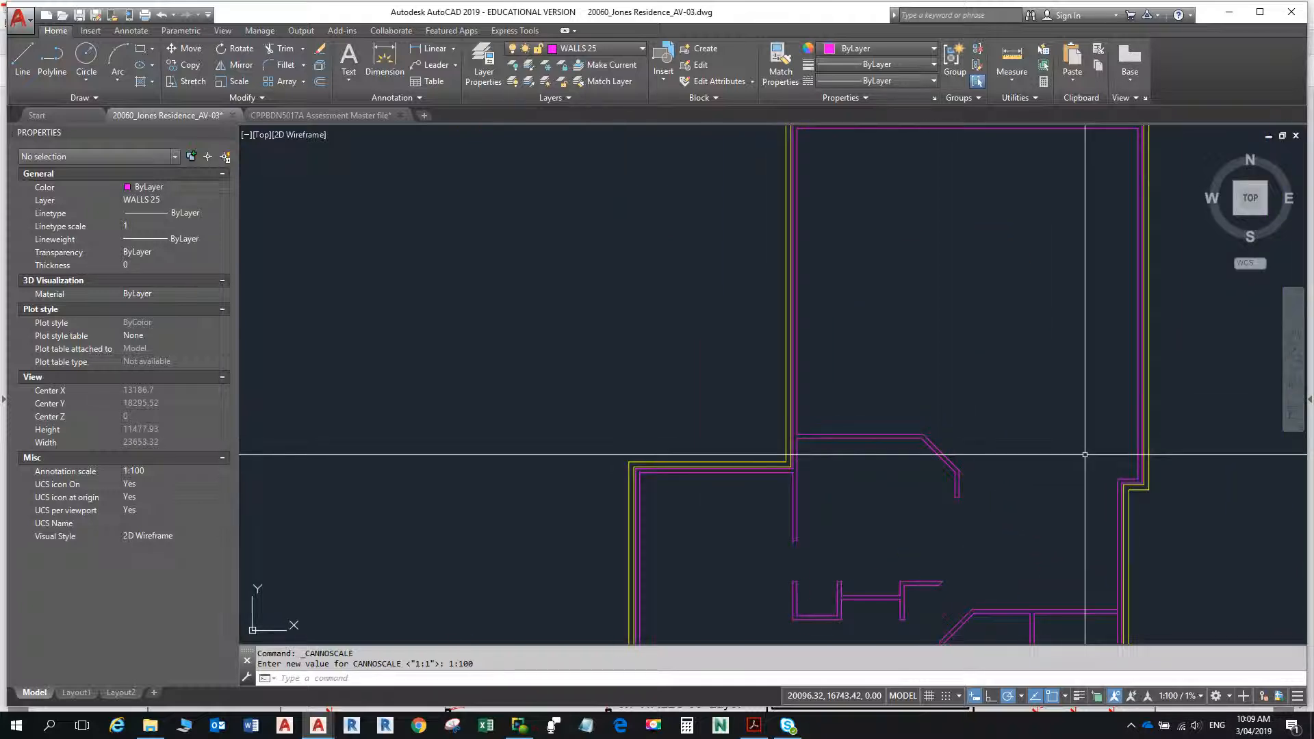
pyautogui.write('REG')
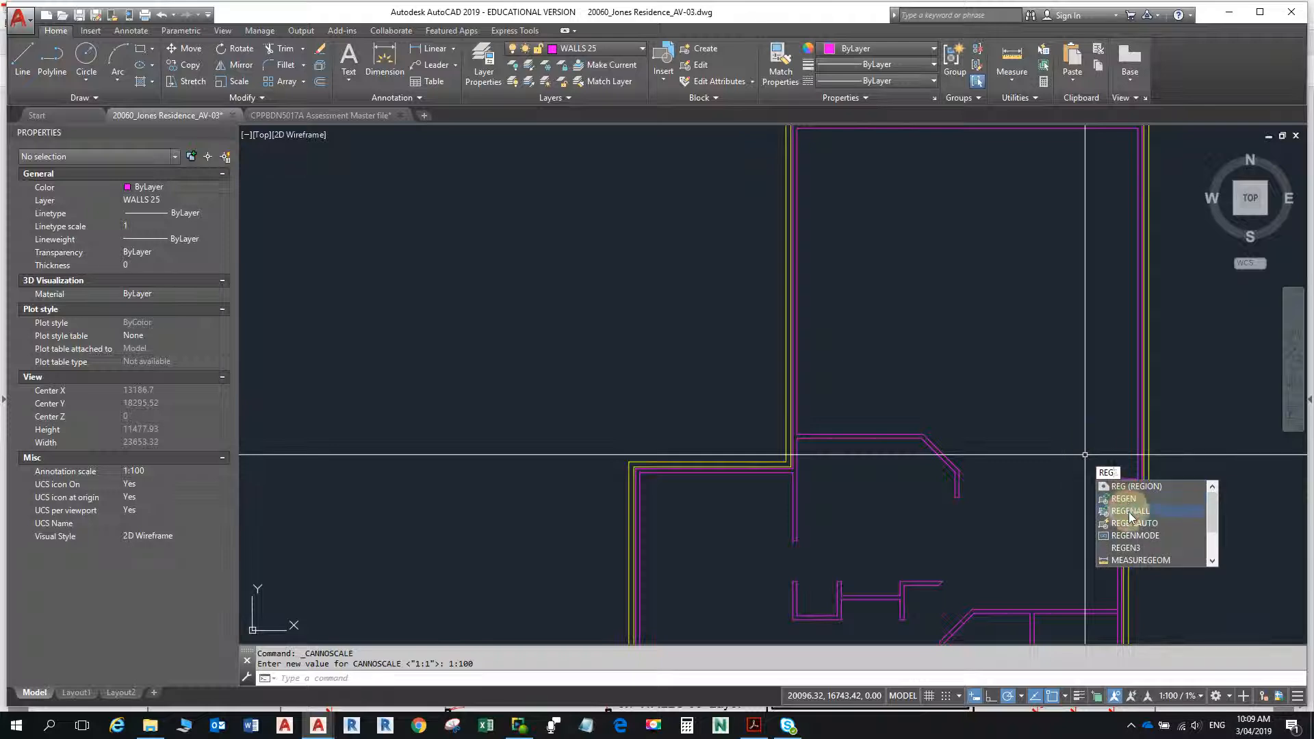
pyautogui.click(1130, 512)
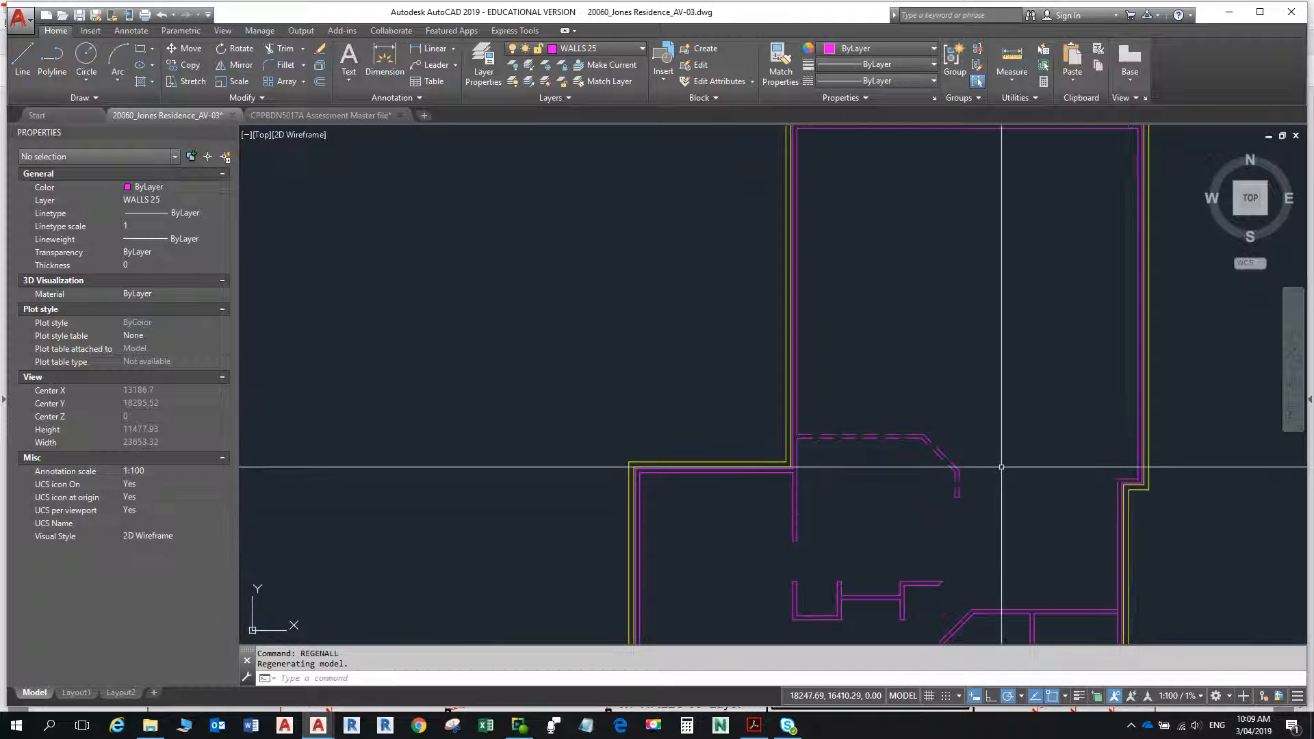
# - Set the linetype scale to 1 for the two DOORS lines across the opening below the angled-corner room
pyautogui.moveTo(1002, 467); pyautogui.dragTo(957, 323, button='middle')
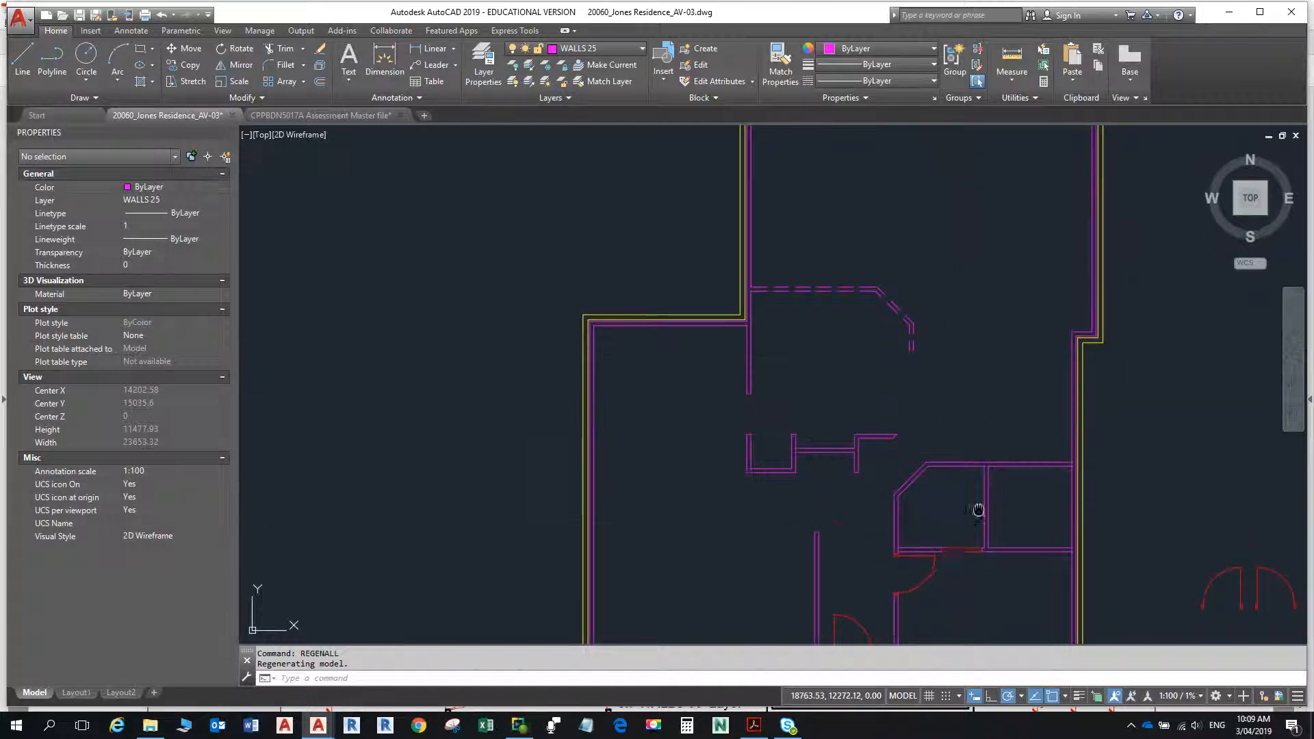
pyautogui.moveTo(978, 510); pyautogui.dragTo(963, 415, button='middle')
pyautogui.click(949, 458)
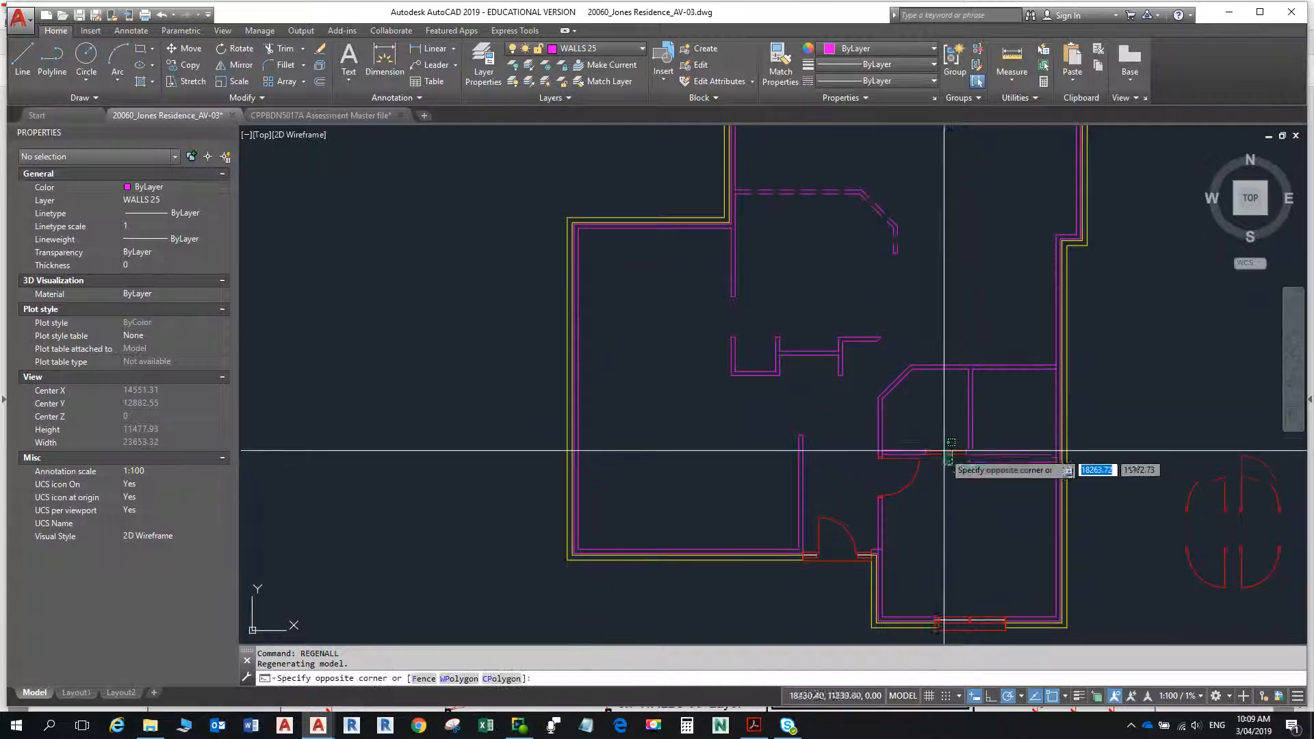
pyautogui.click(941, 444)
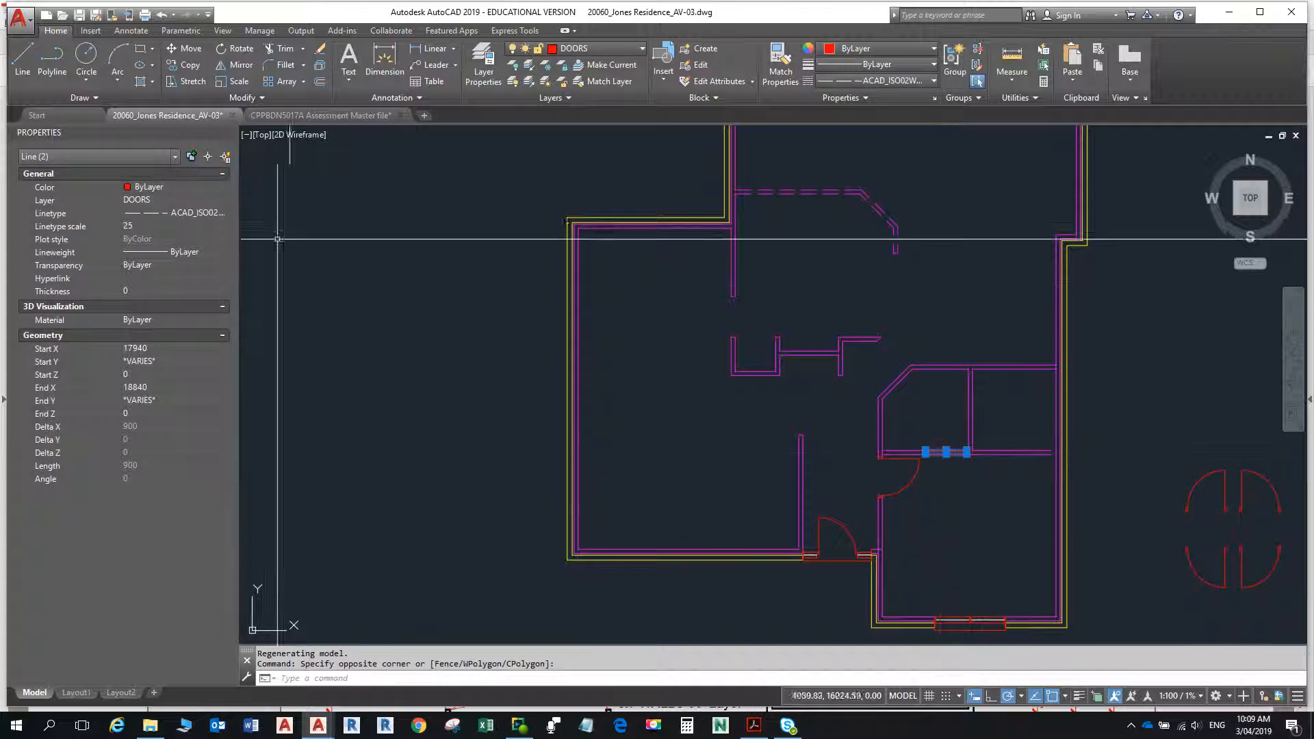
pyautogui.click(144, 233)
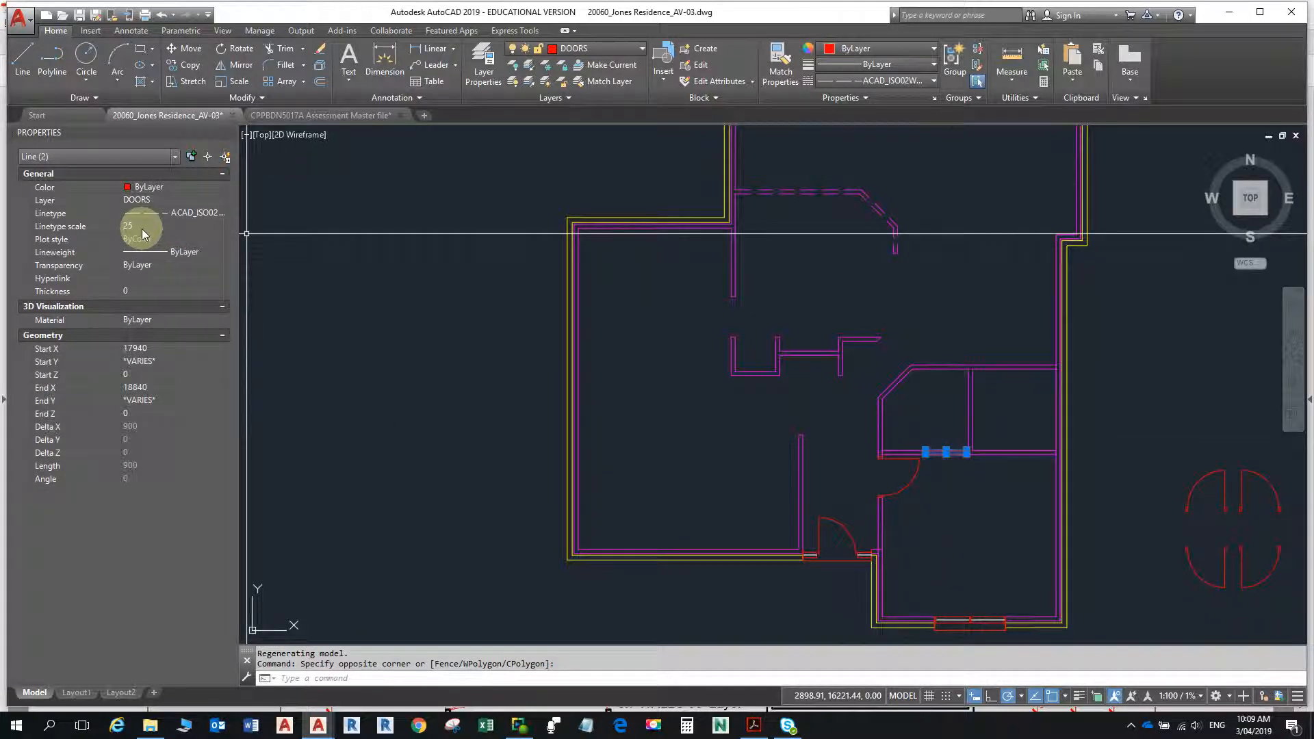
pyautogui.click(141, 229)
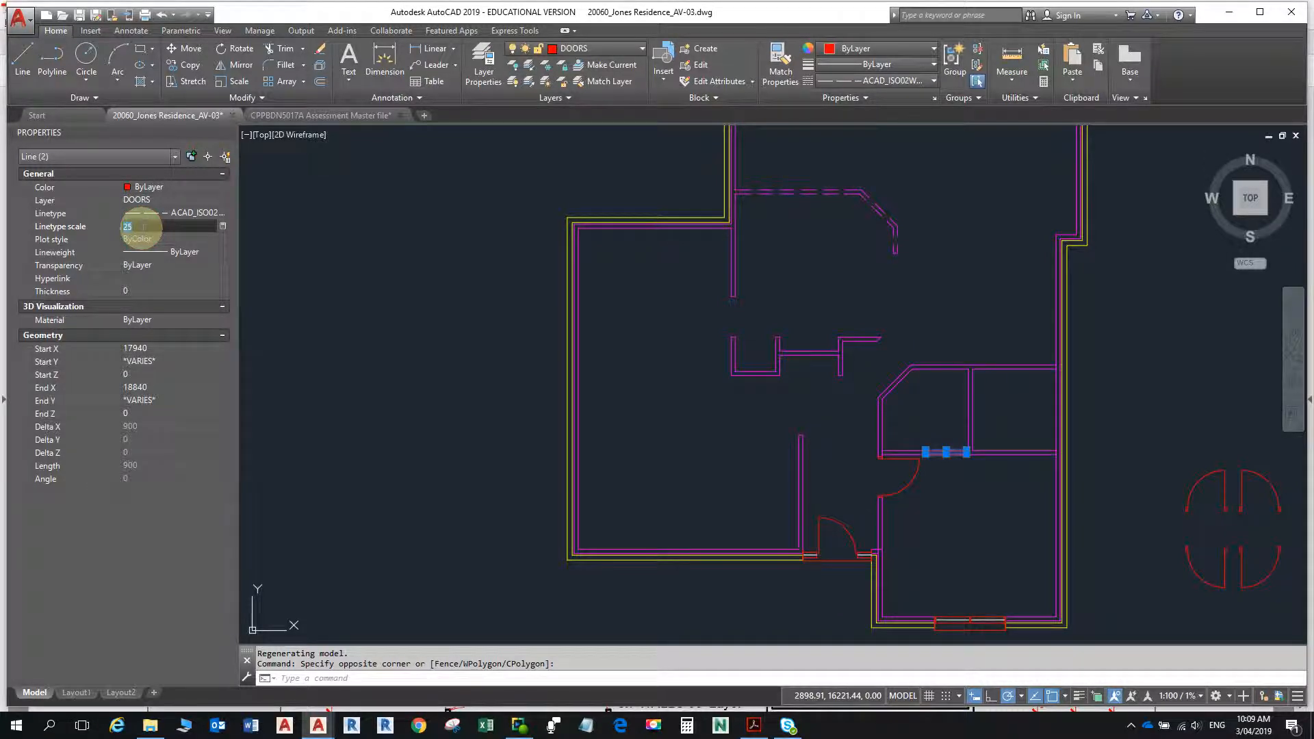
pyautogui.write('1')
pyautogui.press('Return')
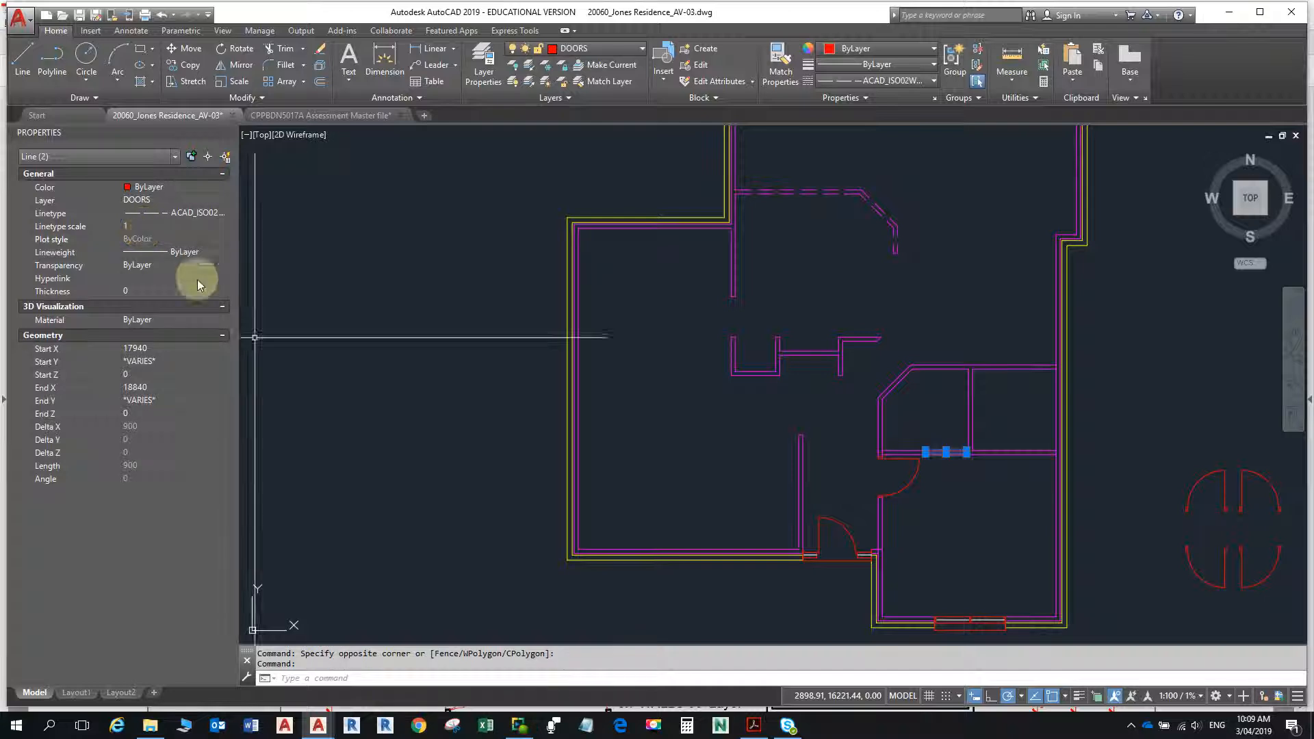
pyautogui.click(449, 580)
pyautogui.press('Escape')
pyautogui.press('Escape')
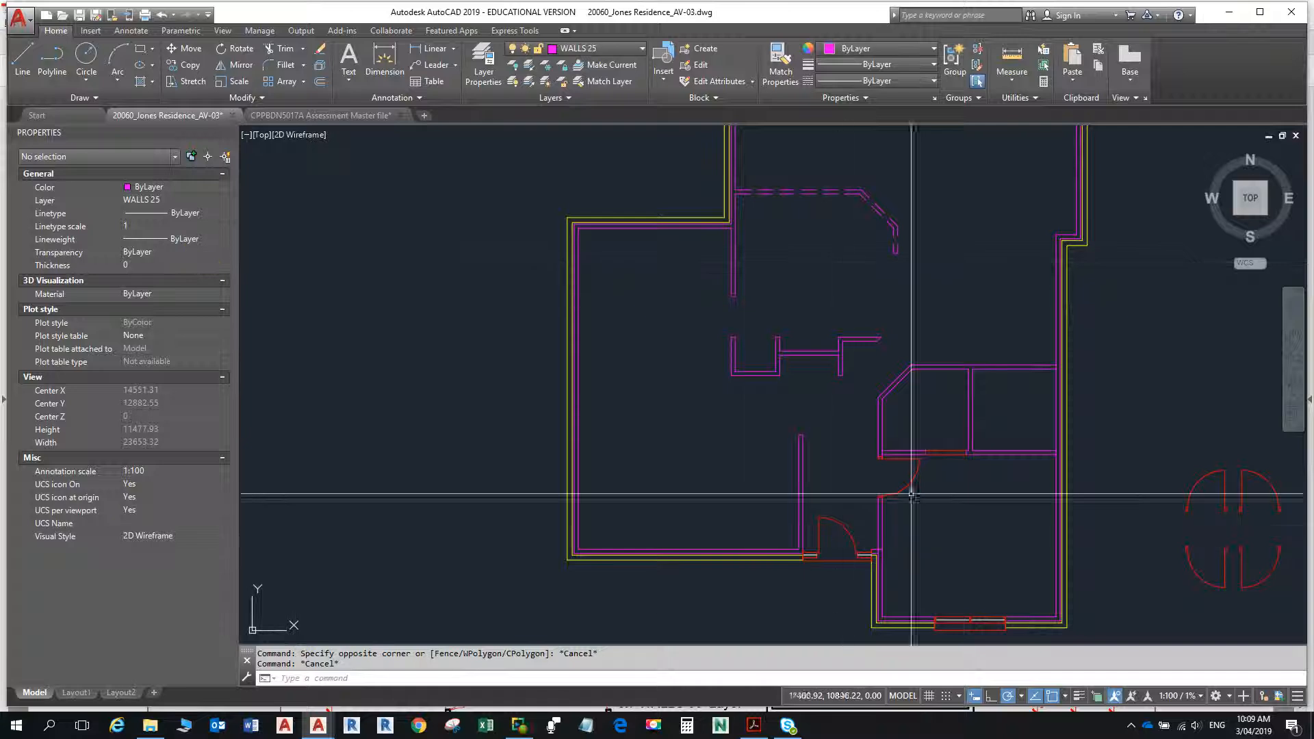
# - Set the linetype scale of the two DOORS lines across that opening to 0.25
pyautogui.click(955, 474)
pyautogui.click(939, 449)
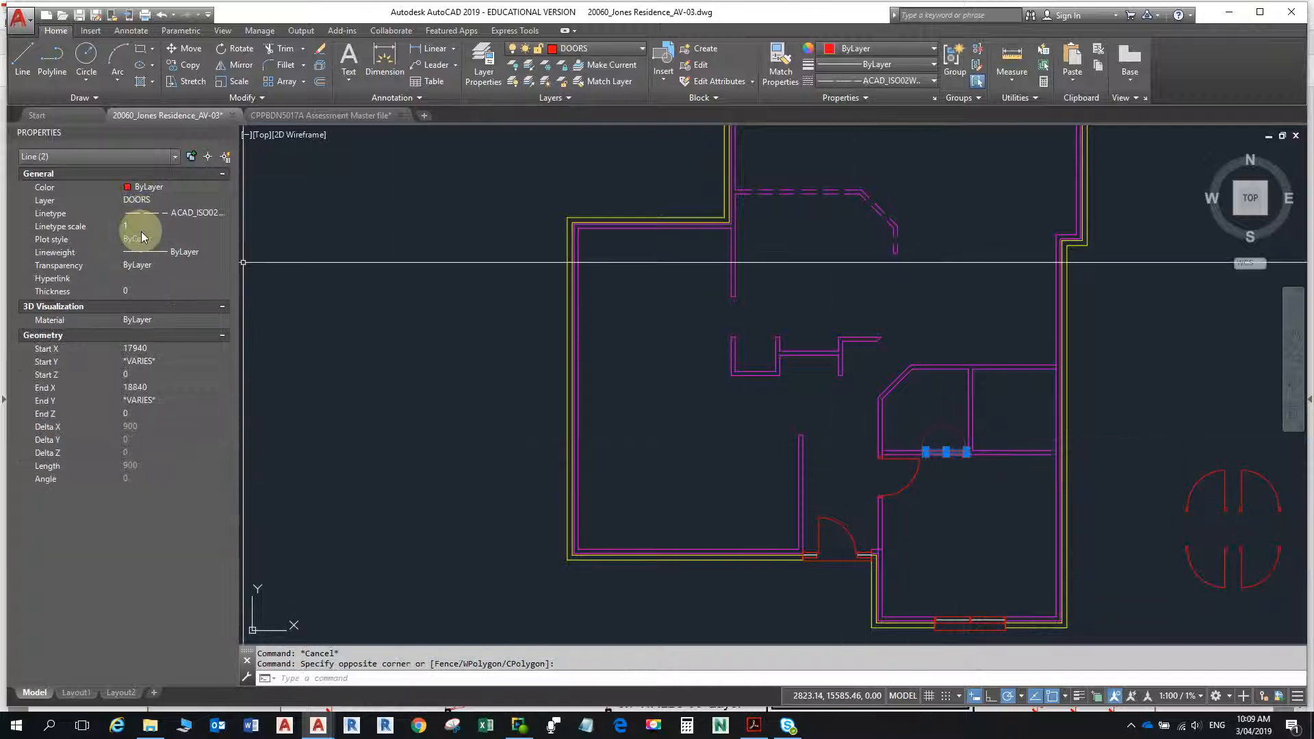
pyautogui.click(140, 226)
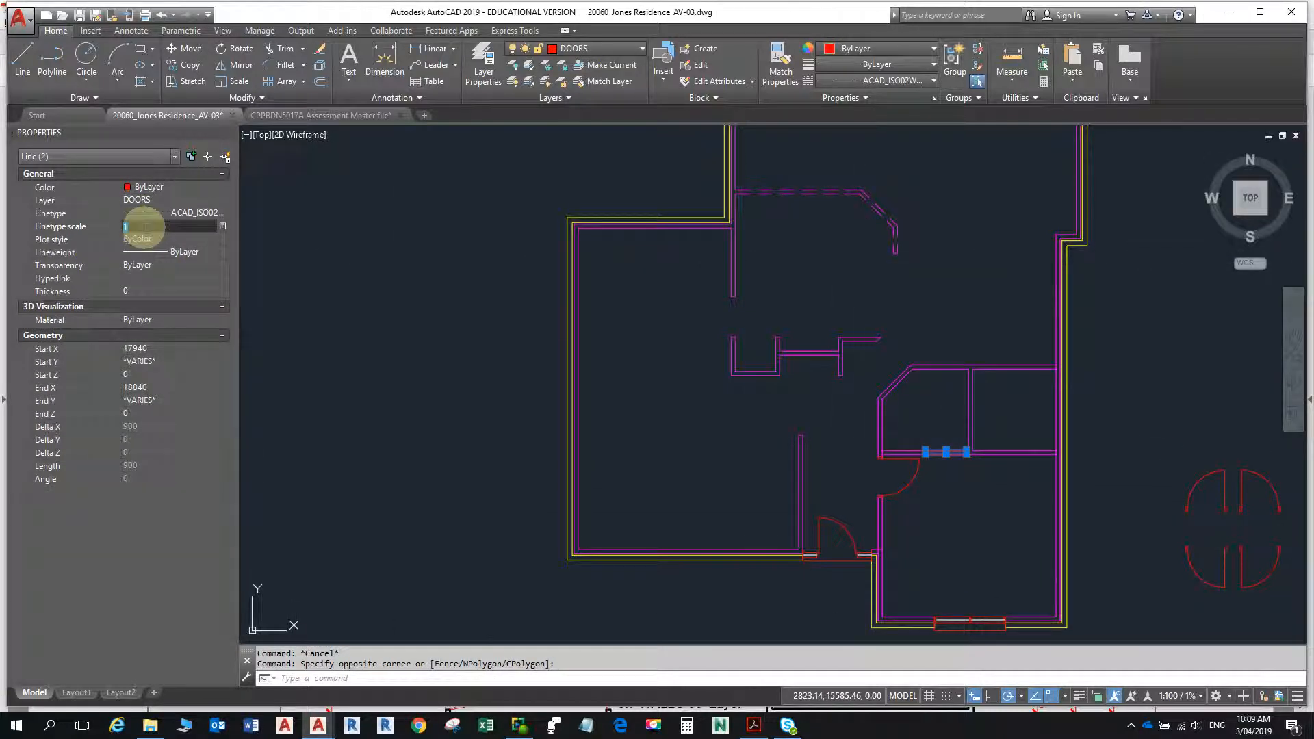
pyautogui.write('0.2')
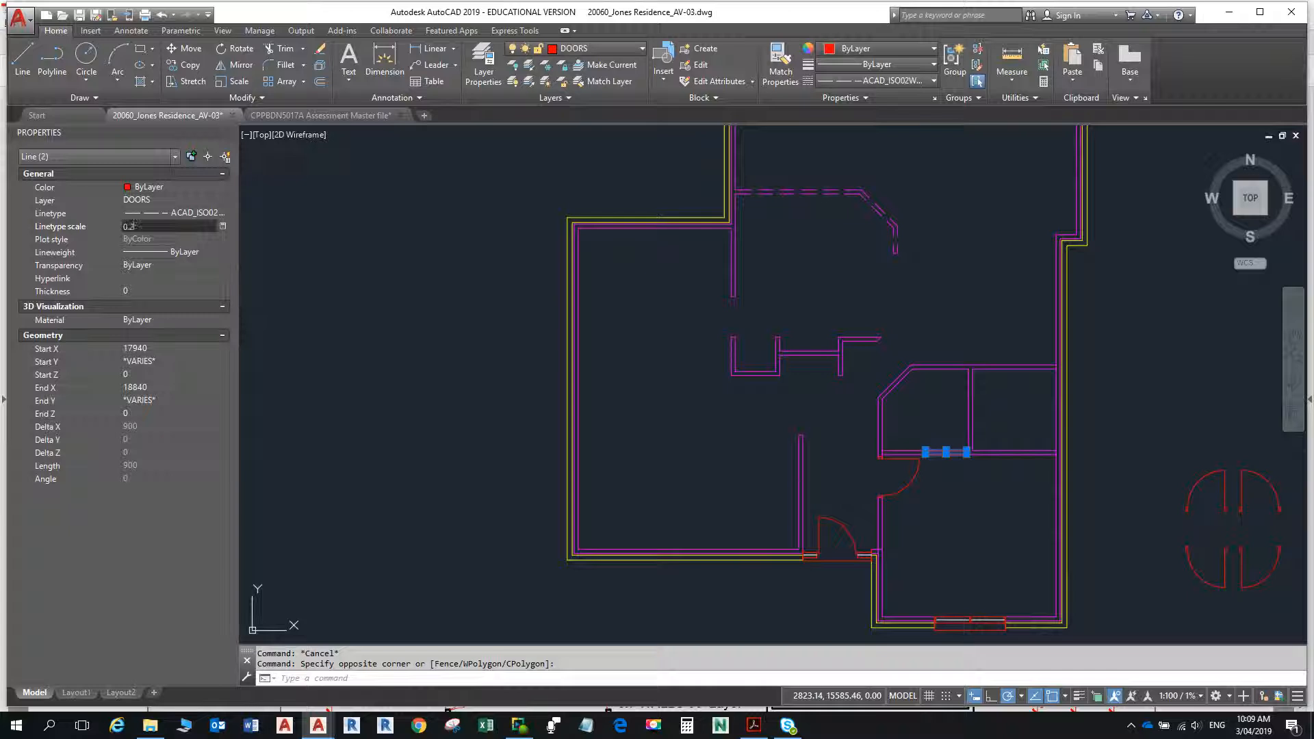
pyautogui.write('5')
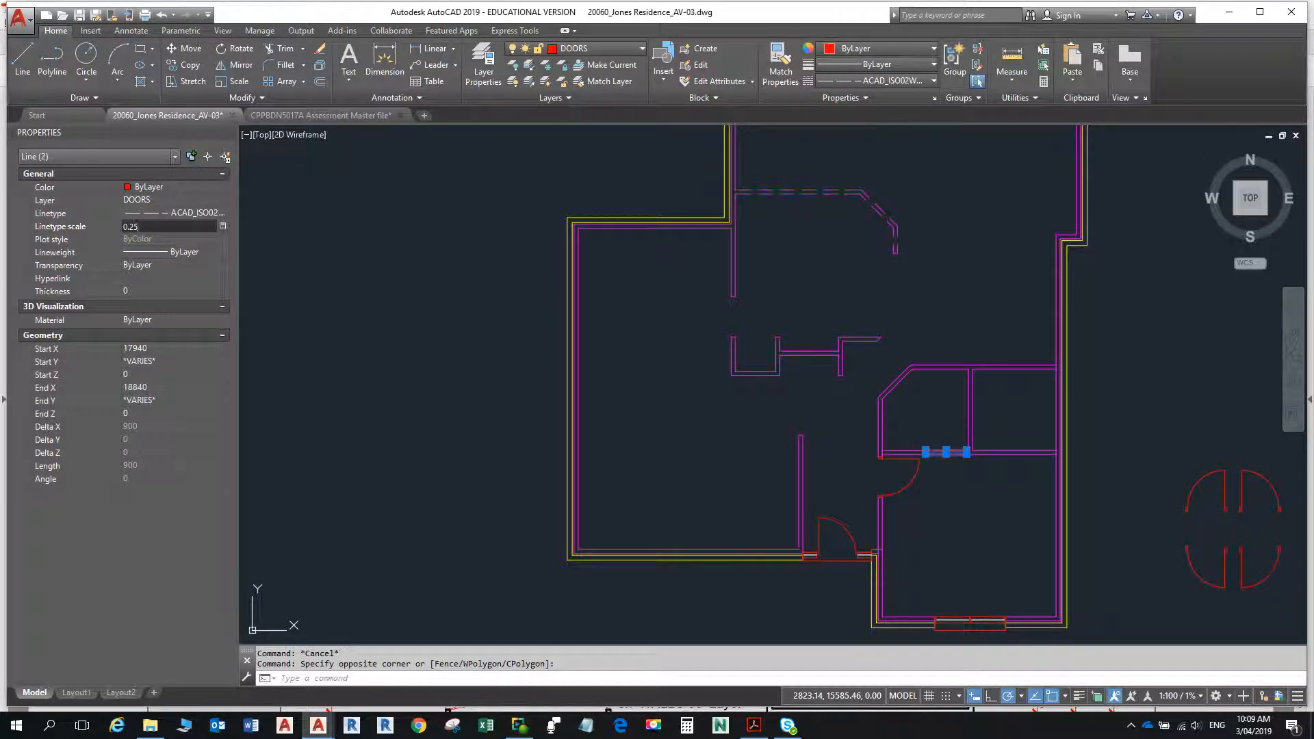
pyautogui.click(145, 234)
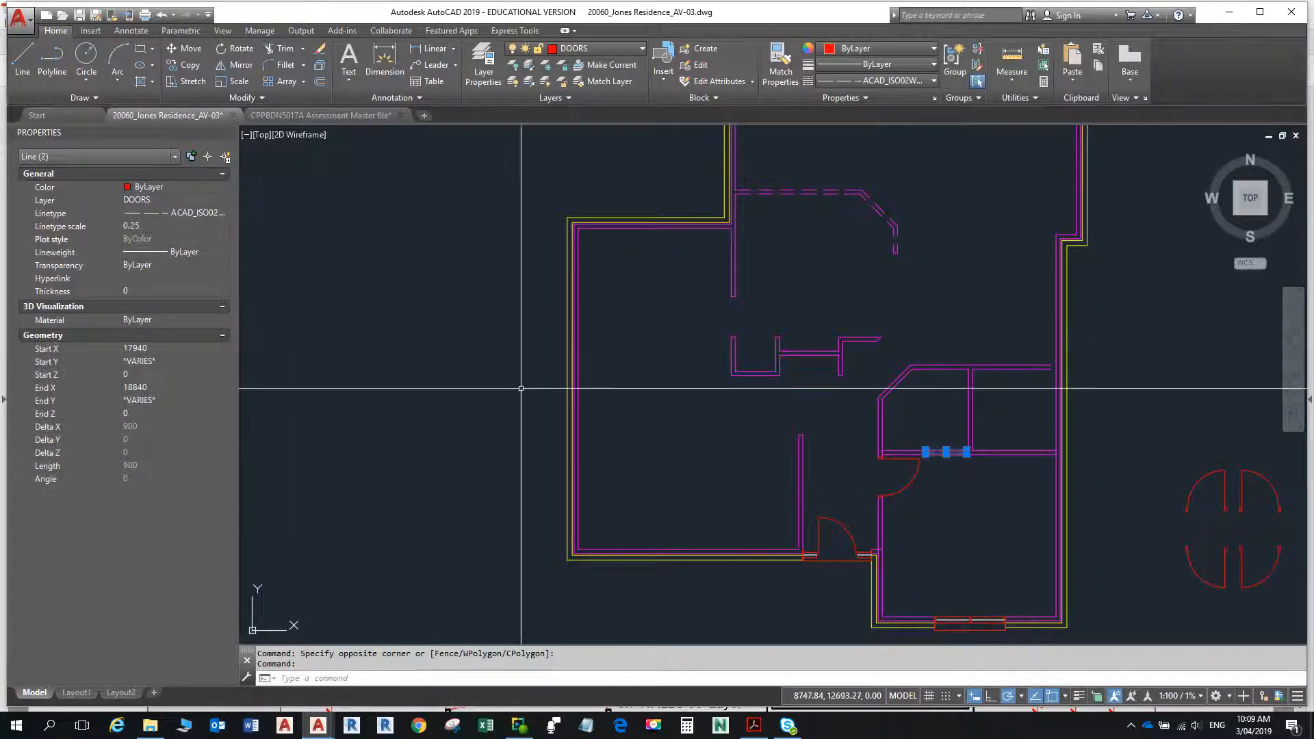
pyautogui.press('Escape')
pyautogui.press('Escape')
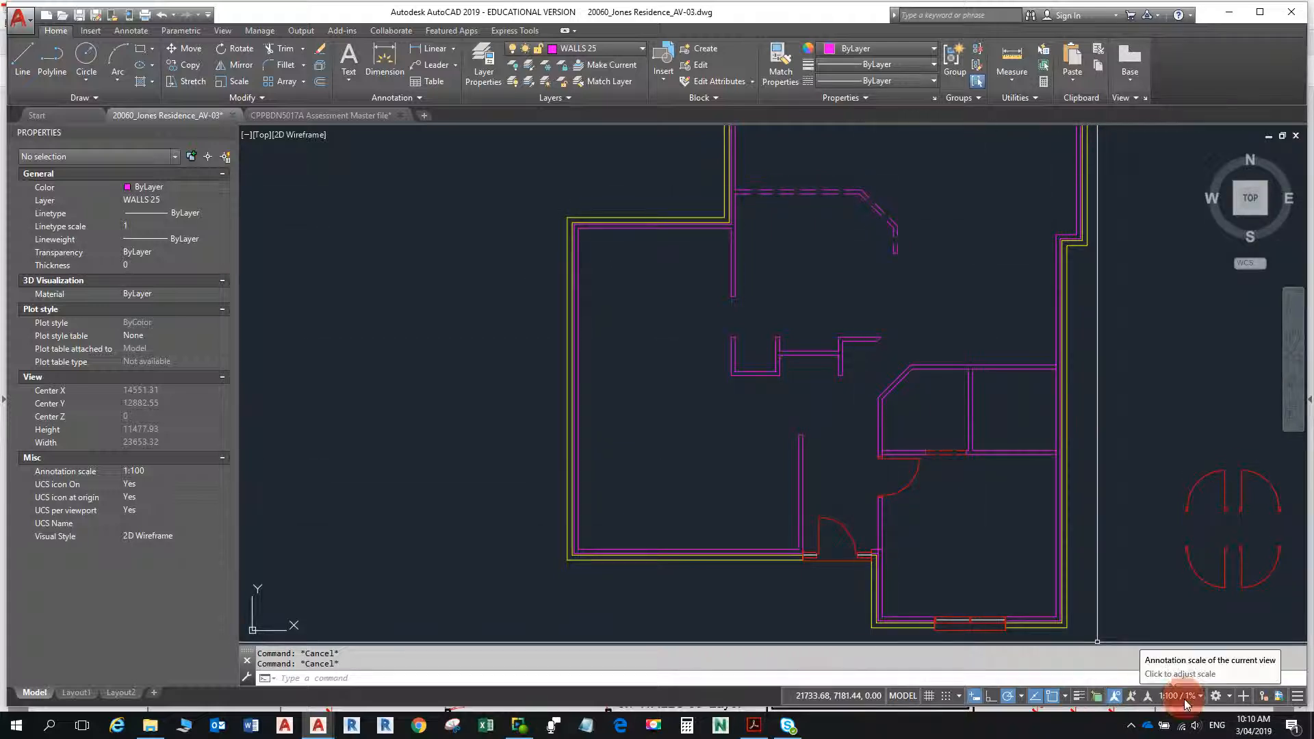
# - Return the annotation scale to 1:1 and look over the dashed lines in the plan
pyautogui.click(1180, 696)
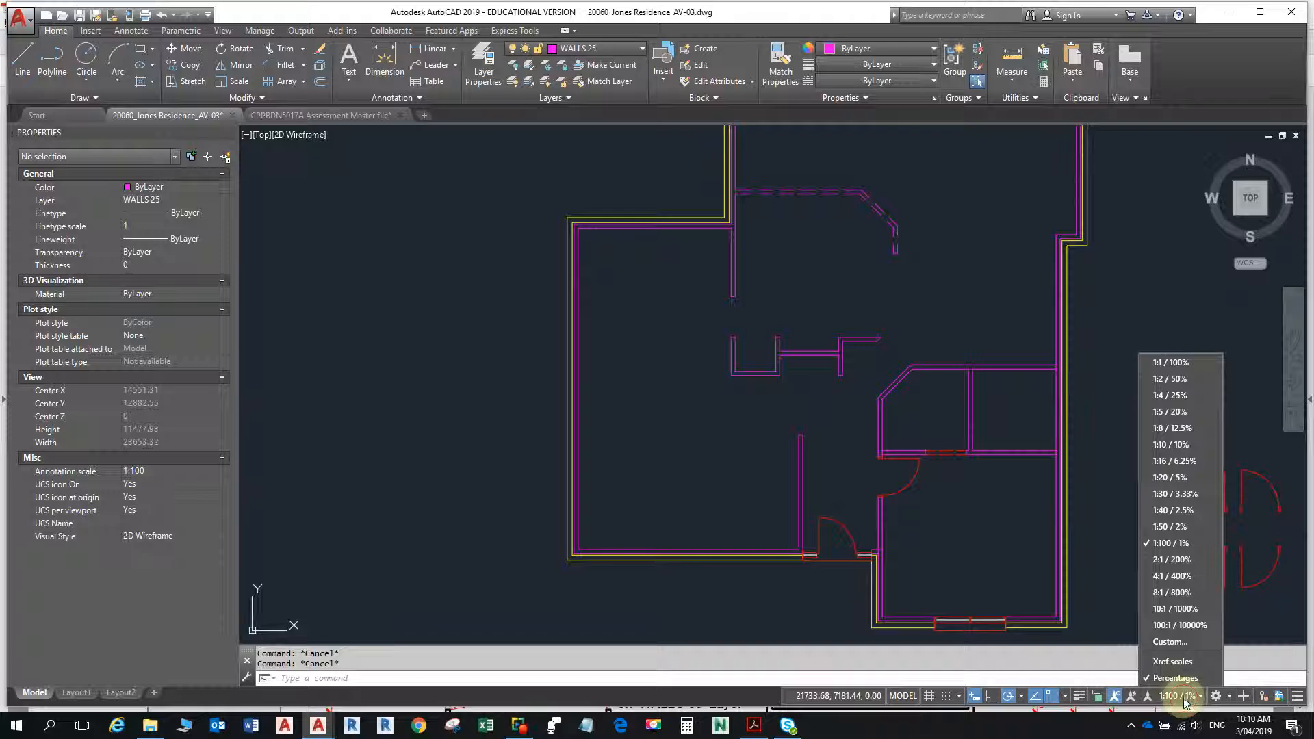
pyautogui.click(1174, 364)
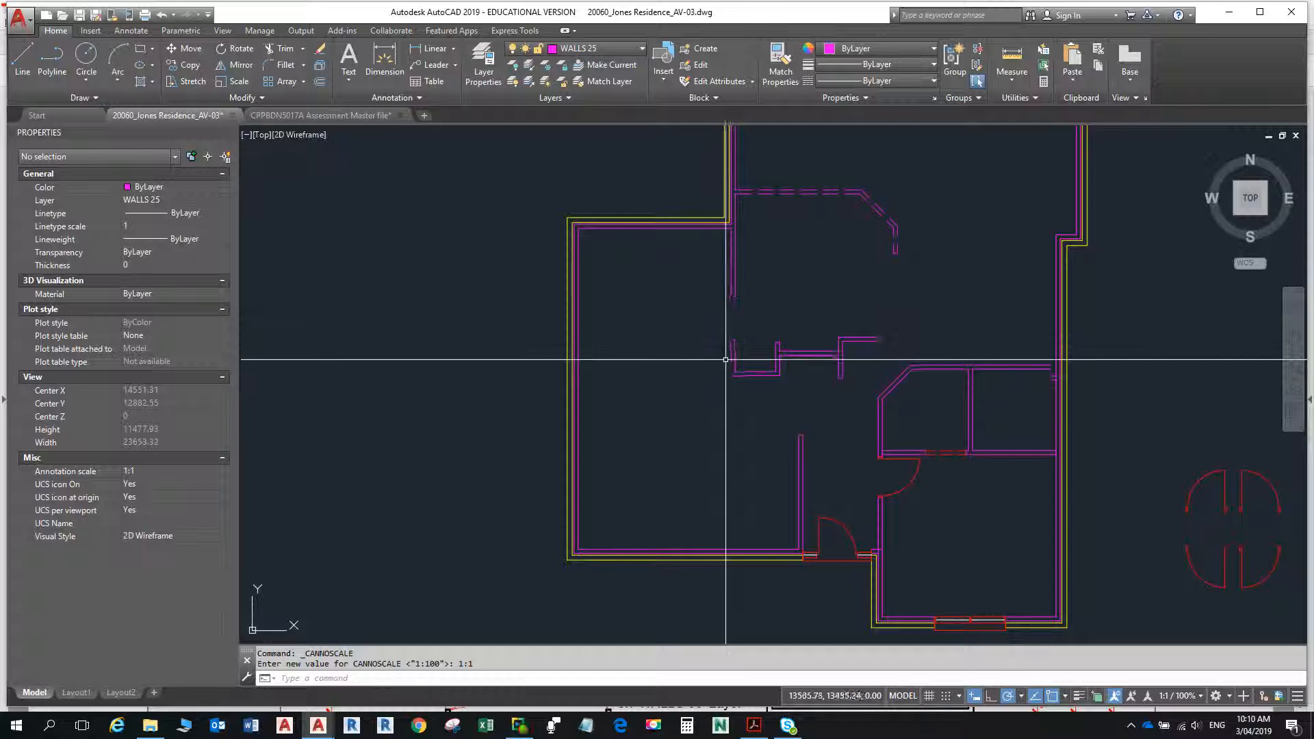
pyautogui.scroll(-5, 792, 426)
pyautogui.scroll(5, 769, 499)
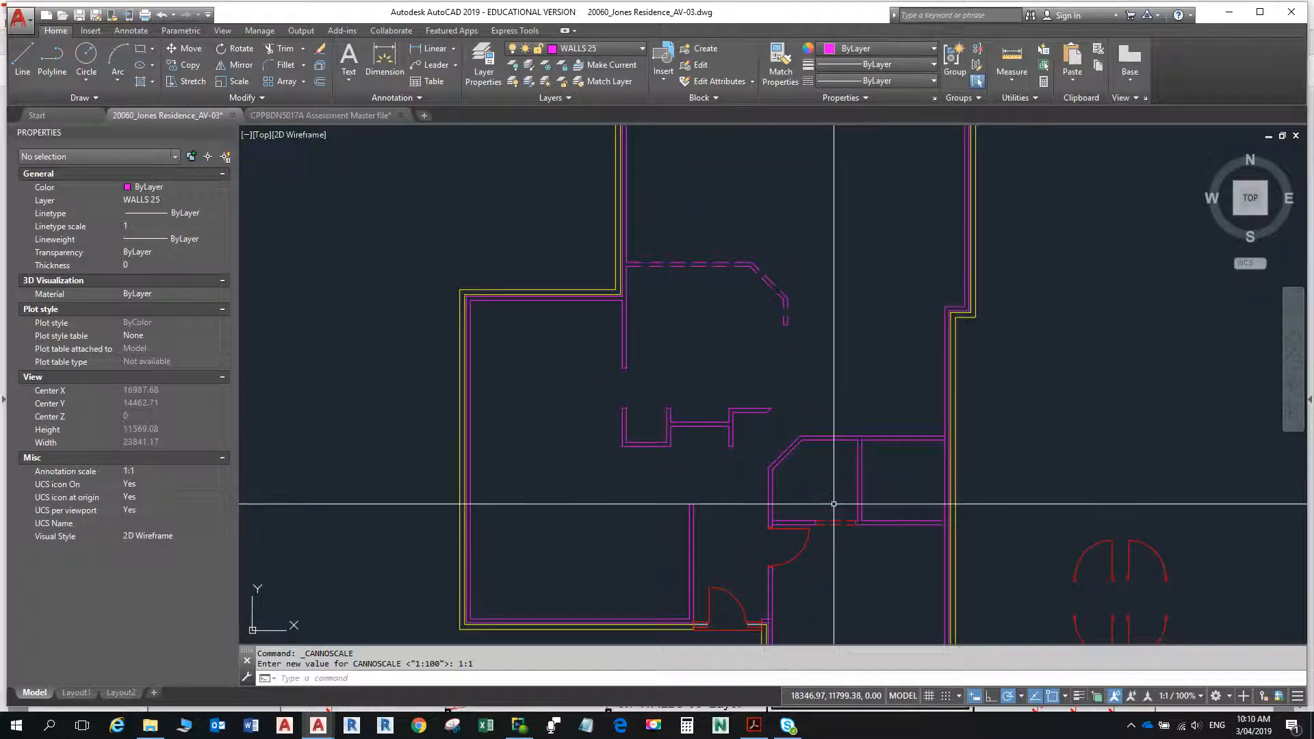
# - Switch to the floor plan PDF in Acrobat Reader and check the lower internal walls against the drawing
pyautogui.scroll(-4, 771, 434)
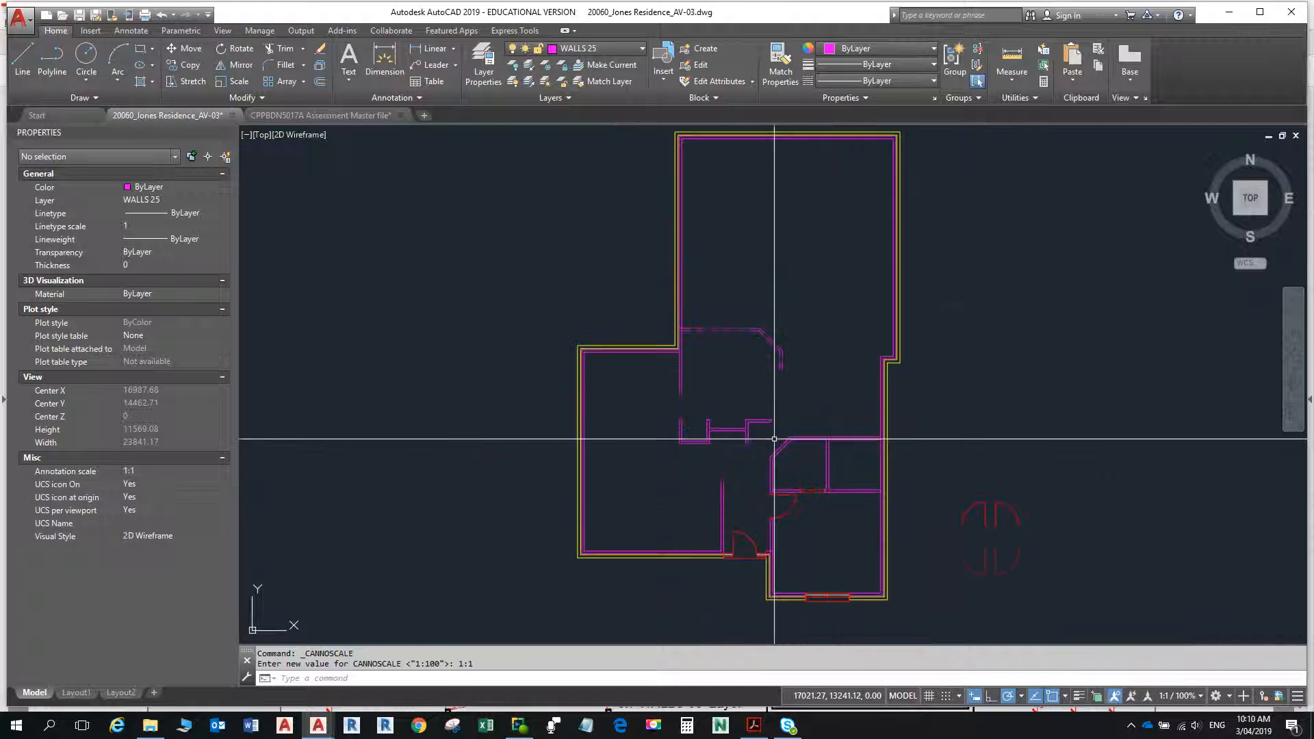
pyautogui.scroll(2, 792, 461)
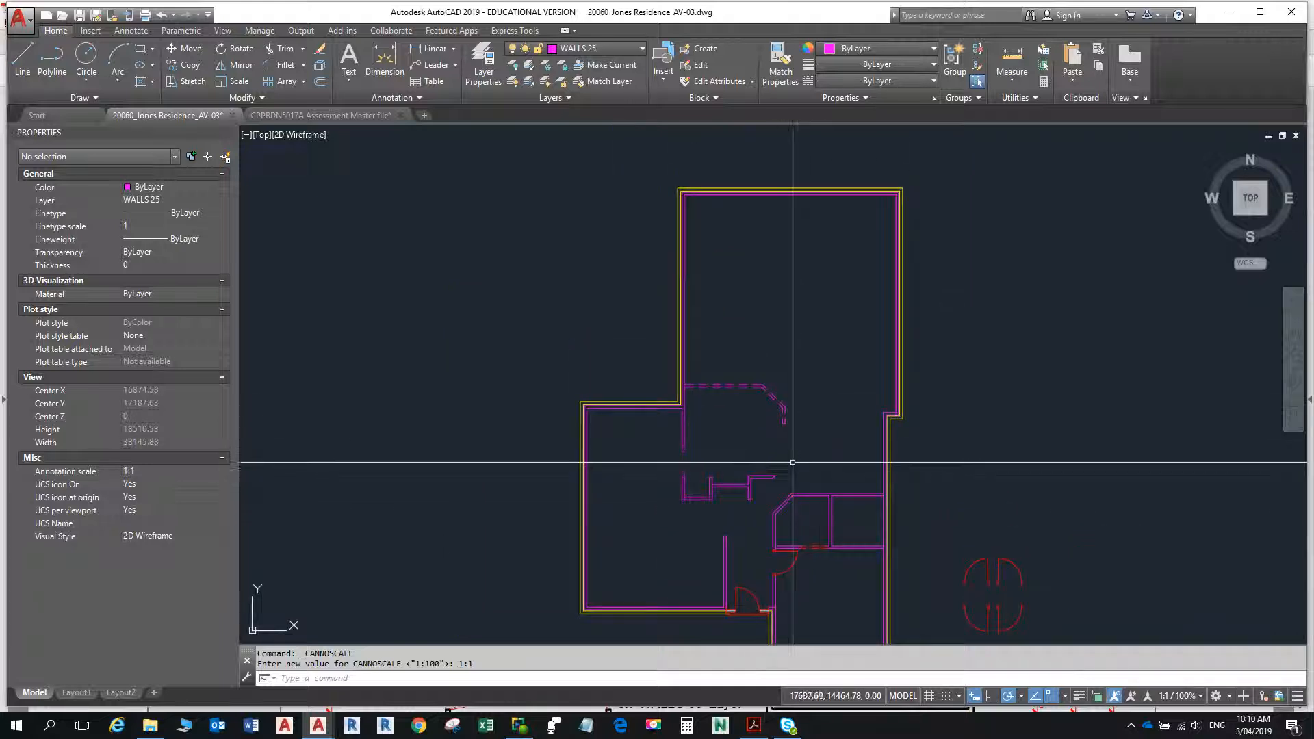
pyautogui.hotkey('alt', 'Tab')
pyautogui.hotkey('alt', 'Tab')
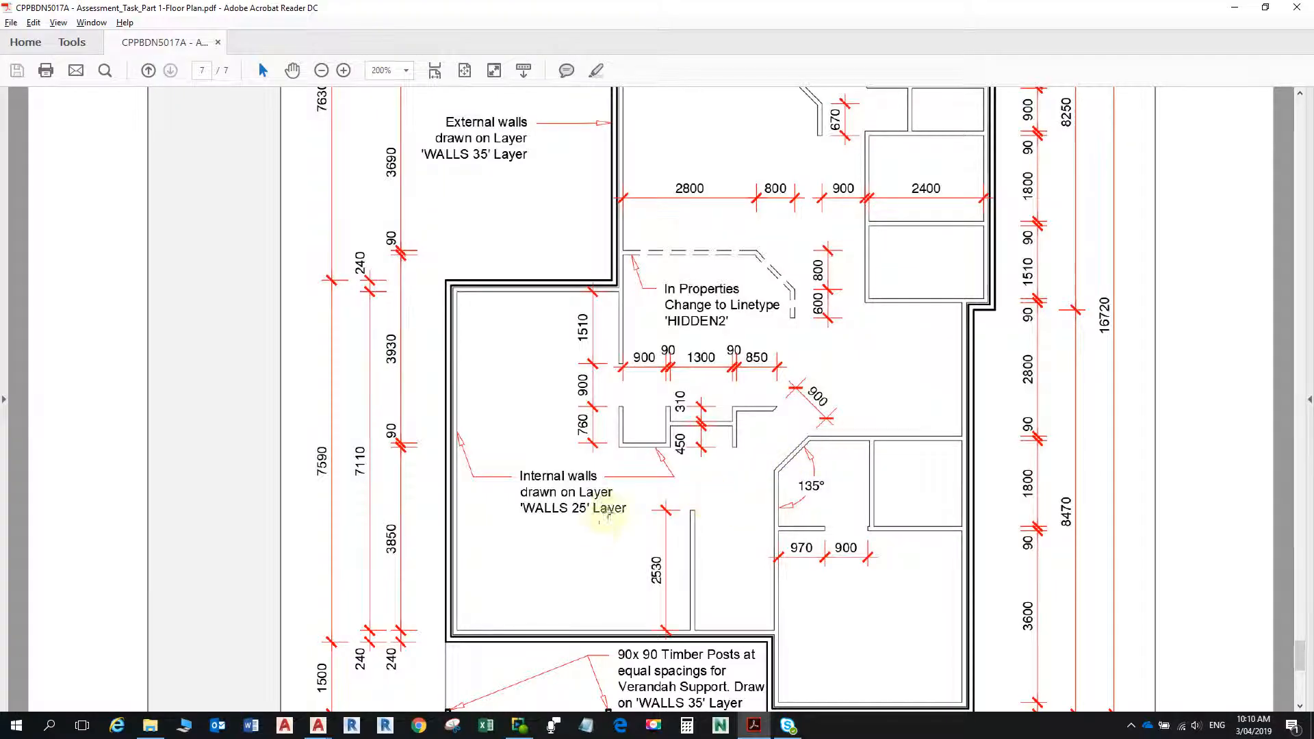
pyautogui.scroll(-2, 851, 546)
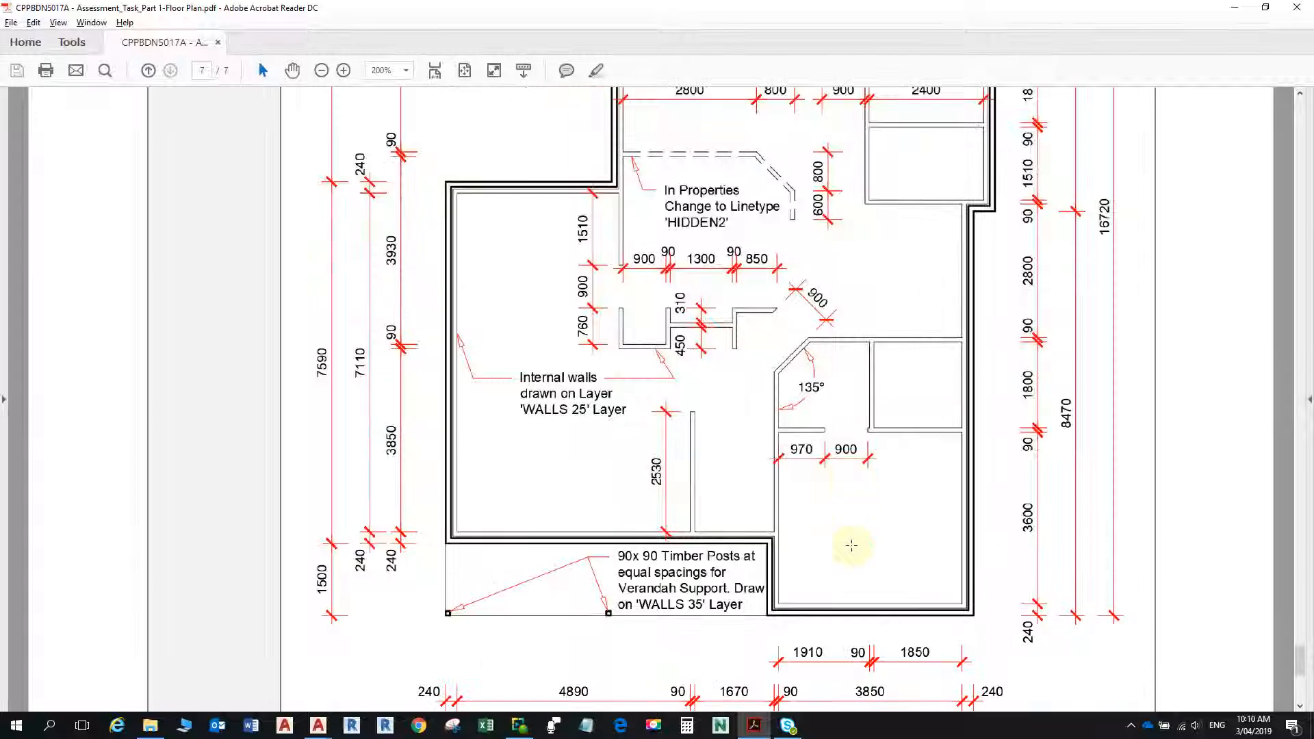
pyautogui.scroll(-2, 847, 541)
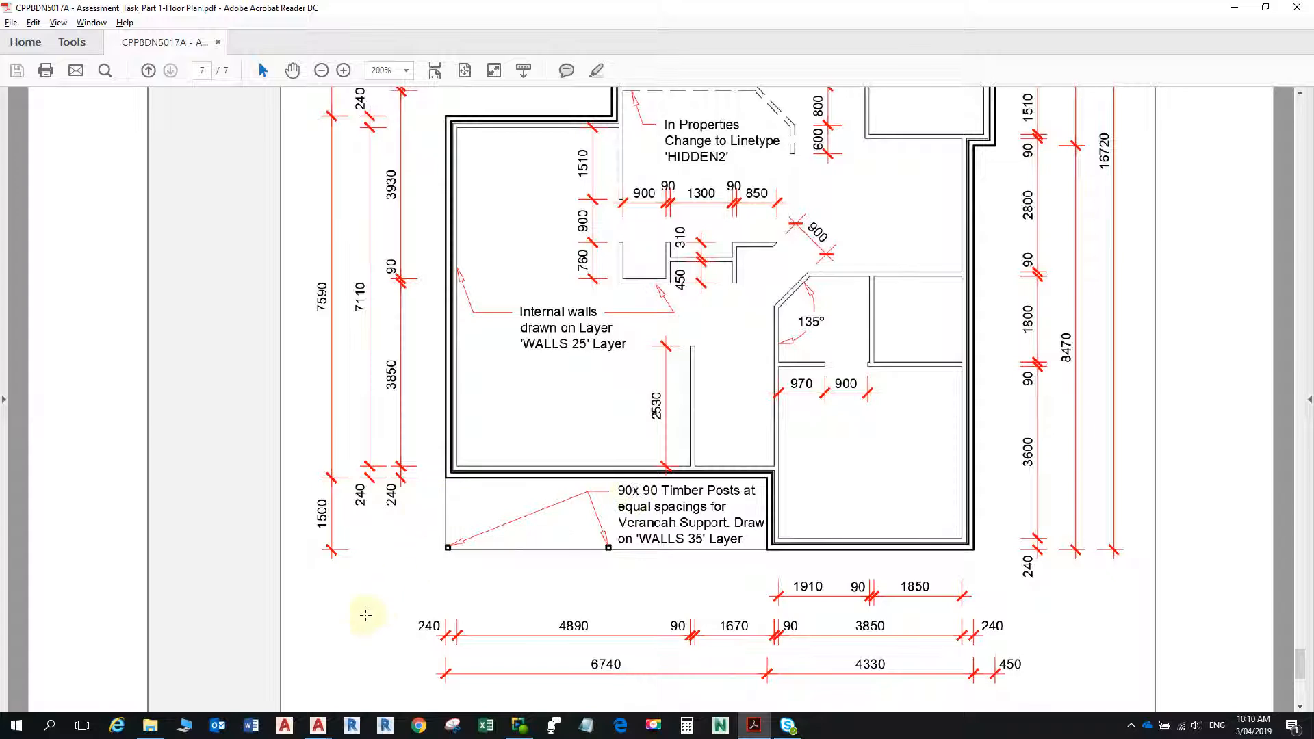
# - Open Sheet_B2_Doors Windows_A3.pdf from File Explorer, examine the DOORS linetype note below door 5, and return to AutoCAD
pyautogui.click(150, 726)
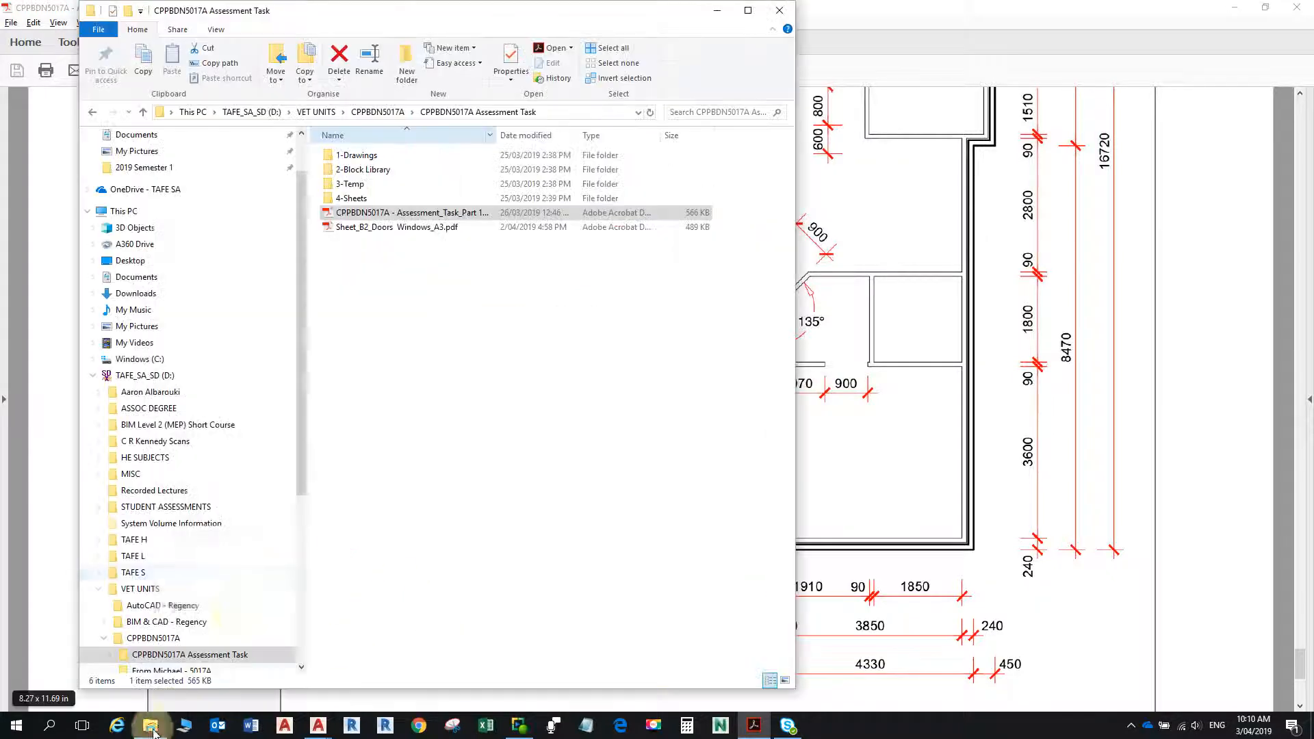
pyautogui.doubleClick(375, 228)
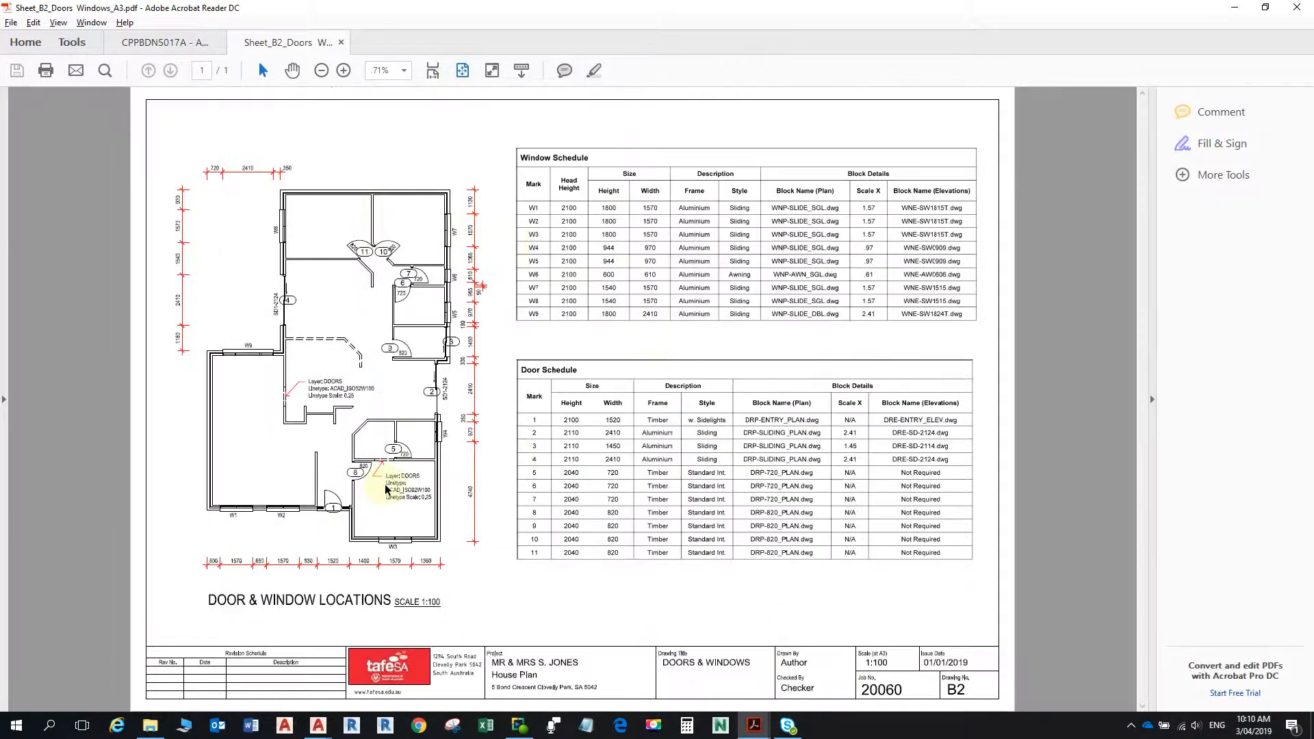
pyautogui.keyDown('ctrl'); pyautogui.scroll(7, 385, 488); pyautogui.keyUp('ctrl')
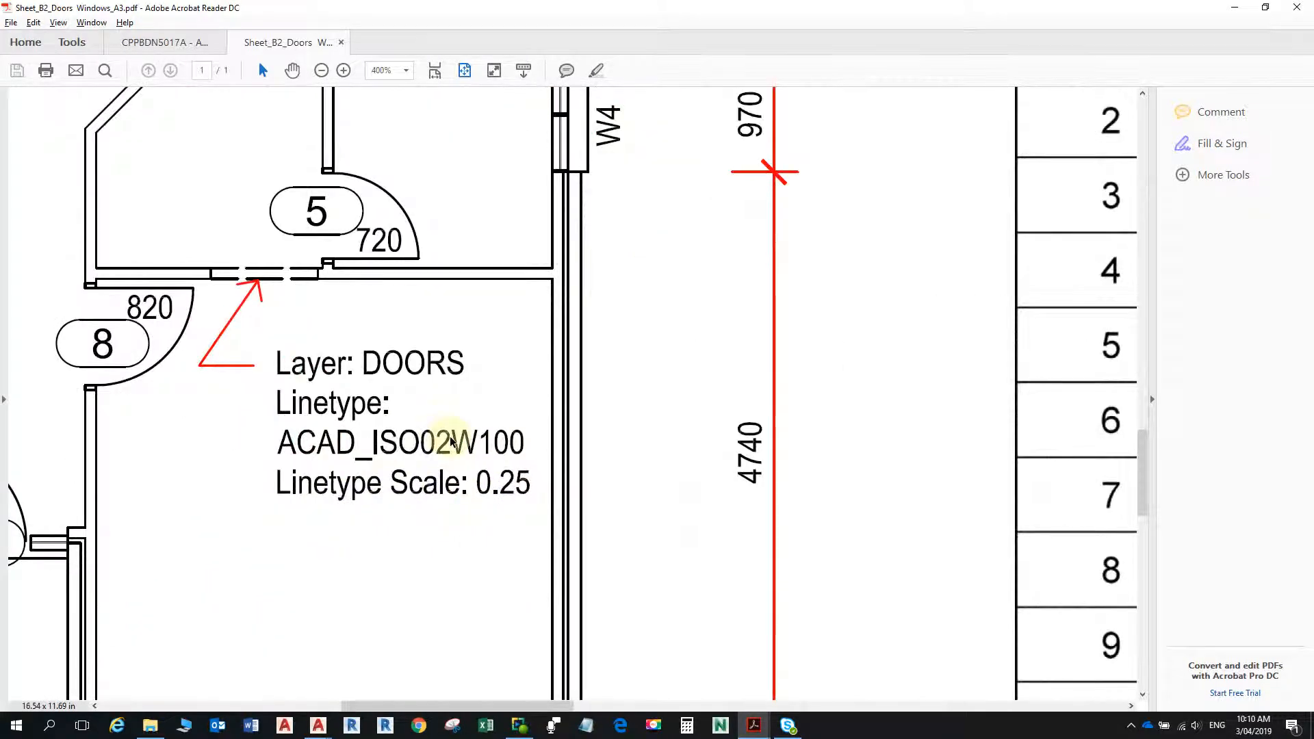
pyautogui.hotkey('alt', 'Tab')
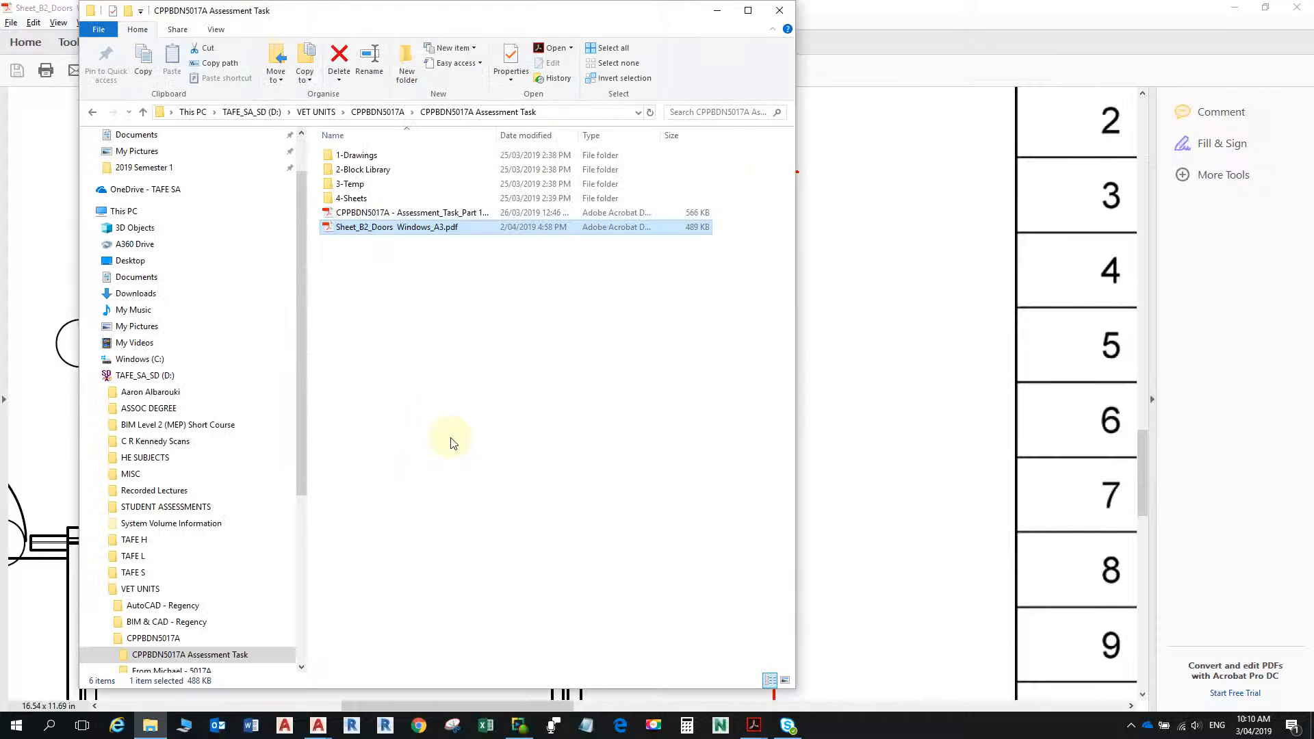
pyautogui.hotkey('alt', 'Tab')
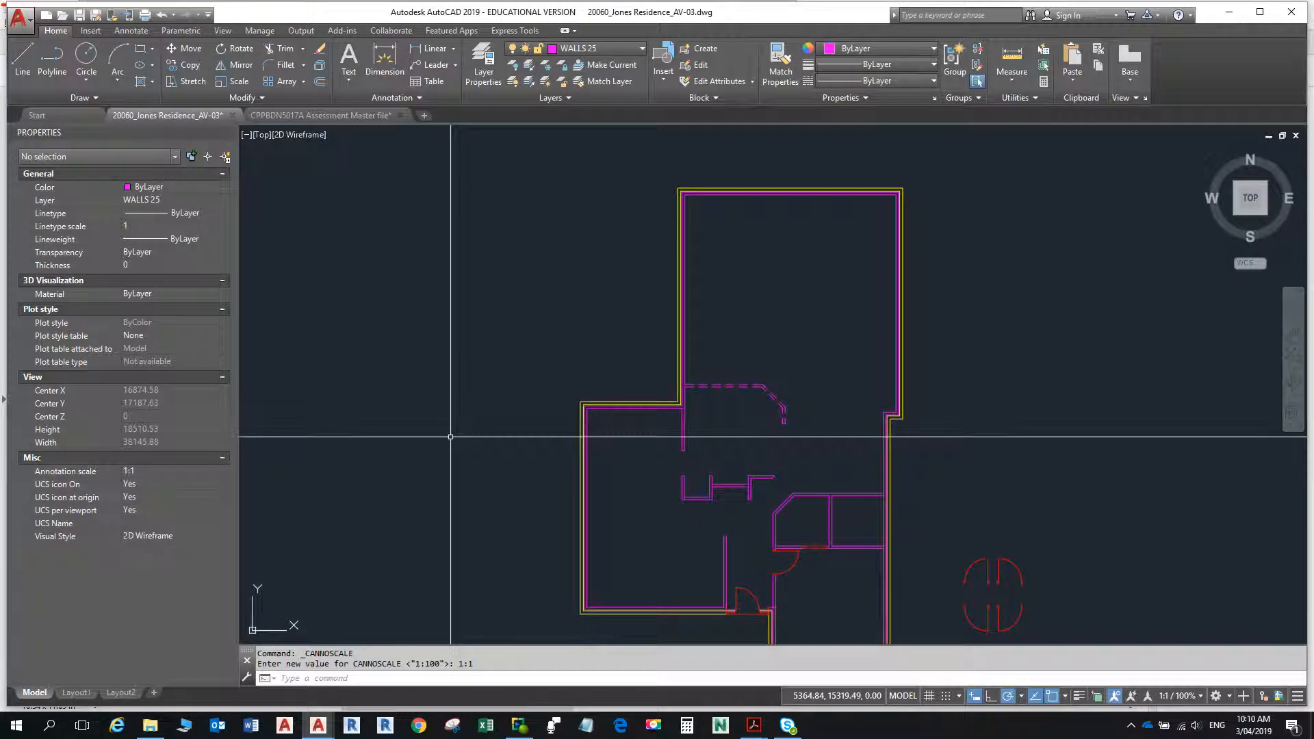
# - Return to the floor plan PDF in Acrobat Reader and examine the internal wall dimensions in the upper part of the house
pyautogui.press('alt')
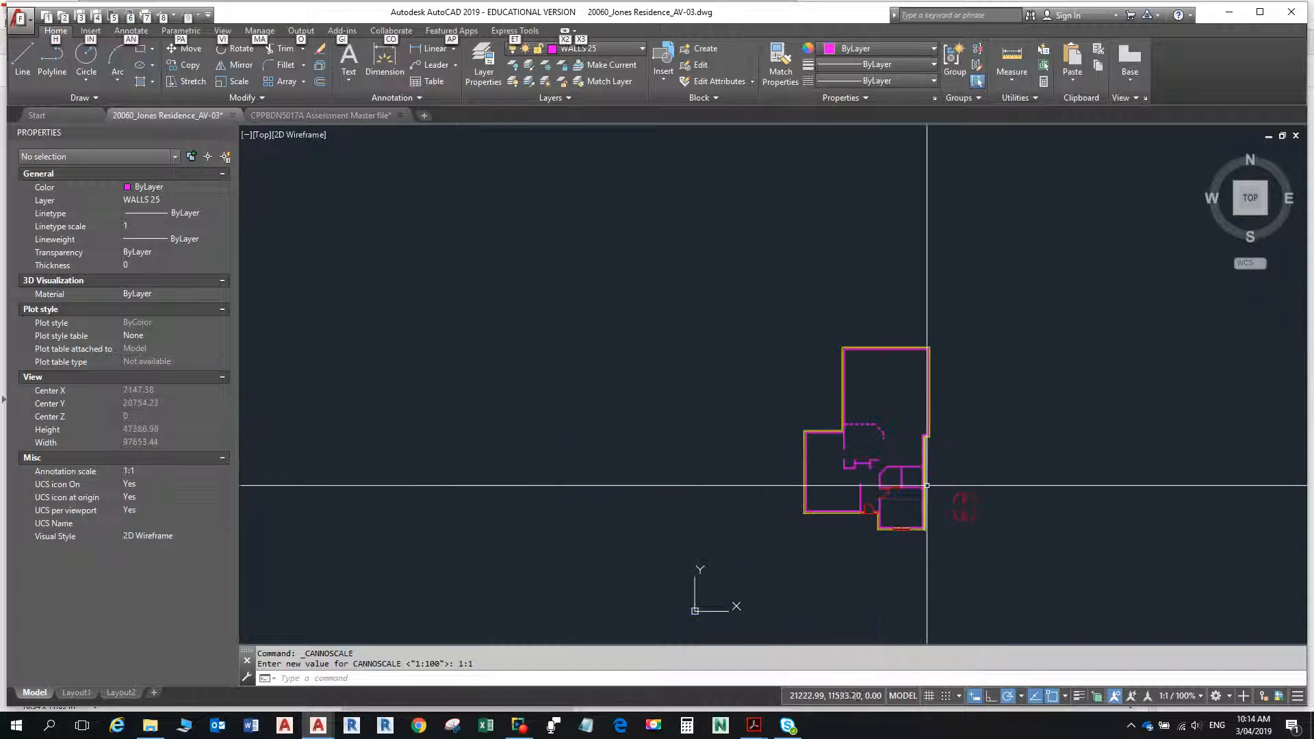
pyautogui.scroll(4, 924, 484)
pyautogui.hotkey('alt', 'Tab')
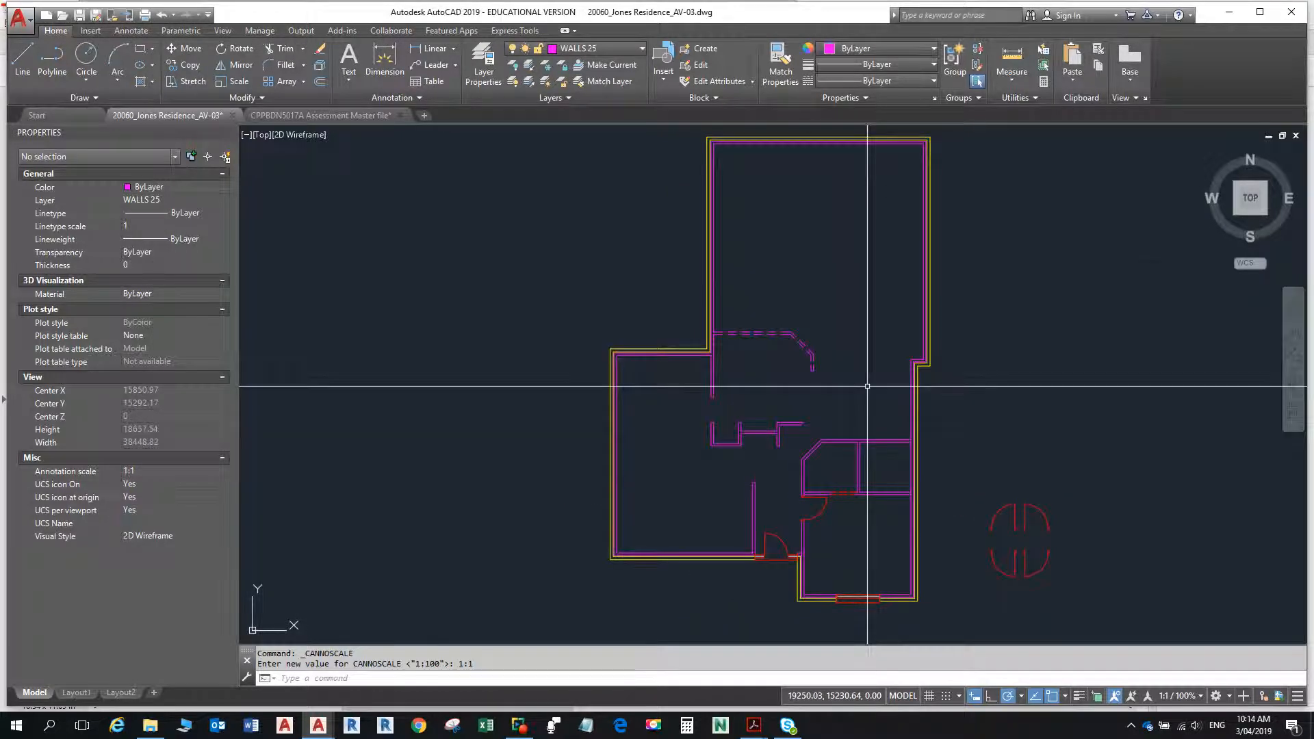
pyautogui.hotkey('alt', 'Tab')
pyautogui.hotkey('alt', 'Tab')
pyautogui.hotkey('alt', 'Tab')
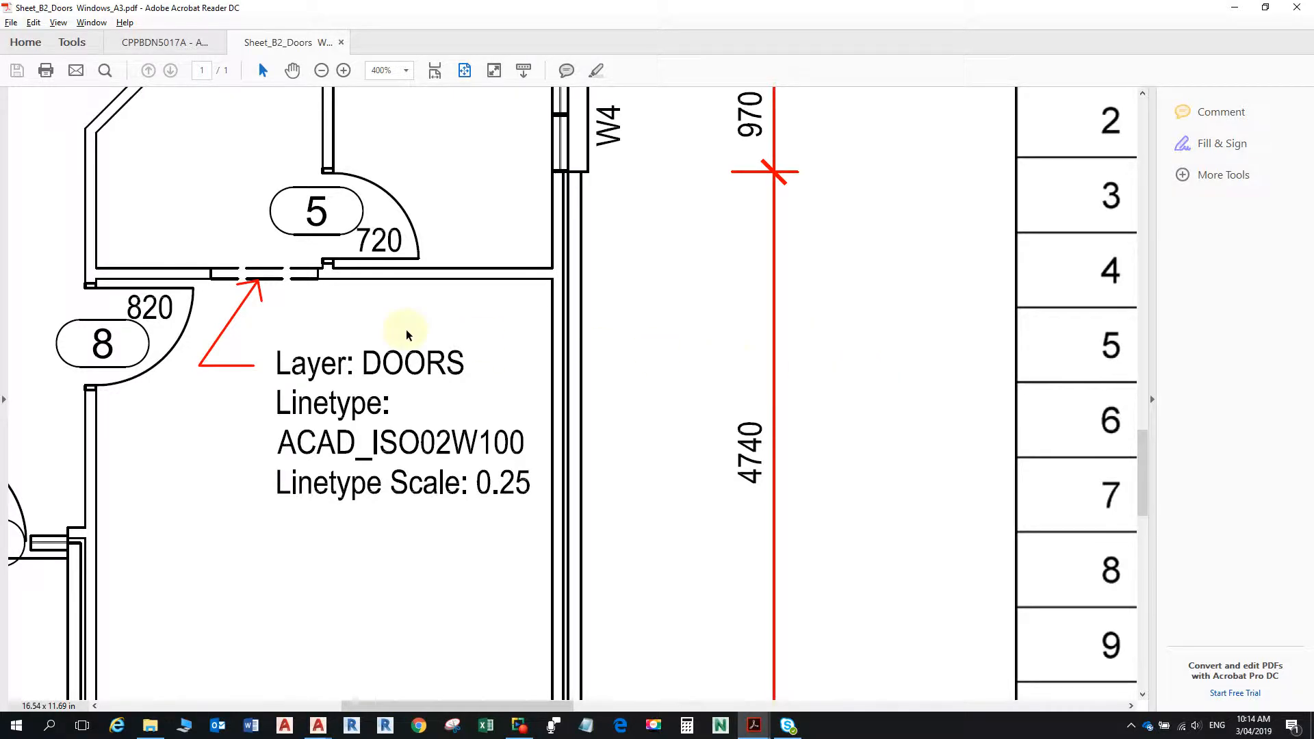
pyautogui.keyDown('ctrl'); pyautogui.scroll(-3, 404, 330); pyautogui.keyUp('ctrl')
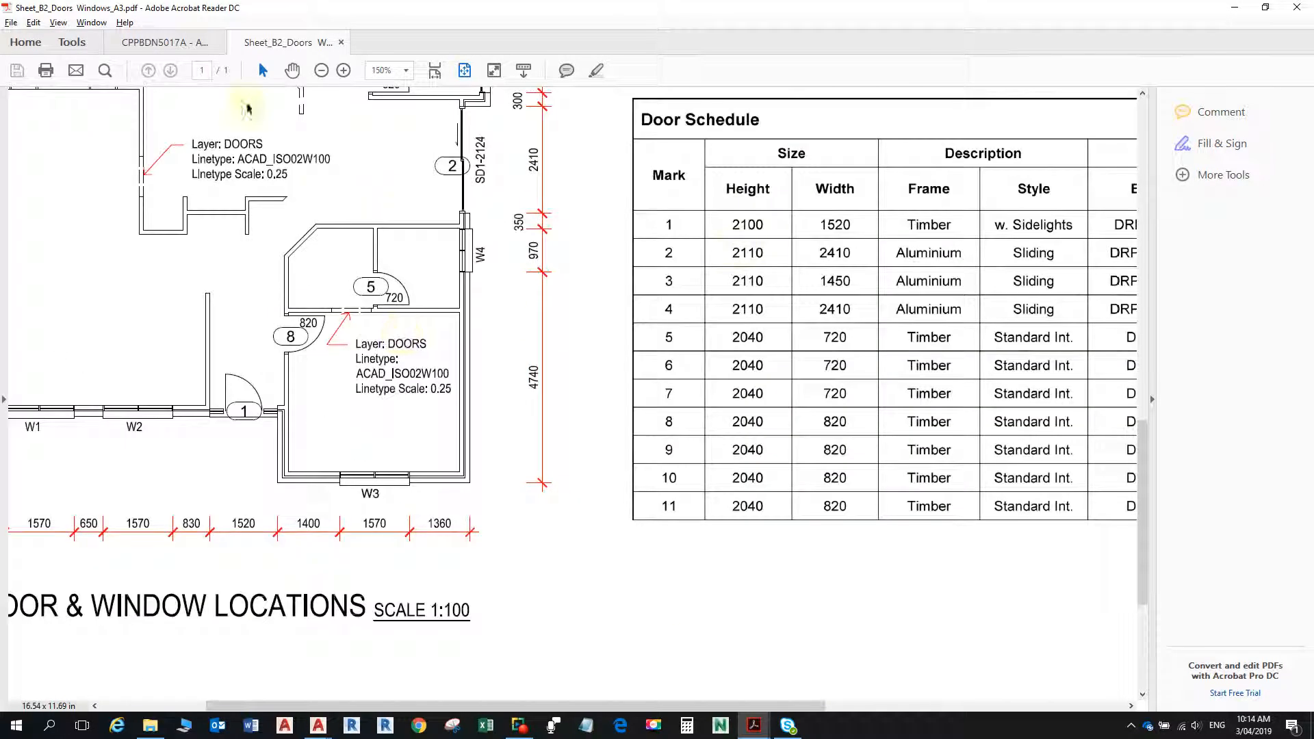
pyautogui.click(168, 43)
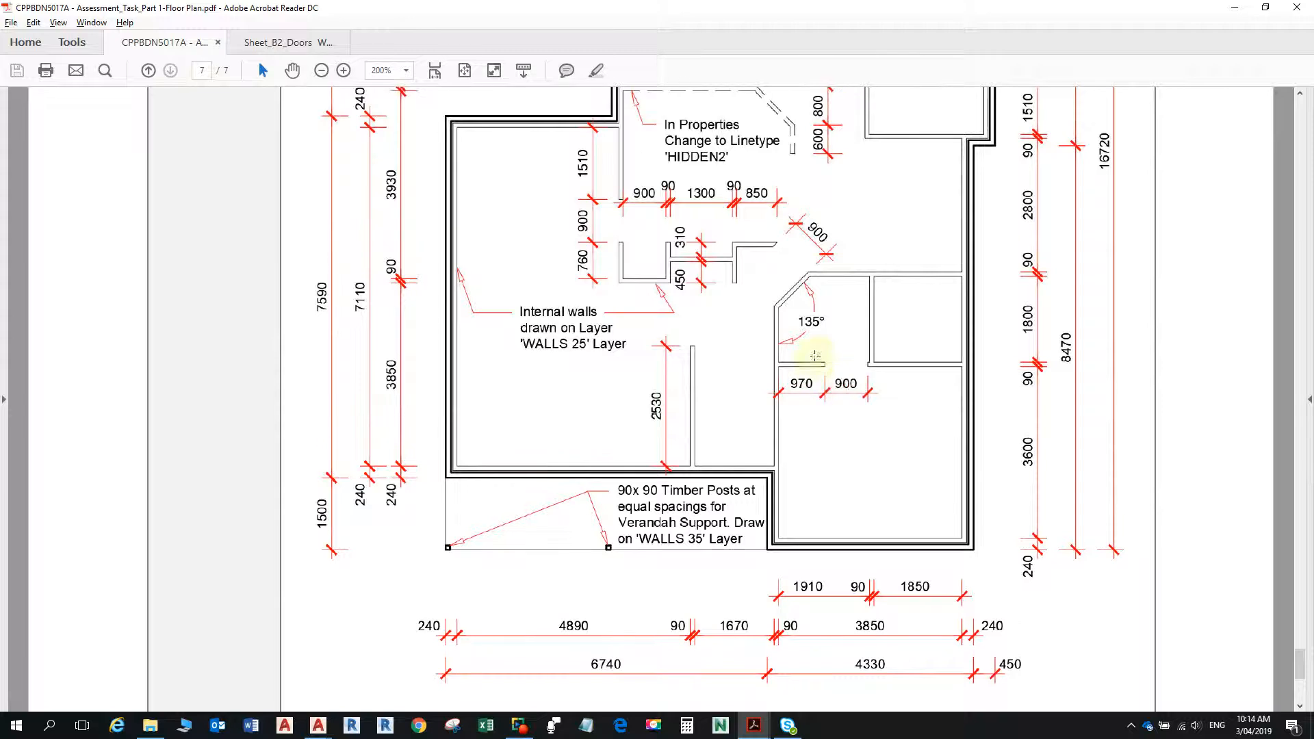
pyautogui.scroll(3, 816, 356)
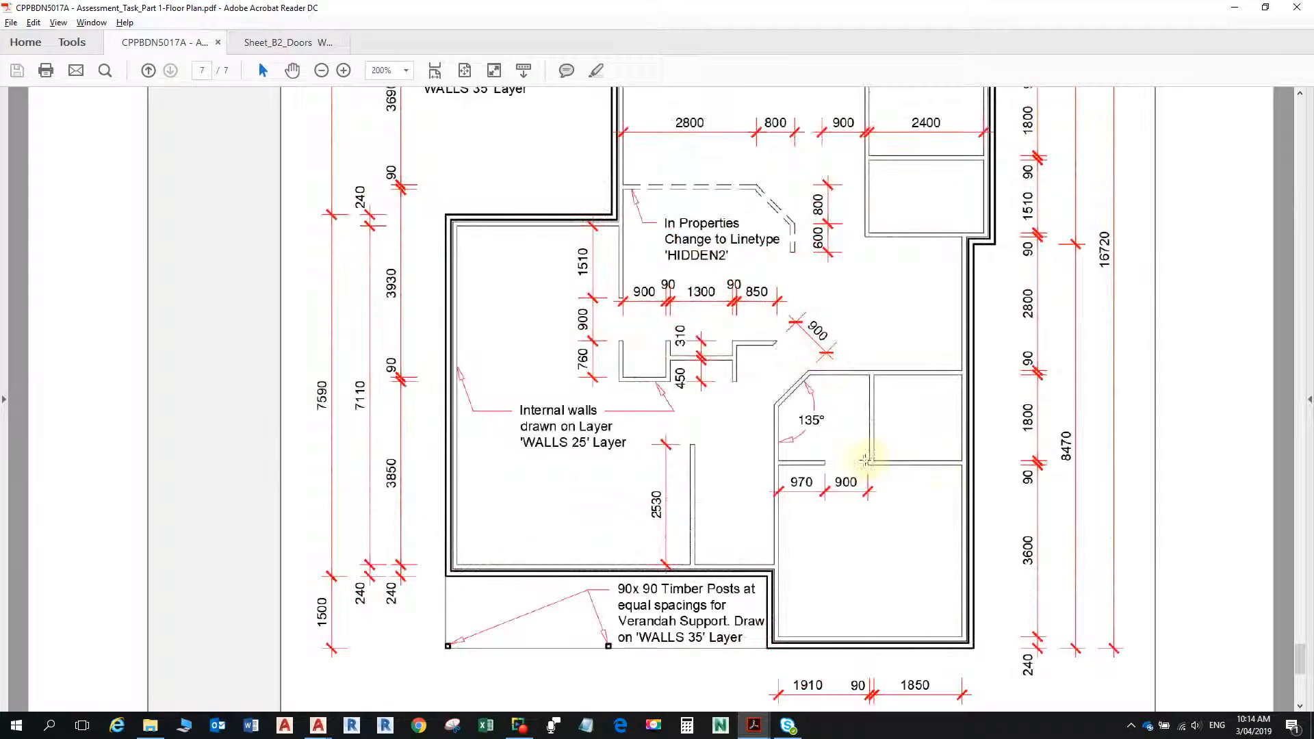
pyautogui.scroll(8, 890, 342)
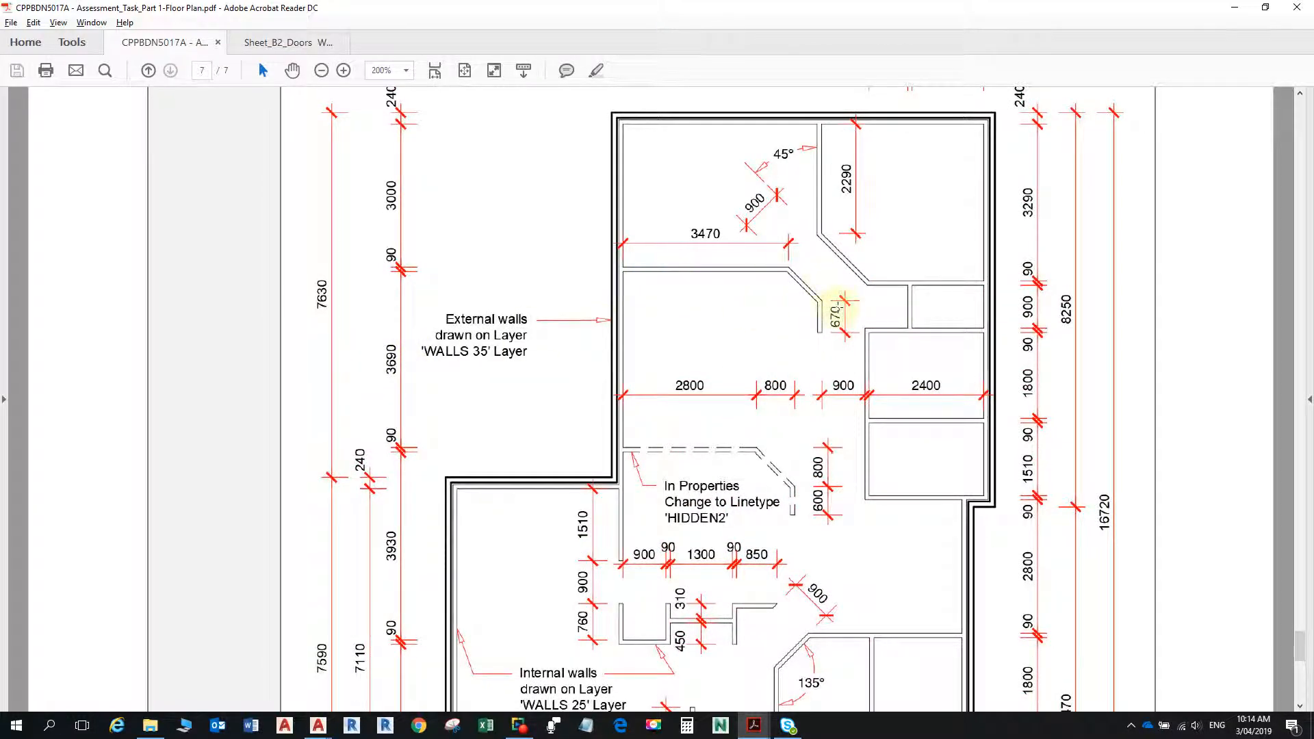
# - Switch to AutoCAD and offset the upper horizontal line of the dashed wall 3690 upward
pyautogui.hotkey('alt', 'Tab')
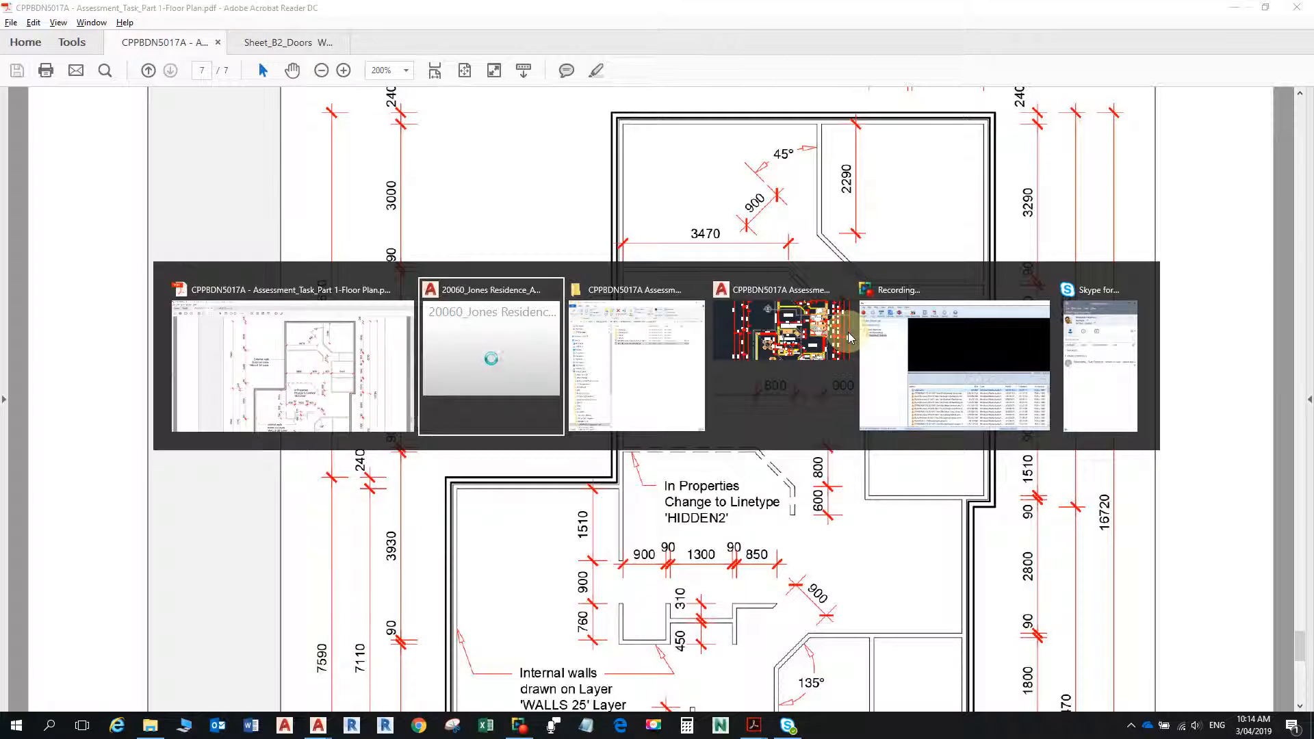
pyautogui.hotkey('alt', 'Tab')
pyautogui.hotkey('alt', 'Tab')
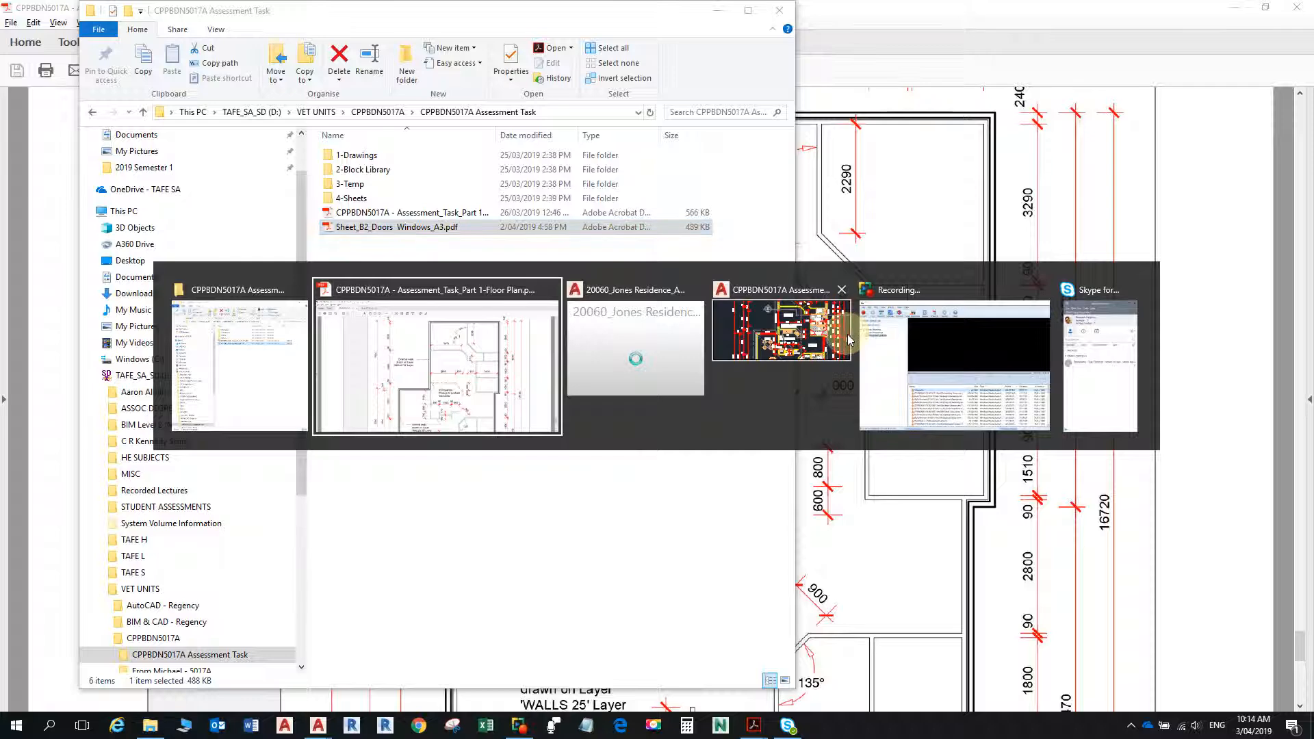
pyautogui.hotkey('alt', 'Tab')
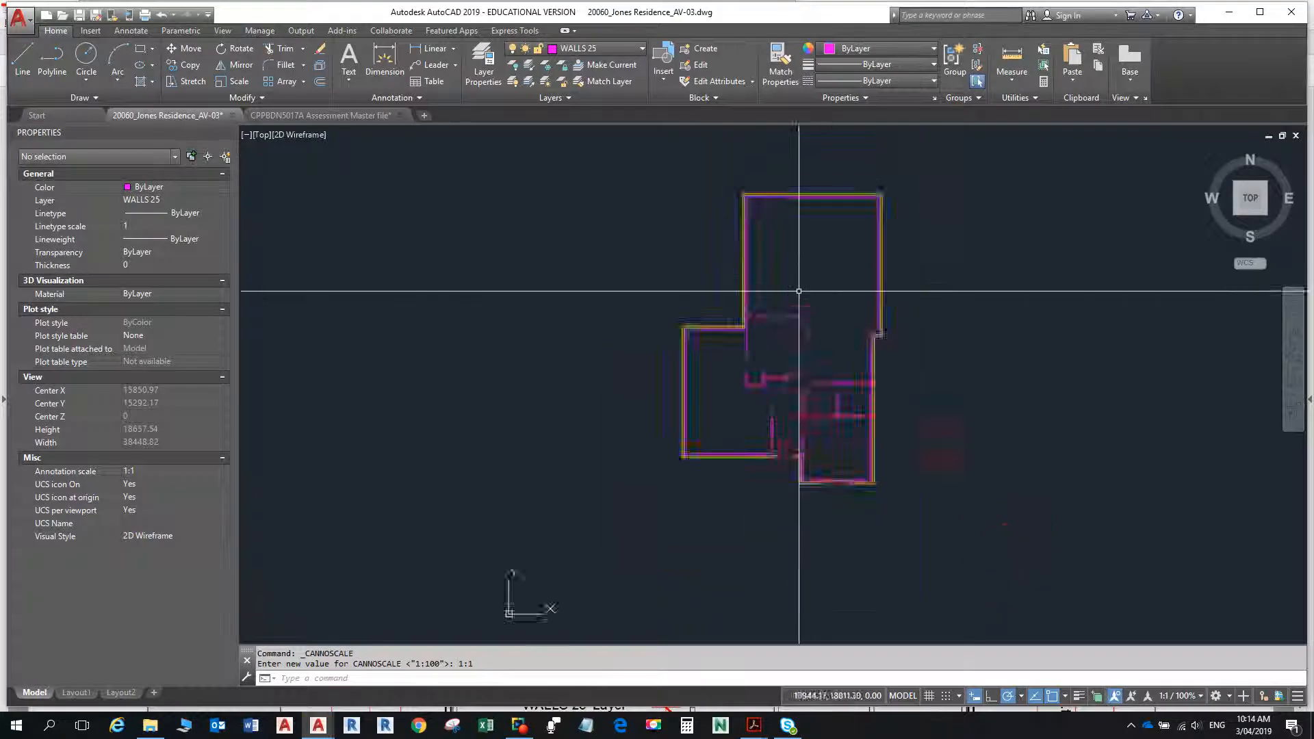
pyautogui.scroll(2, 799, 291)
pyautogui.moveTo(757, 281); pyautogui.dragTo(747, 414, button='middle')
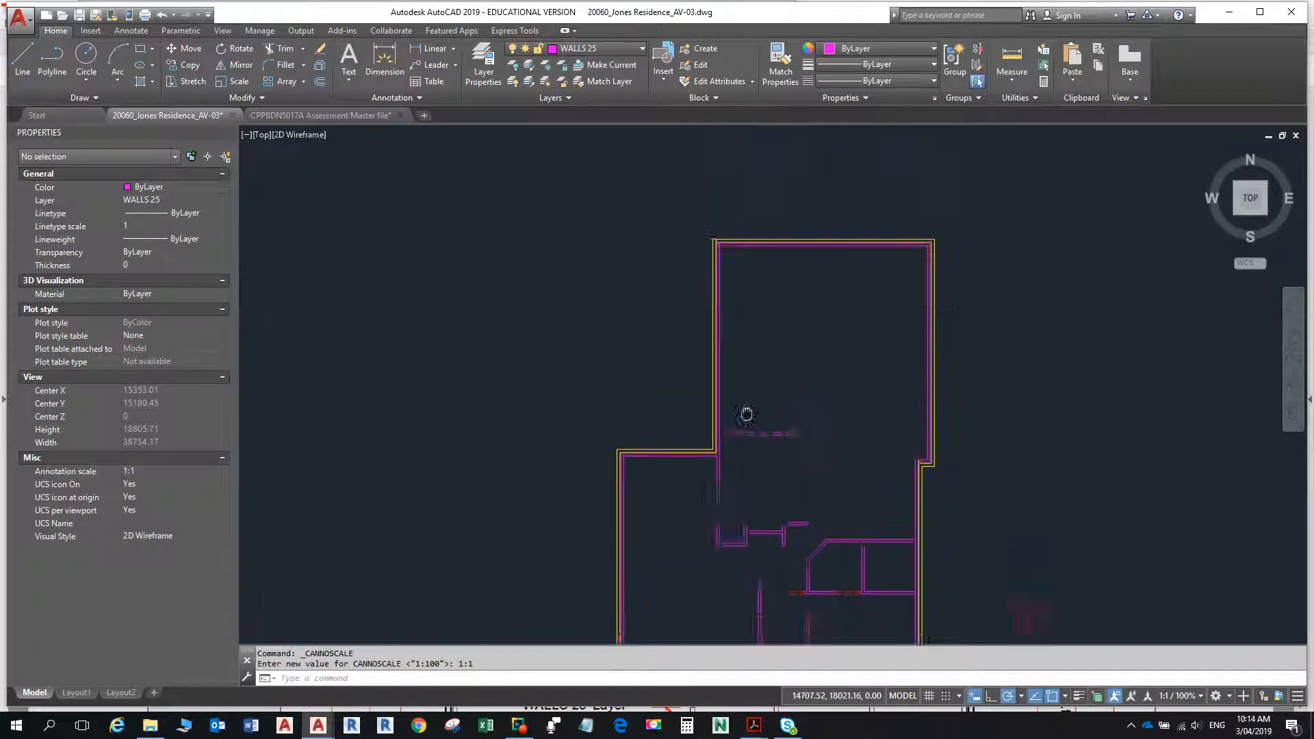
pyautogui.scroll(2, 757, 383)
pyautogui.write('o')
pyautogui.press('Return')
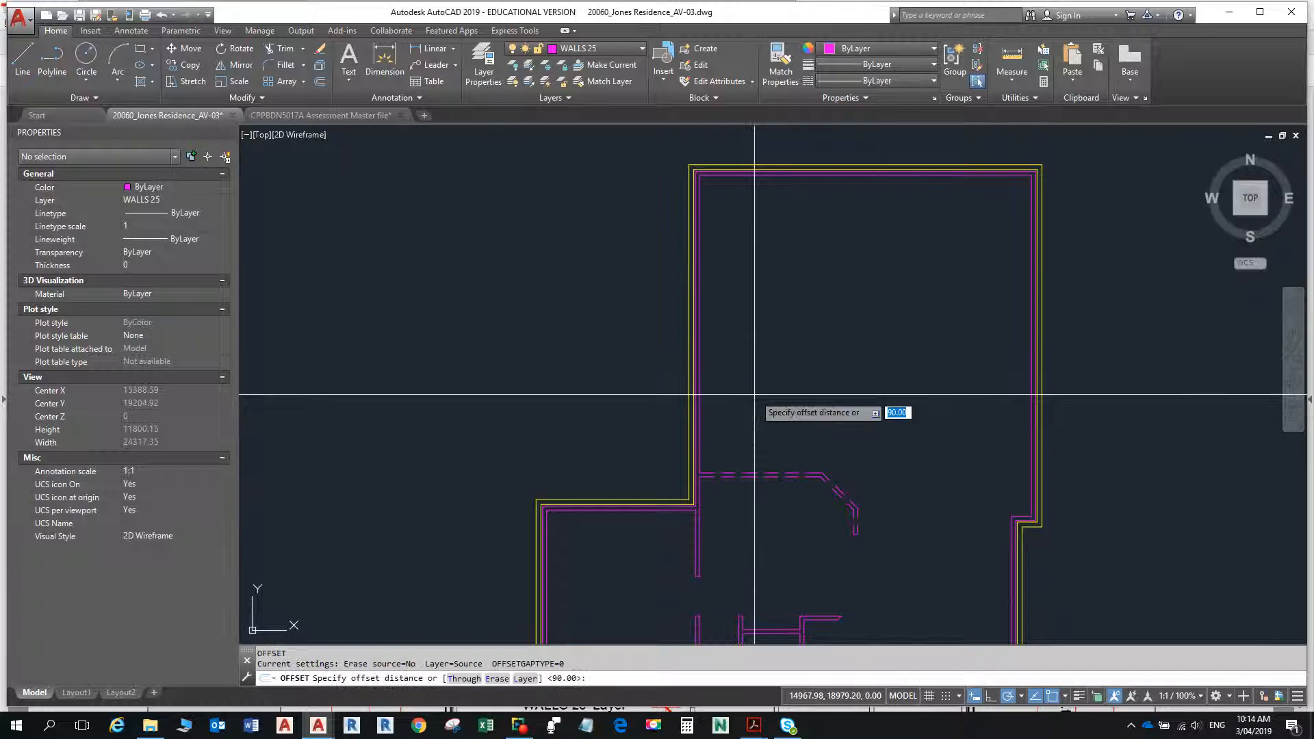
pyautogui.write('3690')
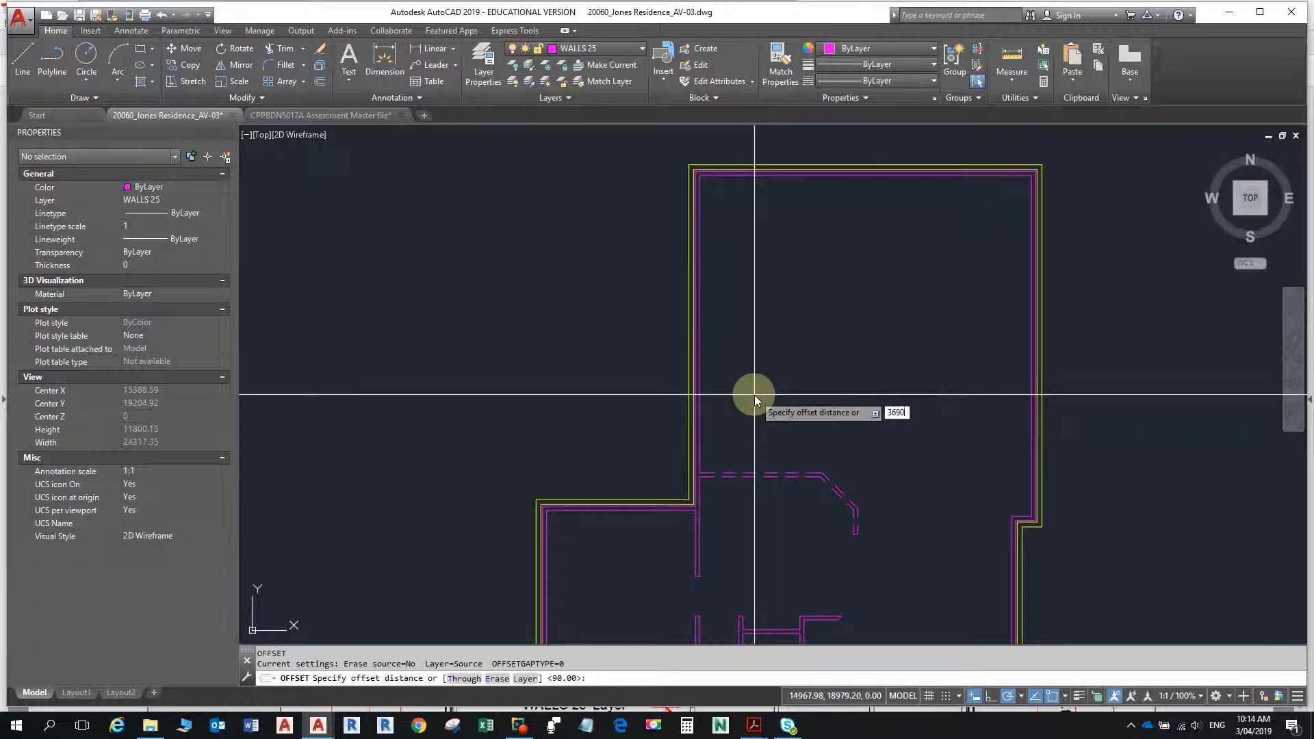
pyautogui.press('Return')
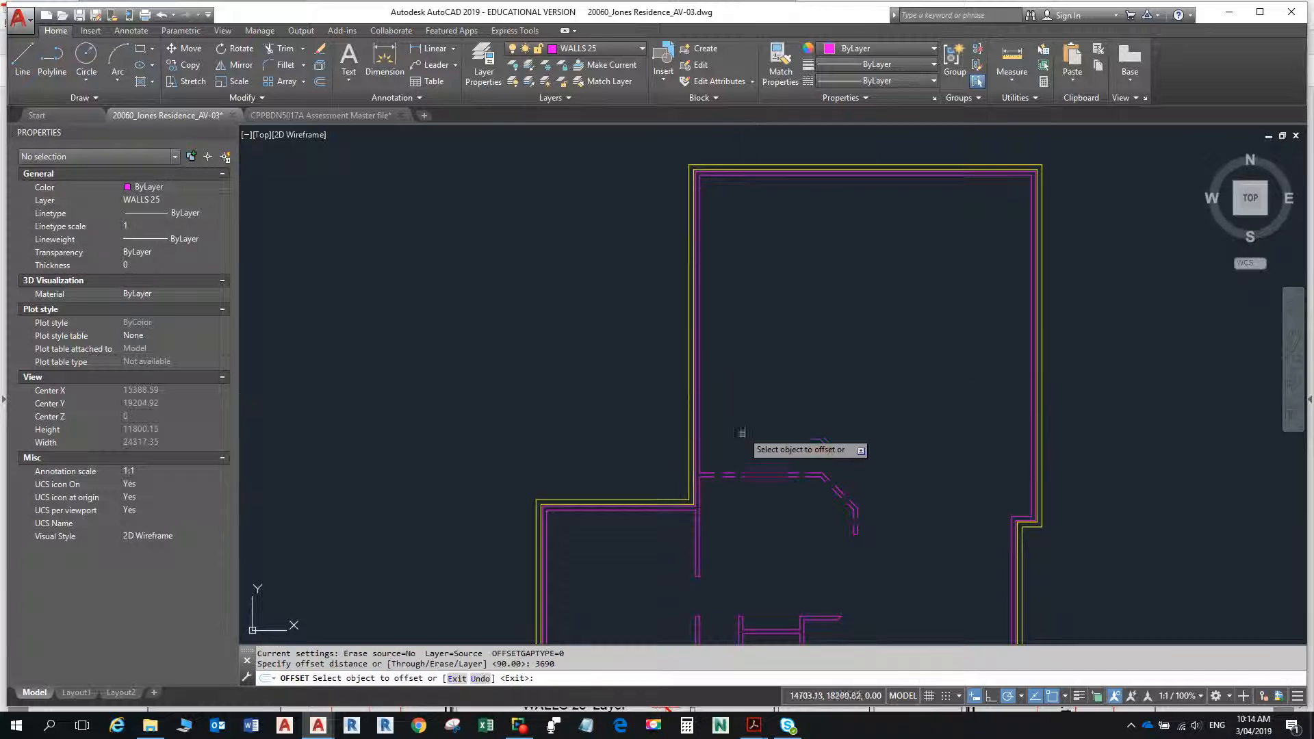
pyautogui.click(749, 472)
pyautogui.click(756, 363)
pyautogui.press('Escape')
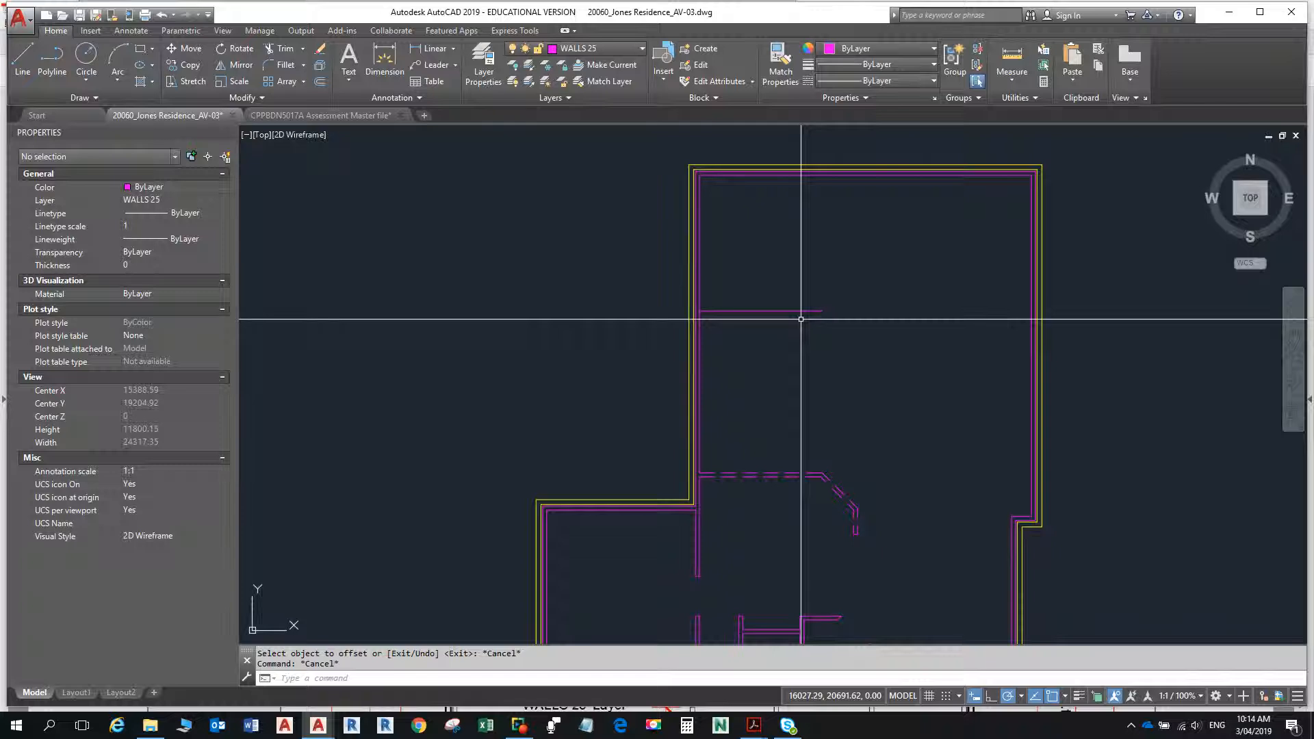
# - Set the linetype of the newly offset horizontal line to ByLayer
pyautogui.scroll(-3, 740, 311)
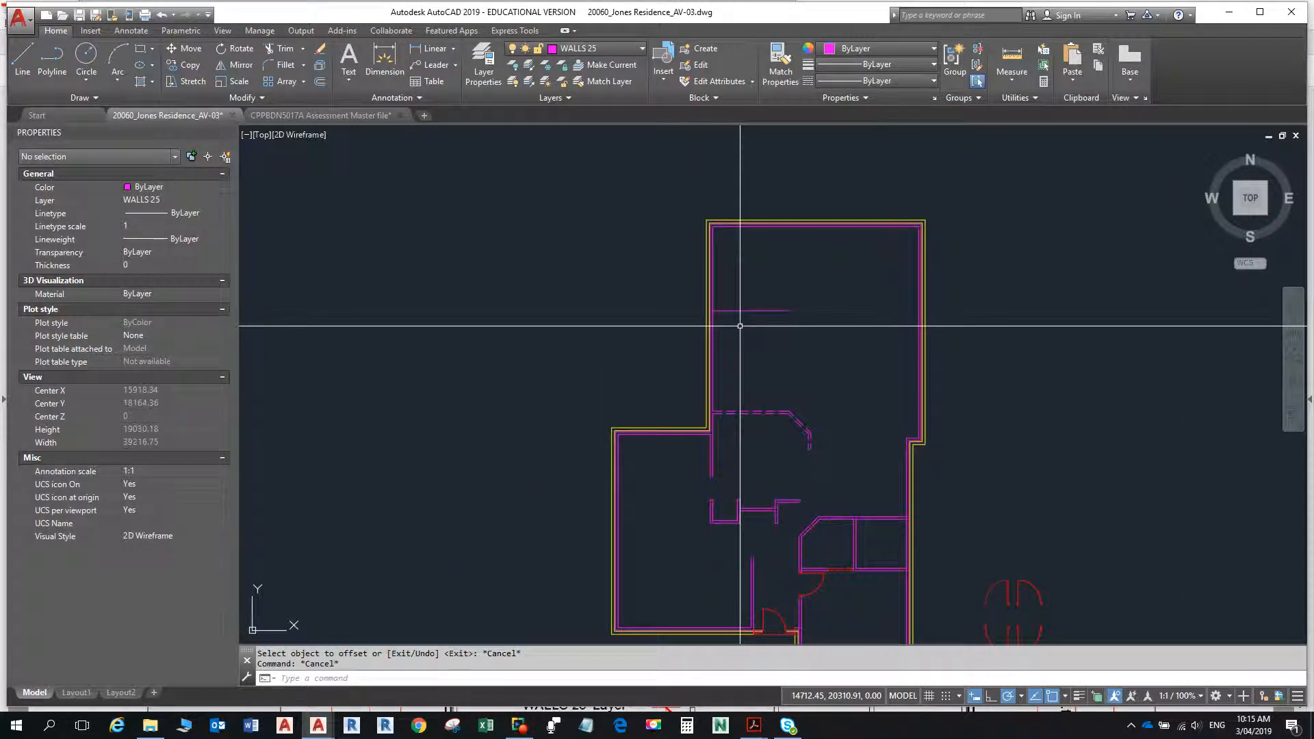
pyautogui.scroll(15, 740, 326)
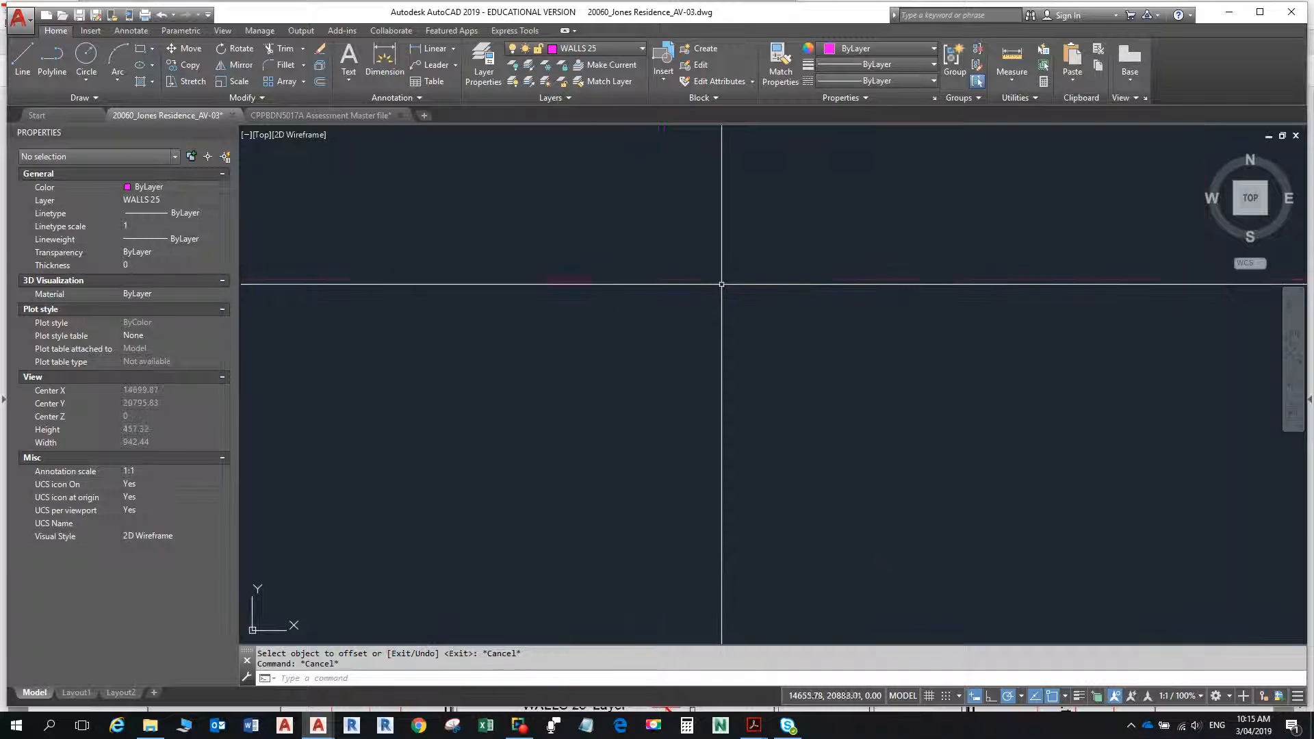
pyautogui.scroll(6, 719, 281)
pyautogui.scroll(-18, 718, 280)
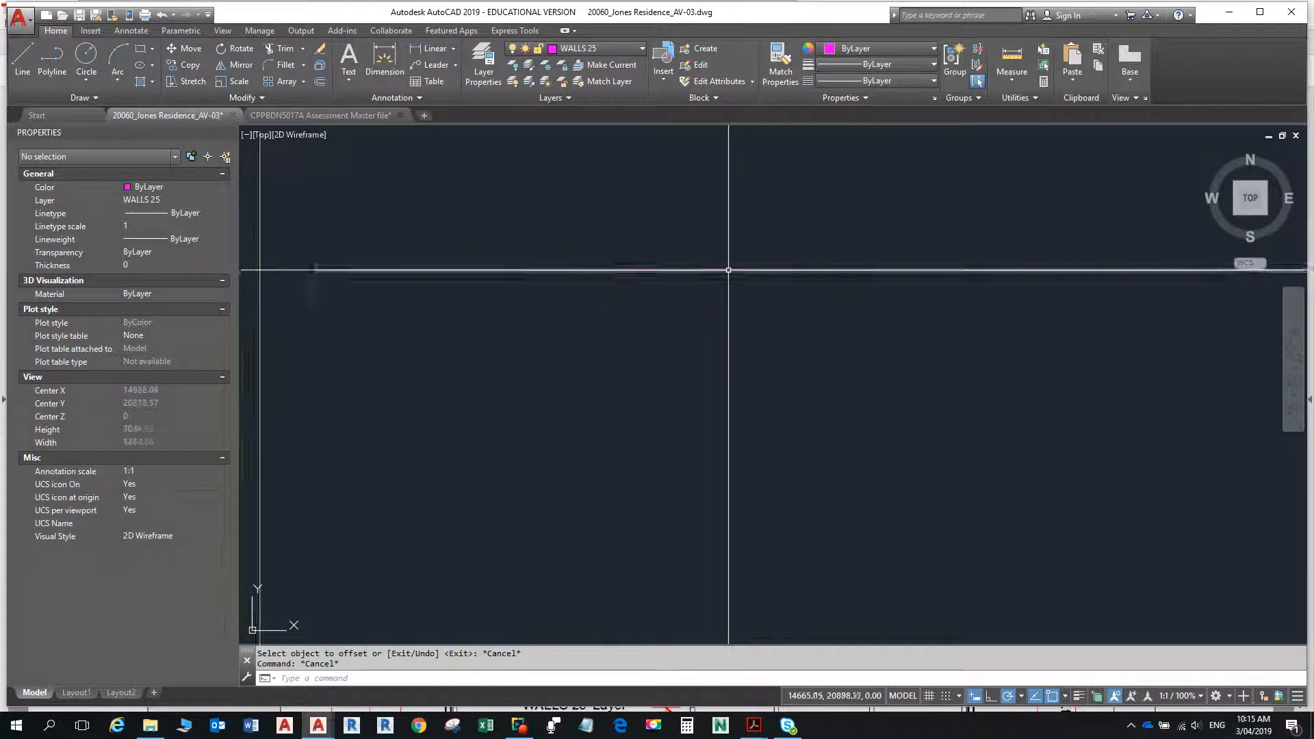
pyautogui.click(736, 276)
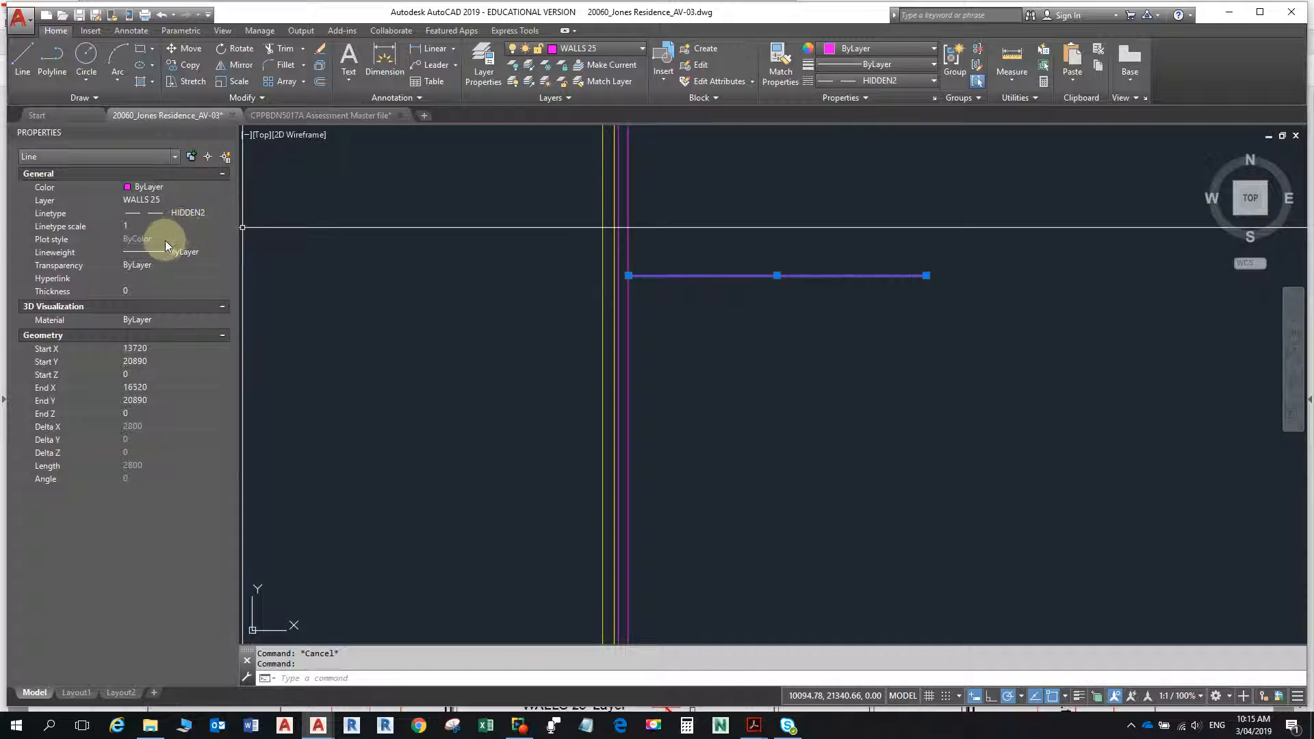
pyautogui.click(188, 215)
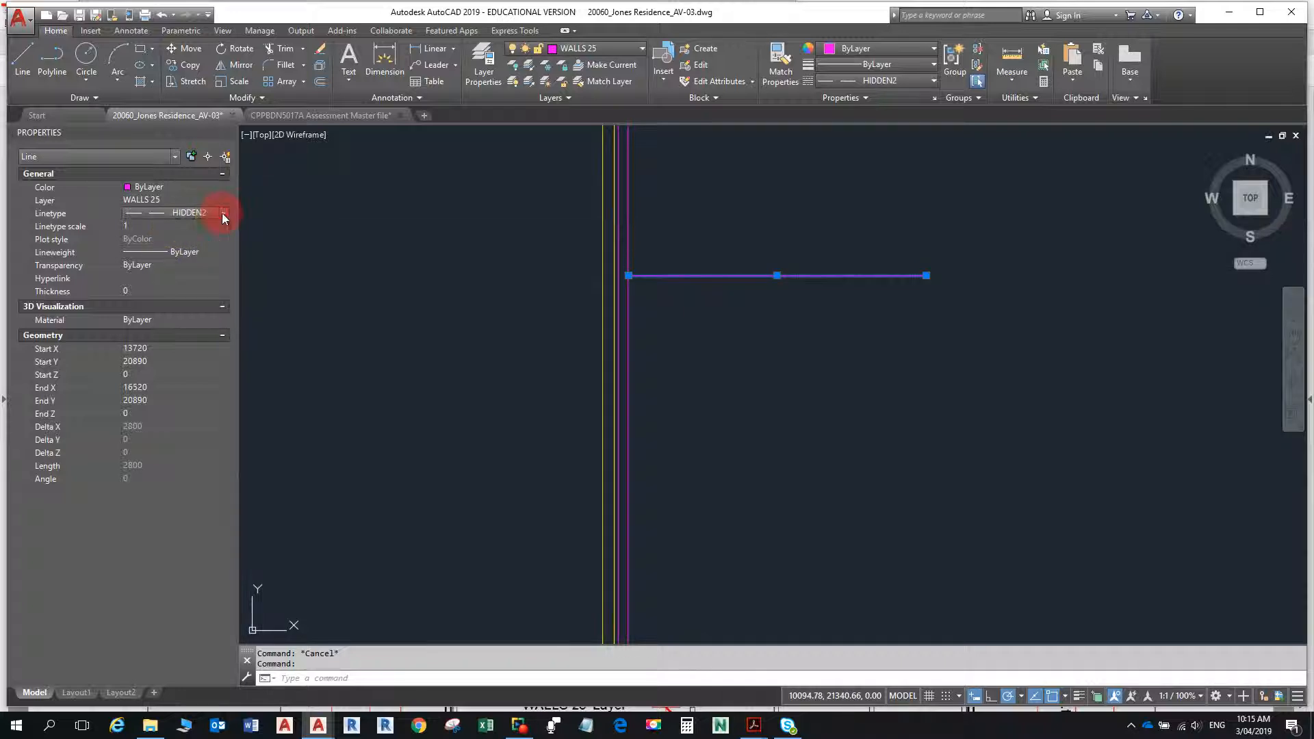
pyautogui.click(223, 215)
pyautogui.click(208, 229)
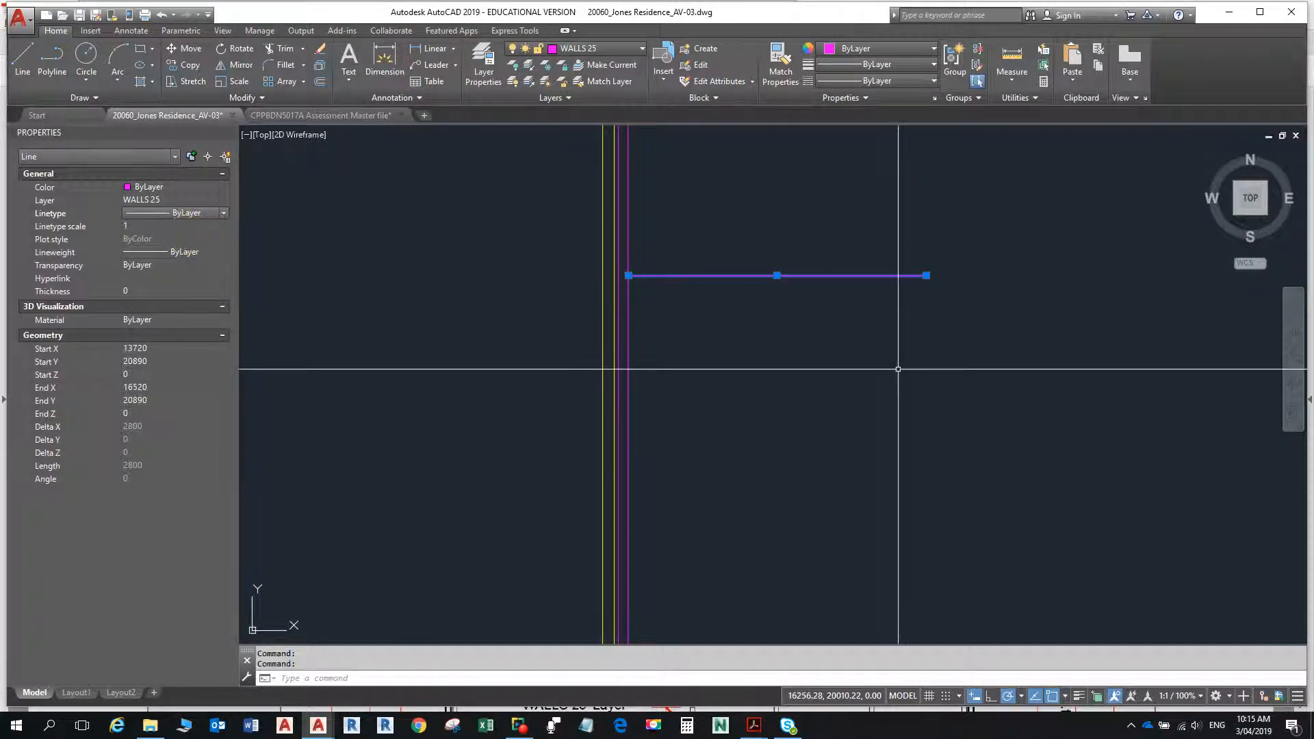
pyautogui.press('Escape')
pyautogui.press('Escape')
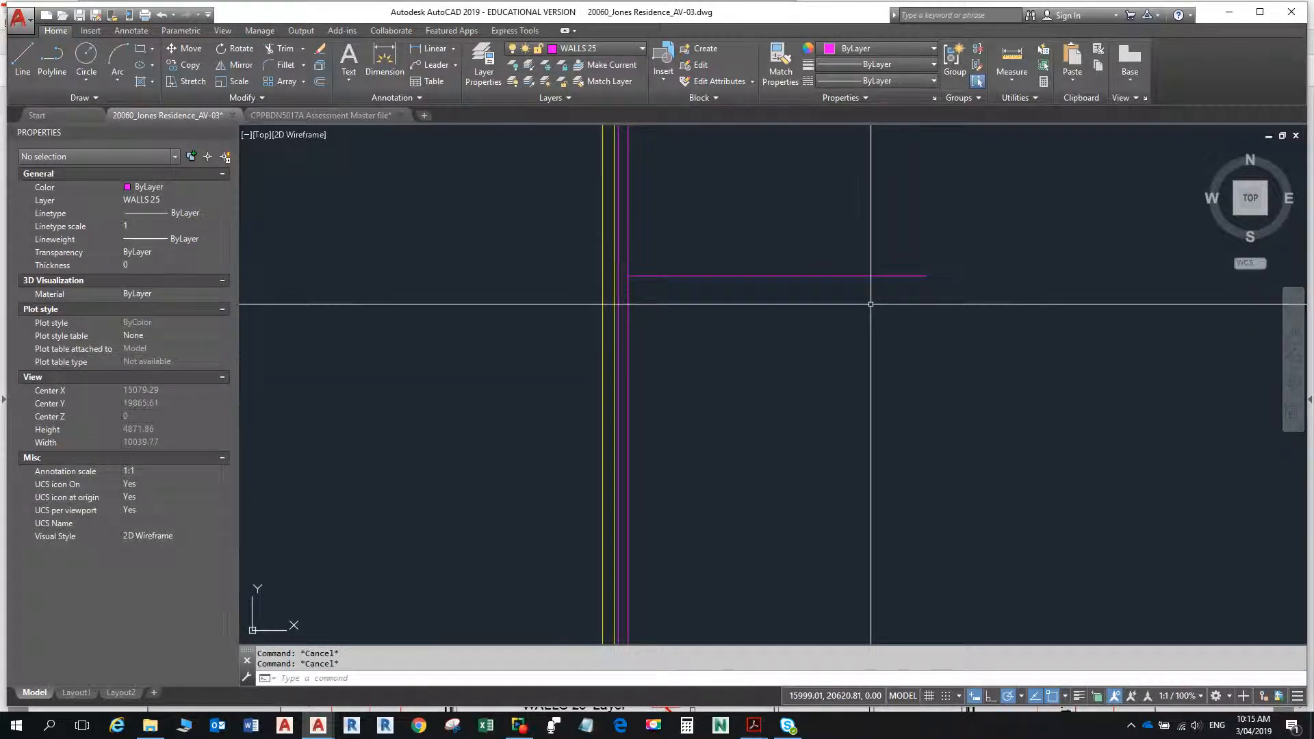
# - Offset the new horizontal wall line 90 upward to form the wall's second face
pyautogui.write('o')
pyautogui.press('Return')
pyautogui.write('90')
pyautogui.press('Return')
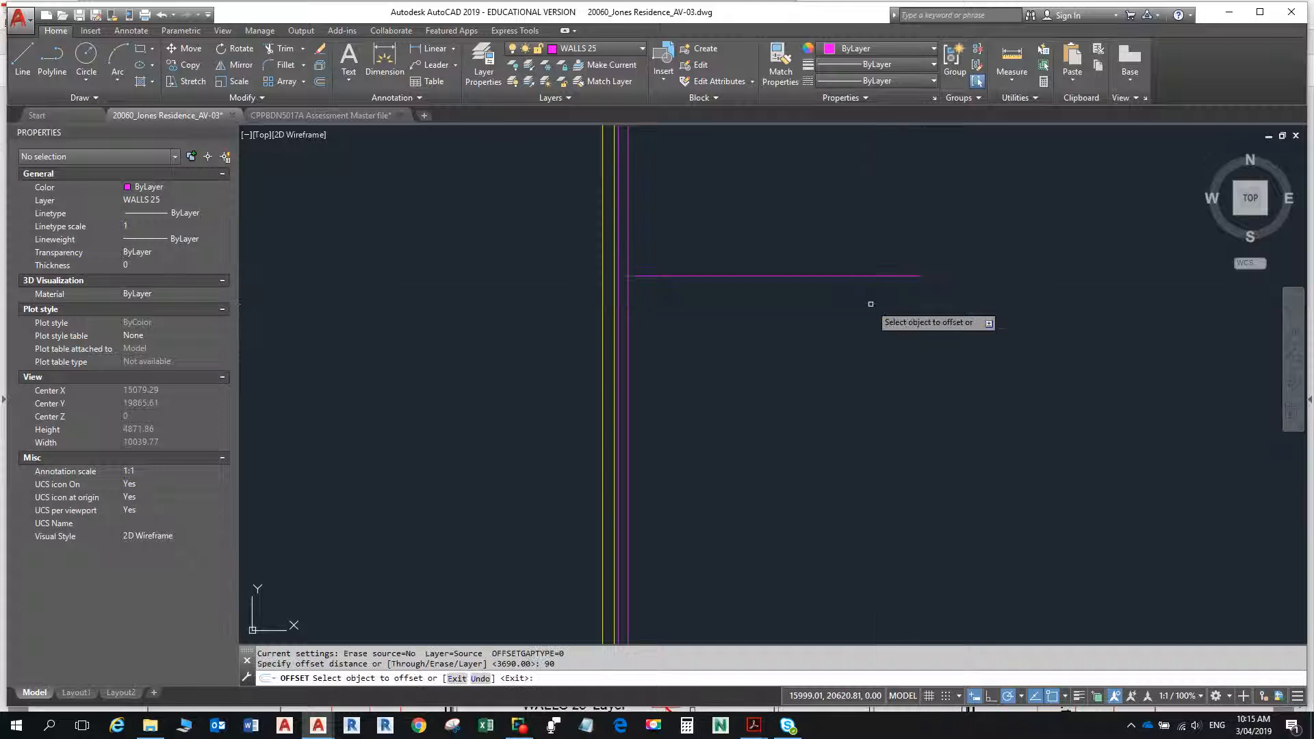
pyautogui.click(861, 276)
pyautogui.click(852, 239)
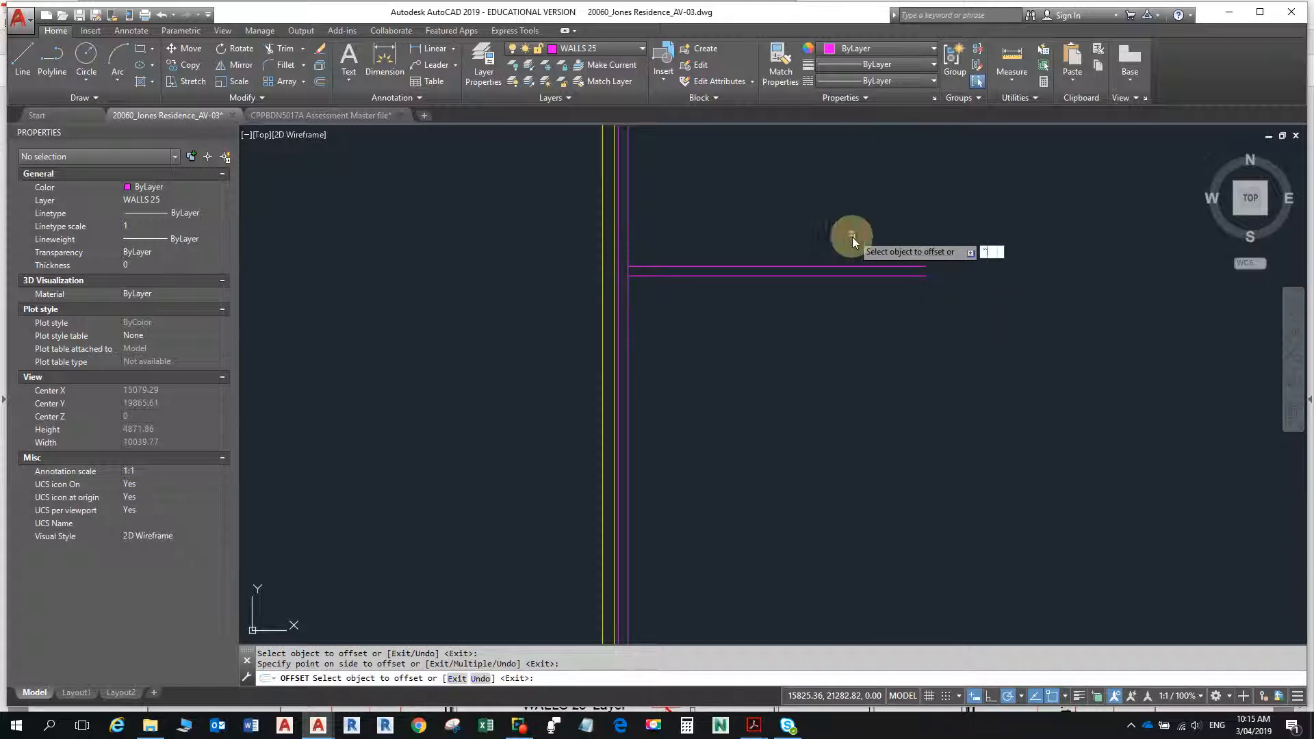
# - Check the upper rooms' internal wall dimensions in the floor plan PDF, and return to the Jones Residence drawing in AutoCAD
pyautogui.hotkey('alt', 'Tab')
pyautogui.hotkey('alt', 'Tab')
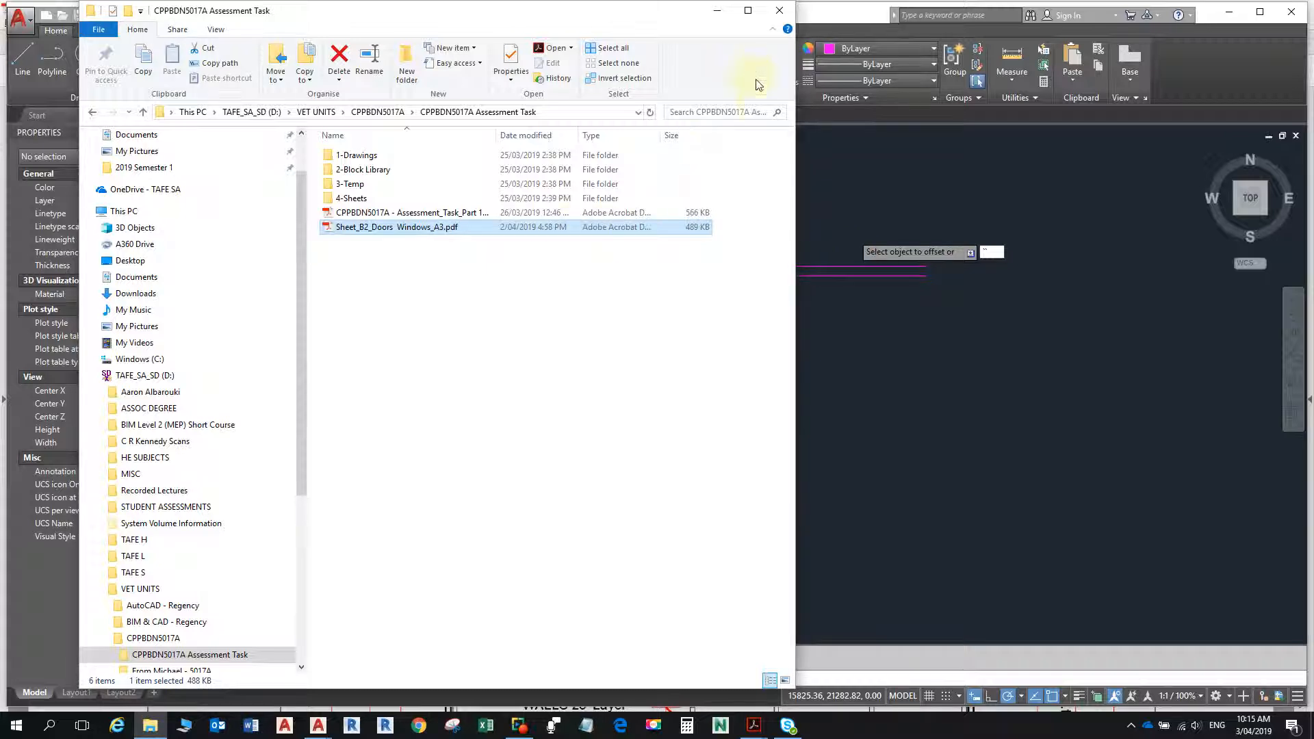
pyautogui.hotkey('alt', 'Tab')
pyautogui.hotkey('alt', 'Tab')
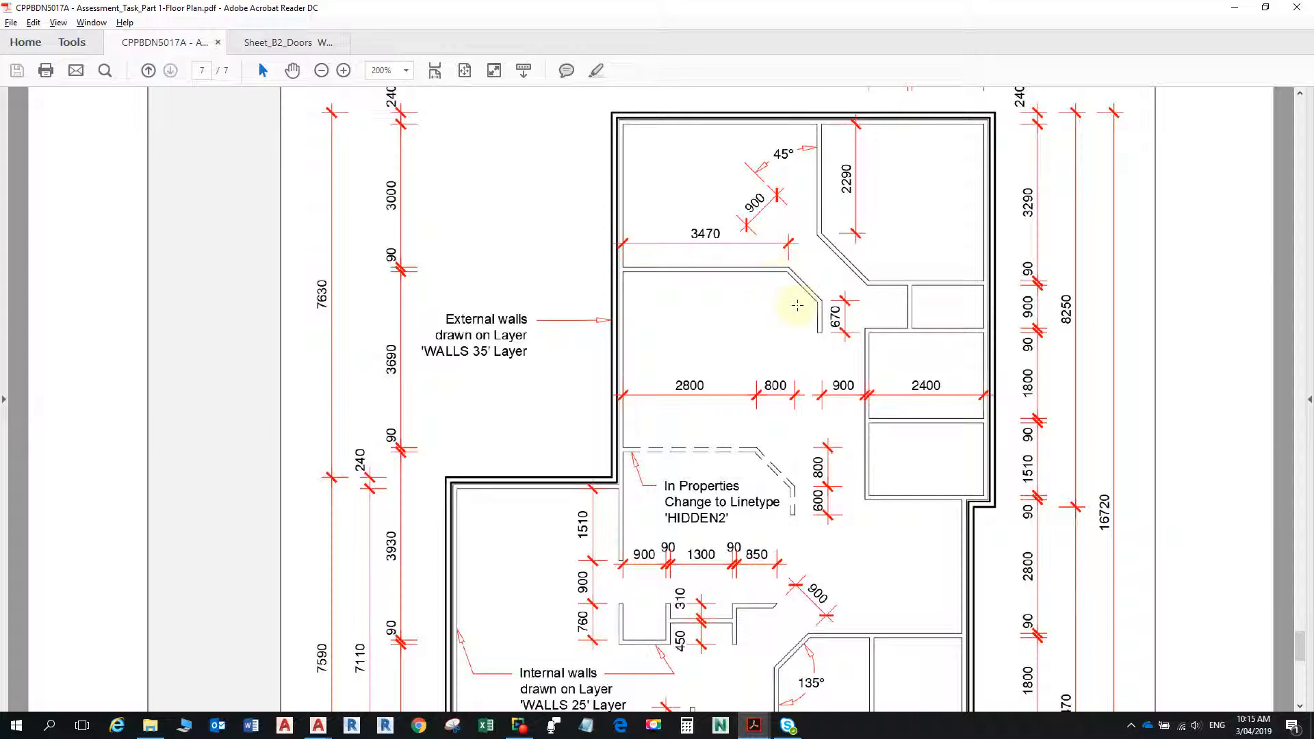
pyautogui.hotkey('alt', 'Tab')
pyautogui.hotkey('alt', 'Tab')
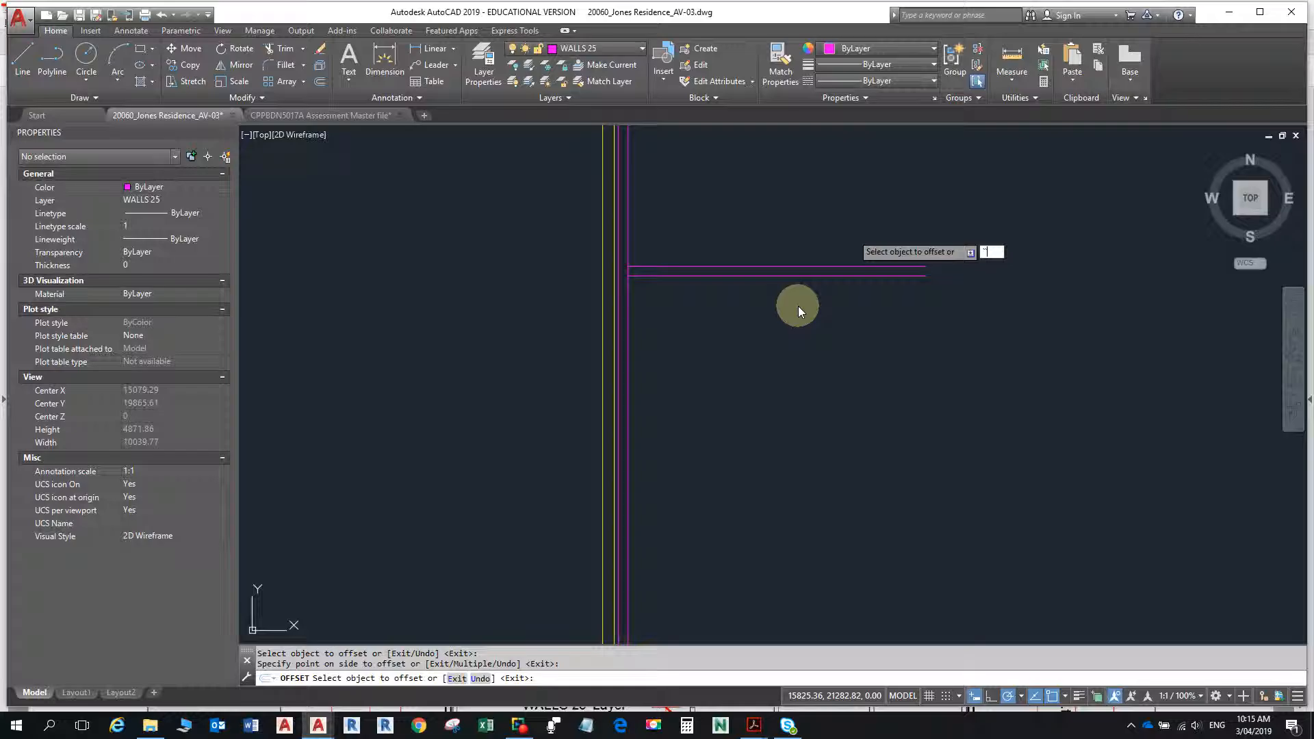
# - Try to offset the upper-left room's vertical inner wall line 3740 to the right, and undo the offset
pyautogui.press('Return')
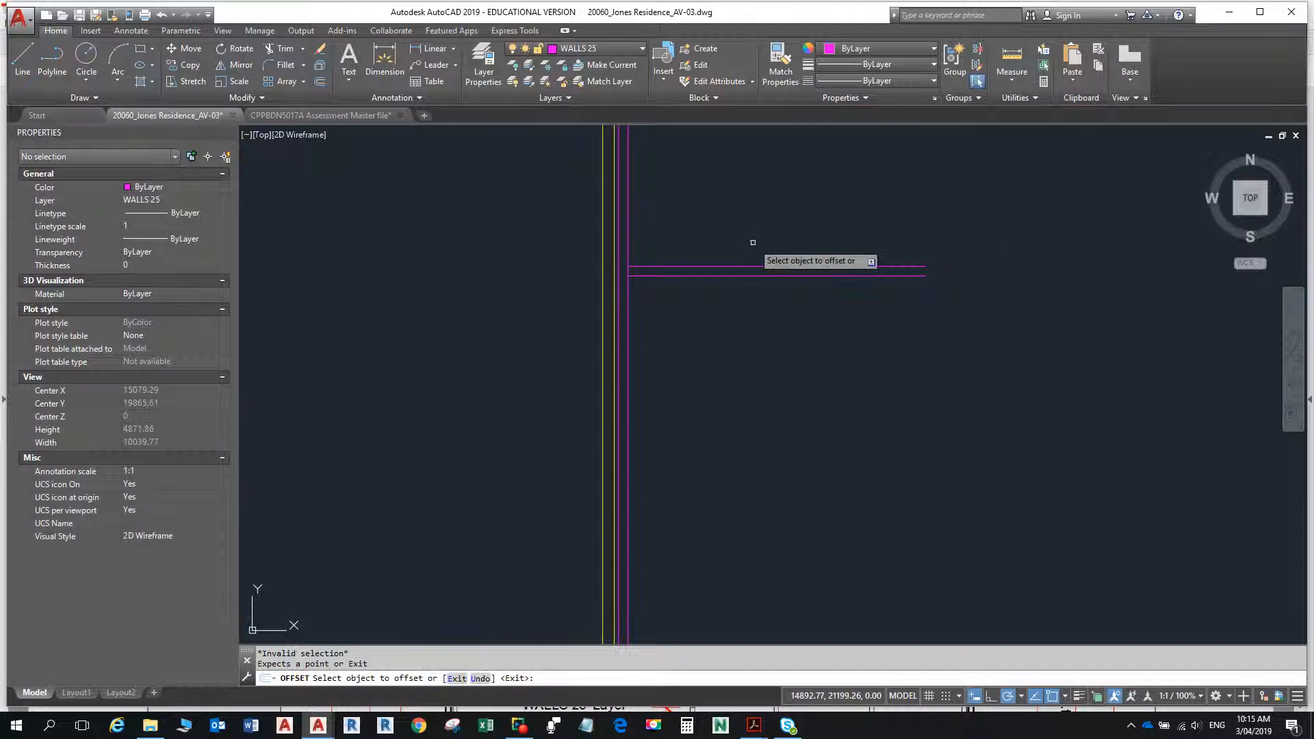
pyautogui.write('3740')
pyautogui.press('Return')
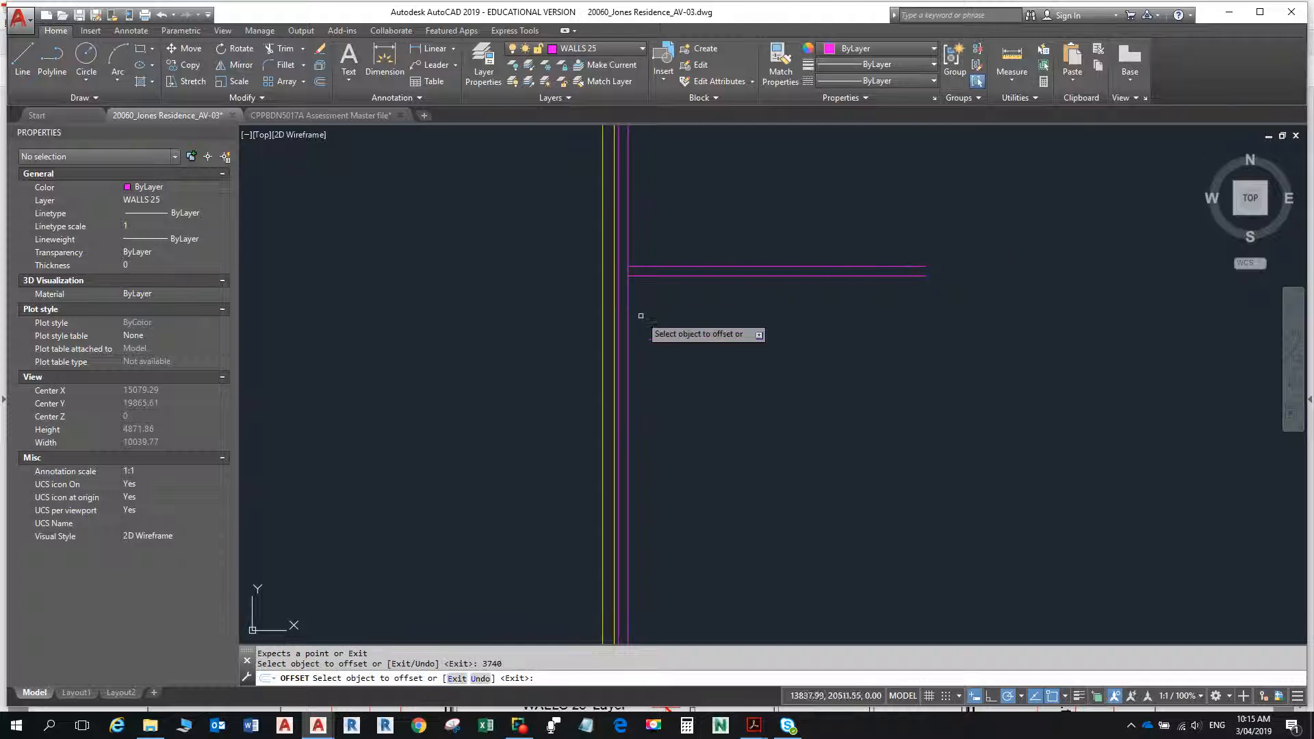
pyautogui.click(629, 355)
pyautogui.click(885, 356)
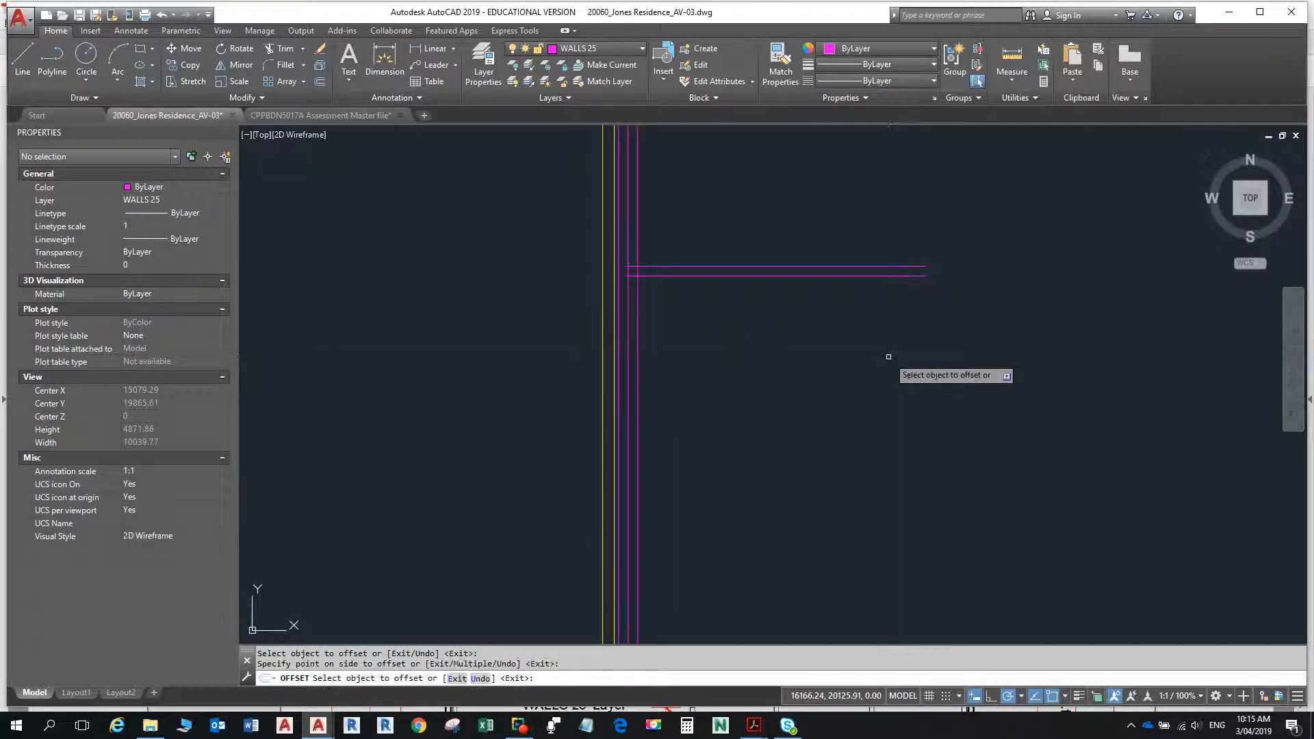
pyautogui.press('Escape')
pyautogui.hotkey('ctrl', 'z')
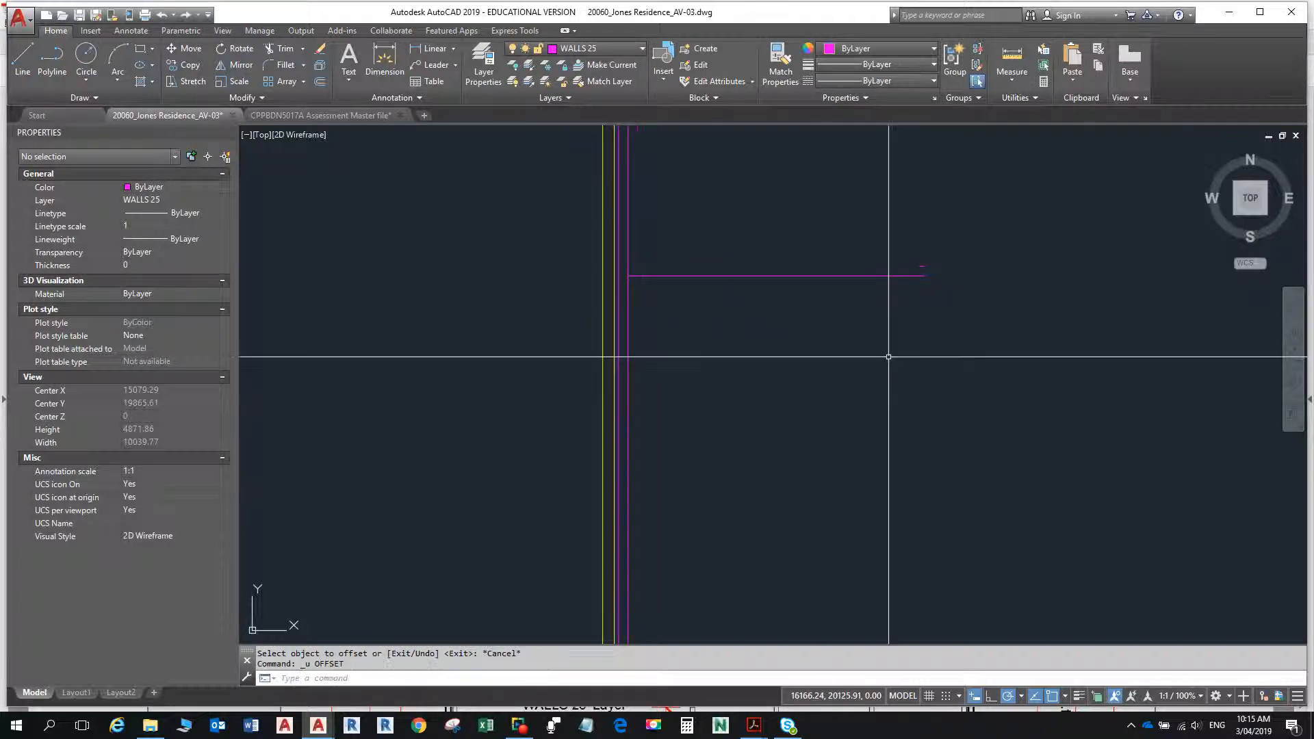
# - Offset the upper-left room's vertical inner wall line 3740 to the right
pyautogui.rightClick(889, 357)
pyautogui.write('3')
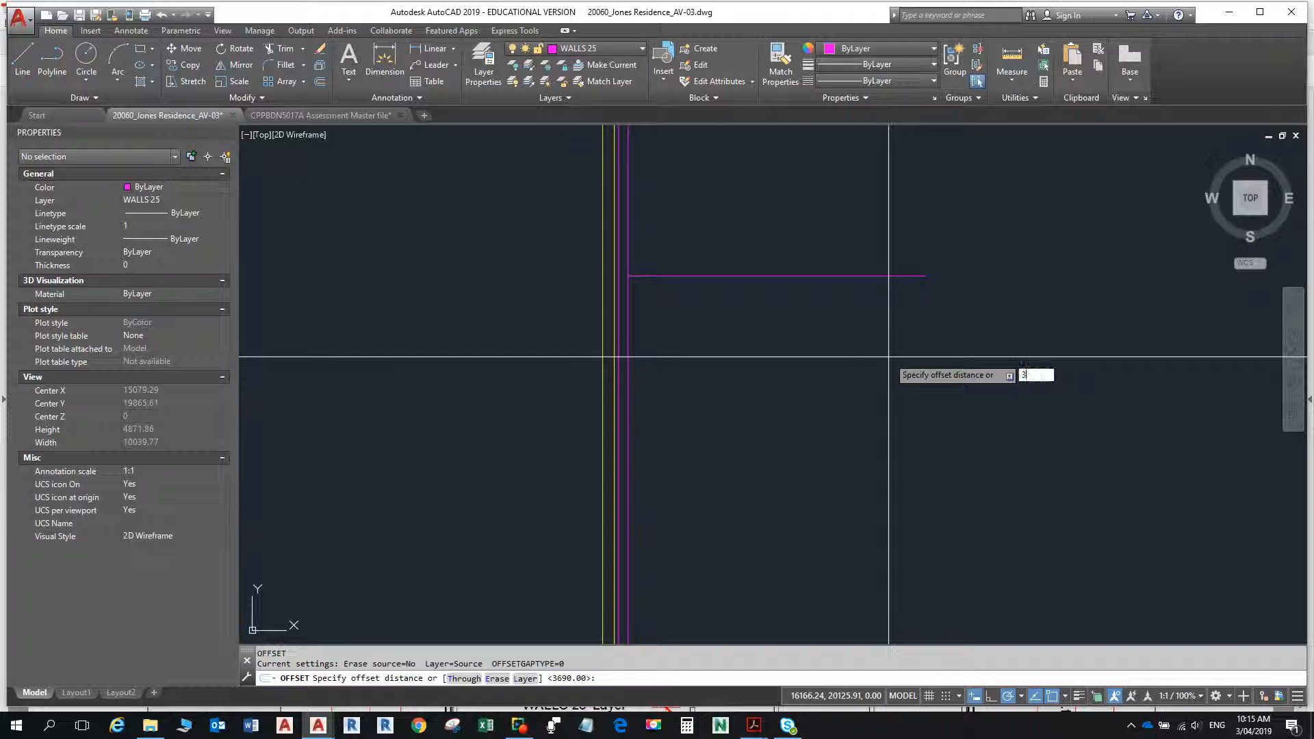
pyautogui.write('740')
pyautogui.press('Return')
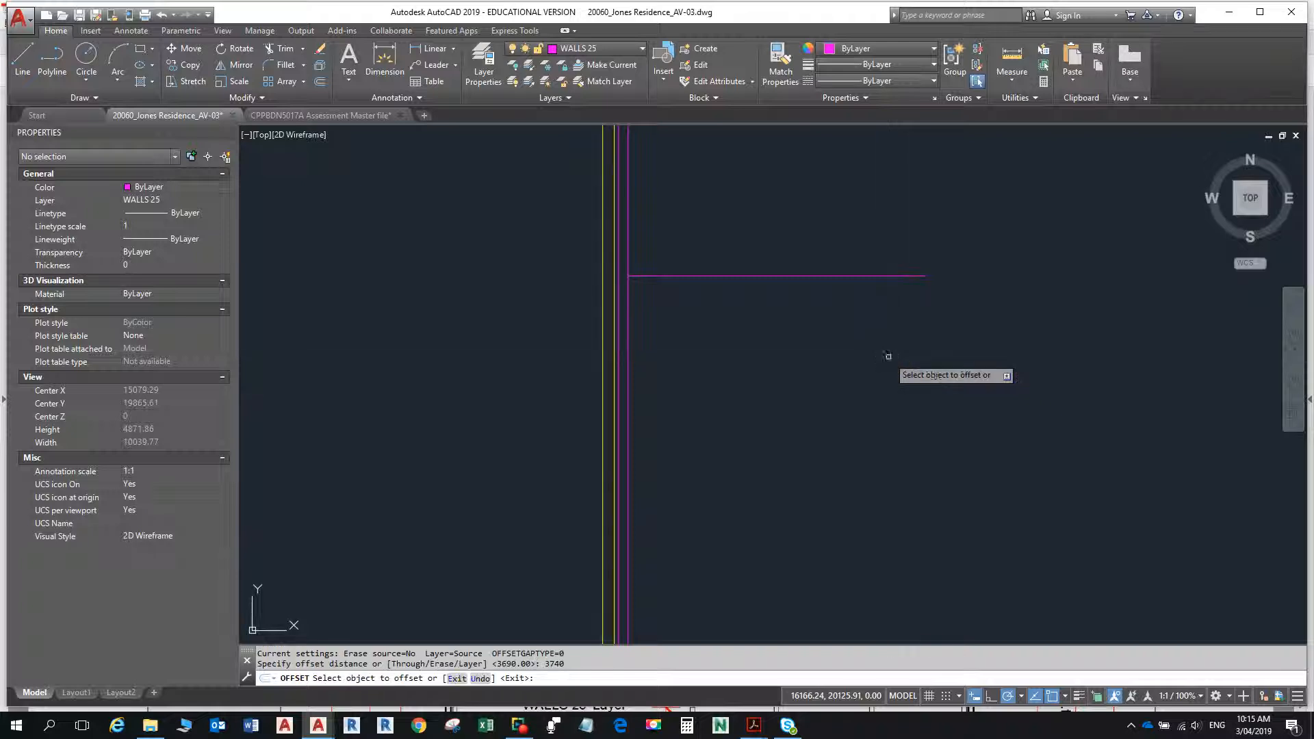
pyautogui.click(628, 346)
pyautogui.click(739, 329)
pyautogui.press('Escape')
pyautogui.scroll(-6, 853, 325)
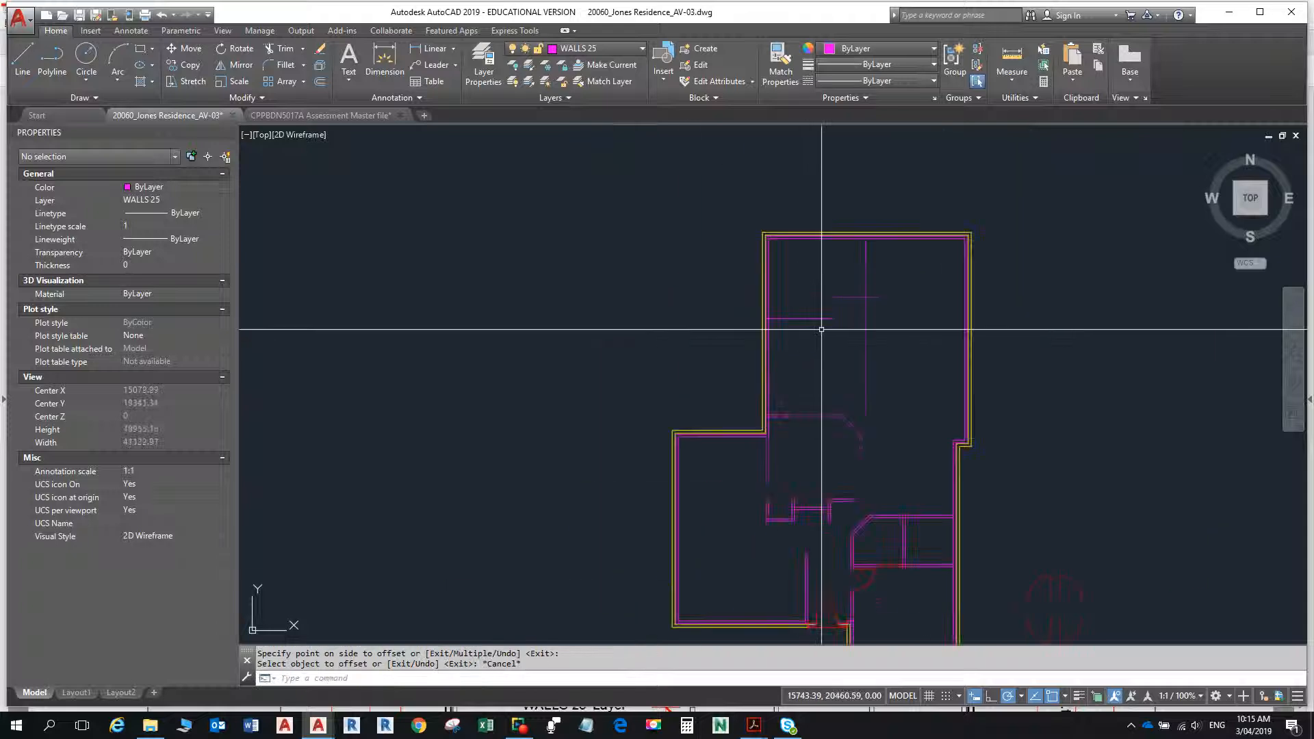
# - Recheck the upper wall's length in the floor plan PDF, and erase the vertical line offset at 3740 in AutoCAD
pyautogui.hotkey('alt', 'Tab')
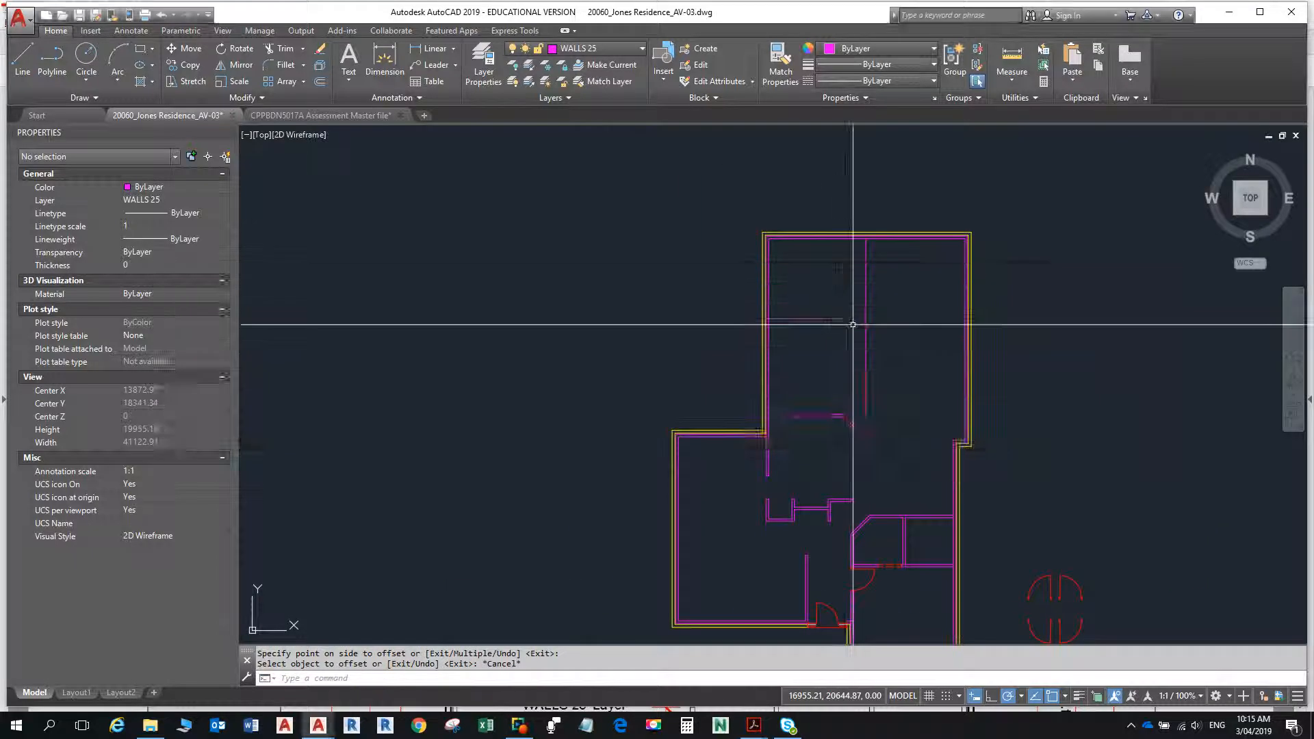
pyautogui.hotkey('alt', 'Tab')
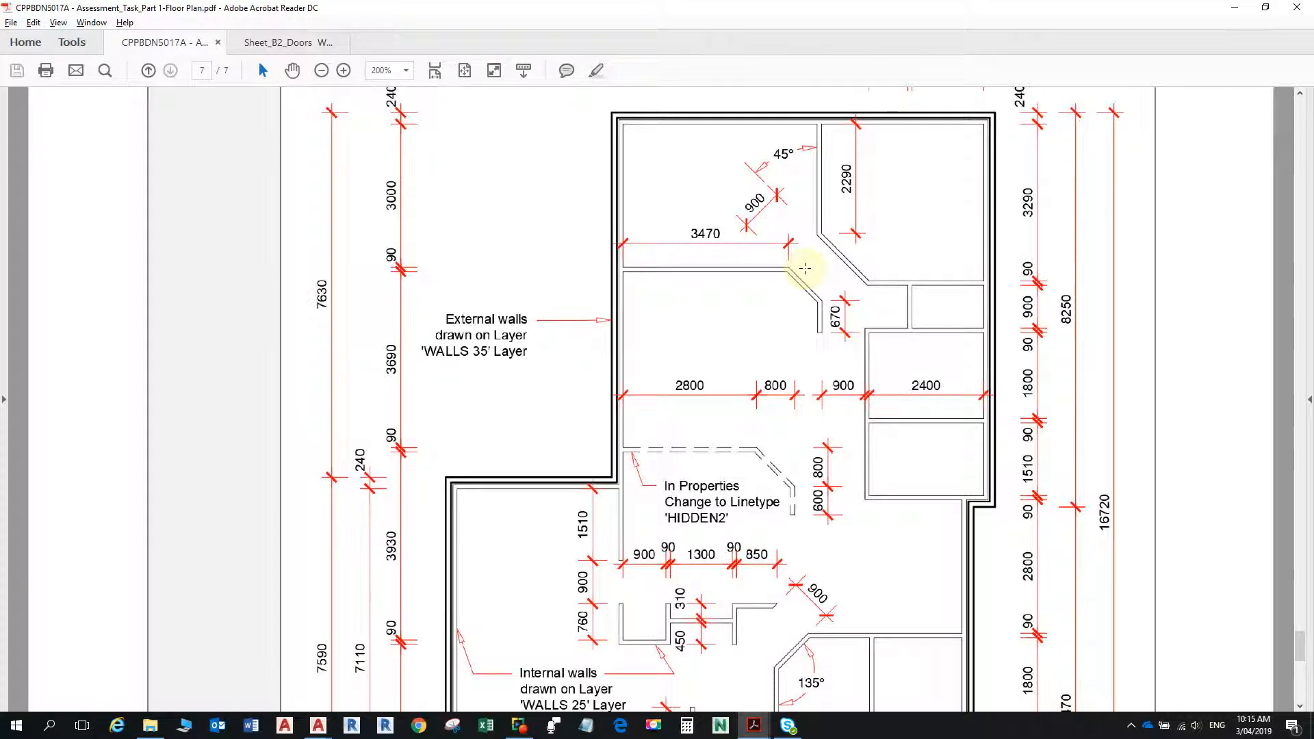
pyautogui.hotkey('alt', 'Tab')
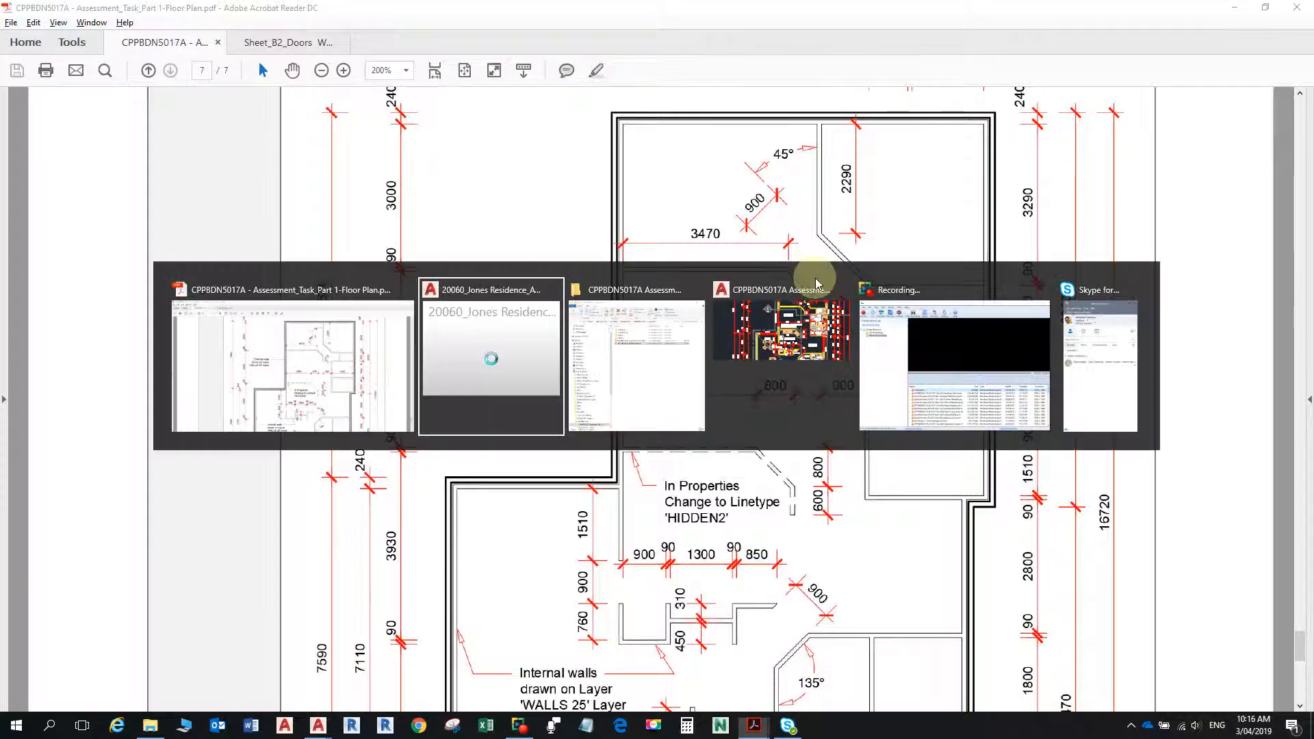
pyautogui.write('e')
pyautogui.press('Return')
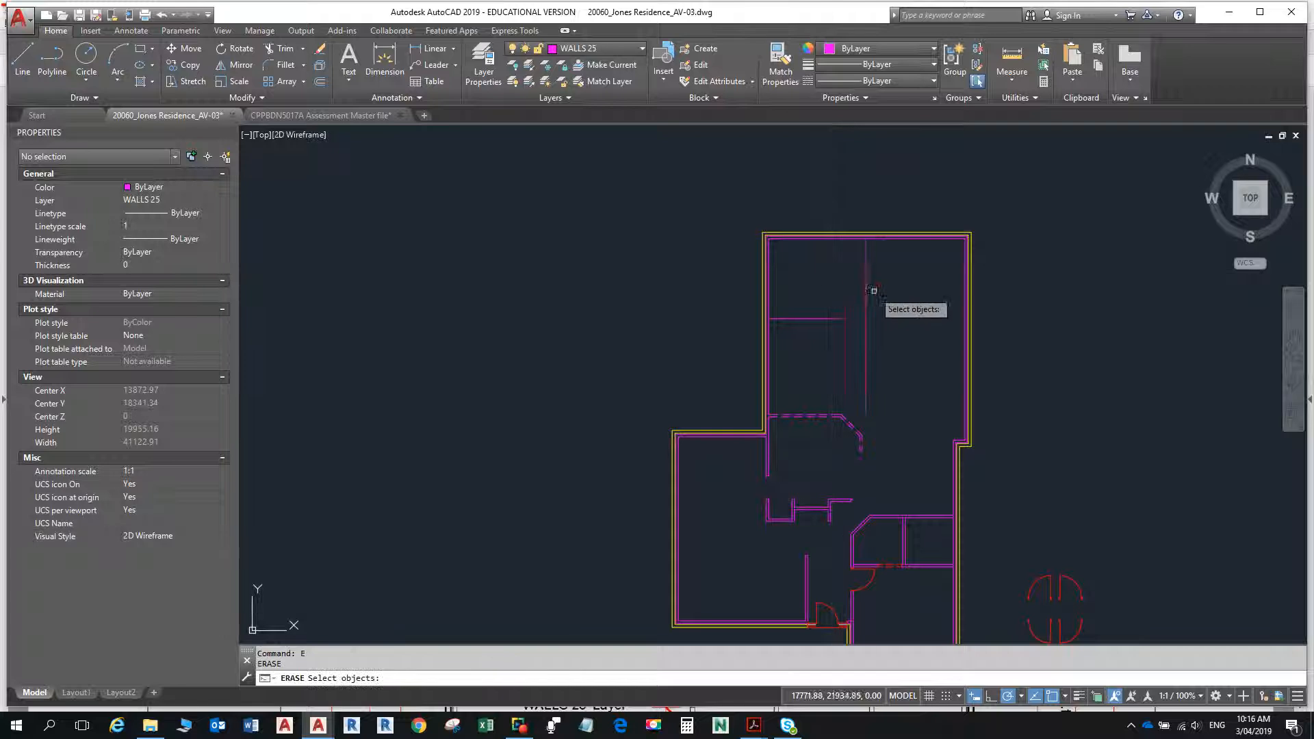
pyautogui.click(867, 299)
pyautogui.press('Return')
# - Offset the upper-left room's vertical inner wall line 3470 to the right
pyautogui.write('o')
pyautogui.press('Return')
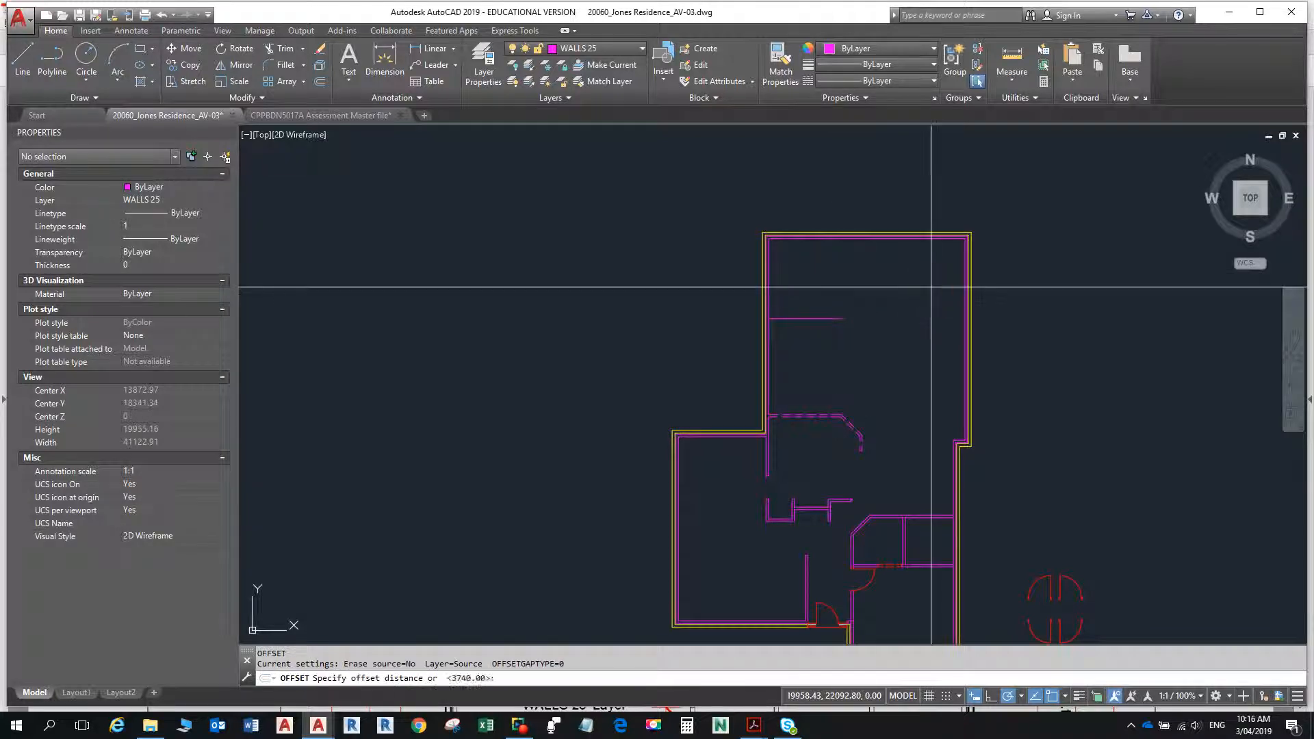
pyautogui.write('3470')
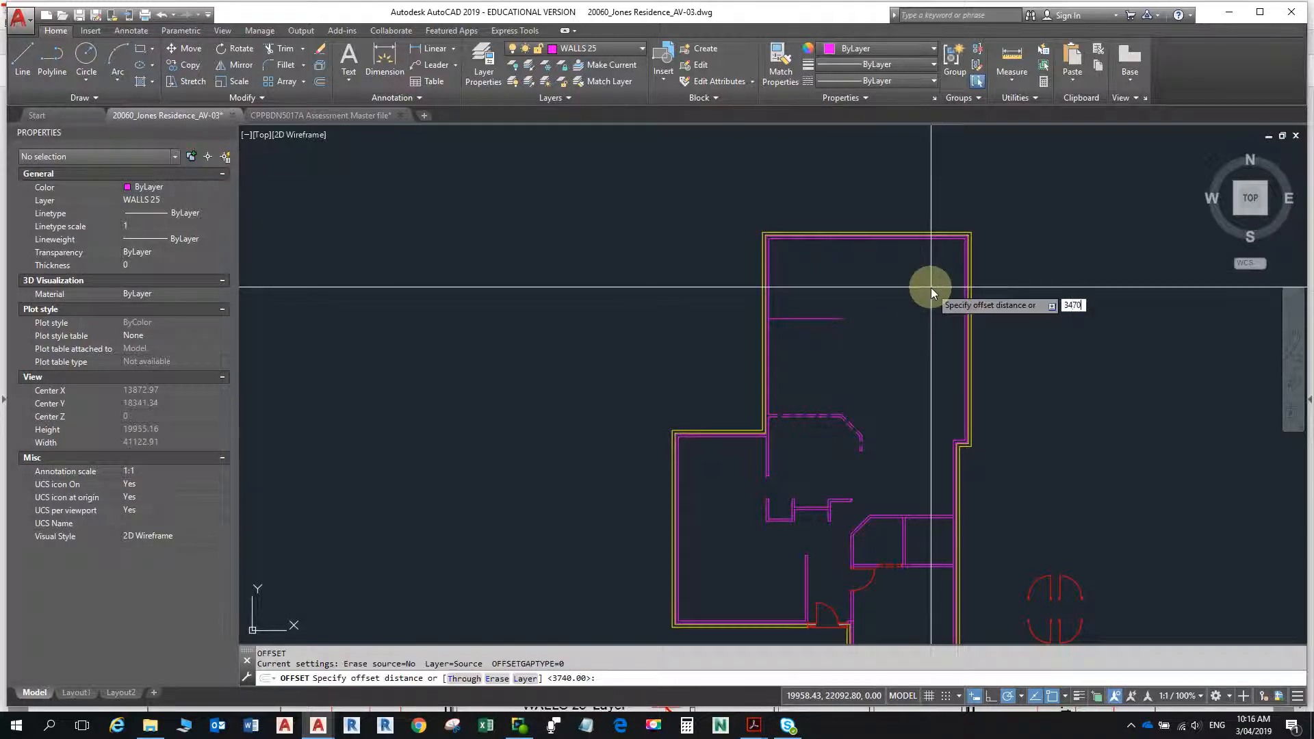
pyautogui.press('Return')
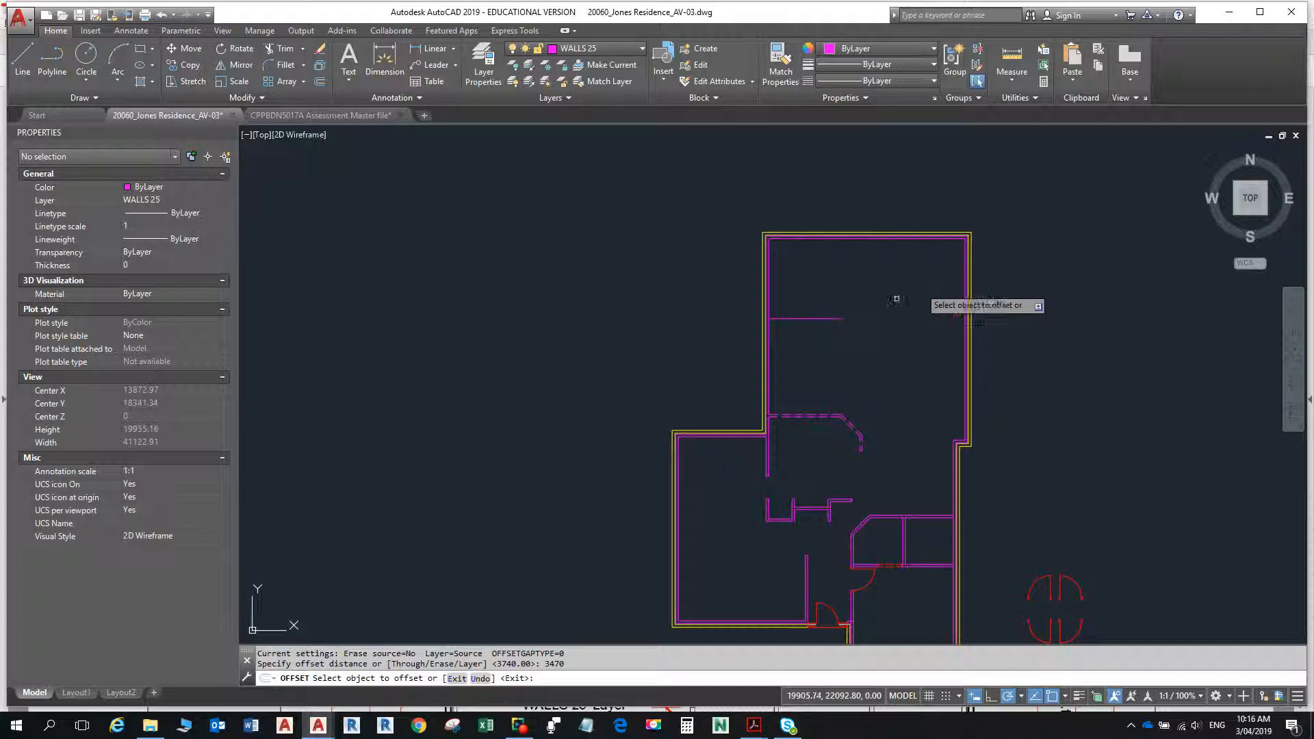
pyautogui.scroll(4, 769, 330)
pyautogui.click(763, 322)
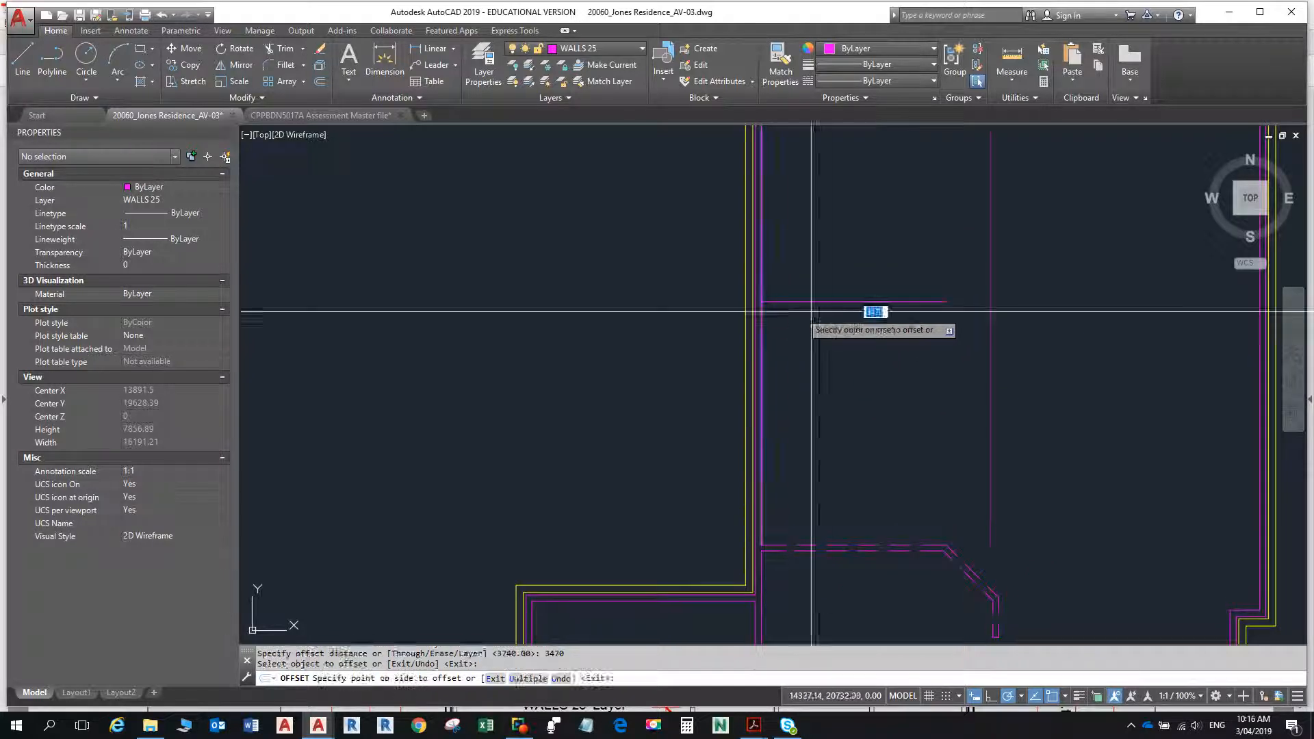
pyautogui.click(848, 308)
pyautogui.scroll(-3, 876, 331)
pyautogui.press('Escape')
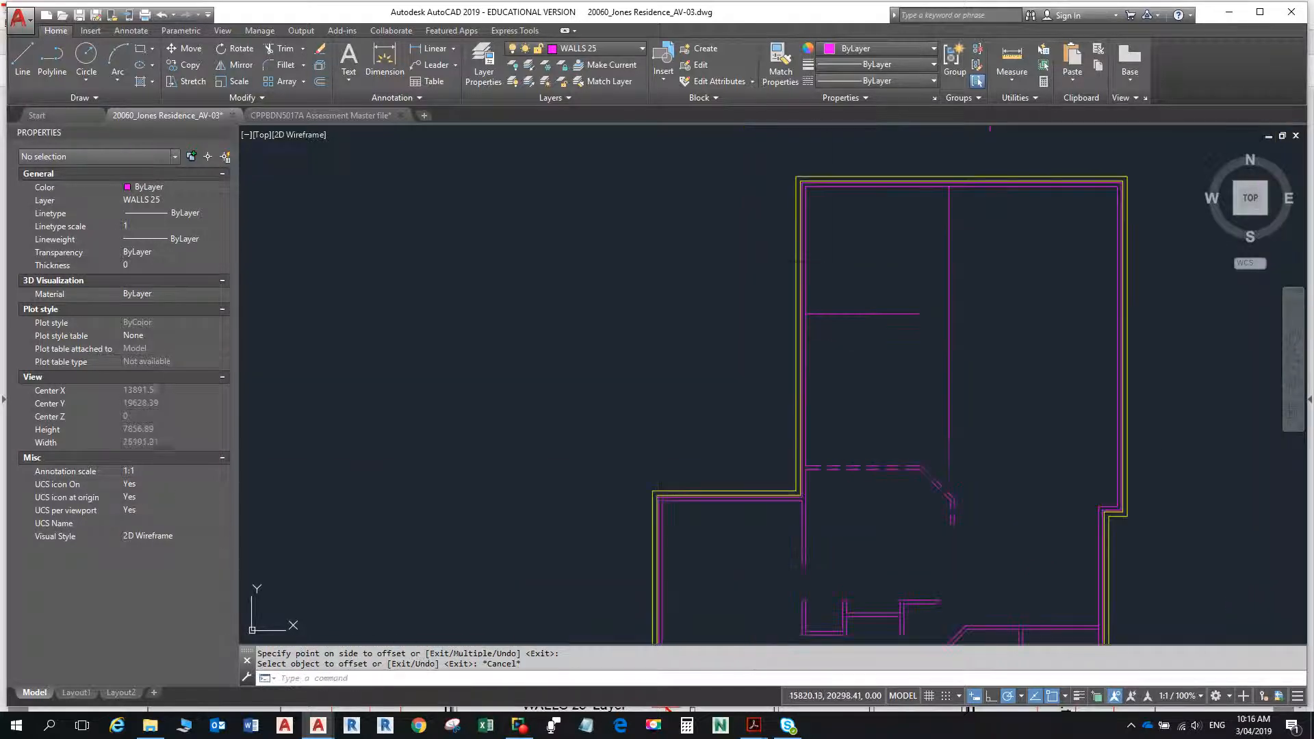
# - Examine the angled walls, the short 670 wall and the horizontal dimensions above the upper rooms in the floor plan PDF
pyautogui.hotkey('alt', 'Tab')
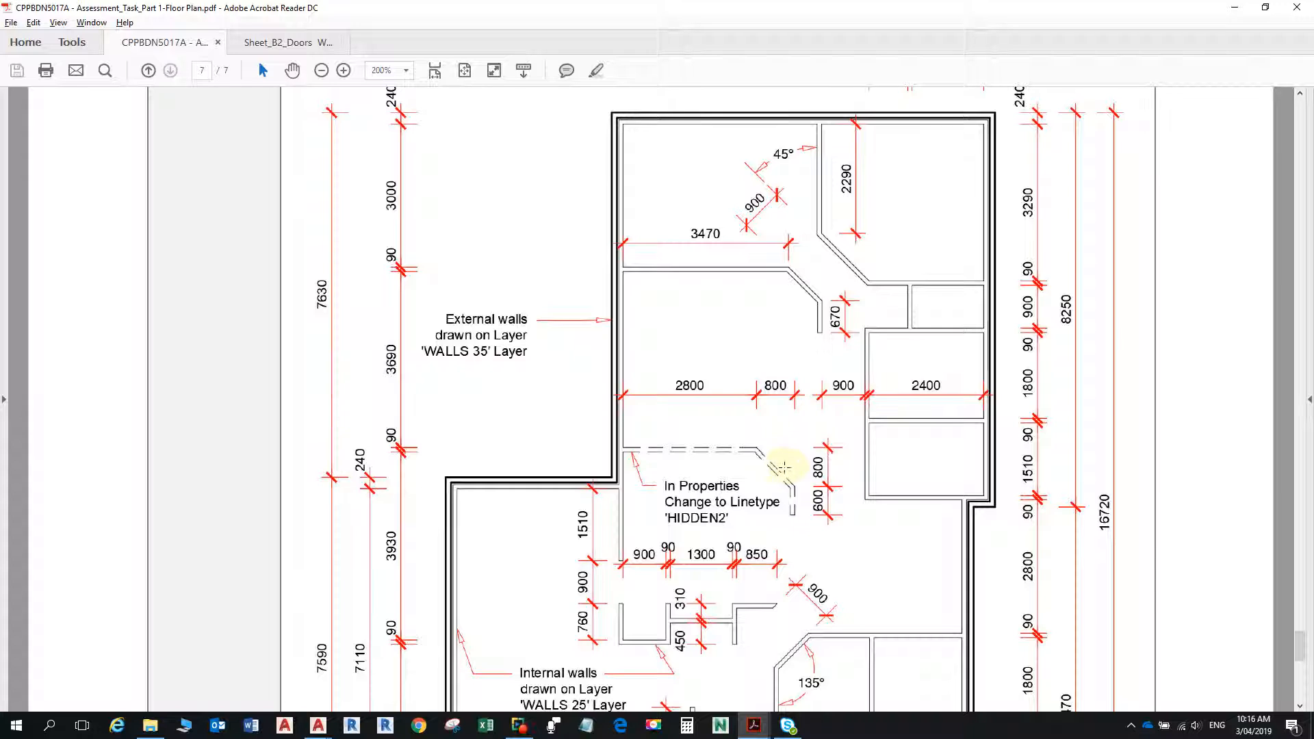
pyautogui.hotkey('alt', 'Tab')
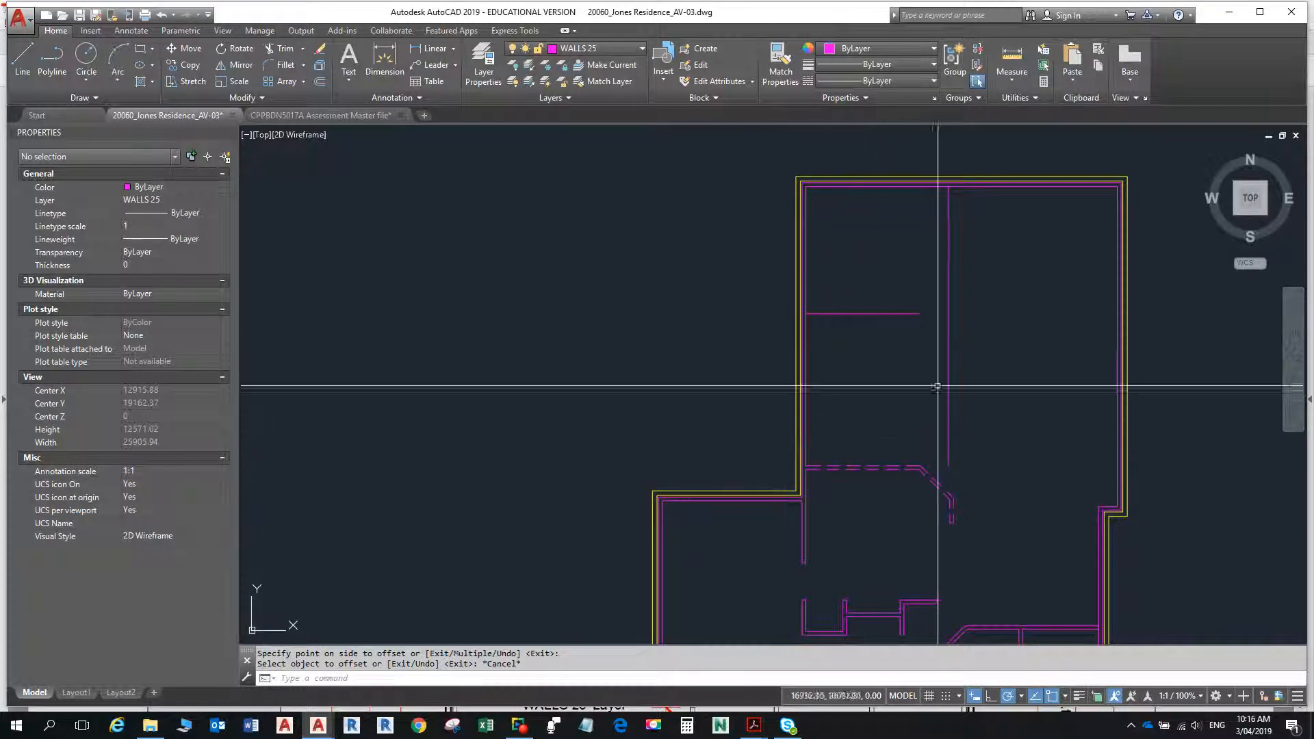
pyautogui.hotkey('alt', 'Tab')
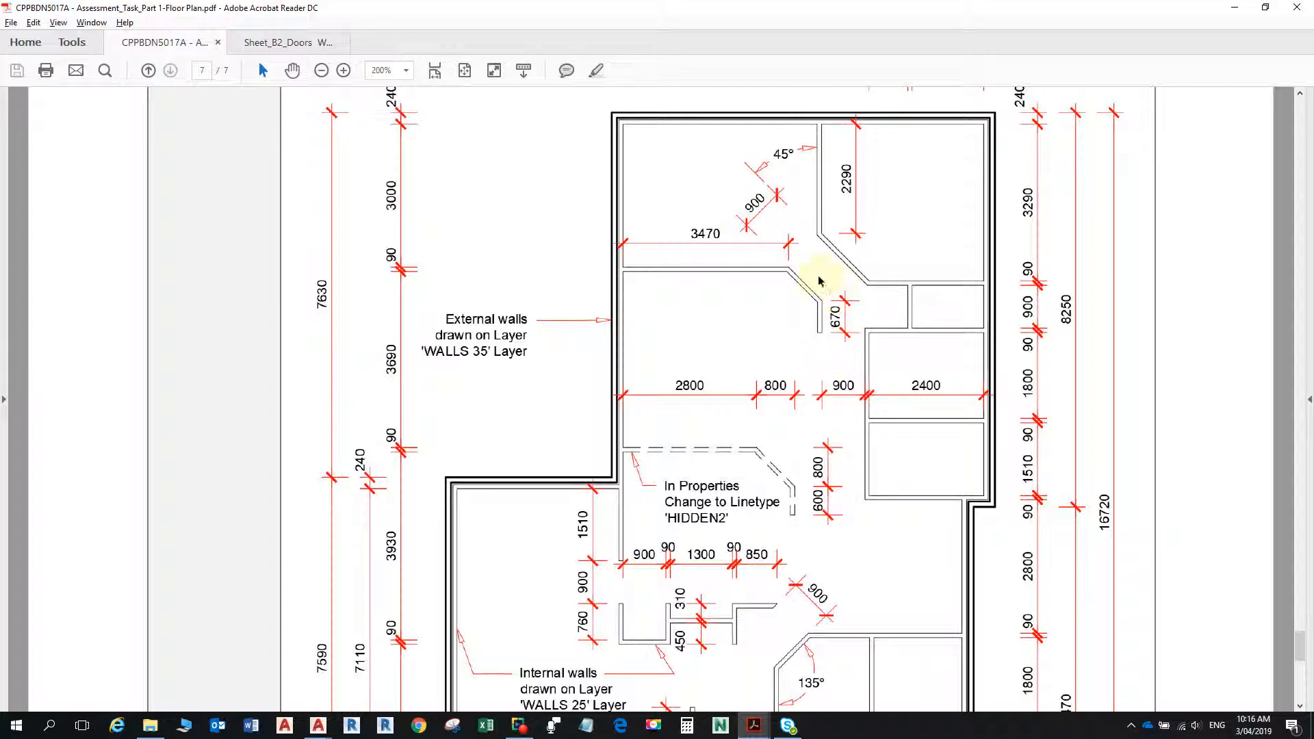
pyautogui.hotkey('alt', 'Tab')
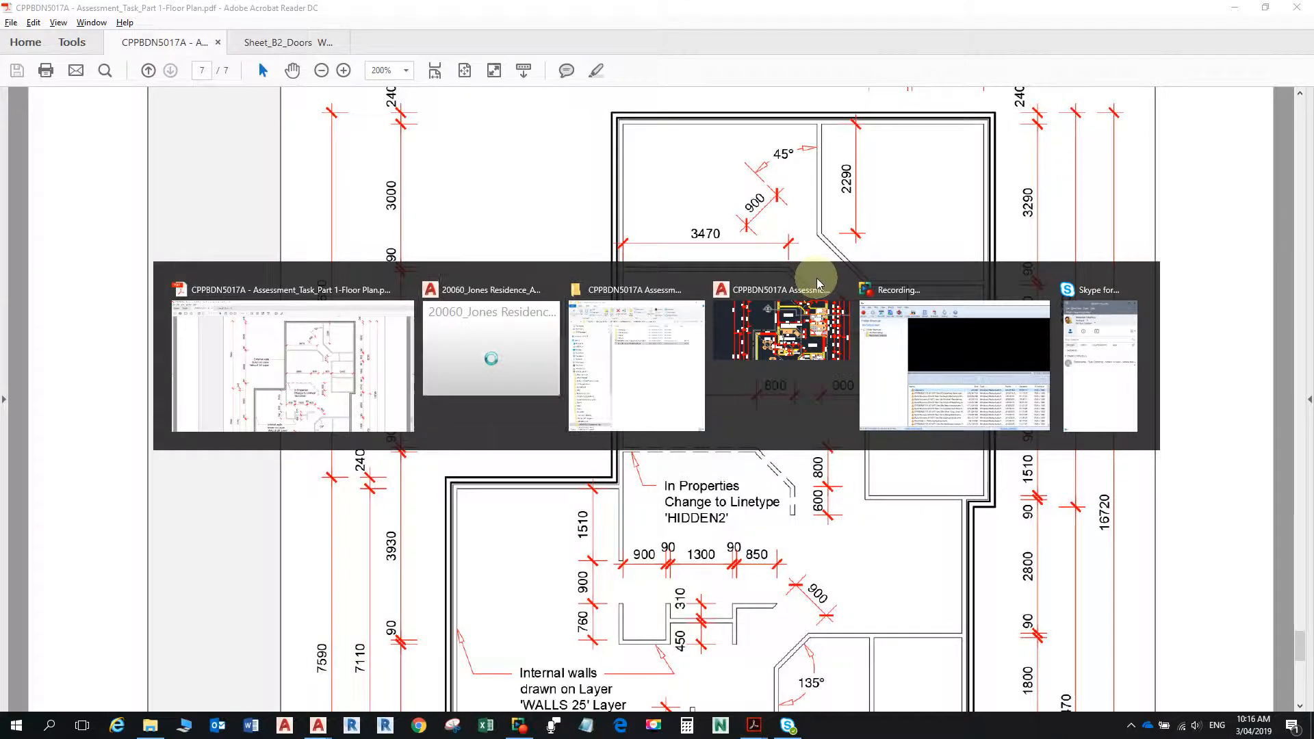
pyautogui.hotkey('alt', 'Tab')
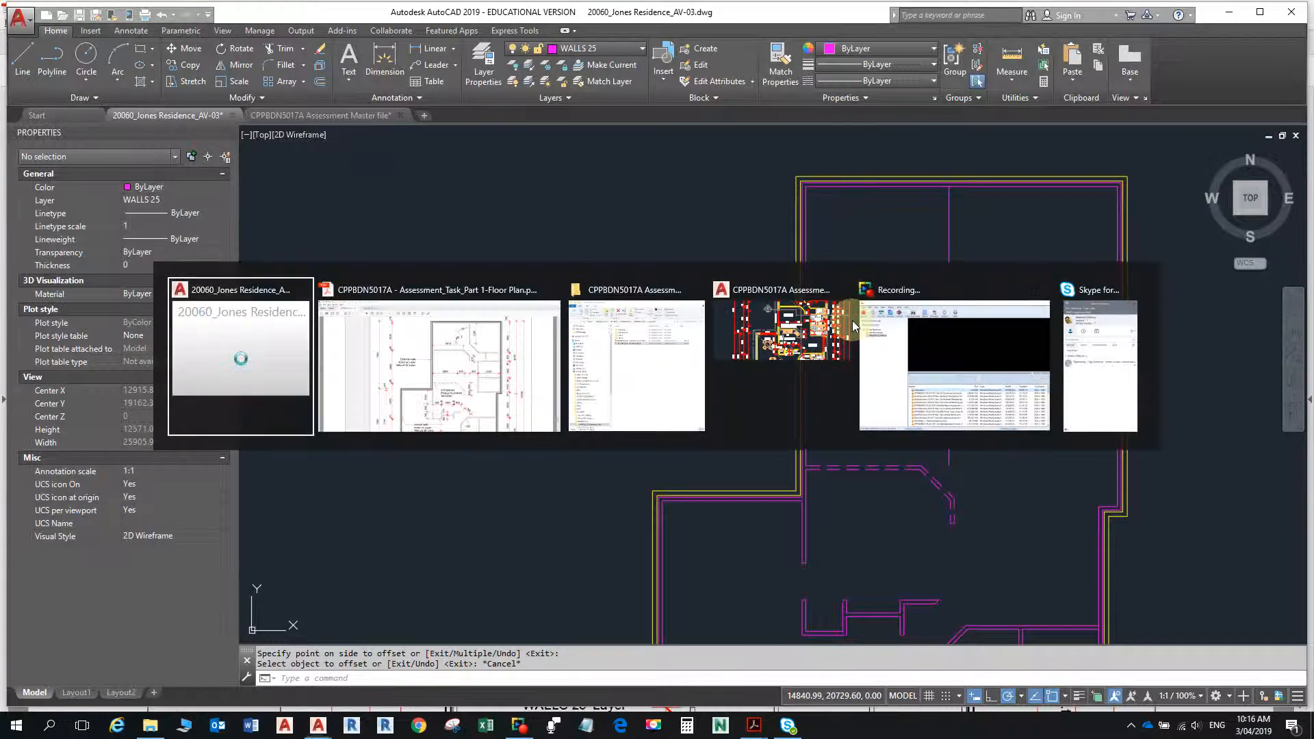
pyautogui.hotkey('alt', 'Tab')
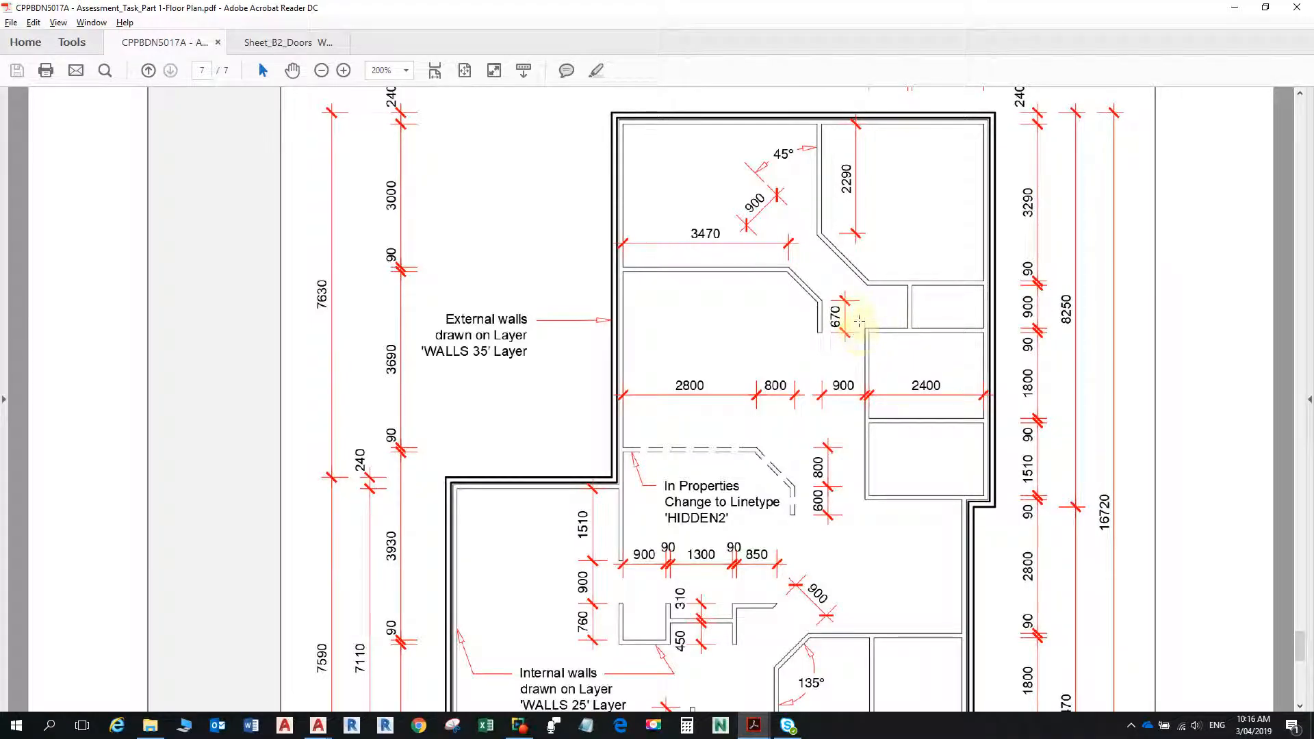
pyautogui.keyDown('ctrl'); pyautogui.scroll(5, 855, 315); pyautogui.keyUp('ctrl')
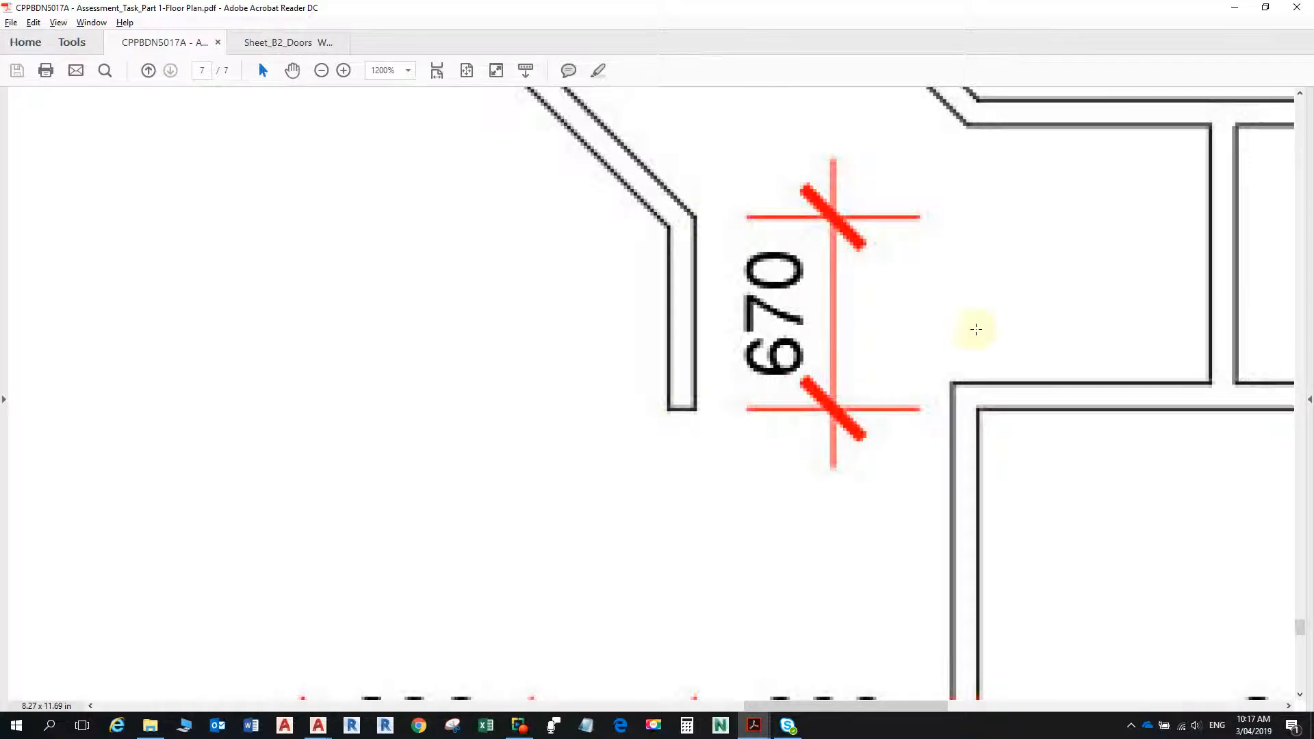
pyautogui.keyDown('ctrl'); pyautogui.scroll(-2, 922, 317); pyautogui.keyUp('ctrl')
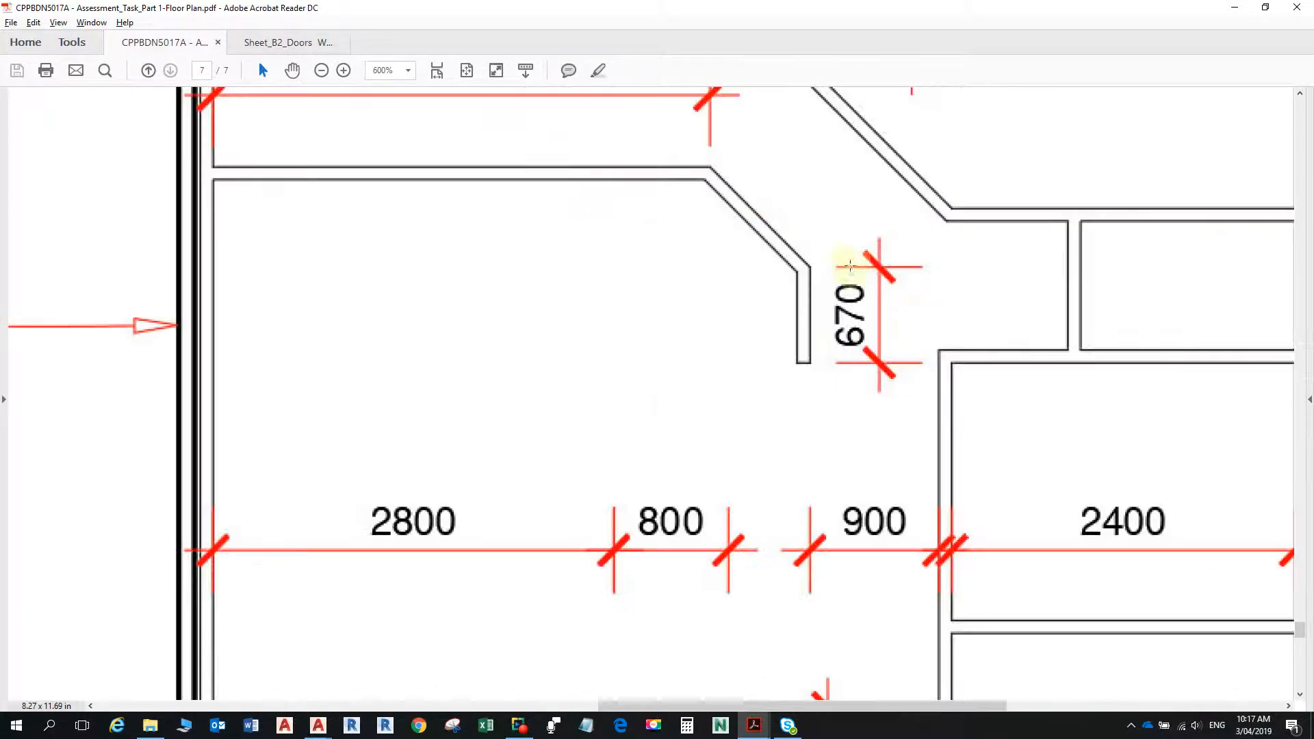
pyautogui.keyDown('ctrl'); pyautogui.scroll(-3, 851, 266); pyautogui.keyUp('ctrl')
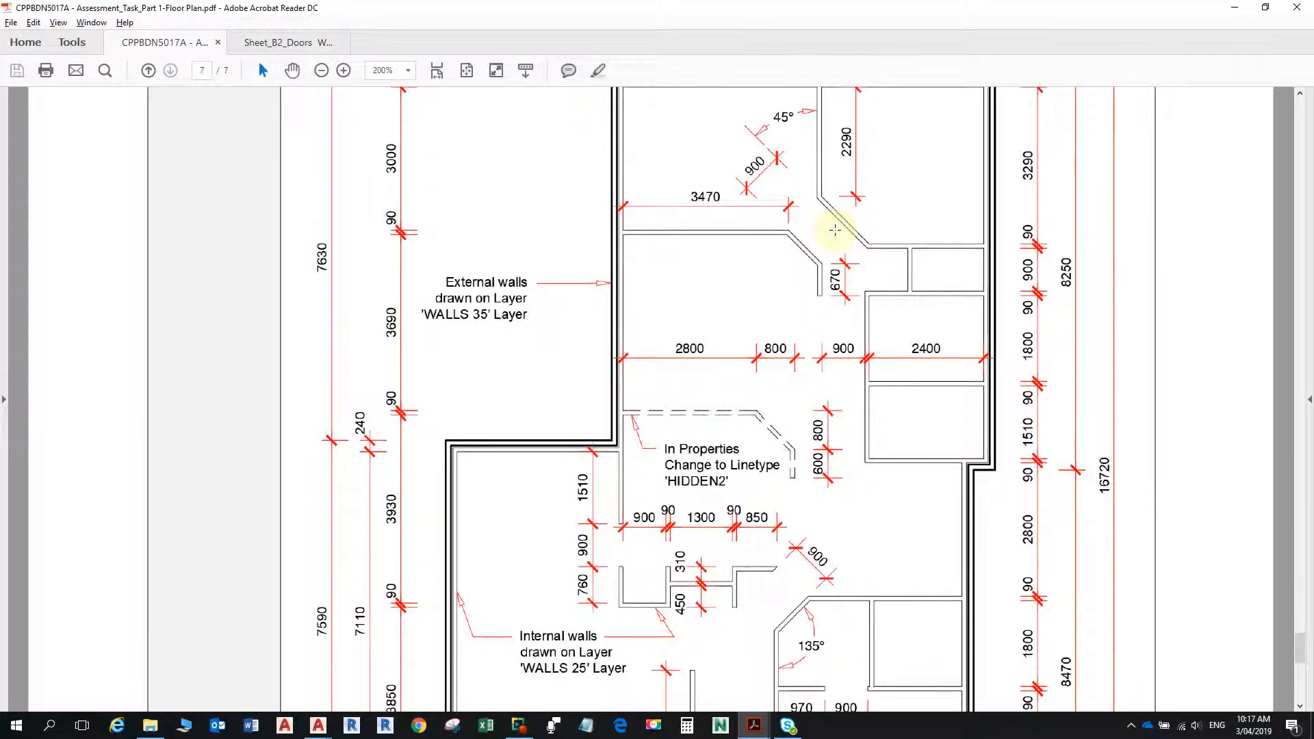
pyautogui.scroll(2, 961, 247)
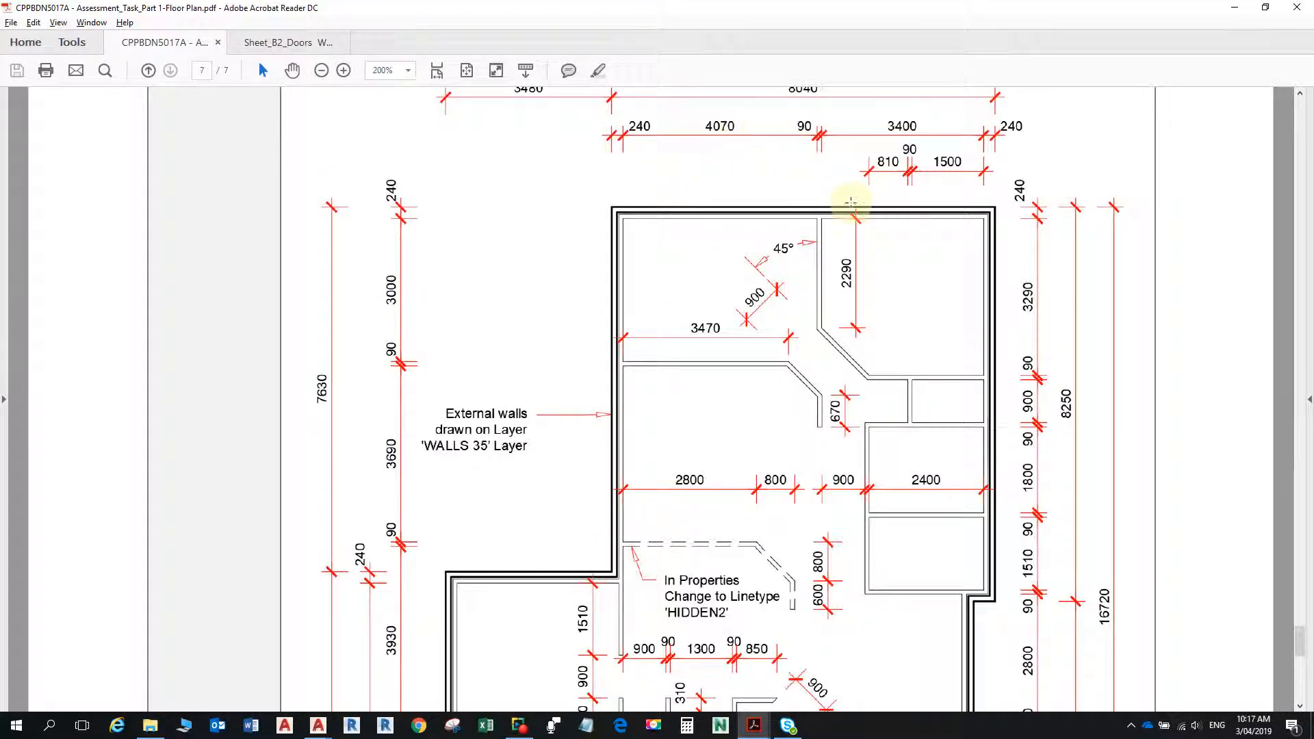
# - Switch to the 20060_Jones Residence_AV-03 drawing in AutoCAD and offset the upper-left room's vertical inner wall line 4070 to the right
pyautogui.hotkey('alt', 'Tab')
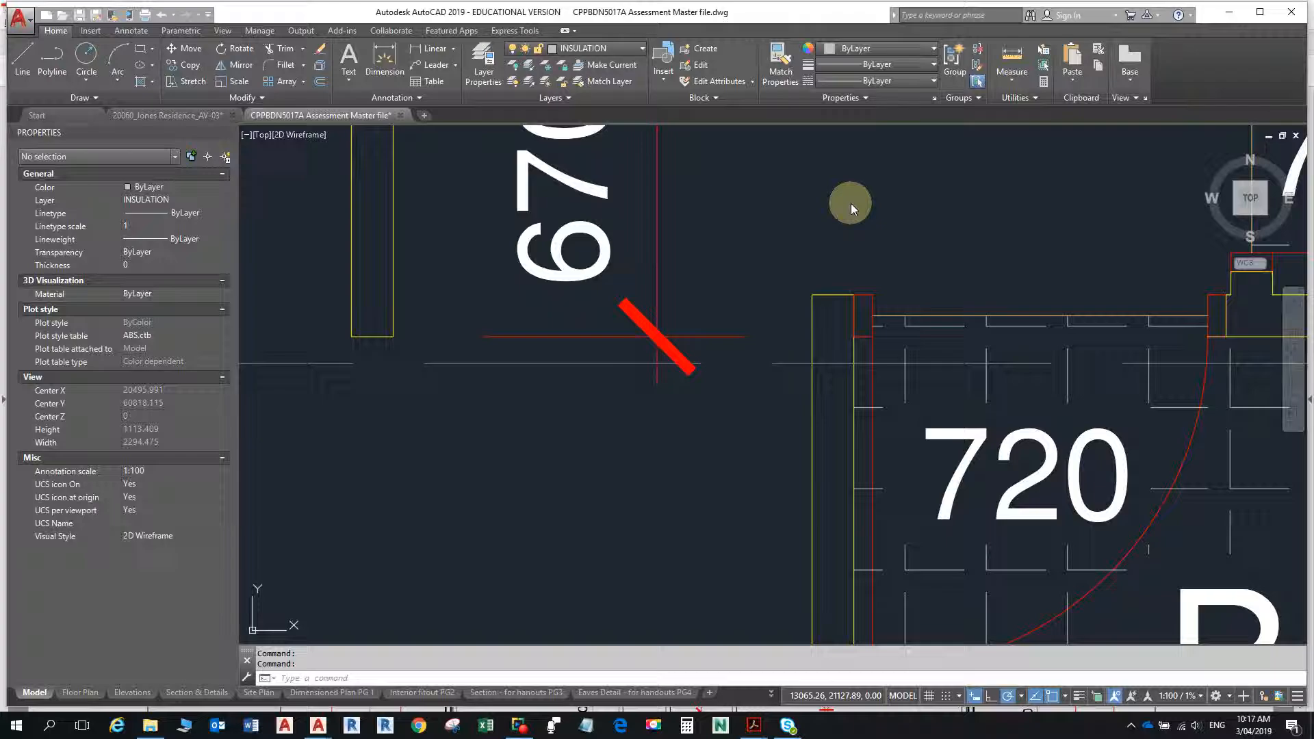
pyautogui.click(198, 114)
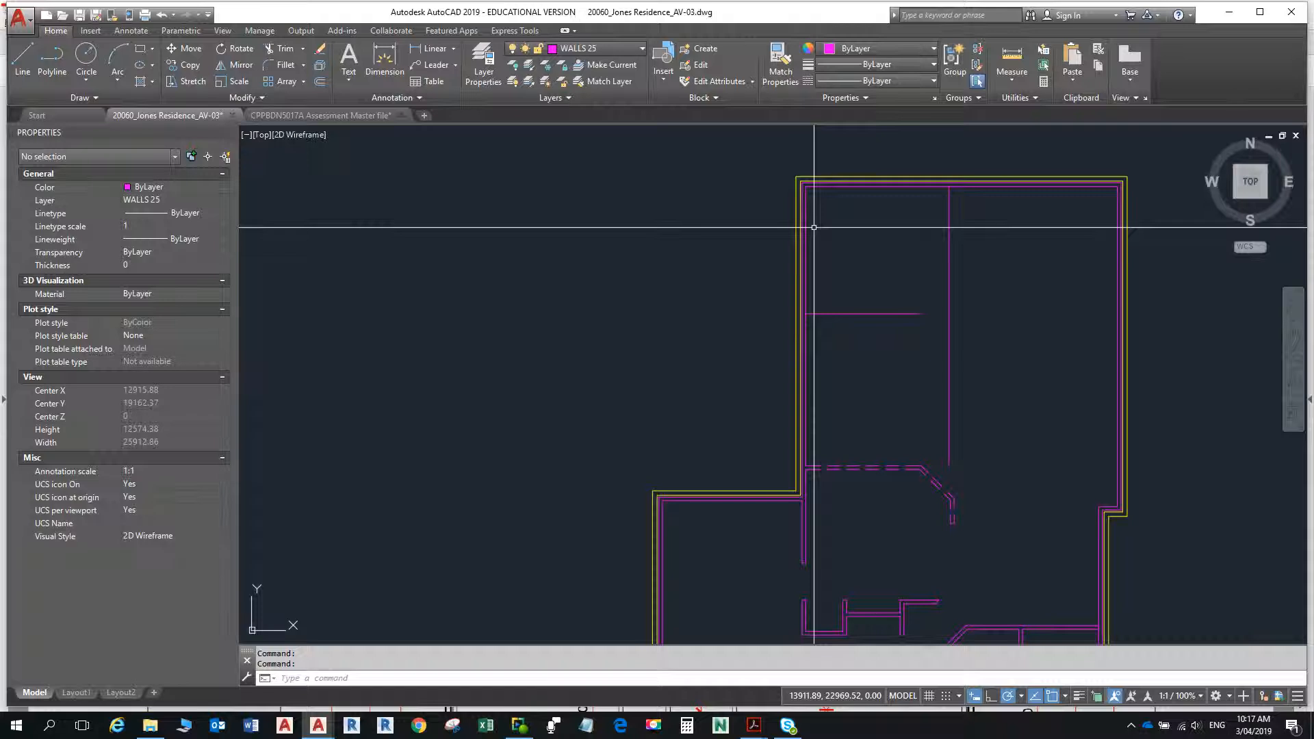
pyautogui.write('o')
pyautogui.press('Return')
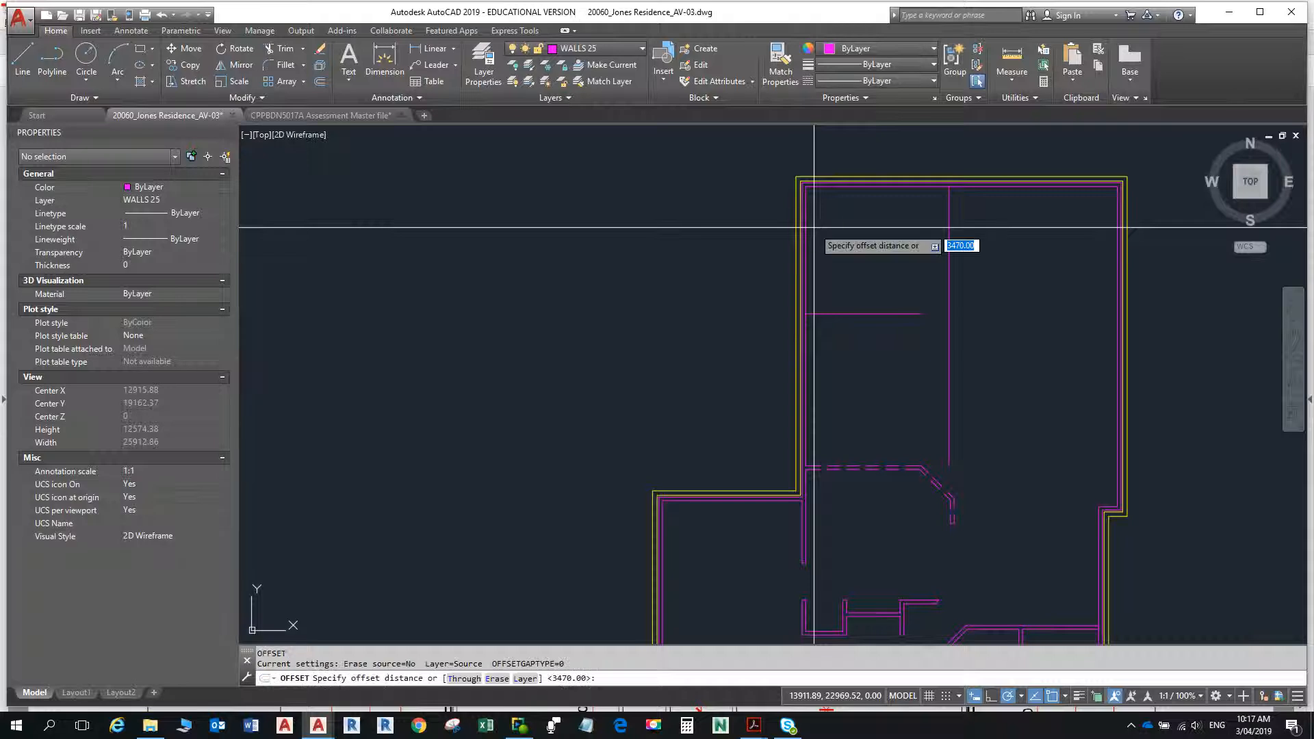
pyautogui.write('4070')
pyautogui.press('Return')
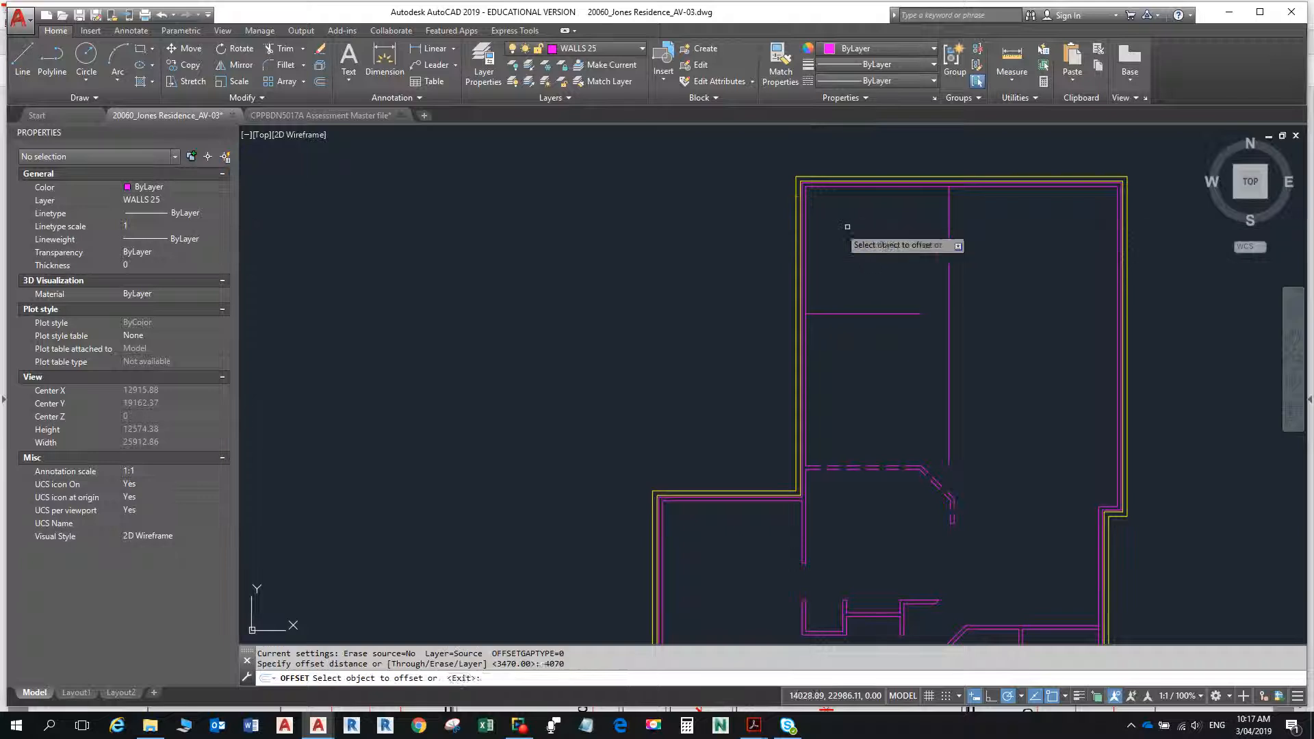
pyautogui.press('Escape')
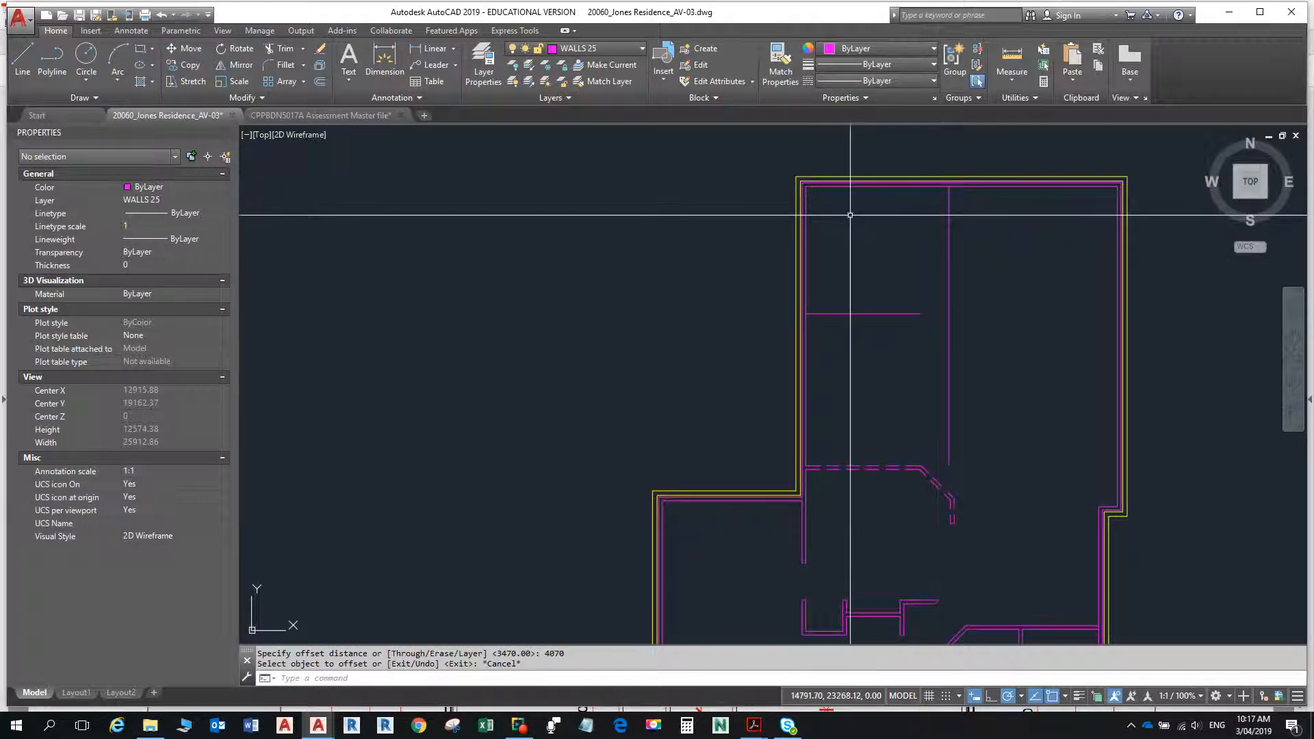
pyautogui.press('Return')
pyautogui.press('Return')
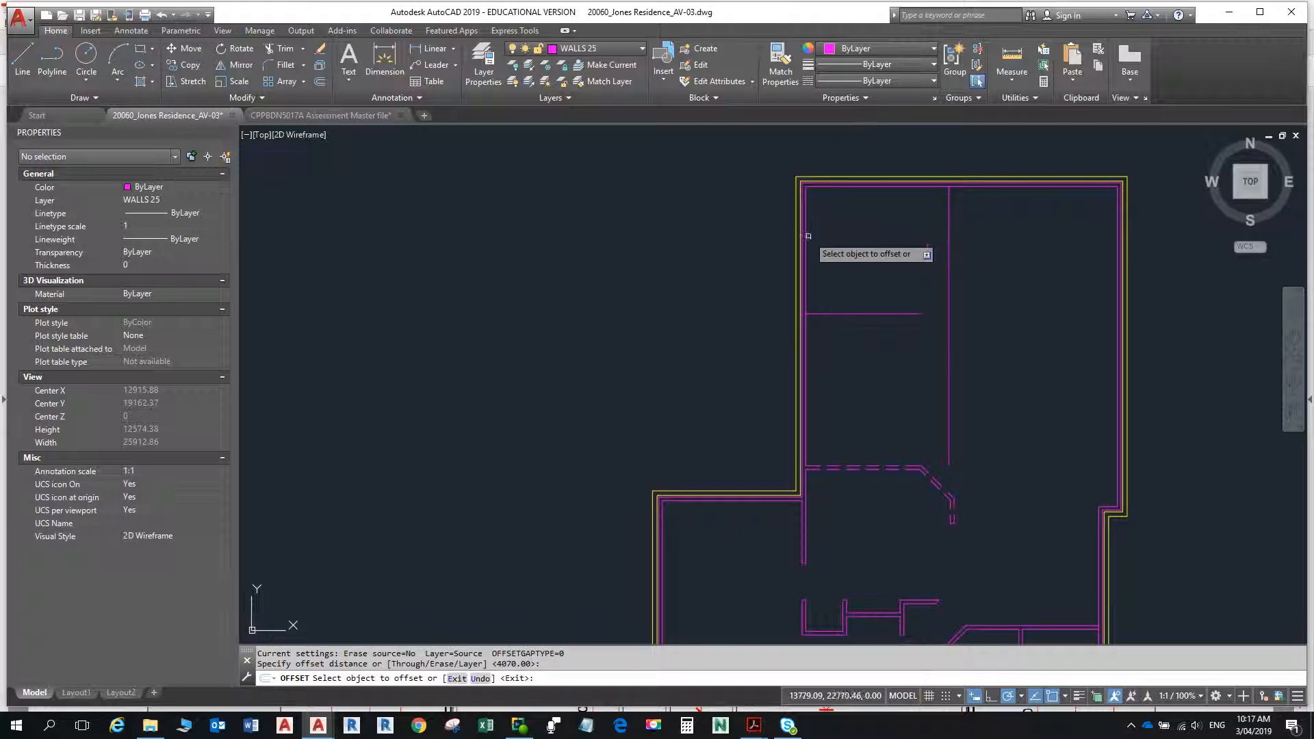
pyautogui.click(805, 246)
pyautogui.click(1012, 240)
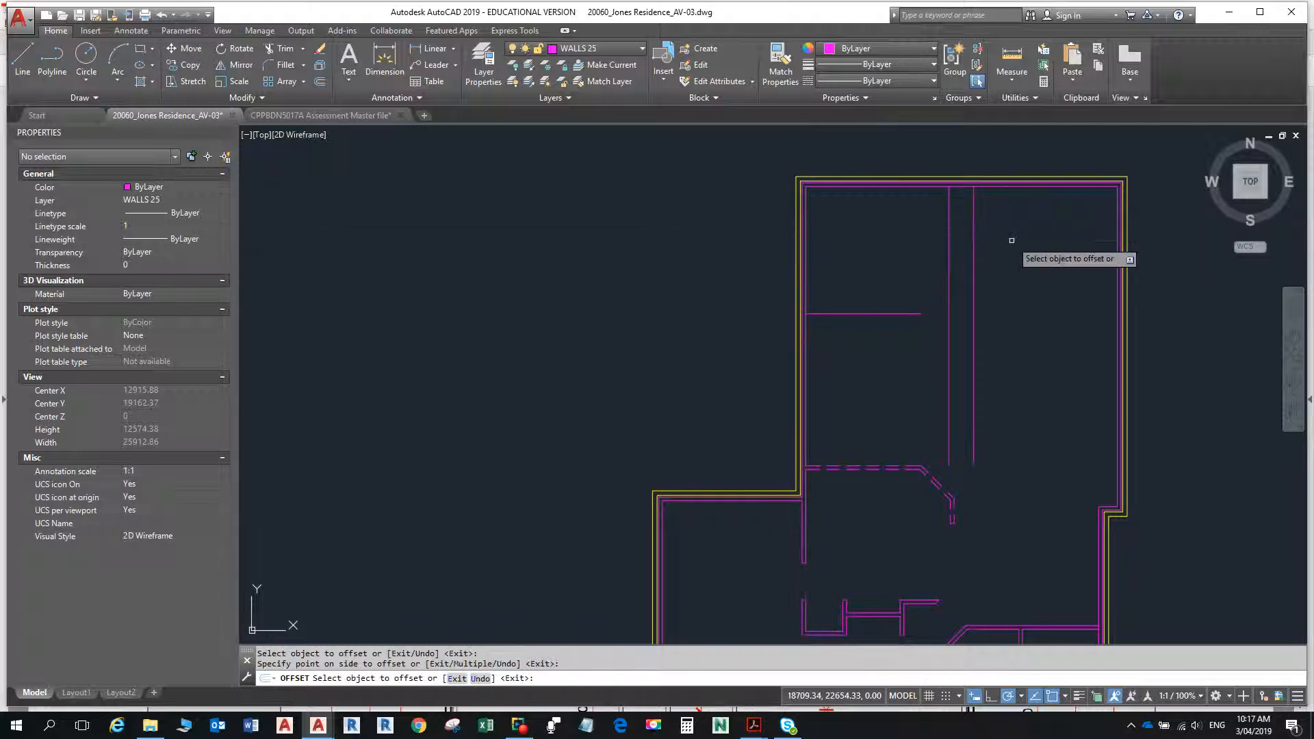
# - Offset the new vertical line between the two upper rooms 90 to the right to give the wall its thickness
pyautogui.click(973, 260)
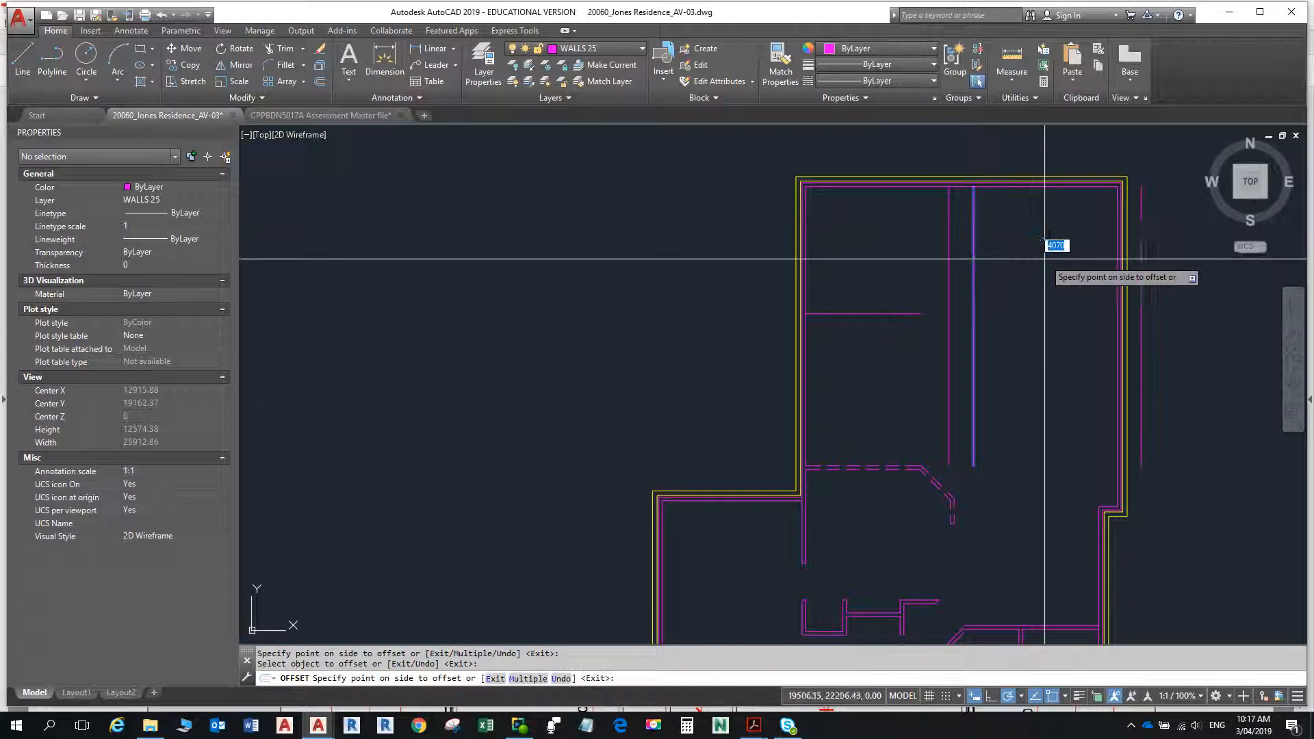
pyautogui.click(1049, 259)
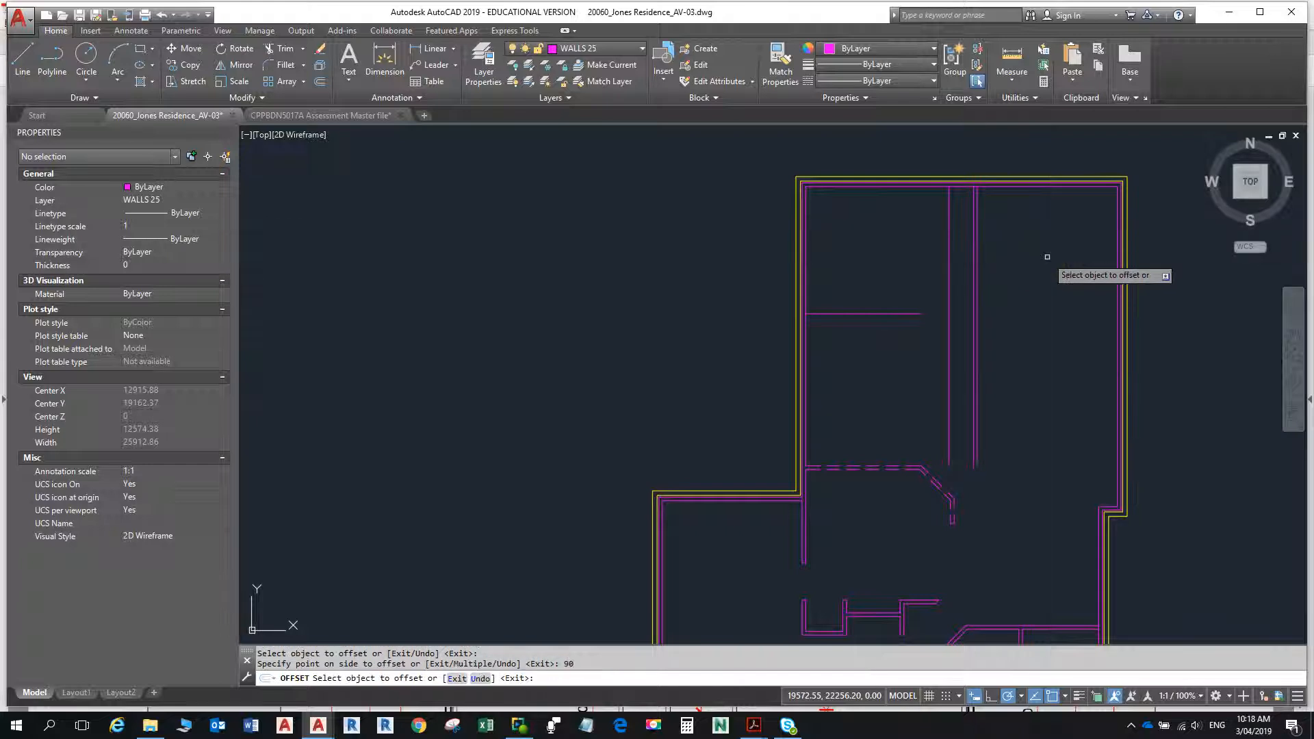
pyautogui.press('Escape')
pyautogui.press('Escape')
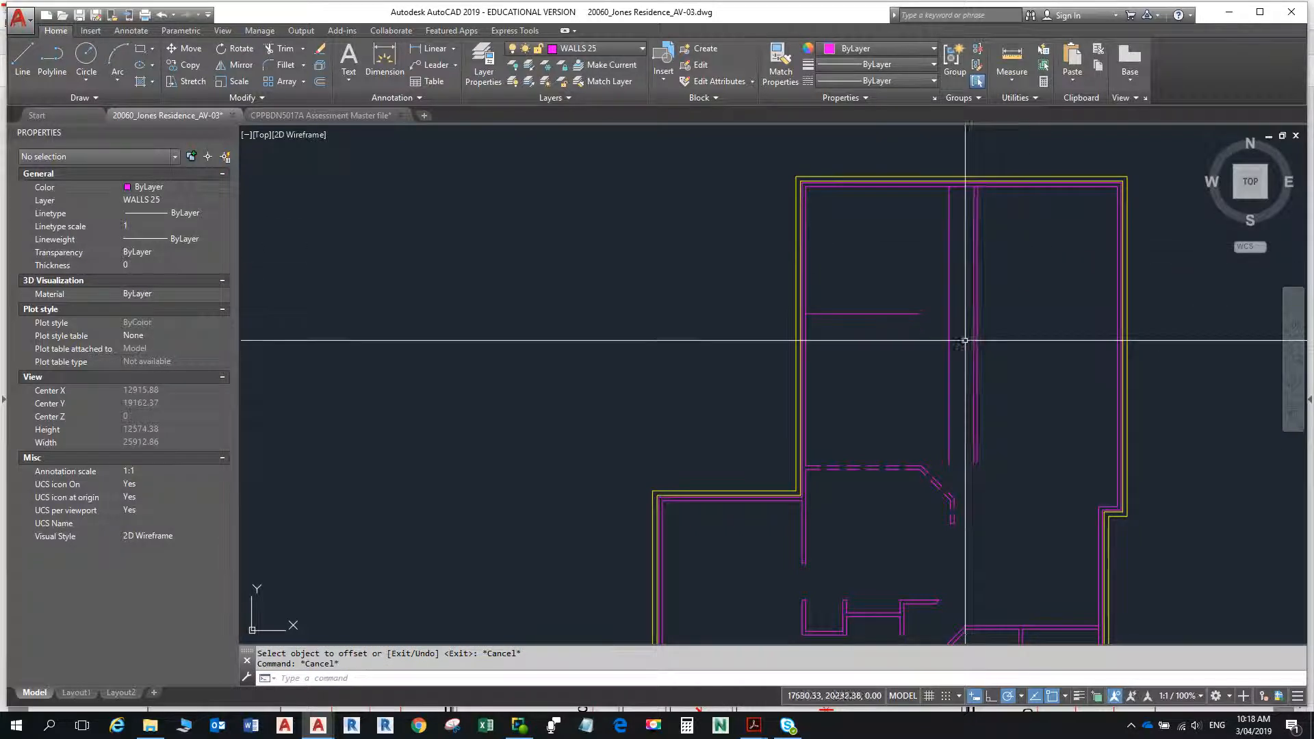
pyautogui.write('f')
pyautogui.press('Return')
pyautogui.click(915, 316)
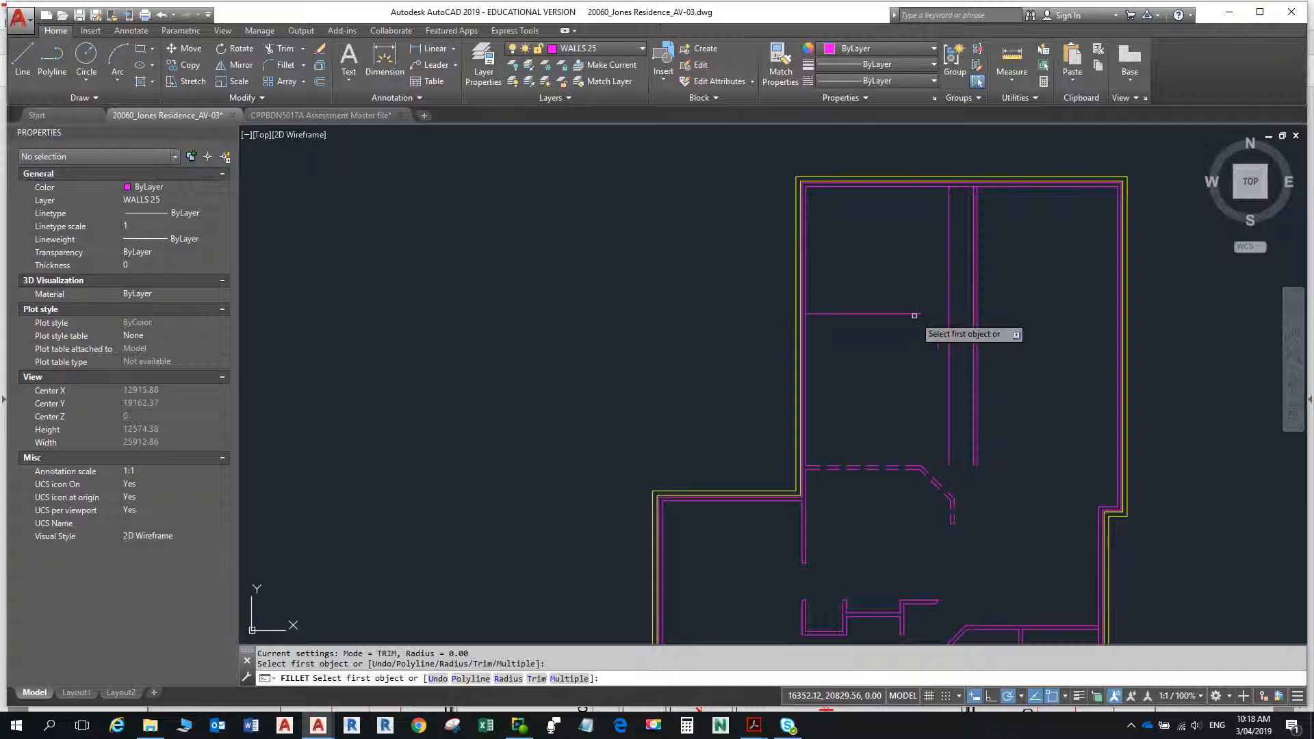
pyautogui.click(949, 337)
pyautogui.press('Escape')
pyautogui.press('Escape')
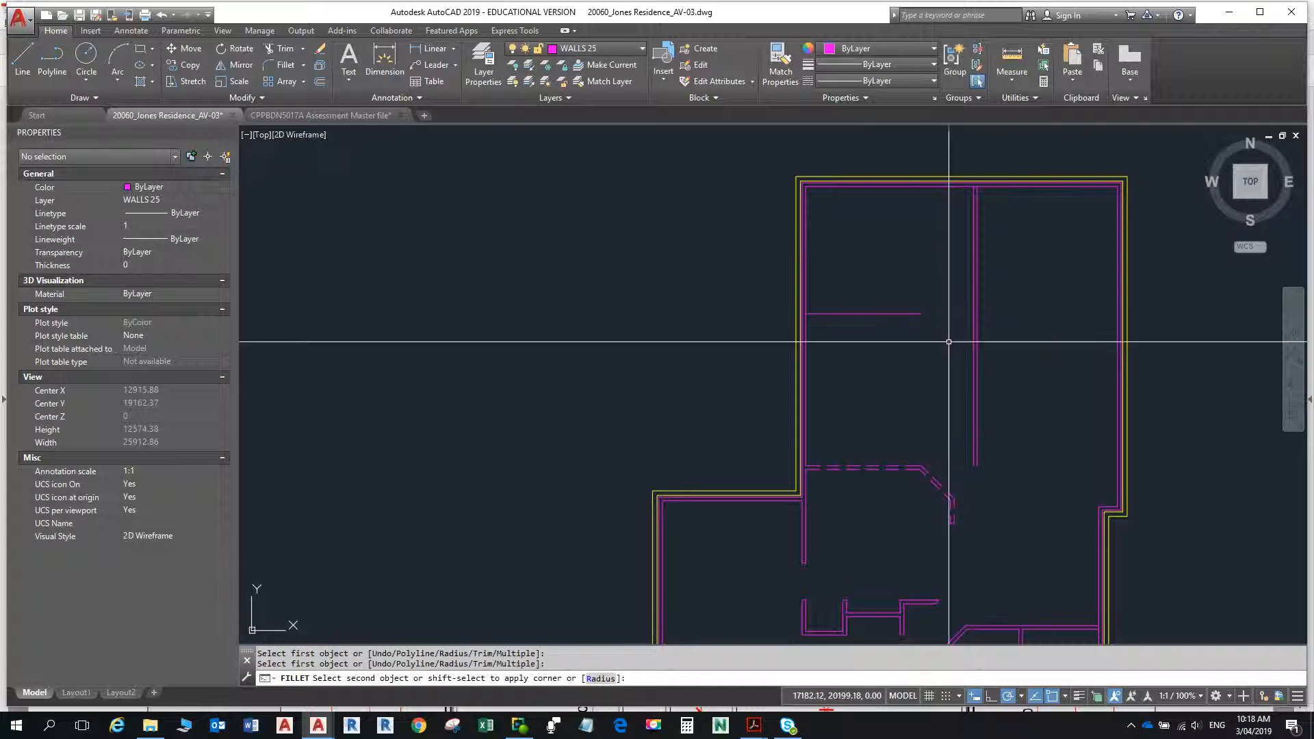
pyautogui.press('space')
pyautogui.write('c')
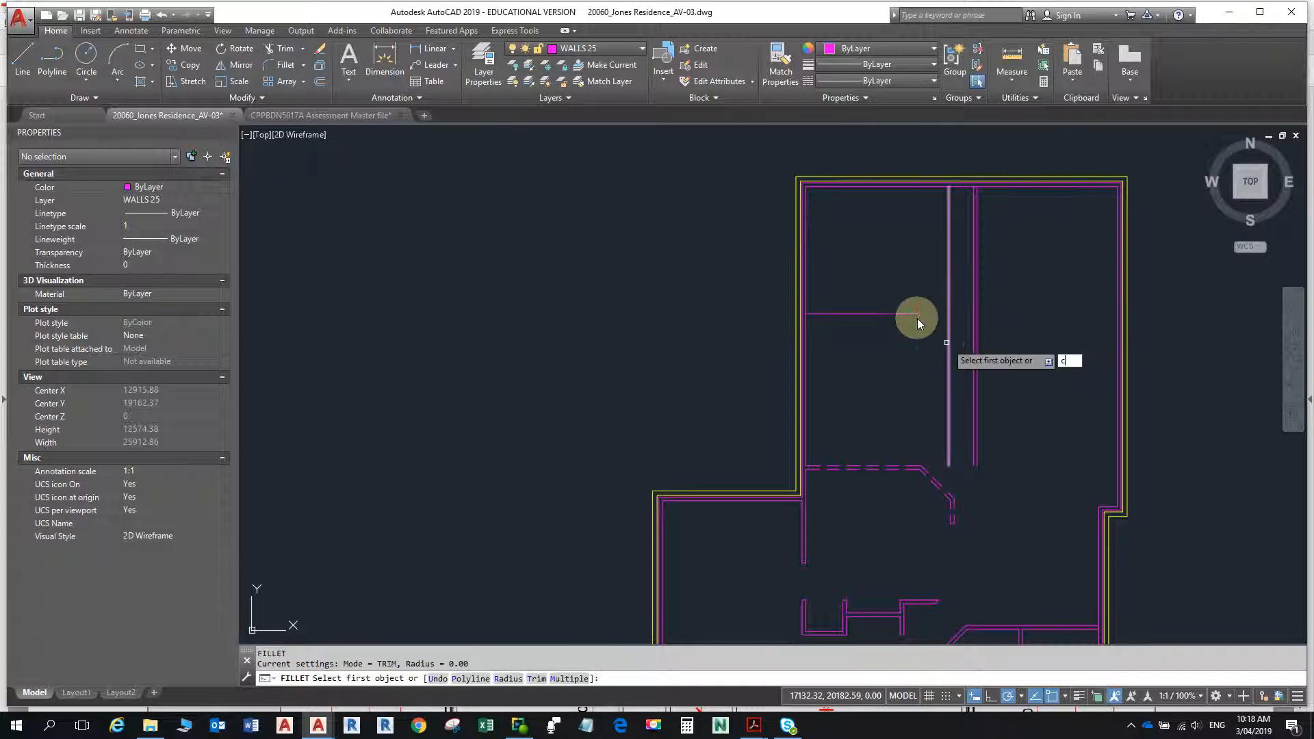
pyautogui.press('Escape')
# - Fillet the short horizontal wall line with the vertical line at its open end, with radius 0, to form a square corner
pyautogui.write('f')
pyautogui.press('Return')
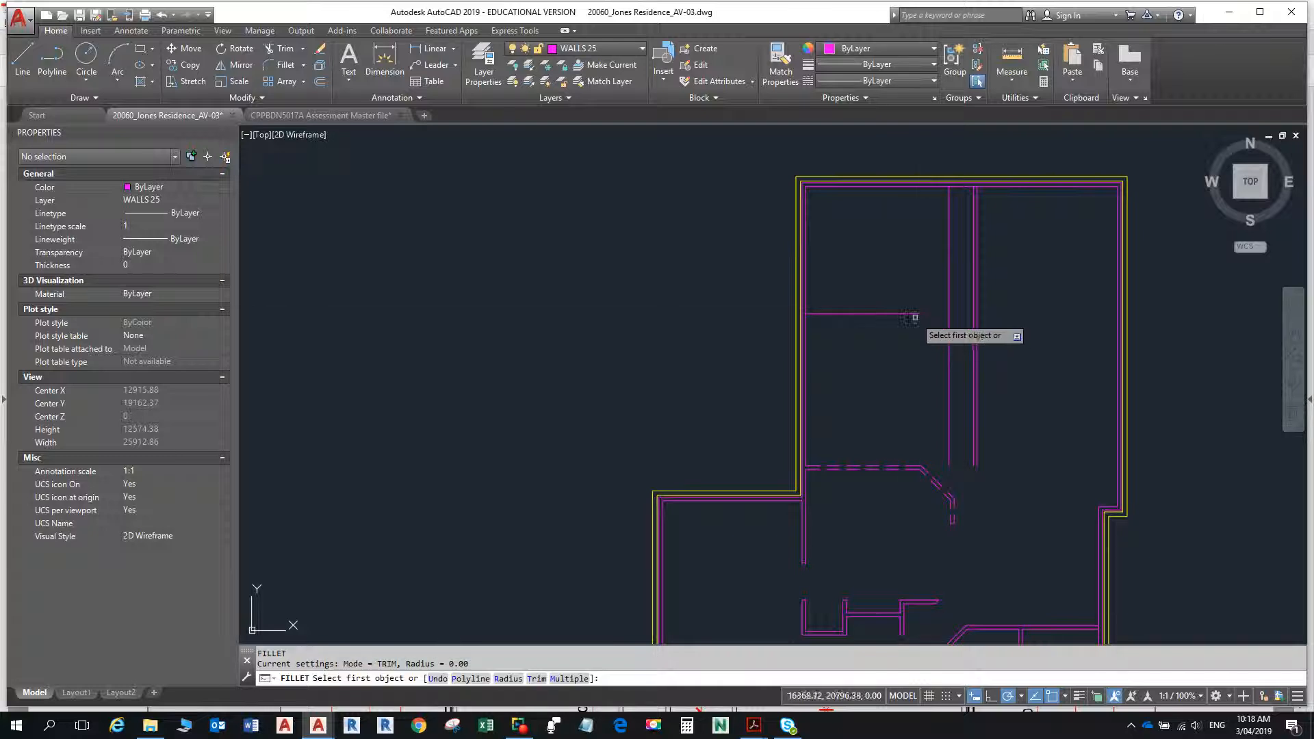
pyautogui.click(918, 315)
pyautogui.click(948, 351)
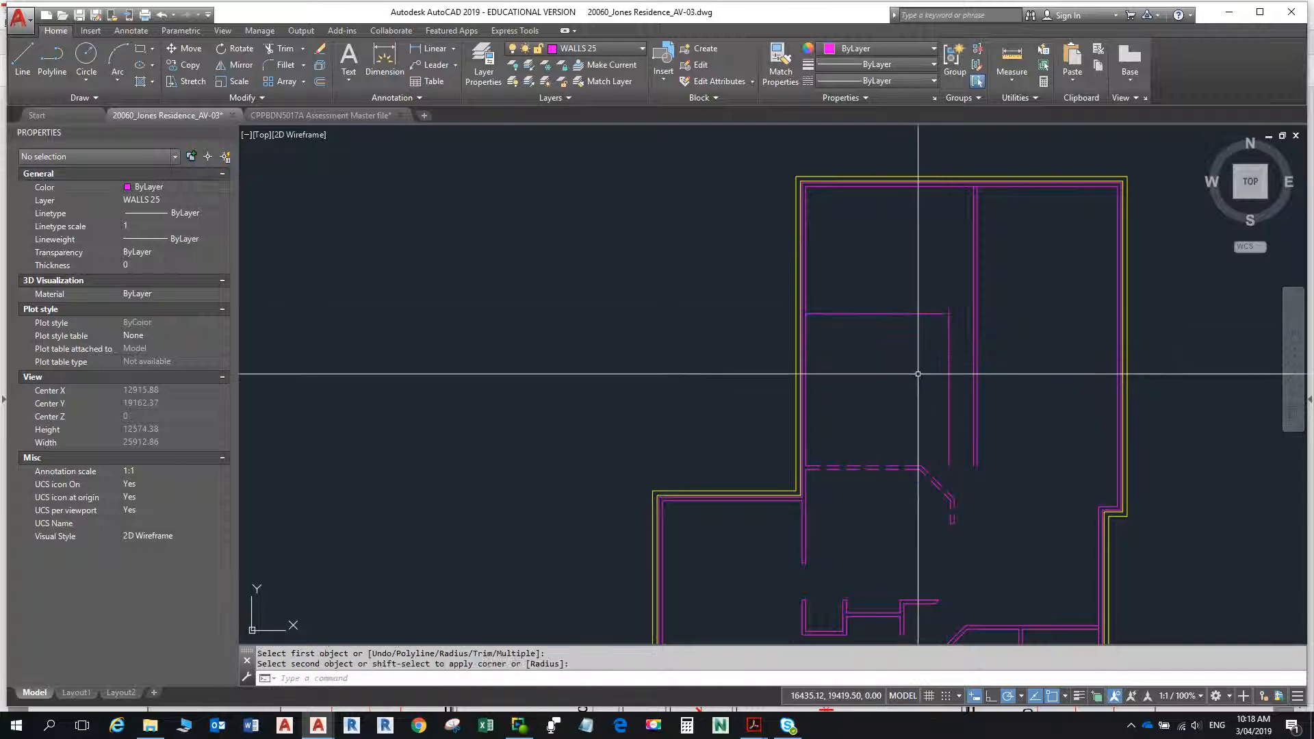
pyautogui.press('Escape')
pyautogui.press('Escape')
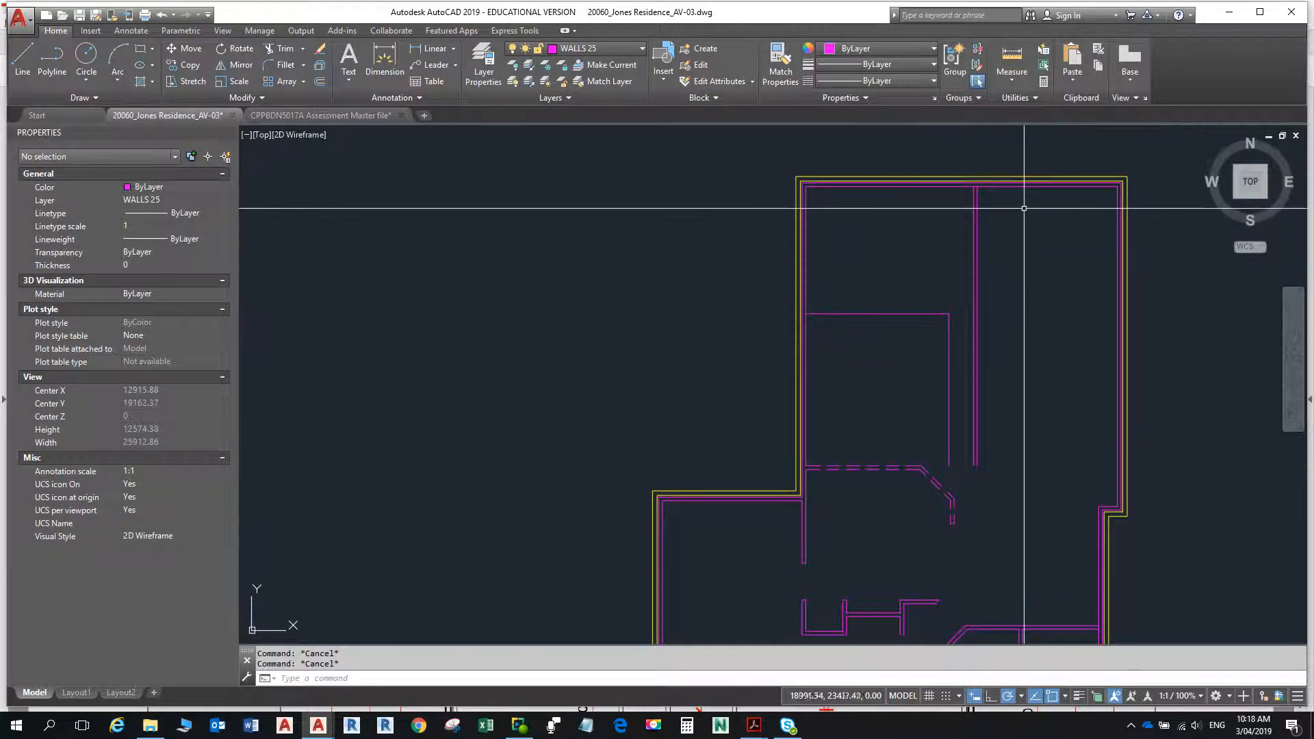
# - Check the upper rooms' dimensions in the floor plan PDF, and offset the top wall's inner line 2290 downward in AutoCAD
pyautogui.hotkey('alt', 'Tab')
pyautogui.hotkey('alt', 'Tab')
pyautogui.hotkey('alt', 'Tab')
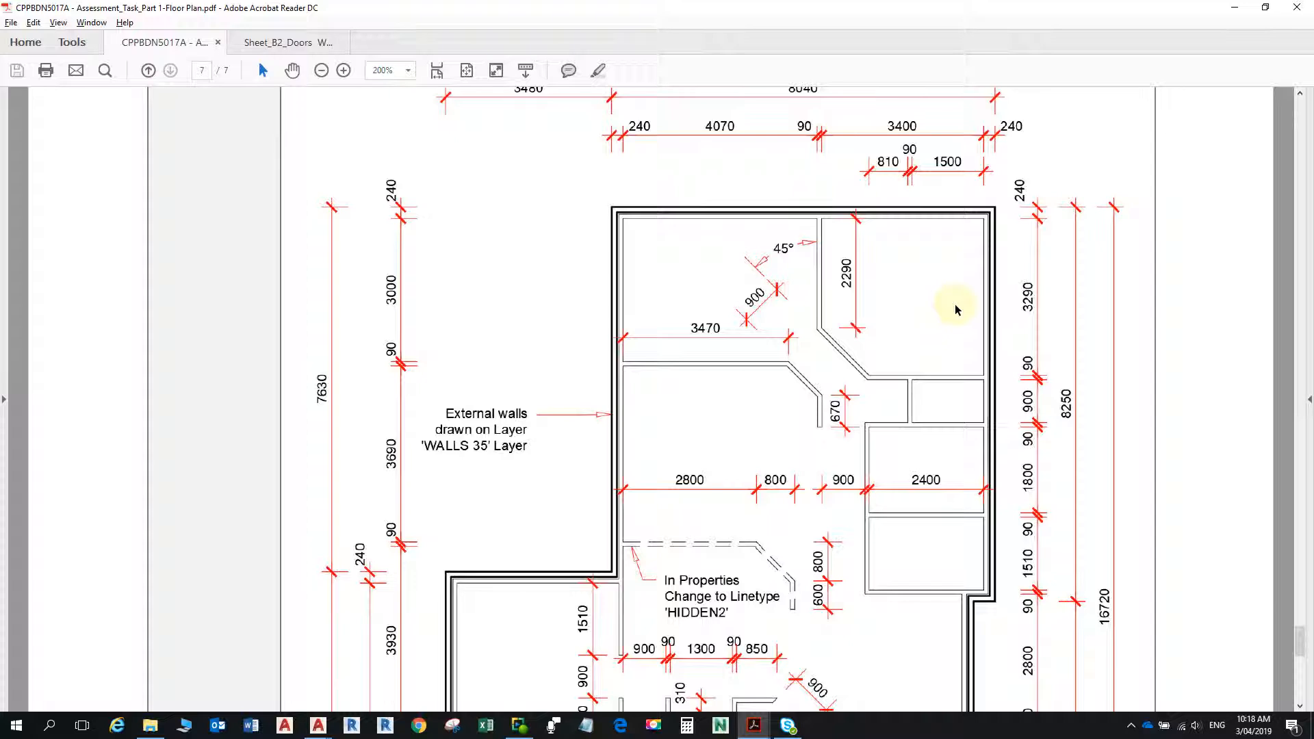
pyautogui.hotkey('alt', 'Tab')
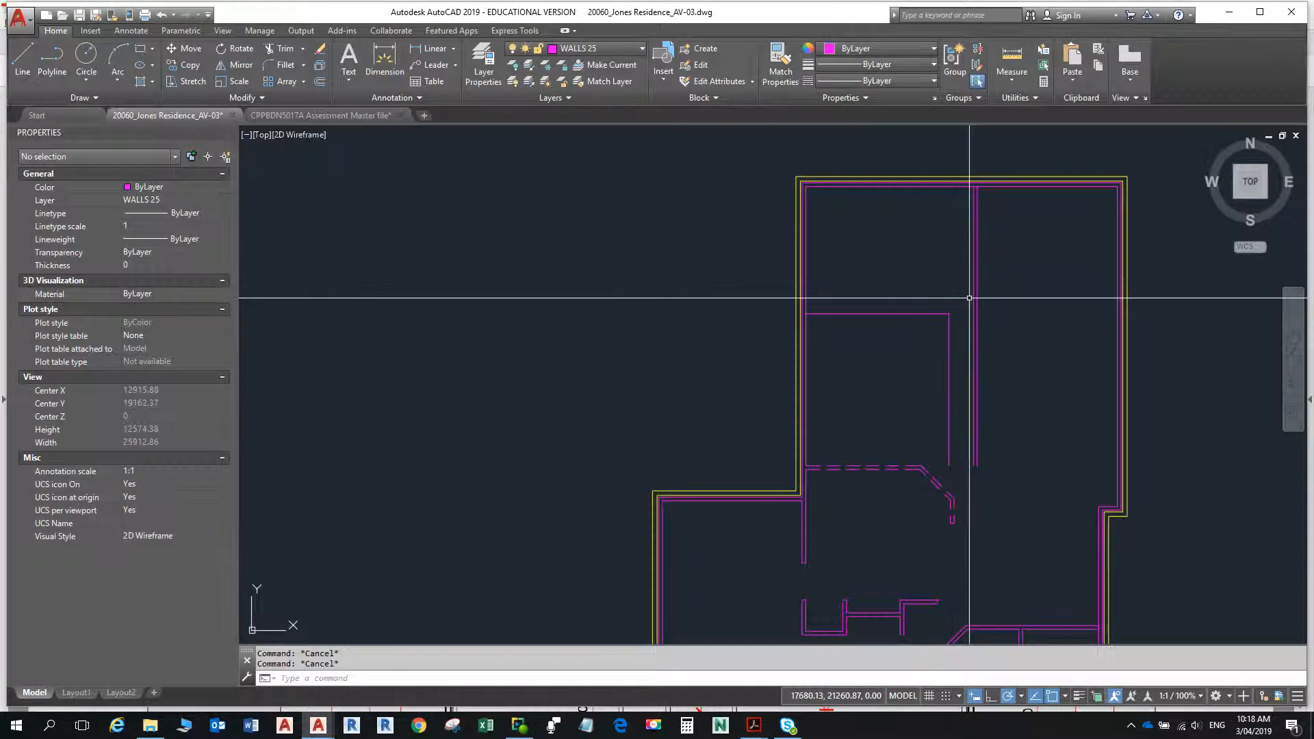
pyautogui.write('o')
pyautogui.press('Return')
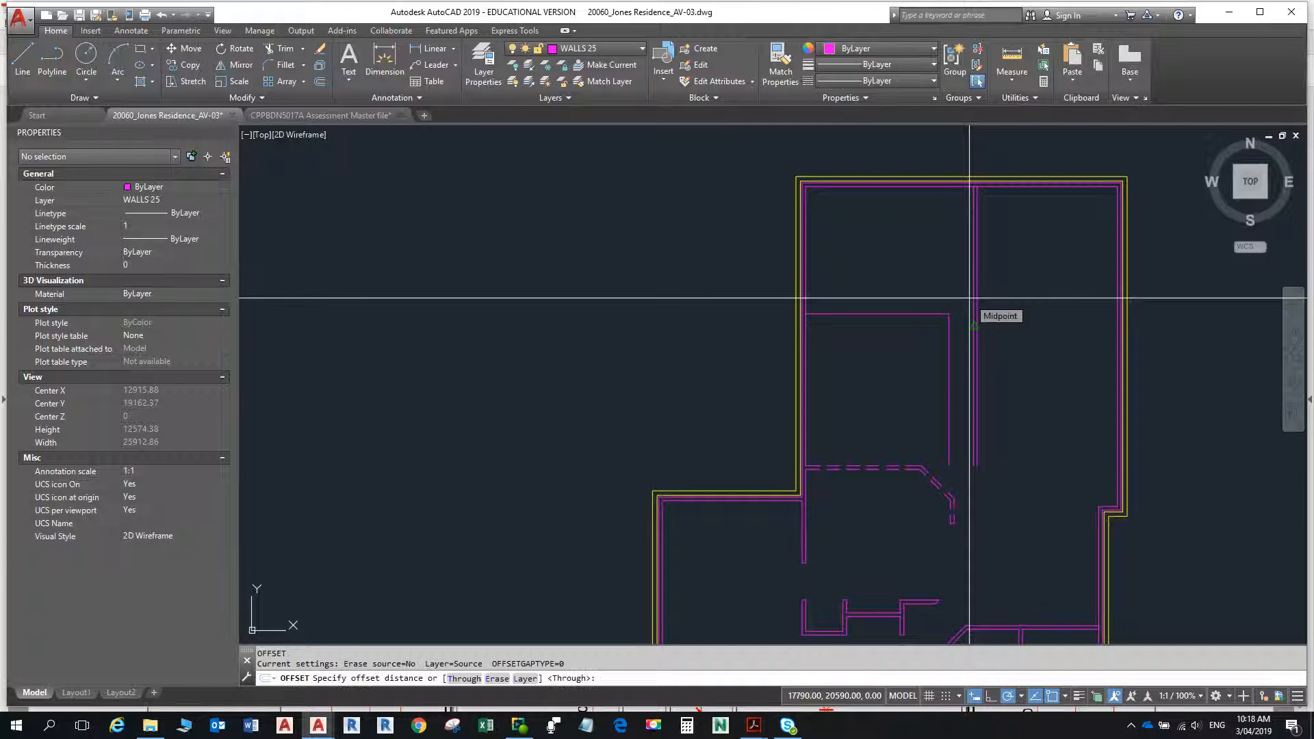
pyautogui.write('2290')
pyautogui.press('Return')
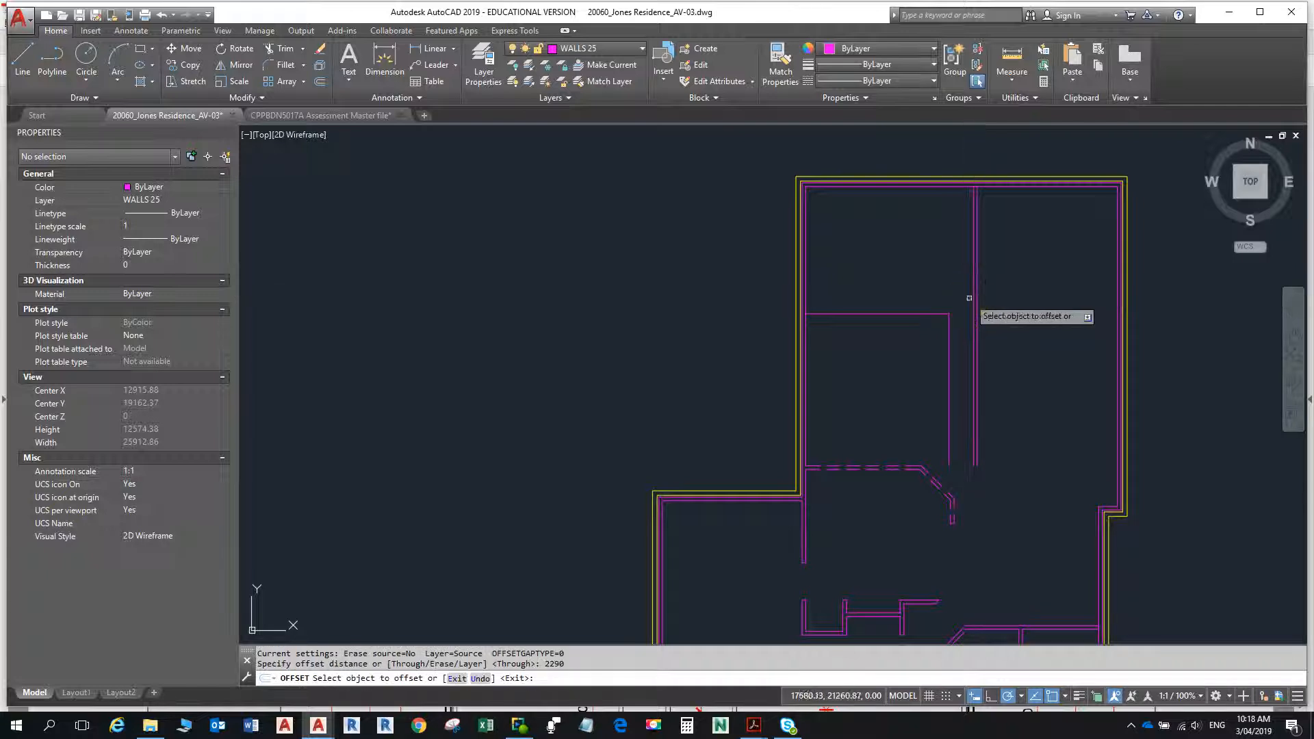
pyautogui.click(986, 185)
pyautogui.click(993, 241)
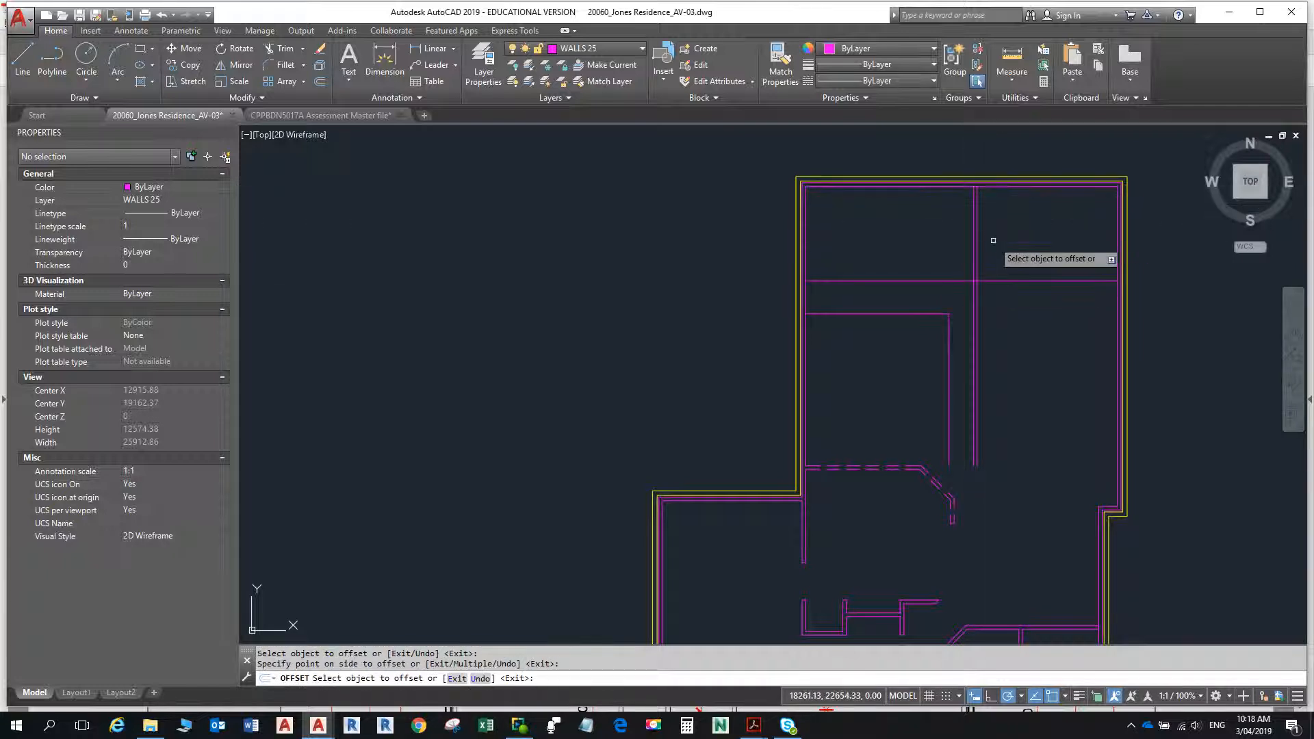
# - Offset the top wall's inner line 3290 downward, and offset the resulting line a further 90 downward
pyautogui.click(999, 186)
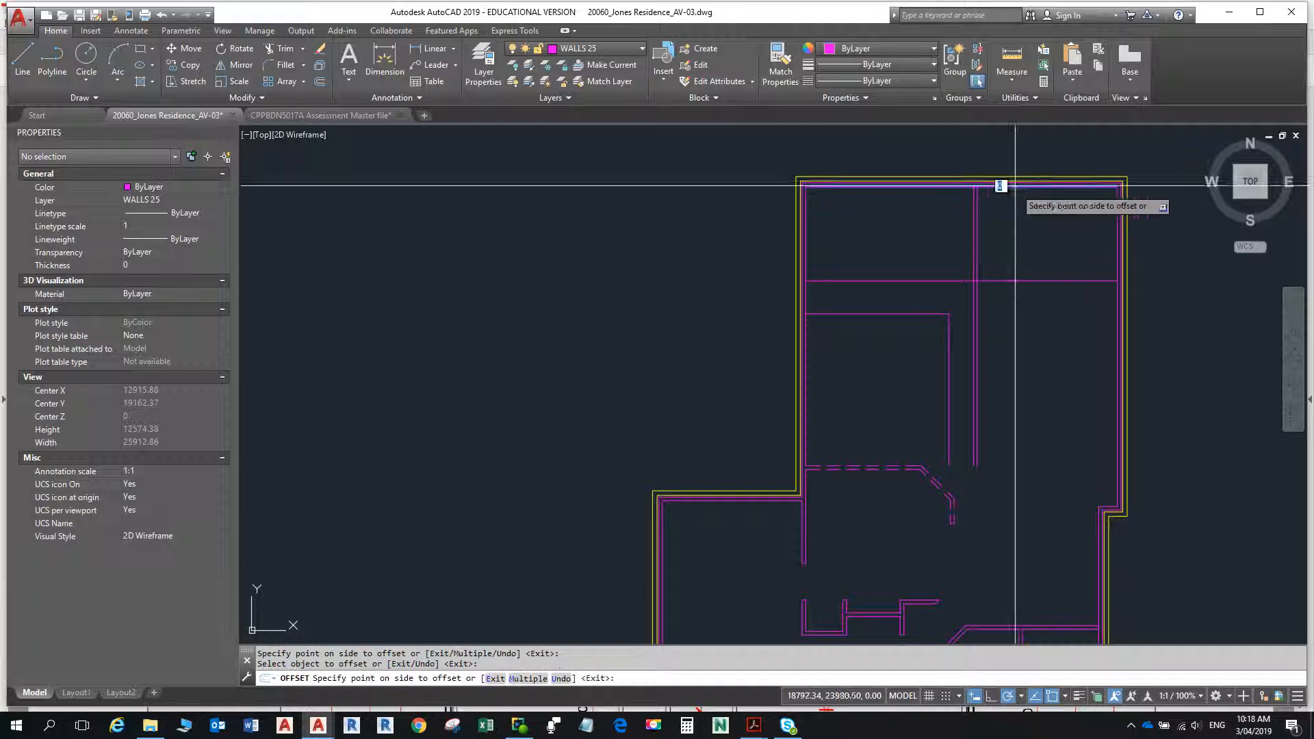
pyautogui.write('32')
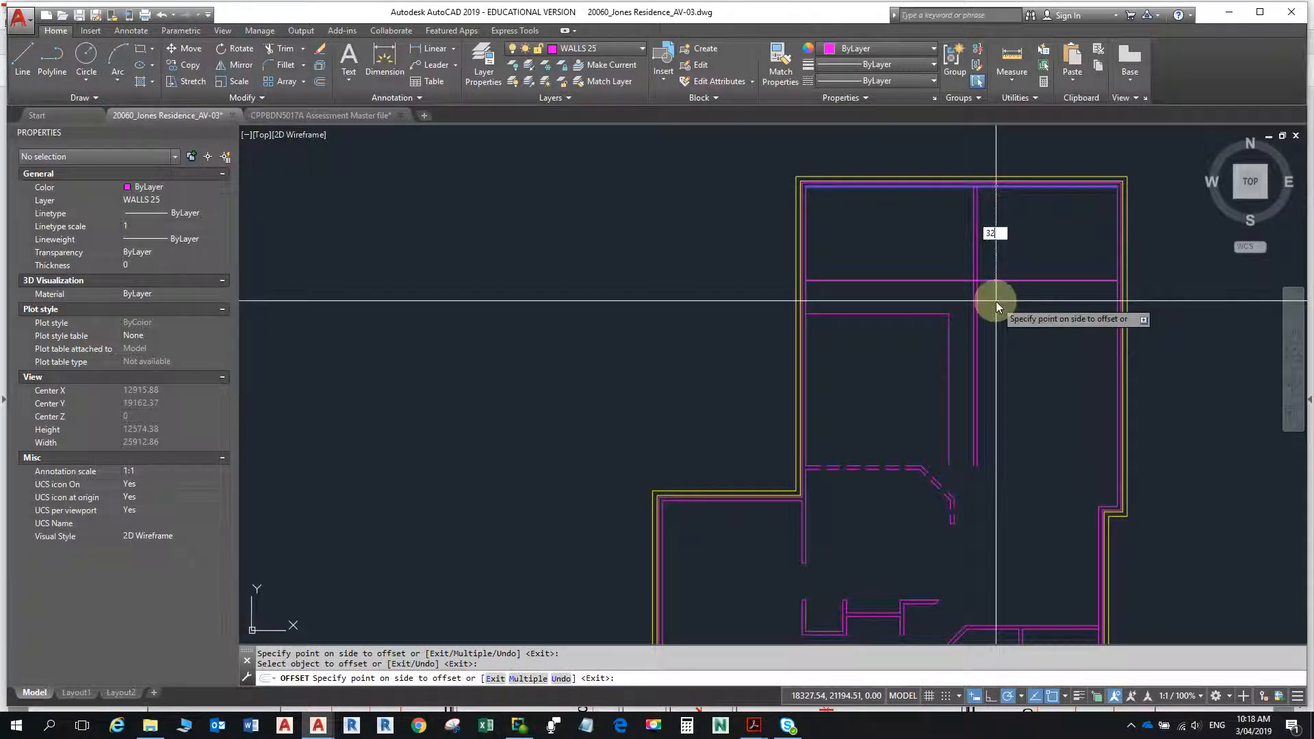
pyautogui.write('90')
pyautogui.press('Return')
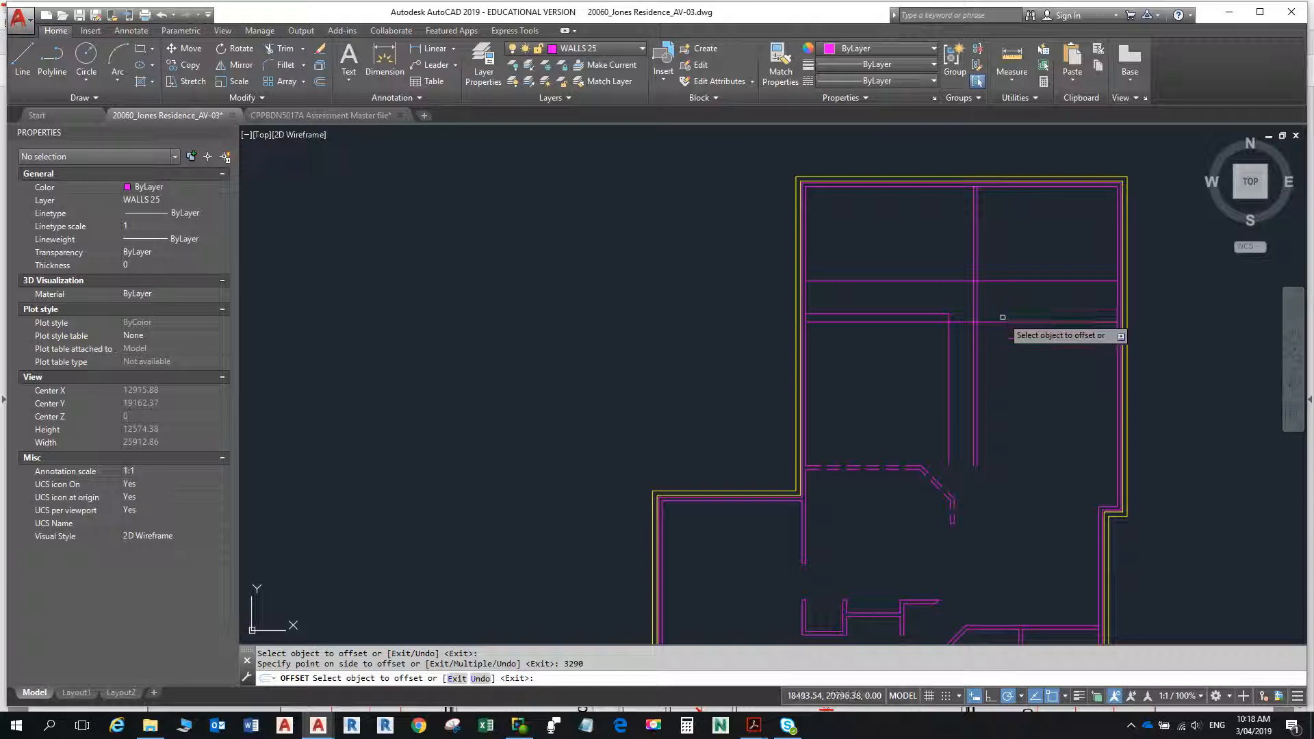
pyautogui.click(1001, 321)
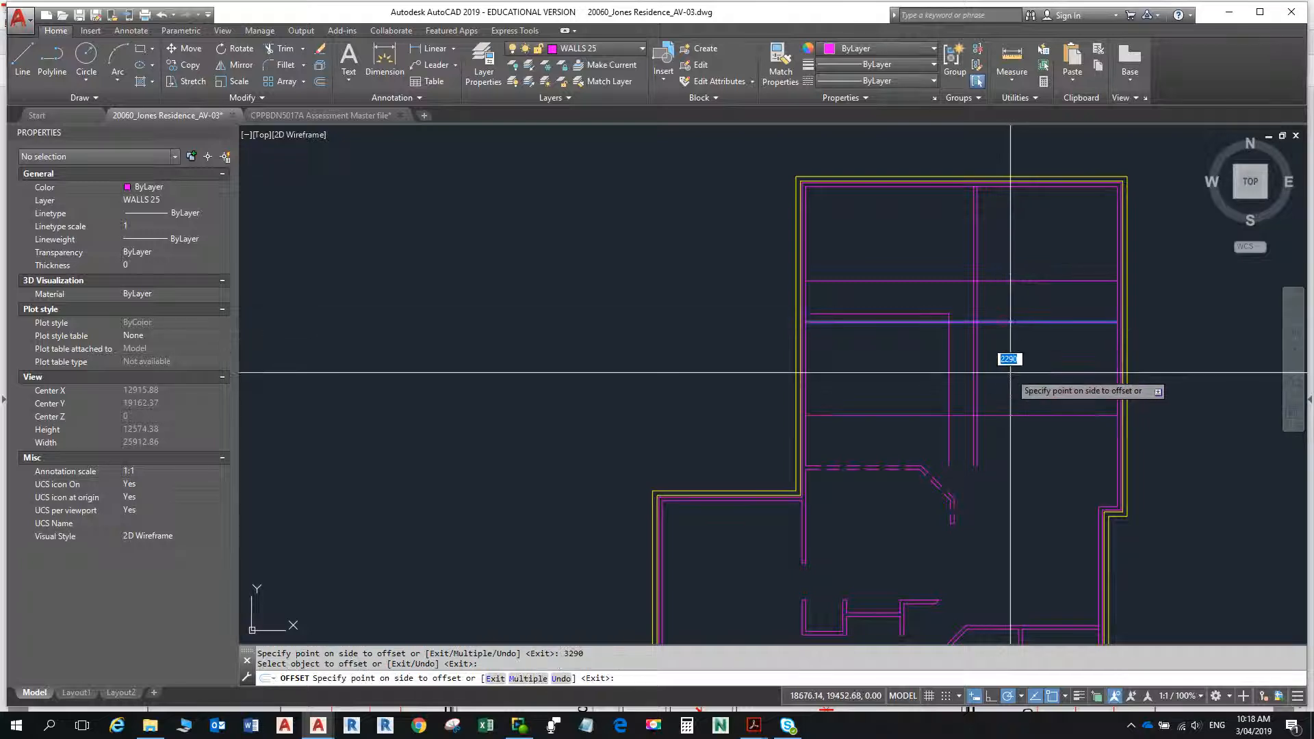
pyautogui.click(1011, 373)
# - Examine the angled wall below the 2290 wall in the floor plan PDF, and return to AutoCAD to compare the offset lines
pyautogui.hotkey('alt', 'Tab')
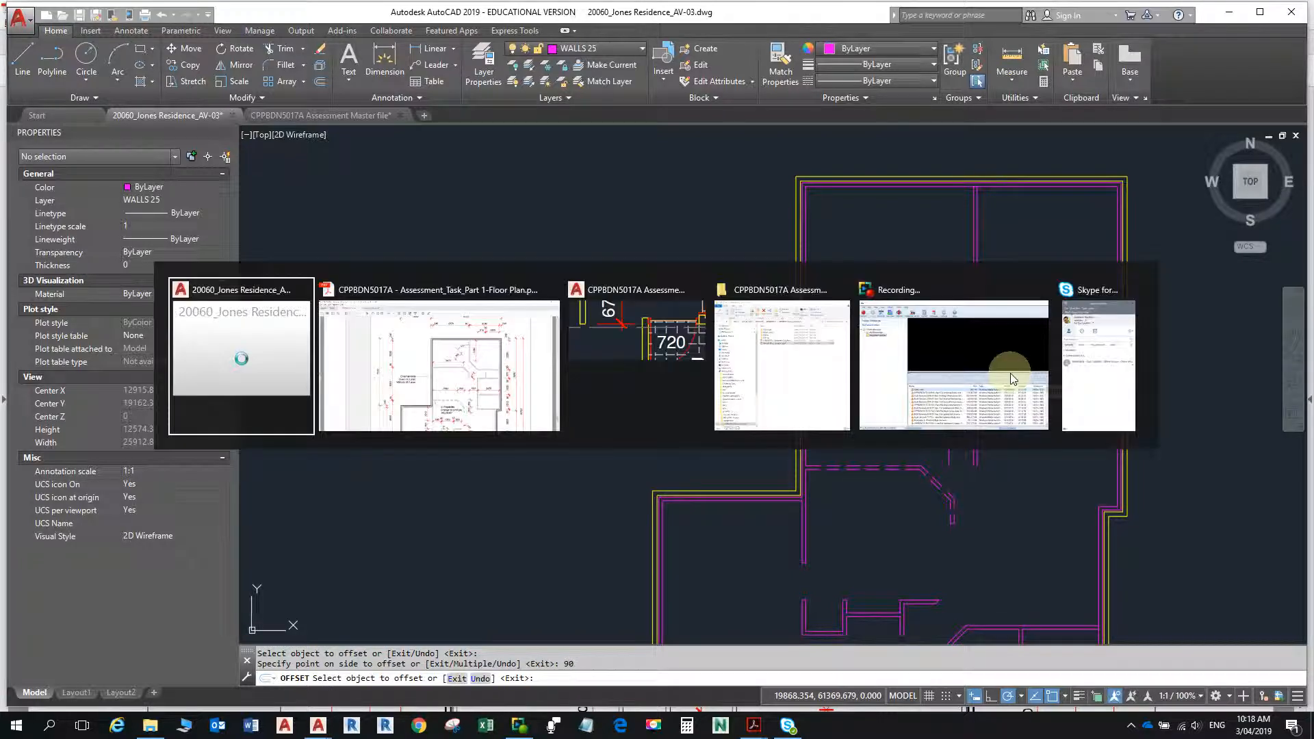
pyautogui.hotkey('alt', 'Tab')
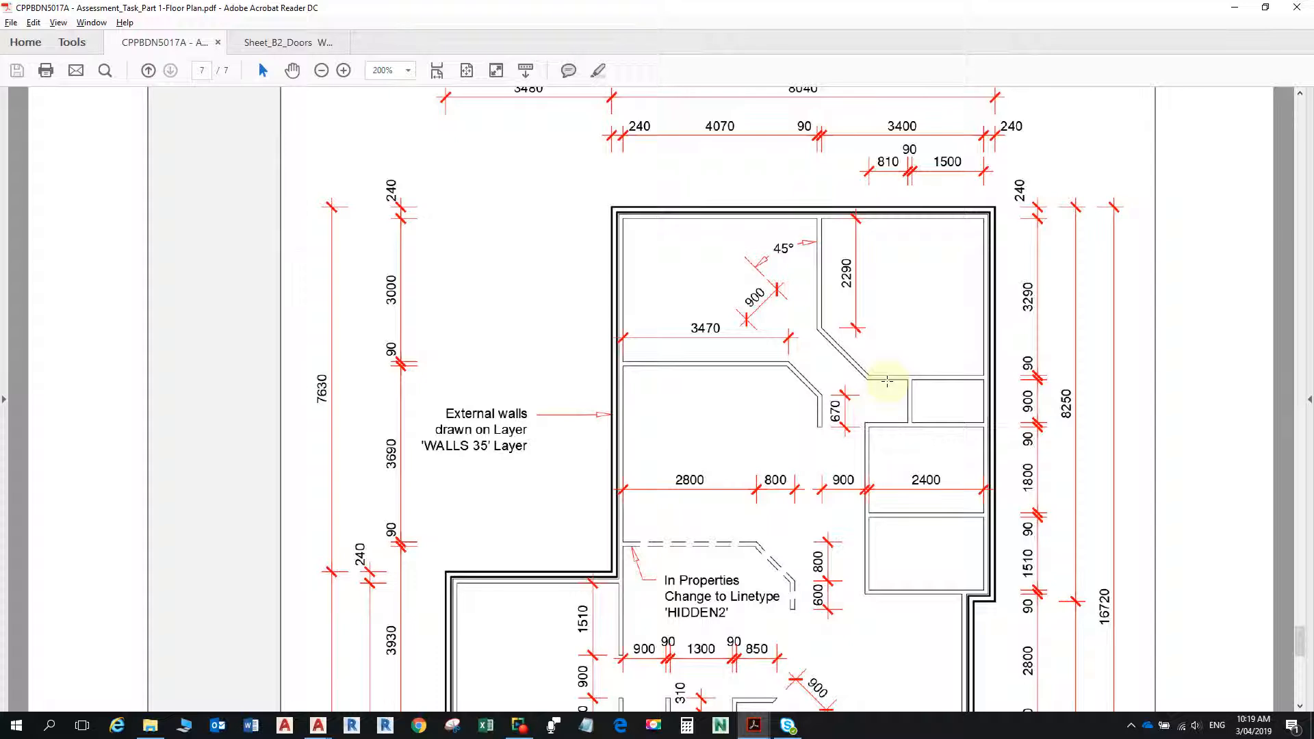
pyautogui.hotkey('alt', 'Tab')
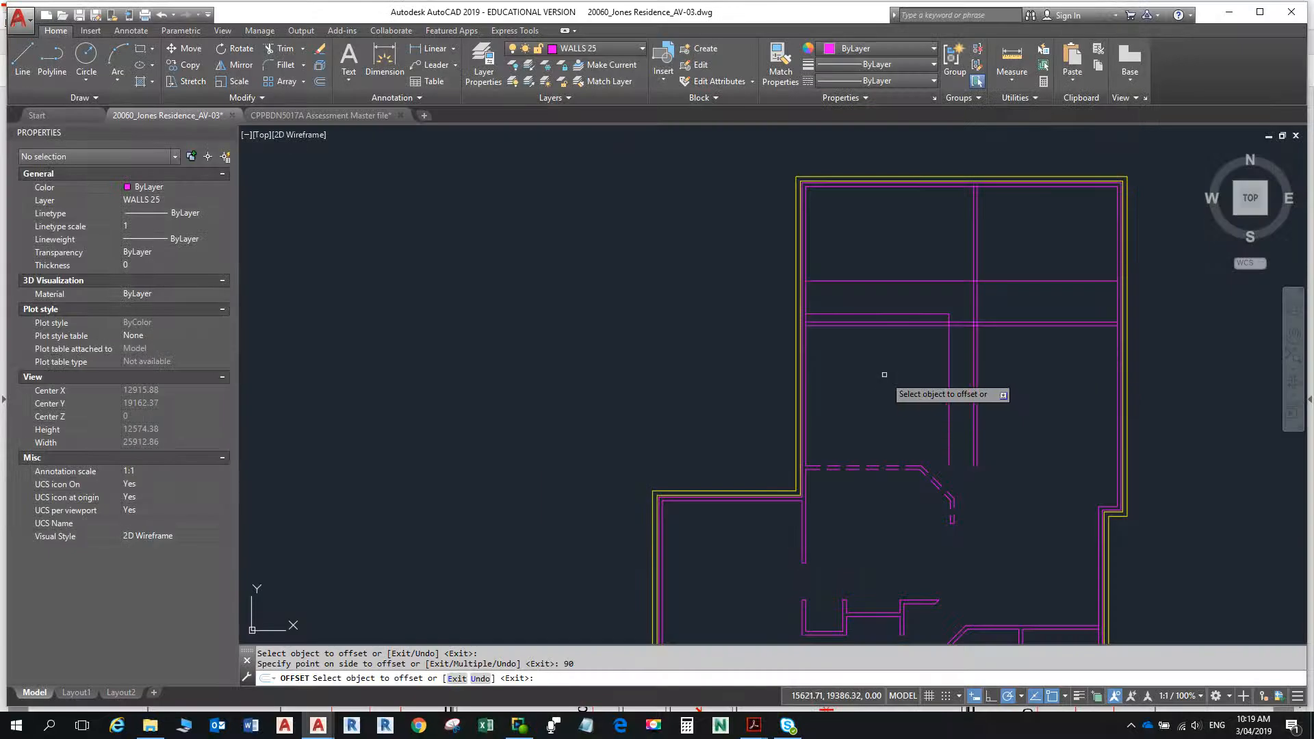
pyautogui.scroll(4, 975, 291)
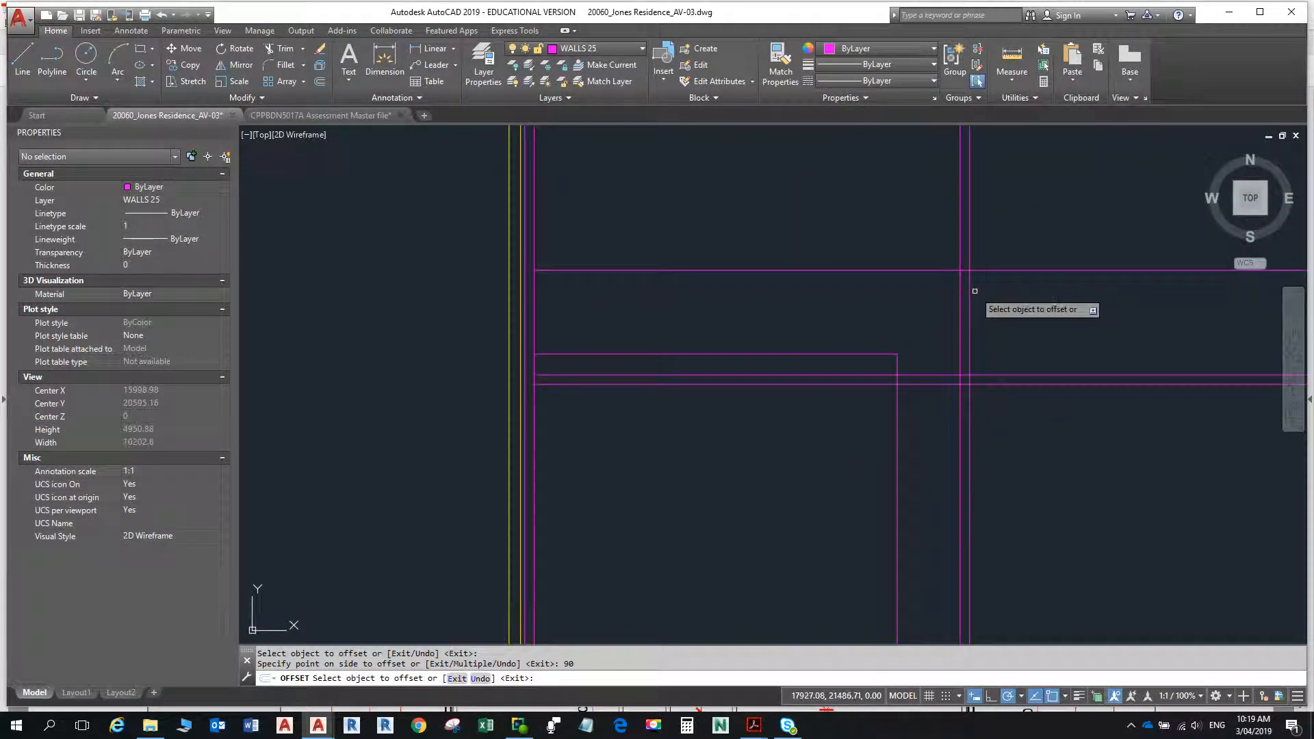
pyautogui.scroll(-4, 1068, 372)
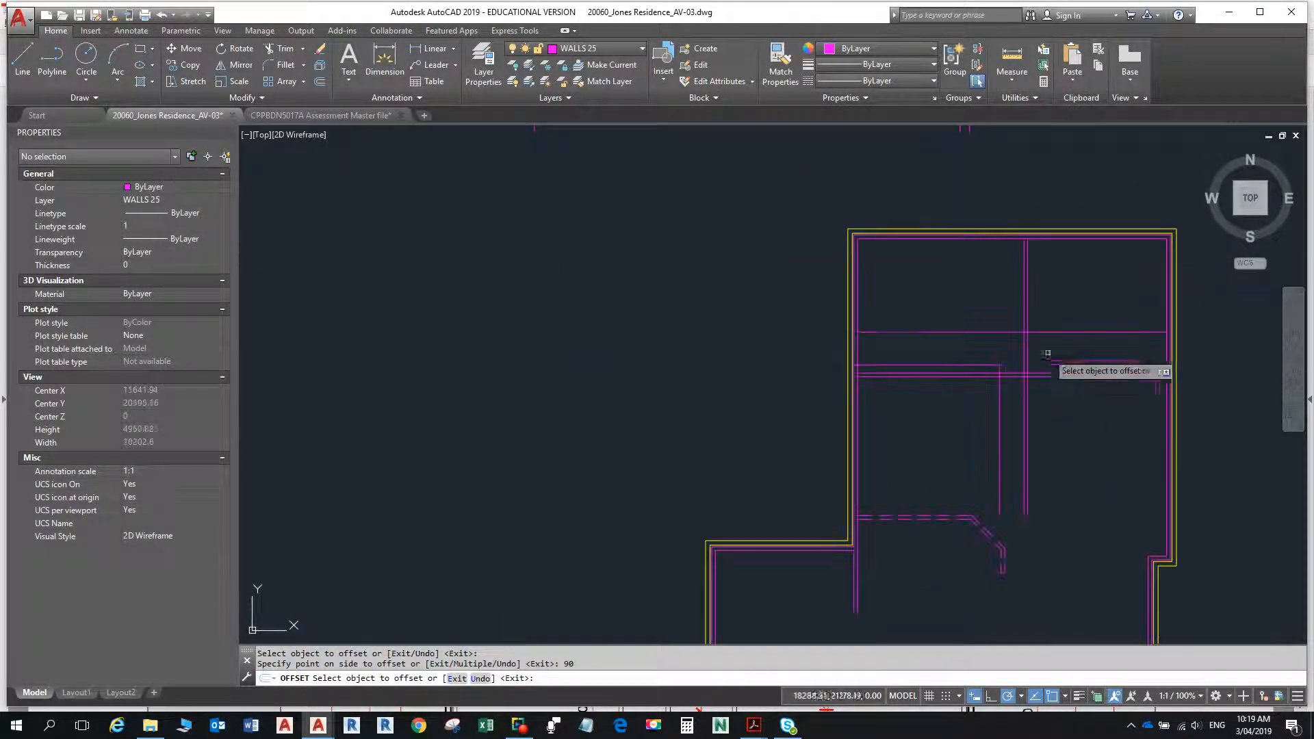
pyautogui.moveTo(1046, 354); pyautogui.dragTo(886, 363, button='middle')
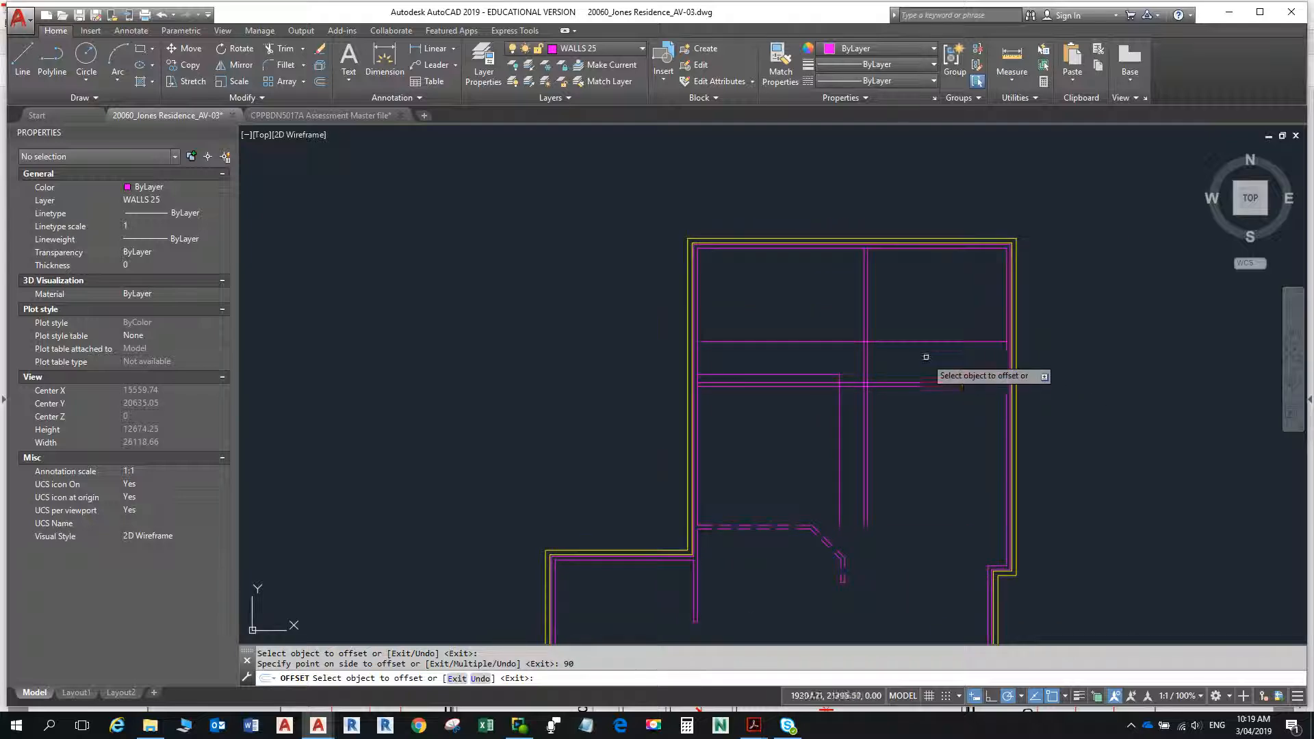
pyautogui.press('Escape')
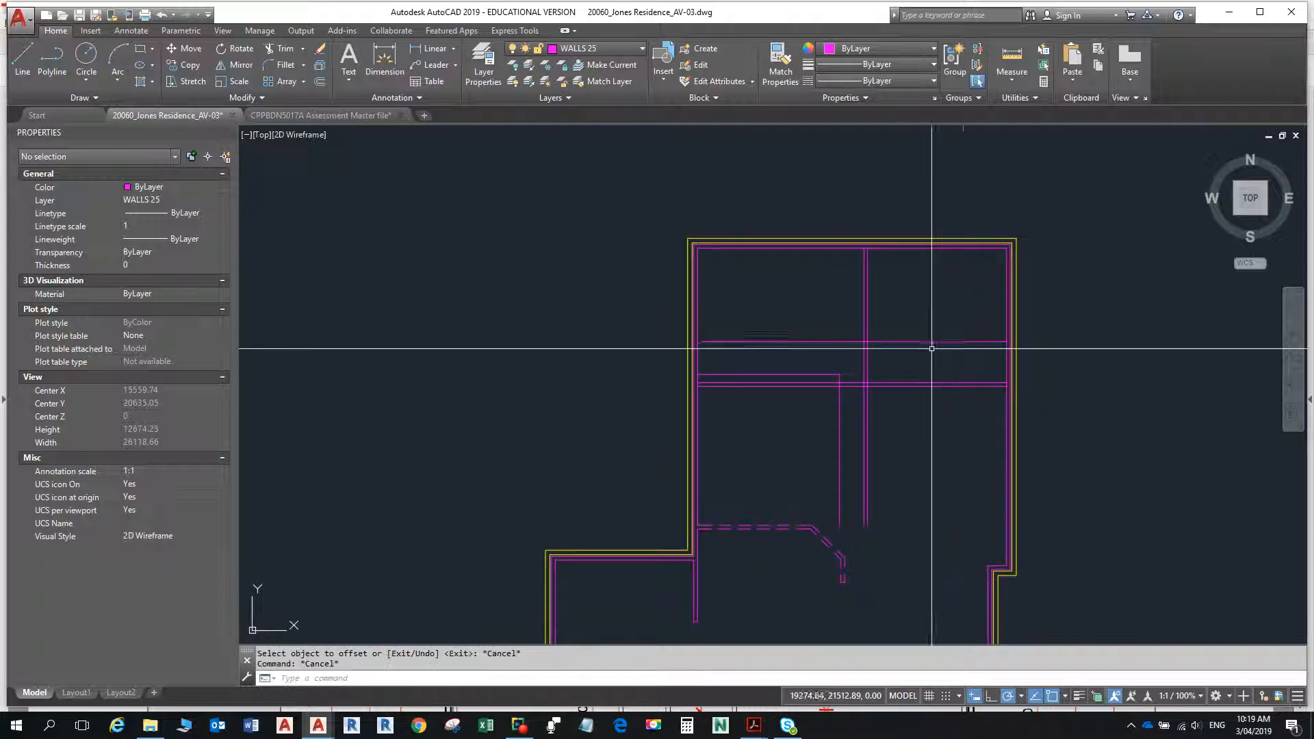
# - Measure the vertical distance between the 2290 and 3290 offset lines at the dividing wall, and compare it with the floor plan PDF
pyautogui.rightClick(992, 344)
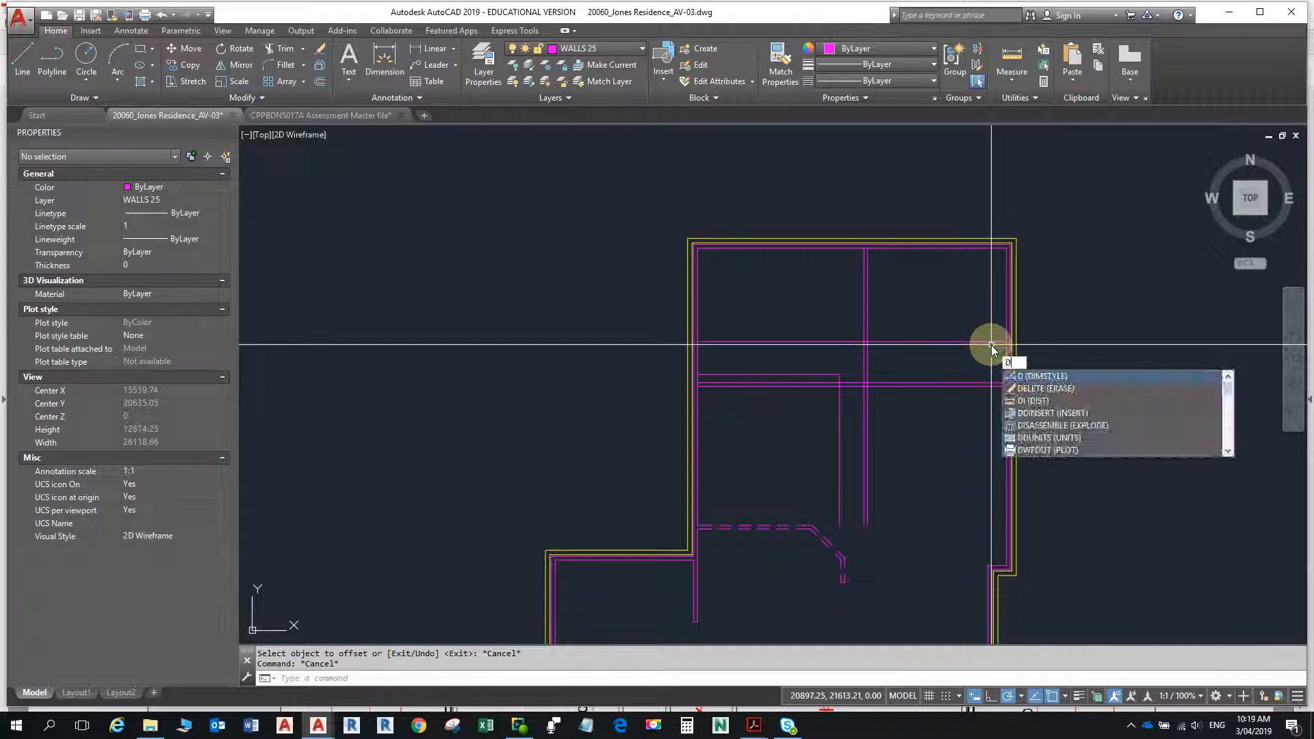
pyautogui.press('Escape')
pyautogui.click(1022, 70)
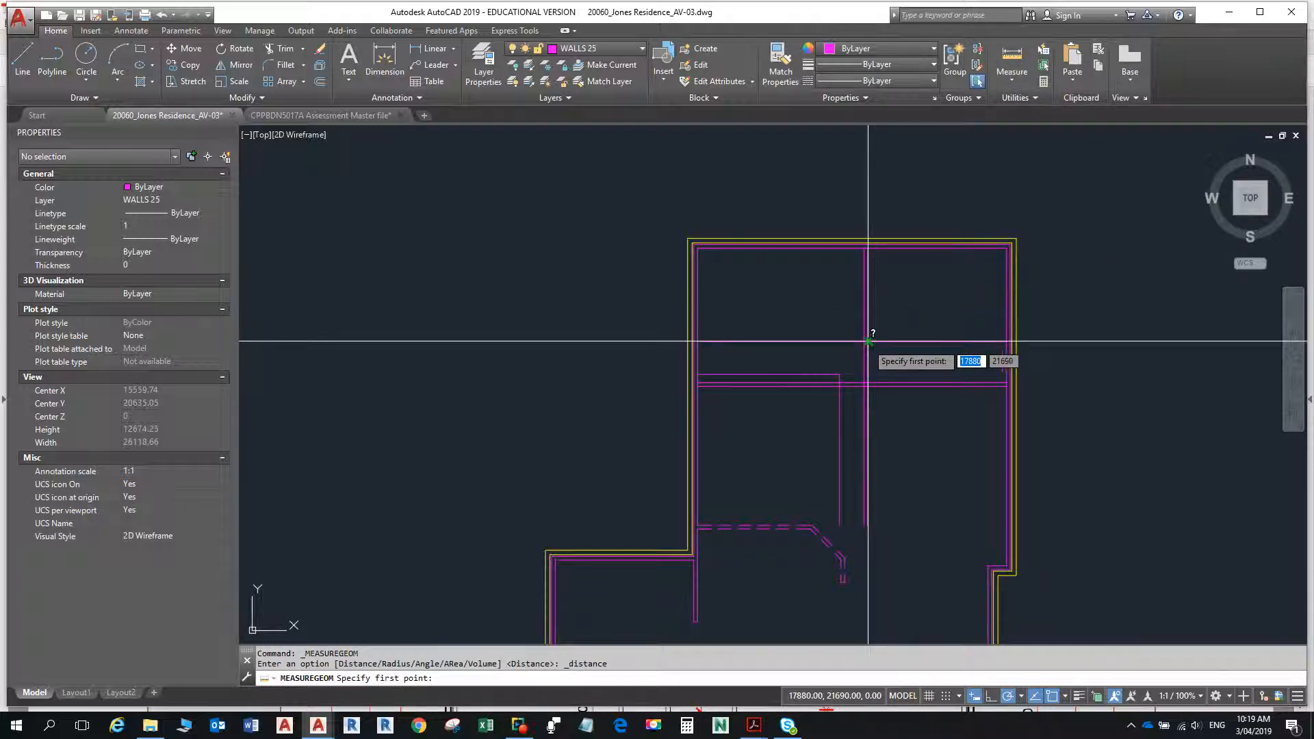
pyautogui.hotkey('alt', 'Tab')
pyautogui.hotkey('alt', 'Tab')
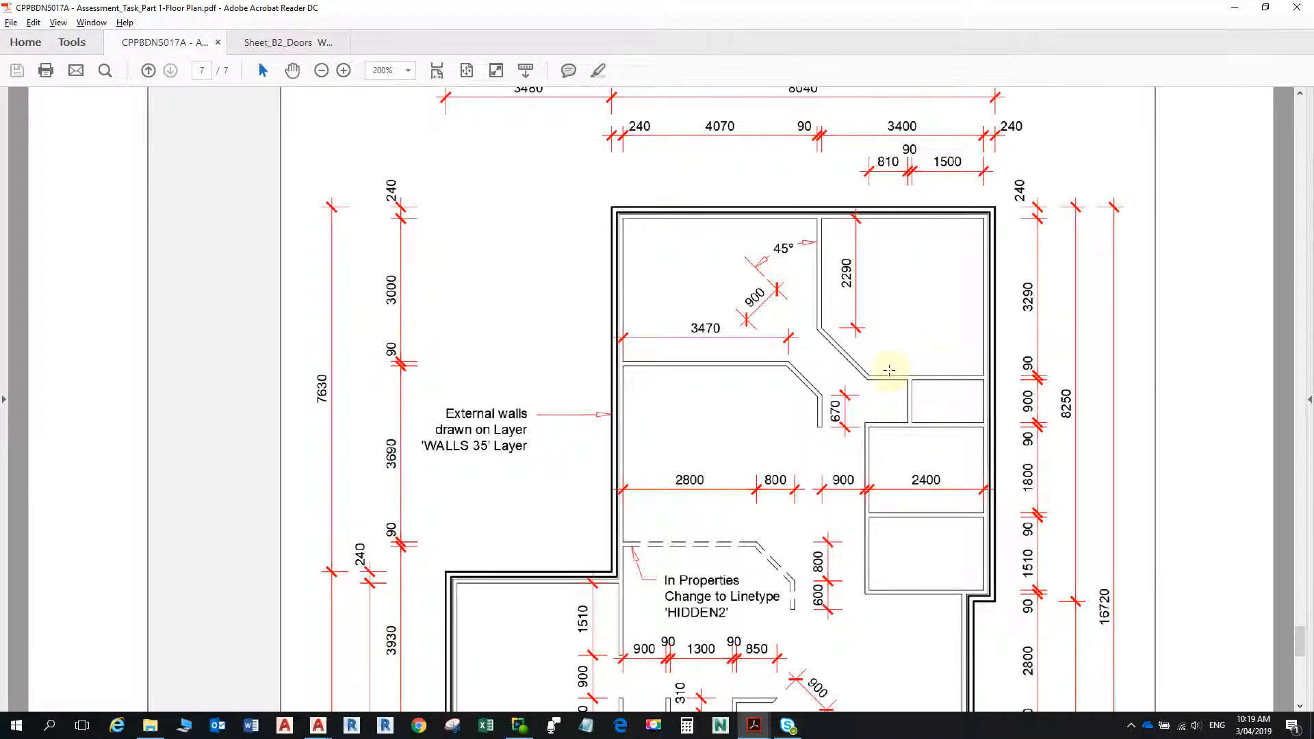
pyautogui.hotkey('alt', 'Tab')
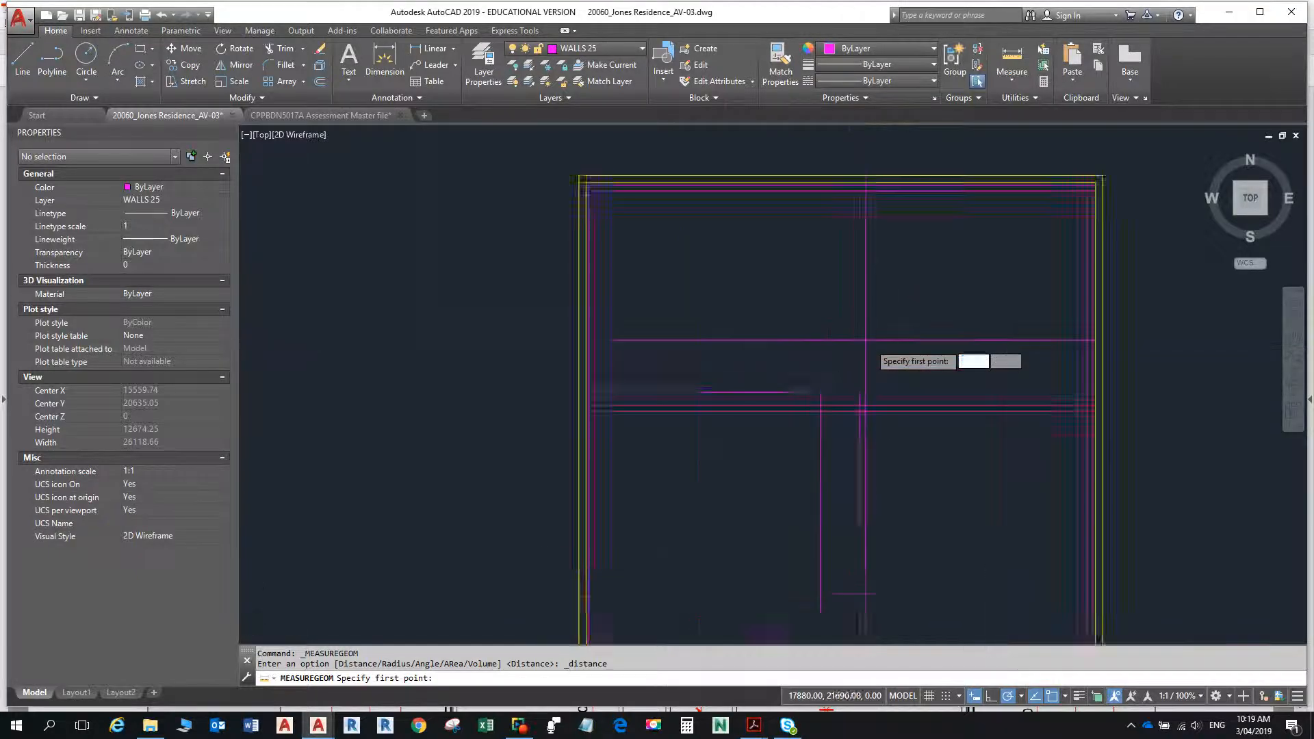
pyautogui.scroll(8, 866, 342)
pyautogui.click(850, 328)
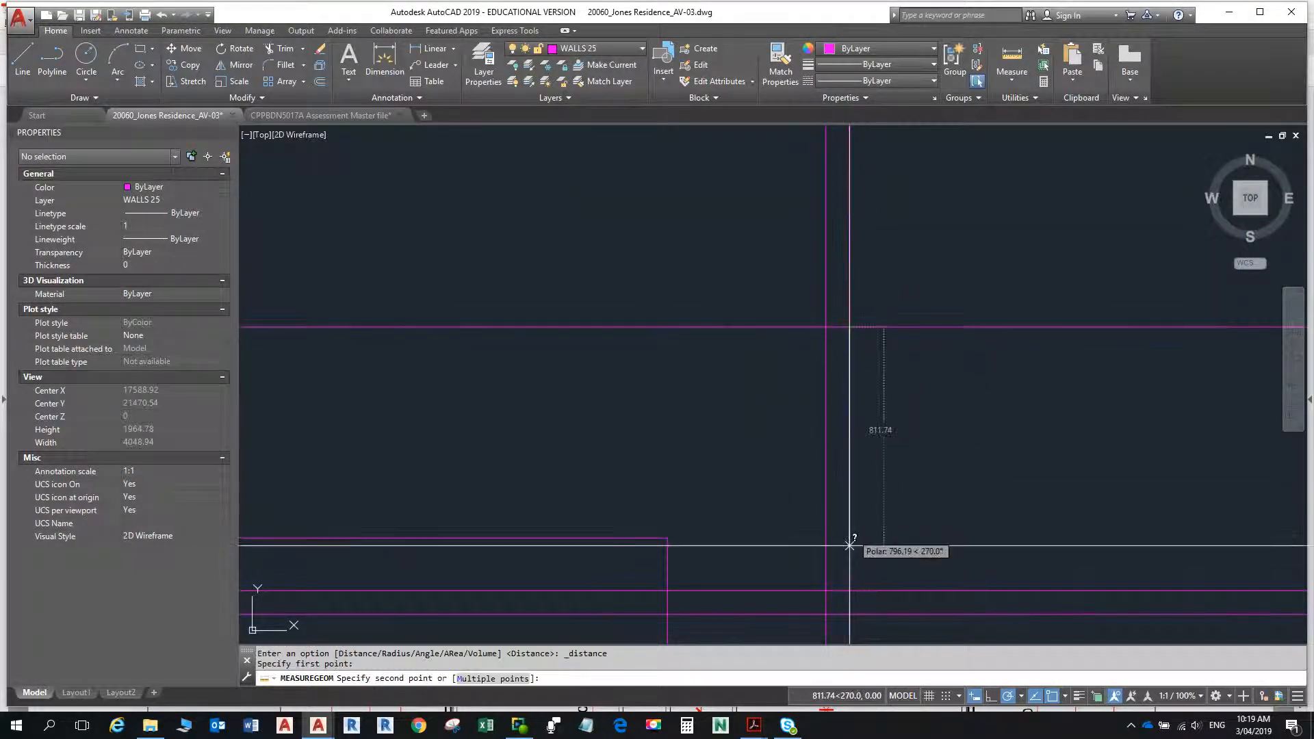
pyautogui.click(850, 591)
pyautogui.press('Escape')
pyautogui.press('Escape')
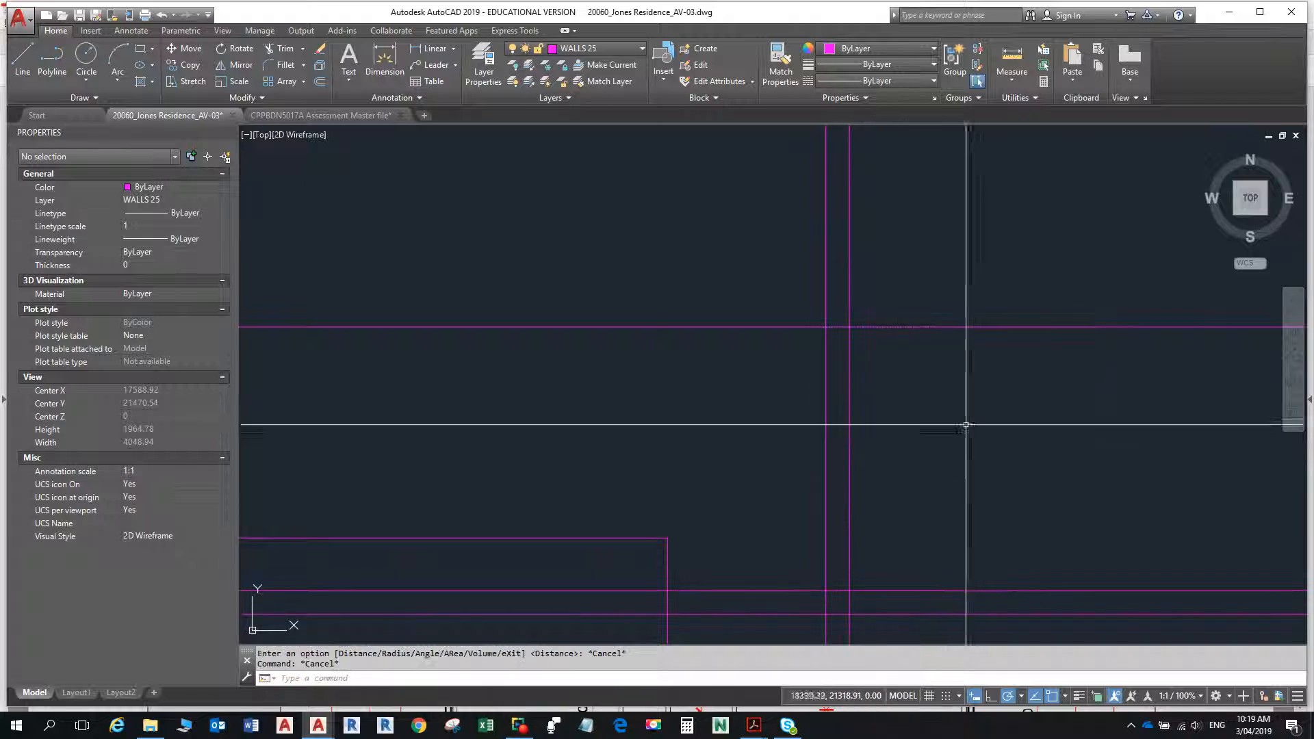
pyautogui.hotkey('alt', 'Tab')
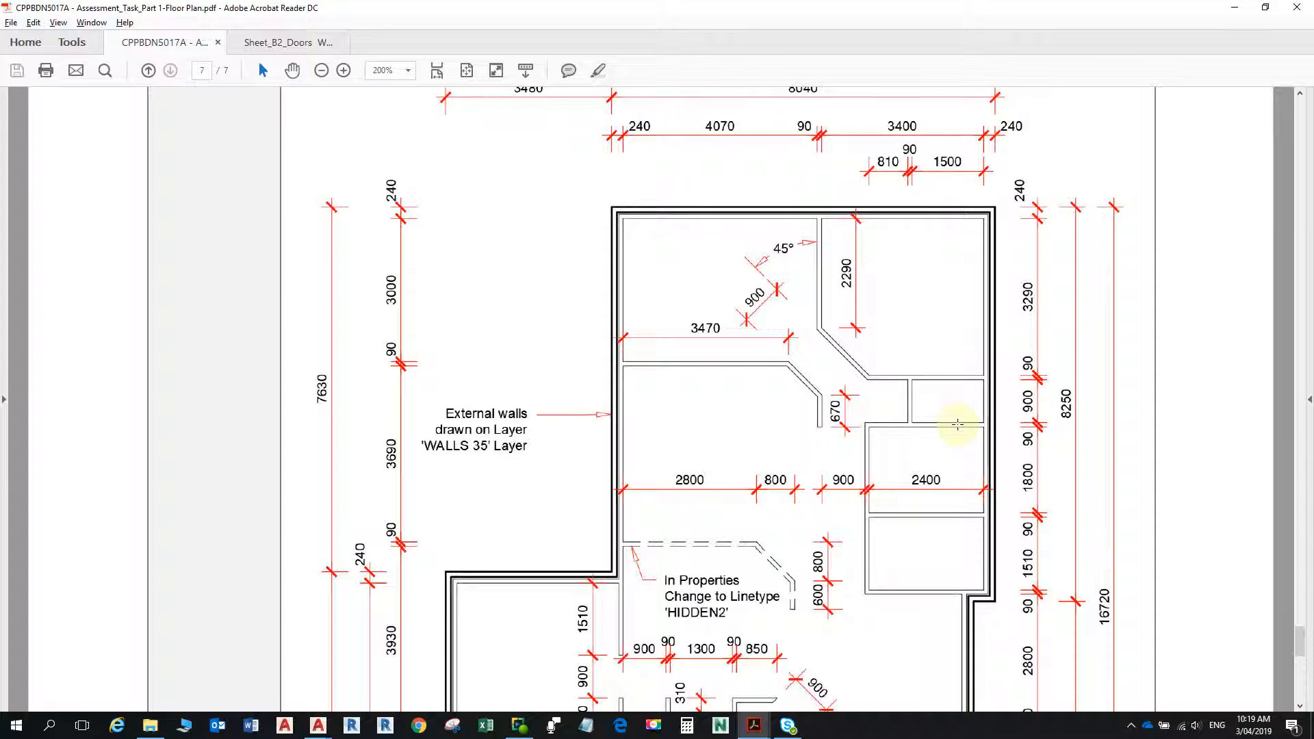
pyautogui.hotkey('alt', 'Tab')
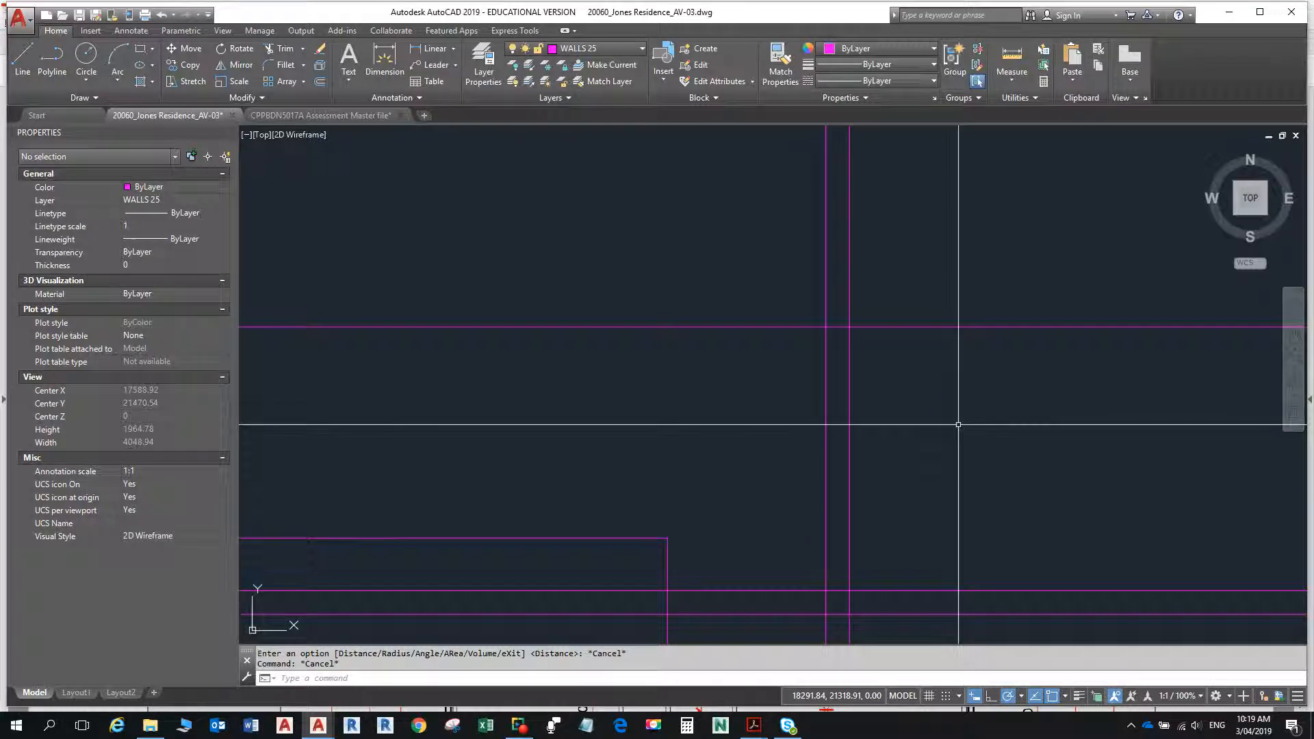
# - Chamfer the dividing wall's right line with the upper line of the horizontal wall pair, using 1000 for both distances
pyautogui.scroll(-1, 959, 425)
pyautogui.moveTo(909, 404); pyautogui.dragTo(829, 320, button='middle')
pyautogui.scroll(-1, 829, 320)
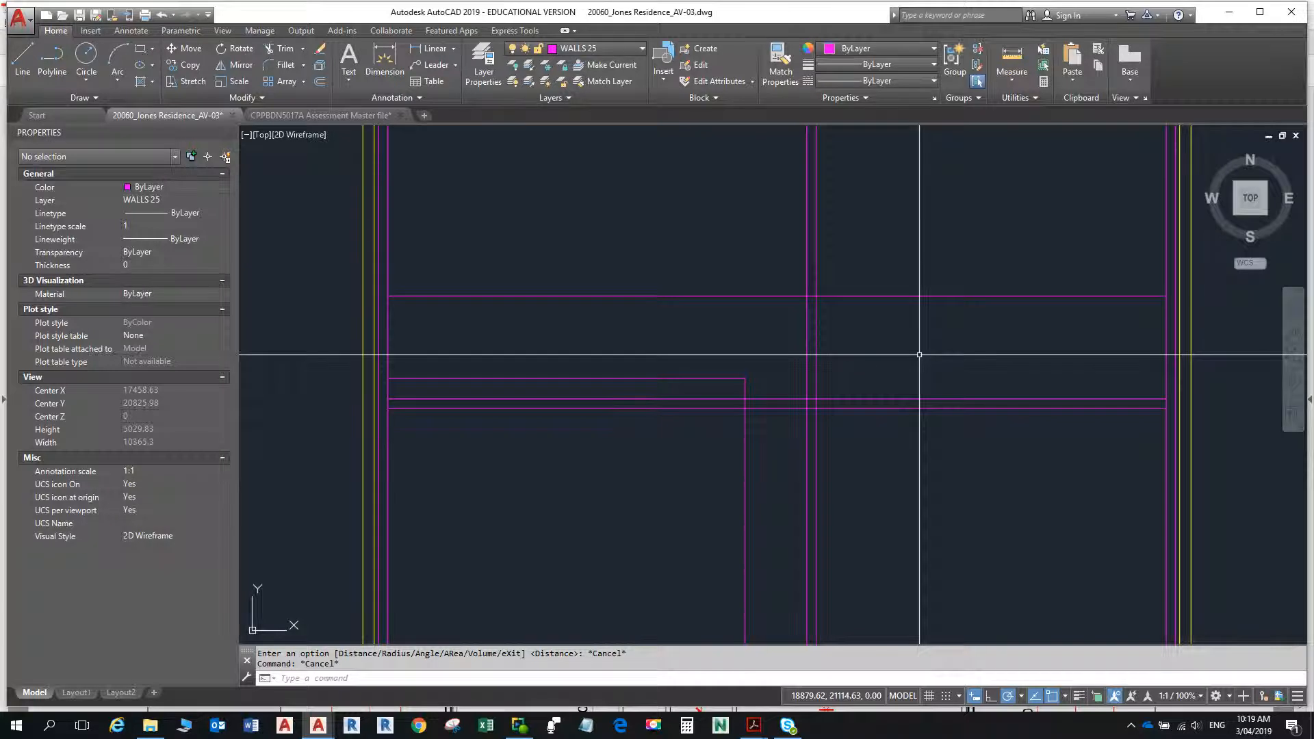
pyautogui.write('cha')
pyautogui.press('Return')
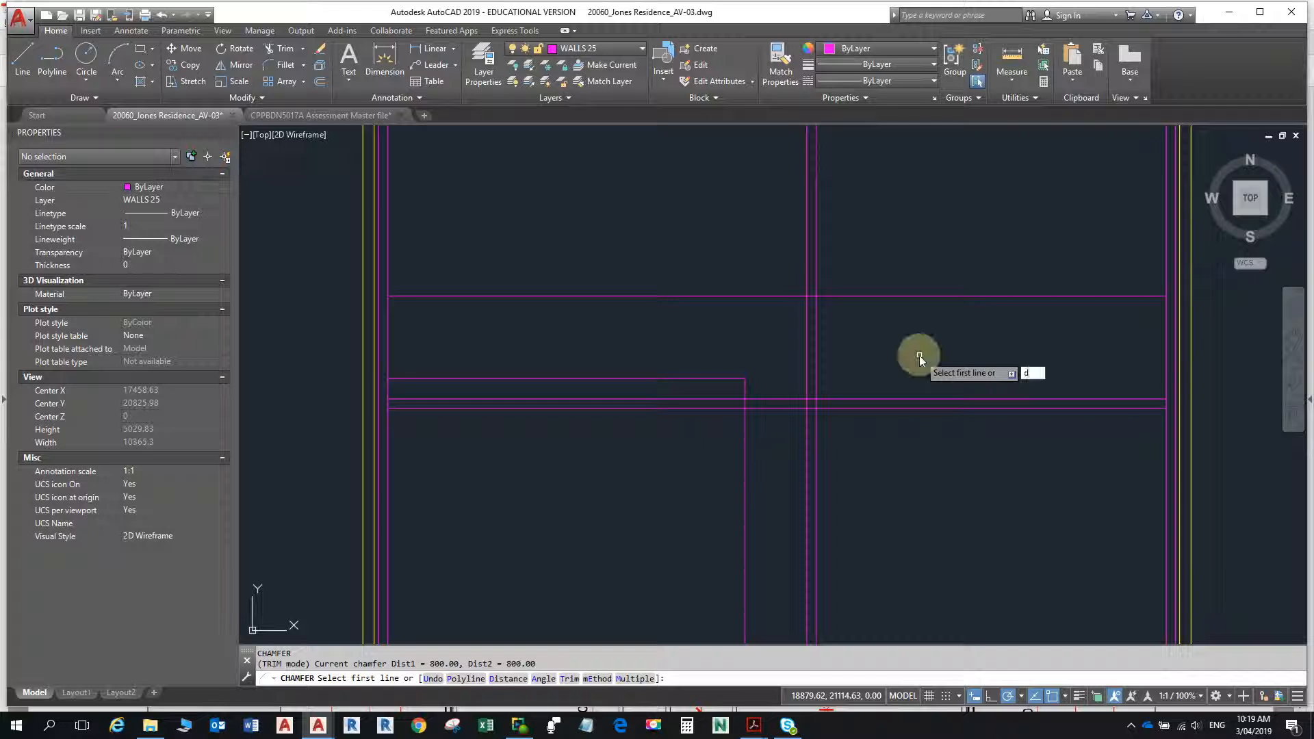
pyautogui.press('Return')
pyautogui.write('1000')
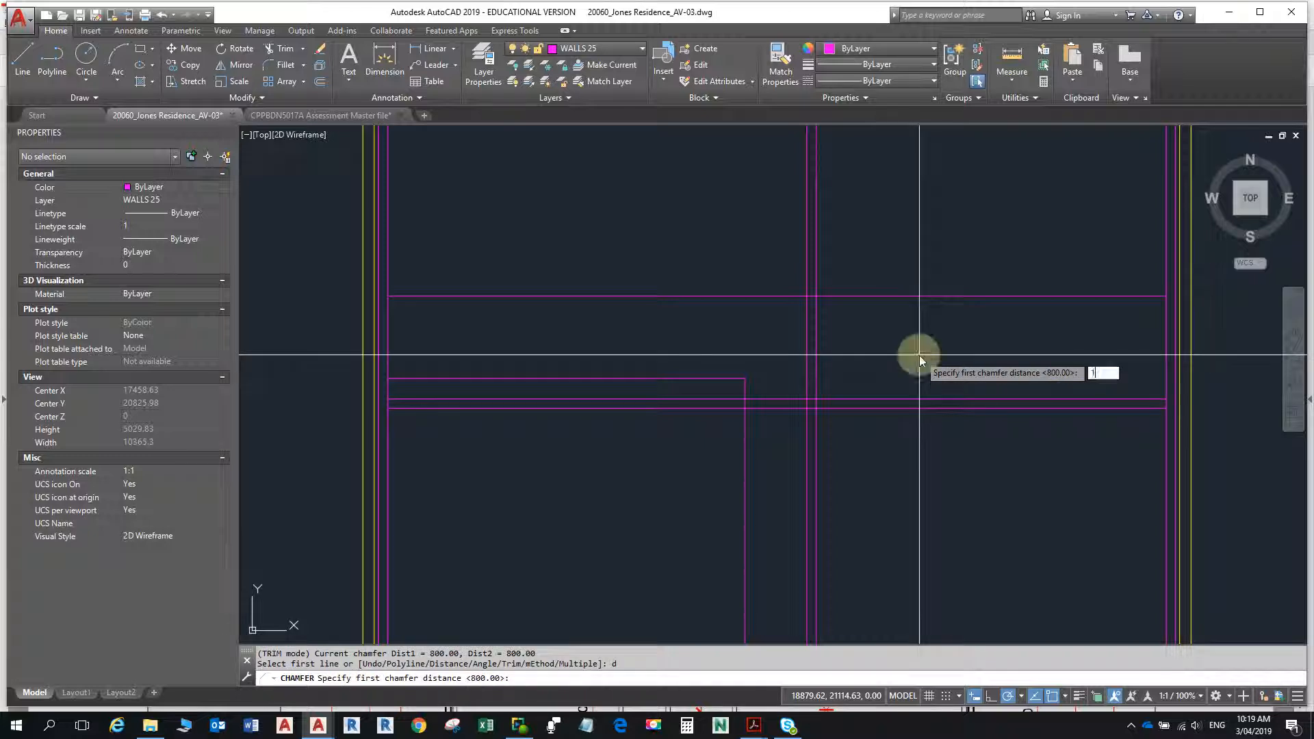
pyautogui.press('Return')
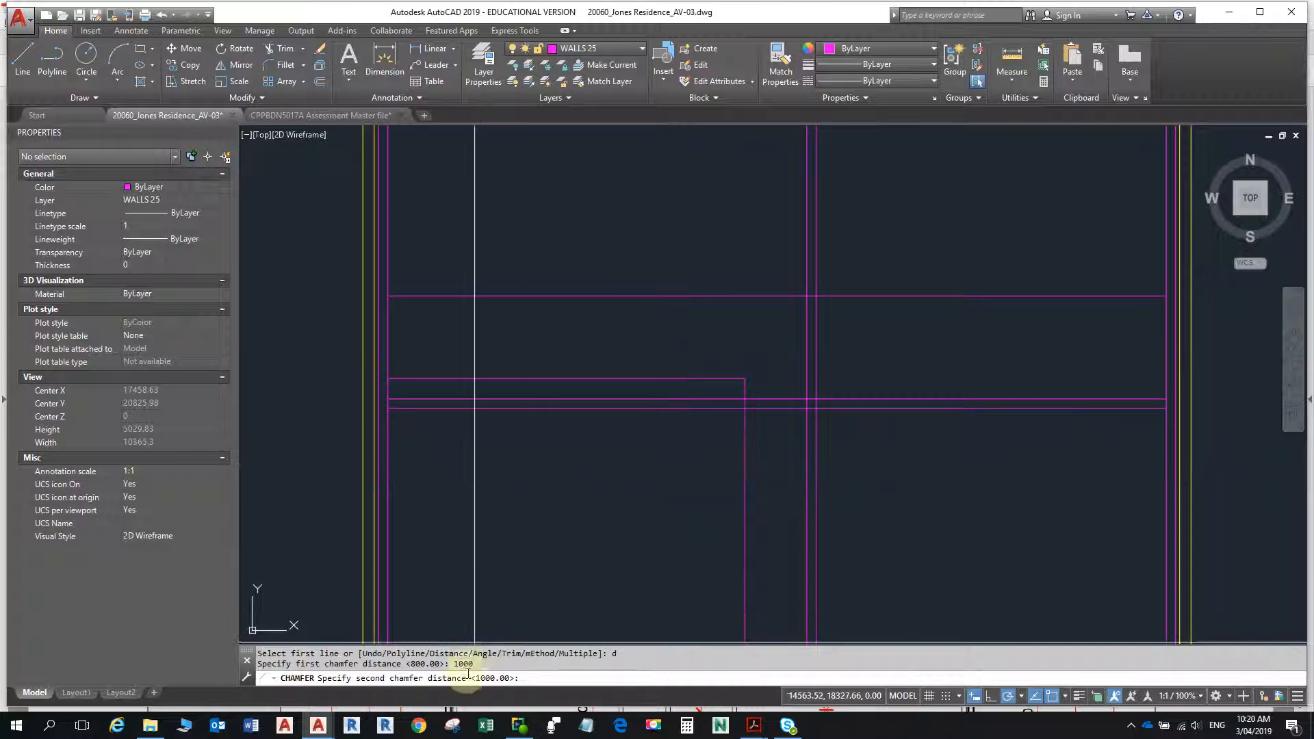
pyautogui.press('Return')
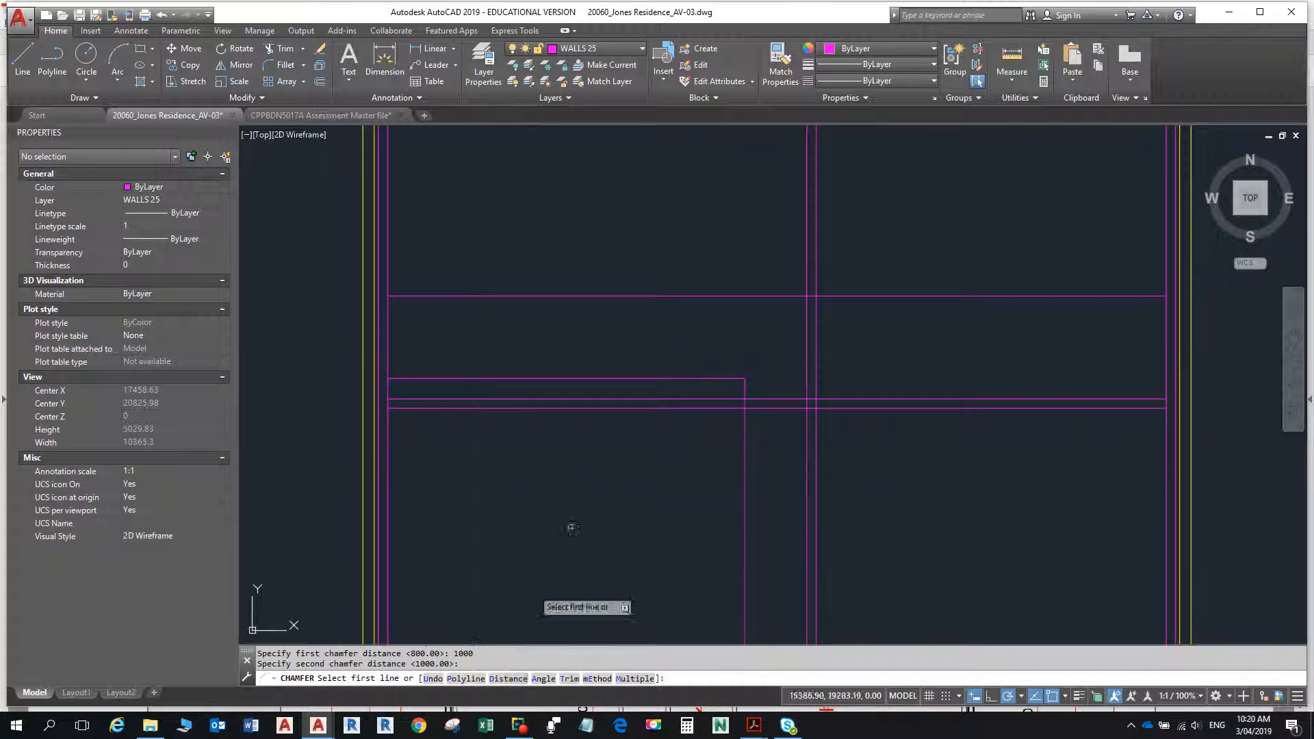
pyautogui.click(816, 274)
pyautogui.click(937, 398)
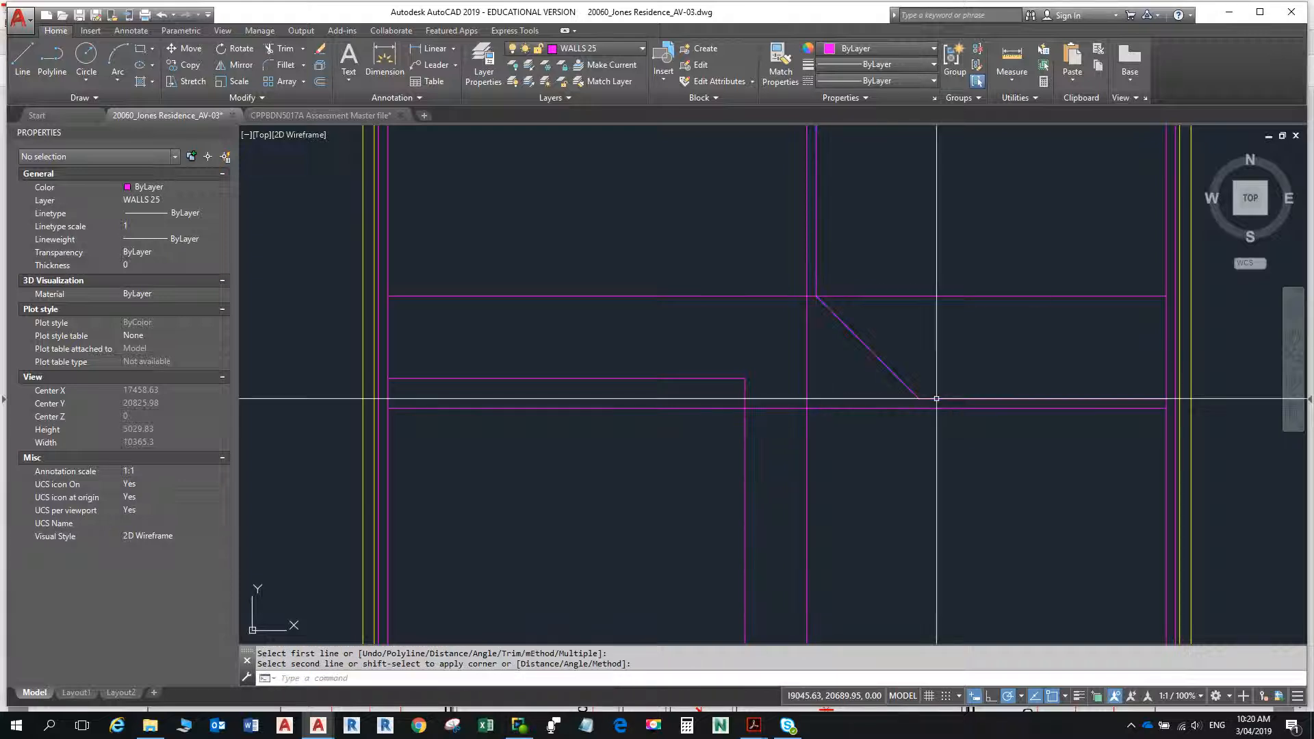
pyautogui.press('Escape')
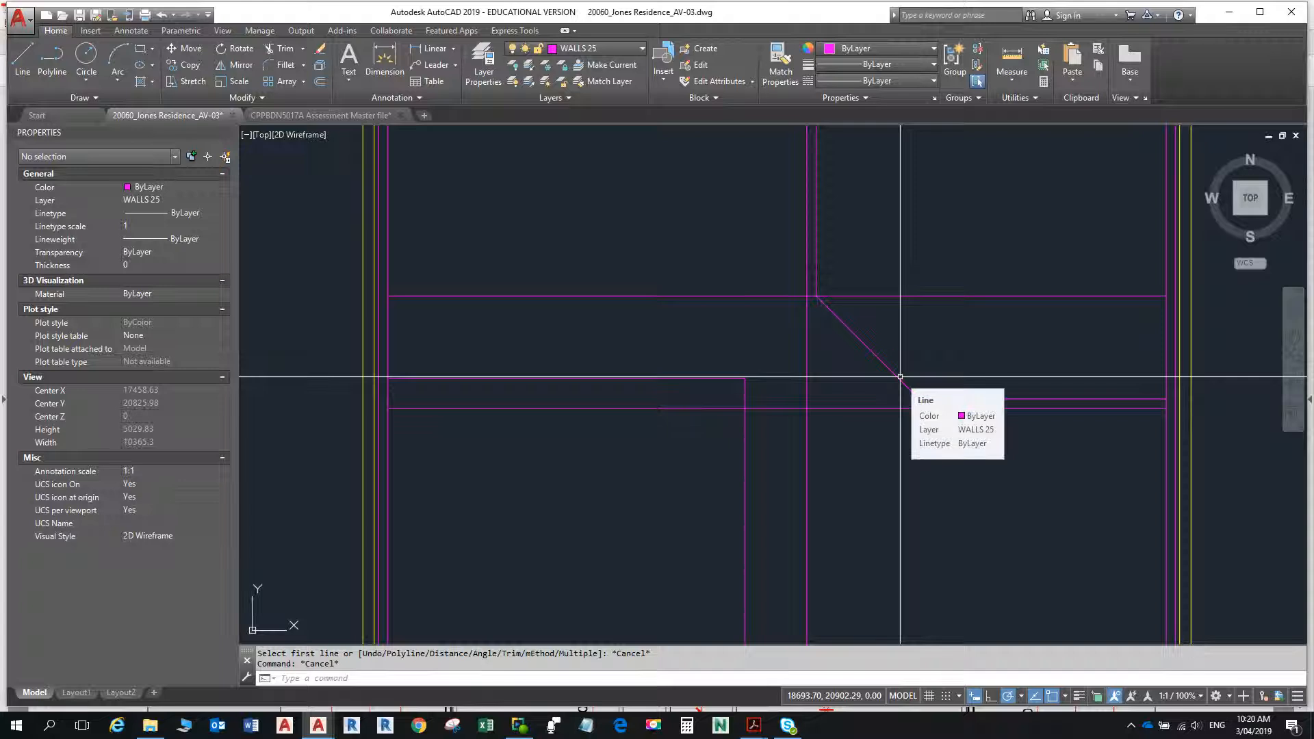
# - Offset the new angled wall line 90 toward the lower left to give the wall its thickness
pyautogui.write('o')
pyautogui.press('Return')
pyautogui.write('90')
pyautogui.press('Return')
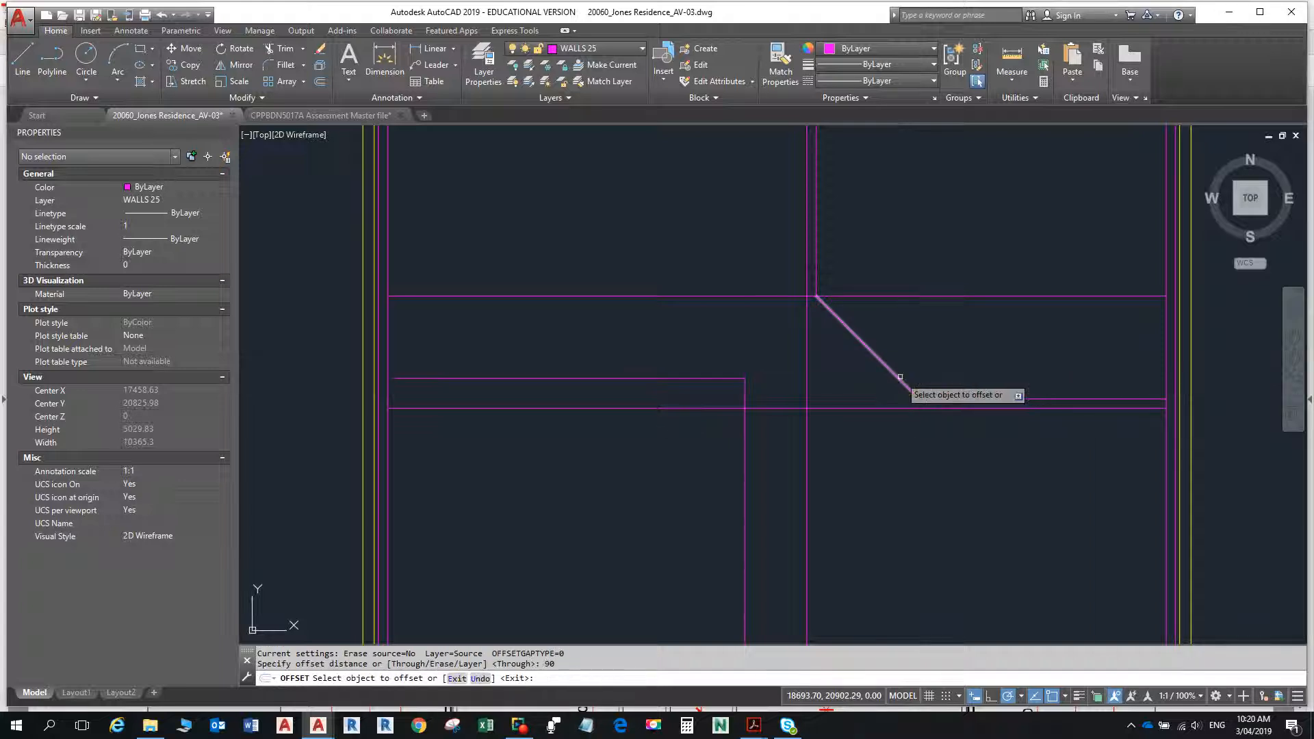
pyautogui.click(900, 377)
pyautogui.click(817, 388)
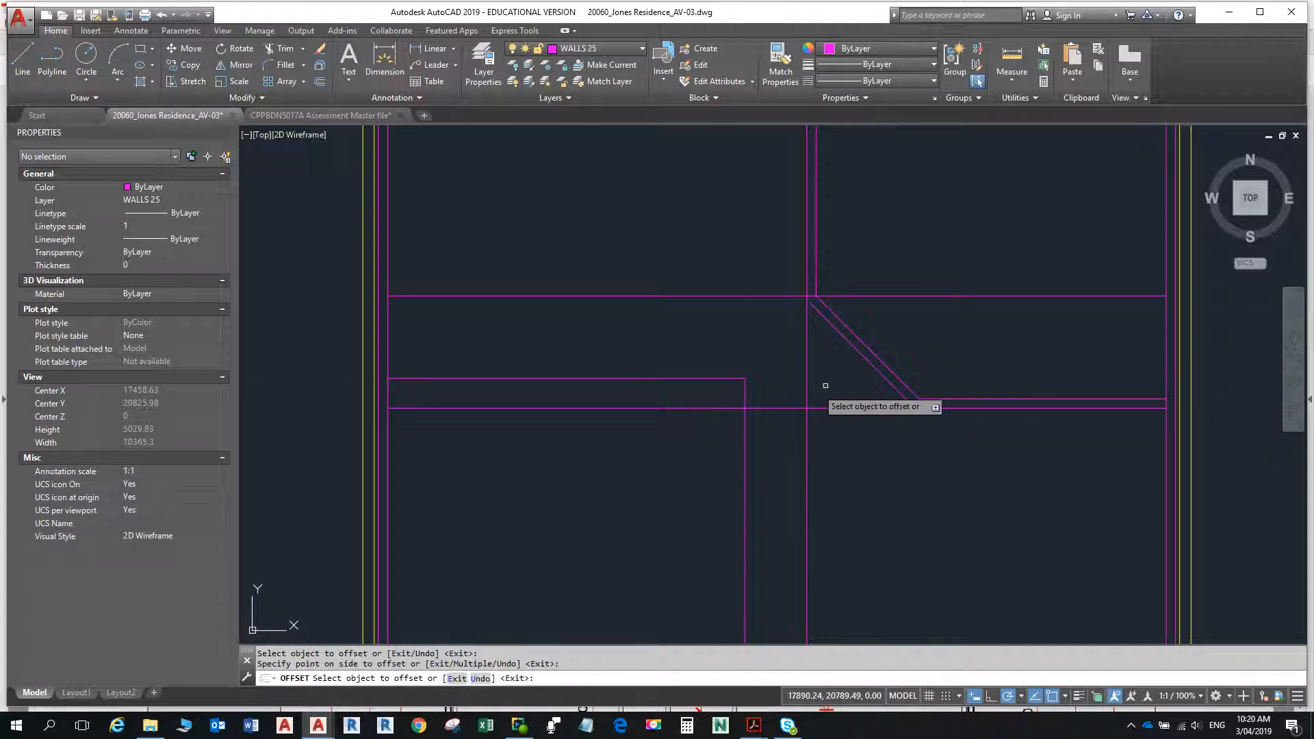
pyautogui.press('Escape')
pyautogui.press('Escape')
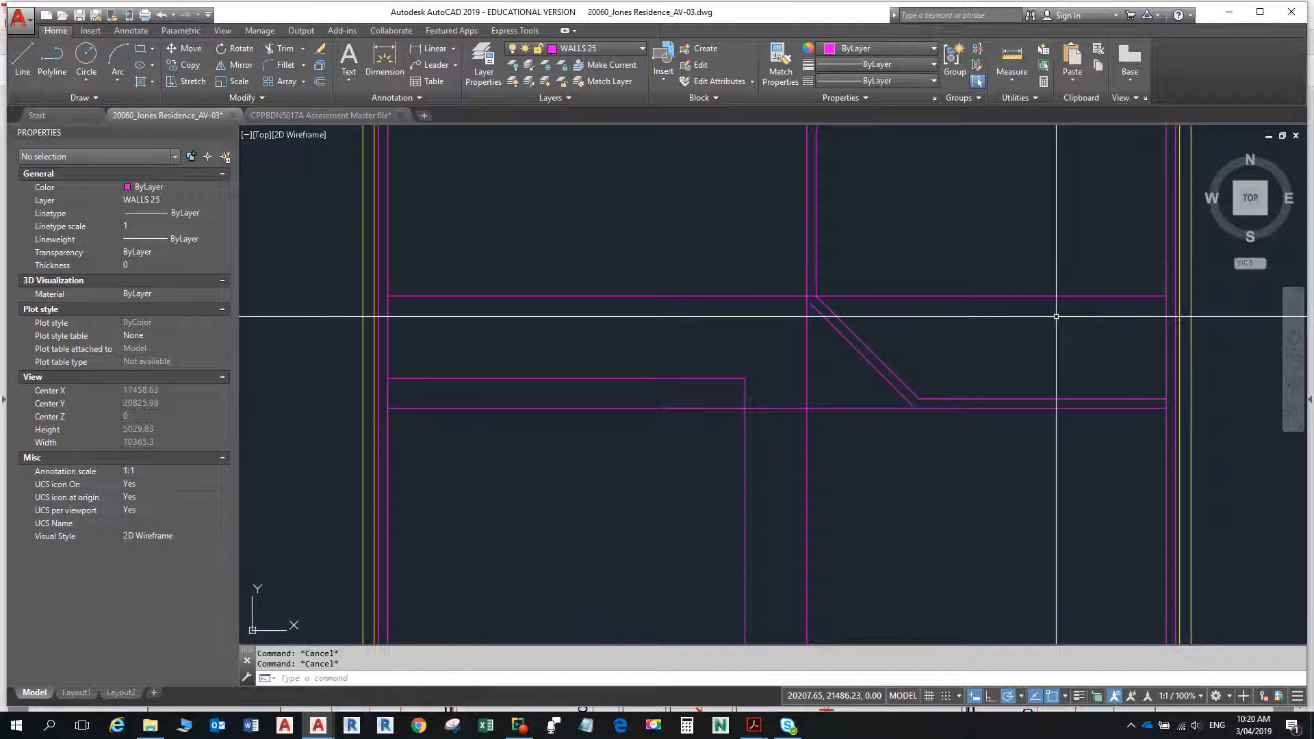
# - Fillet the offset angled line with the lower horizontal wall line and the dividing wall's left line, with radius 0
pyautogui.write('f')
pyautogui.press('Return')
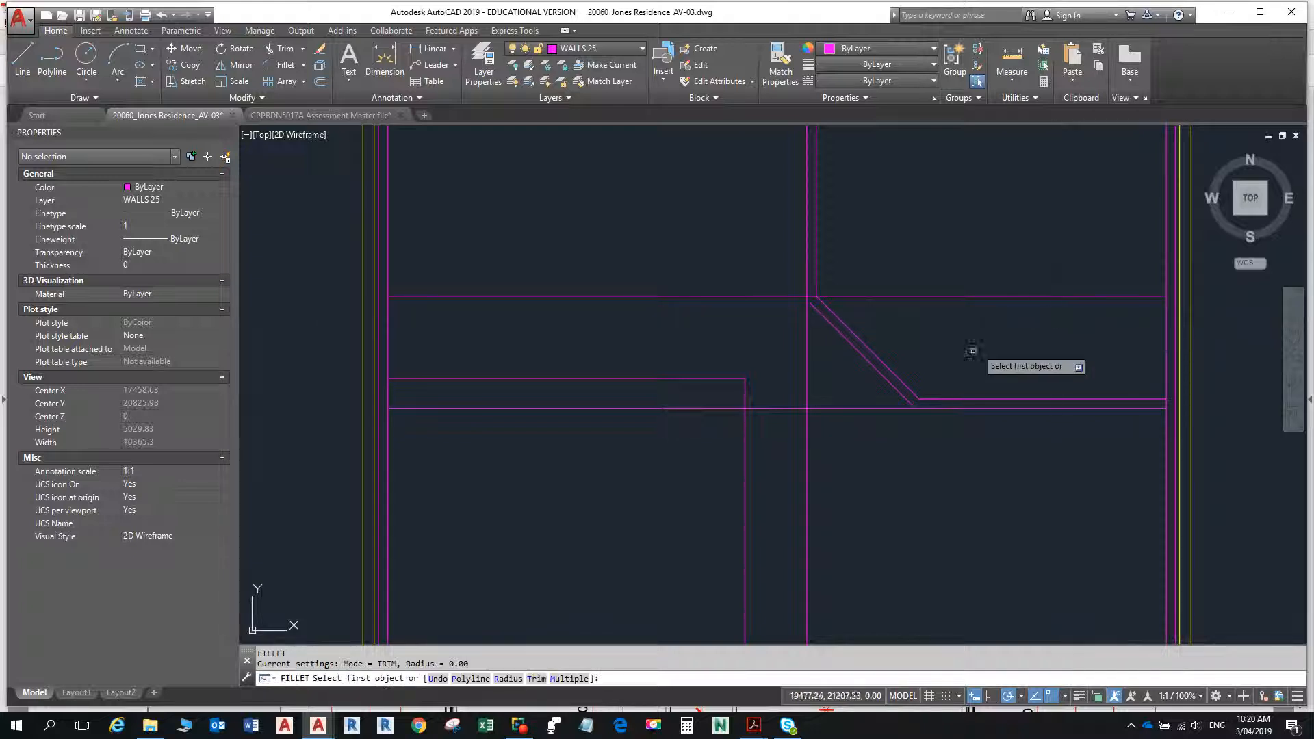
pyautogui.click(902, 395)
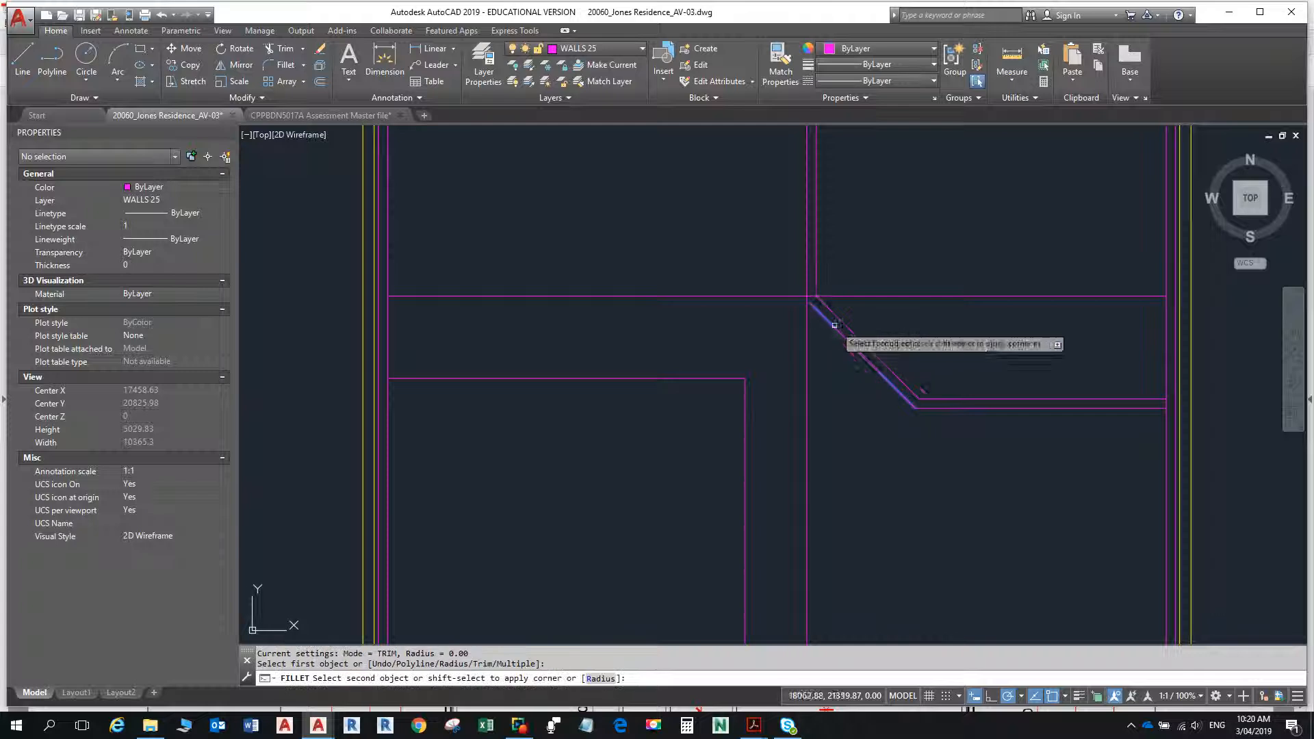
pyautogui.click(807, 339)
pyautogui.press('Escape')
pyautogui.press('Escape')
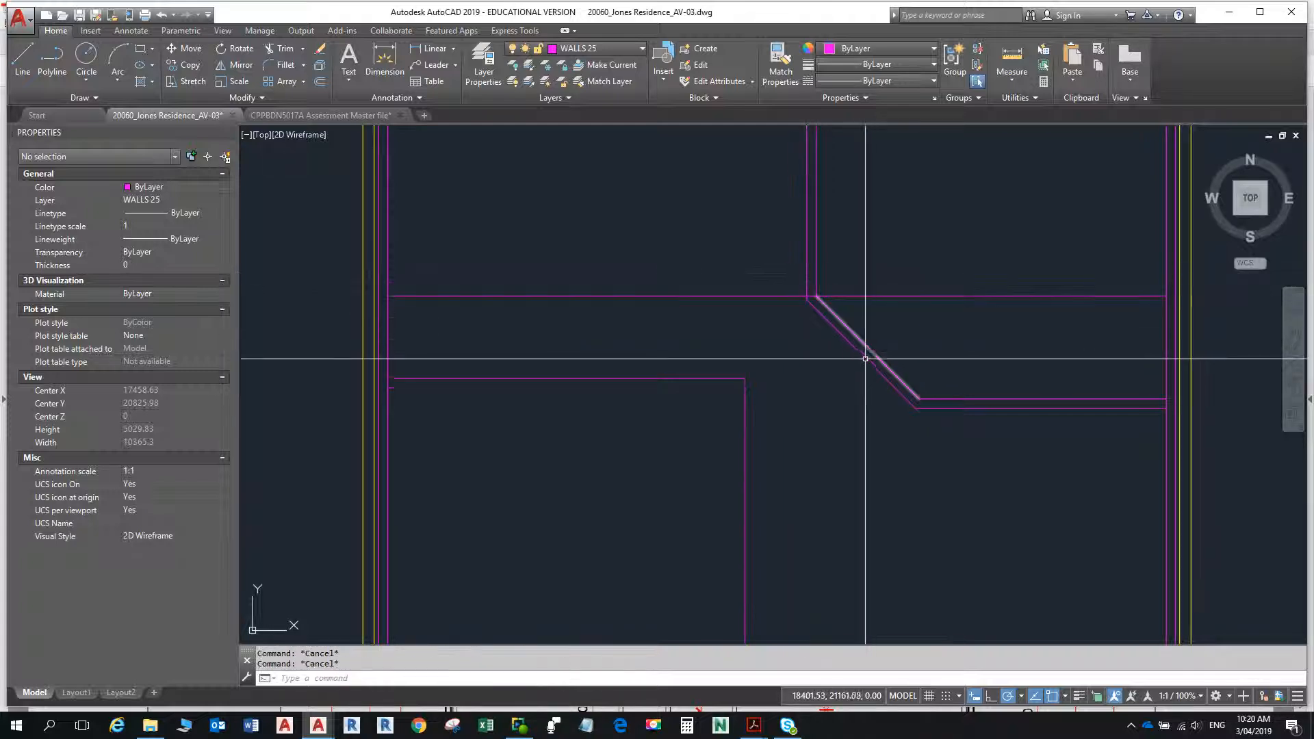
# - Check the passage width in the floor plan PDF, and offset the angled wall's lower line 900 toward the lower left in AutoCAD
pyautogui.scroll(-2, 866, 359)
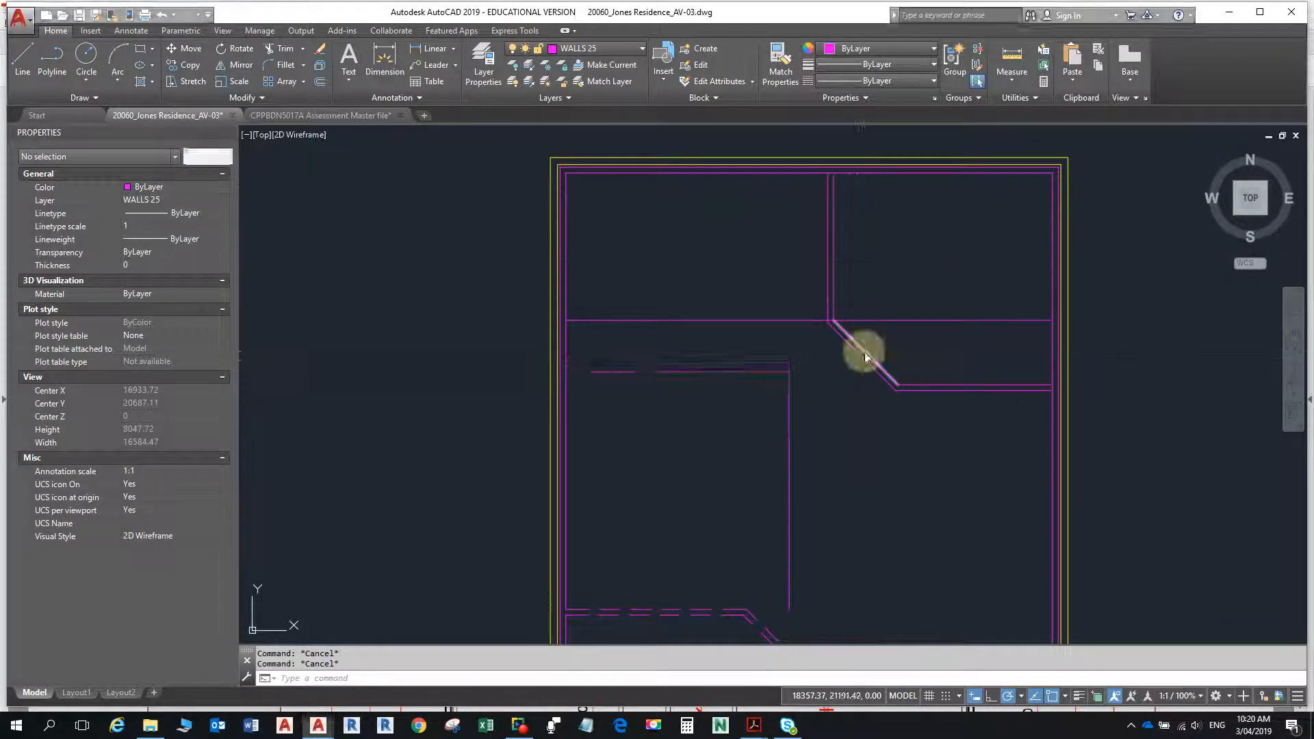
pyautogui.hotkey('alt', 'Tab')
pyautogui.hotkey('alt', 'Tab')
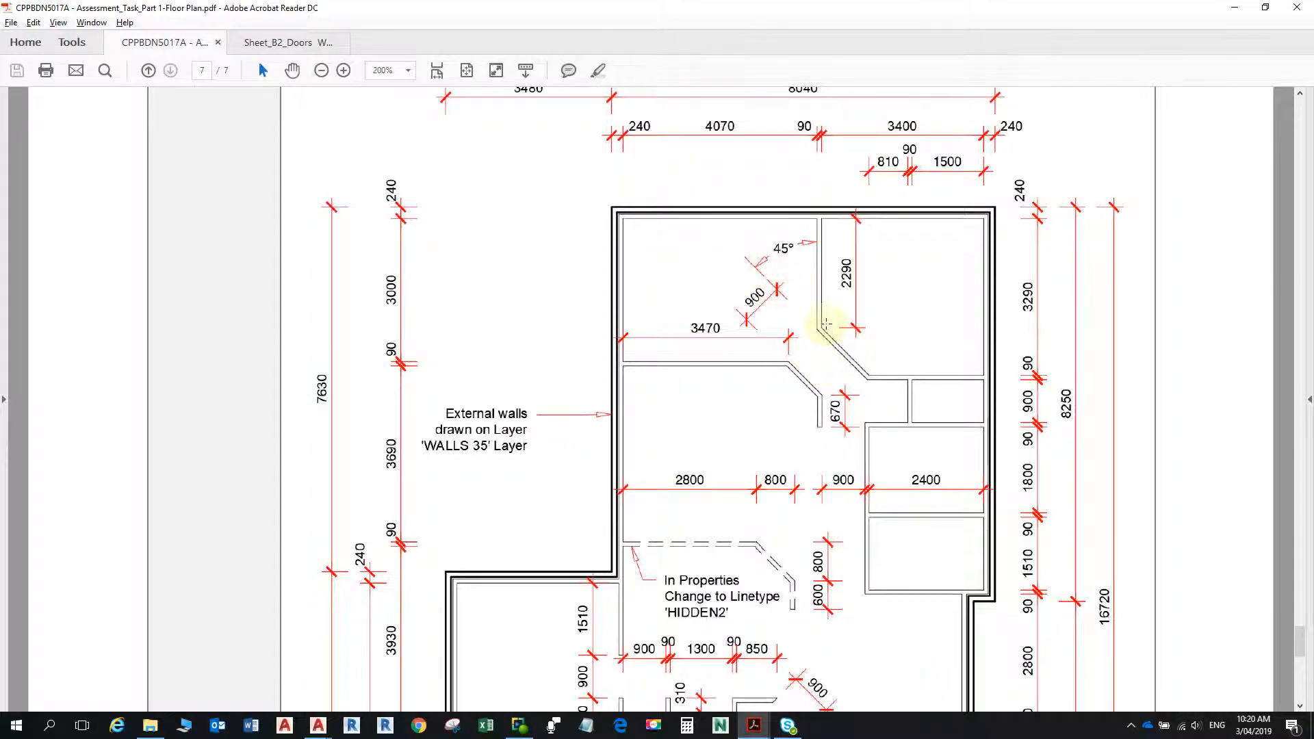
pyautogui.hotkey('alt', 'Tab')
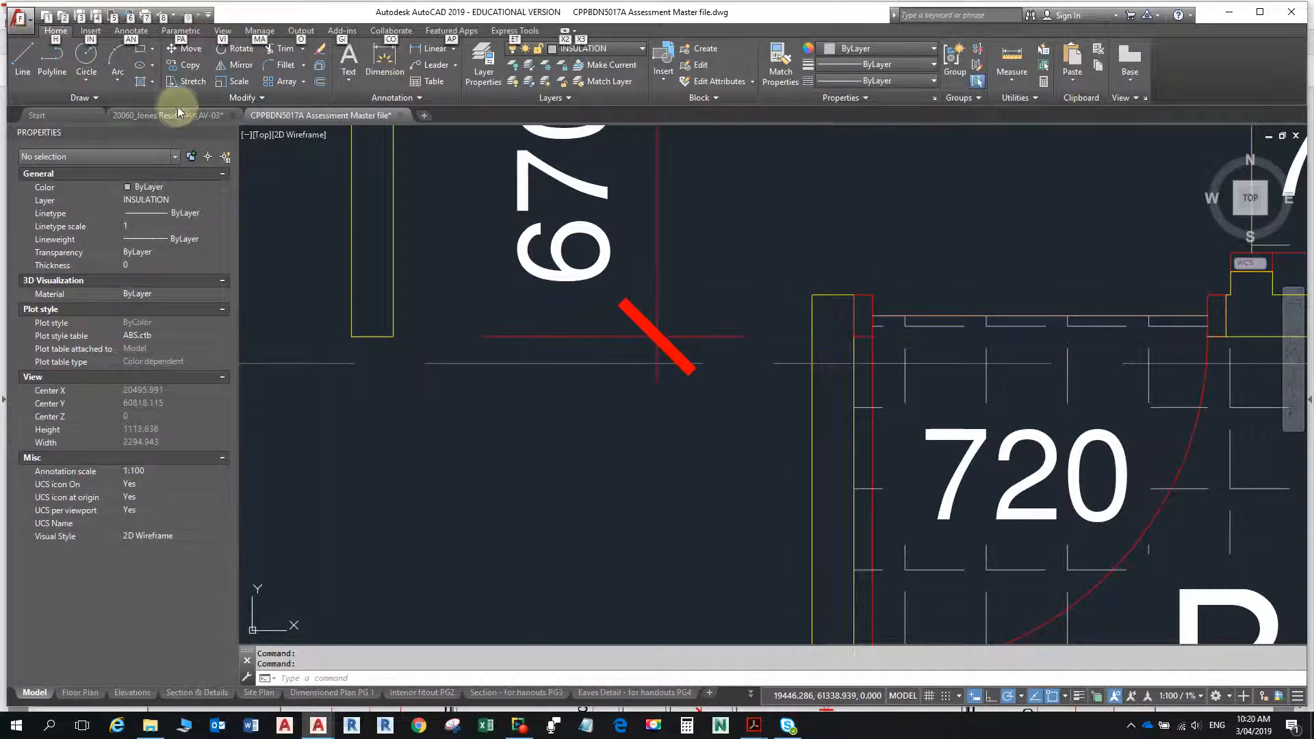
pyautogui.click(179, 113)
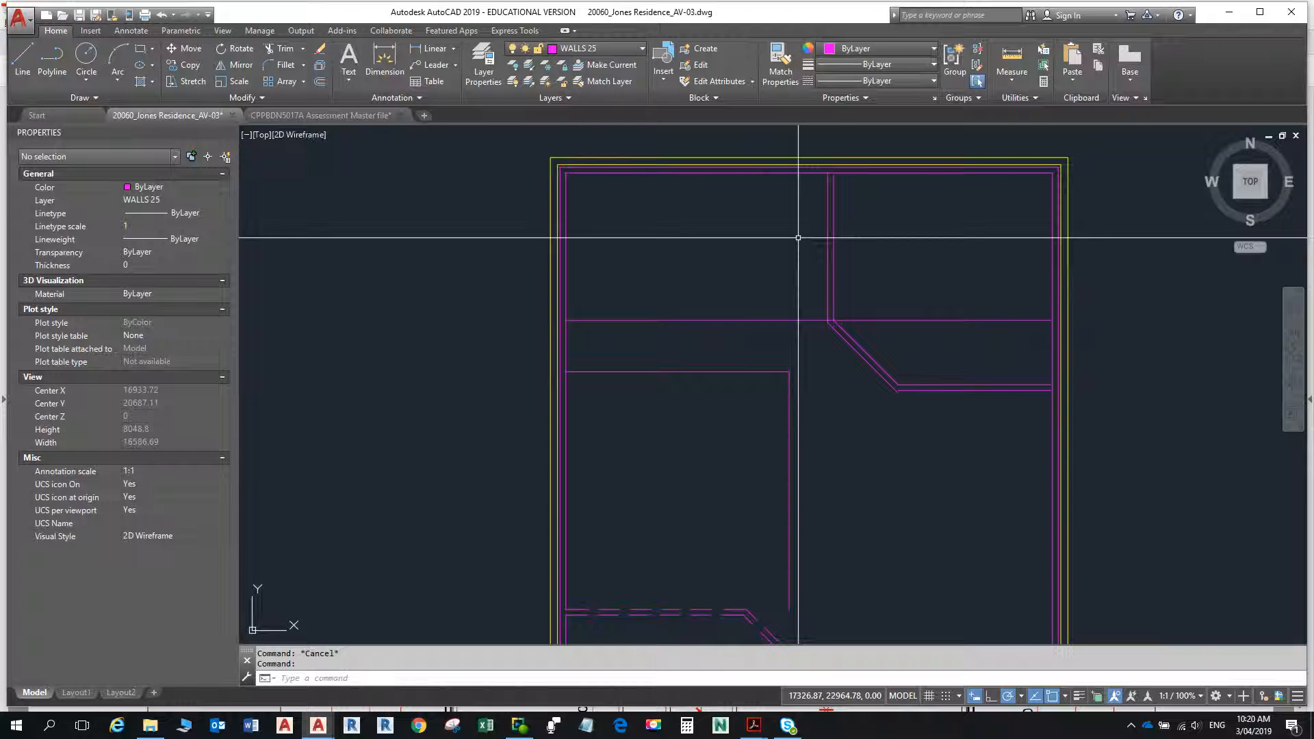
pyautogui.write('o')
pyautogui.press('Return')
pyautogui.write('900')
pyautogui.press('Return')
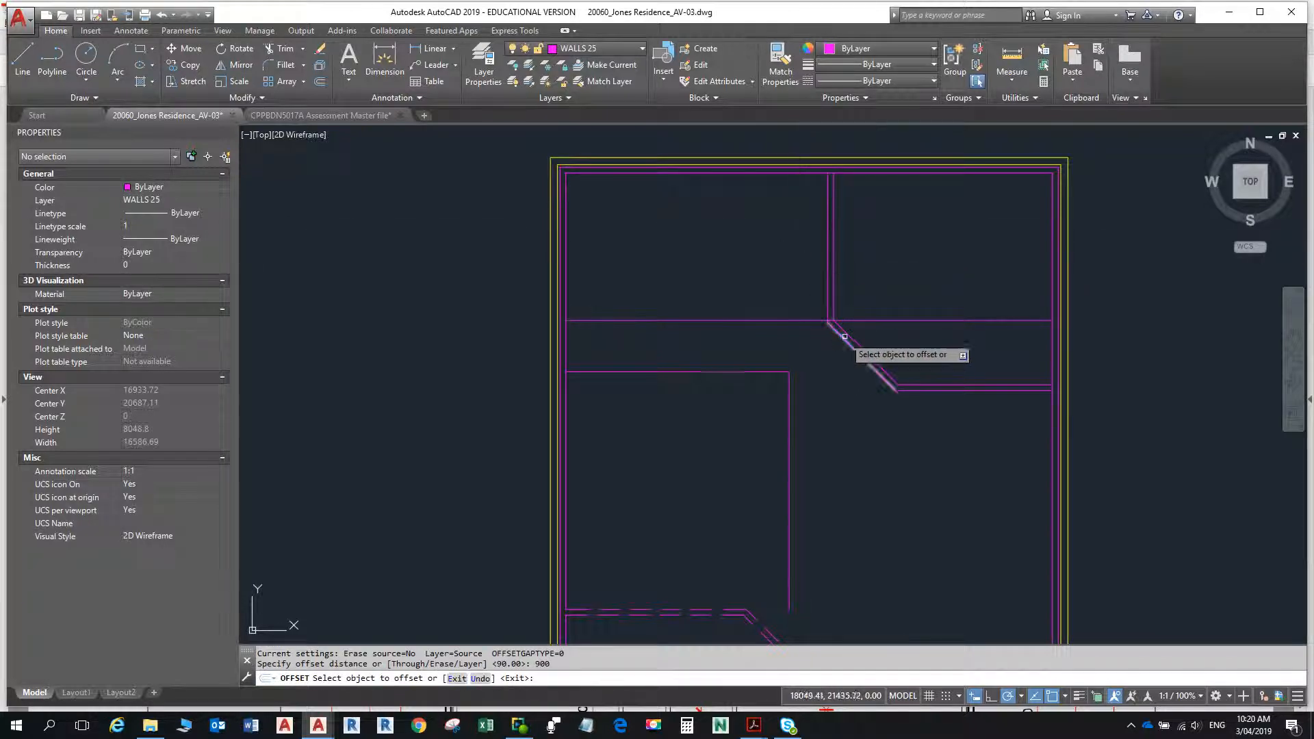
pyautogui.click(842, 341)
pyautogui.click(812, 387)
pyautogui.press('Escape')
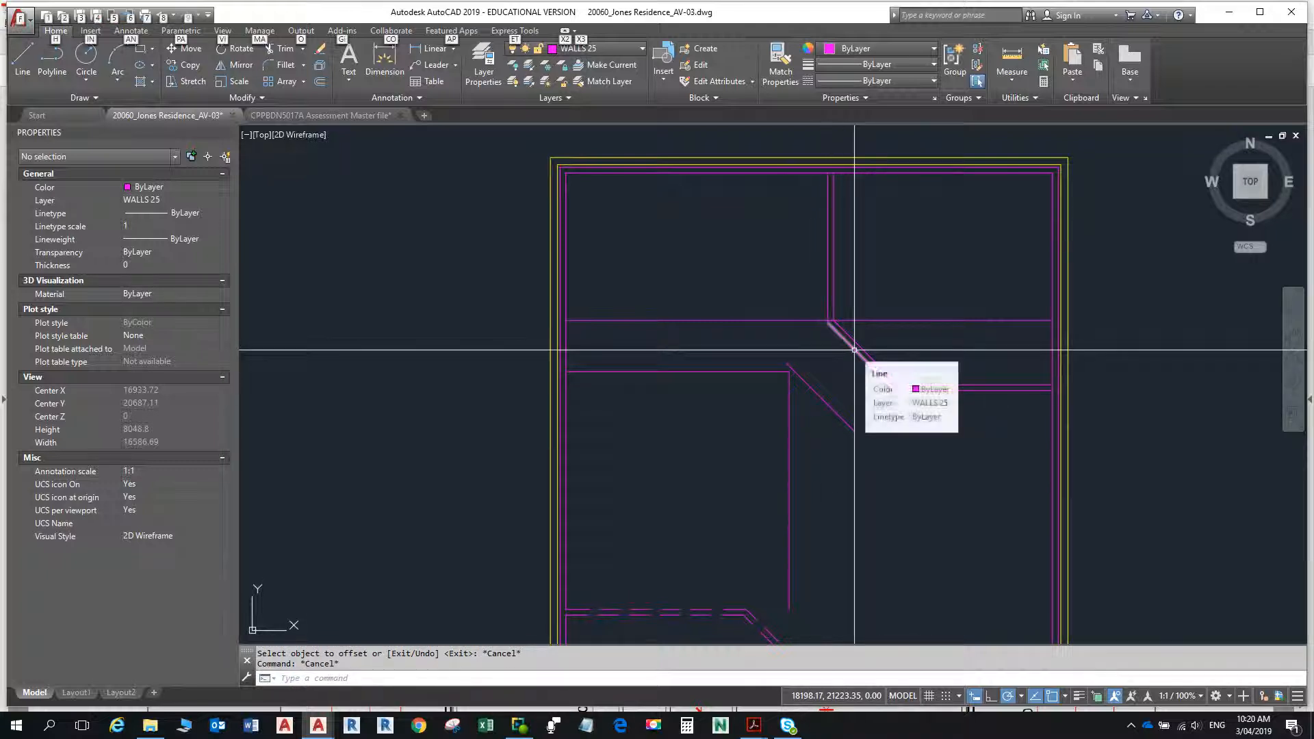
# - Examine the dimensions around the 3470 wall in the floor plan PDF, and return to the Jones Residence drawing in AutoCAD
pyautogui.hotkey('alt', 'Tab')
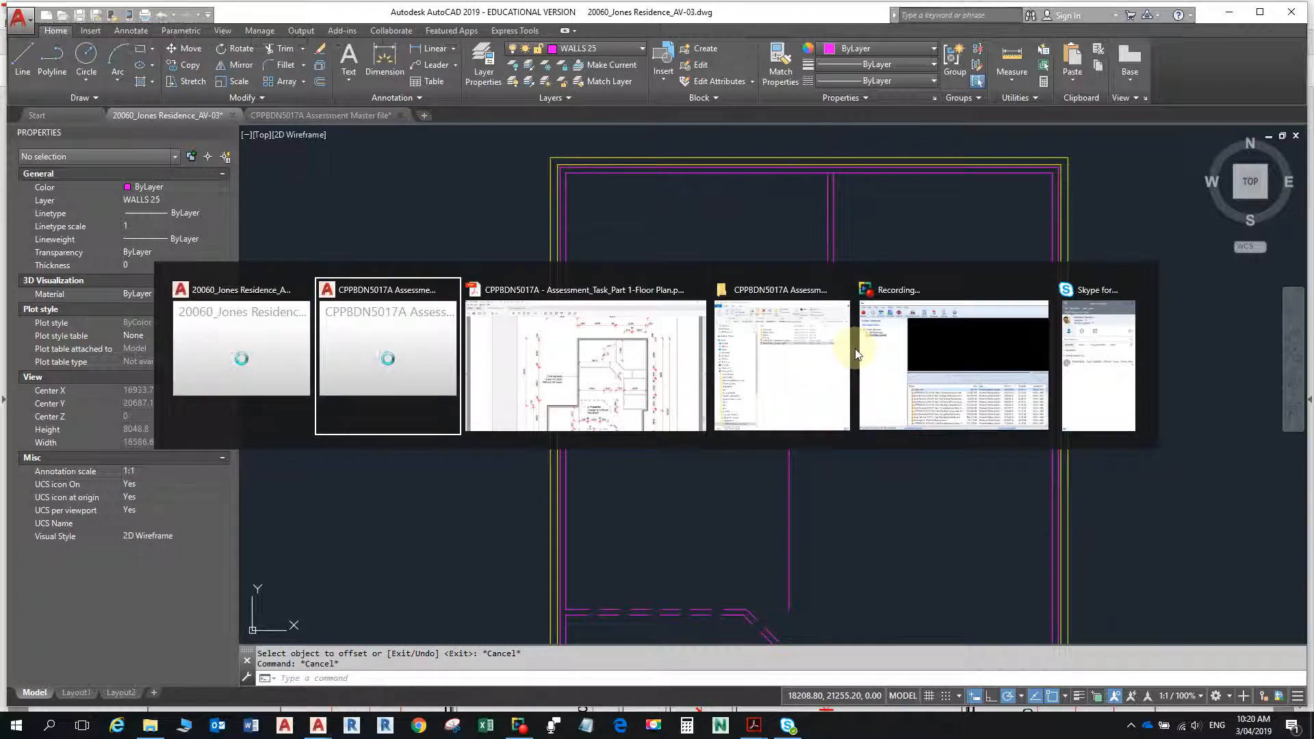
pyautogui.hotkey('alt', 'Tab')
pyautogui.hotkey('alt', 'Tab')
pyautogui.hotkey('alt', 'Tab')
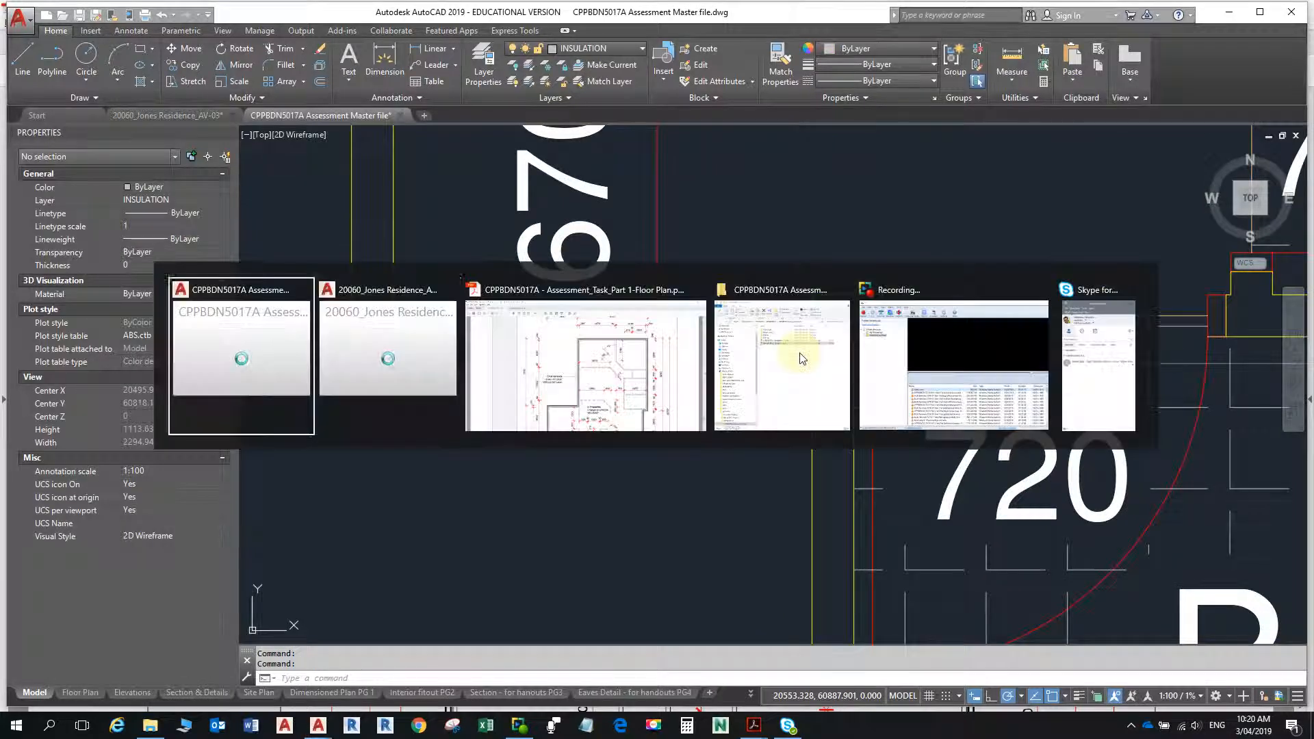
pyautogui.scroll(-1, 787, 355)
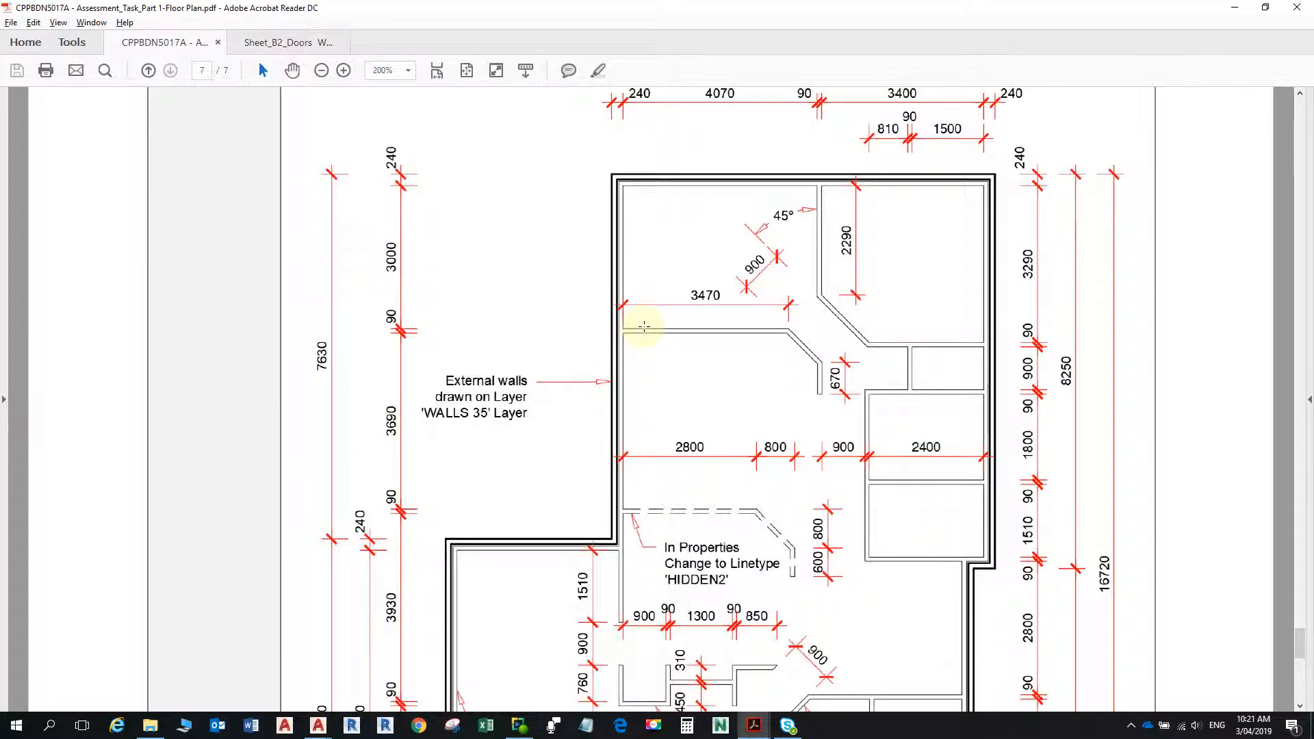
pyautogui.hotkey('alt', 'Tab')
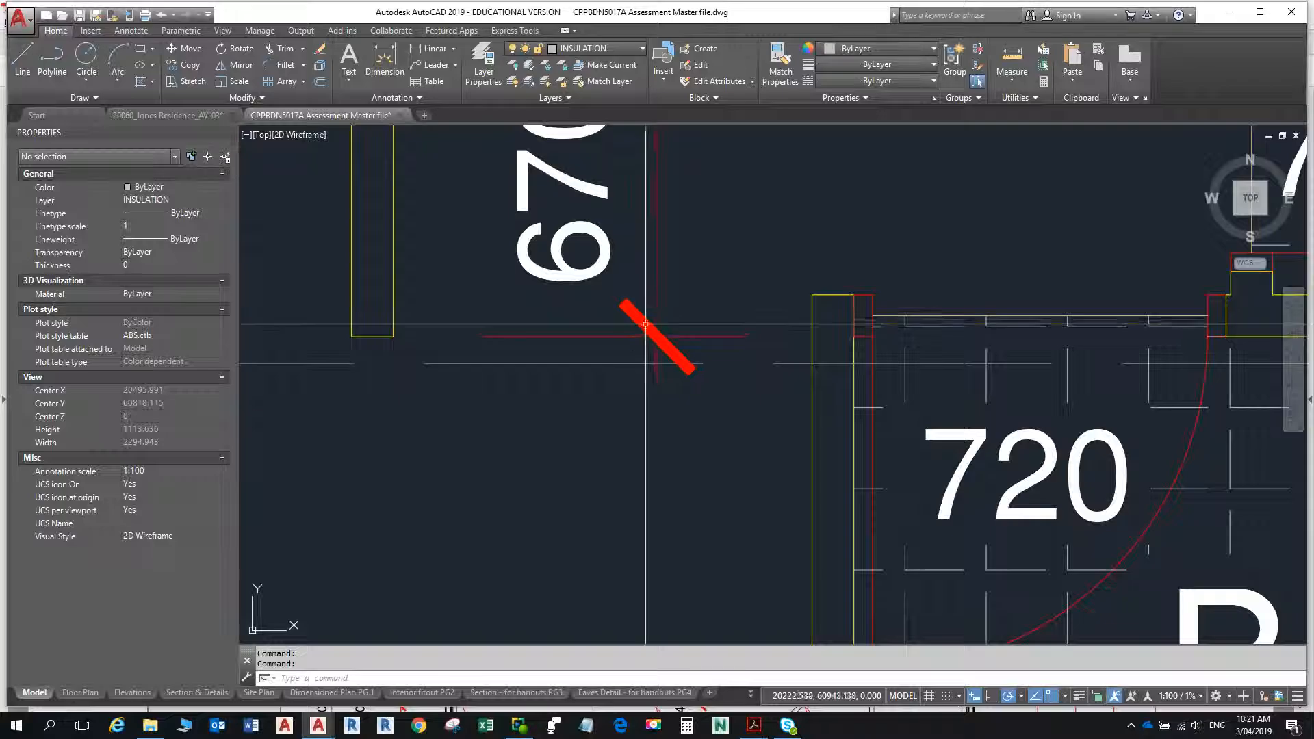
pyautogui.click(197, 115)
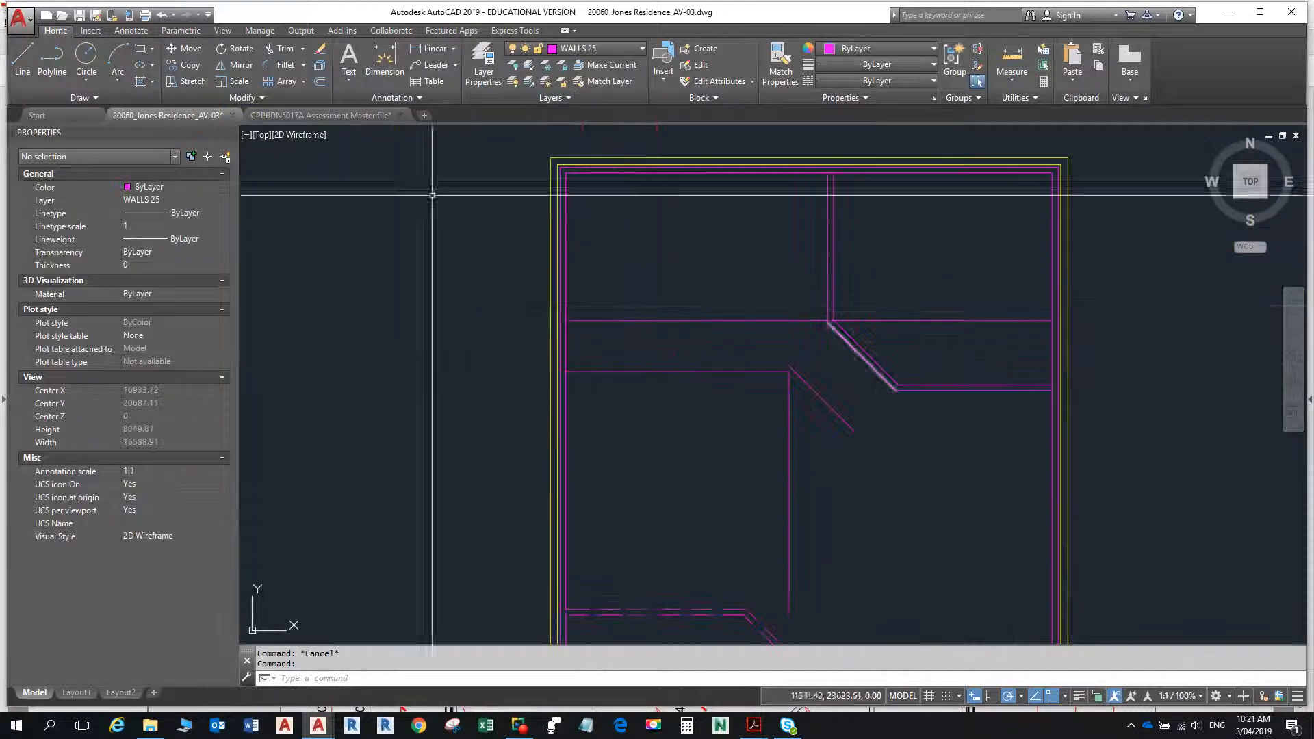
# - Measure down the left wall from the left end of the passage's lower horizontal line toward the dashed wall lines
pyautogui.moveTo(627, 302); pyautogui.dragTo(697, 219, button='middle')
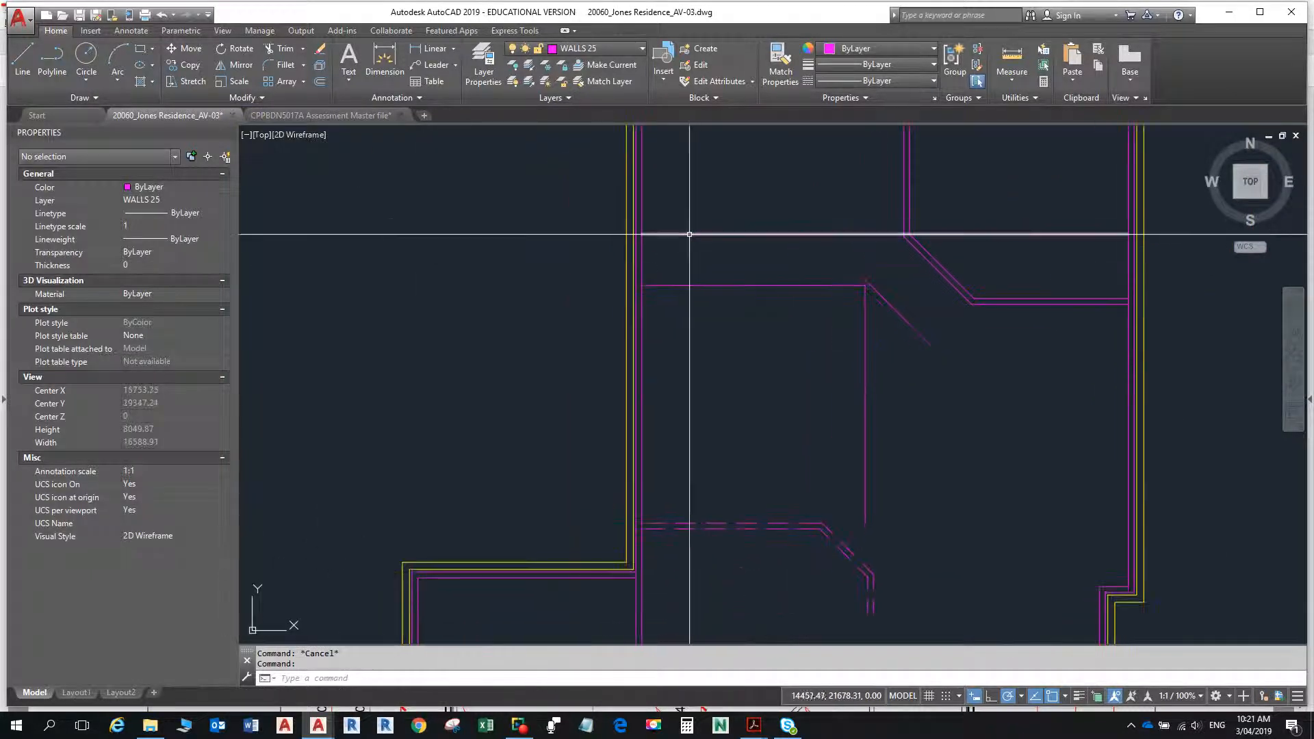
pyautogui.click(996, 61)
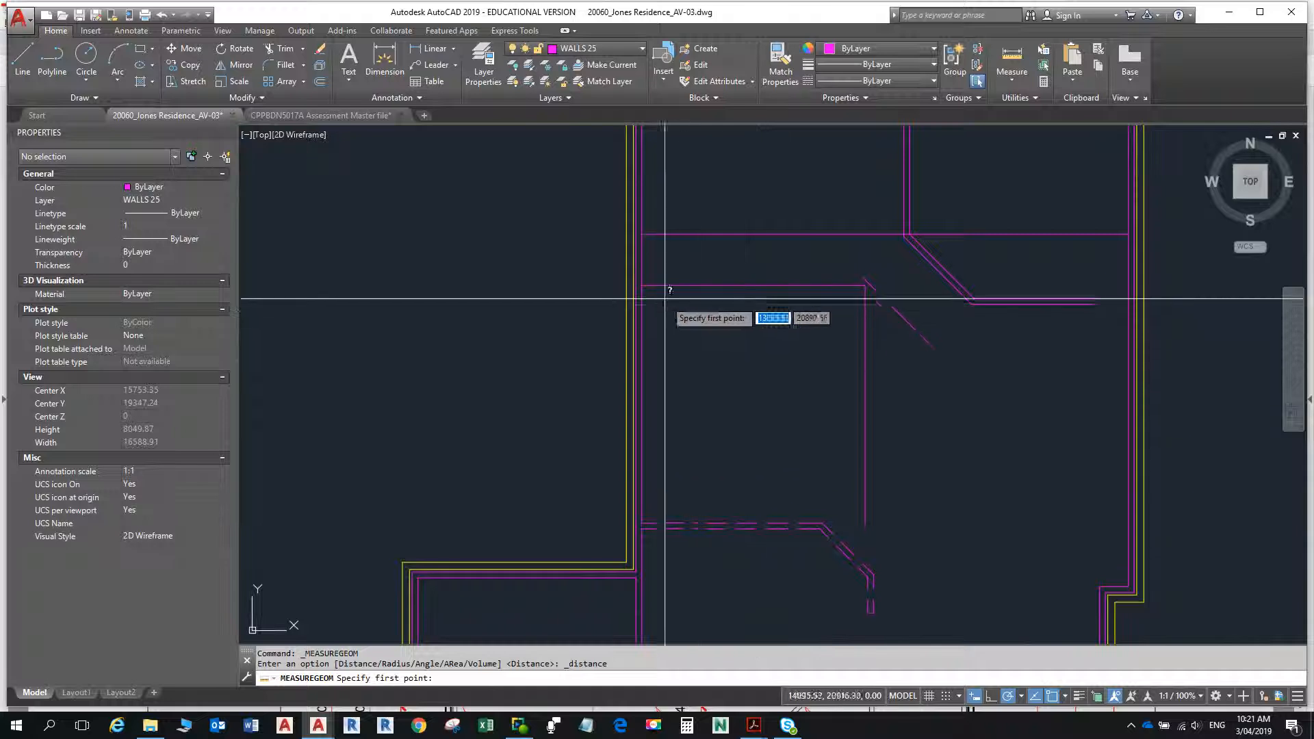
pyautogui.click(643, 284)
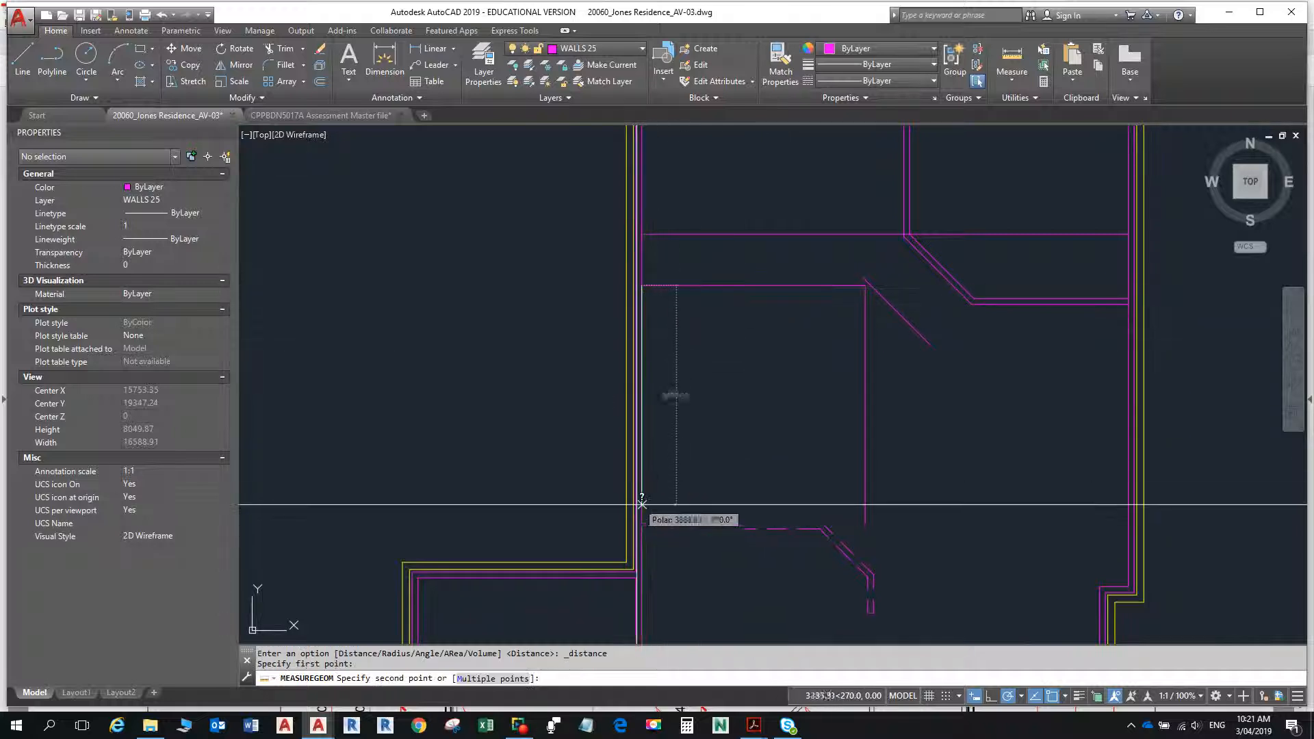
pyautogui.press('Escape')
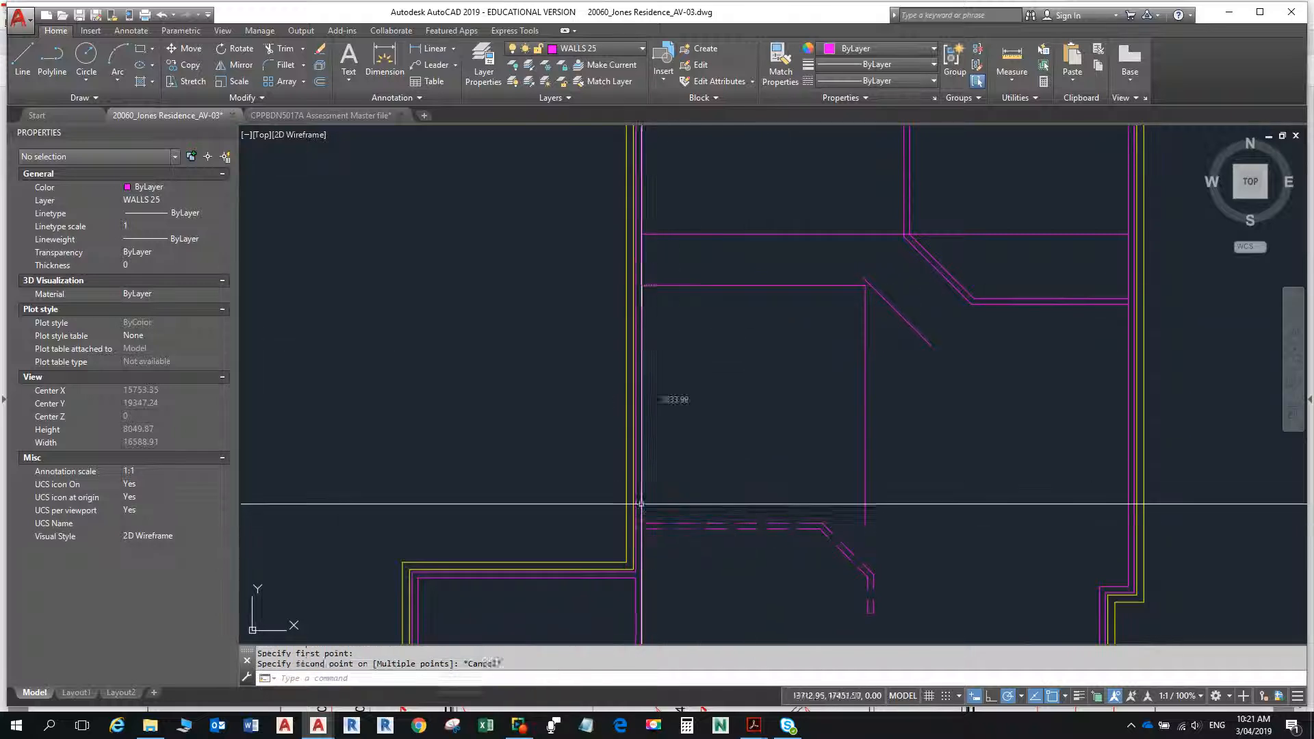
# - Offset the passage's lower horizontal wall line 90 upward to give that wall its thickness
pyautogui.write('o')
pyautogui.press('Return')
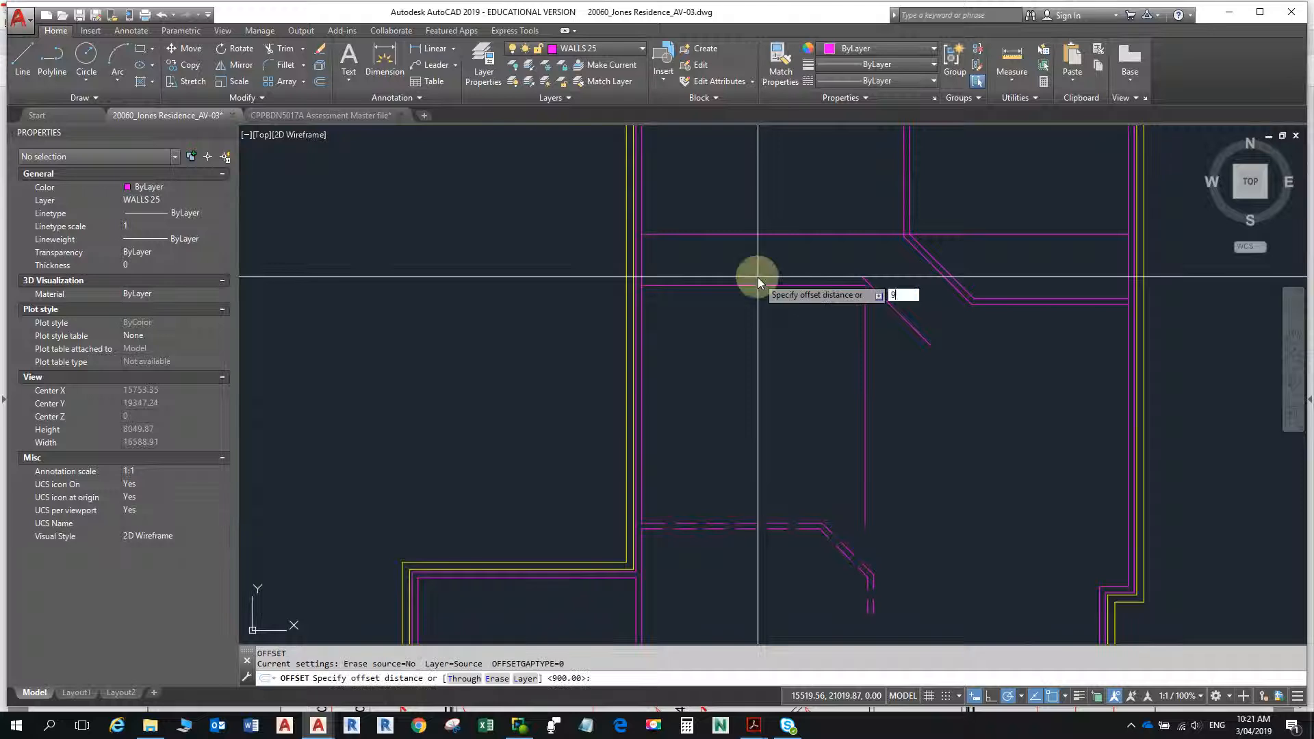
pyautogui.write('90')
pyautogui.press('Return')
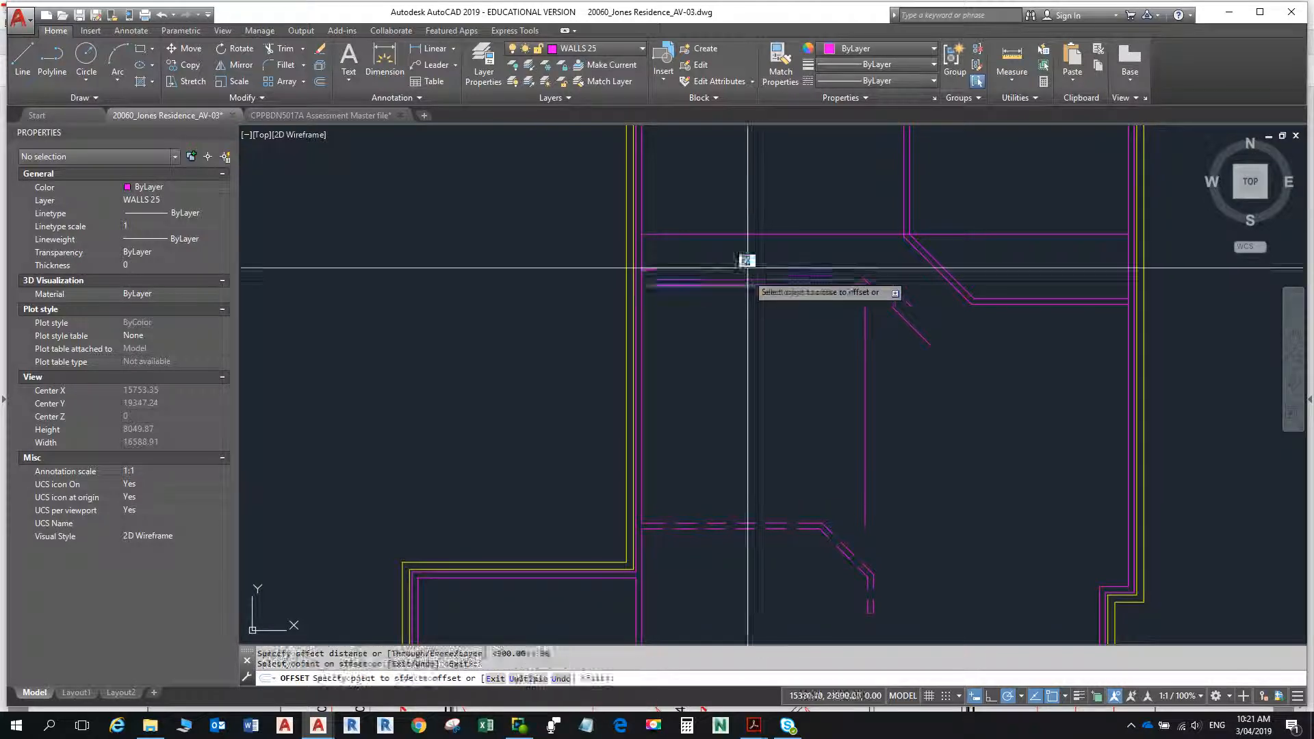
pyautogui.press('Escape')
pyautogui.press('Escape')
# - Stretch the upper end of the room's right vertical wall line up past the new offset line
pyautogui.scroll(8, 869, 290)
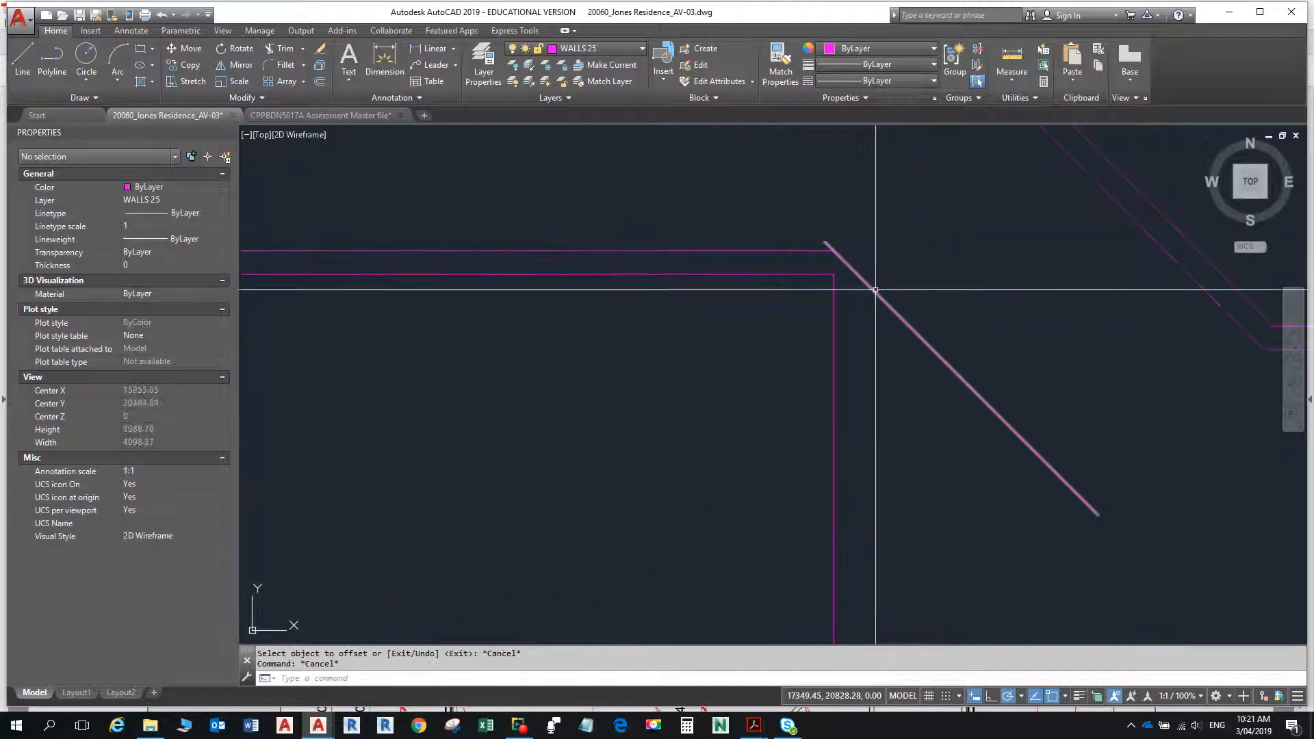
pyautogui.scroll(2, 808, 239)
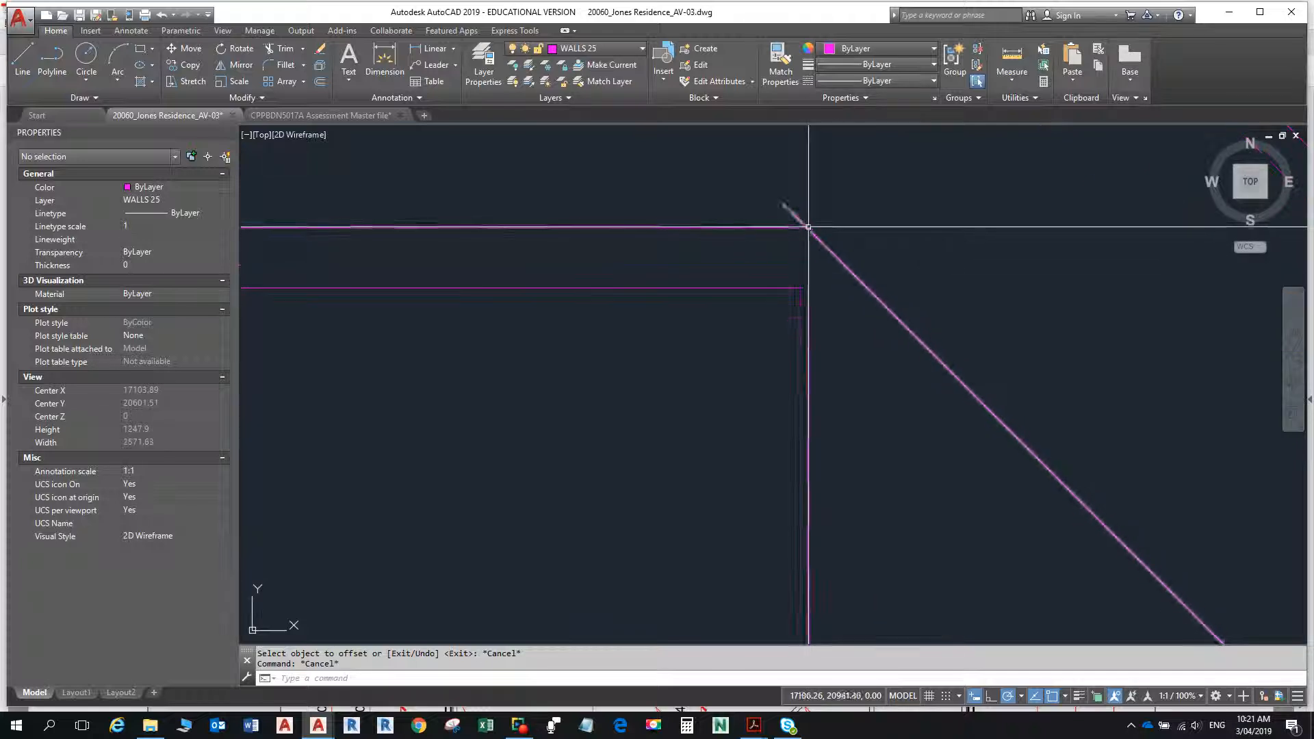
pyautogui.click(808, 288)
pyautogui.click(808, 288)
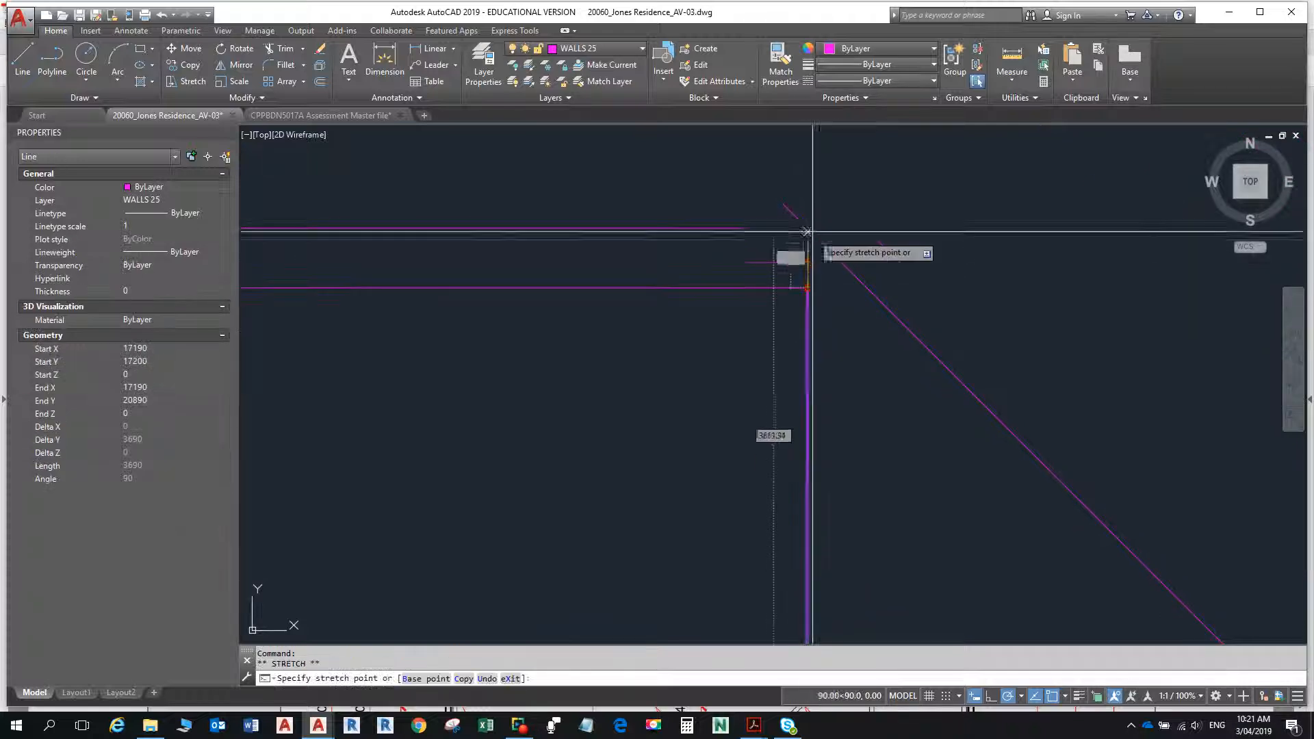
pyautogui.press('Escape')
pyautogui.press('Escape')
# - Examine closely how the offset horizontal line, the vertical wall line and the angled line meet at the corner
pyautogui.scroll(14, 812, 233)
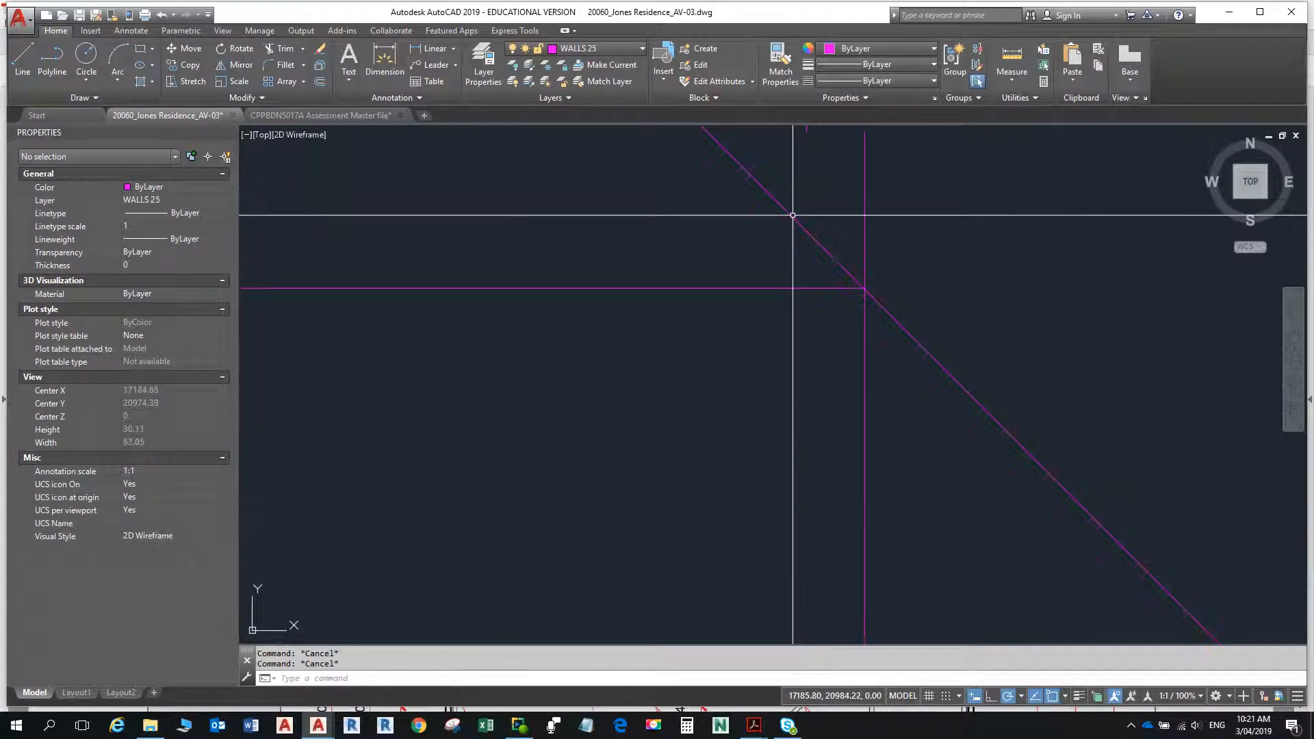
pyautogui.scroll(12, 793, 215)
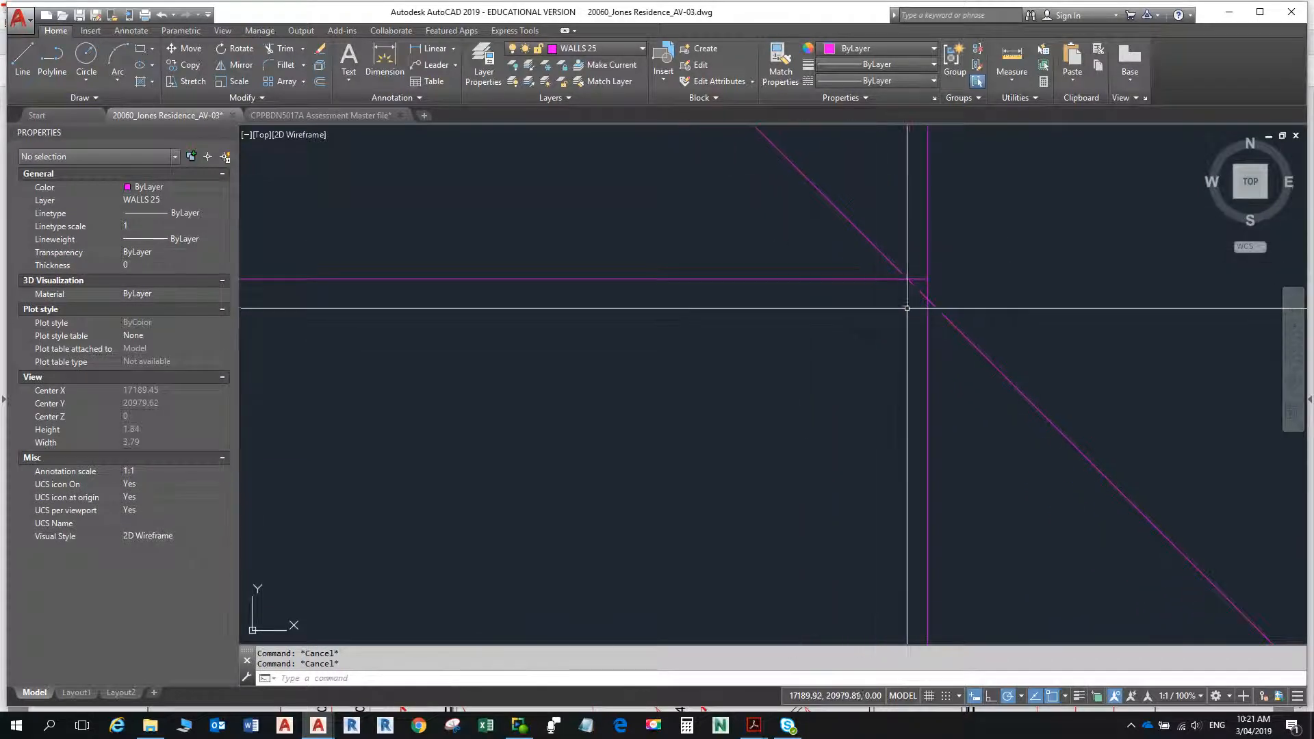
pyautogui.scroll(-20, 907, 308)
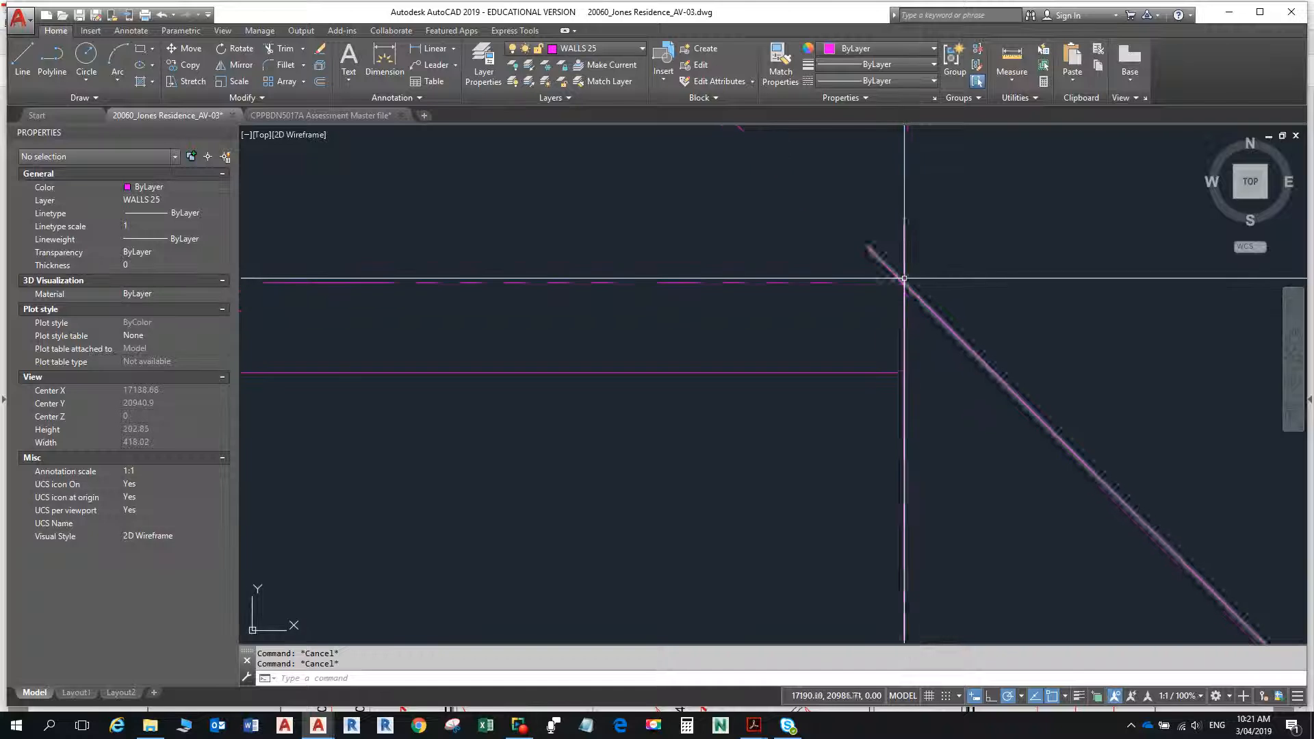
pyautogui.scroll(-13, 904, 278)
pyautogui.scroll(8, 864, 279)
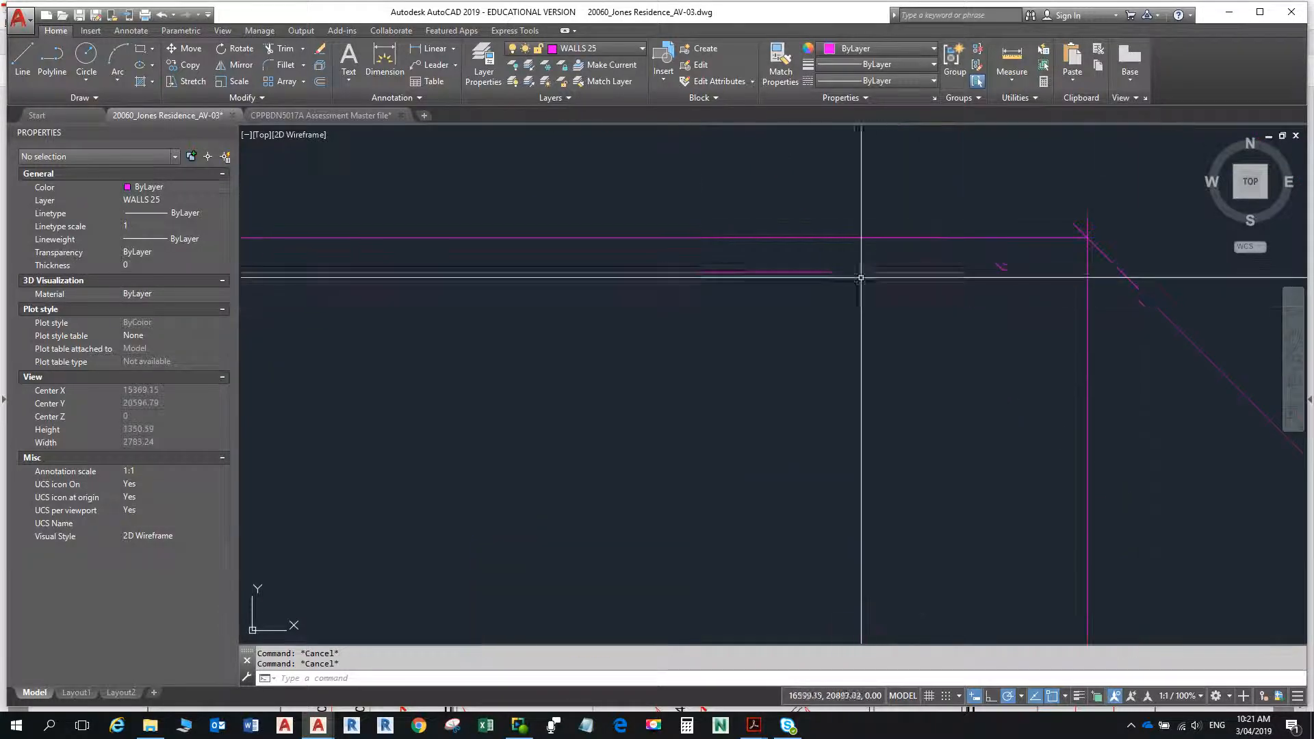
pyautogui.scroll(-3, 856, 280)
# - Measure horizontally from the left end of the new offset line to its junction with the vertical and angled wall lines
pyautogui.moveTo(851, 285); pyautogui.dragTo(1035, 329, button='middle')
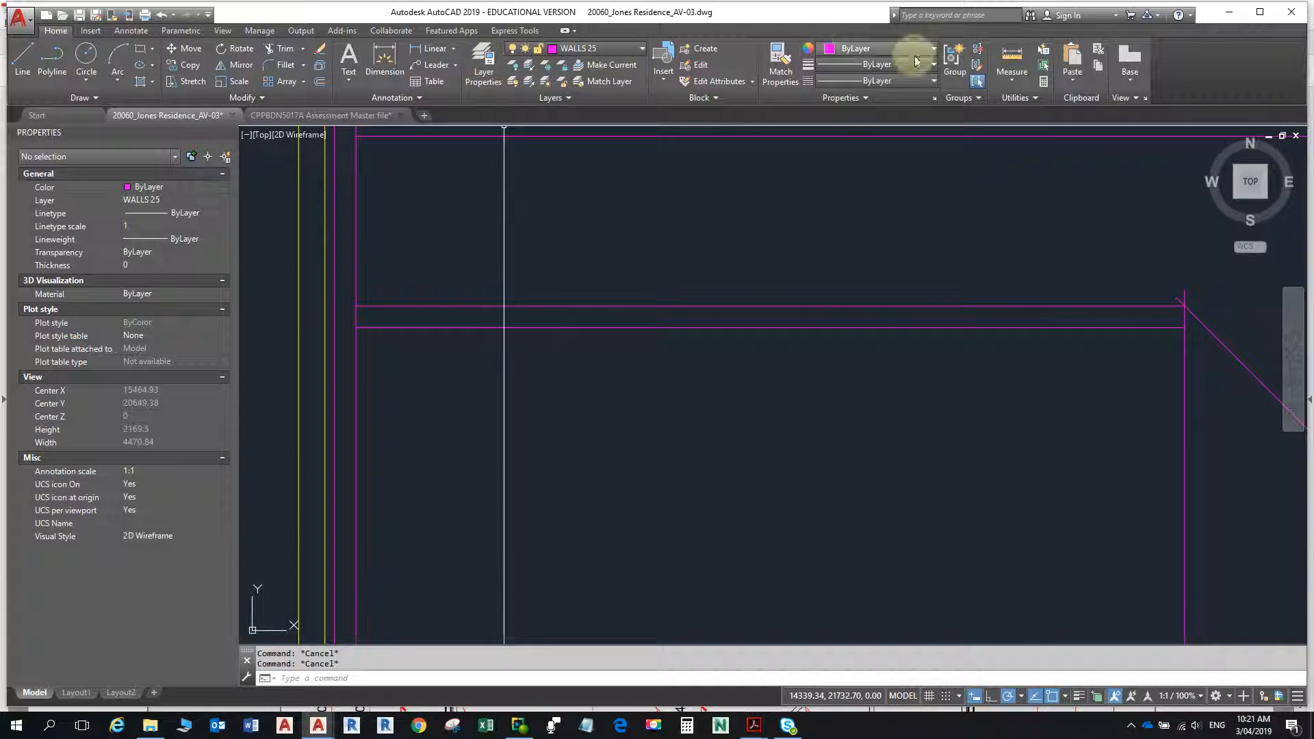
pyautogui.click(1012, 58)
pyautogui.click(362, 307)
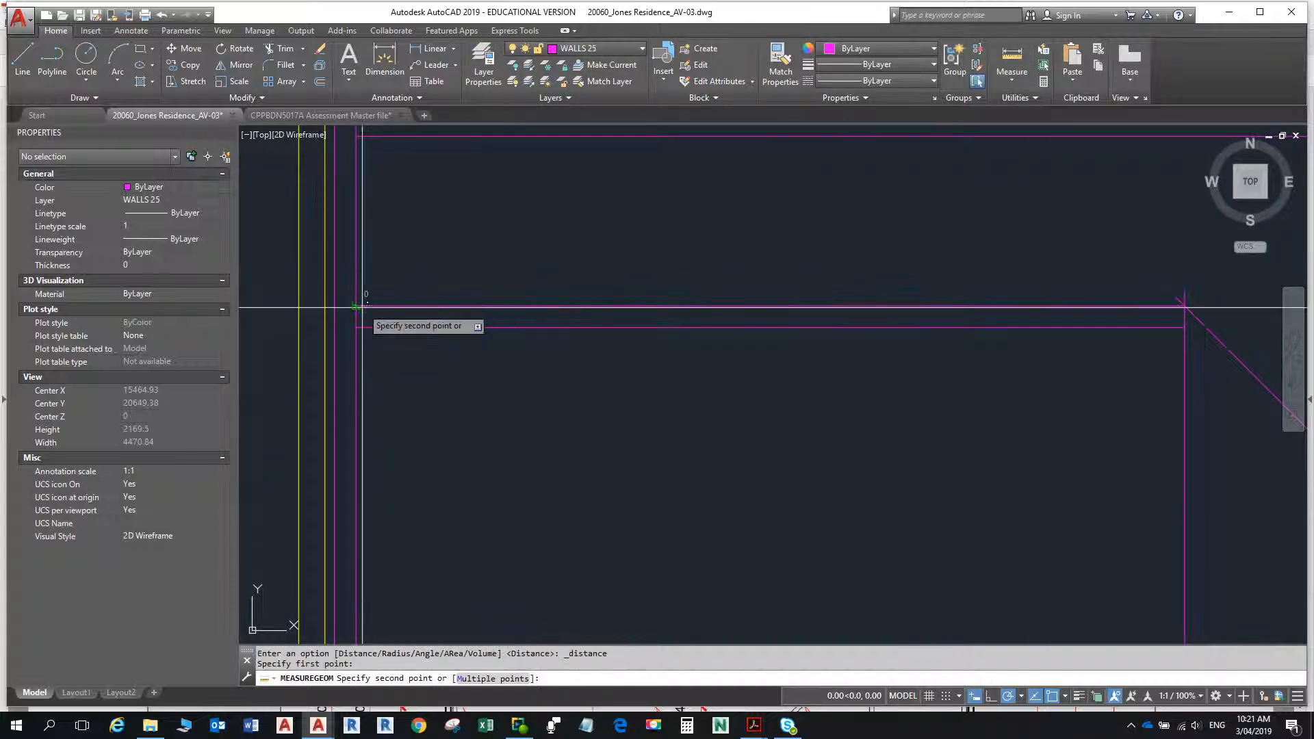
pyautogui.scroll(2, 1121, 315)
pyautogui.moveTo(1121, 315); pyautogui.dragTo(769, 326, button='middle')
pyautogui.scroll(12, 860, 319)
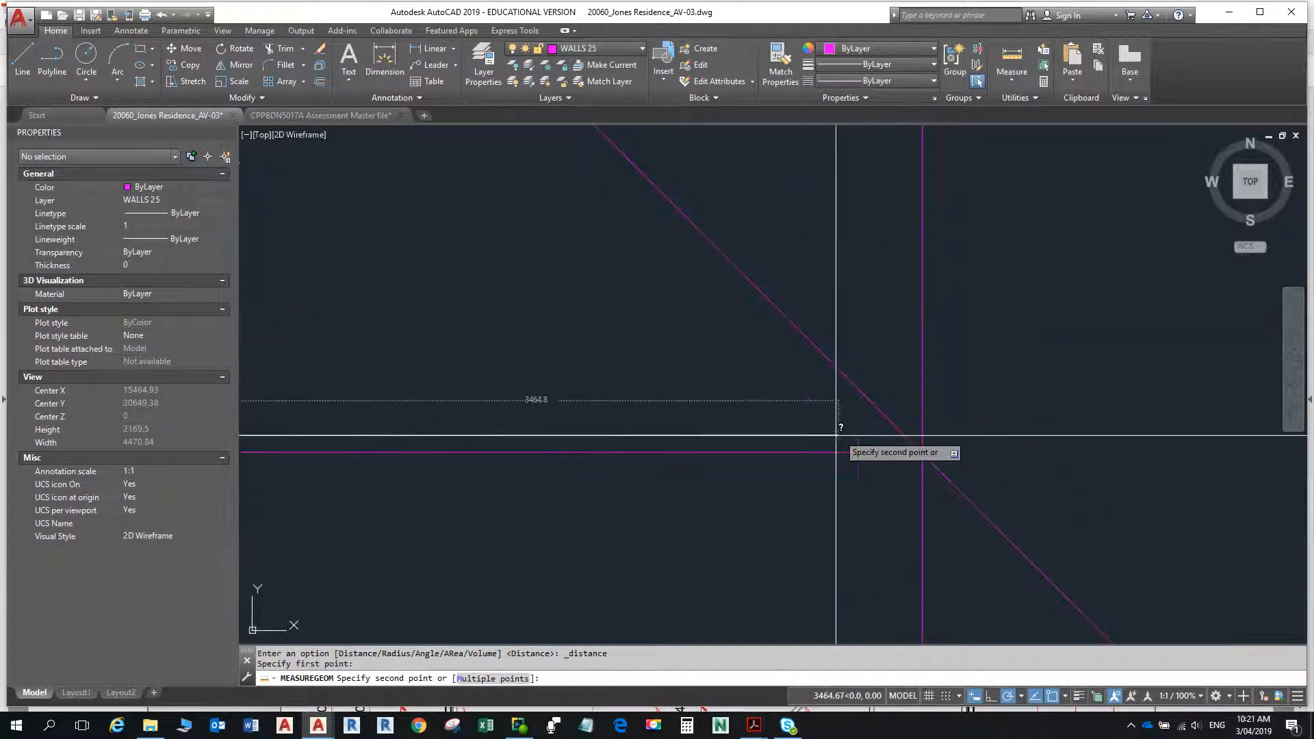
pyautogui.moveTo(907, 460); pyautogui.dragTo(988, 469, button='middle')
pyautogui.scroll(5, 892, 445)
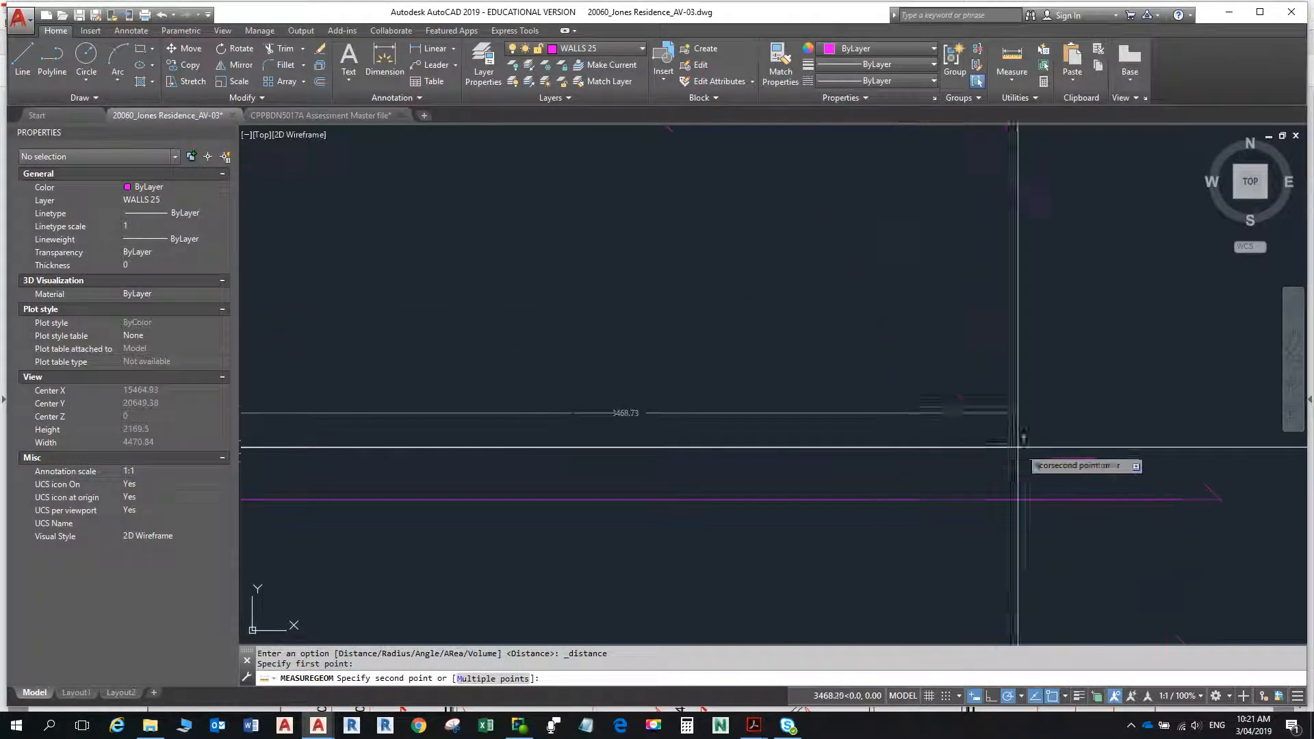
pyautogui.moveTo(895, 446); pyautogui.dragTo(138, 419, button='middle')
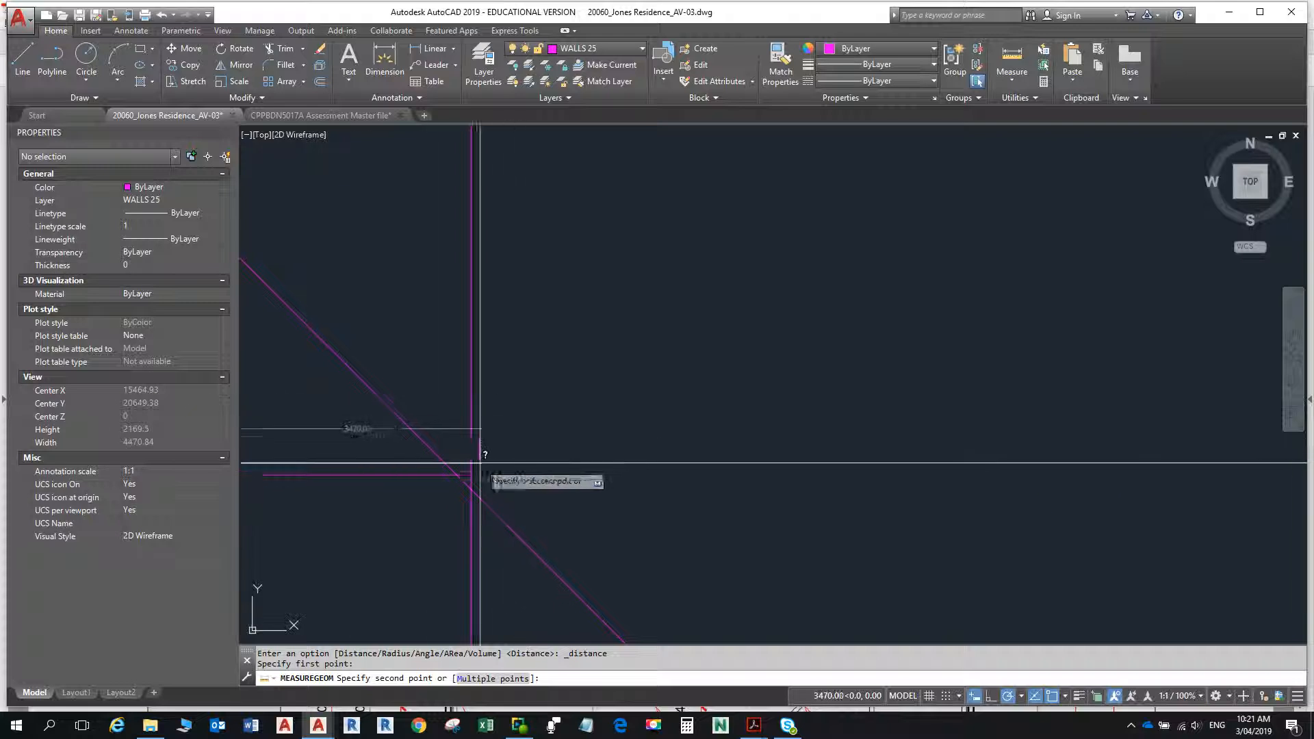
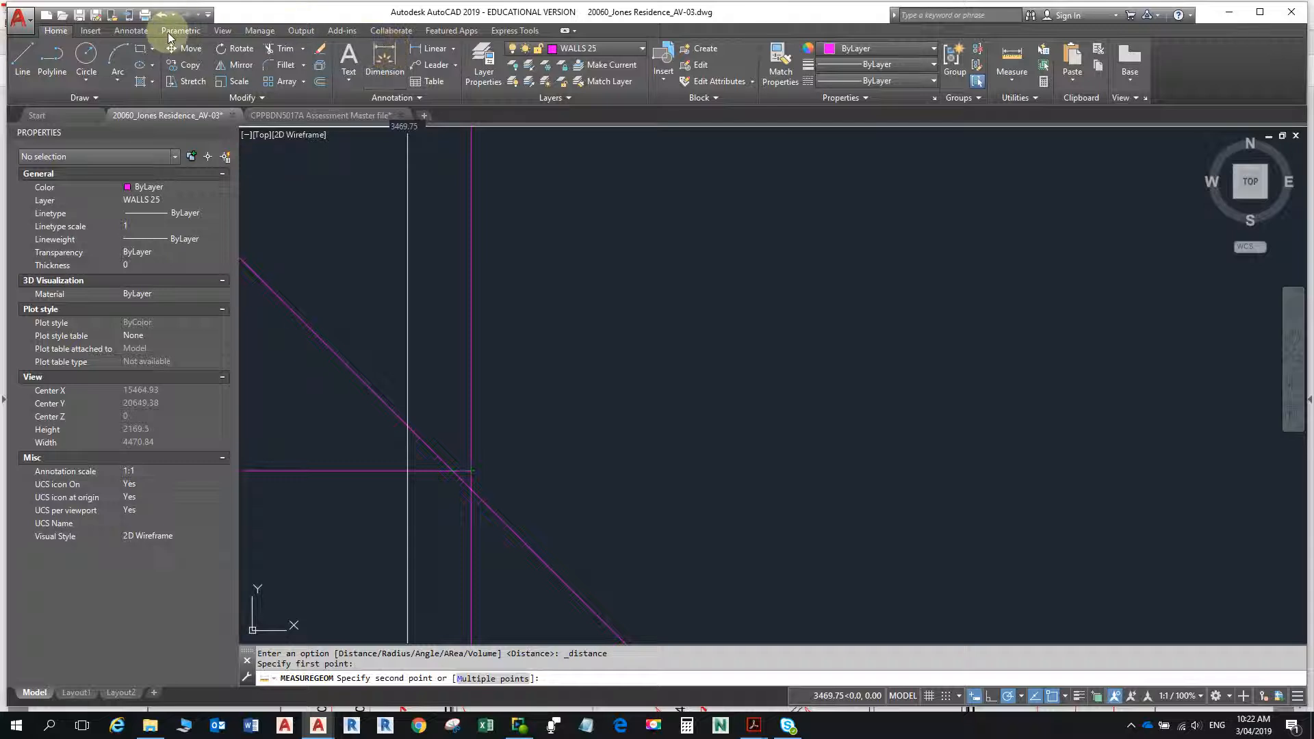
# - Examine up close how the horizontal, vertical and angled wall lines meet at the passage corner
pyautogui.click(134, 31)
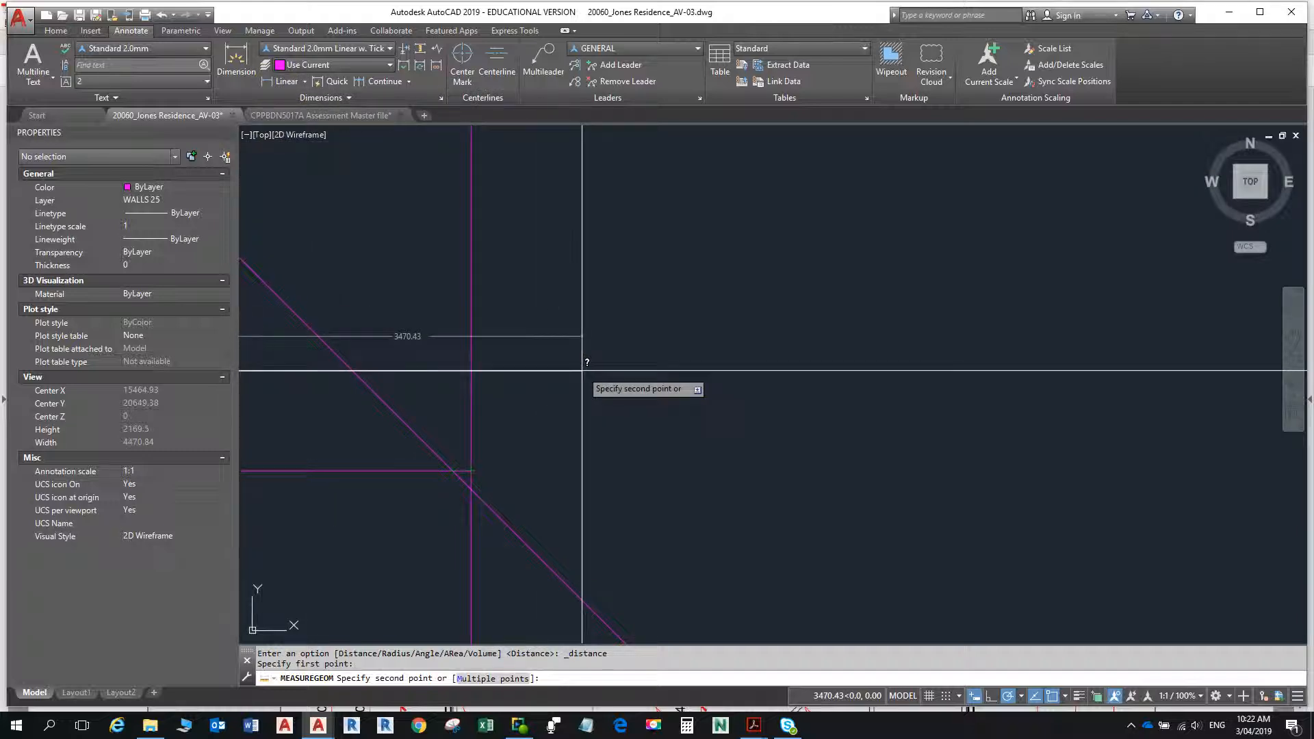
pyautogui.press('Escape')
pyautogui.scroll(-8, 548, 384)
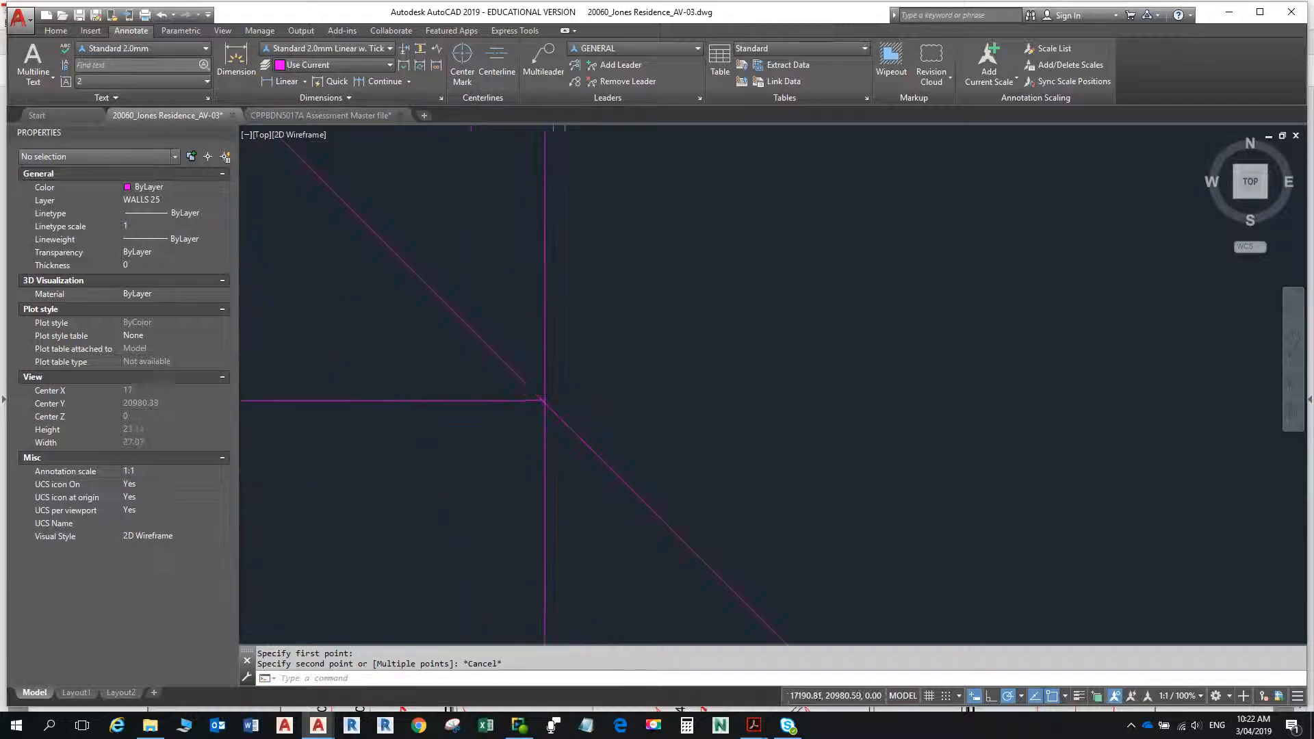
pyautogui.hotkey('alt', 'Tab')
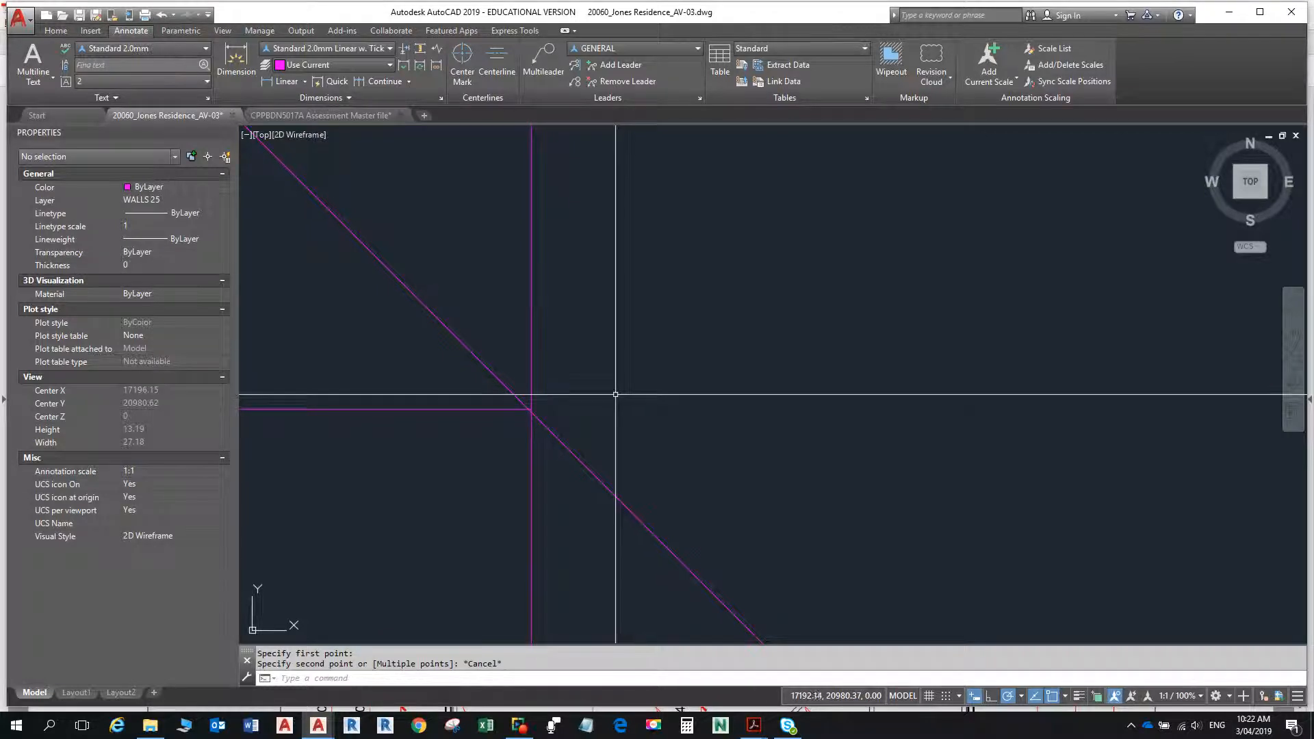
pyautogui.scroll(8, 531, 415)
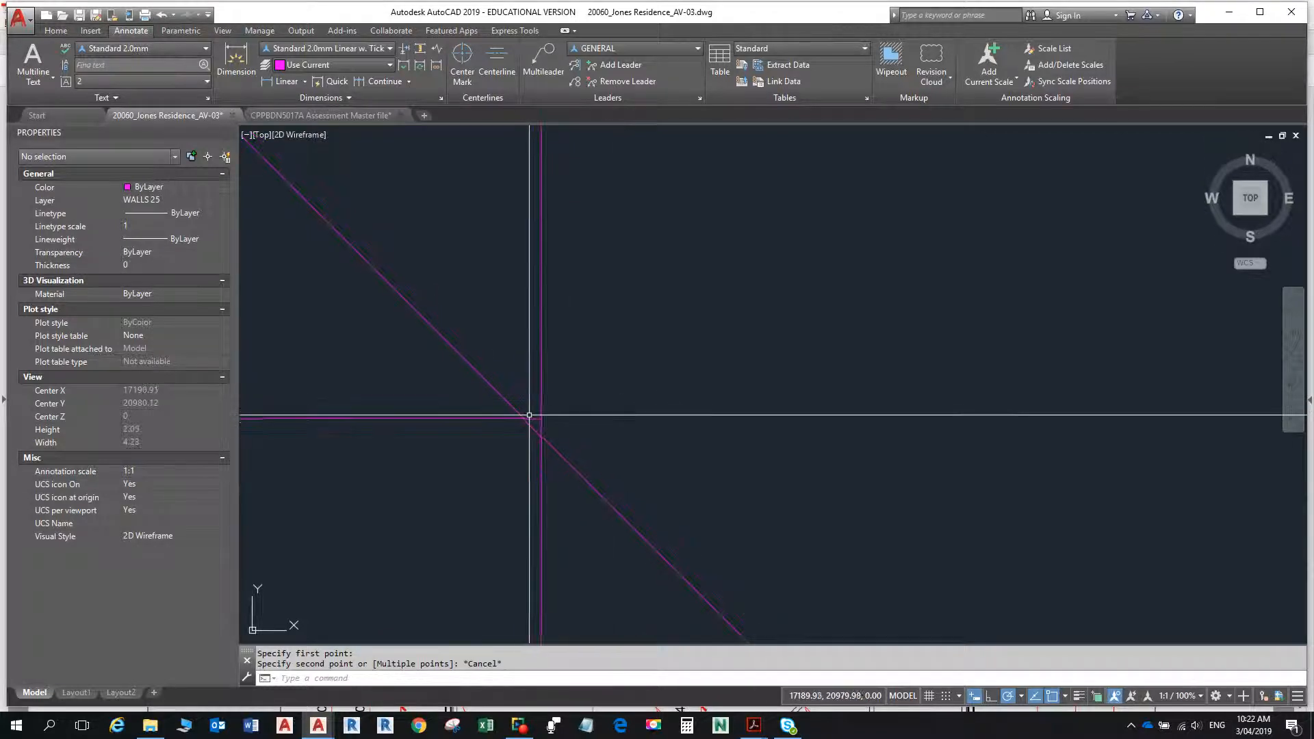
pyautogui.scroll(-10, 541, 431)
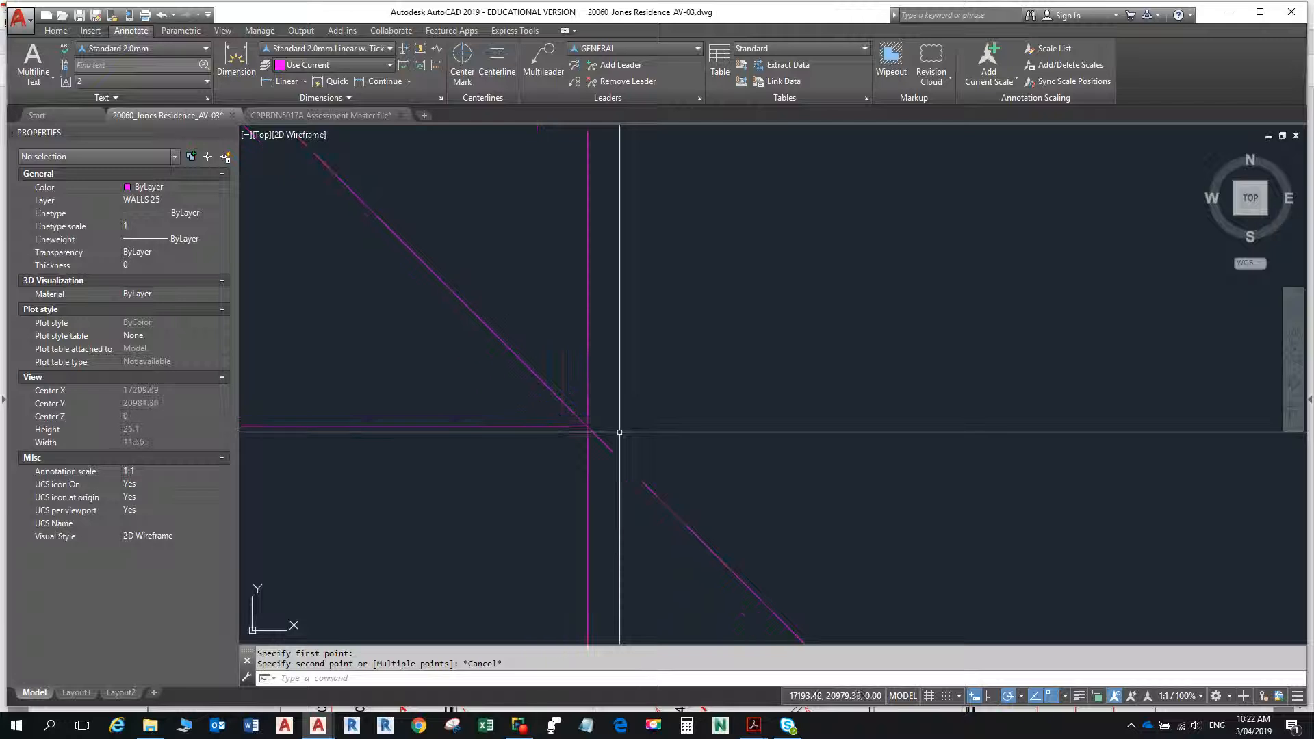
pyautogui.scroll(-12, 714, 356)
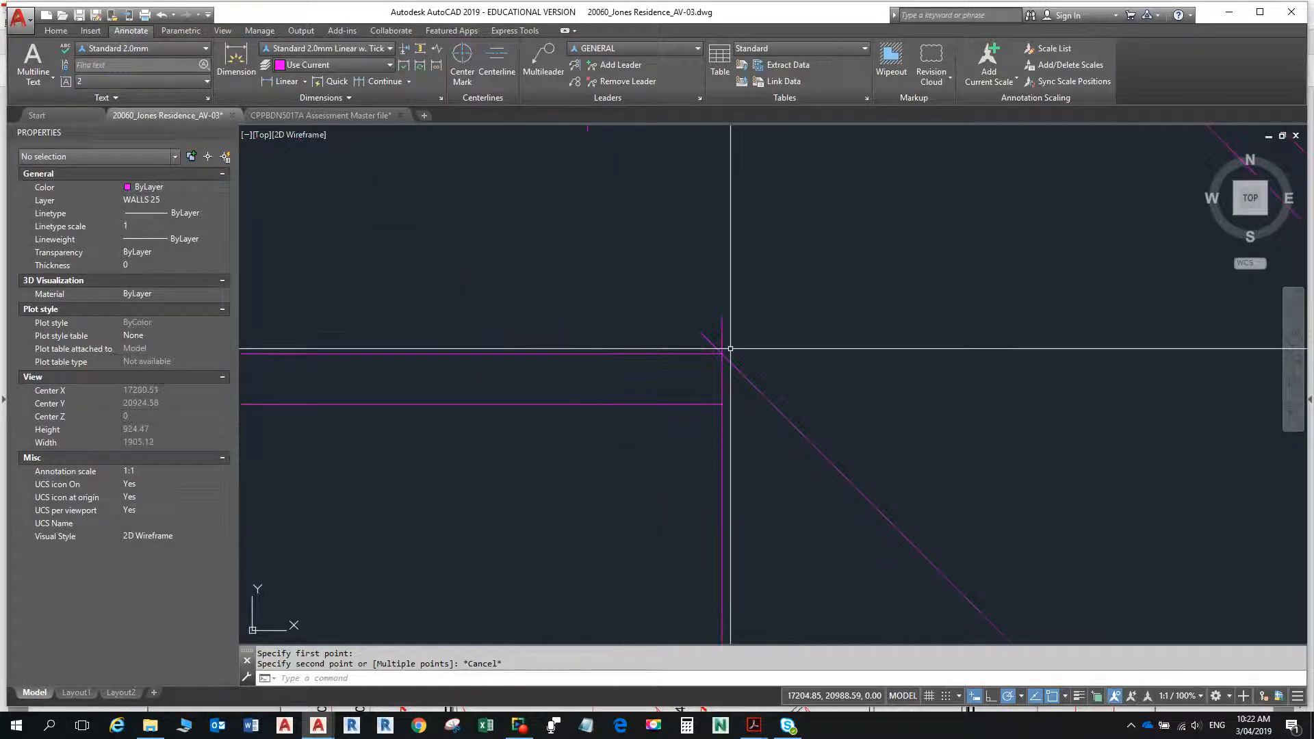
pyautogui.scroll(-4, 731, 348)
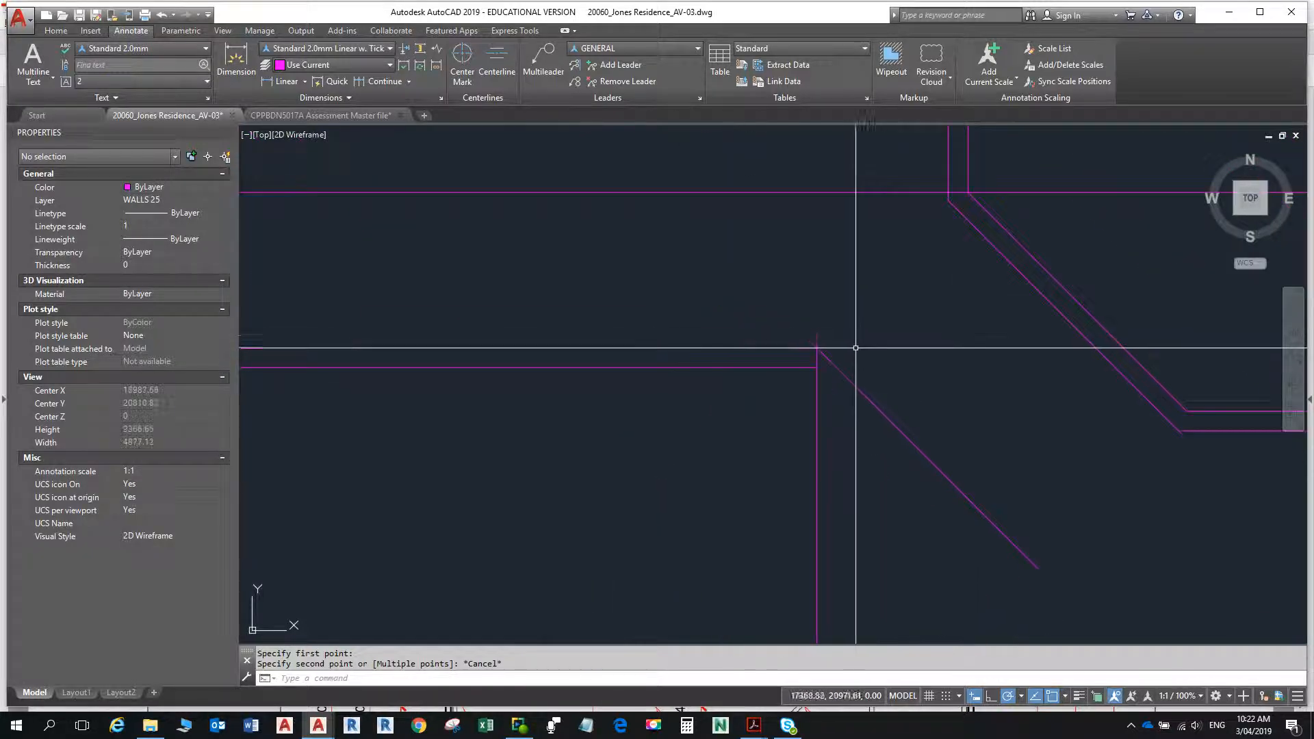
# - Try to offset the angled passage wall line 900 to its lower-left side, and undo that offset
pyautogui.write('o')
pyautogui.press('Return')
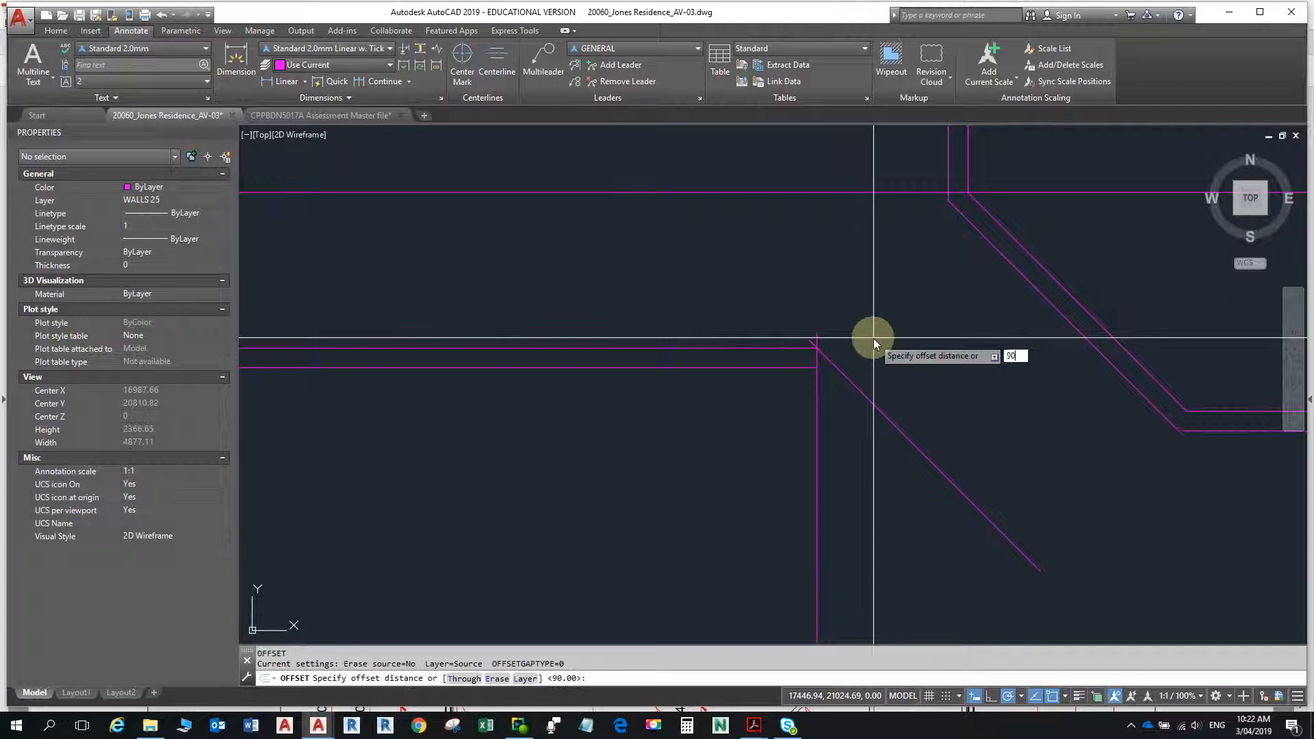
pyautogui.write('900')
pyautogui.press('Return')
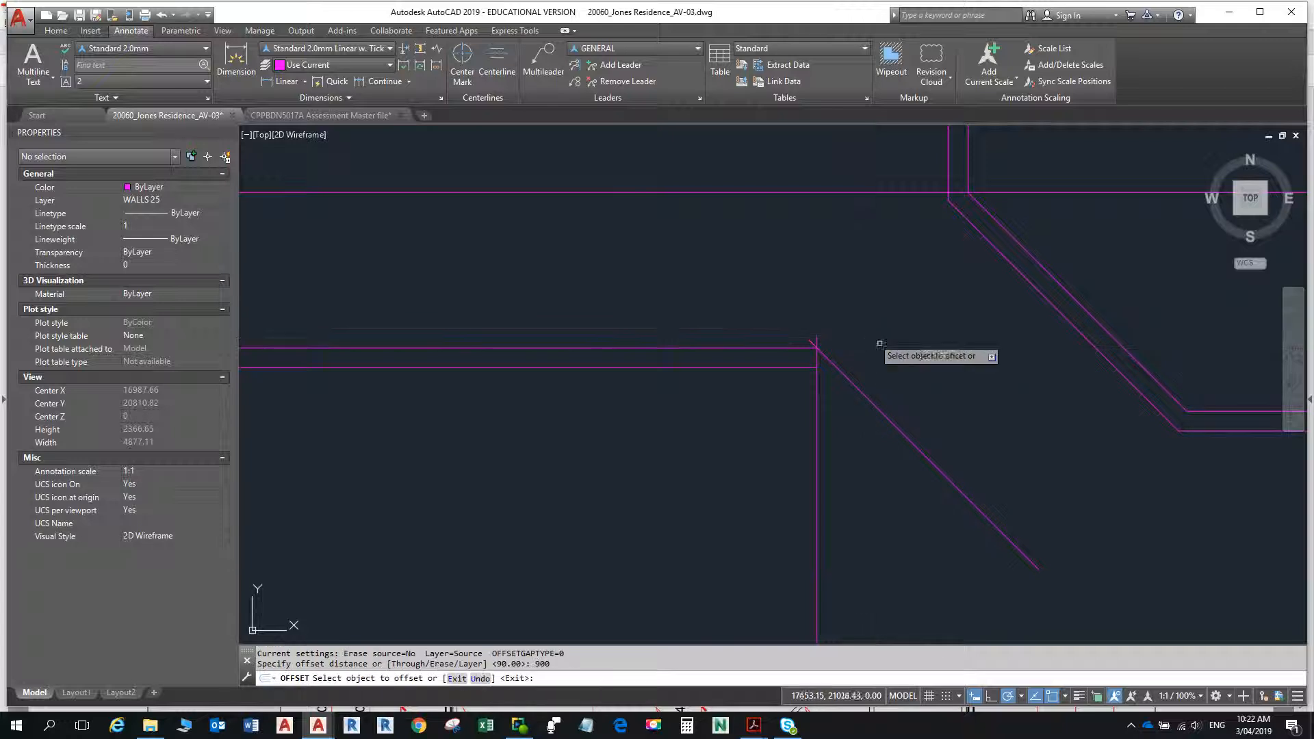
pyautogui.click(903, 433)
pyautogui.click(842, 451)
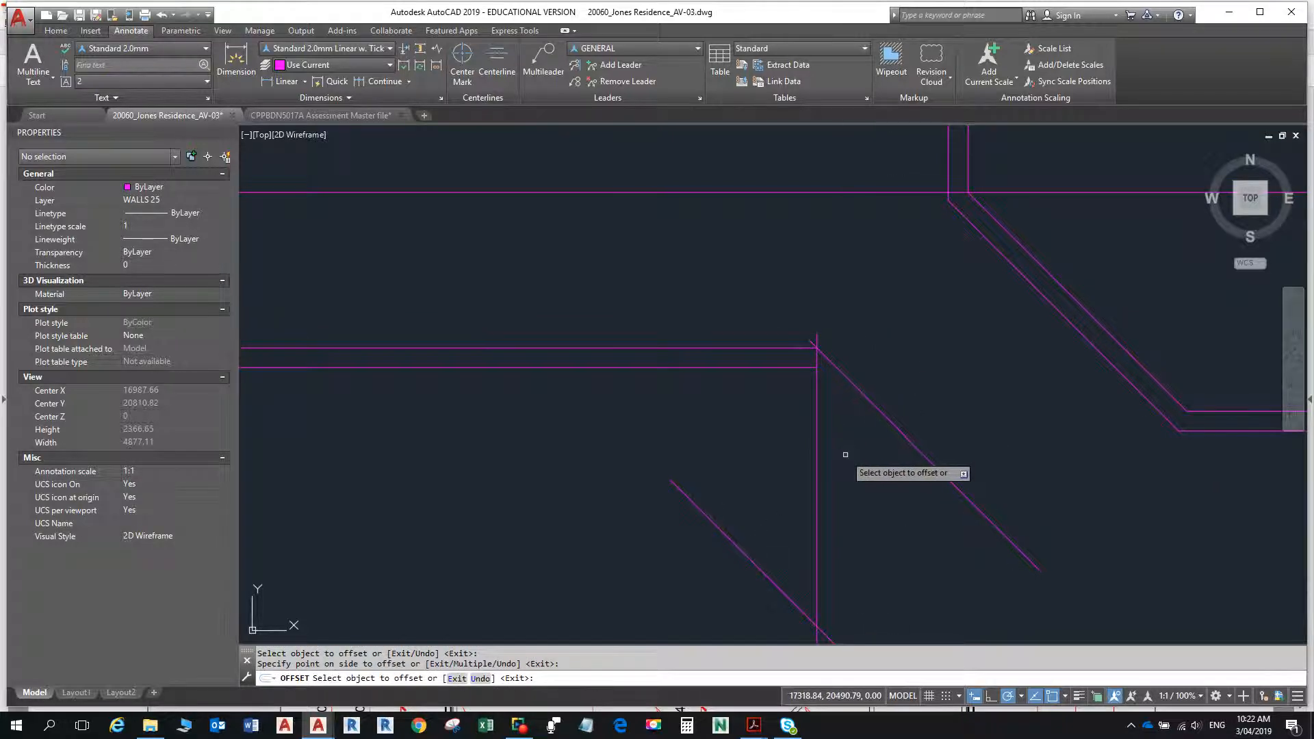
pyautogui.hotkey('ctrl', 'z')
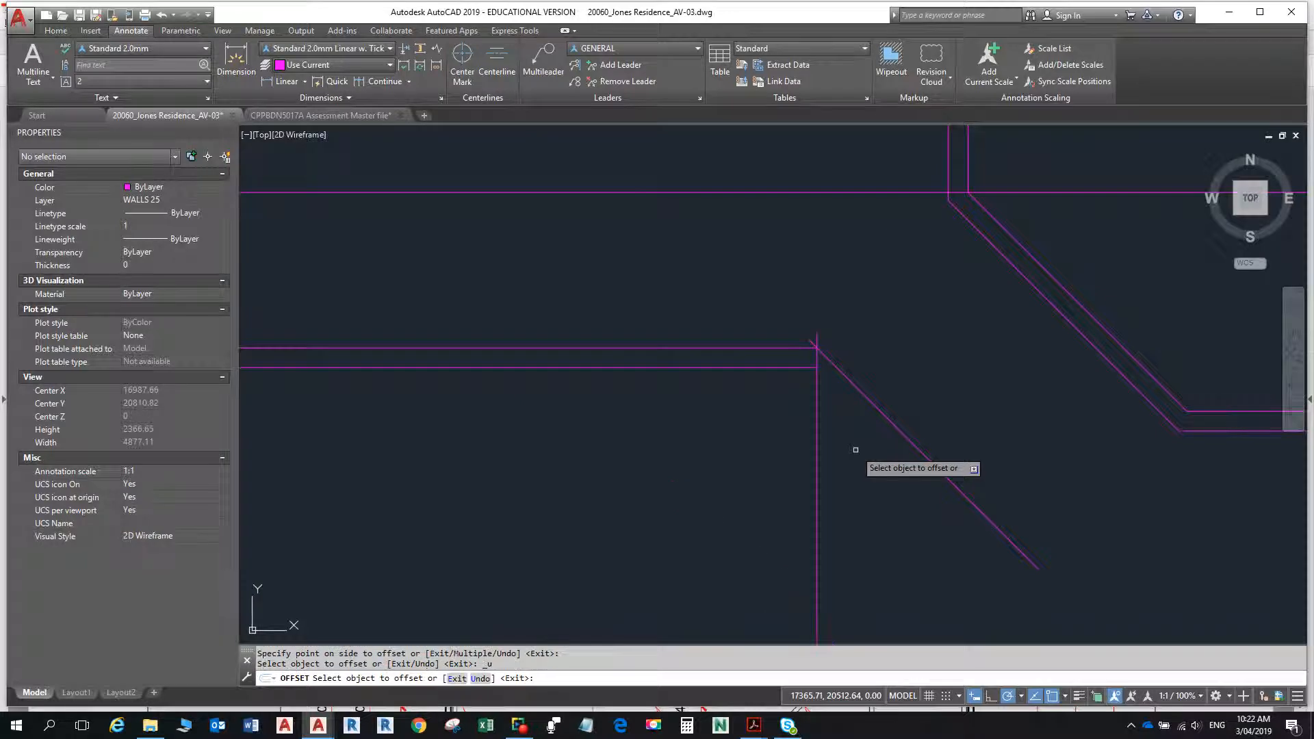
# - Offset the angled passage wall line 90 to its lower-left side to give the wall its thickness
pyautogui.click(885, 418)
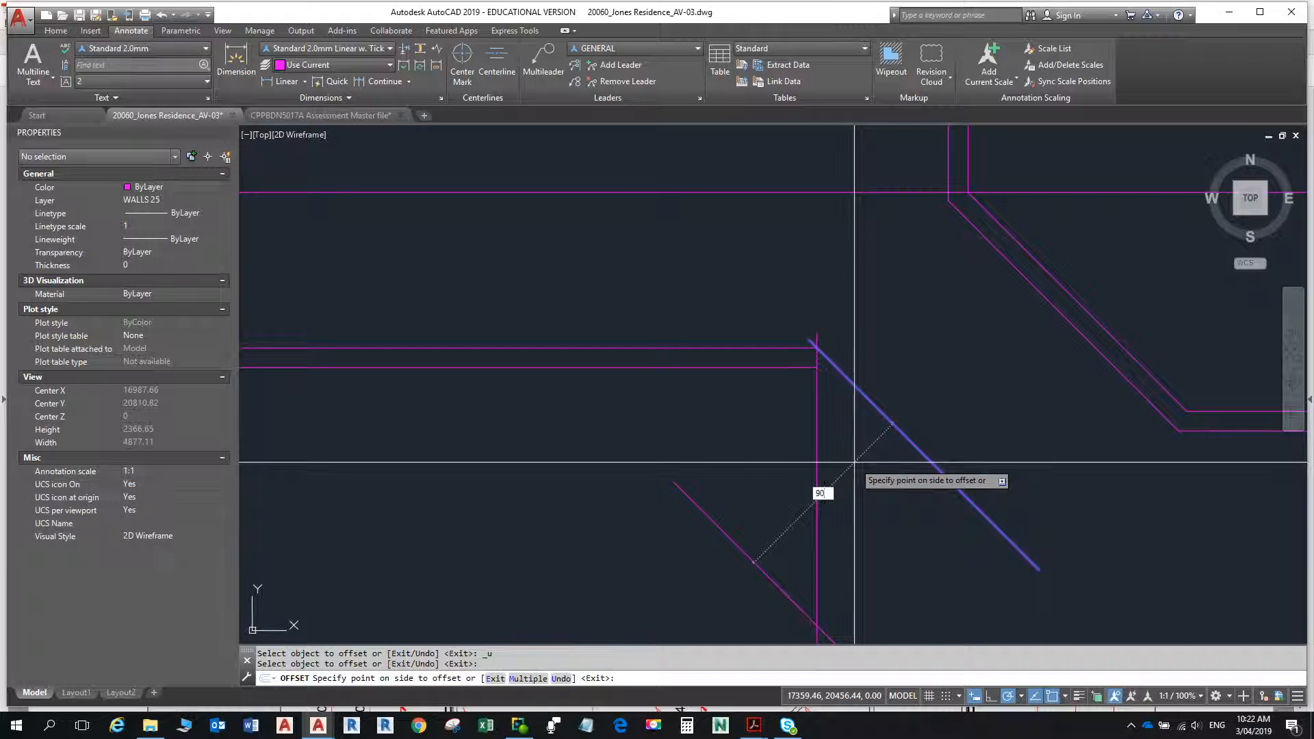
pyautogui.write('90')
pyautogui.press('Return')
pyautogui.press('Escape')
# - Fillet the lower angled line with the lower horizontal wall line and the upper angled line with the upper horizontal one
pyautogui.write('f')
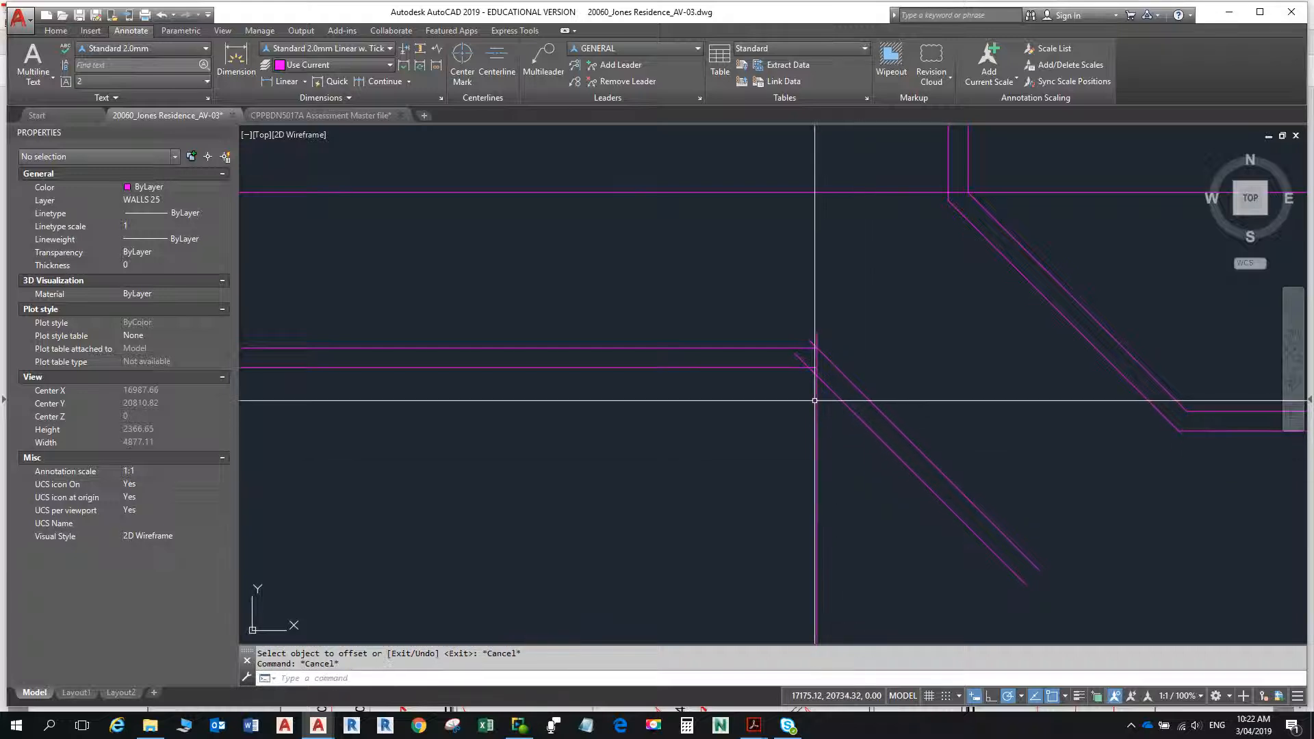
pyautogui.press('Return')
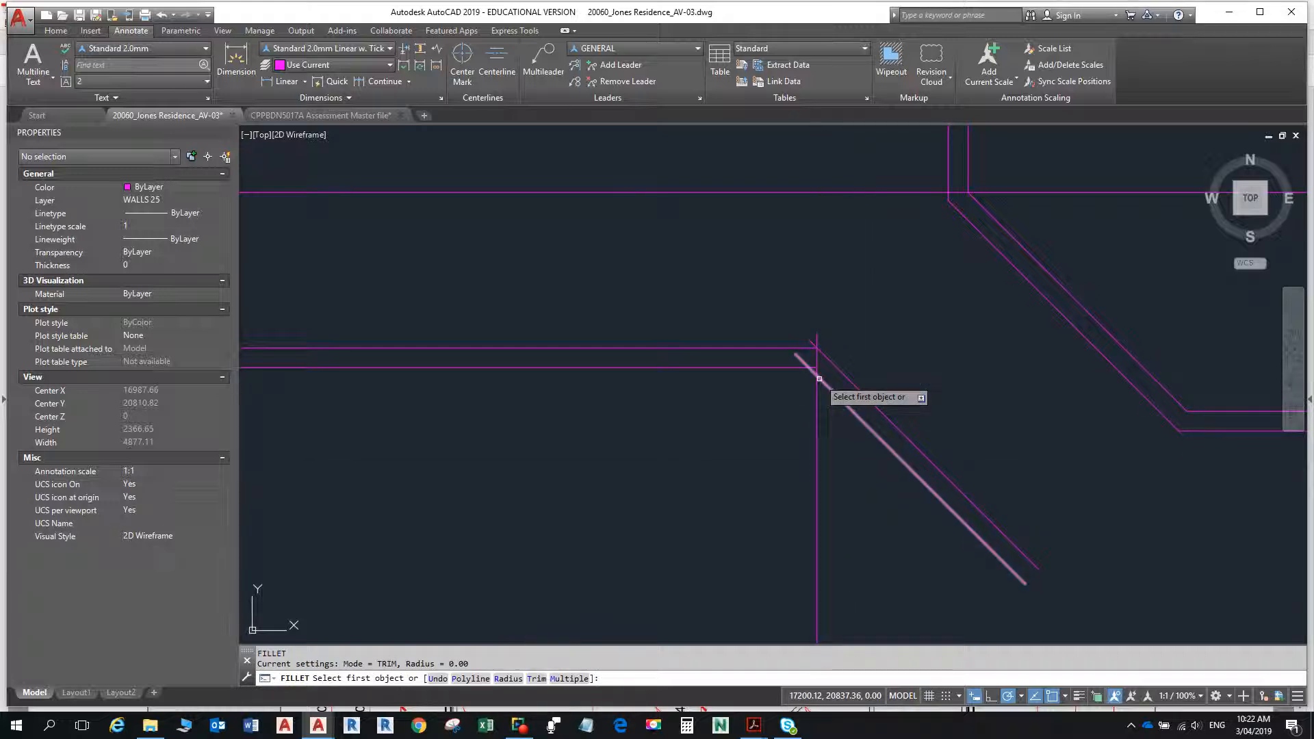
pyautogui.click(820, 380)
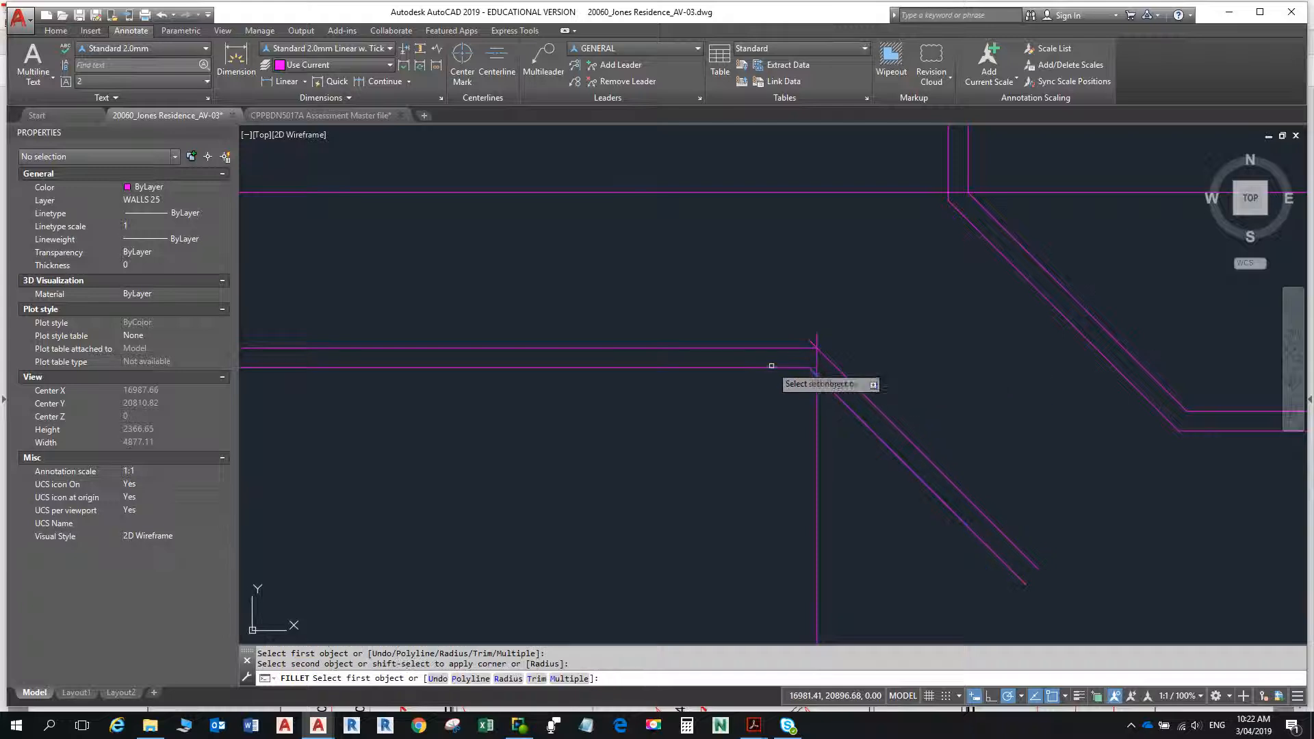
pyautogui.click(772, 367)
pyautogui.click(779, 349)
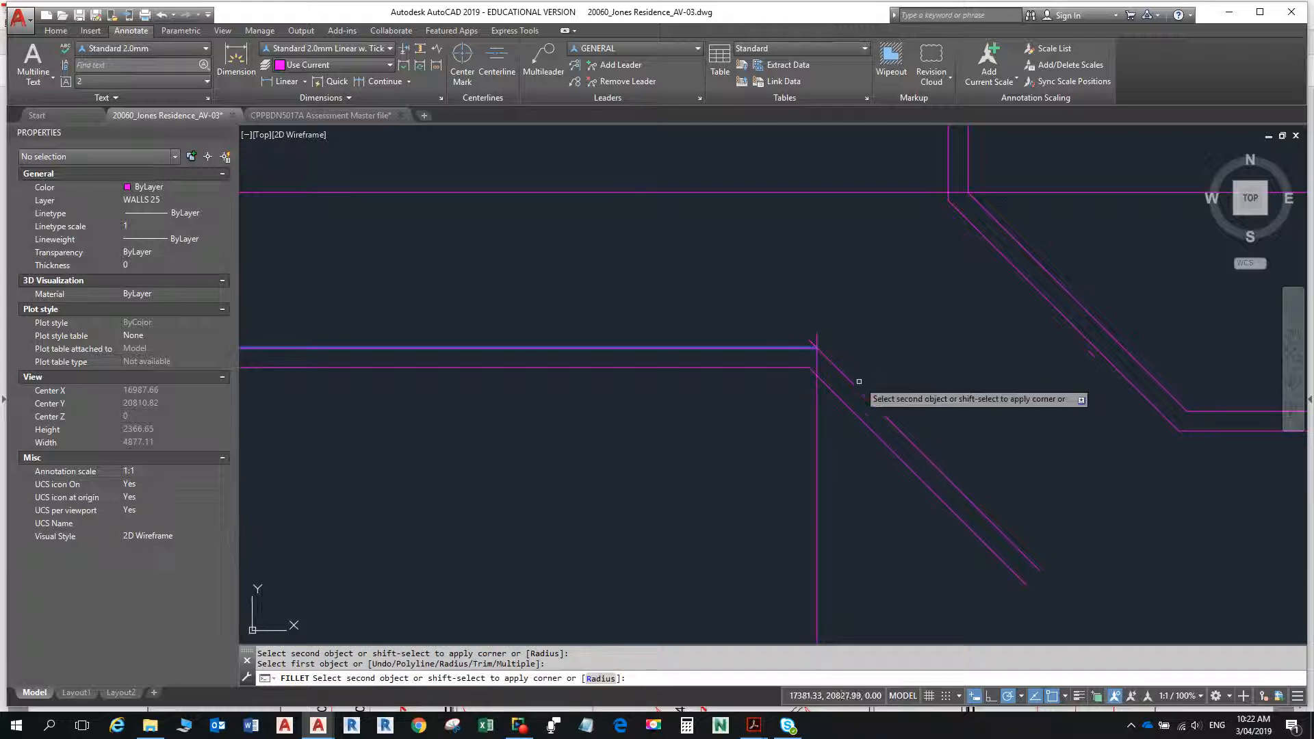
pyautogui.click(868, 393)
pyautogui.press('Escape')
# - Check the dimensions in the floor plan PDF and offset the lower line of the right-hand horizontal wall 900 downward
pyautogui.scroll(-8, 867, 395)
pyautogui.scroll(4, 828, 352)
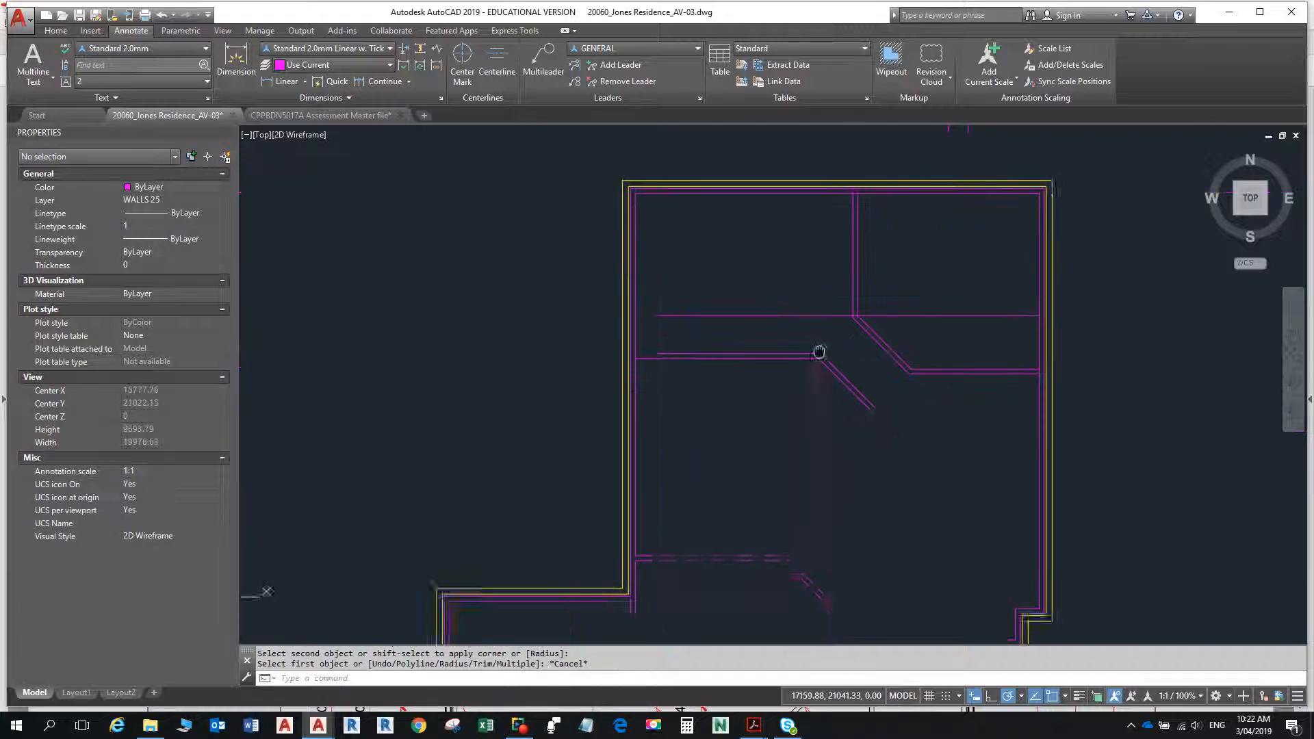
pyautogui.hotkey('alt', 'Tab')
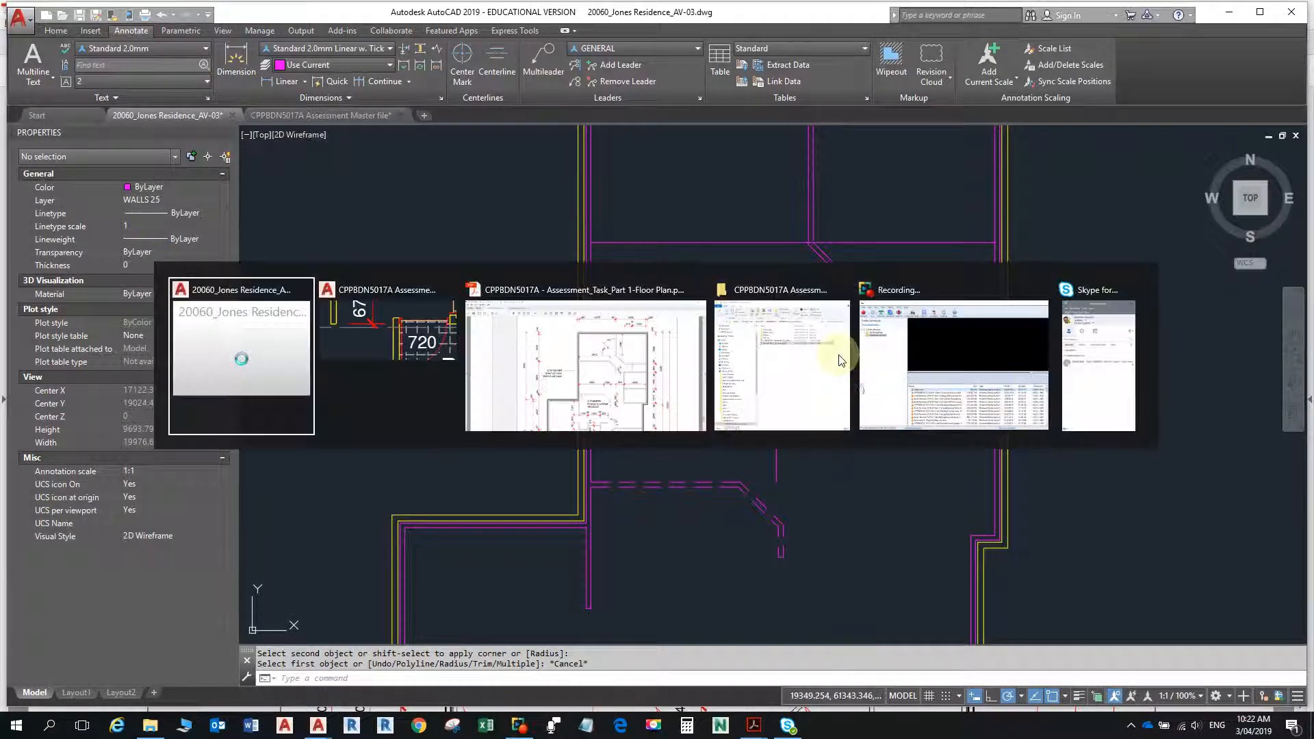
pyautogui.hotkey('alt', 'Tab')
pyautogui.hotkey('alt', 'Tab')
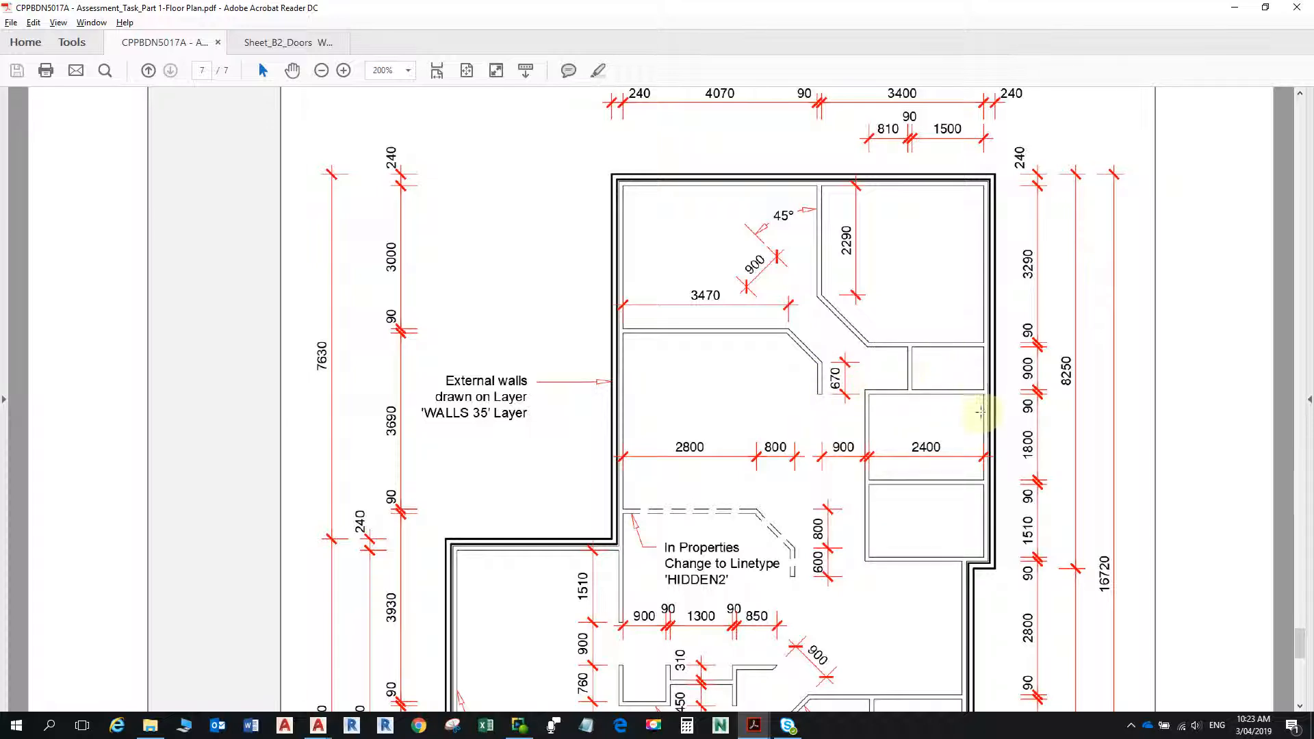
pyautogui.hotkey('alt', 'Tab')
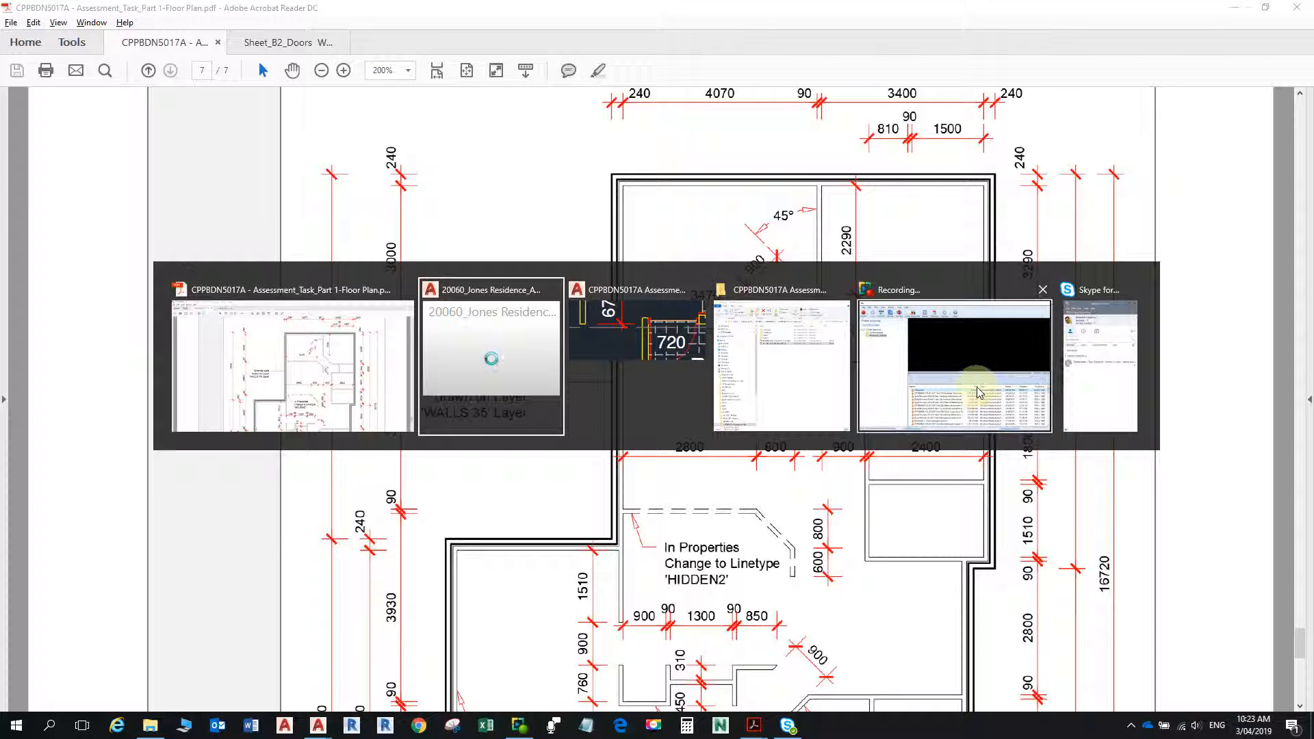
pyautogui.write('o')
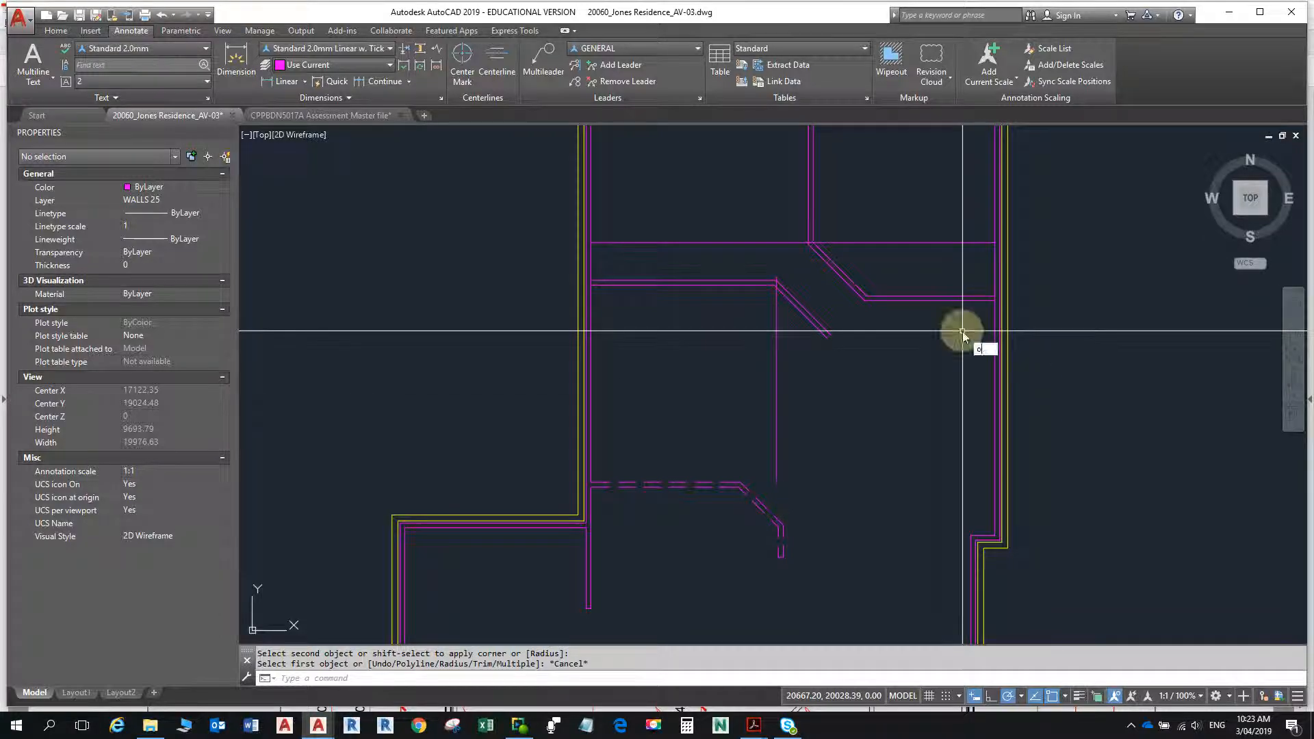
pyautogui.press('Return')
pyautogui.write('900')
pyautogui.press('Return')
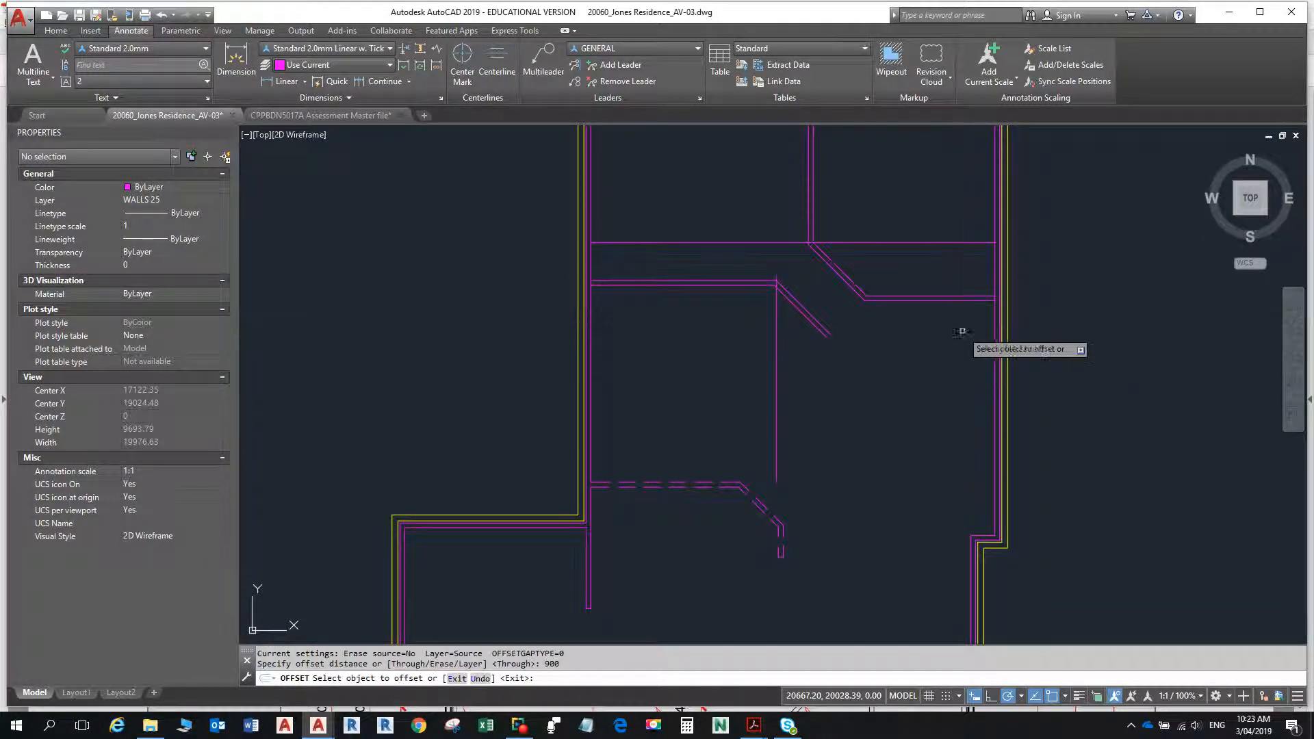
pyautogui.click(936, 302)
pyautogui.click(934, 400)
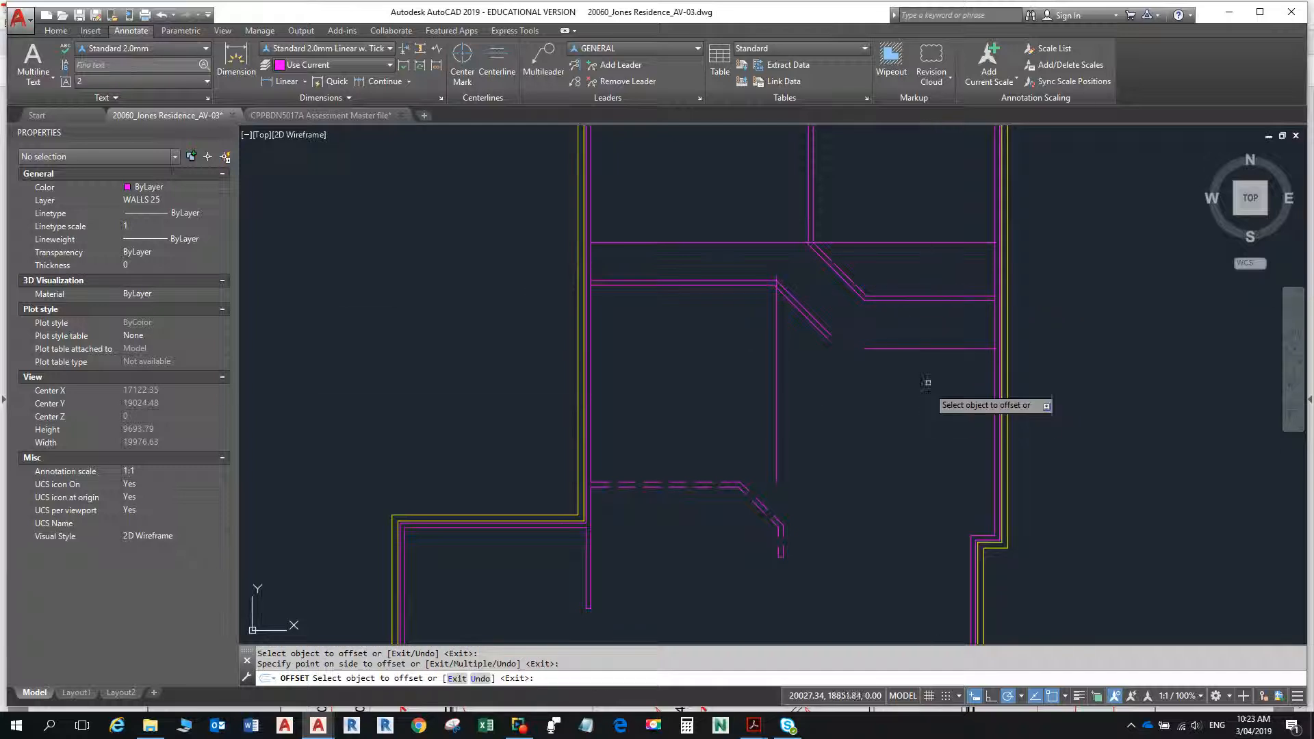
# - Offset the new right-hand horizontal line 90 downward to form the wall's second face
pyautogui.click(933, 350)
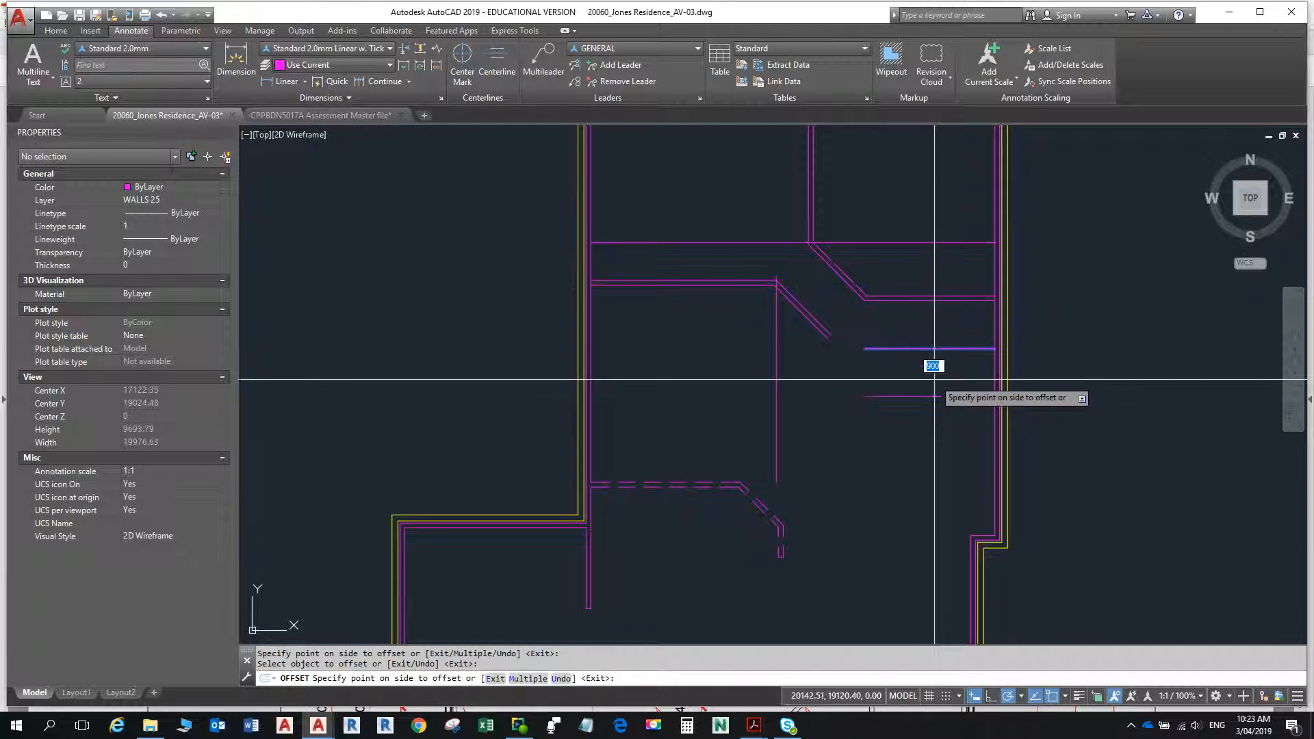
pyautogui.write('90')
pyautogui.press('Return')
pyautogui.press('Escape')
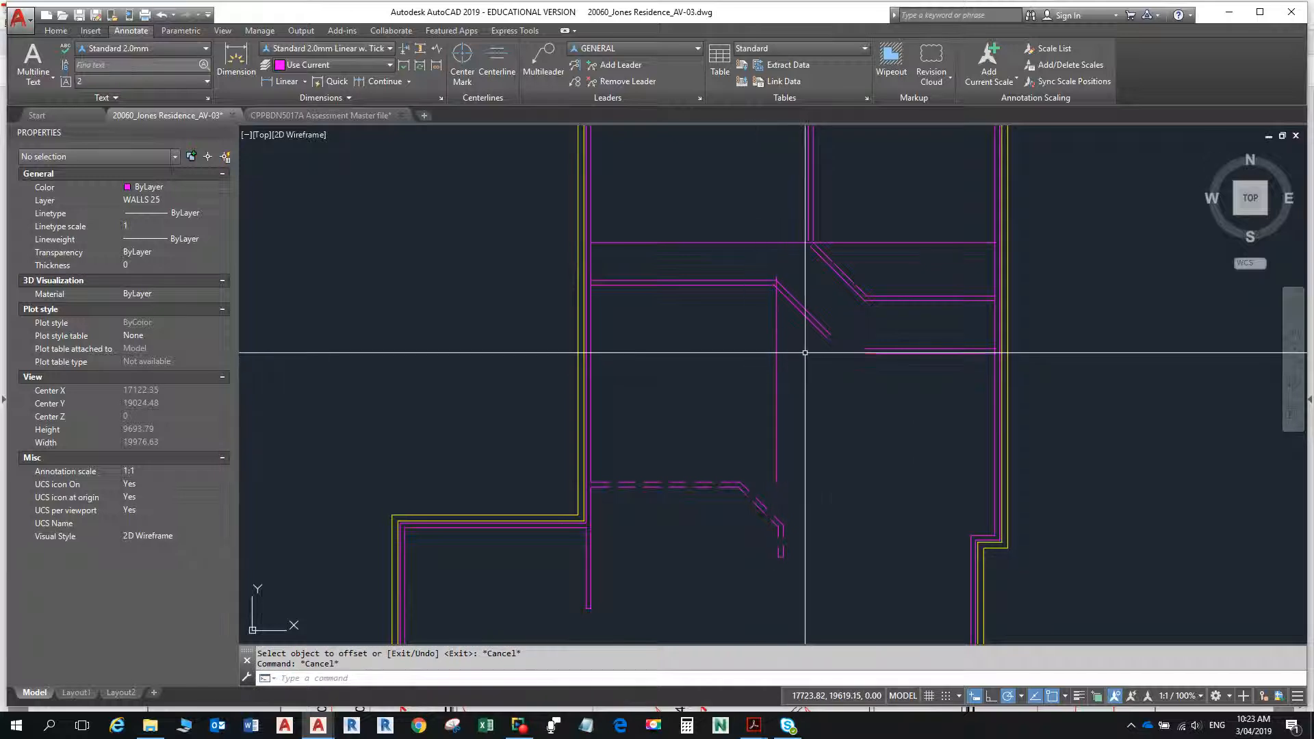
# - Try to stretch the left ends of the two new horizontal wall lines across the passage, check the PDF, and undo the stretching
pyautogui.click(869, 349)
pyautogui.click(865, 350)
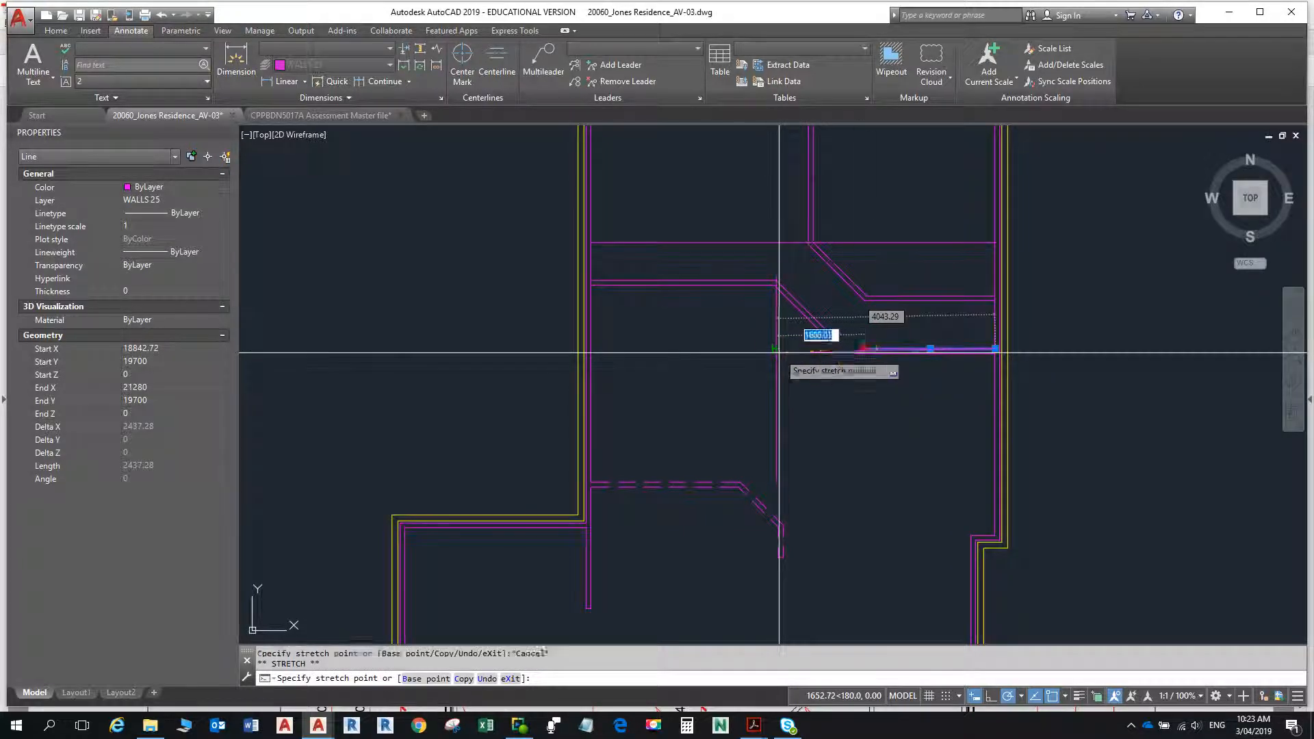
pyautogui.press('Escape')
pyautogui.click(877, 354)
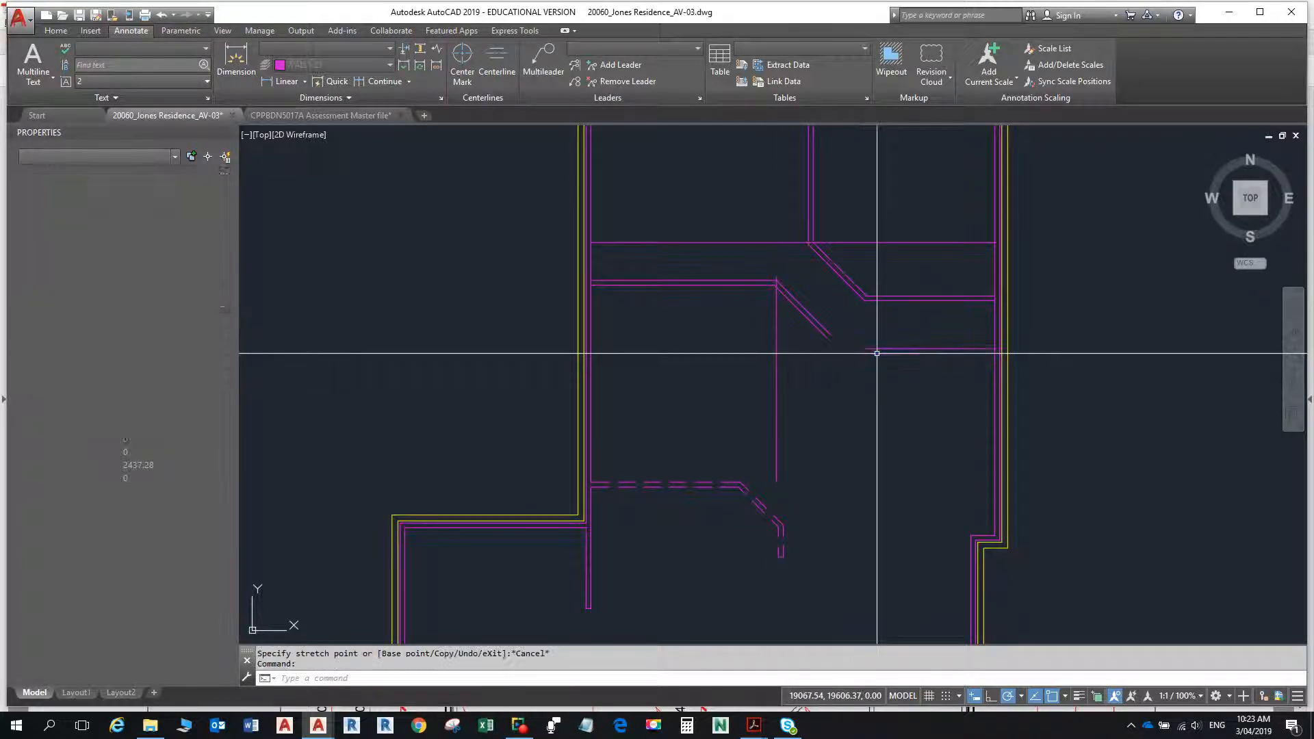
pyautogui.press('Escape')
pyautogui.press('Escape')
pyautogui.click(879, 354)
pyautogui.click(865, 354)
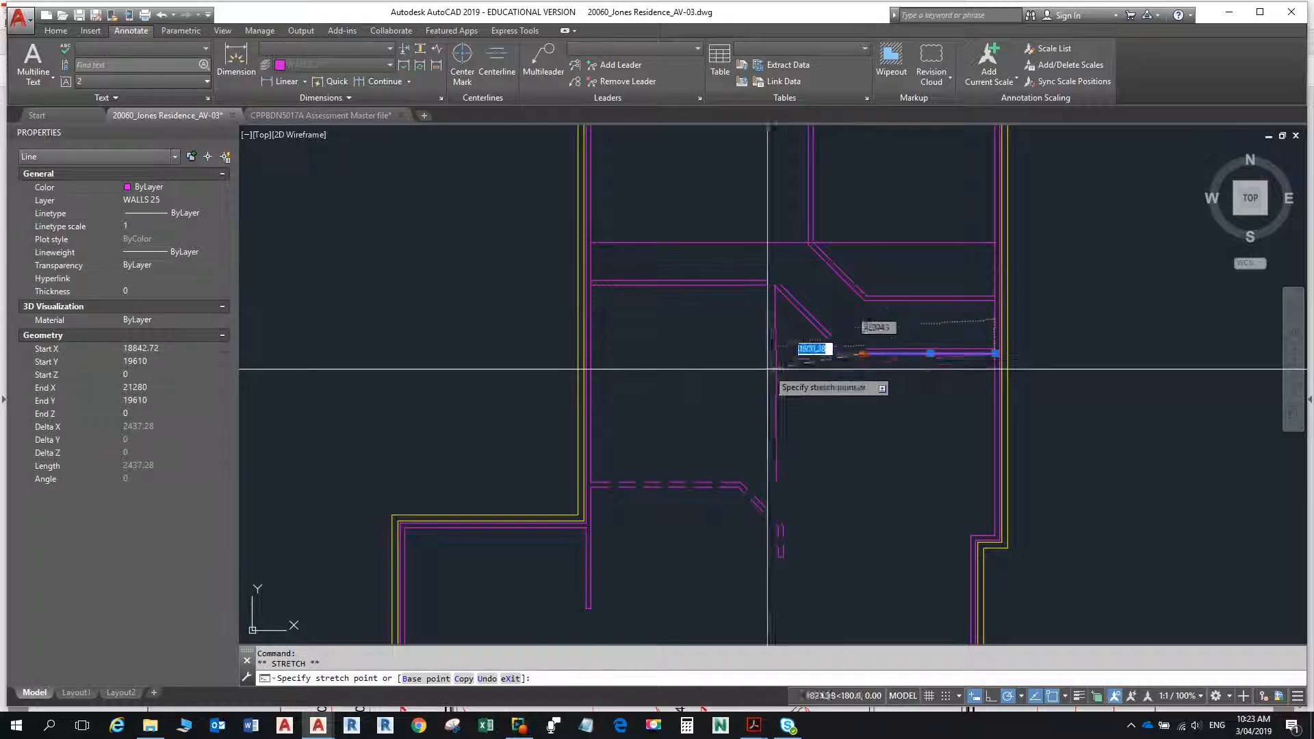
pyautogui.press('Escape')
pyautogui.press('Escape')
pyautogui.press('Escape')
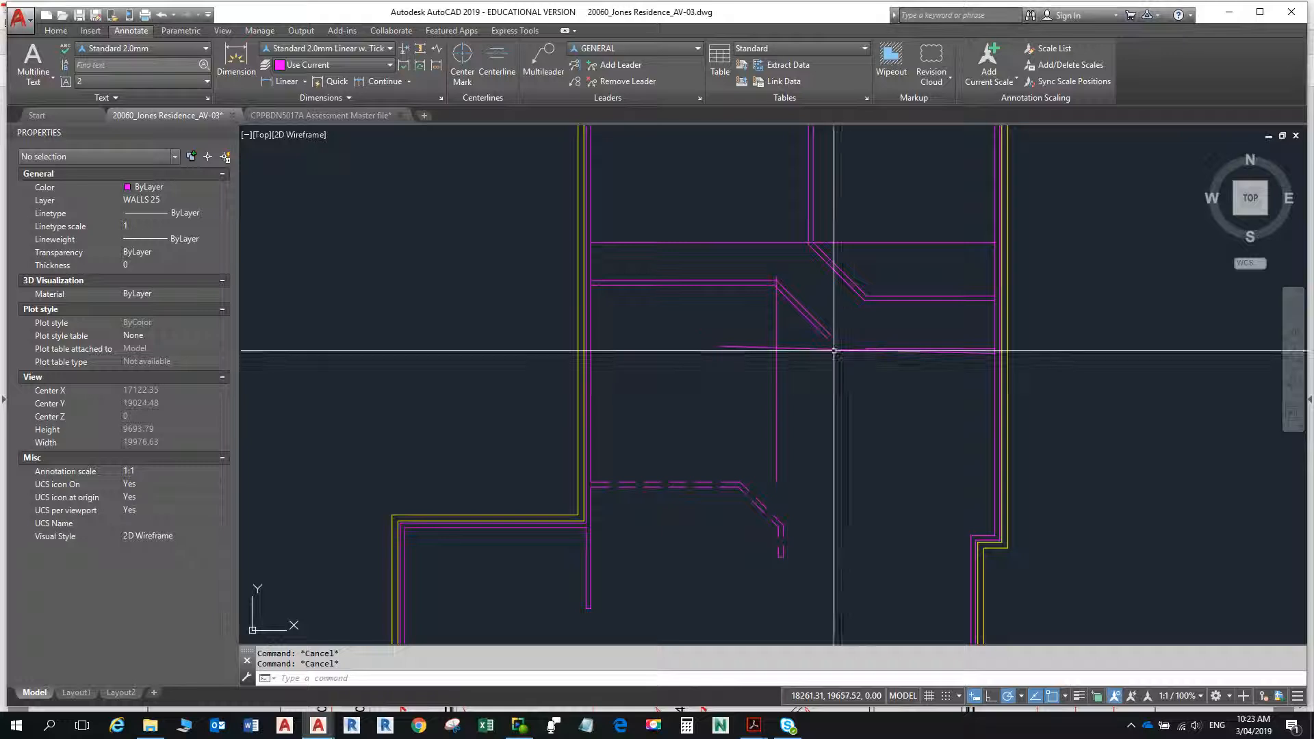
pyautogui.hotkey('alt', 'Tab')
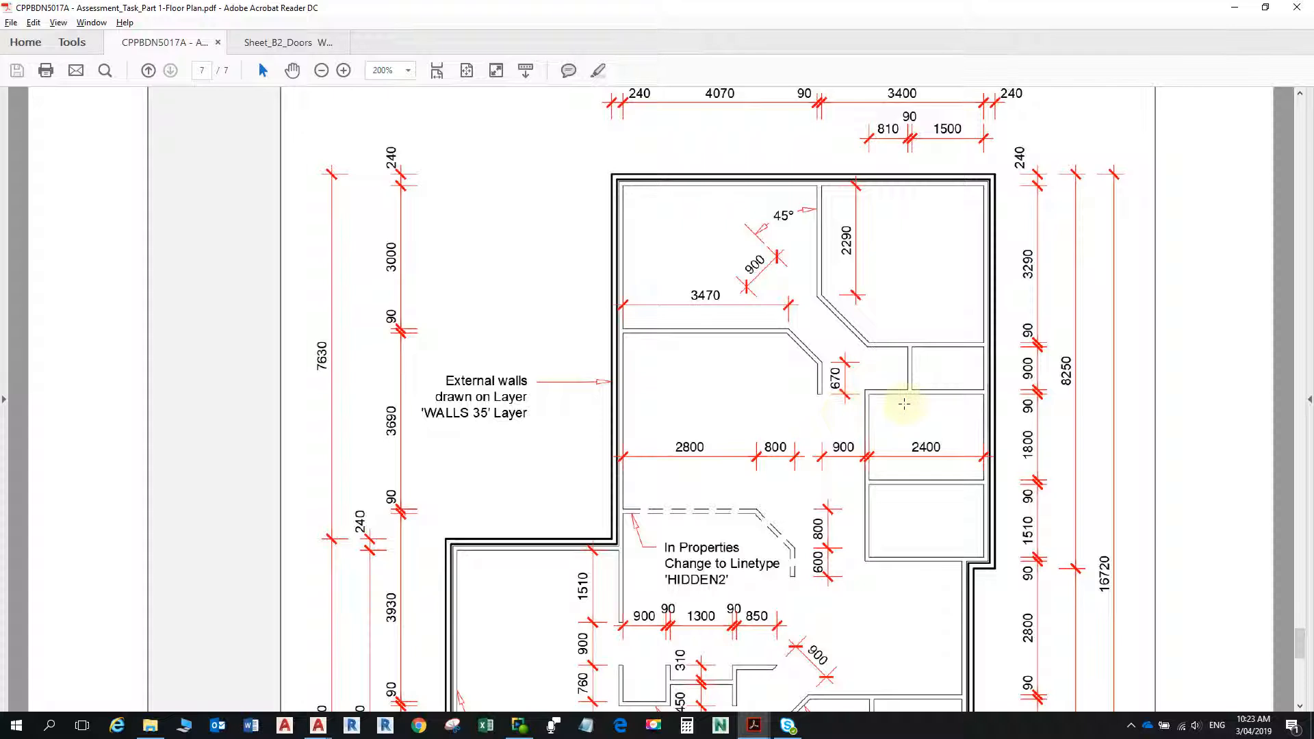
pyautogui.hotkey('alt', 'Tab')
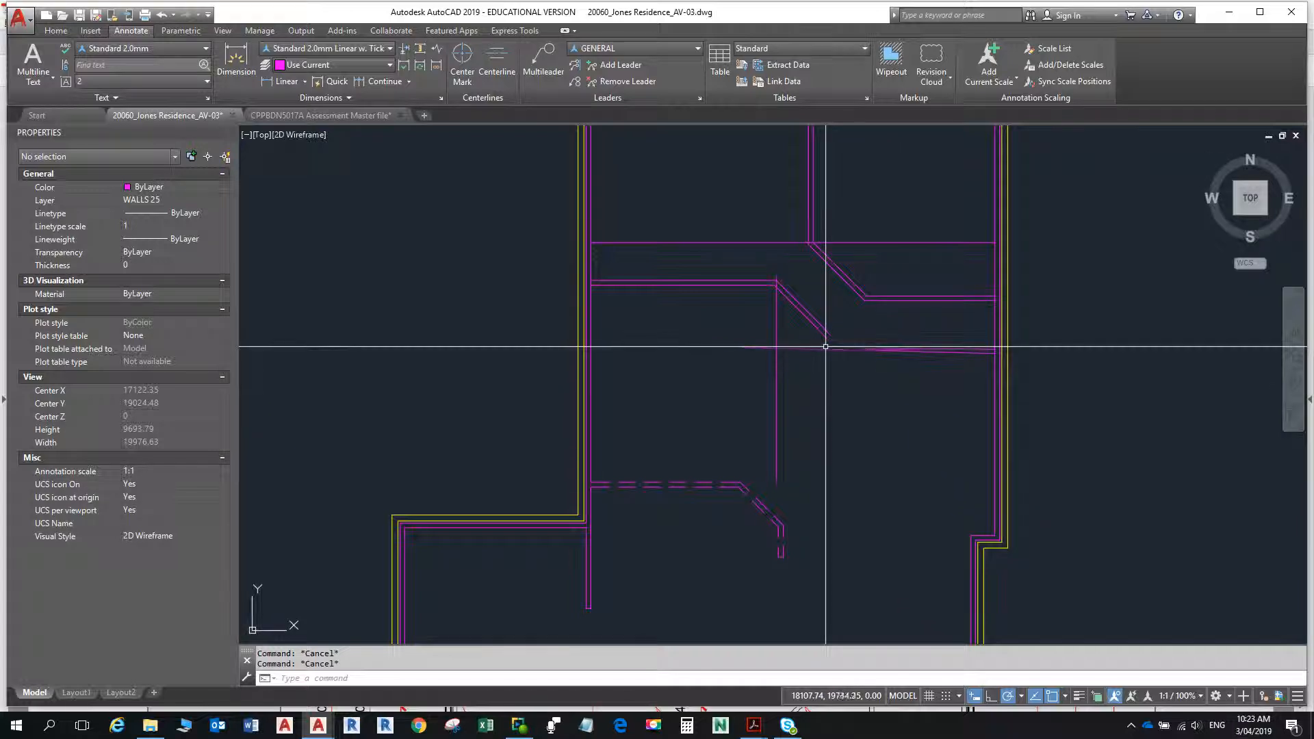
pyautogui.hotkey('ctrl', 'z')
# - Turn on Ortho and stretch the lower new line's left end straight across the passage, making the line about 3889 long
pyautogui.click(883, 353)
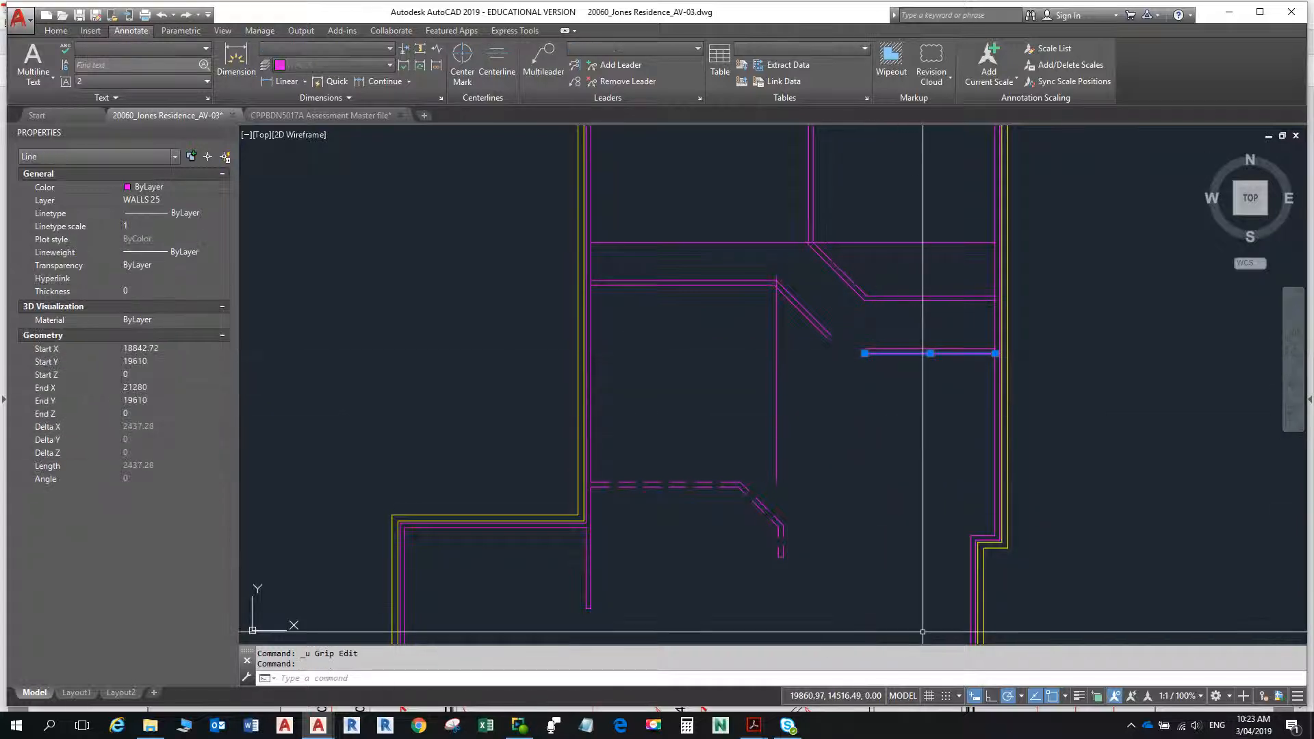
pyautogui.click(991, 697)
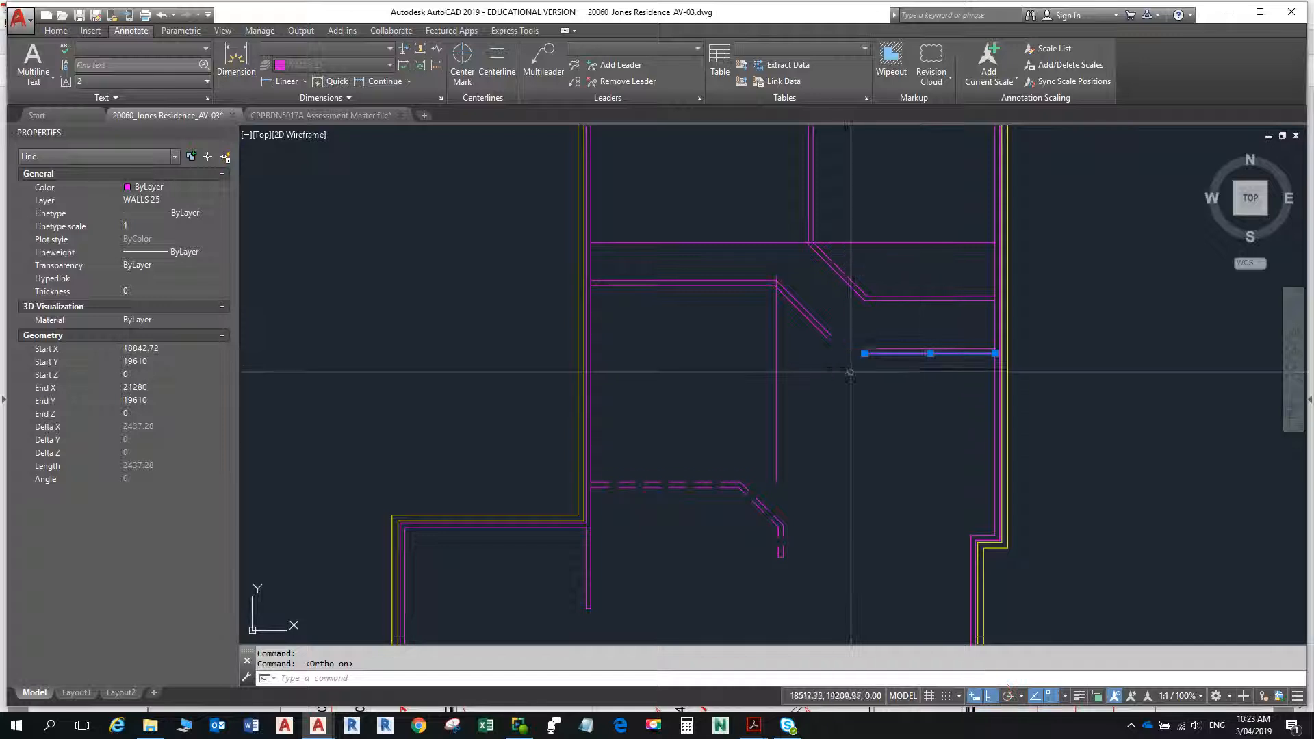
pyautogui.click(866, 353)
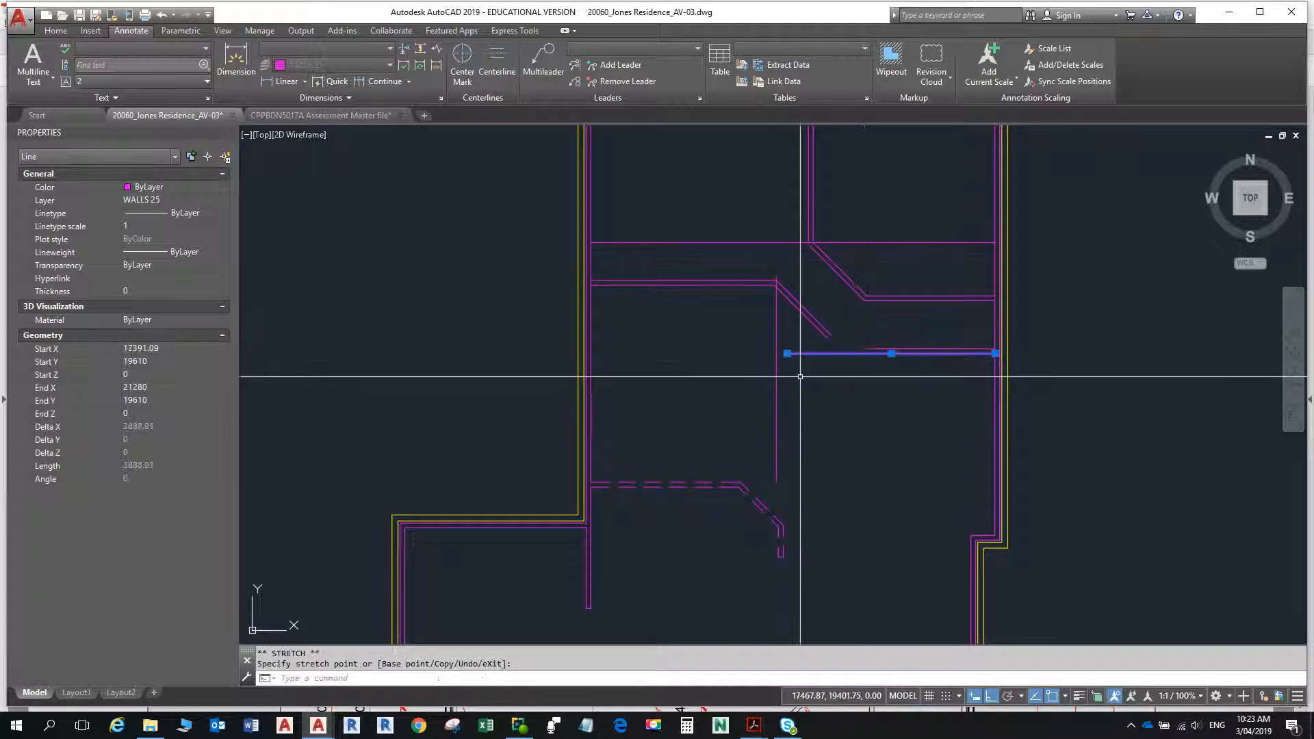
pyautogui.write('`')
pyautogui.press('Escape')
pyautogui.press('Escape')
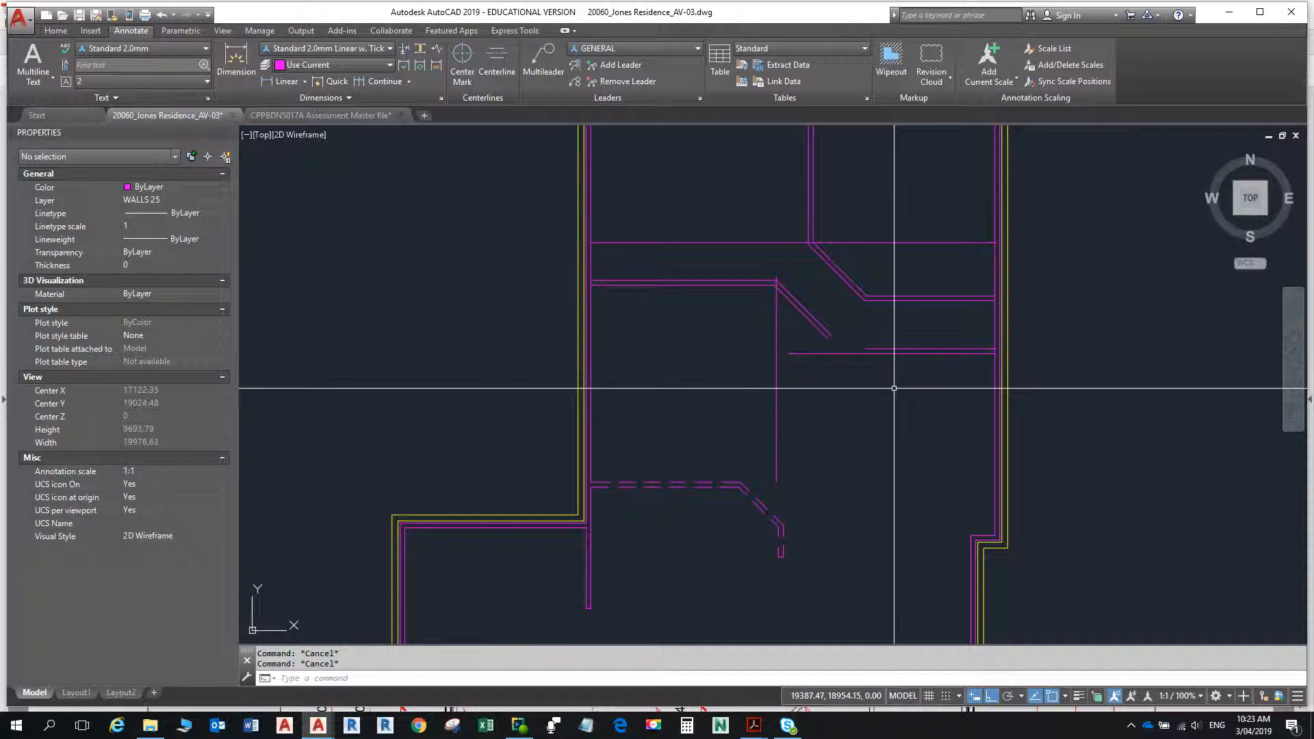
# - Offset the right-hand external wall's inner line 2400 to the left, and offset the new line another 90 left as the second wall face
pyautogui.write('o')
pyautogui.press('Return')
pyautogui.write('240')
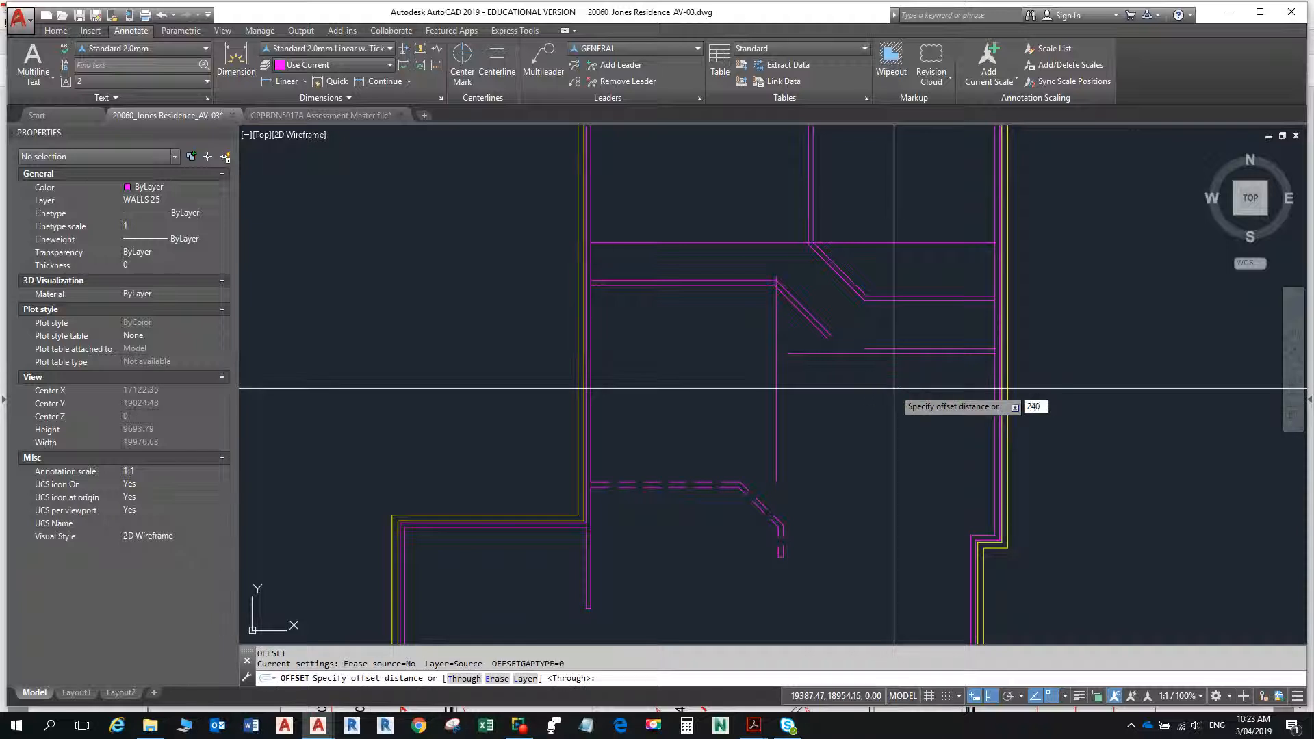
pyautogui.write('0')
pyautogui.press('Return')
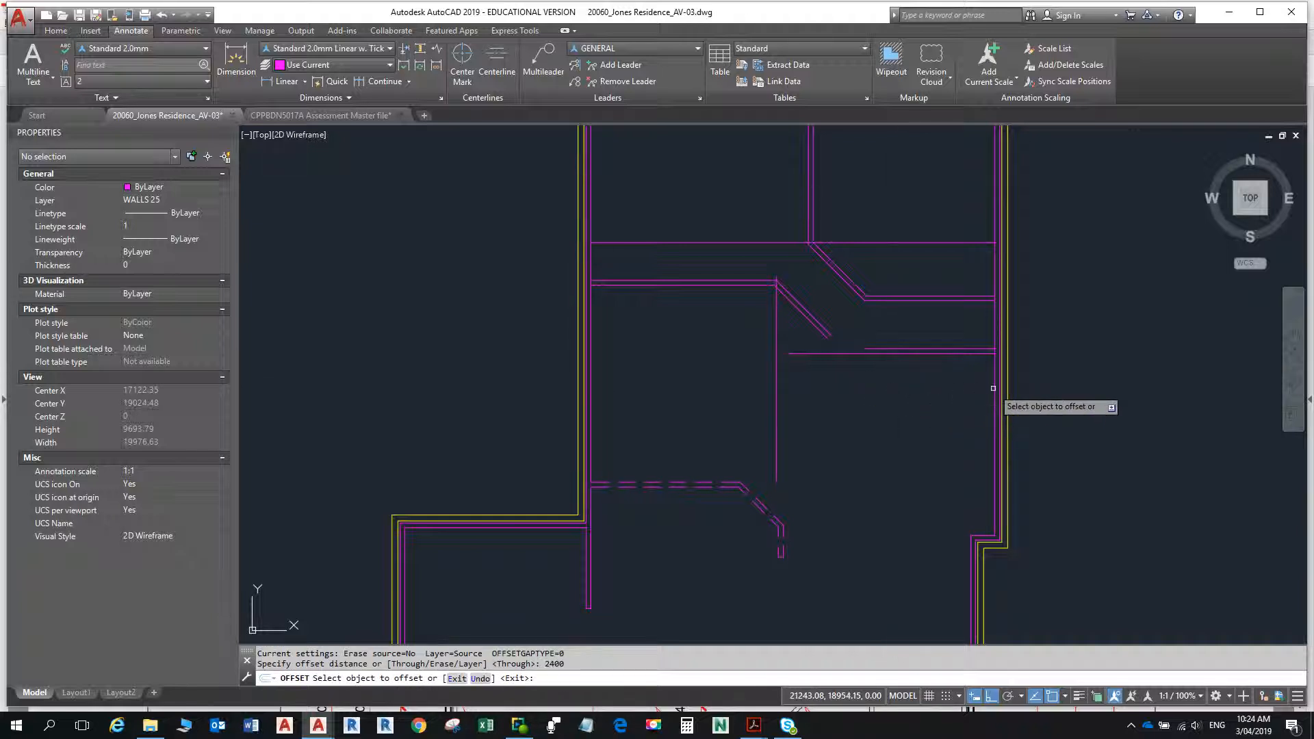
pyautogui.click(993, 388)
pyautogui.click(908, 401)
pyautogui.click(868, 400)
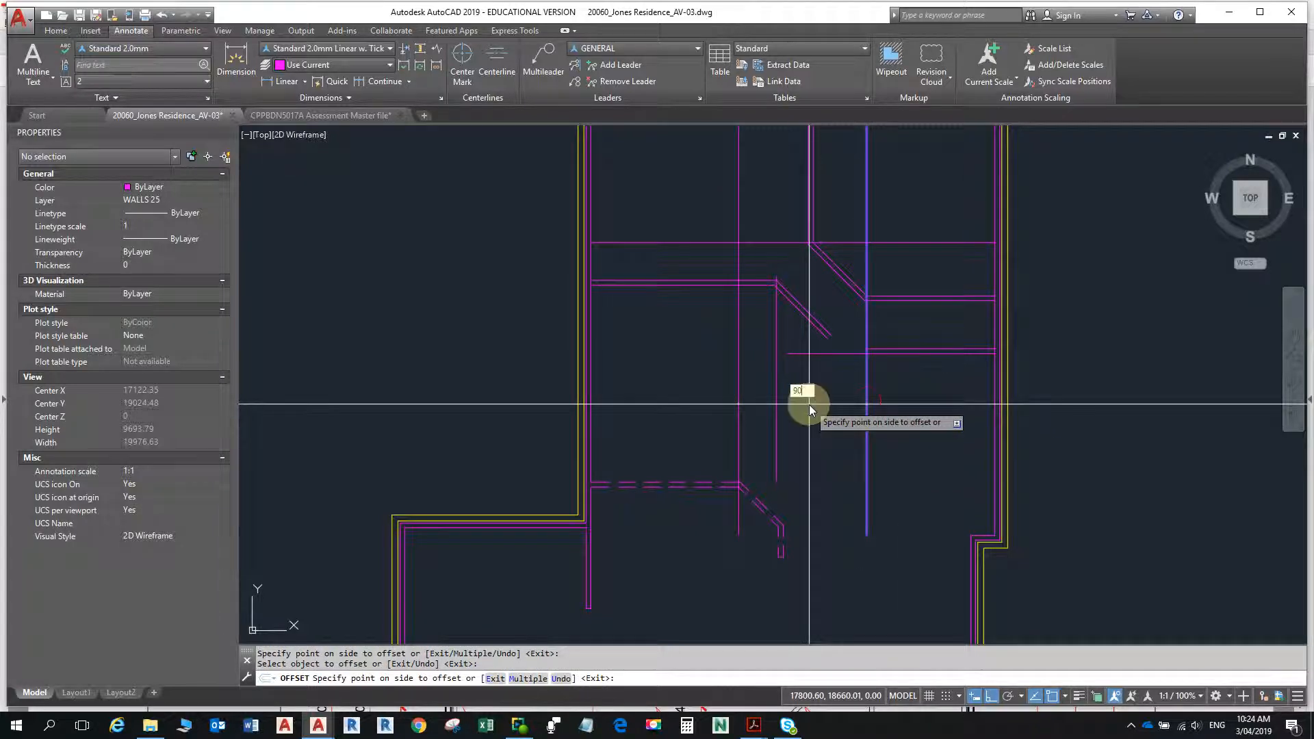
pyautogui.press('Return')
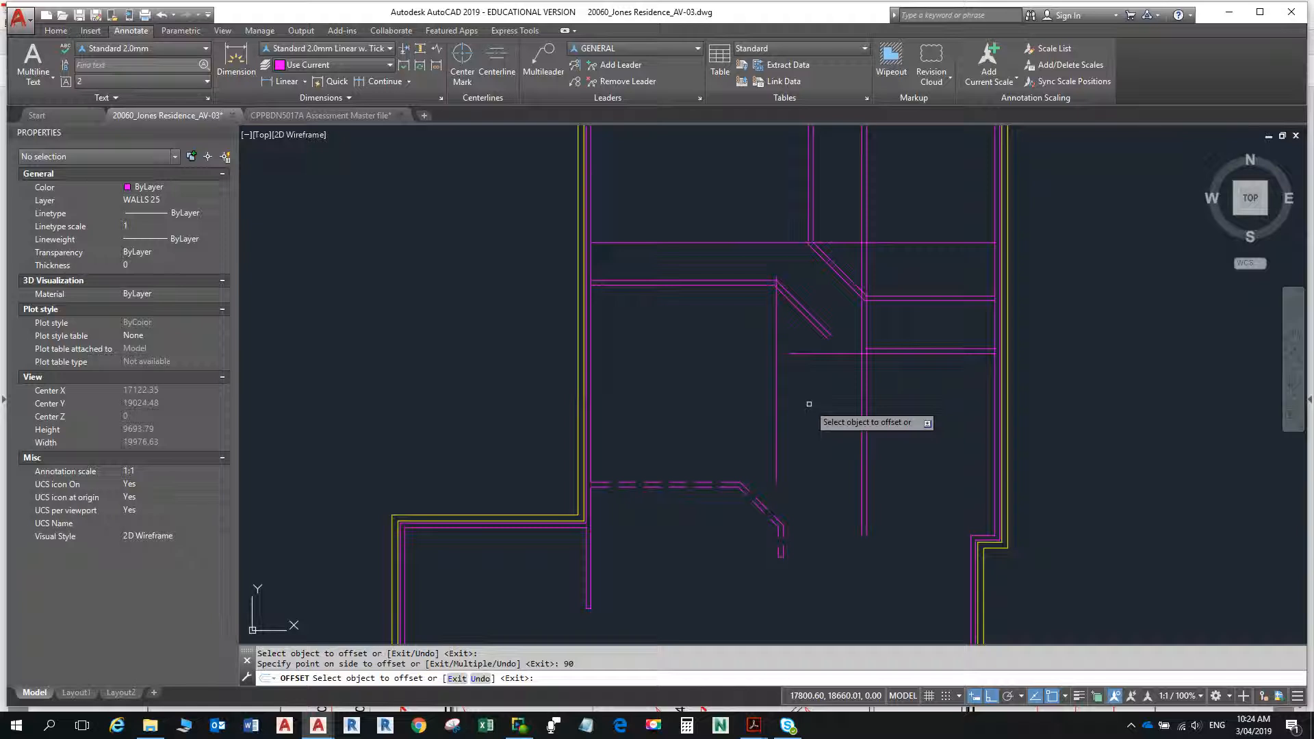
# - Offset the new wall's left face 900 to the left across the passage, and offset that line 90 further left
pyautogui.click(862, 399)
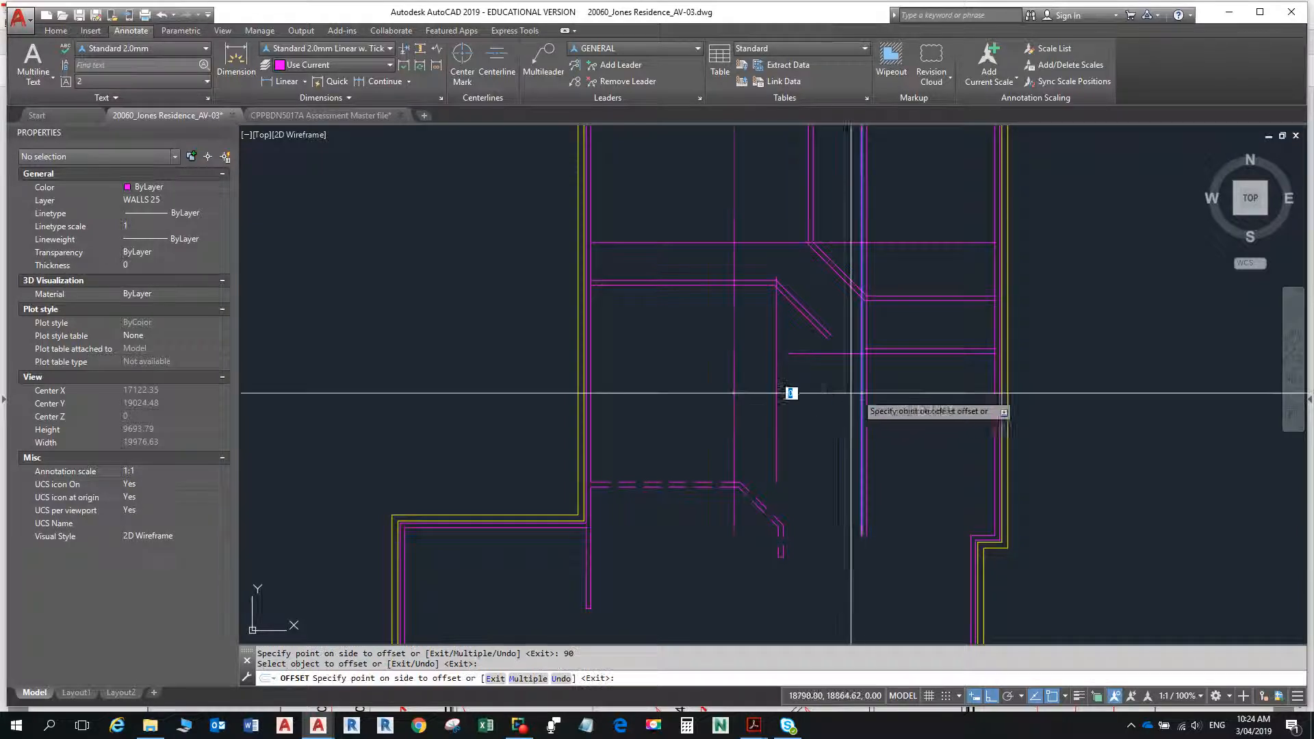
pyautogui.write('900')
pyautogui.press('Return')
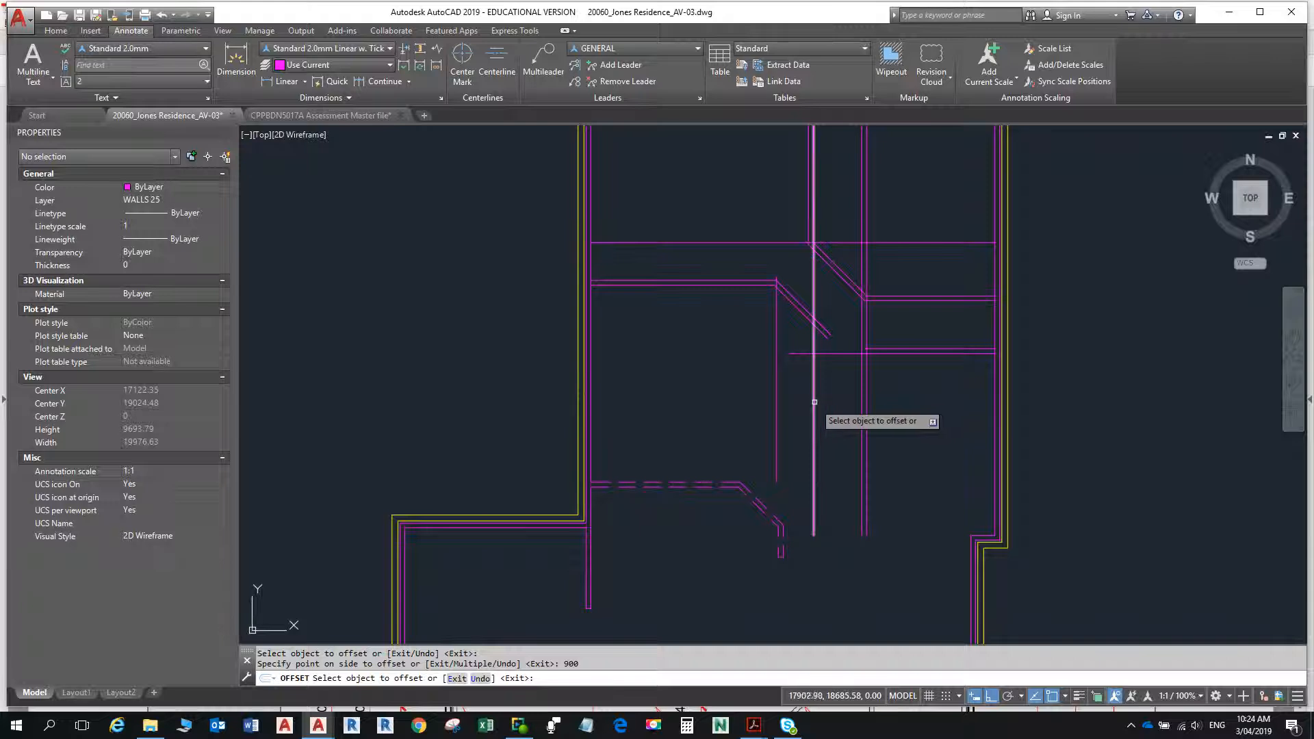
pyautogui.click(815, 401)
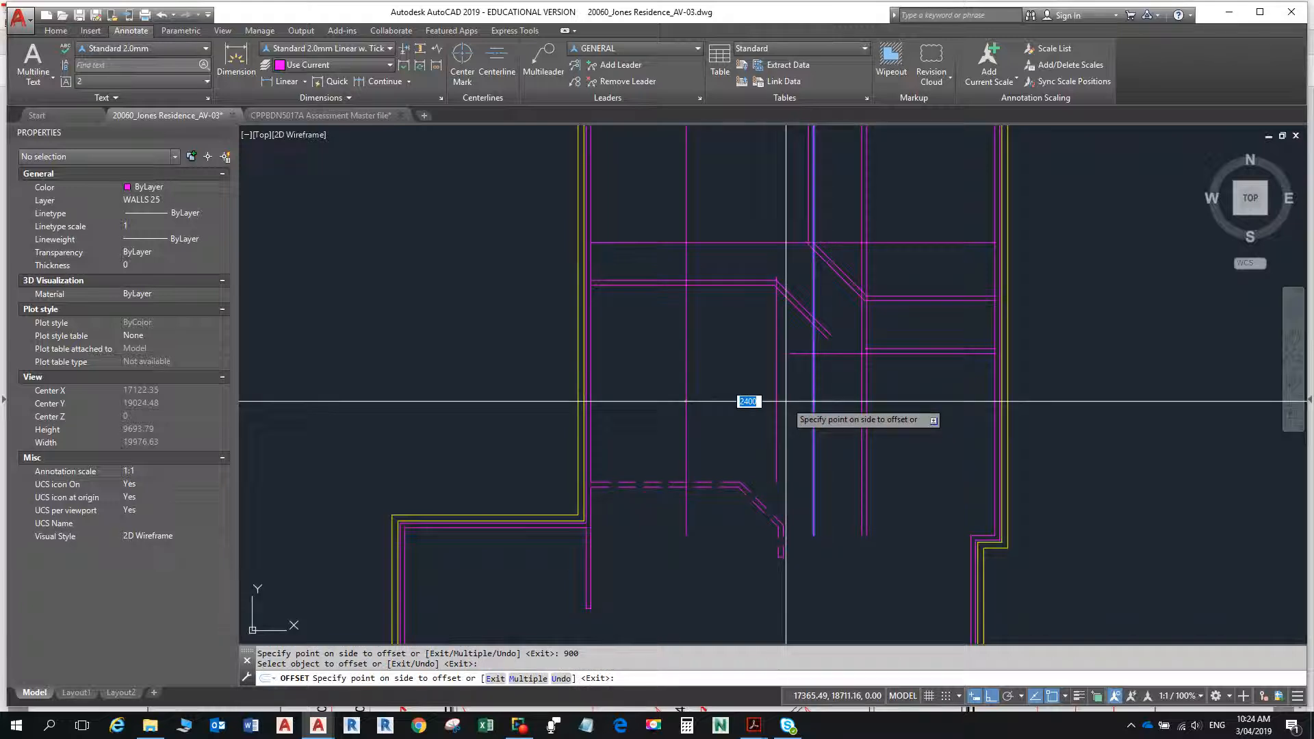
pyautogui.click(786, 401)
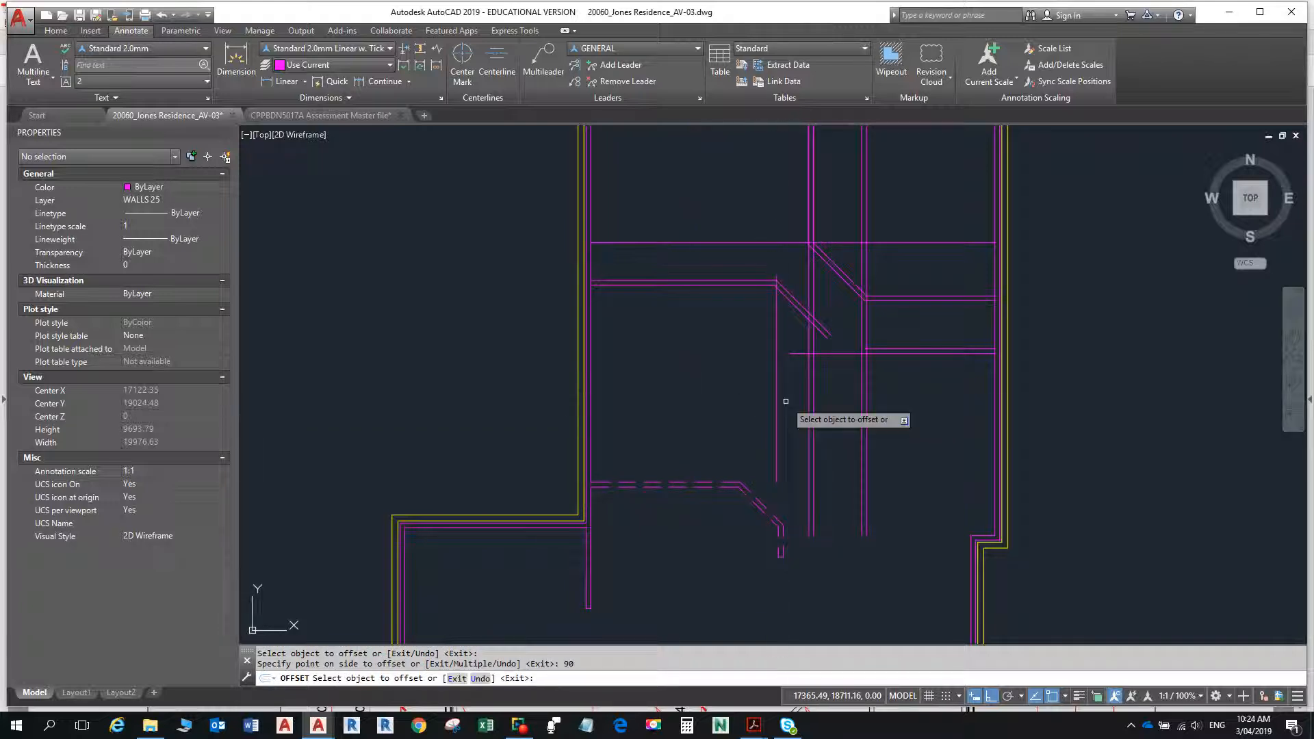
pyautogui.press('Escape')
# - Fillet the extended horizontal line with both vertical lines of the passage's left wall using the Multiple option, closing the wall's lower end
pyautogui.scroll(2, 787, 404)
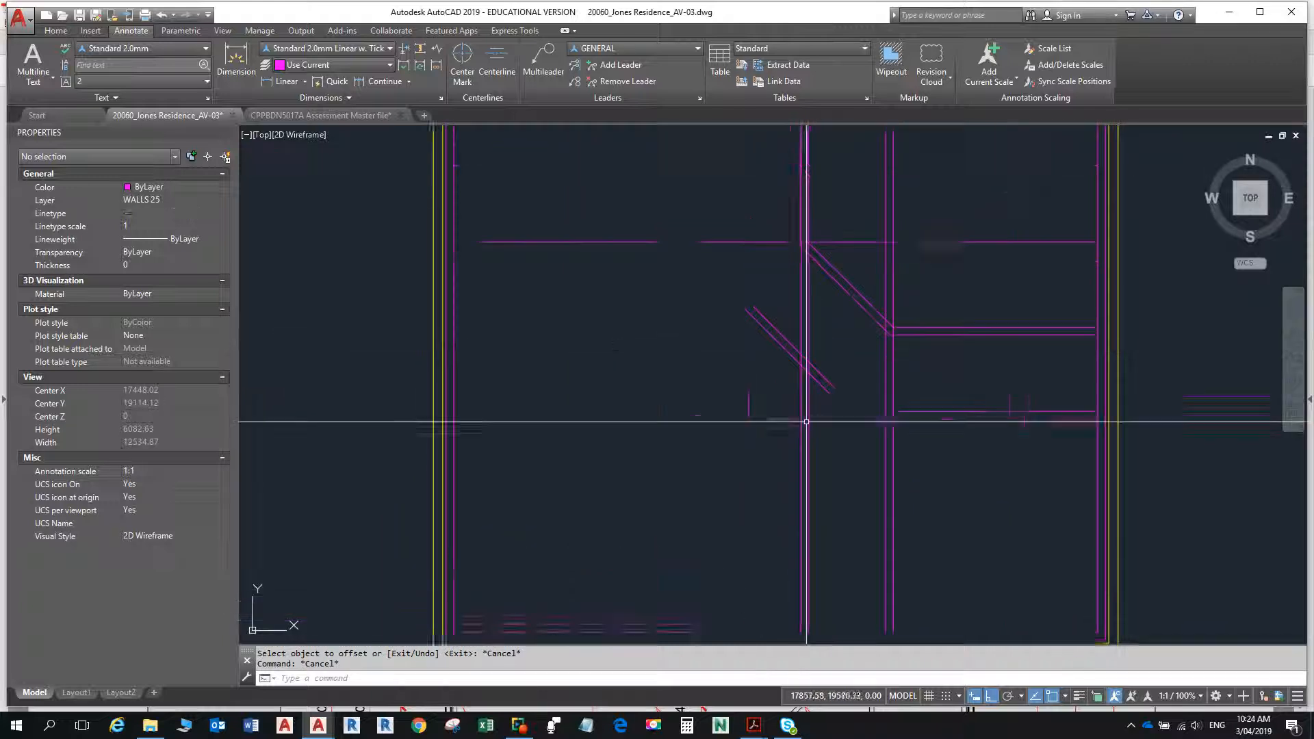
pyautogui.scroll(6, 806, 421)
pyautogui.write('f')
pyautogui.press('Return')
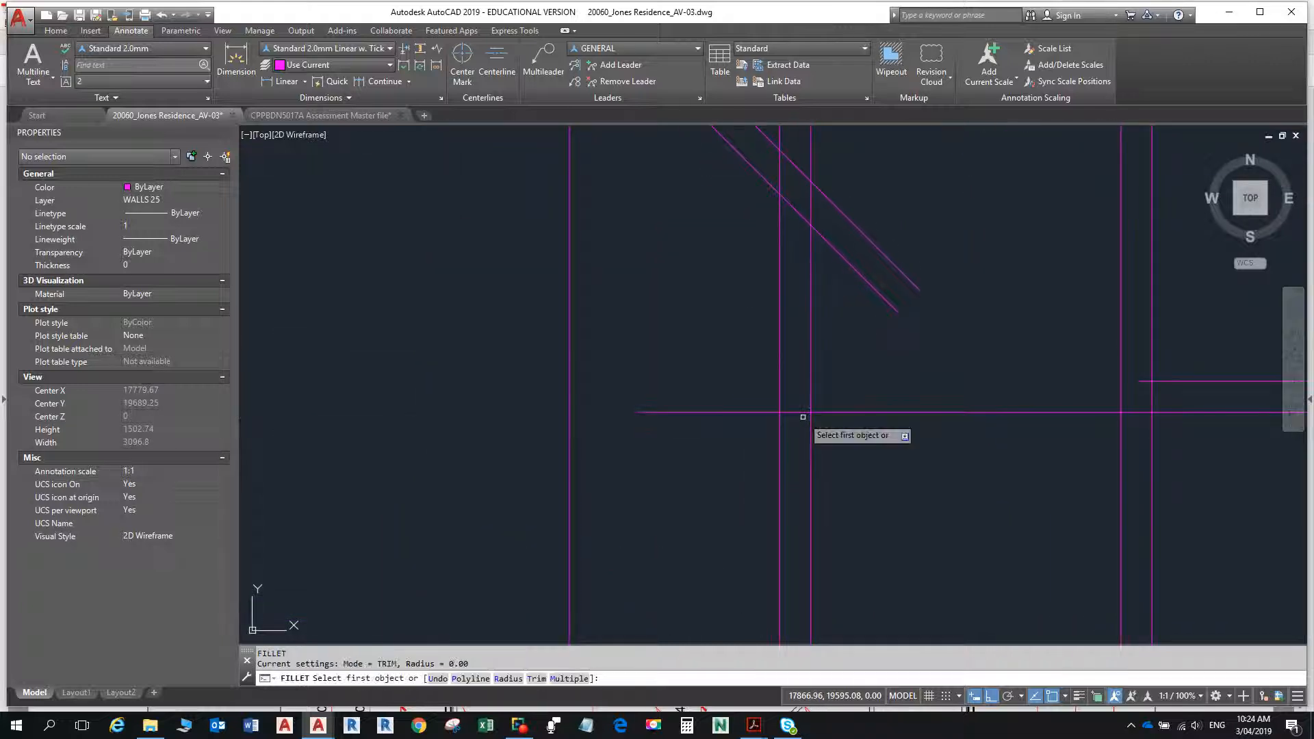
pyautogui.write('m')
pyautogui.press('Return')
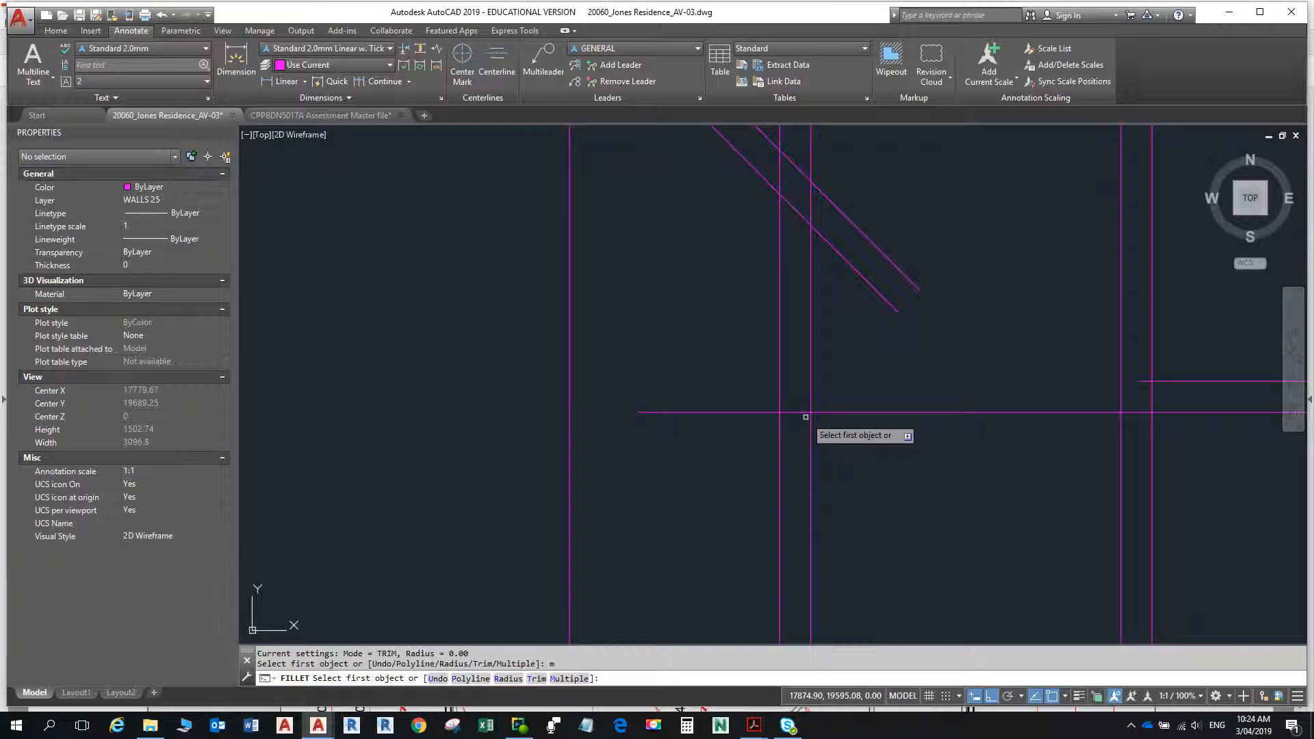
pyautogui.click(798, 413)
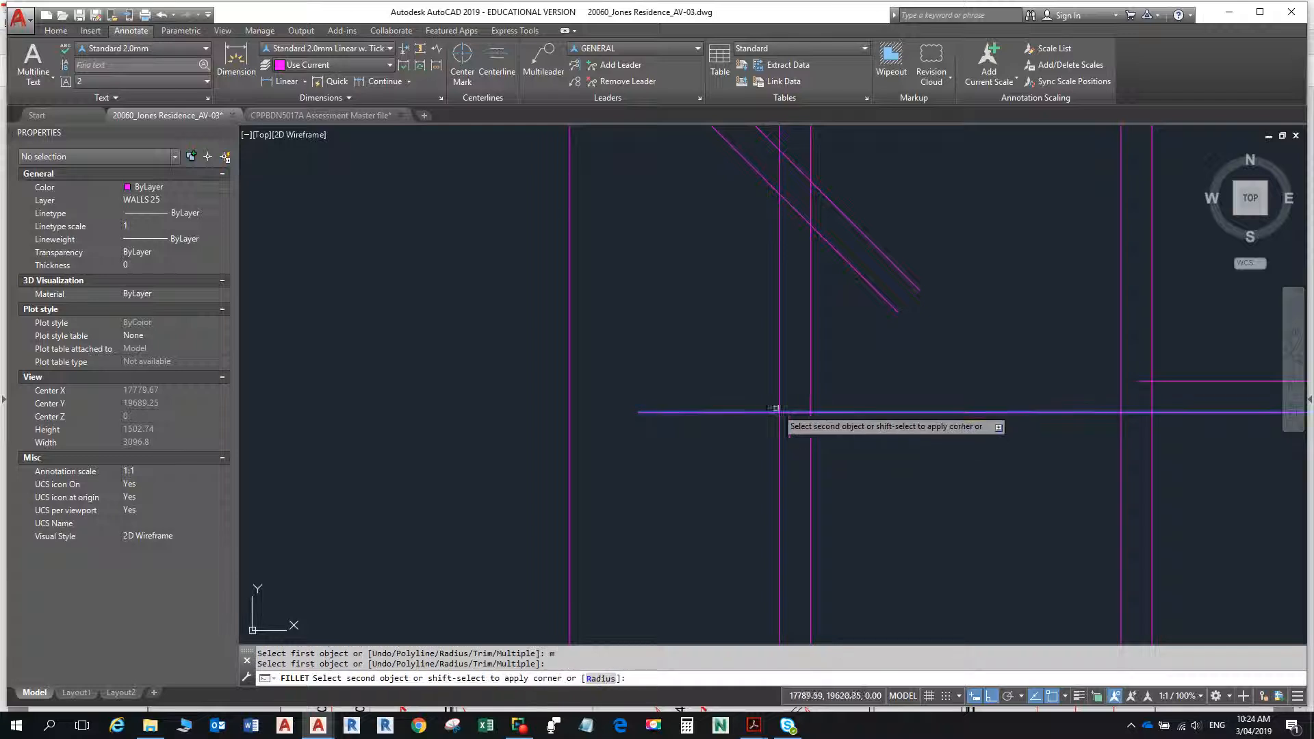
pyautogui.click(780, 398)
pyautogui.click(803, 412)
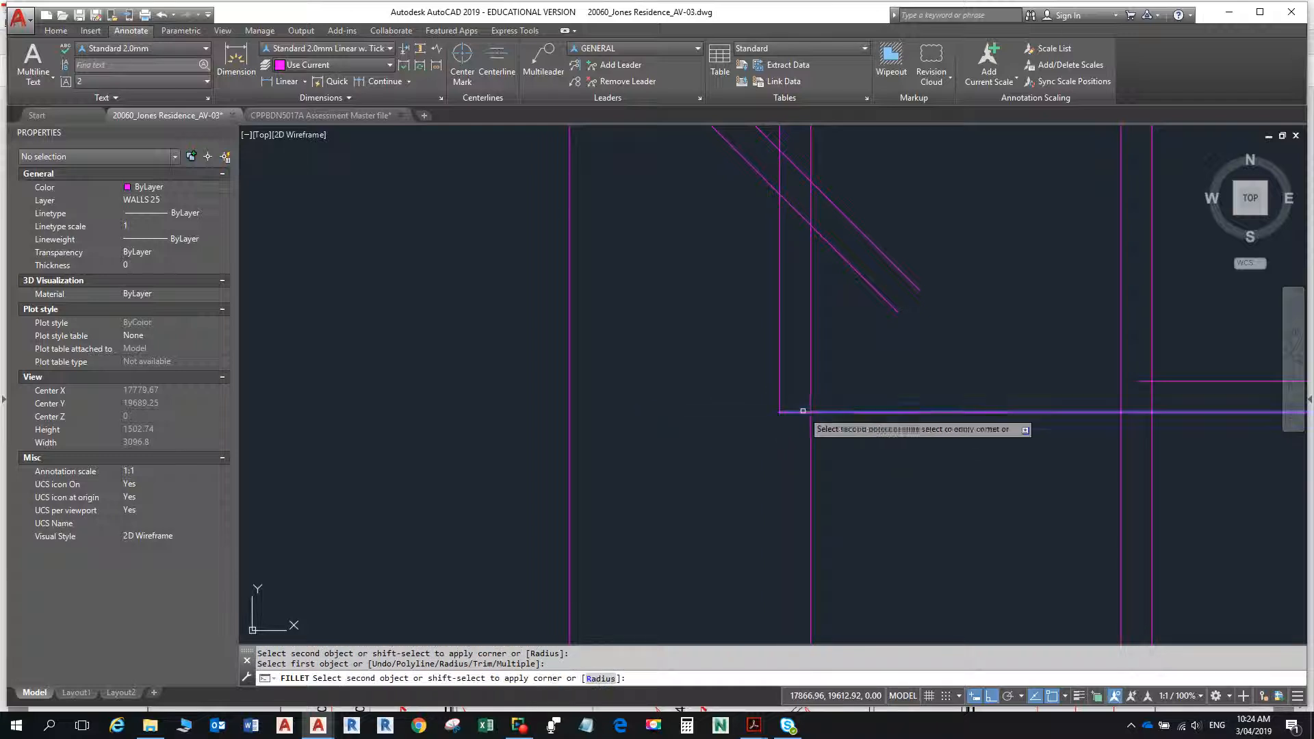
pyautogui.click(811, 400)
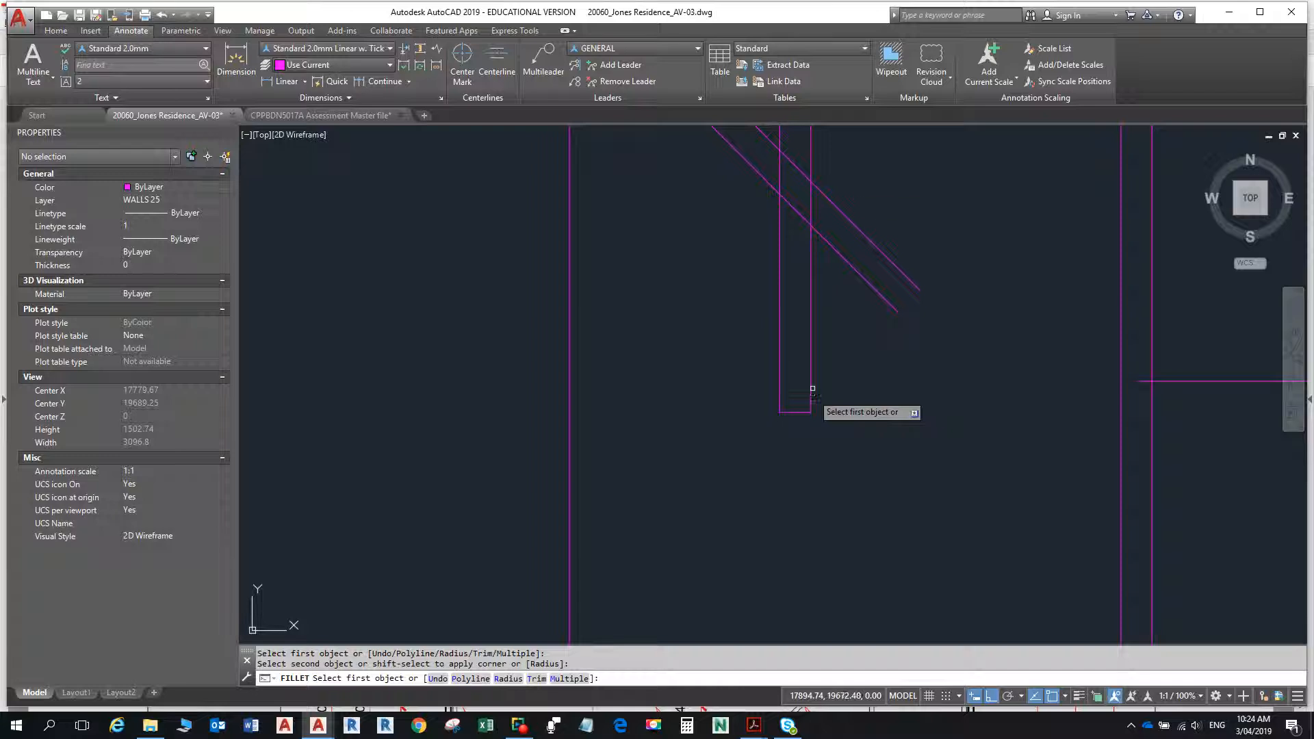
# - Fillet the two diagonal wall lines with the matching vertical faces of the short passage wall
pyautogui.click(812, 214)
pyautogui.click(801, 172)
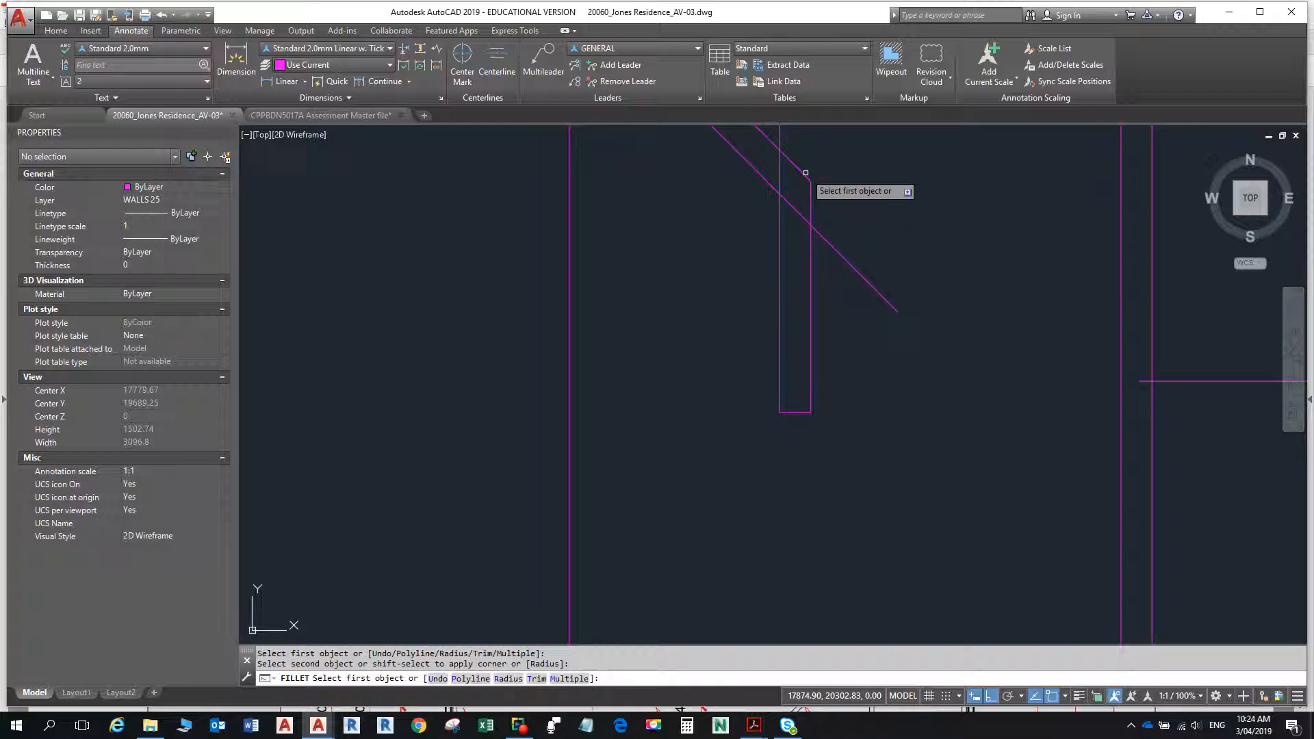
pyautogui.click(766, 185)
pyautogui.click(781, 212)
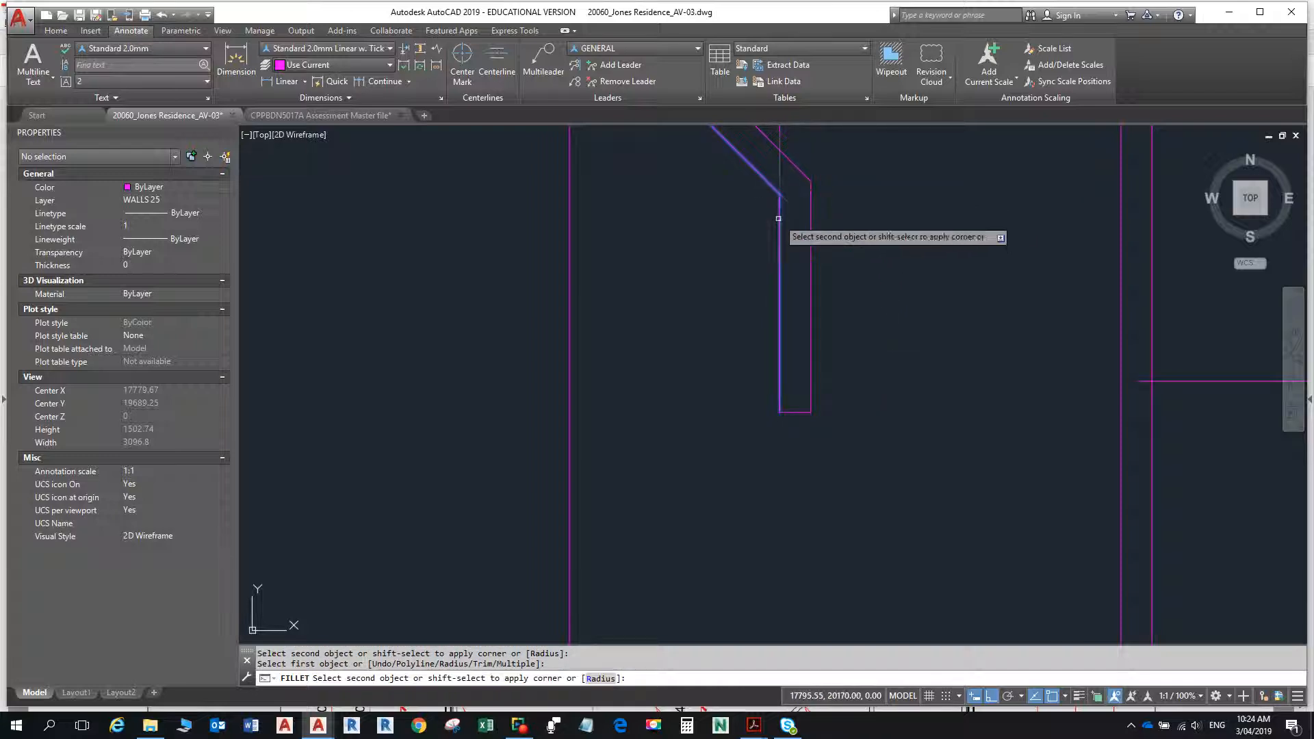
pyautogui.scroll(-5, 814, 240)
pyautogui.scroll(-3, 766, 254)
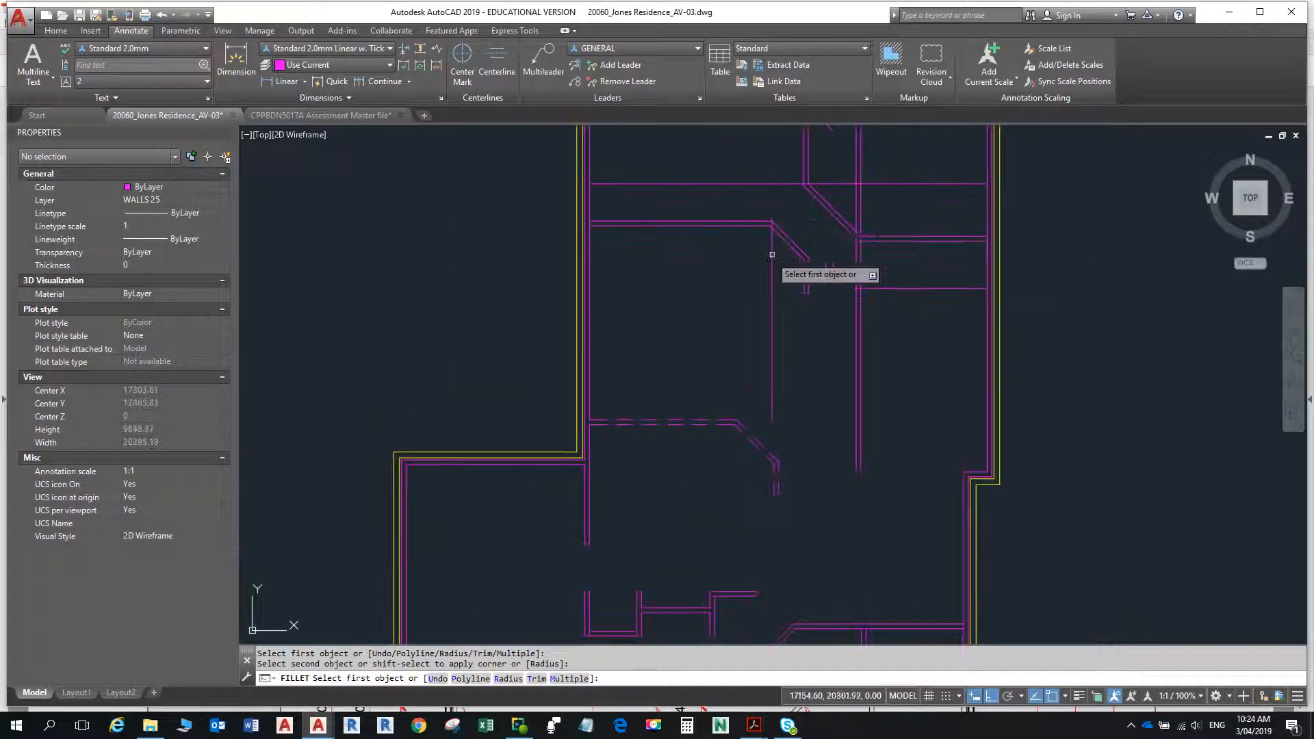
pyautogui.click(842, 221)
pyautogui.click(864, 303)
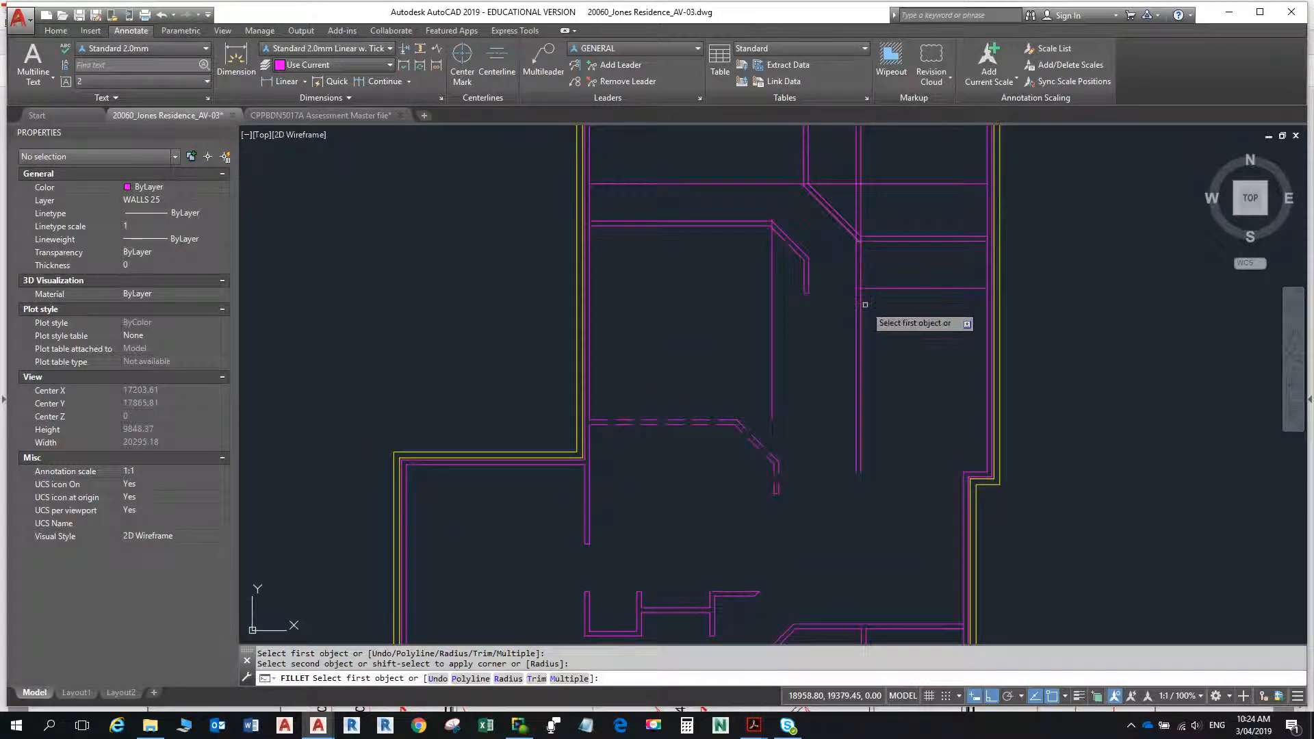
pyautogui.press('Escape')
# - Erase the leftover vertical construction line below the diagonal wall and the long horizontal construction line above it
pyautogui.write('e')
pyautogui.press('Return')
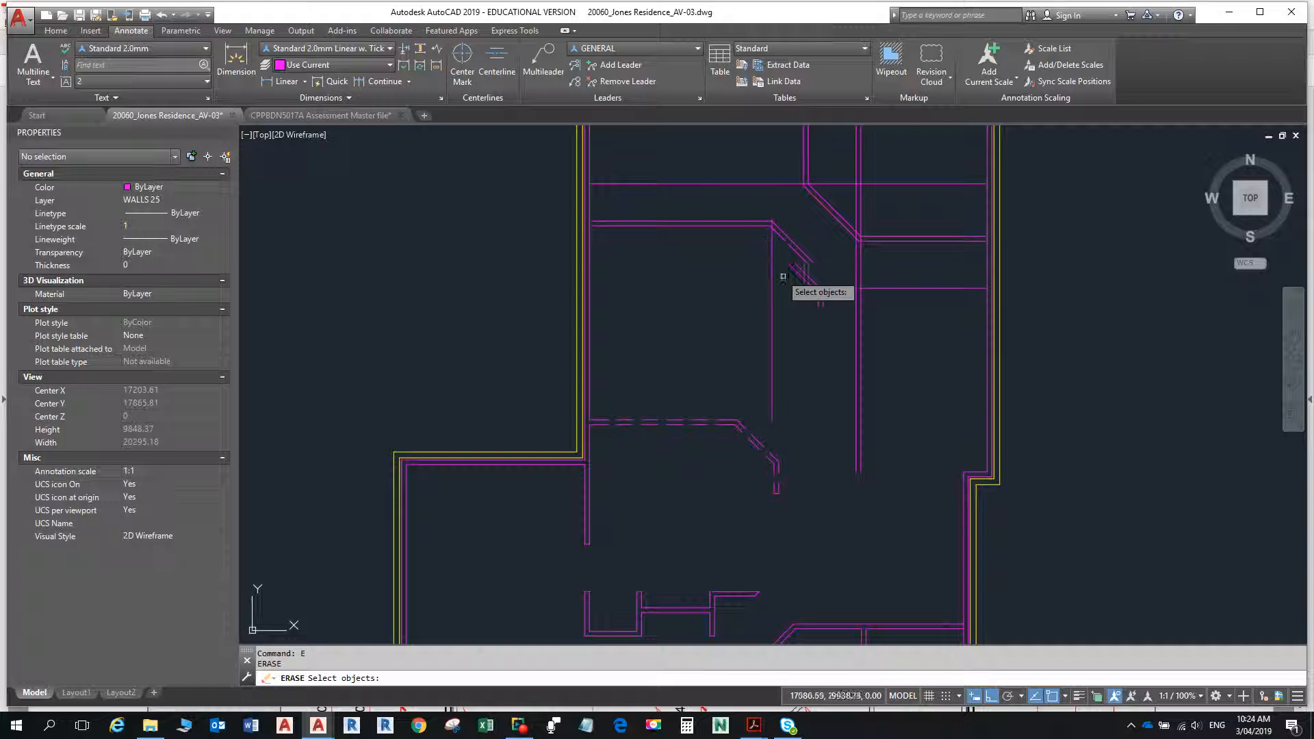
pyautogui.click(784, 278)
pyautogui.click(753, 273)
pyautogui.press('Return')
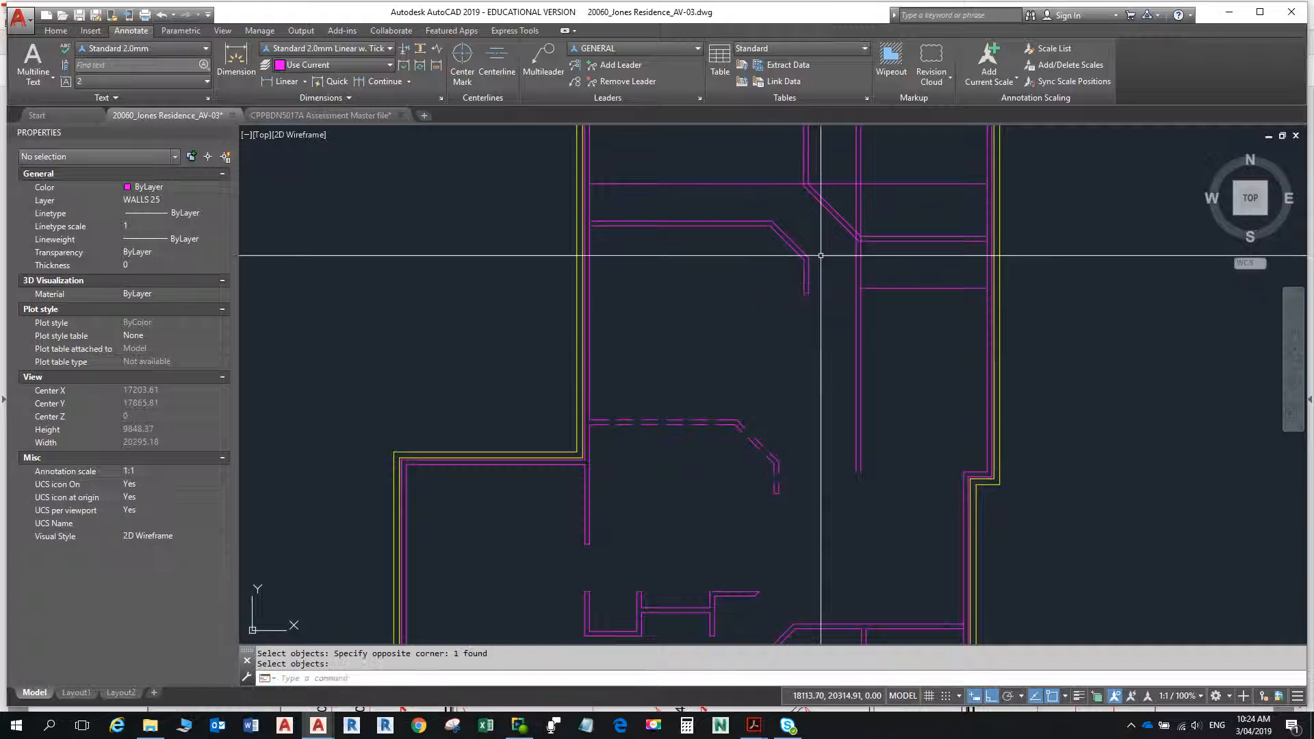
pyautogui.write('e')
pyautogui.press('Return')
pyautogui.click(767, 195)
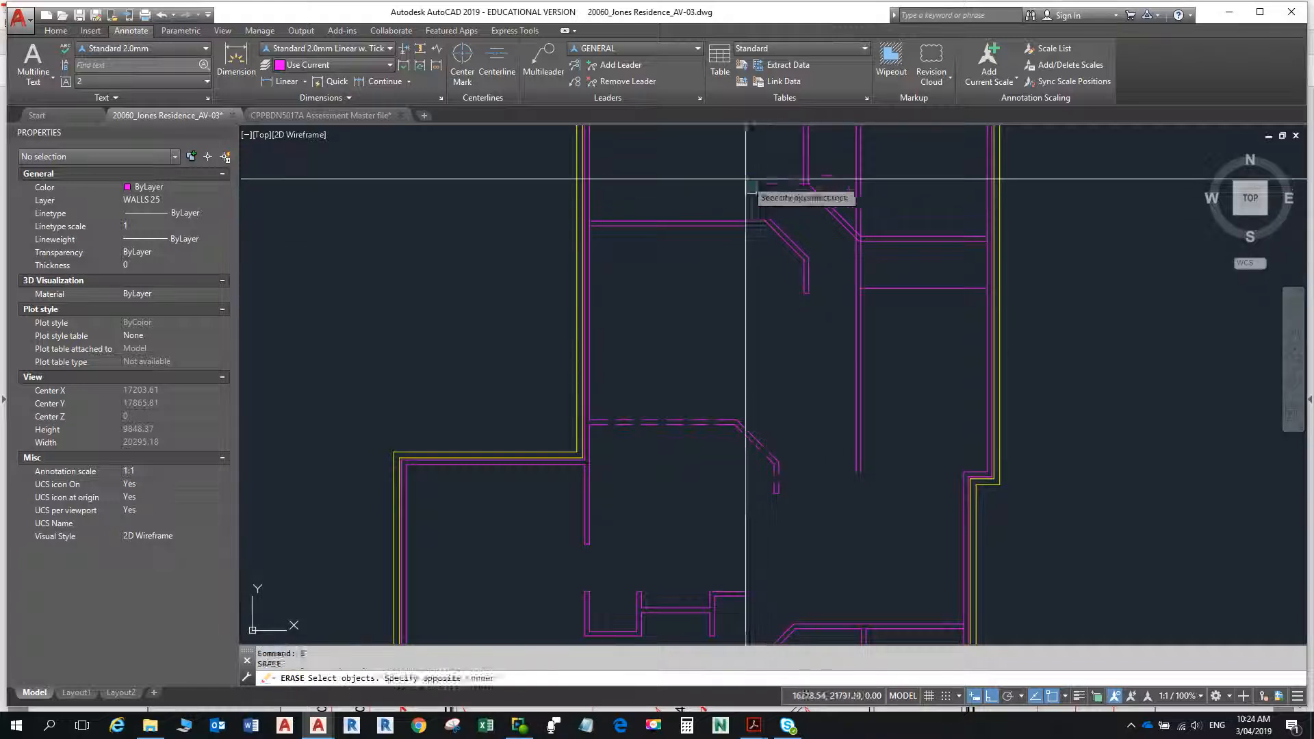
pyautogui.click(733, 166)
pyautogui.press('Return')
pyautogui.scroll(-4, 742, 173)
pyautogui.scroll(2, 769, 258)
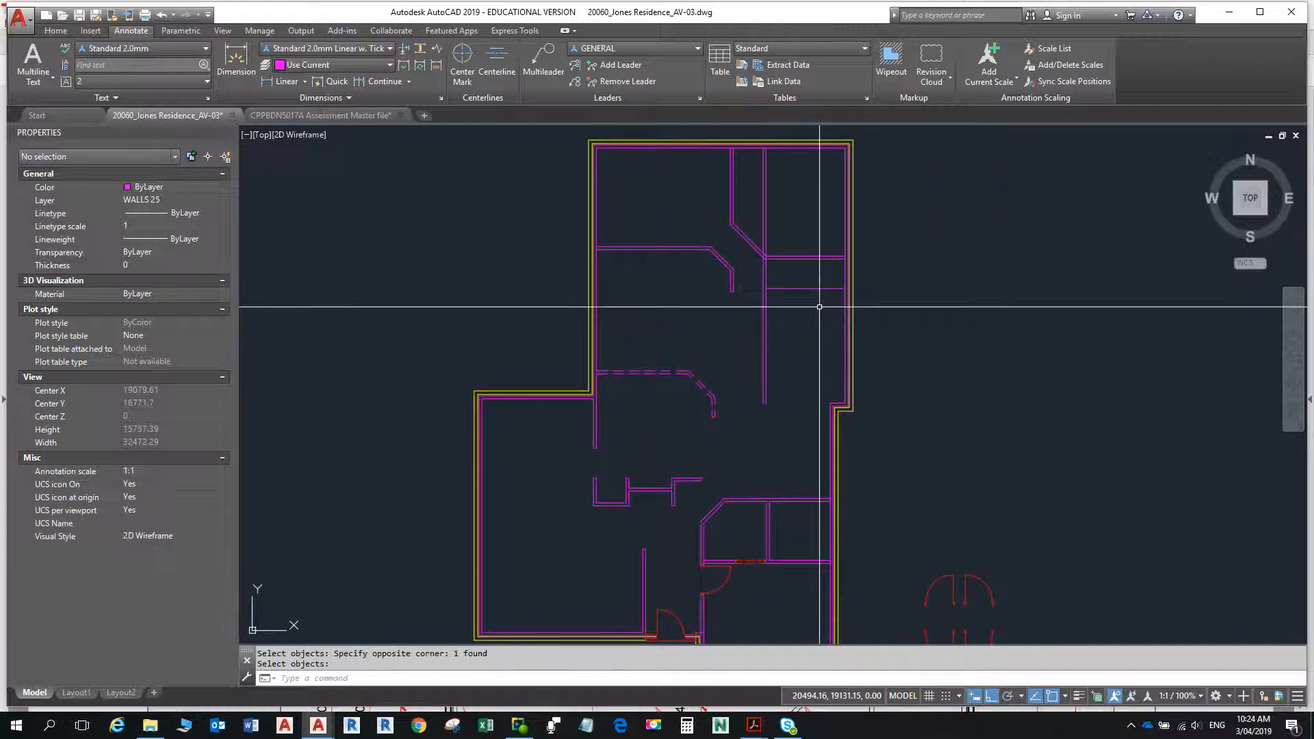
# - Offset the lower single horizontal line between the passage wall and the right-hand external wall 90 downward
pyautogui.write('o')
pyautogui.press('Return')
pyautogui.write('90')
pyautogui.press('Return')
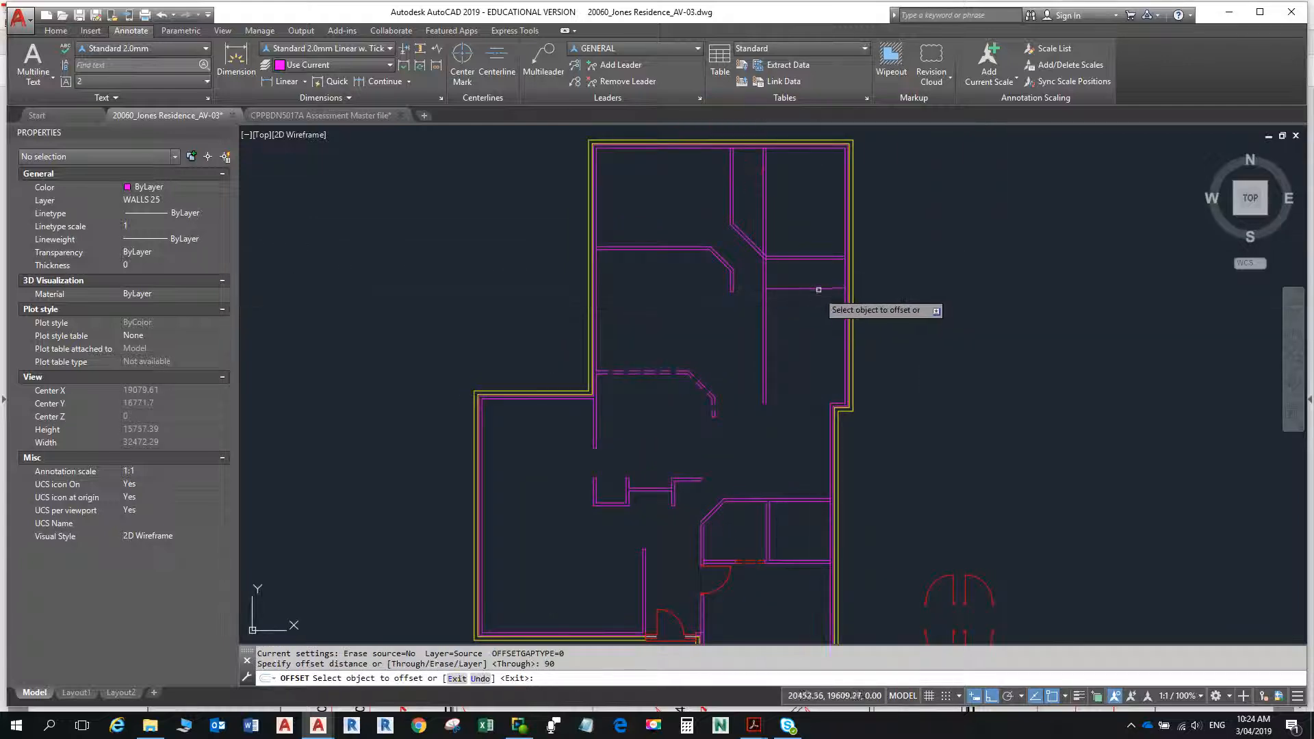
pyautogui.click(815, 288)
pyautogui.click(817, 330)
pyautogui.press('Escape')
pyautogui.press('Escape')
# - Check the small-room dimensions in the floor plan PDF and offset the right-hand external wall's inner line 1500 to the left
pyautogui.scroll(3, 774, 342)
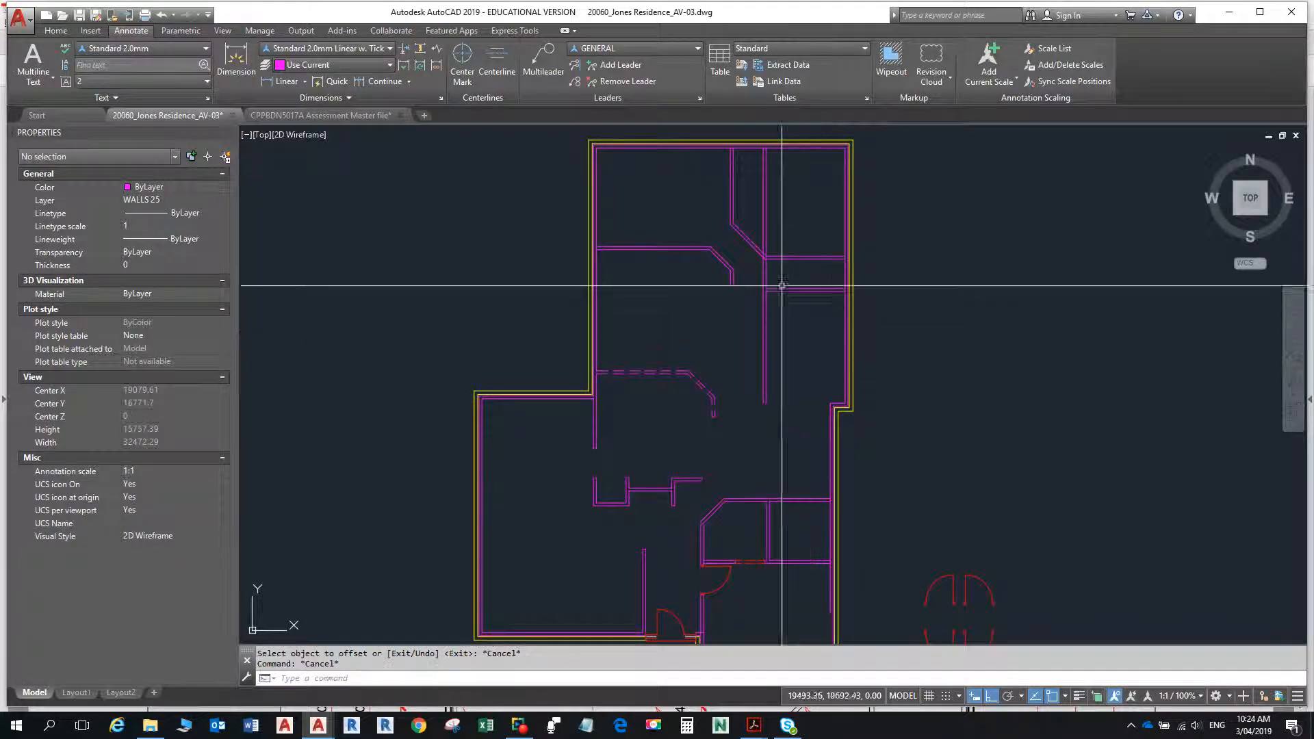
pyautogui.scroll(5, 765, 347)
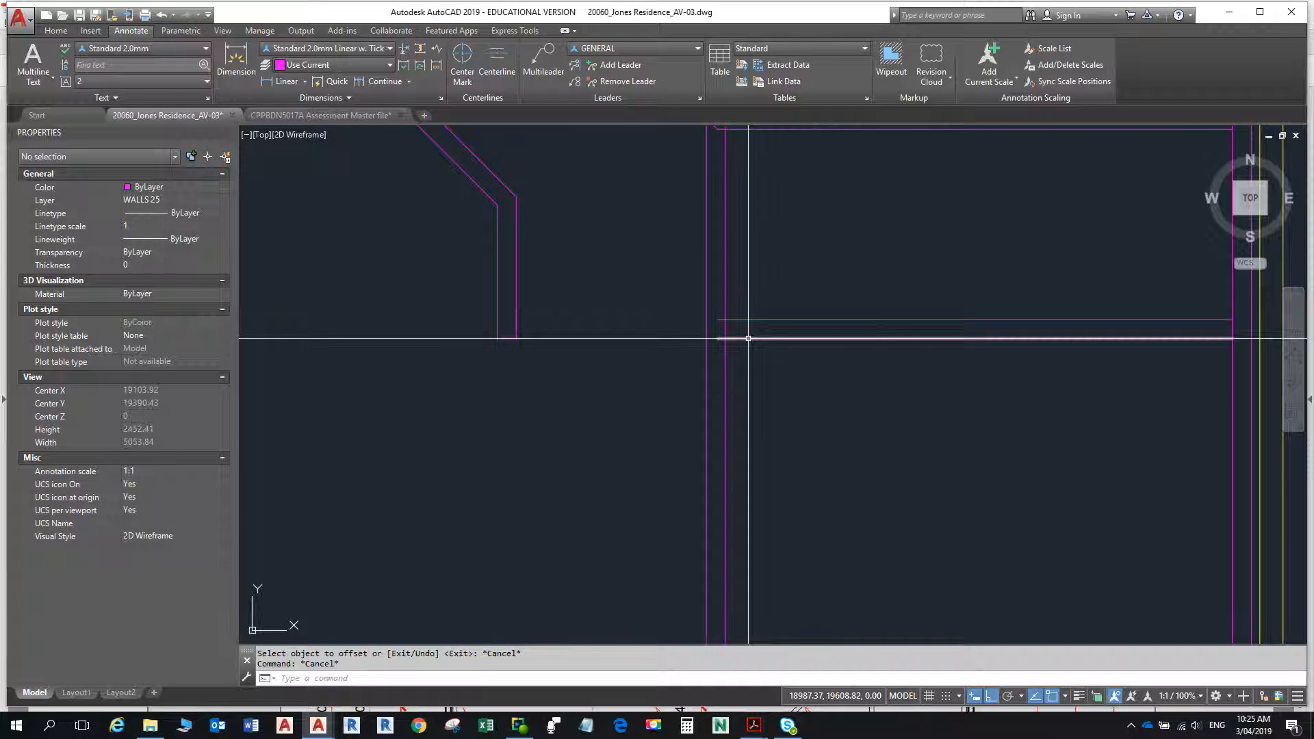
pyautogui.scroll(-8, 749, 338)
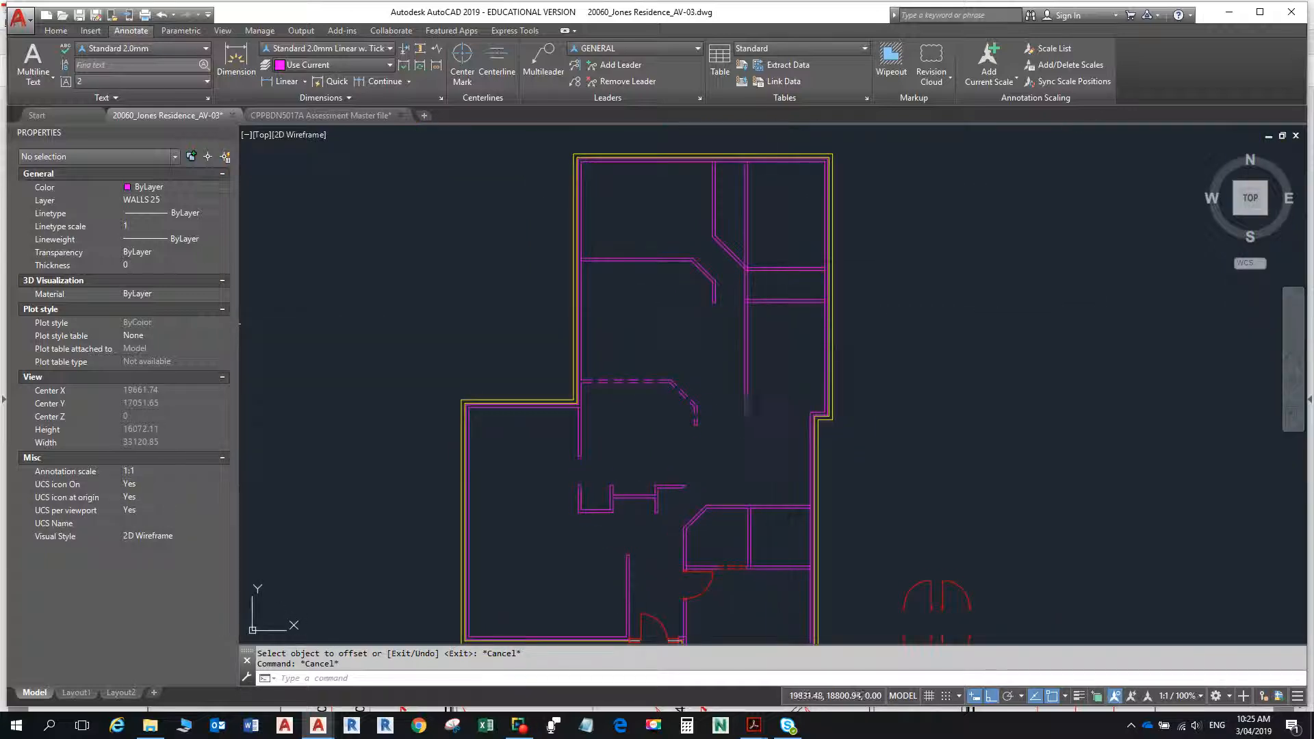
pyautogui.hotkey('alt', 'Tab')
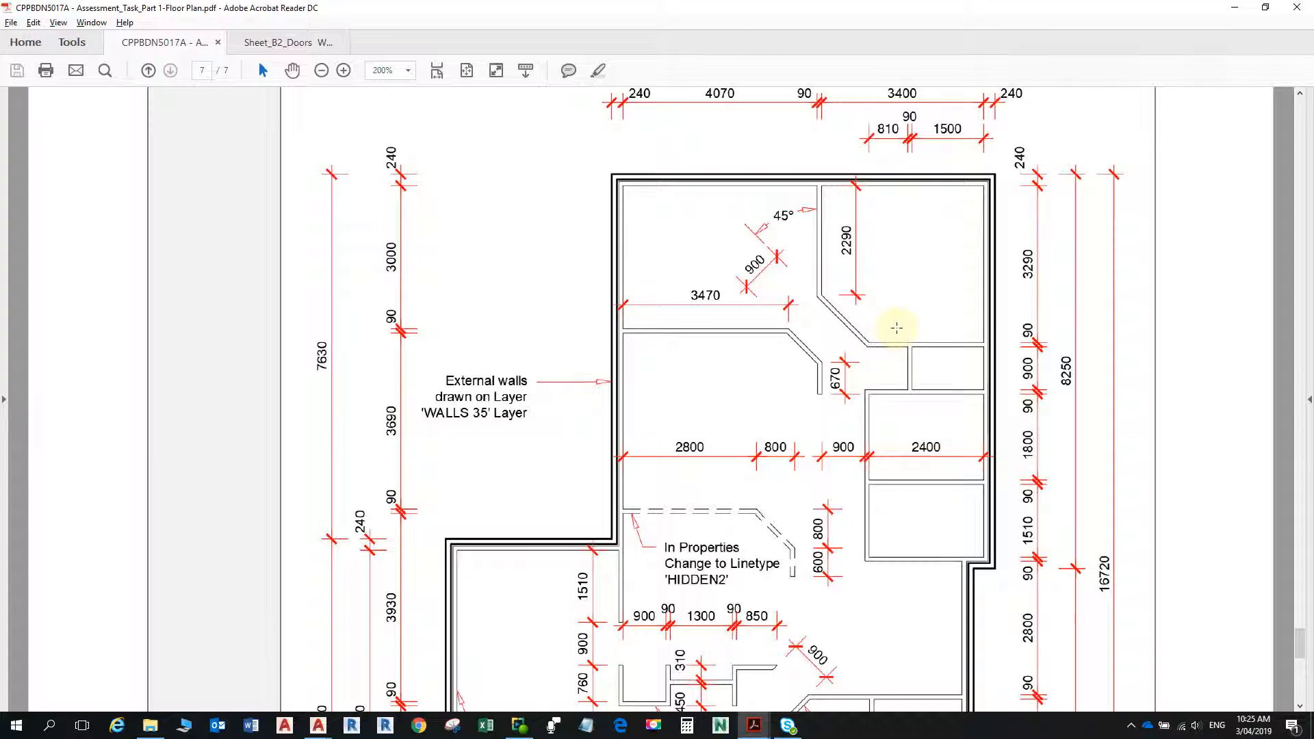
pyautogui.hotkey('alt', 'Tab')
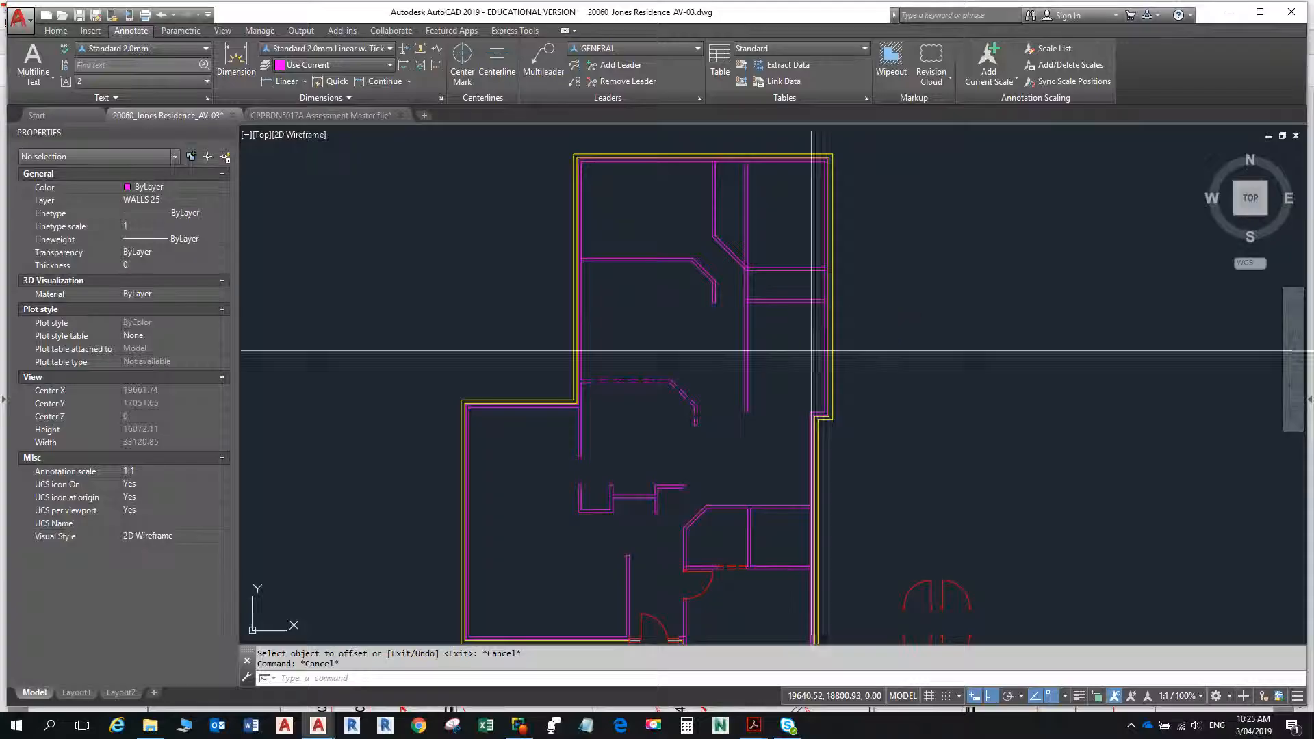
pyautogui.scroll(5, 800, 282)
pyautogui.scroll(2, 800, 282)
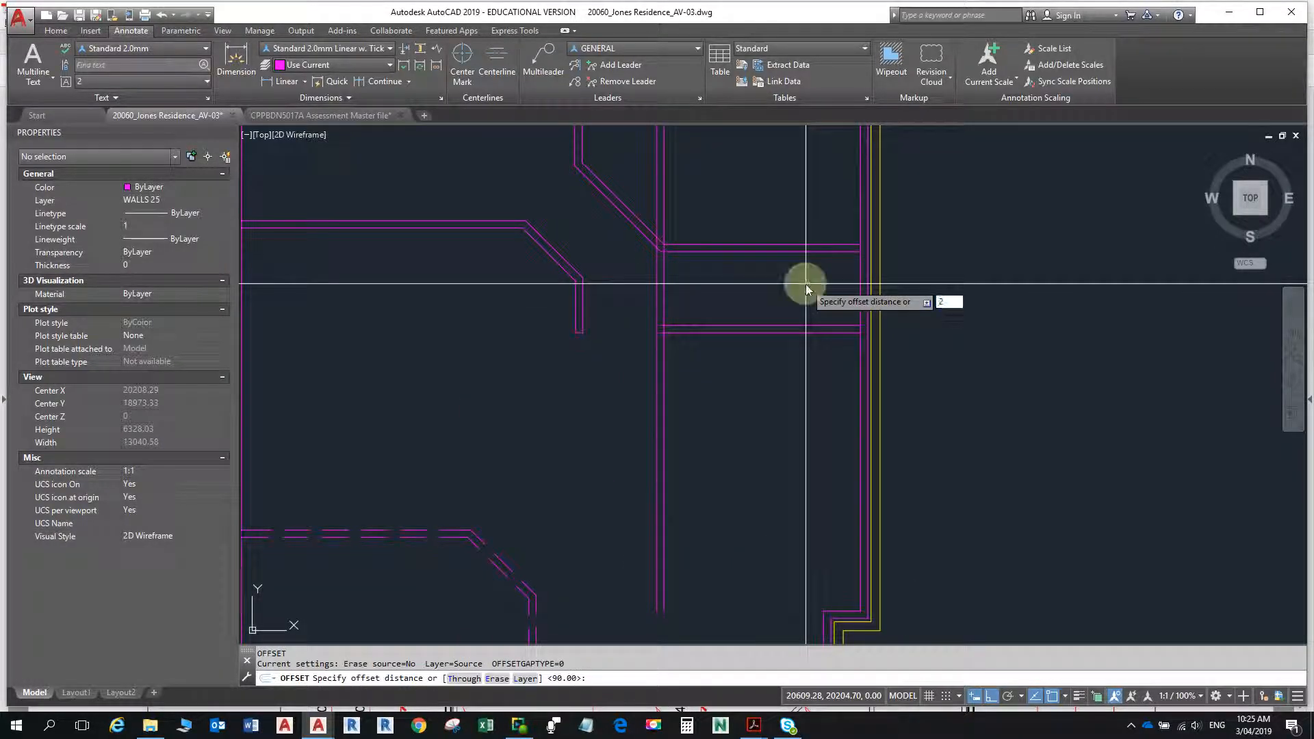
pyautogui.write('1500')
pyautogui.press('Return')
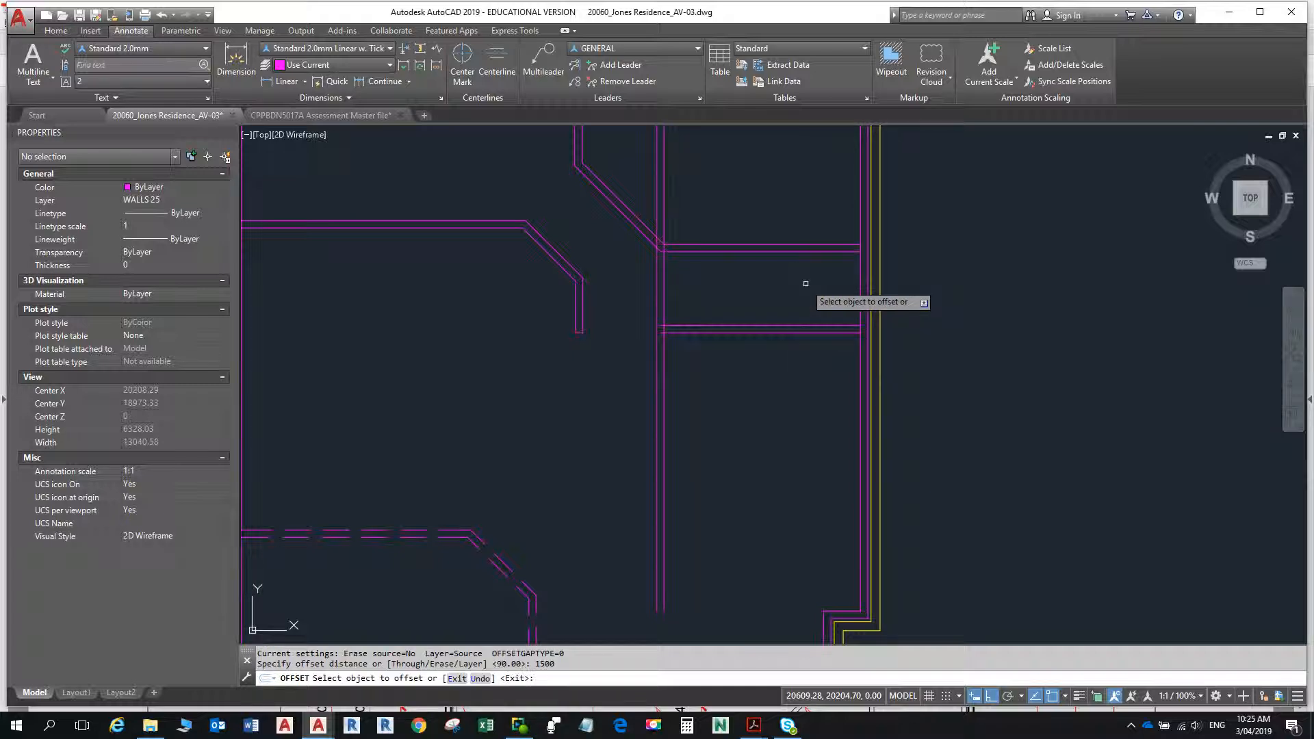
pyautogui.click(860, 284)
pyautogui.click(757, 285)
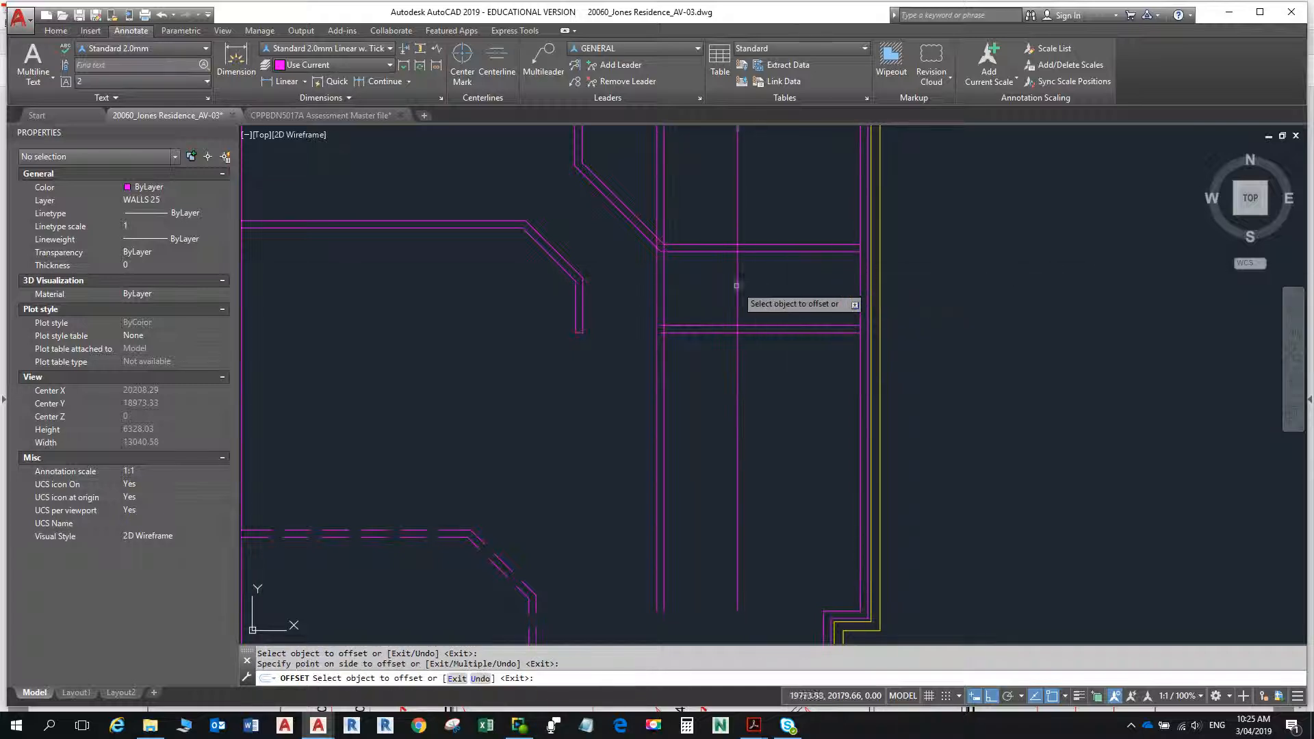
# - Offset the new vertical line through the small room 90 to the left to form the partition's second face
pyautogui.click(737, 285)
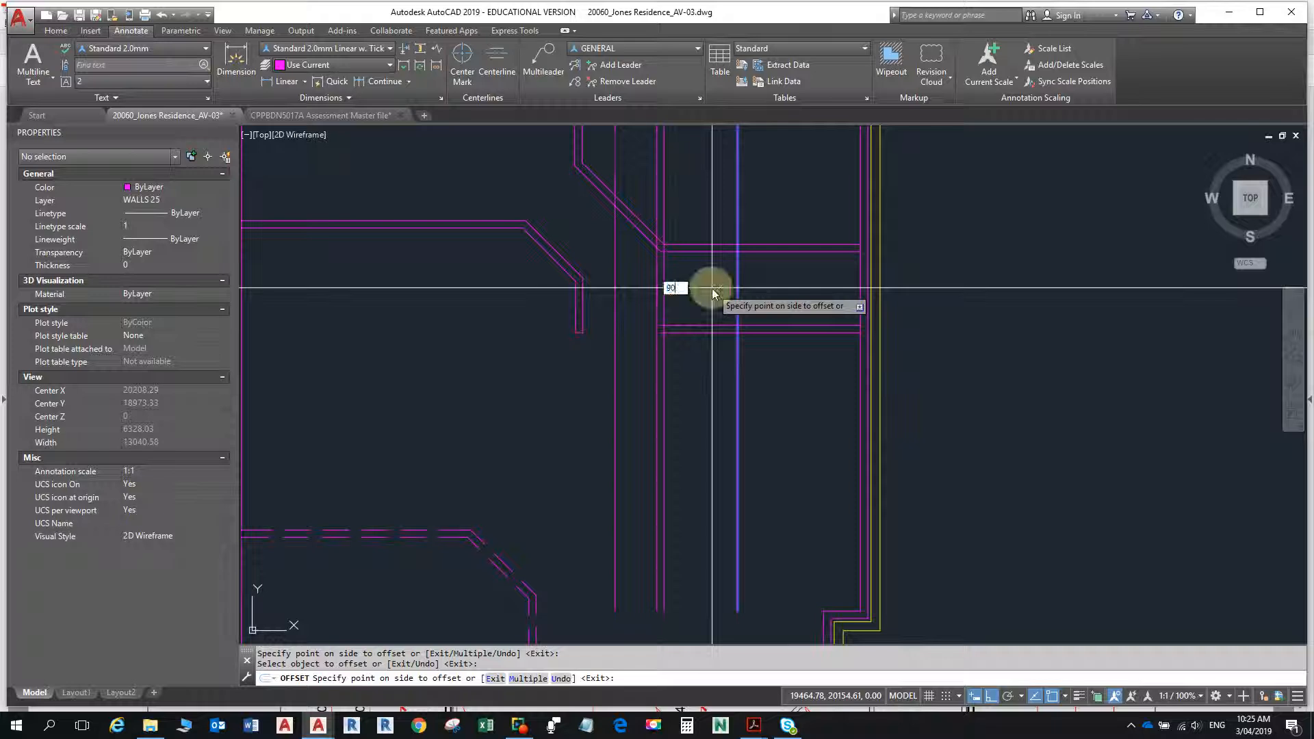
pyautogui.write('90')
pyautogui.press('Return')
pyautogui.press('Escape')
pyautogui.press('Escape')
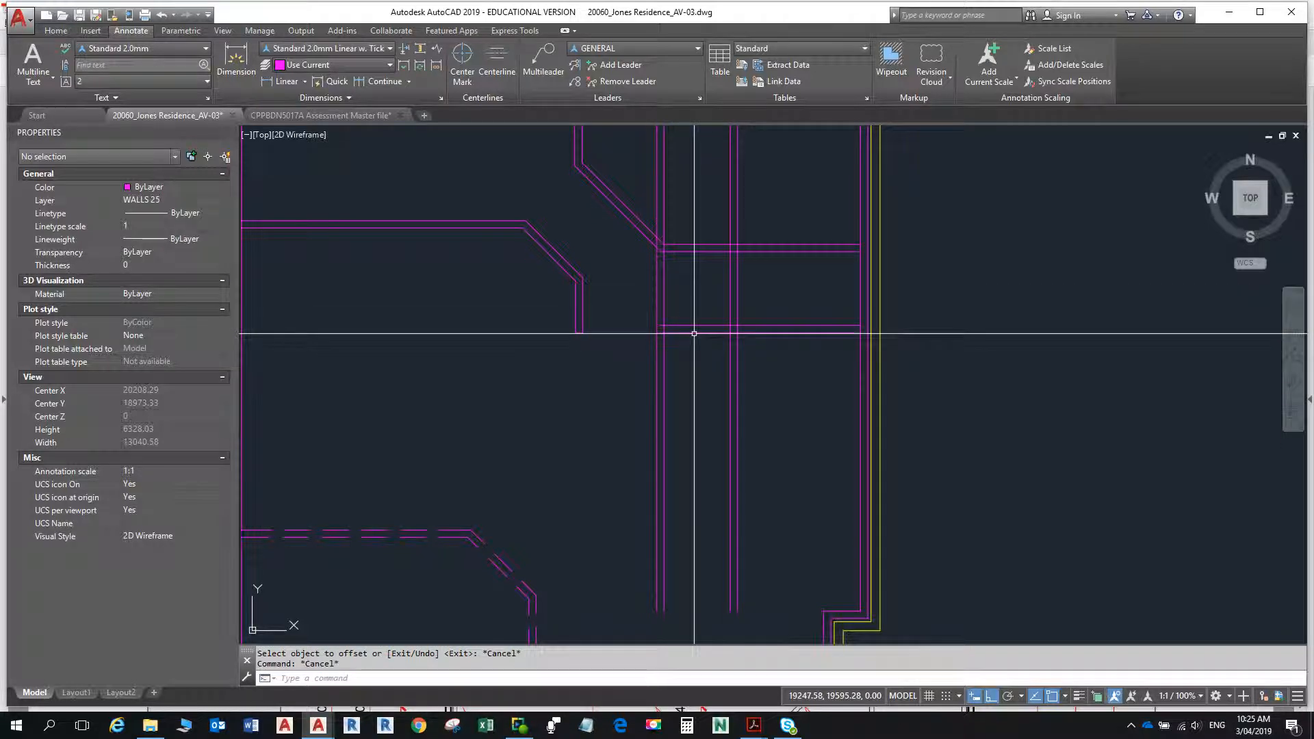
# - Fillet the passage's right-hand wall lines with the lower horizontal wall lines to form the outer and inner corners
pyautogui.write('f')
pyautogui.press('Return')
pyautogui.click(657, 341)
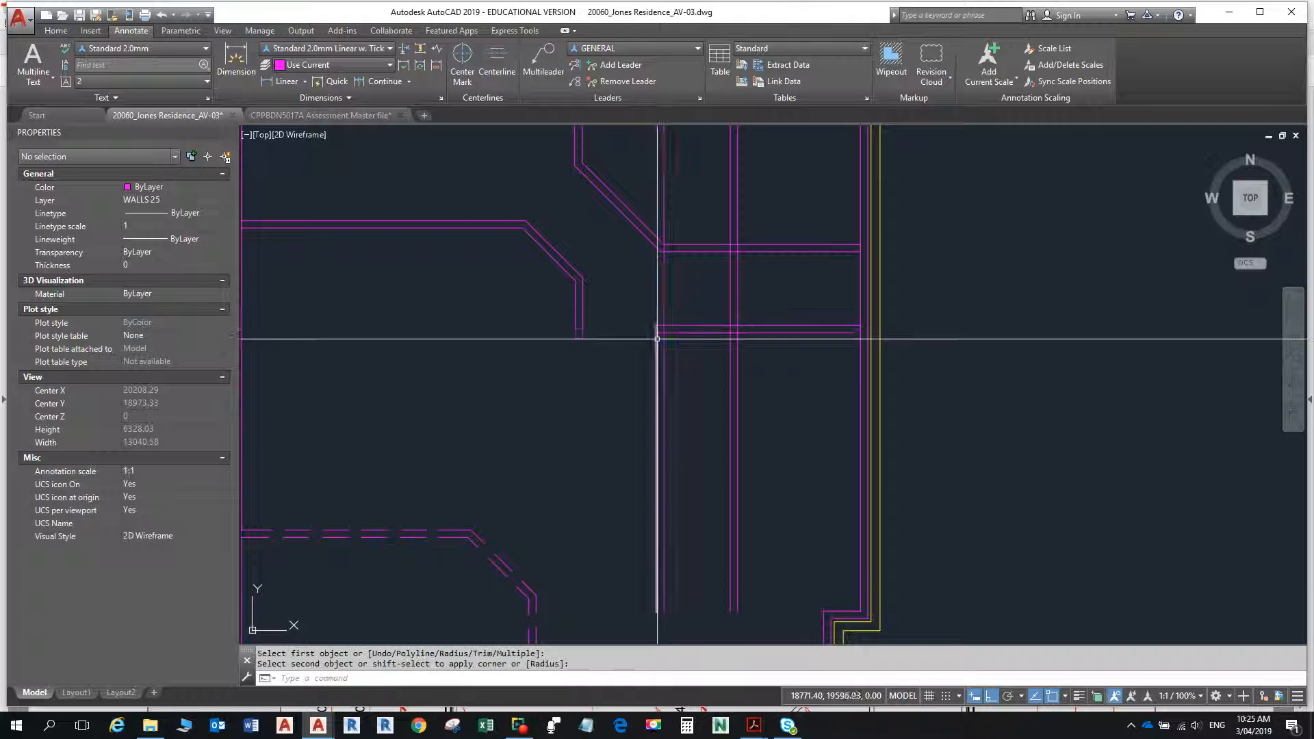
pyautogui.click(661, 330)
pyautogui.press('Escape')
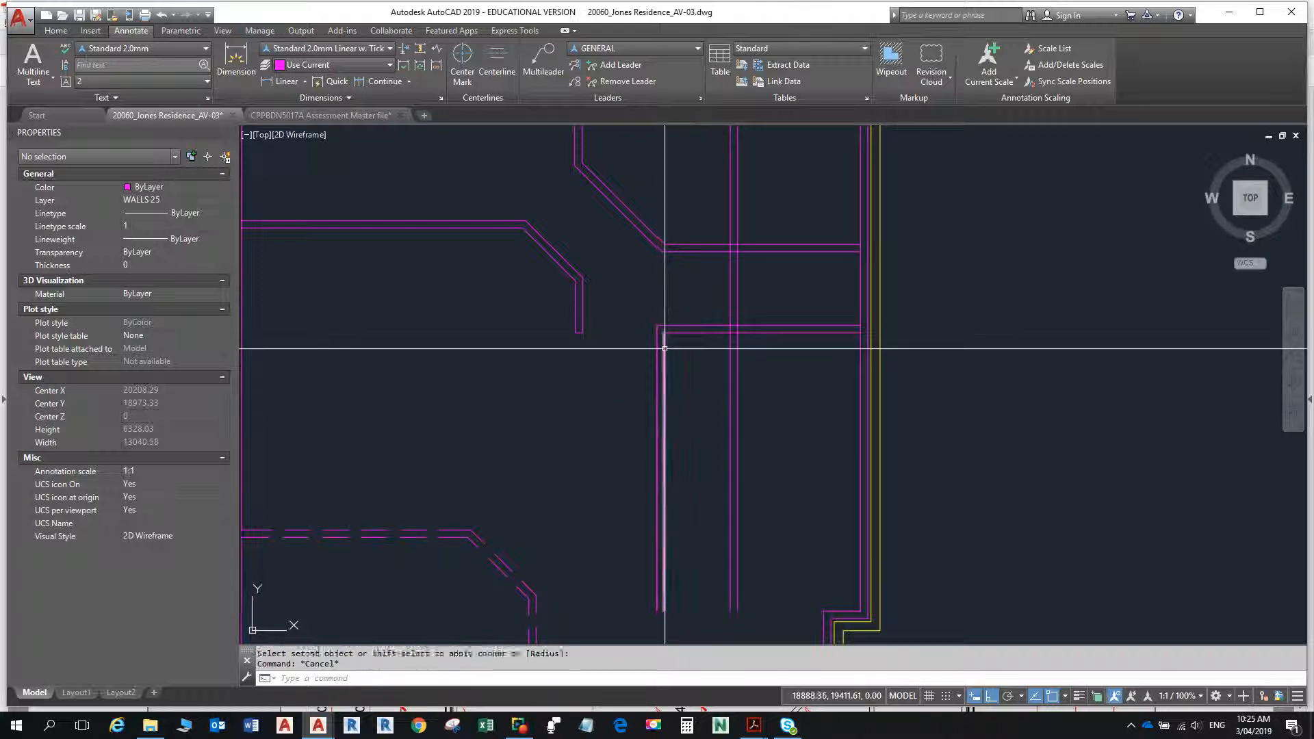
# - Measure the distance along the upper horizontal wall's top line from the small-room partition's left face to the angled wall's corner
pyautogui.press('Escape')
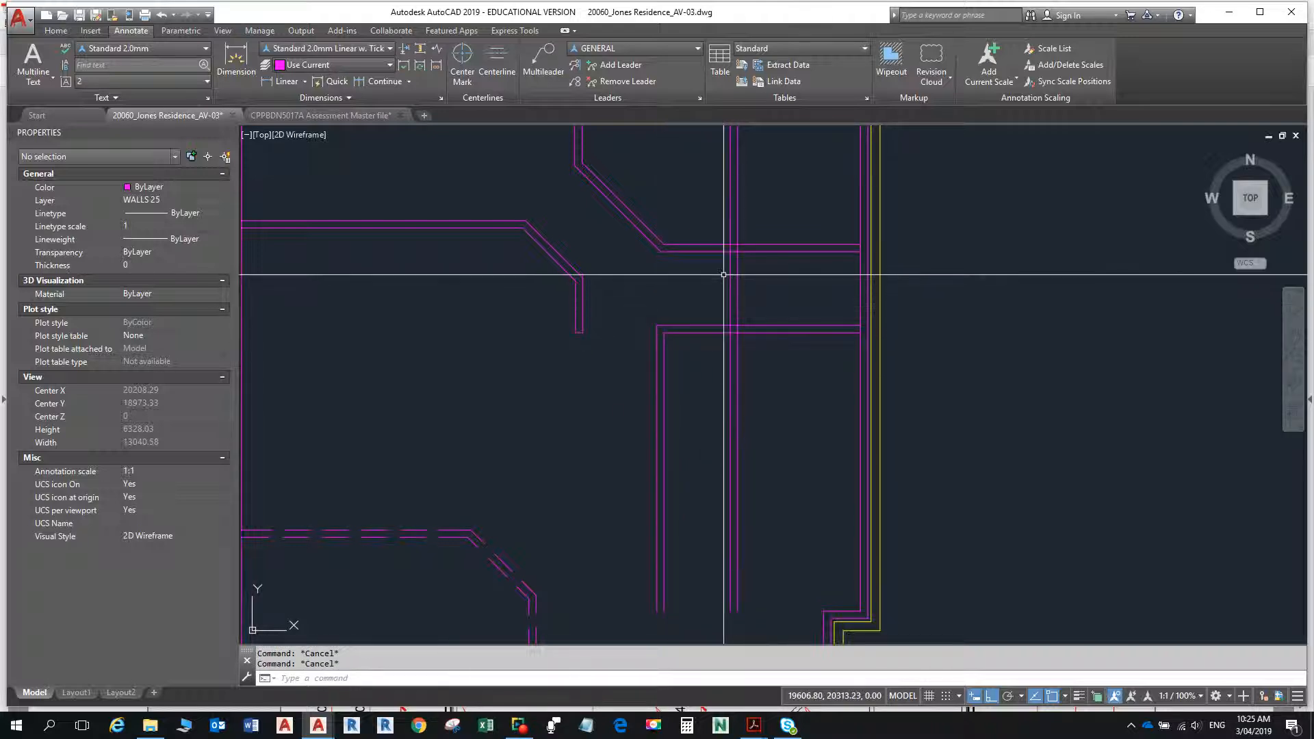
pyautogui.click(56, 31)
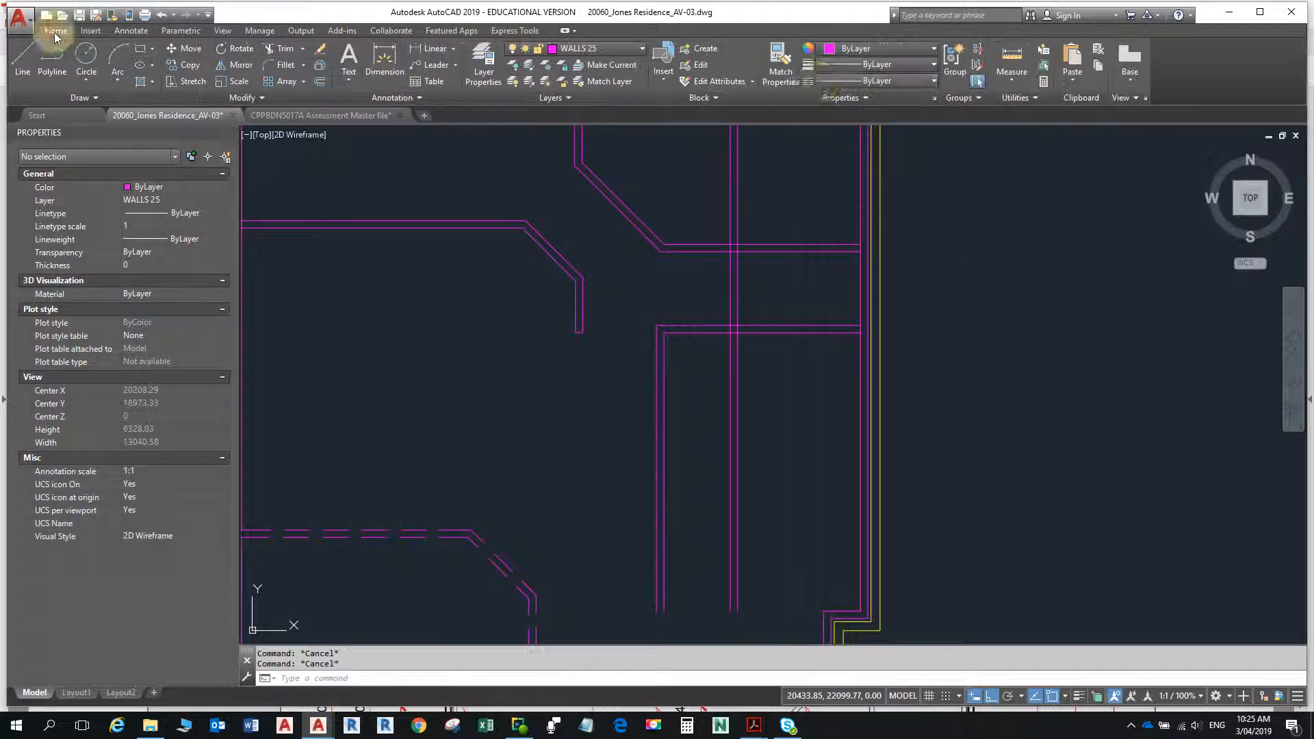
pyautogui.click(1011, 58)
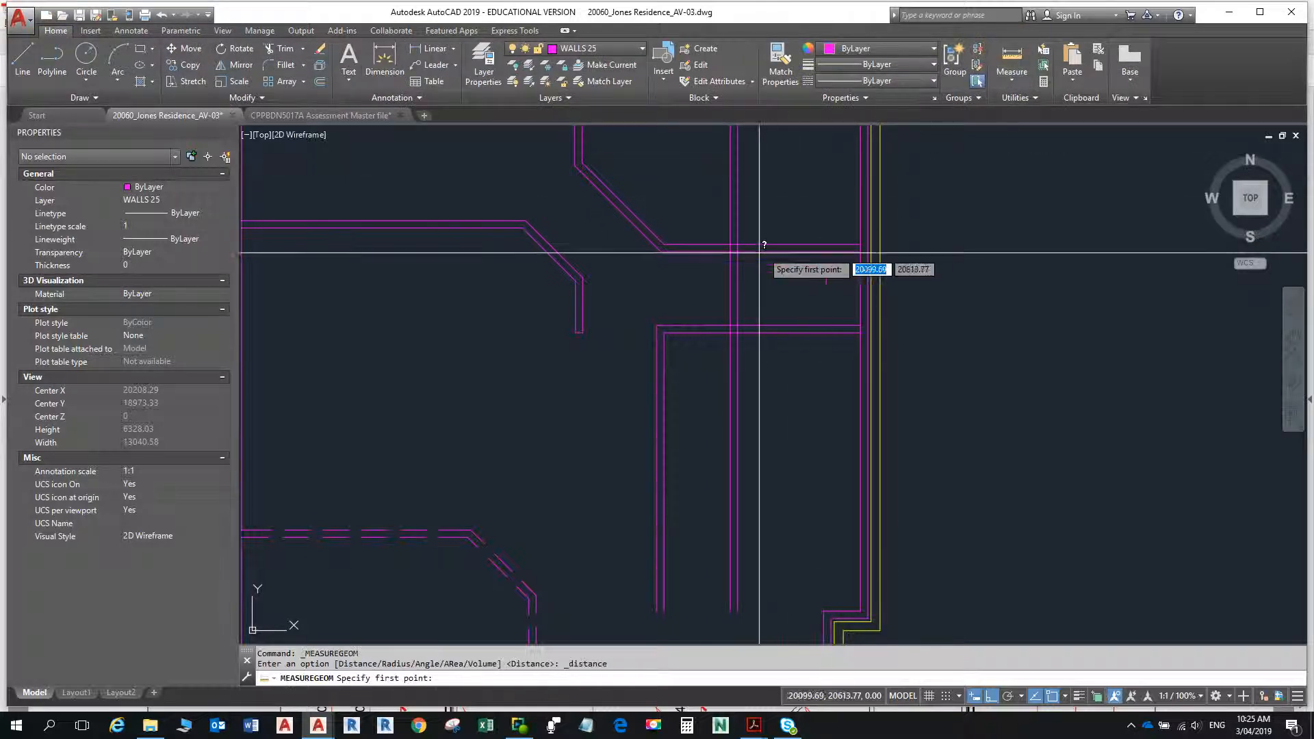
pyautogui.click(731, 248)
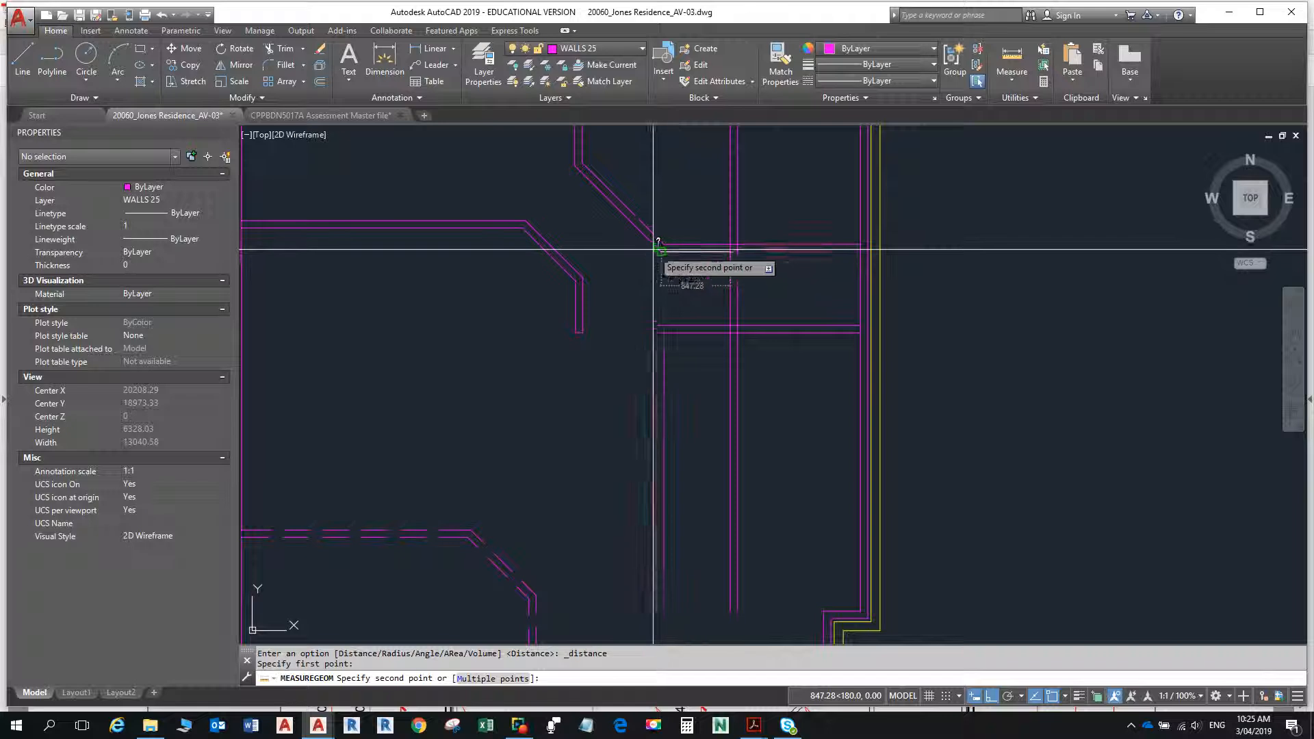
pyautogui.press('Escape')
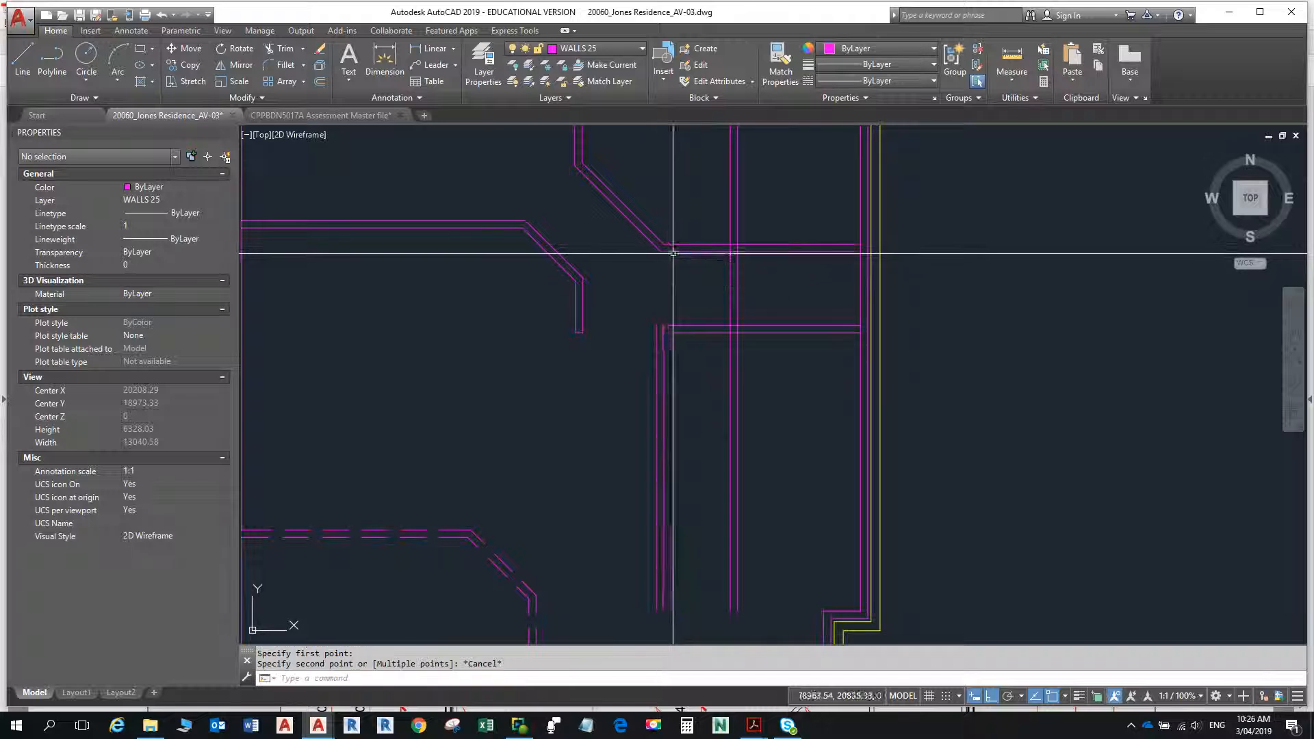
pyautogui.rightClick(729, 245)
pyautogui.click(772, 280)
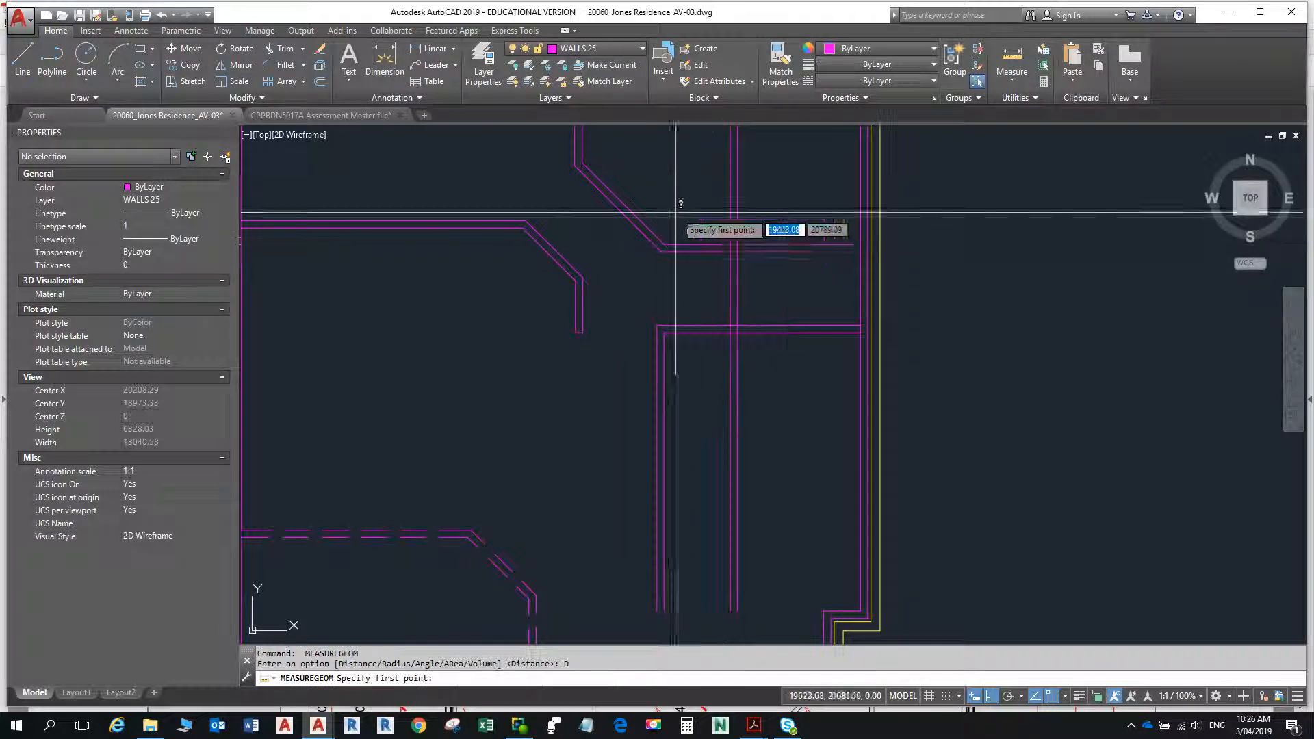
pyautogui.click(731, 244)
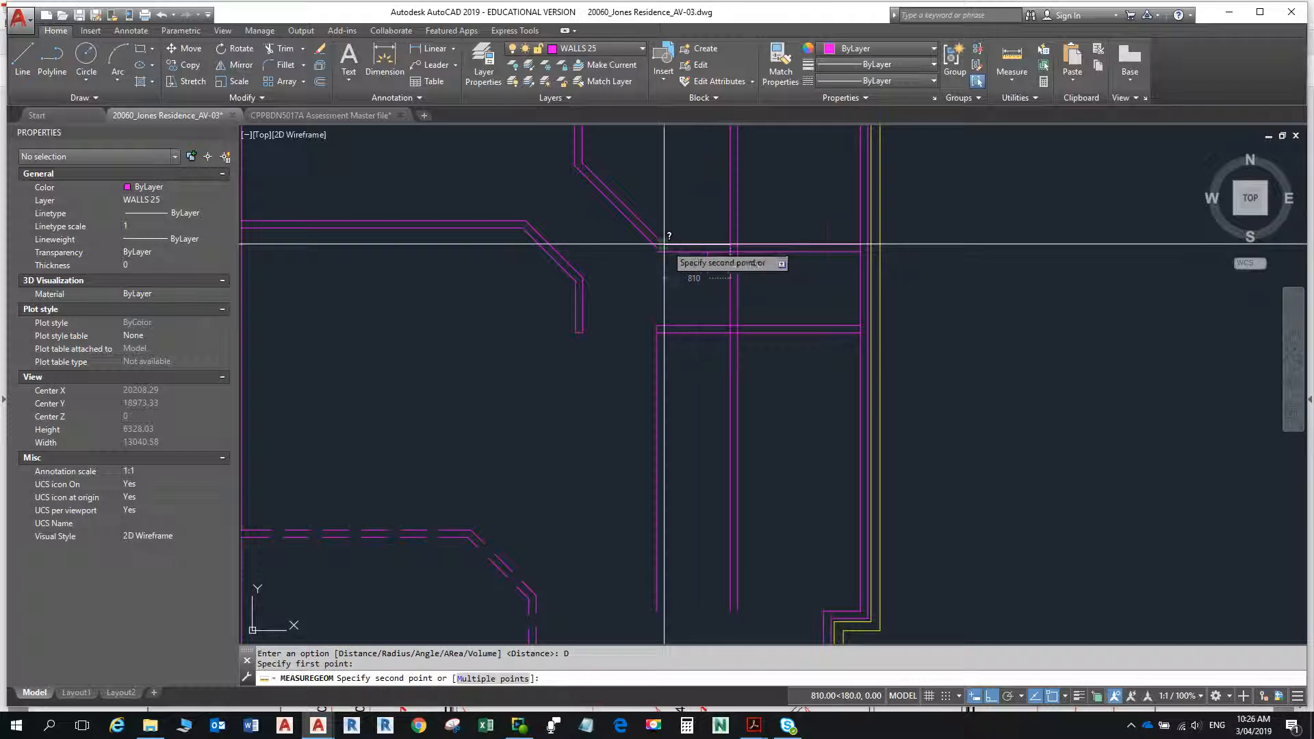
pyautogui.click(666, 244)
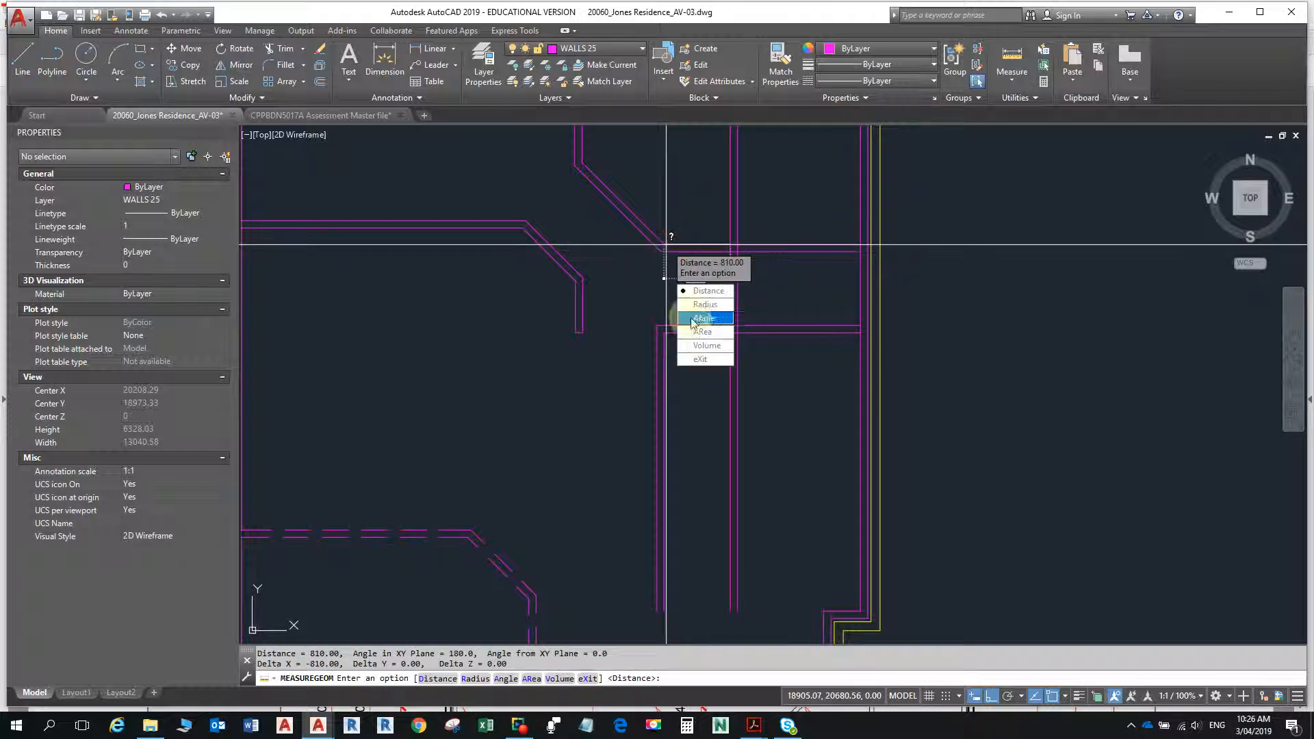
# - Switch to the floor plan PDF, check the dimensions of the small right-hand rooms, and return to the AutoCAD drawing
pyautogui.hotkey('alt', 'Tab')
pyautogui.hotkey('alt', 'Tab')
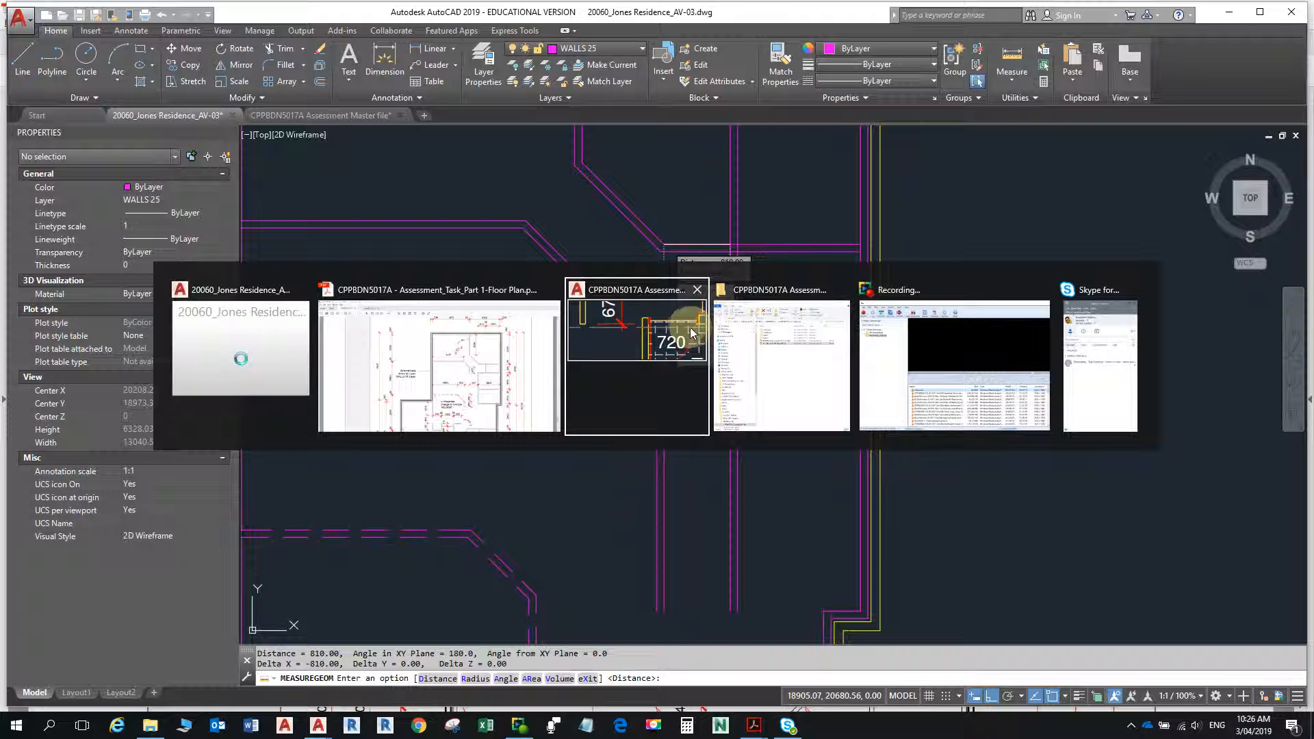
pyautogui.hotkey('alt', 'Tab')
pyautogui.hotkey('alt', 'Tab')
pyautogui.hotkey('alt', 'Tab')
pyautogui.hotkey('alt', 'Tab')
pyautogui.hotkey('alt', 'Tab')
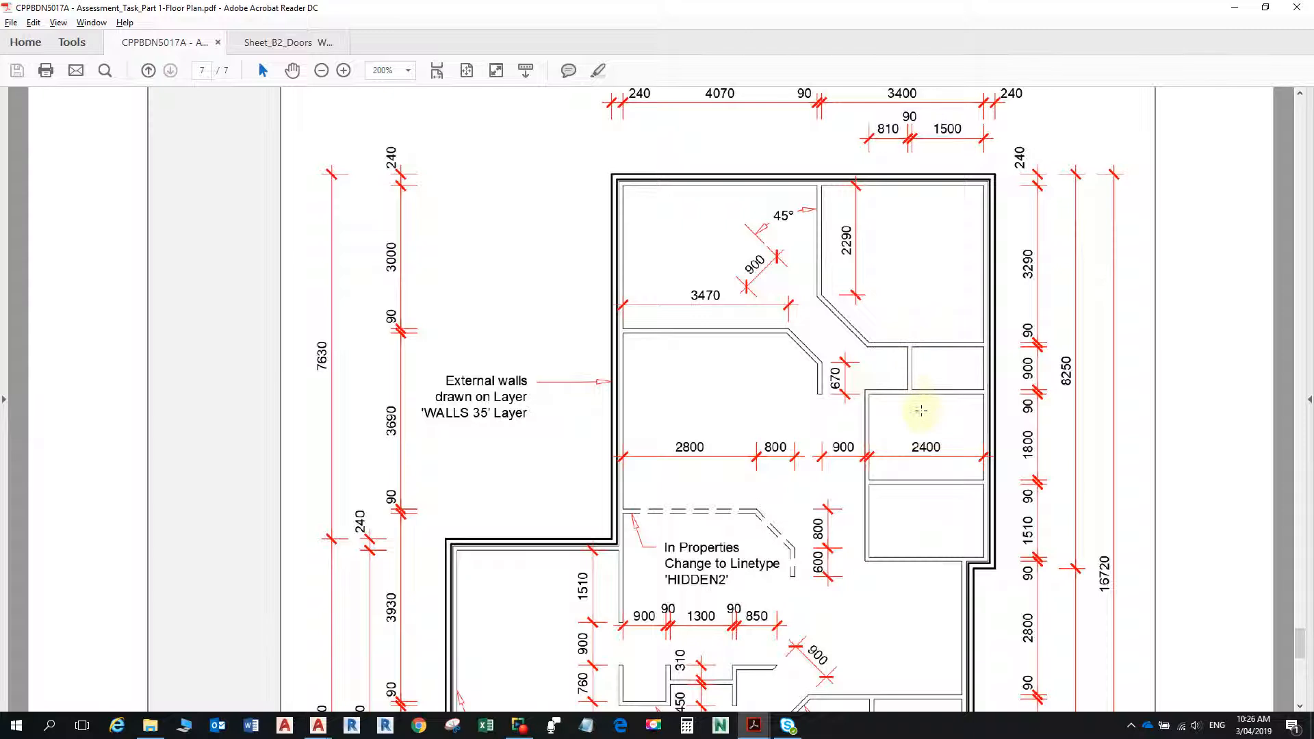
pyautogui.scroll(-5, 914, 438)
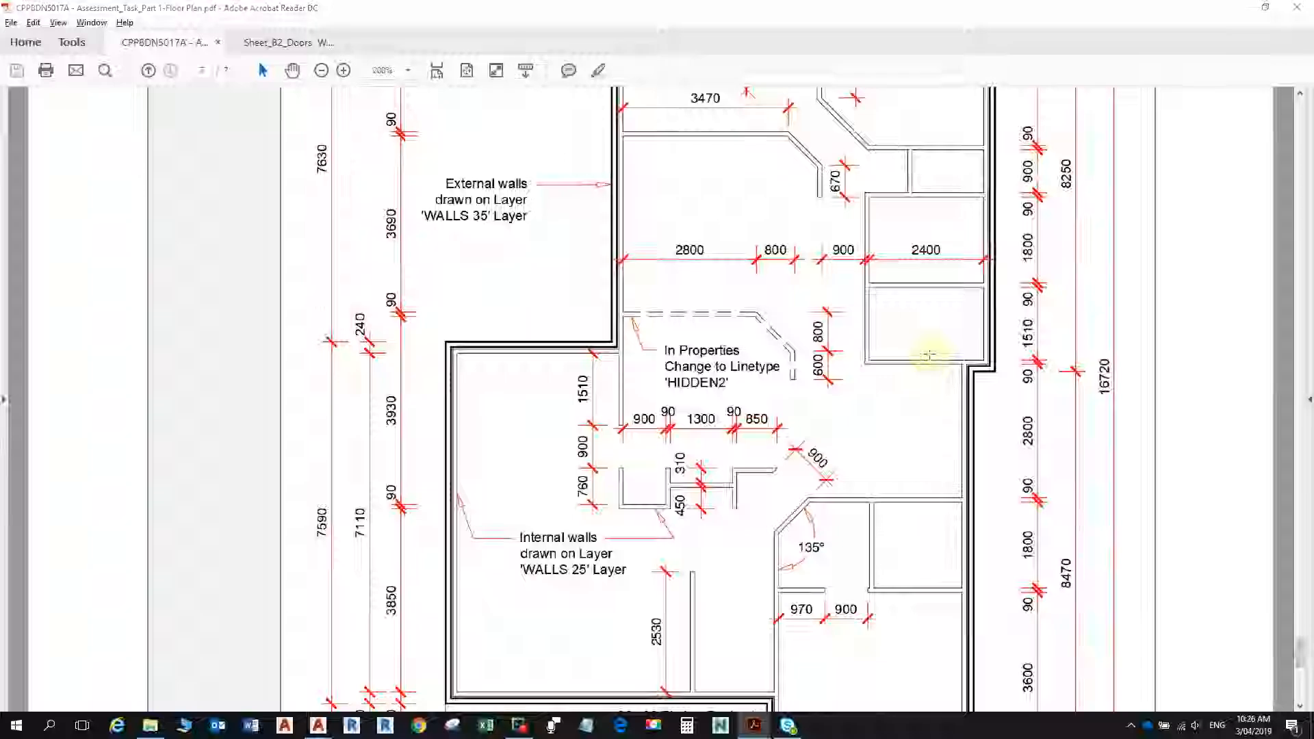
pyautogui.hotkey('alt', 'Tab')
pyautogui.press('Escape')
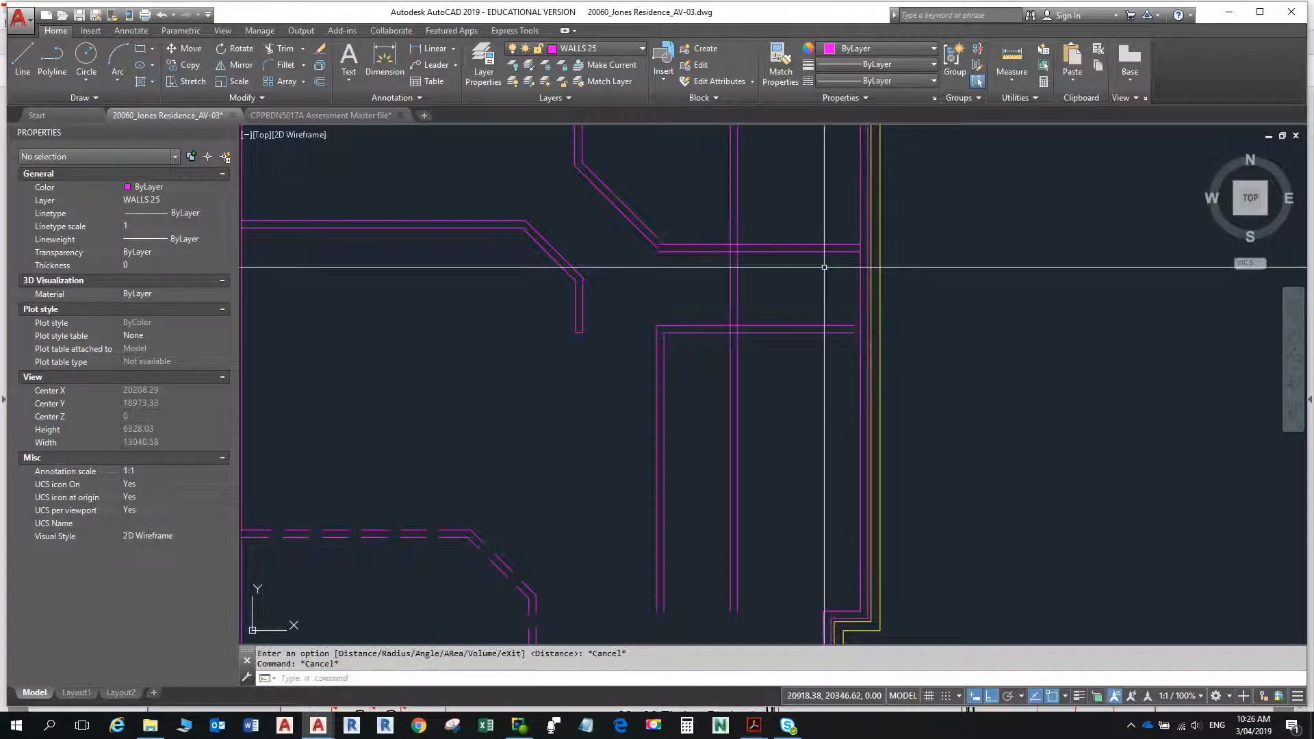
# - Trim the small-room partition's lines above the upper horizontal wall and open the T-junction between the two walls
pyautogui.write('tr')
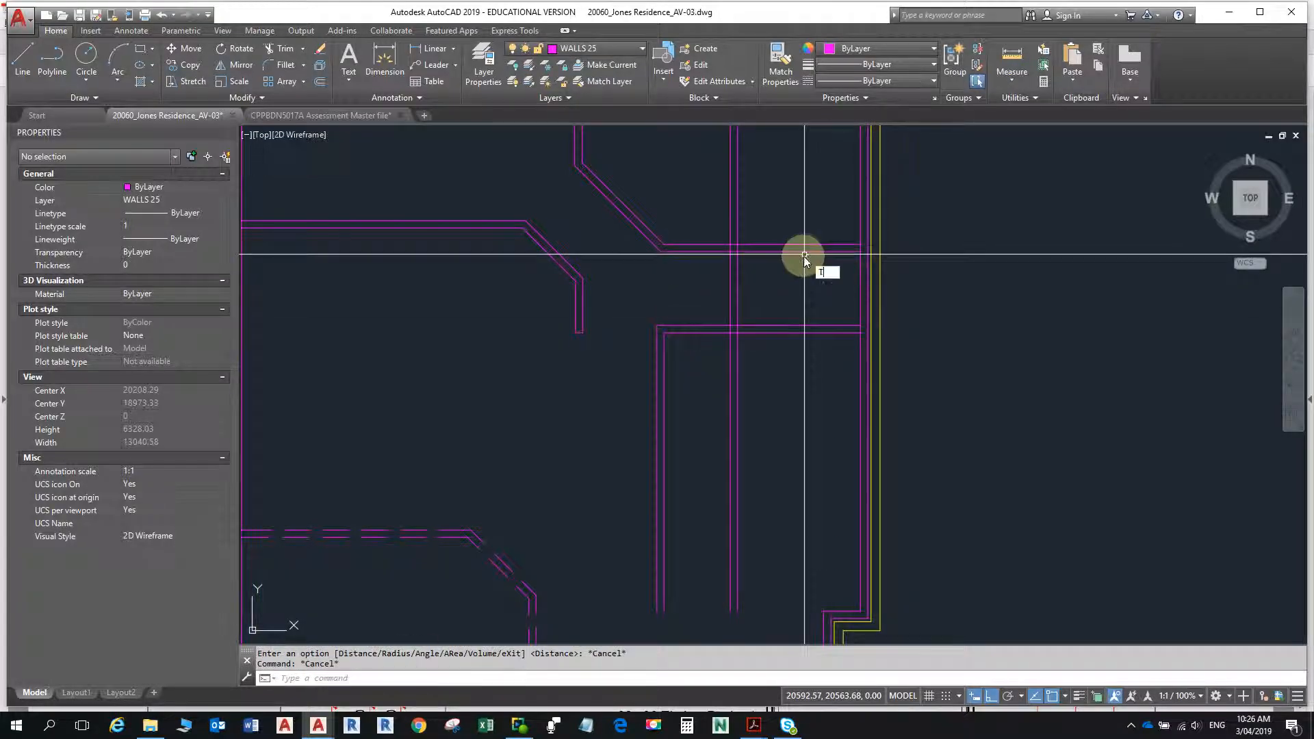
pyautogui.press('Return')
pyautogui.press('Return')
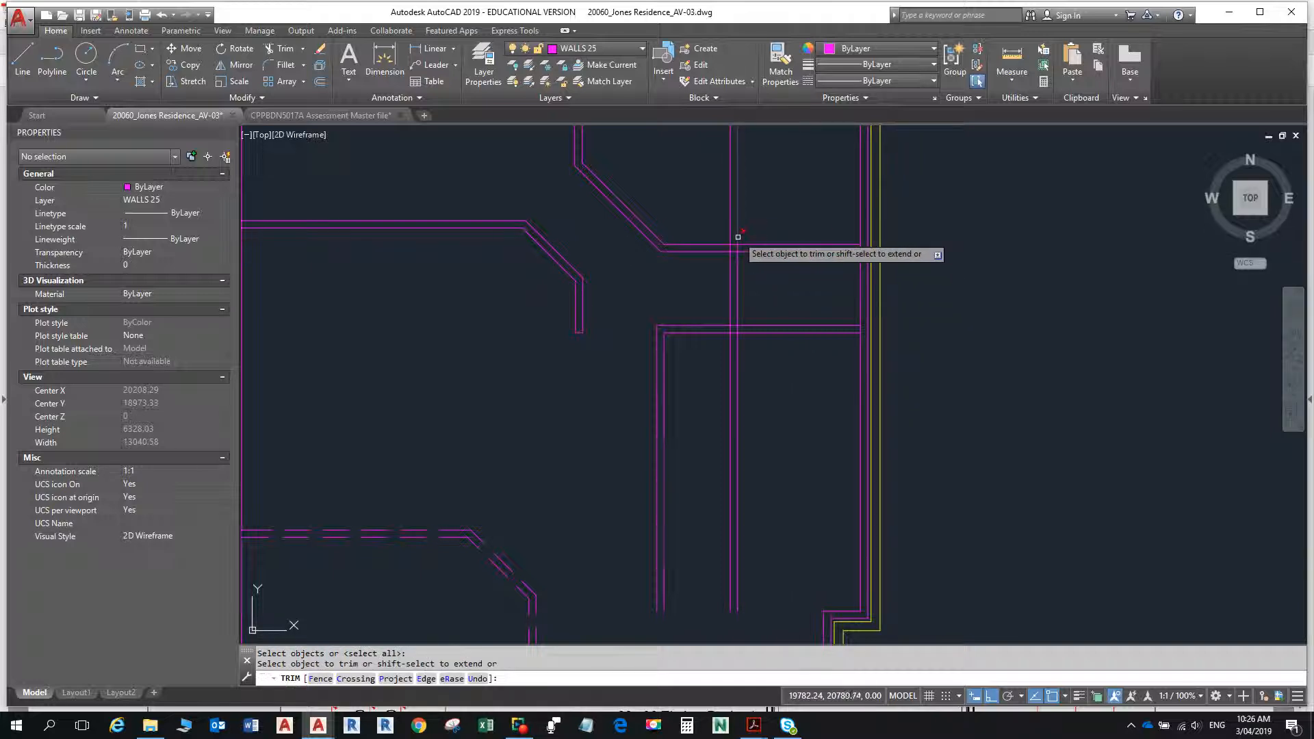
pyautogui.scroll(4, 737, 237)
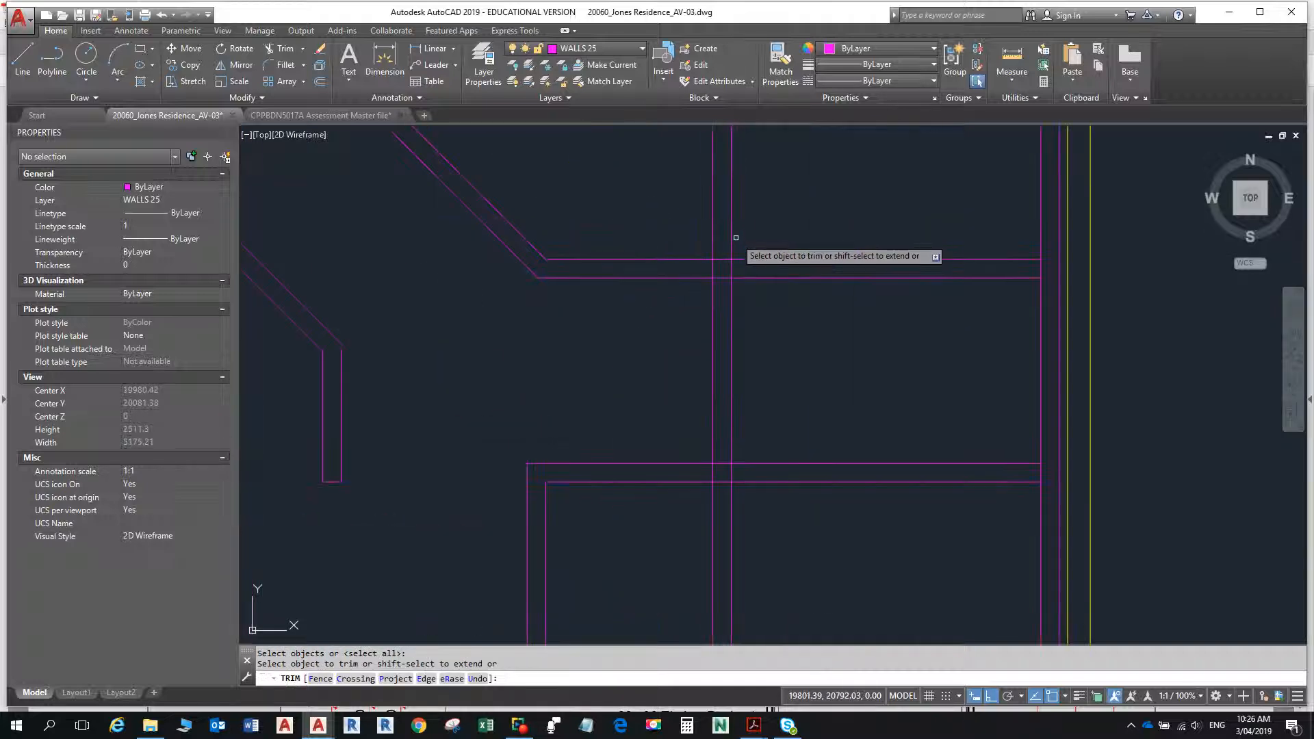
pyautogui.click(732, 237)
pyautogui.click(713, 248)
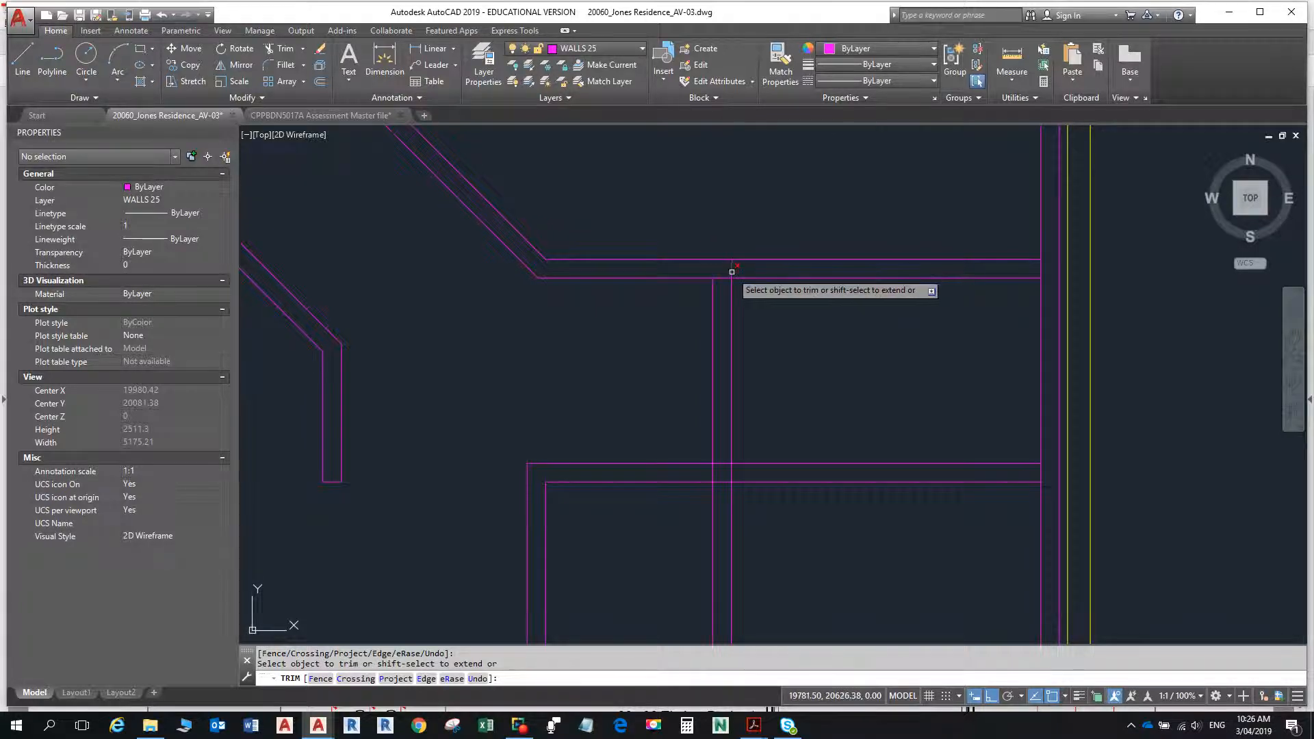
pyautogui.click(732, 272)
pyautogui.click(723, 280)
pyautogui.click(720, 276)
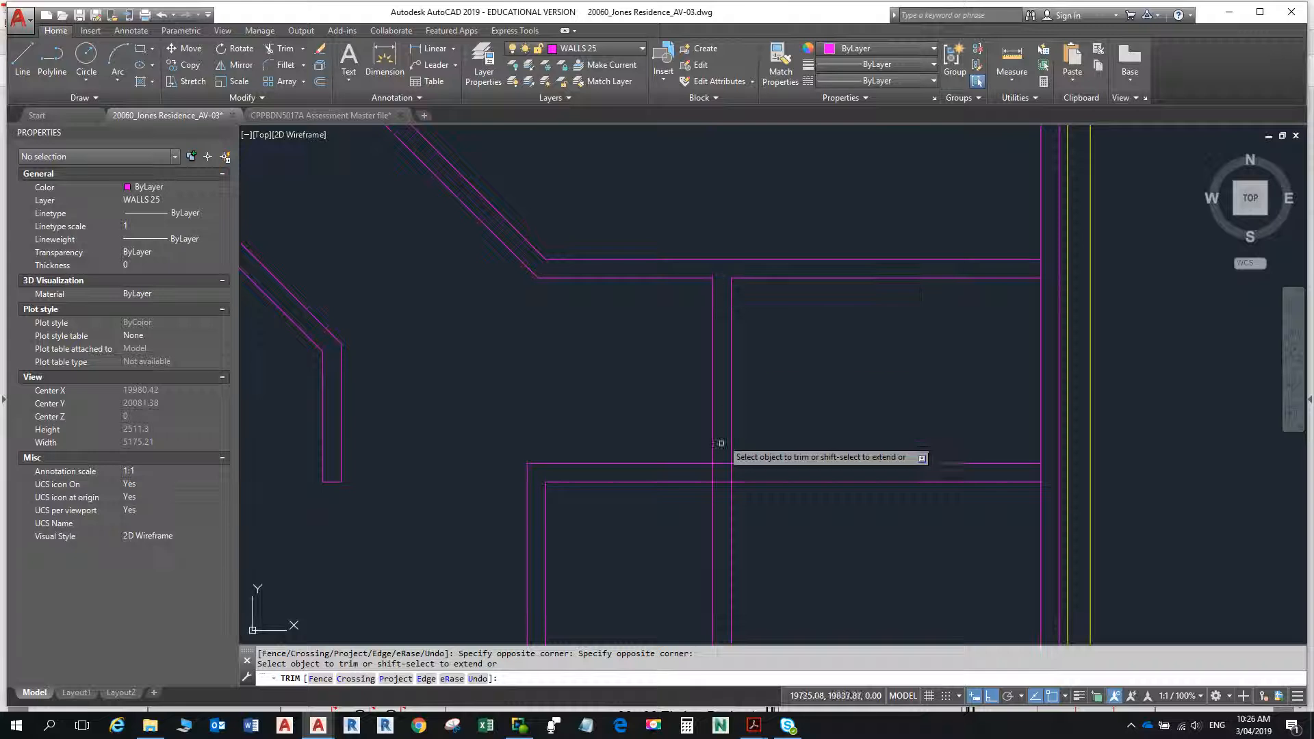
# - Trim the crossing lines where the partition meets the lower horizontal wall to open that junction
pyautogui.click(721, 463)
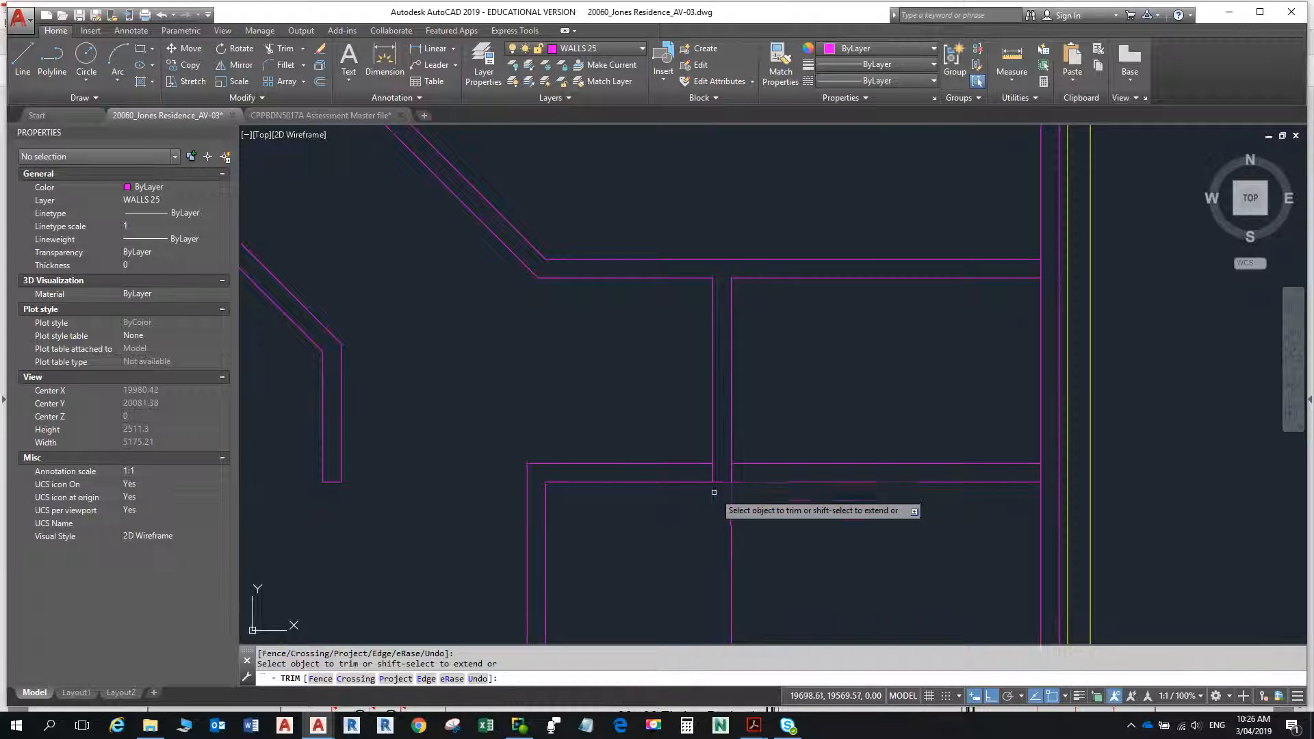
pyautogui.click(714, 471)
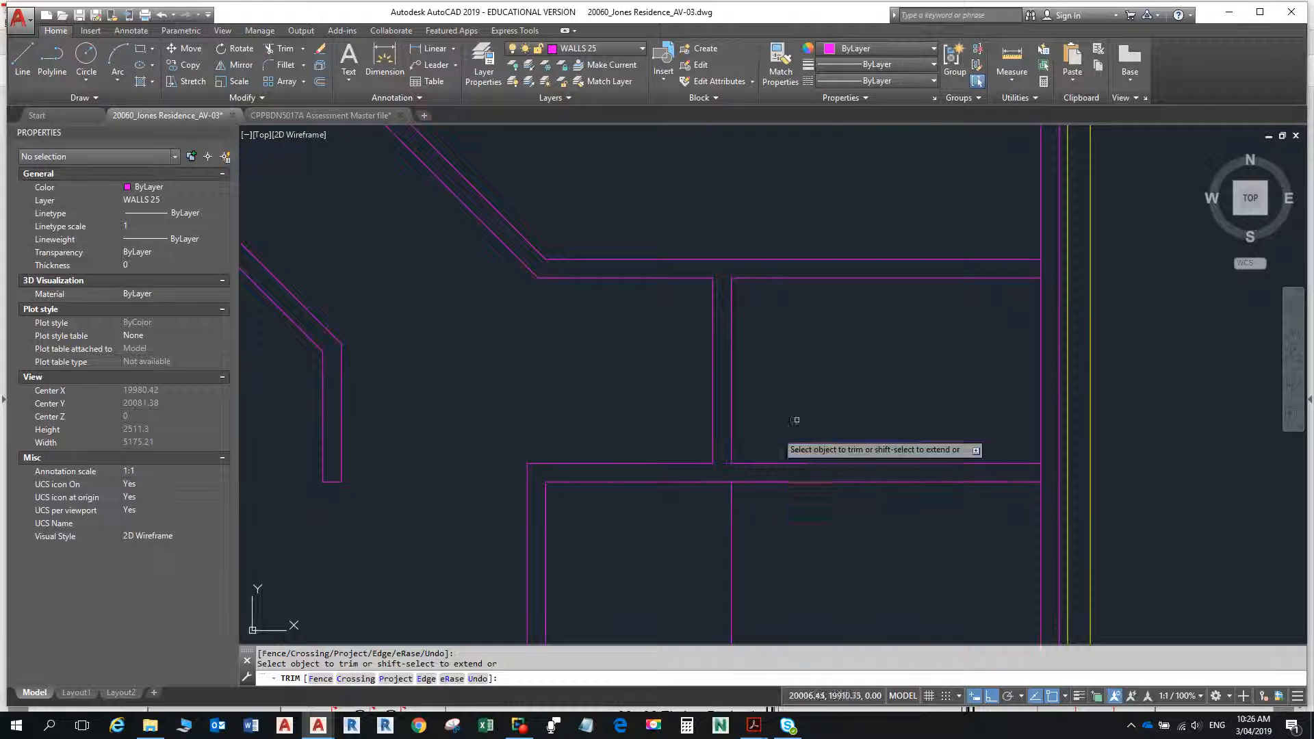
pyautogui.press('Return')
# - Erase the leftover vertical line below the small room's lower horizontal wall
pyautogui.scroll(-6, 769, 446)
pyautogui.moveTo(769, 447); pyautogui.dragTo(769, 304, button='middle')
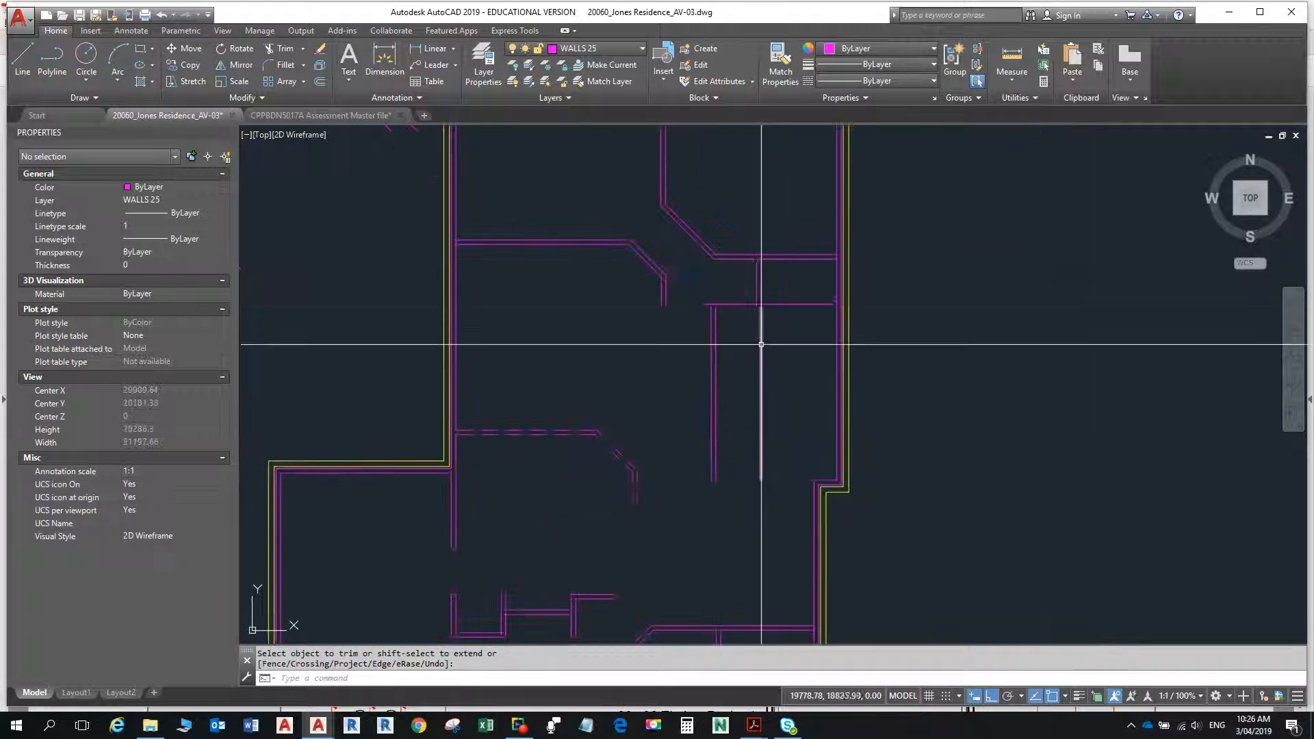
pyautogui.write('e')
pyautogui.press('Return')
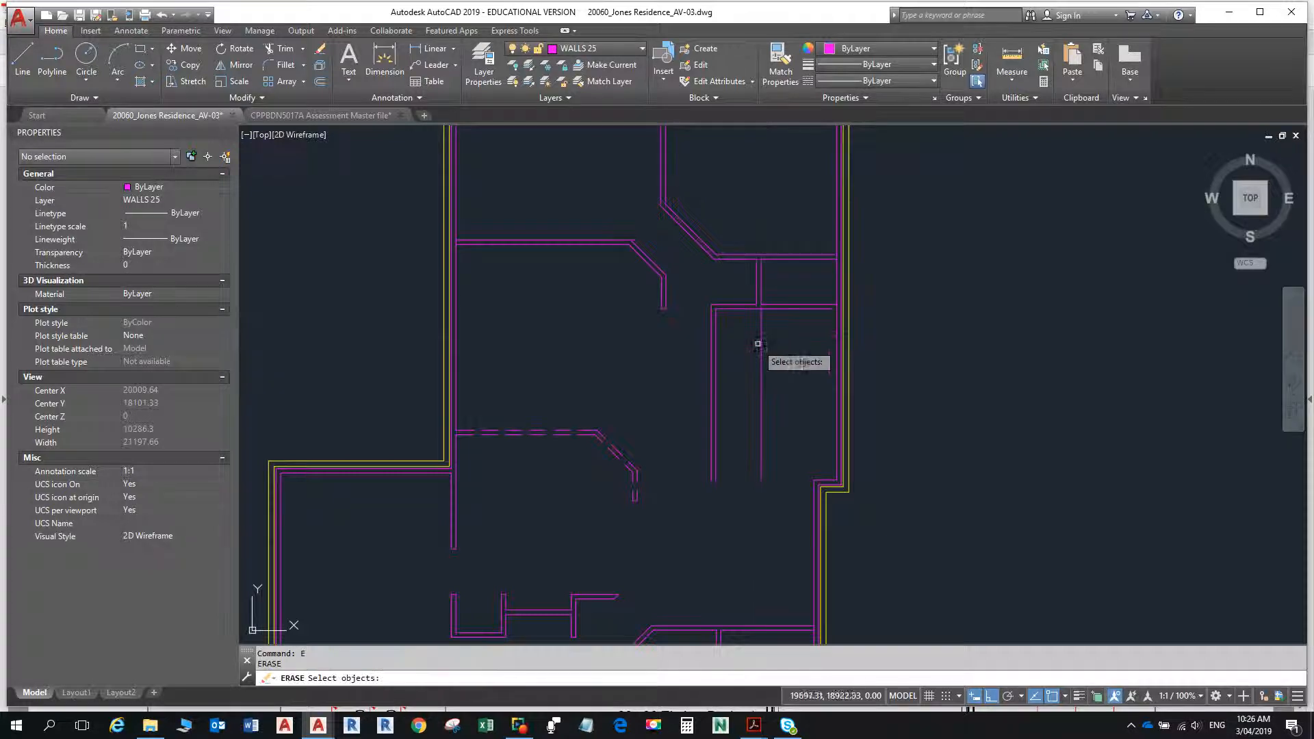
pyautogui.doubleClick(760, 354)
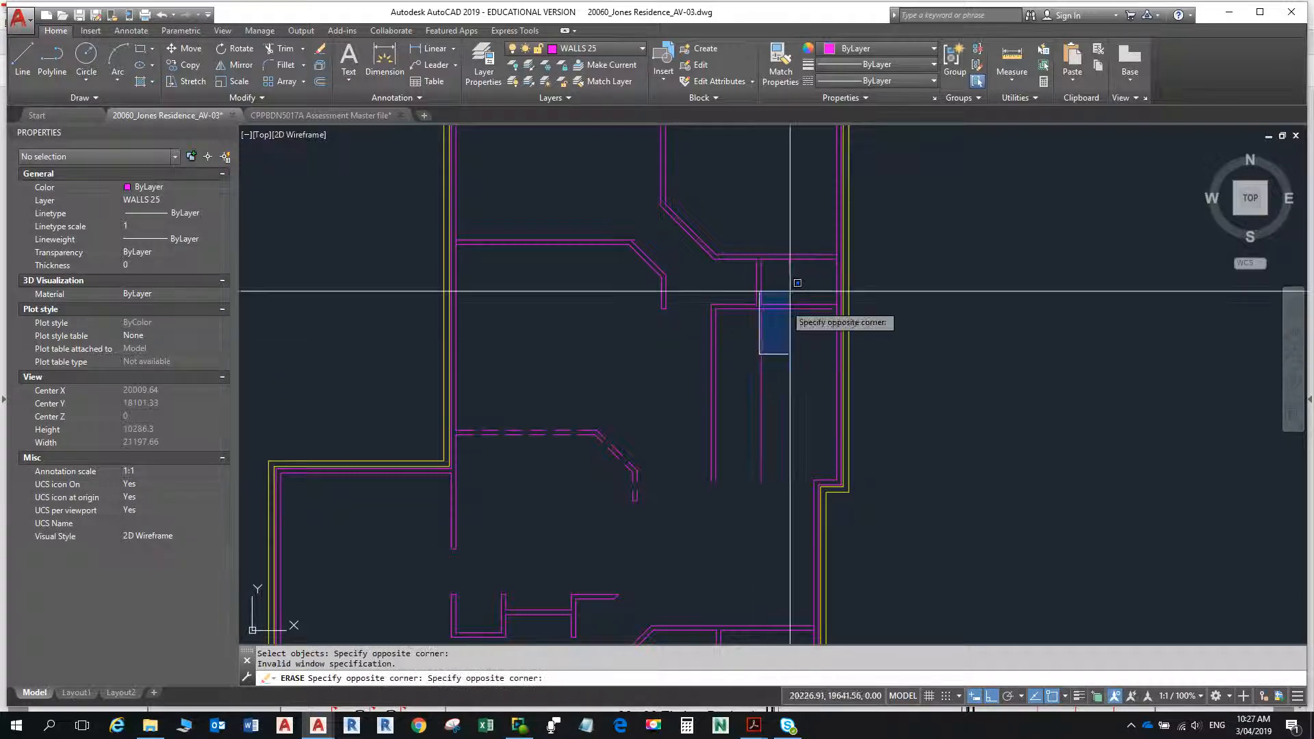
pyautogui.click(701, 348)
pyautogui.click(757, 355)
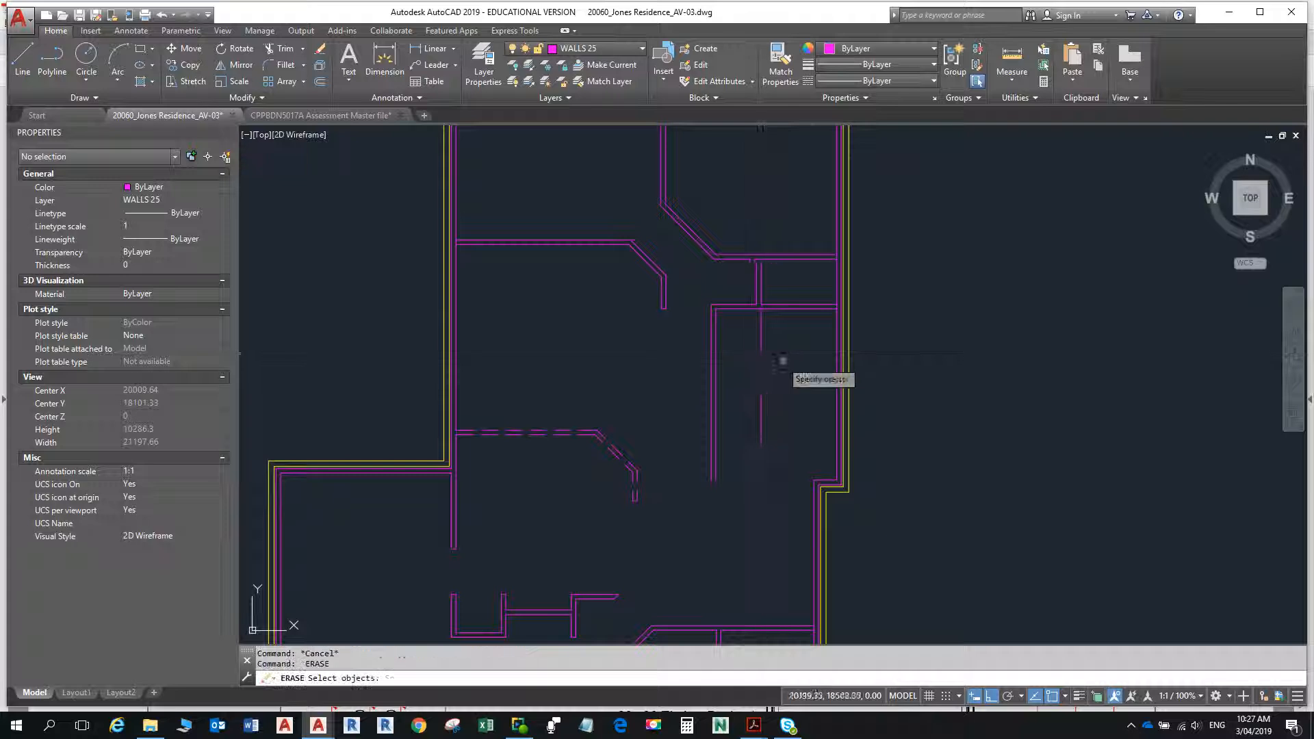
pyautogui.click(760, 353)
pyautogui.press('Return')
pyautogui.press('Escape')
pyautogui.press('Escape')
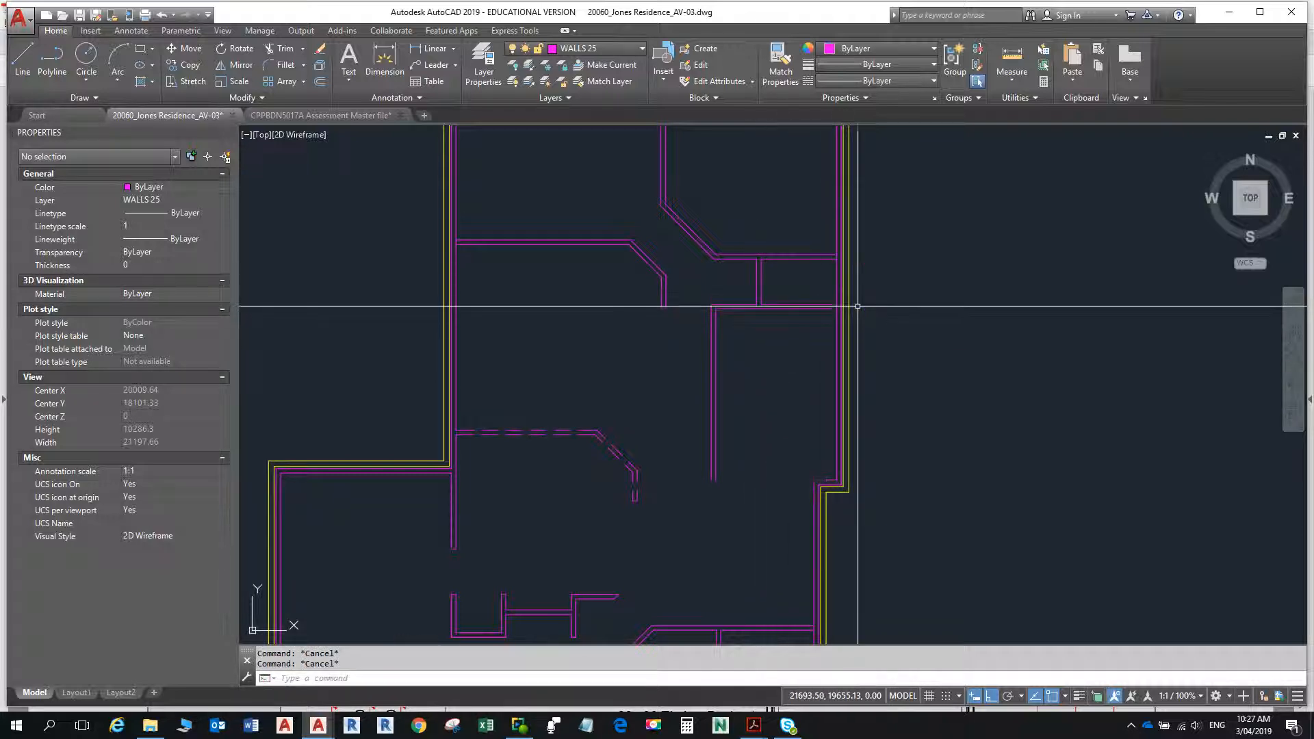
# - Offset the bottom line of the small room's lower horizontal wall 1800 downward
pyautogui.write('o')
pyautogui.press('Return')
pyautogui.write('1800')
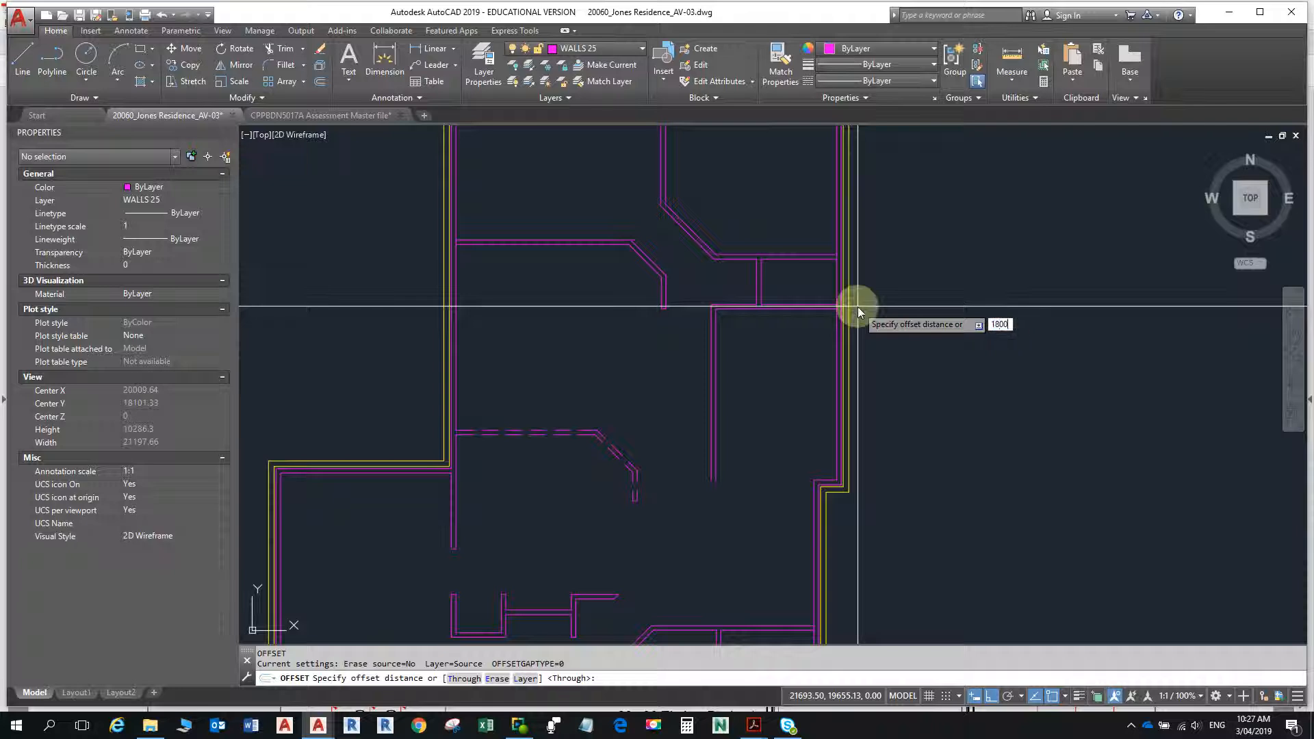
pyautogui.press('Return')
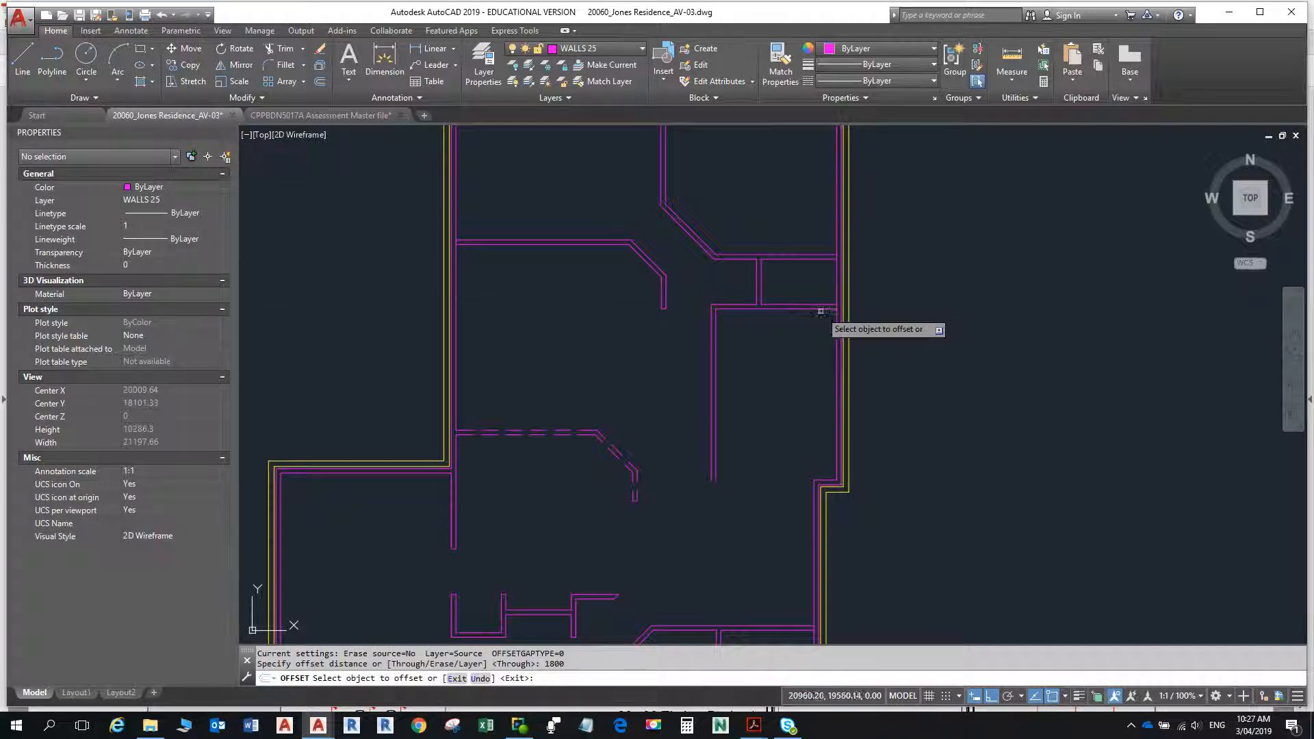
pyautogui.click(816, 404)
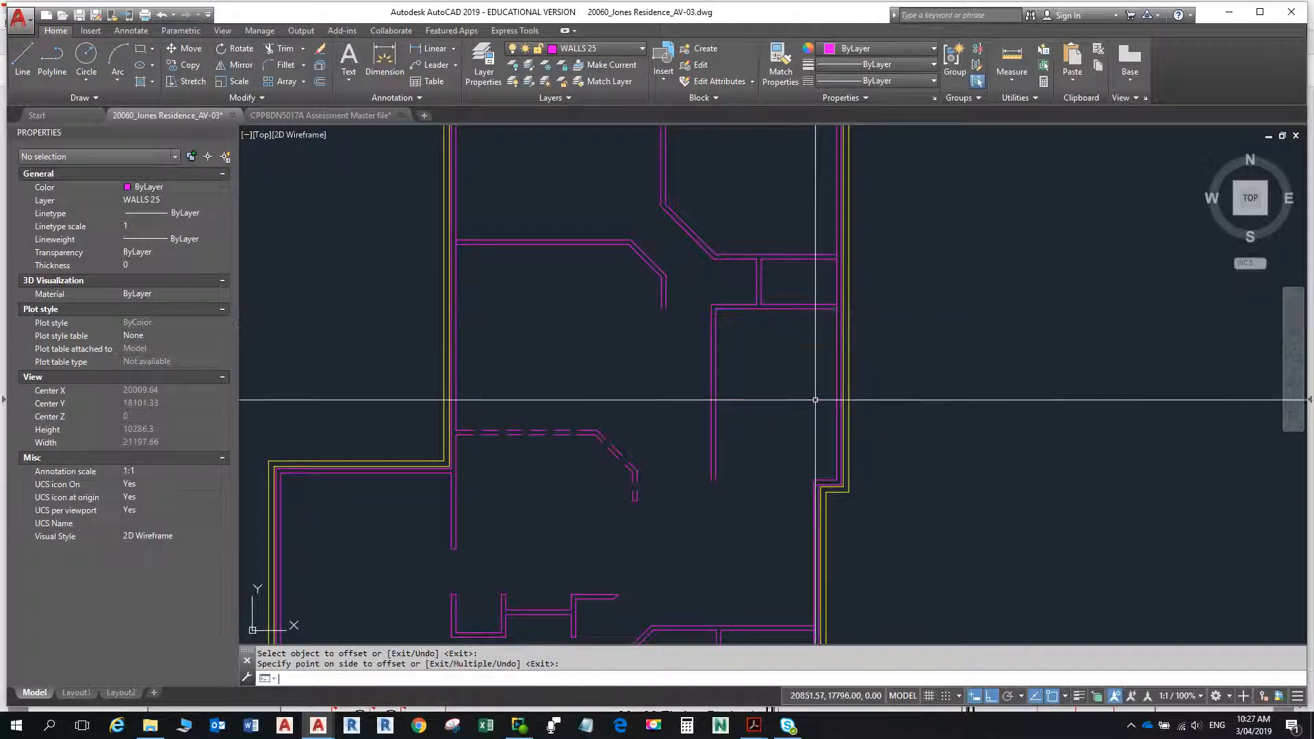
pyautogui.press('Return')
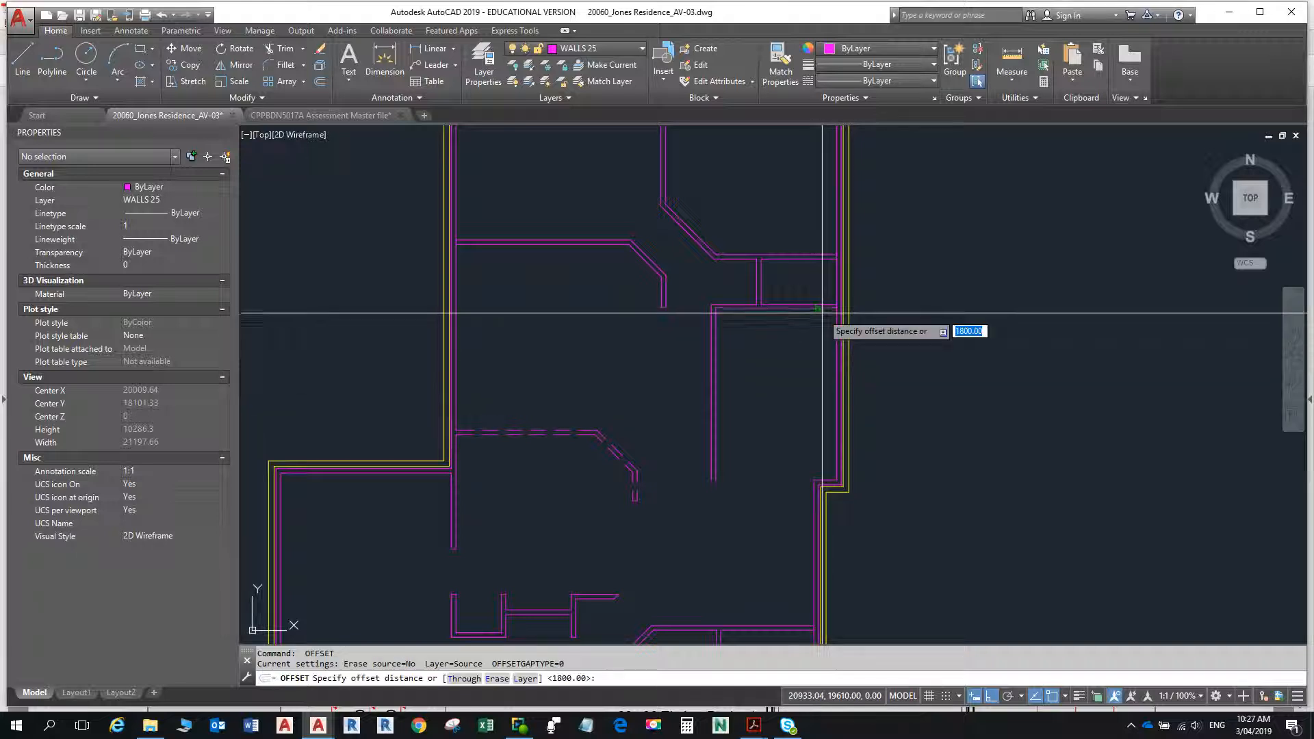
pyautogui.press('Return')
pyautogui.click(822, 308)
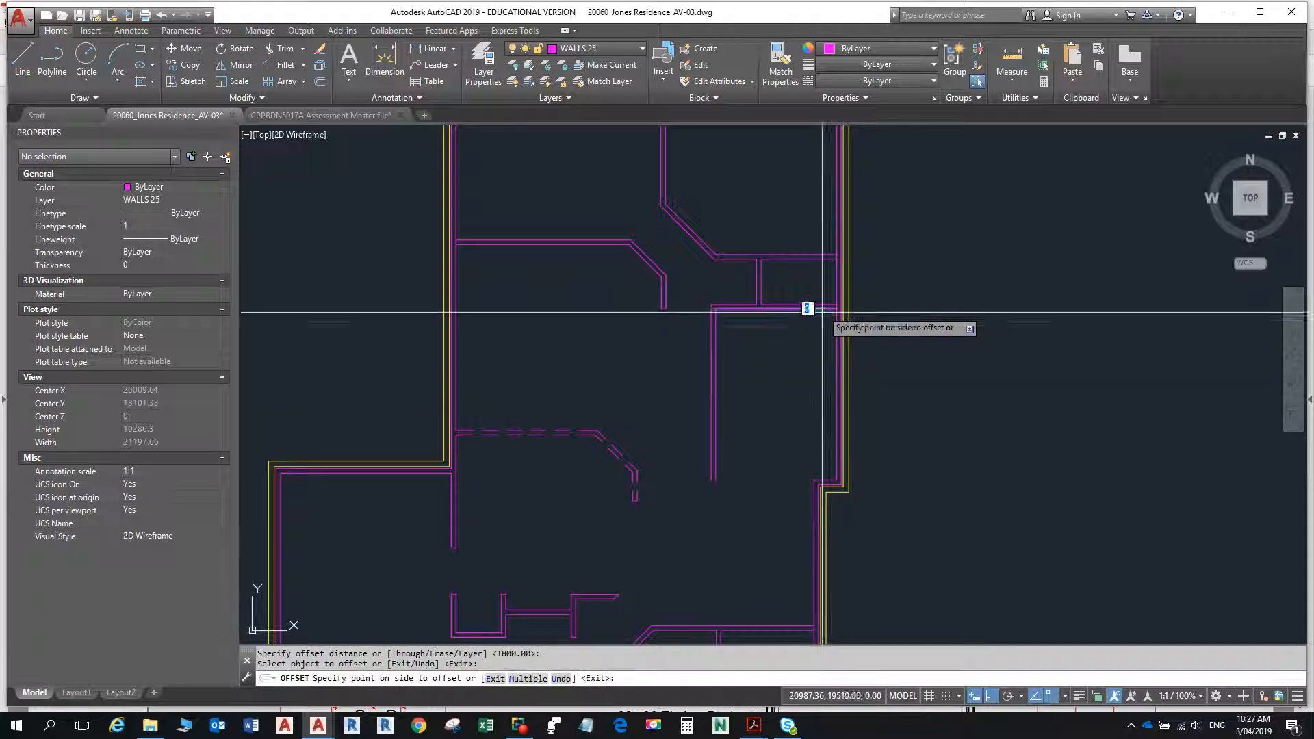
pyautogui.click(830, 404)
# - Offset the new horizontal line 90 downward to form the partition's second face
pyautogui.click(823, 399)
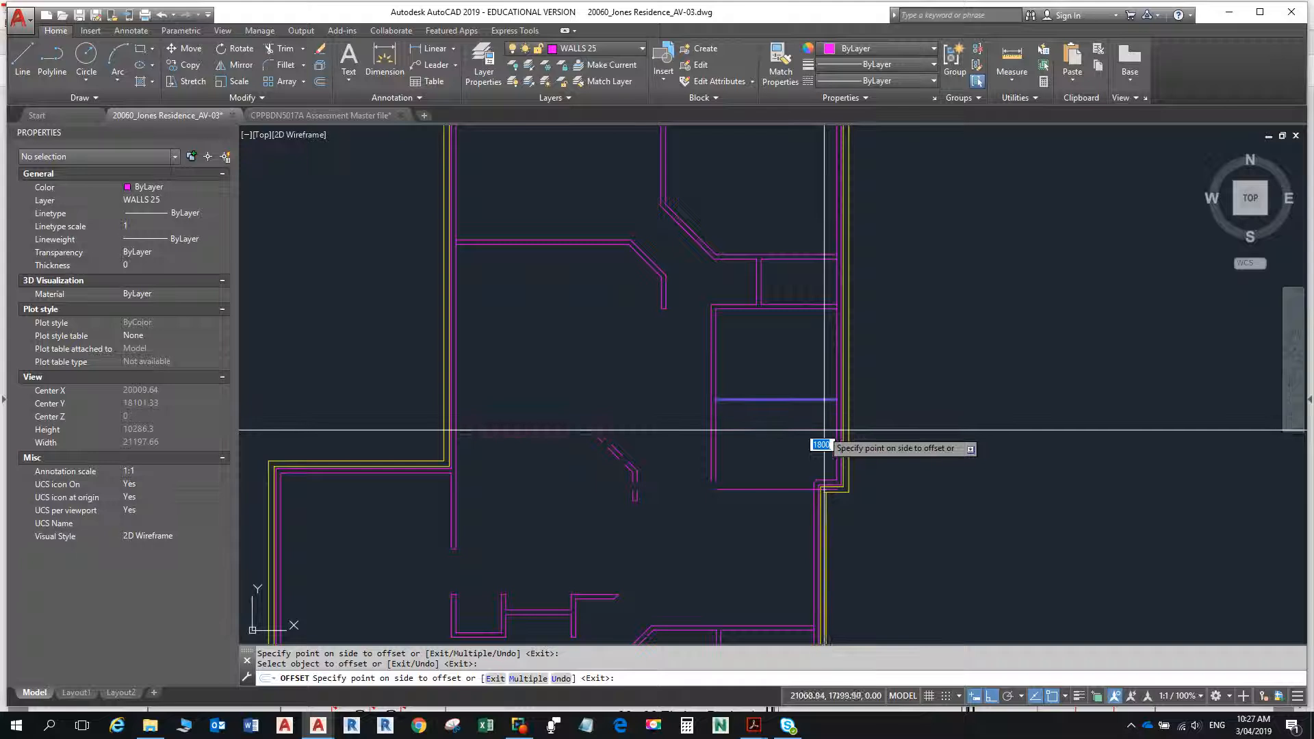
pyautogui.write('90')
pyautogui.press('Return')
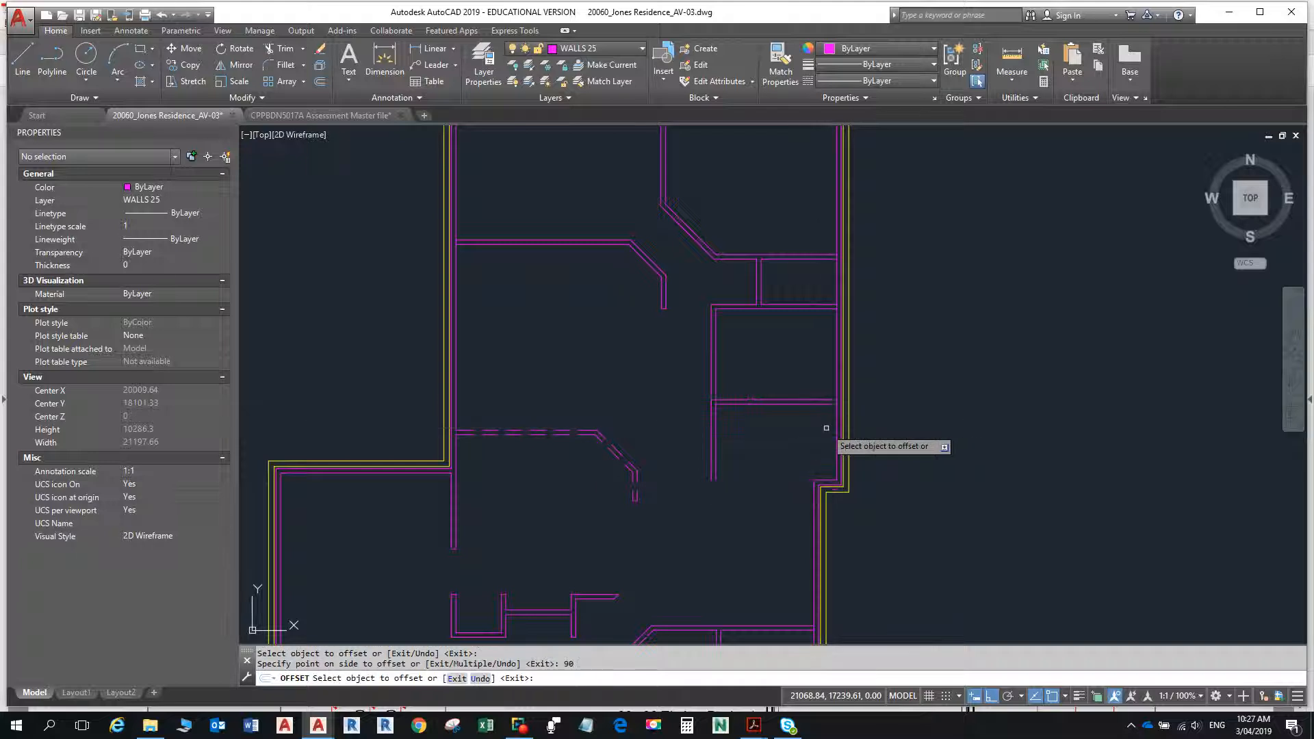
pyautogui.press('Escape')
pyautogui.press('Escape')
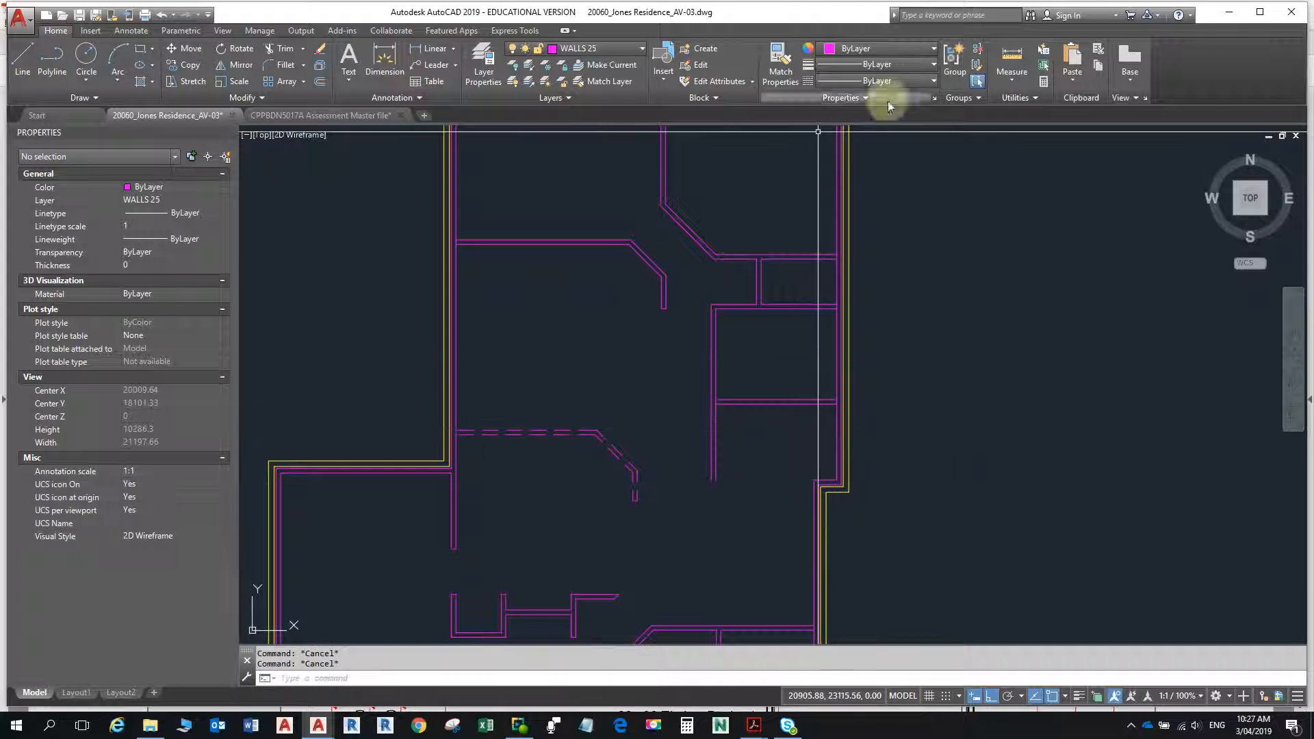
# - Try to measure the depth below the new horizontal wall, starting where its lower face meets the right-hand external wall
pyautogui.click(1007, 67)
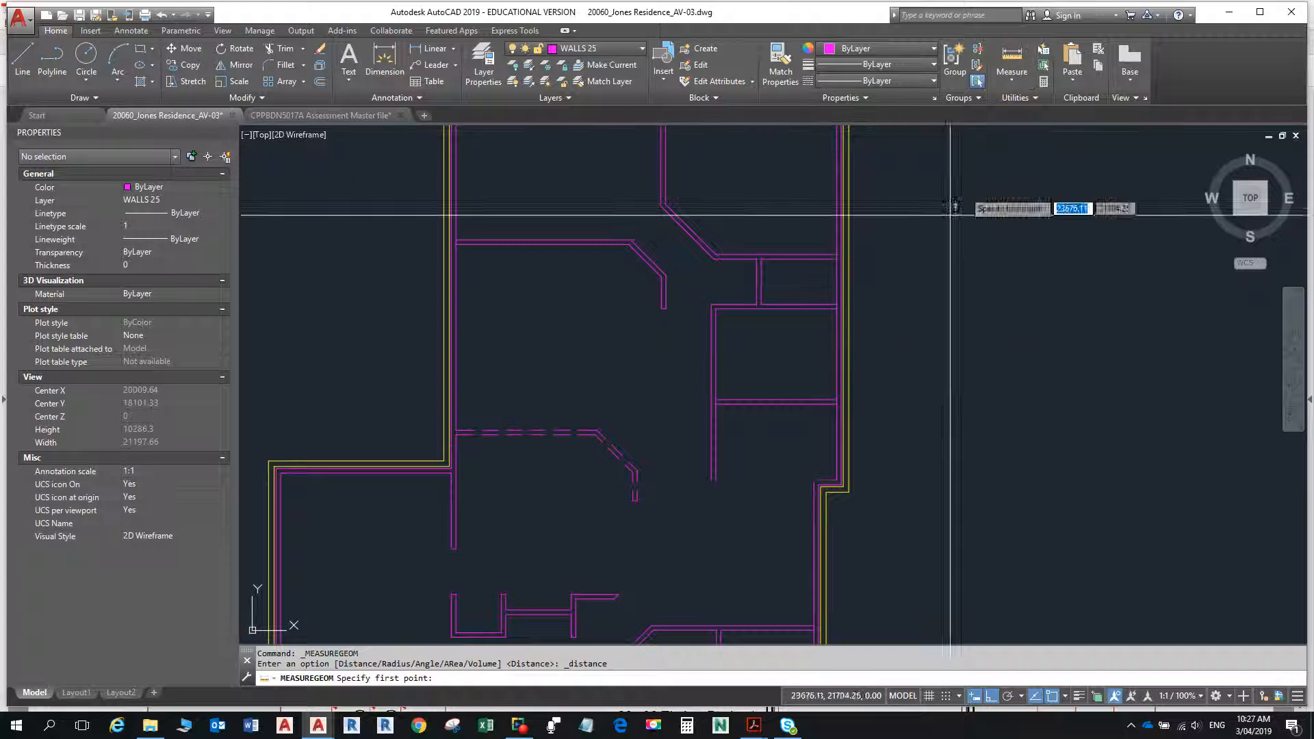
pyautogui.click(835, 405)
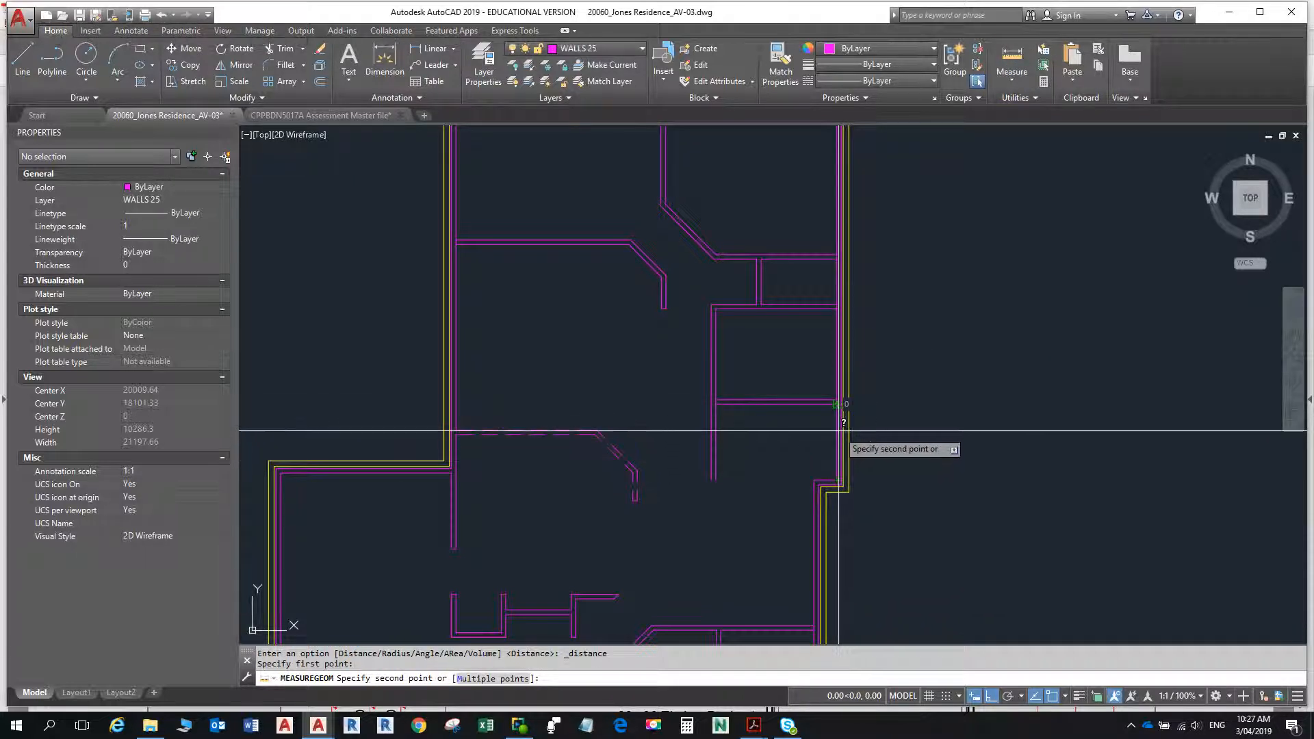
pyautogui.press('Escape')
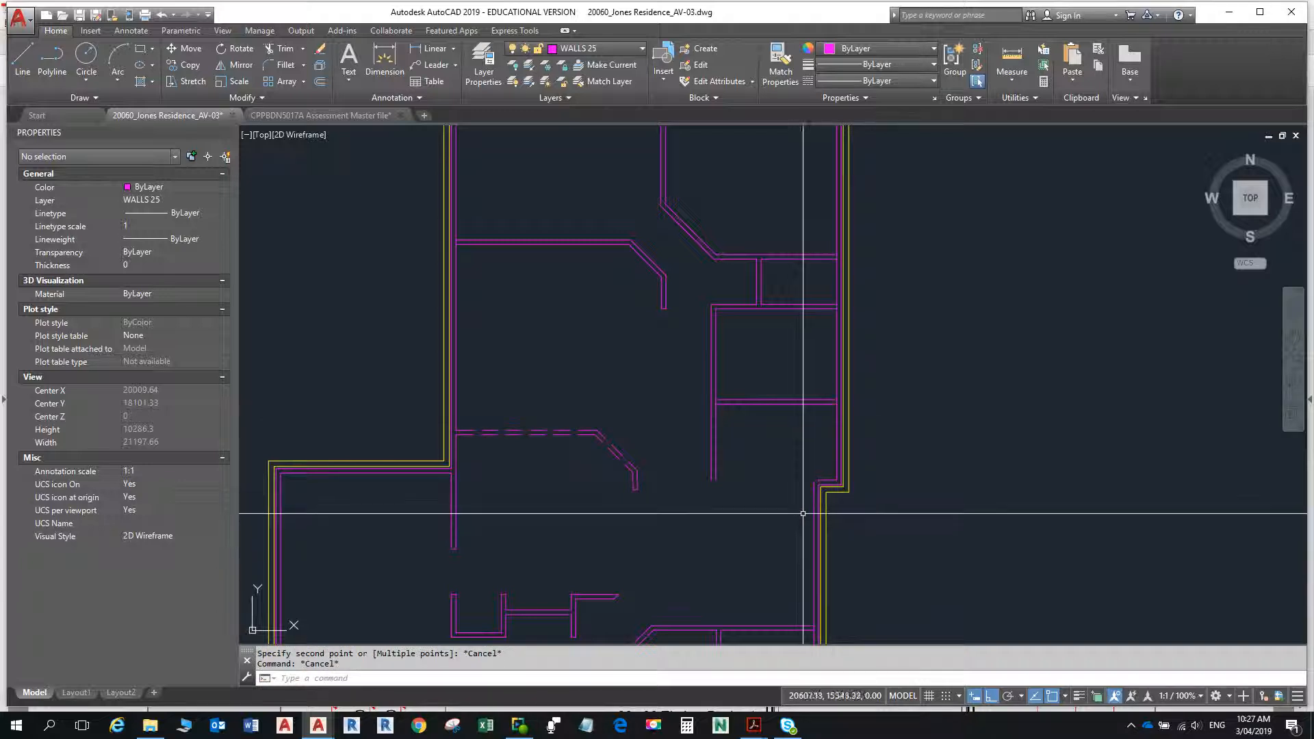
# - Fillet the left wall's inner line and the inner line at the external wall's step into a square corner, closing the lower room's inner face
pyautogui.write('f')
pyautogui.press('Return')
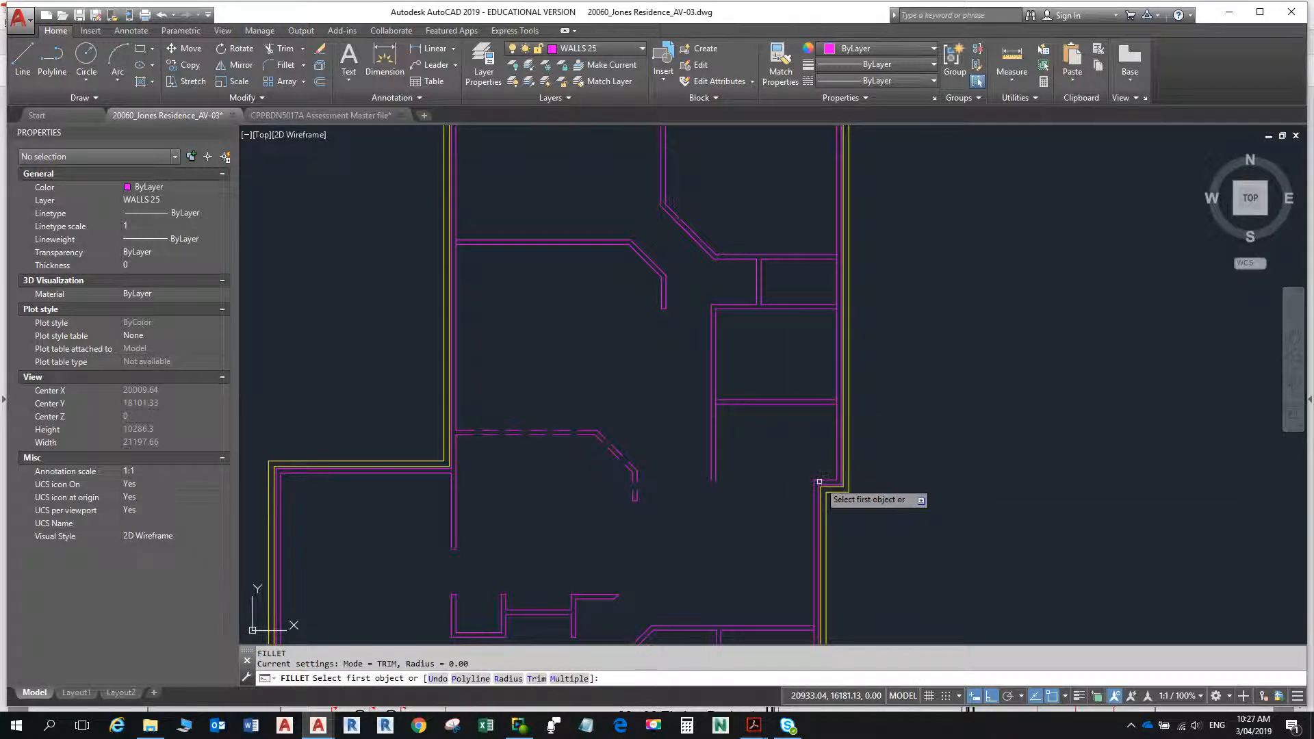
pyautogui.click(820, 481)
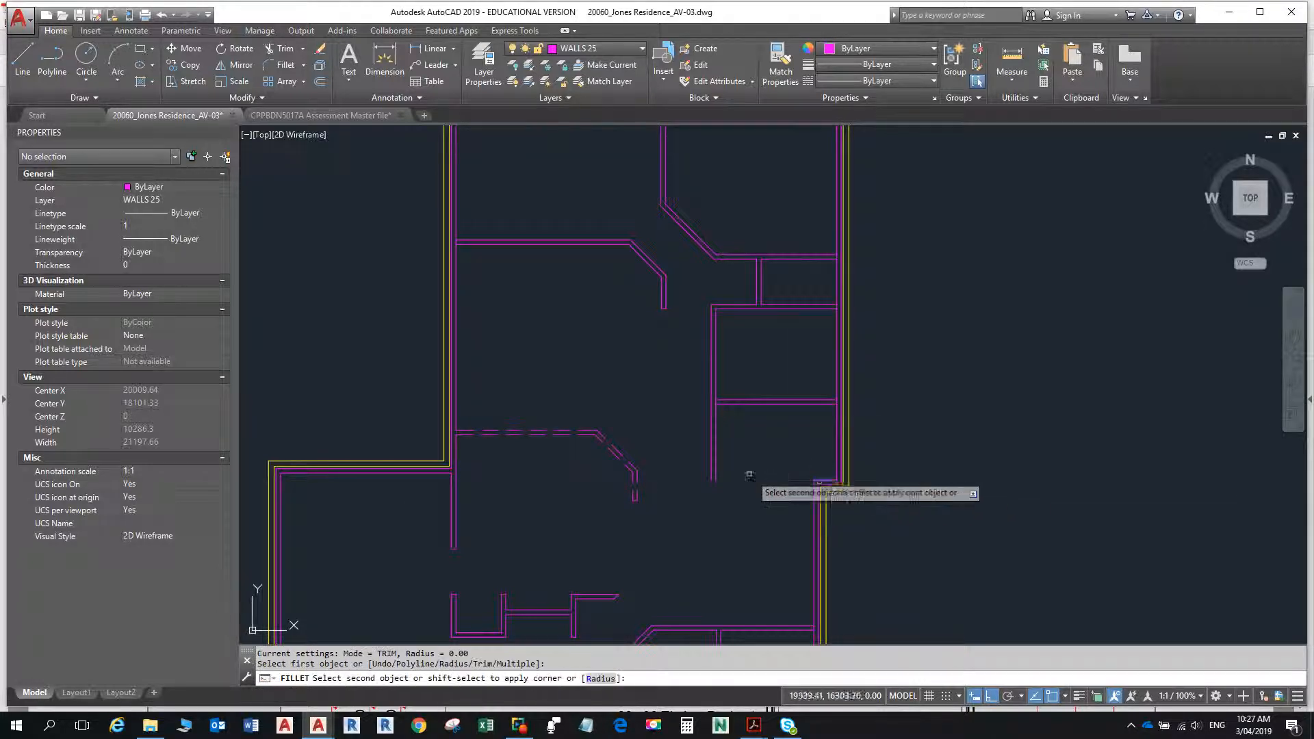
pyautogui.click(822, 480)
pyautogui.press('Return')
pyautogui.scroll(4, 821, 484)
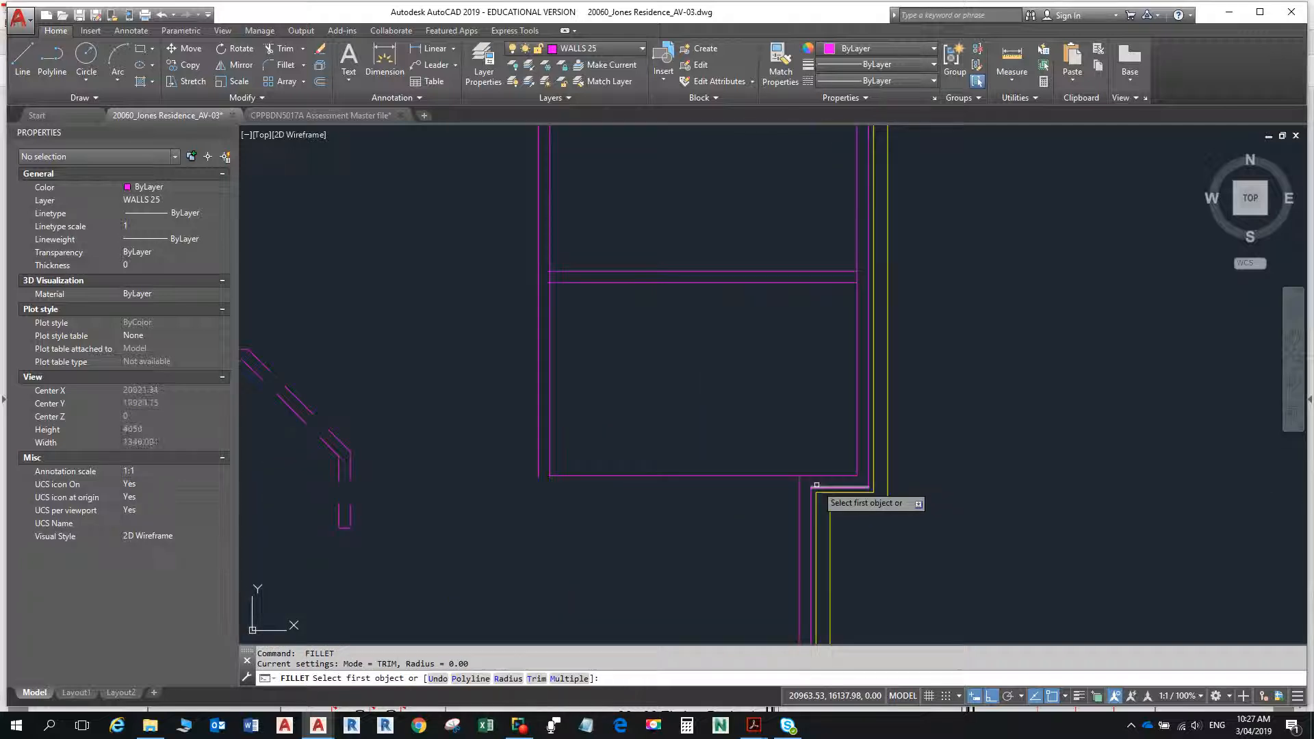
pyautogui.click(540, 430)
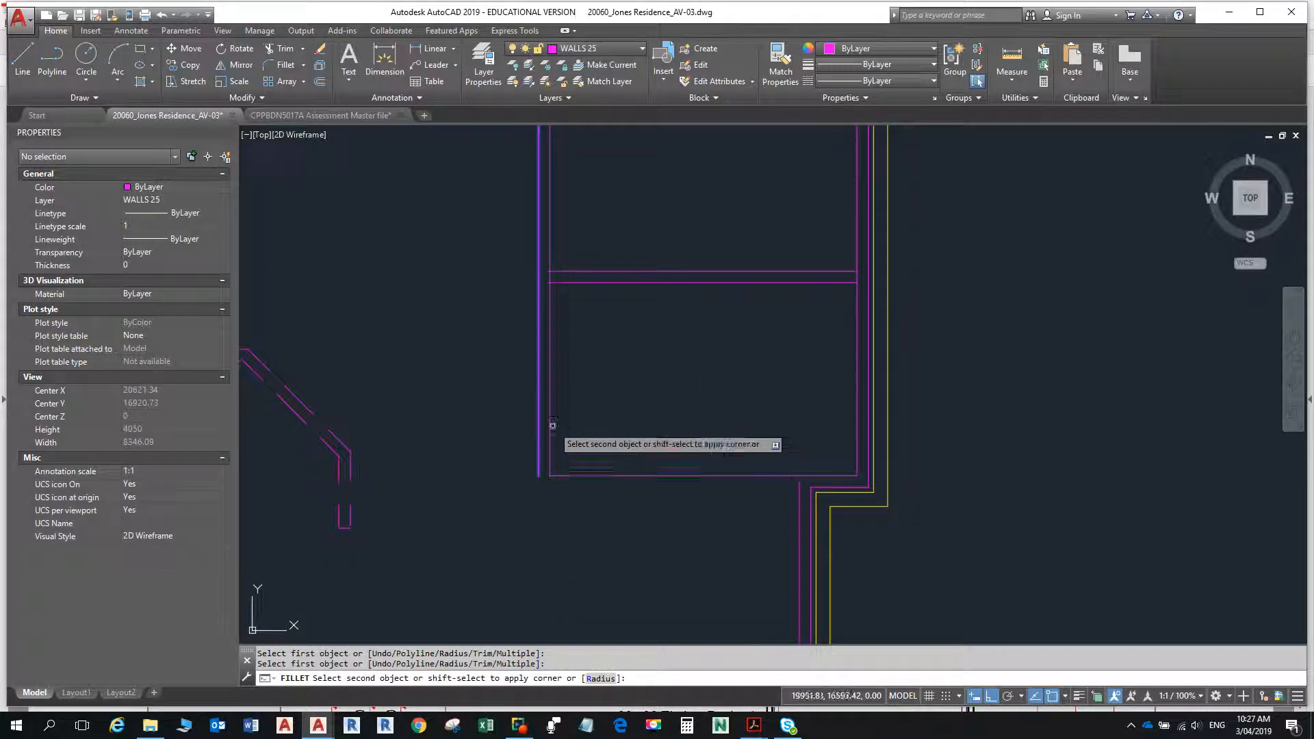
pyautogui.press('Escape')
pyautogui.press('Escape')
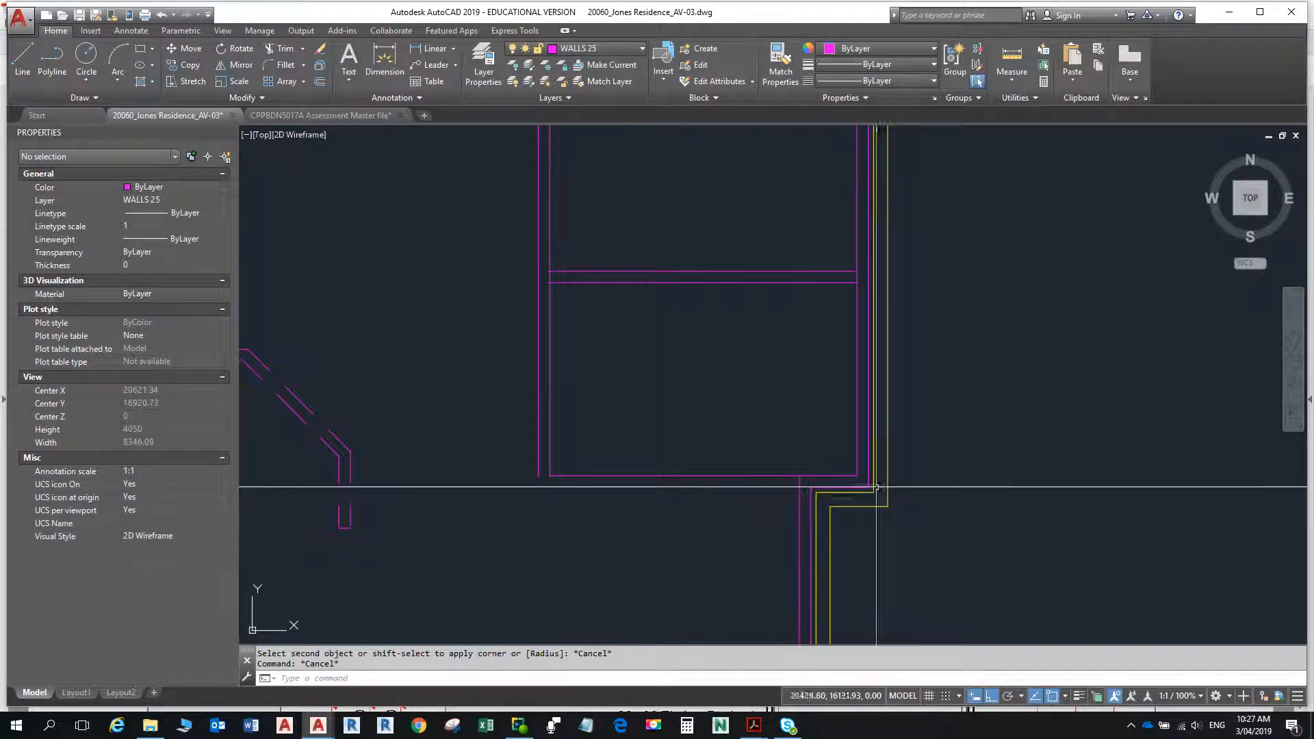
# - Fillet the outer line at the external wall's step with the left wall's outer line to close the lower room's outer corner
pyautogui.click(723, 475)
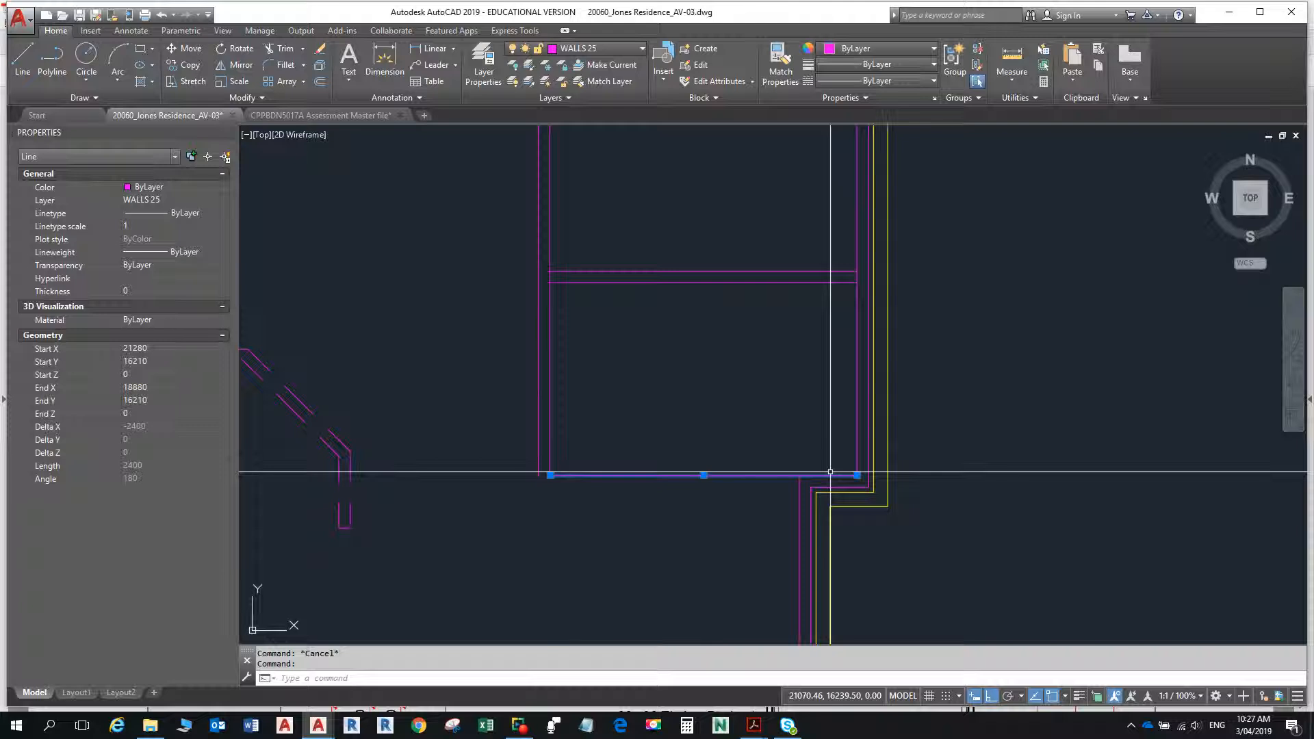
pyautogui.write('f')
pyautogui.press('Return')
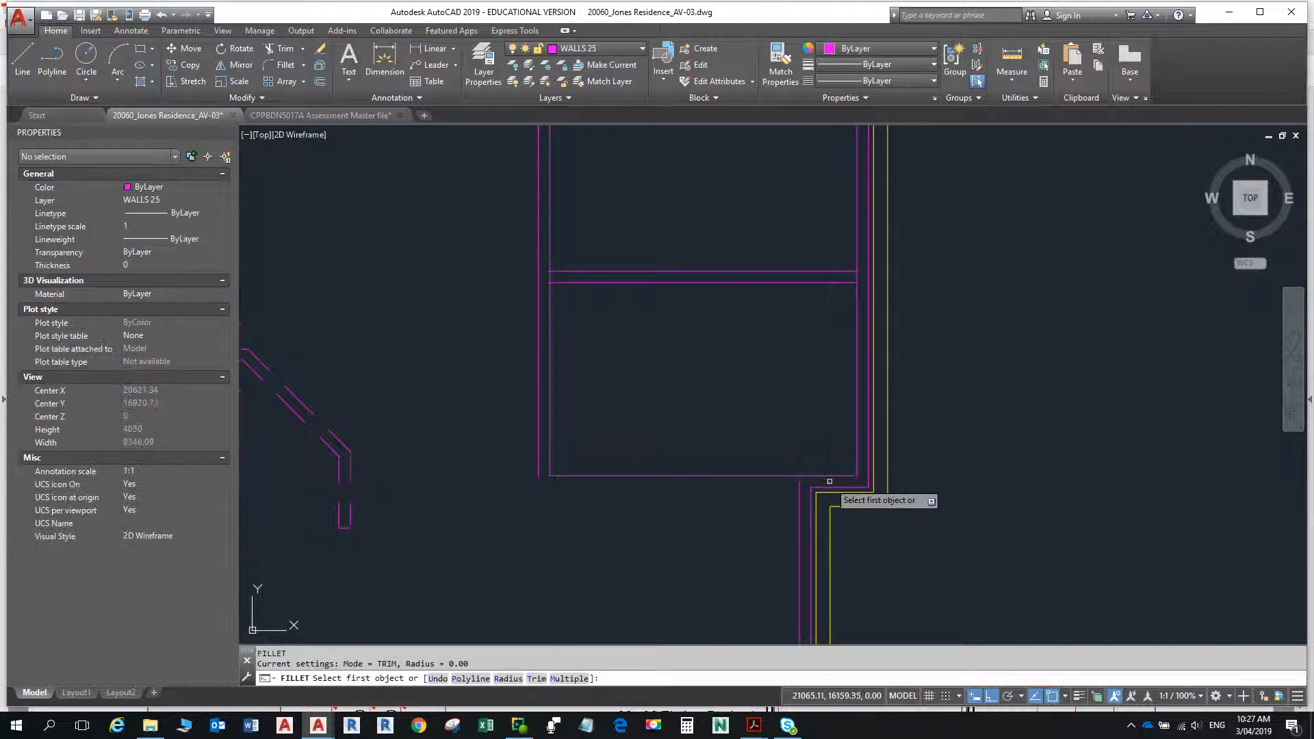
pyautogui.click(833, 486)
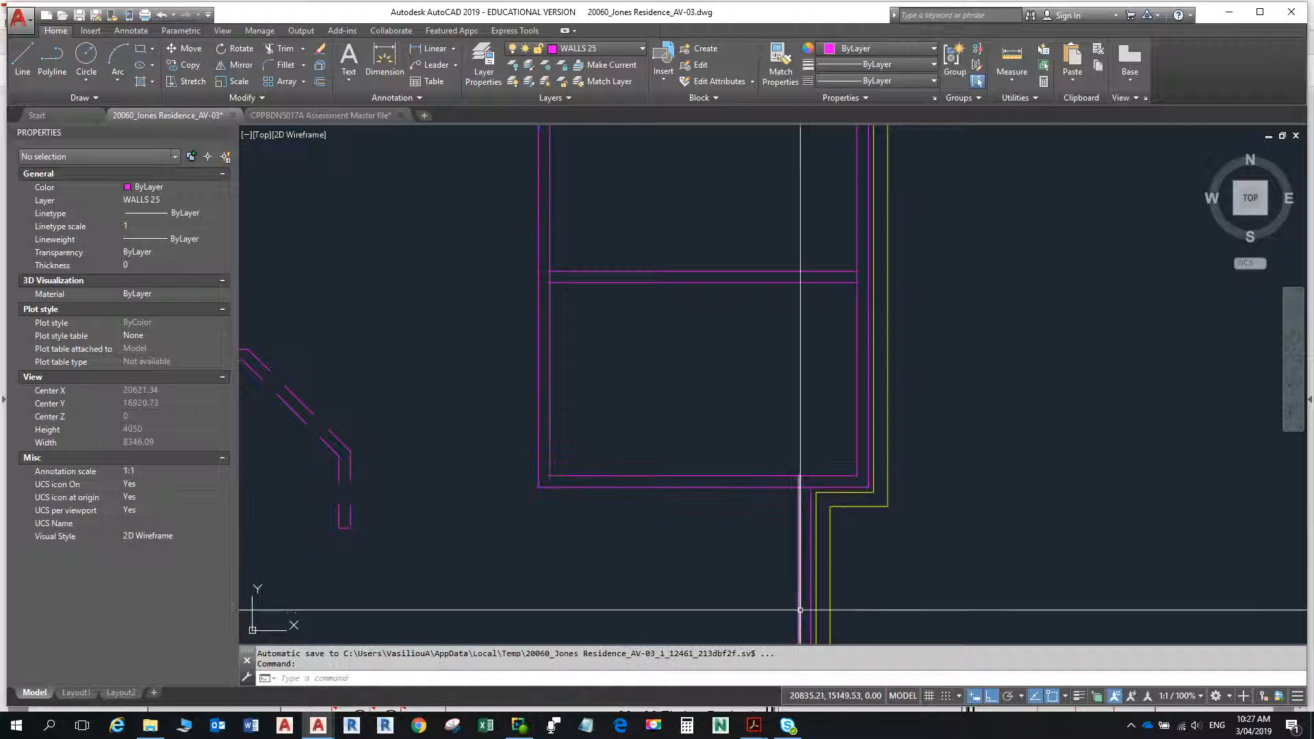
pyautogui.press('Escape')
pyautogui.press('Escape')
# - Trim the overlapping line segments where the lower external wall meets the bottom wall of the lower right-hand room
pyautogui.write('tr')
pyautogui.press('Return')
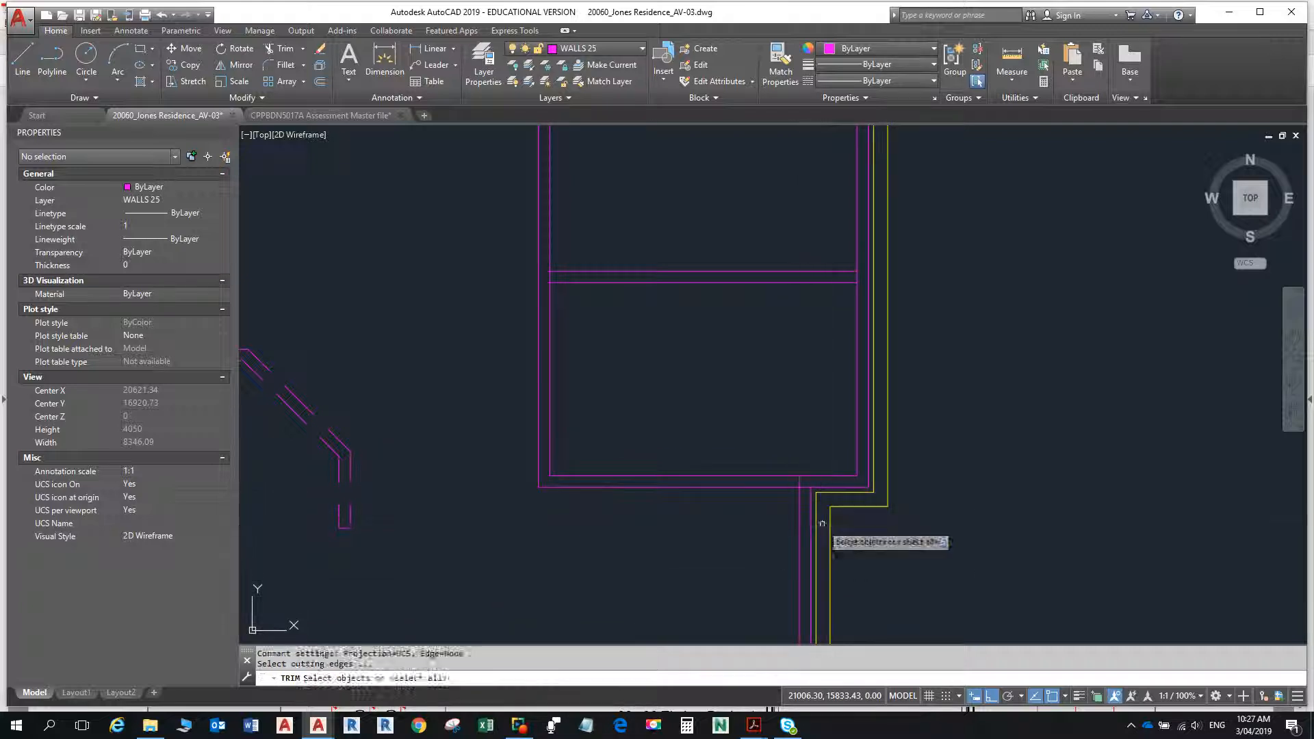
pyautogui.press('Return')
pyautogui.click(804, 487)
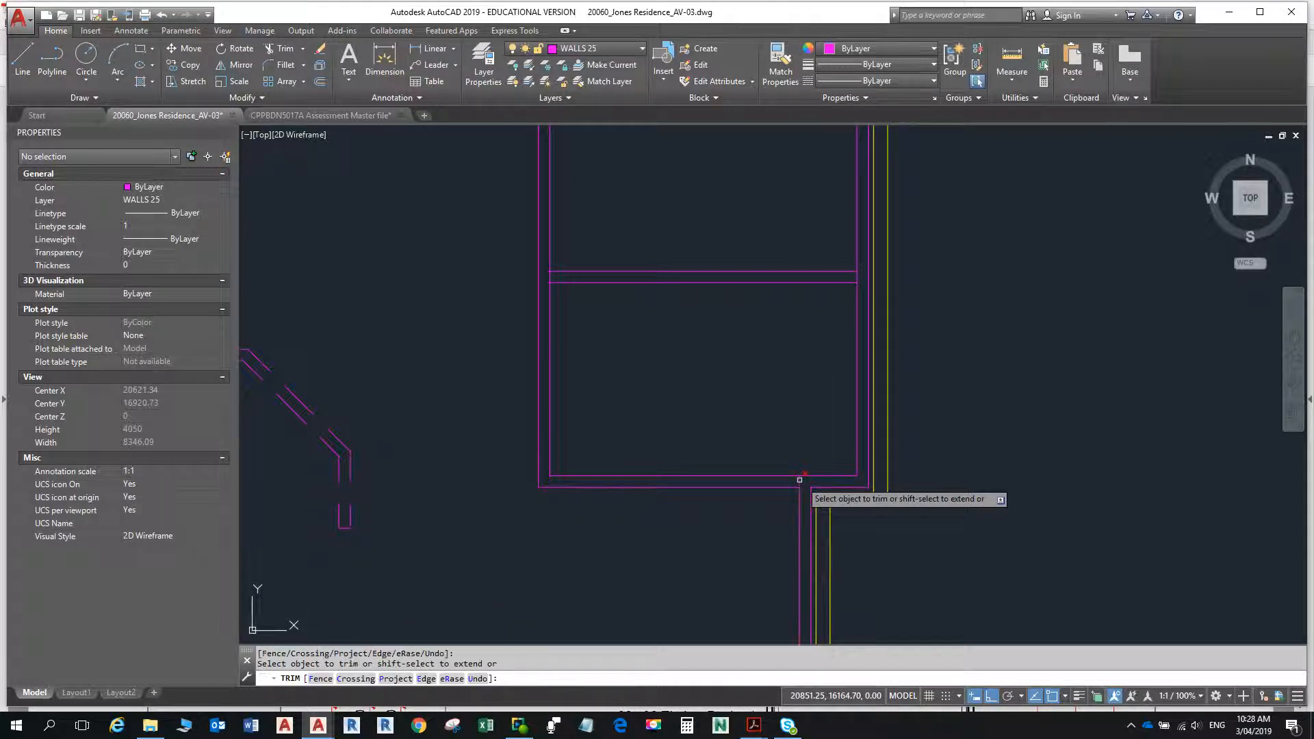
pyautogui.click(797, 480)
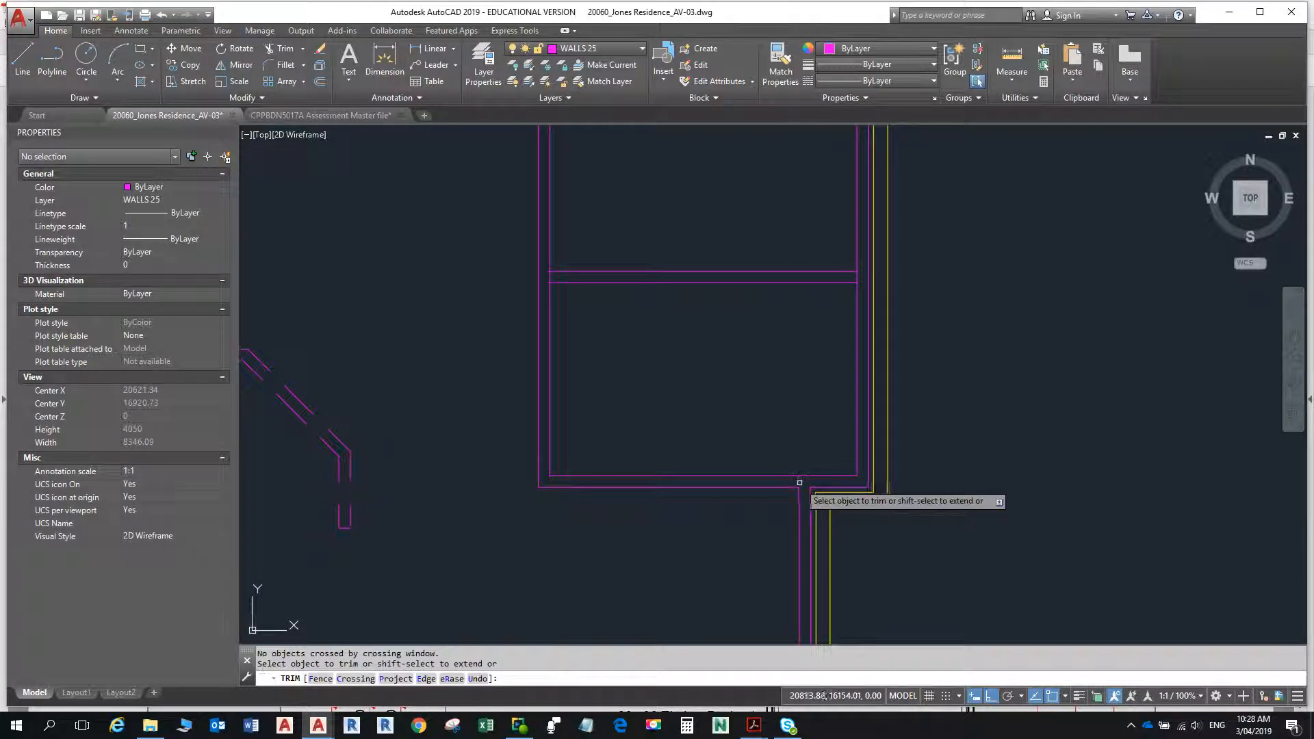
pyautogui.press('Escape')
# - Trim the external wall's inner line between the two faces of the partition dividing the right-hand rooms
pyautogui.scroll(-2, 866, 466)
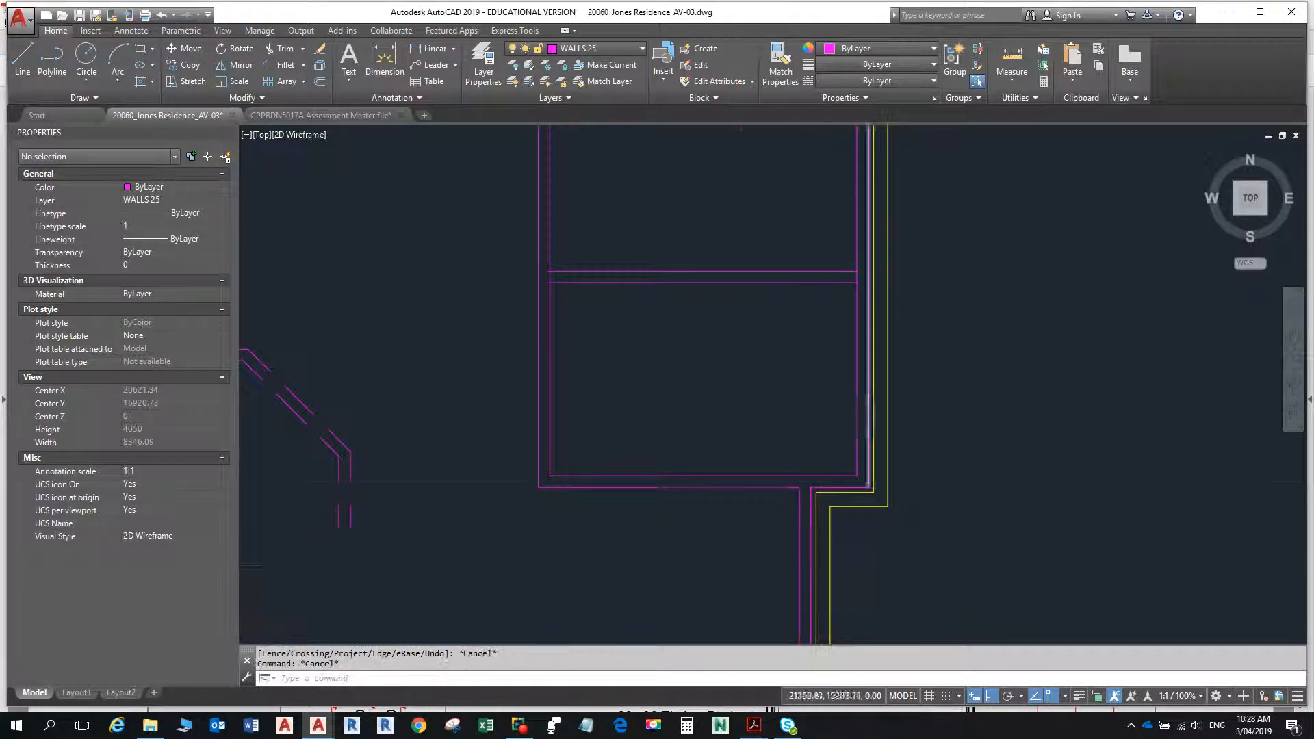
pyautogui.press('Return')
pyautogui.press('Return')
pyautogui.scroll(2, 863, 349)
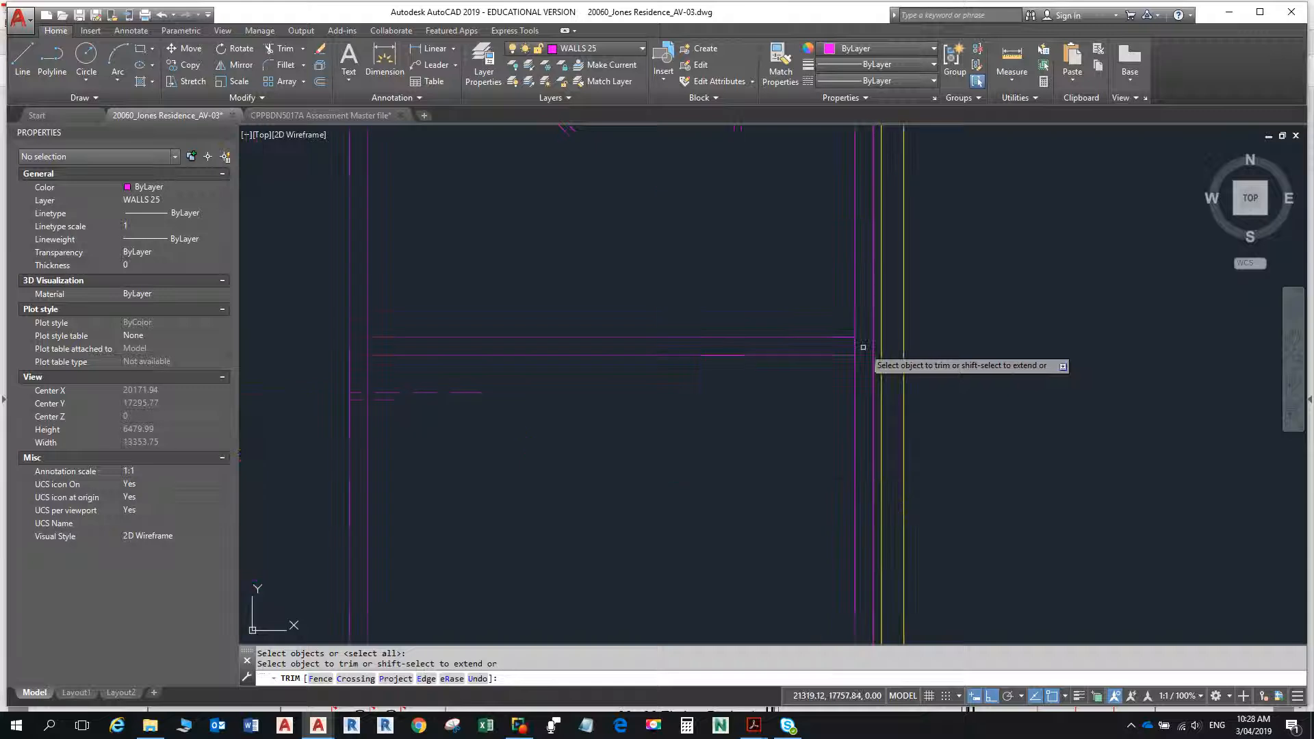
pyautogui.click(854, 345)
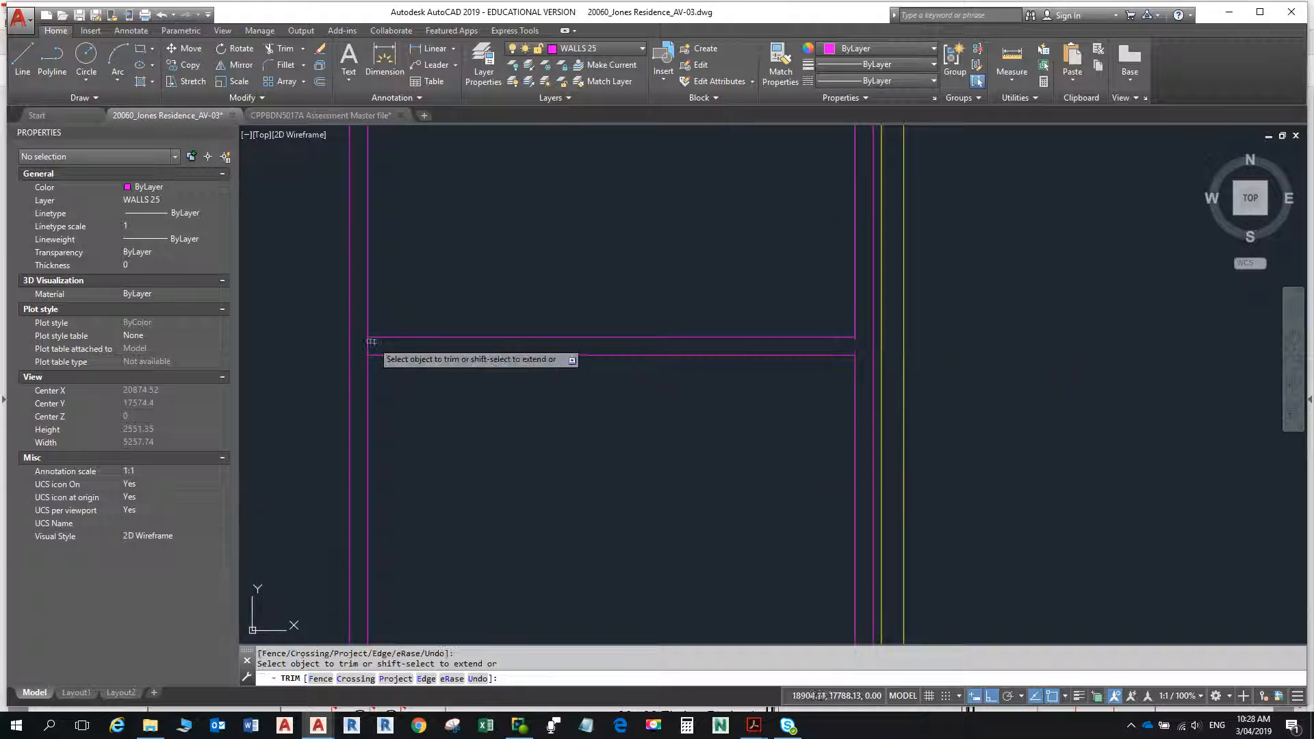
# - Trim the wall lines crossing the internal wall junctions in the upper rooms, including those at the right, top and left external walls
pyautogui.scroll(-2, 596, 246)
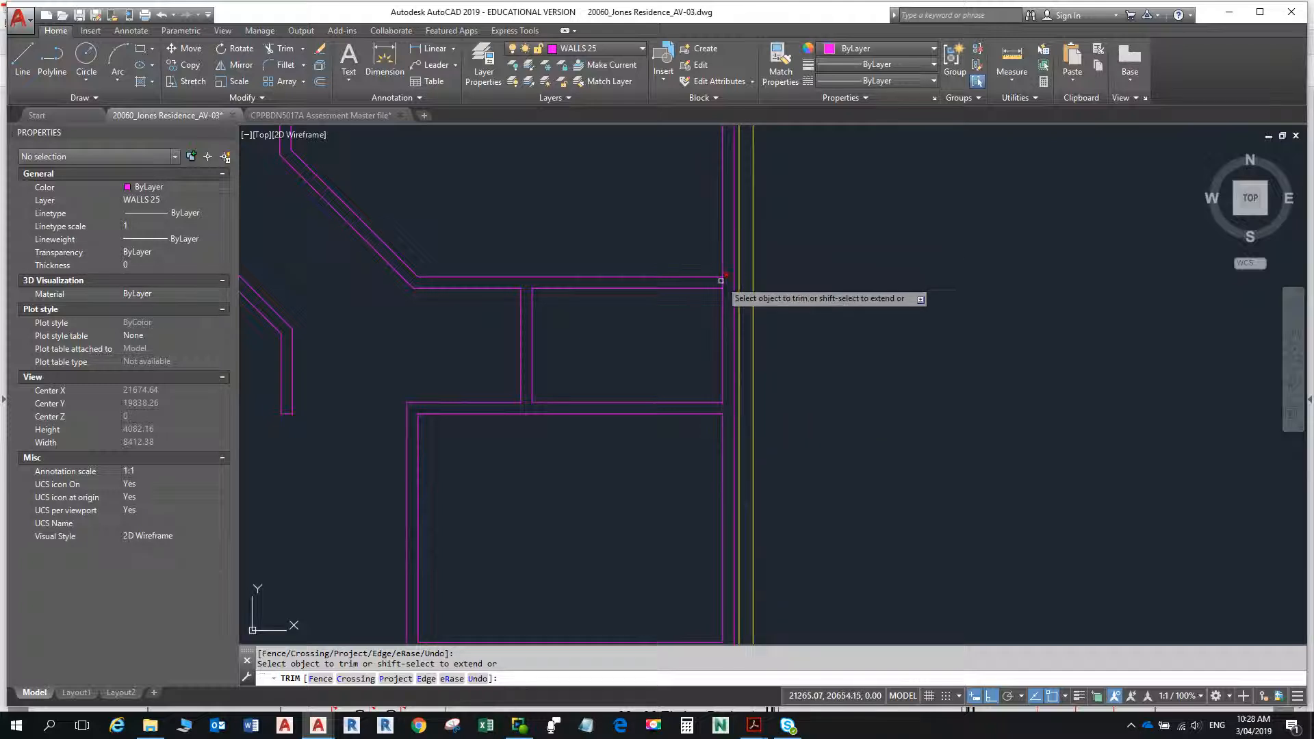
pyautogui.scroll(-4, 582, 302)
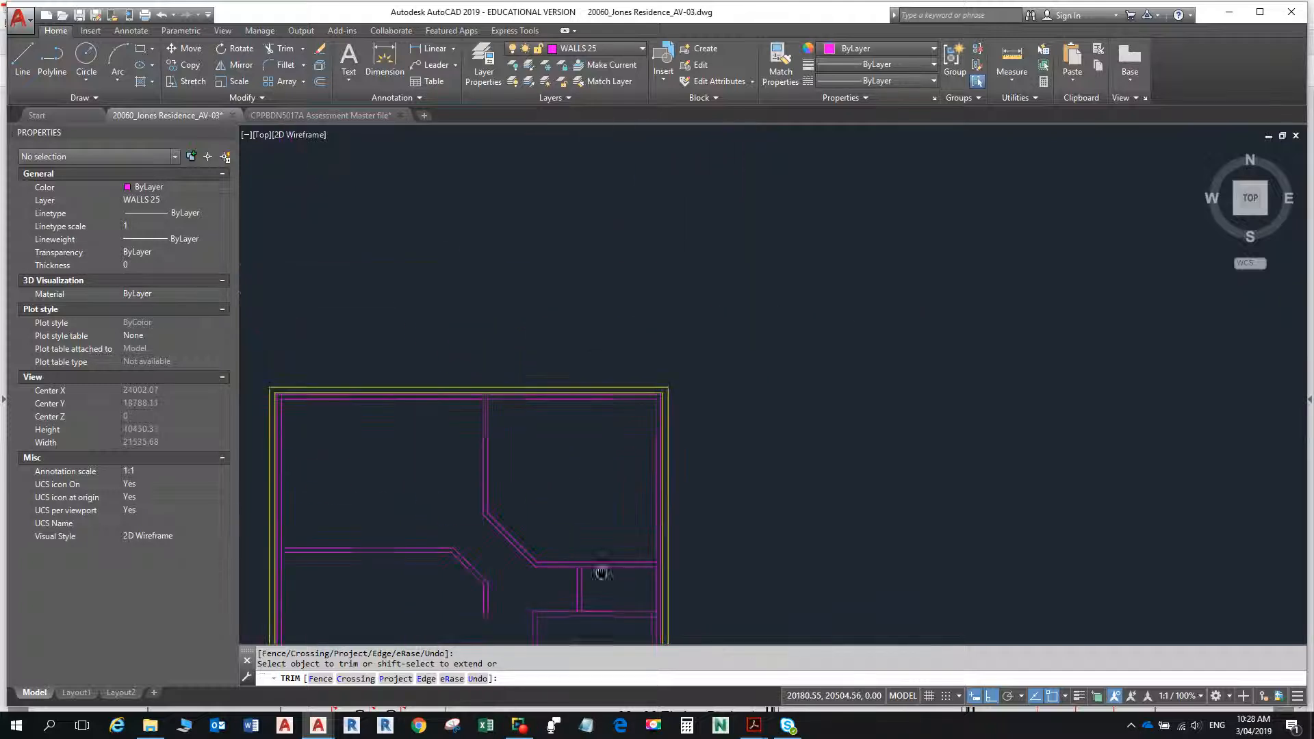
pyautogui.scroll(10, 561, 432)
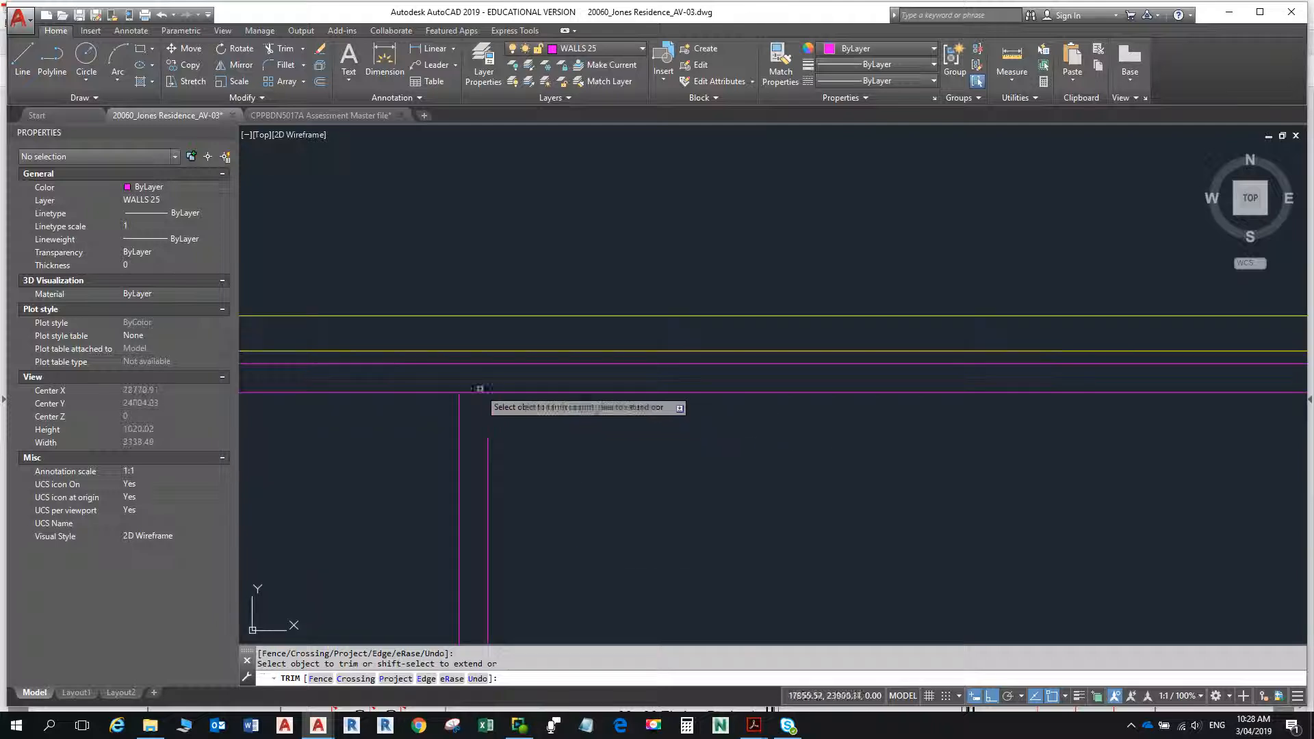
pyautogui.scroll(-10, 493, 417)
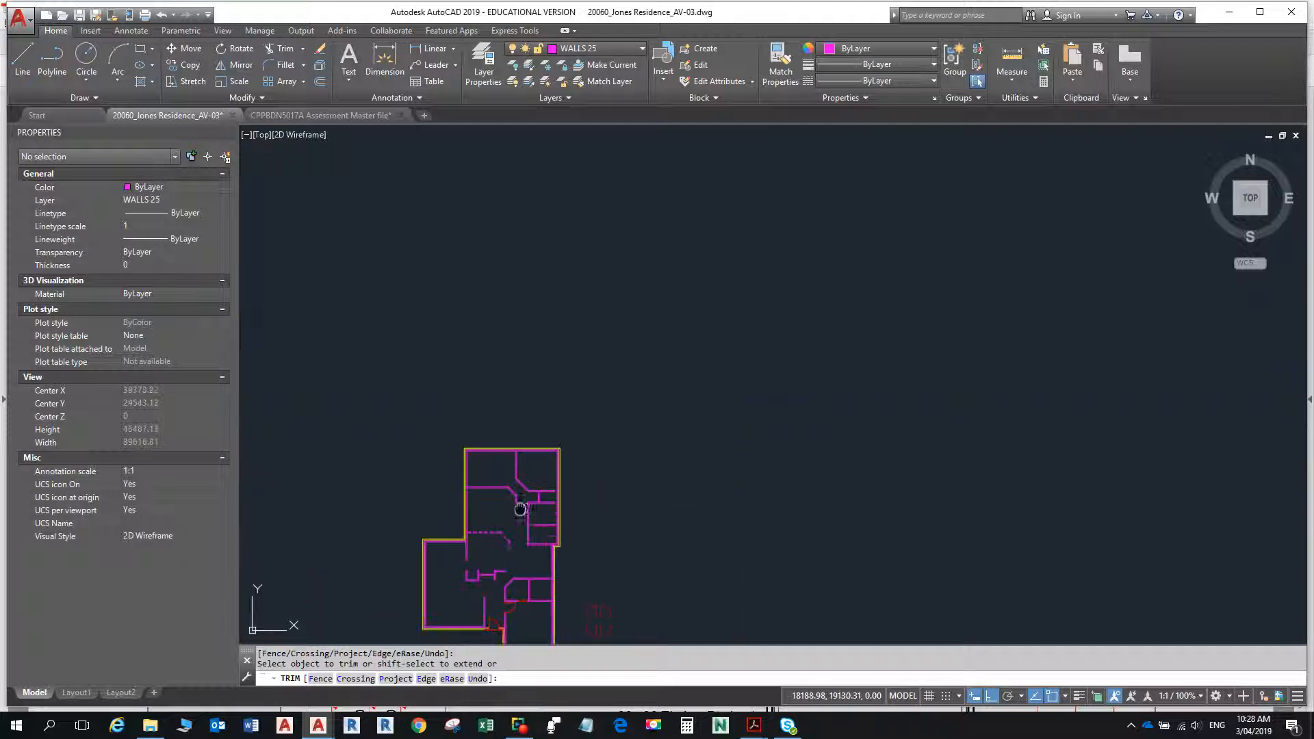
pyautogui.scroll(6, 616, 479)
pyautogui.scroll(6, 478, 443)
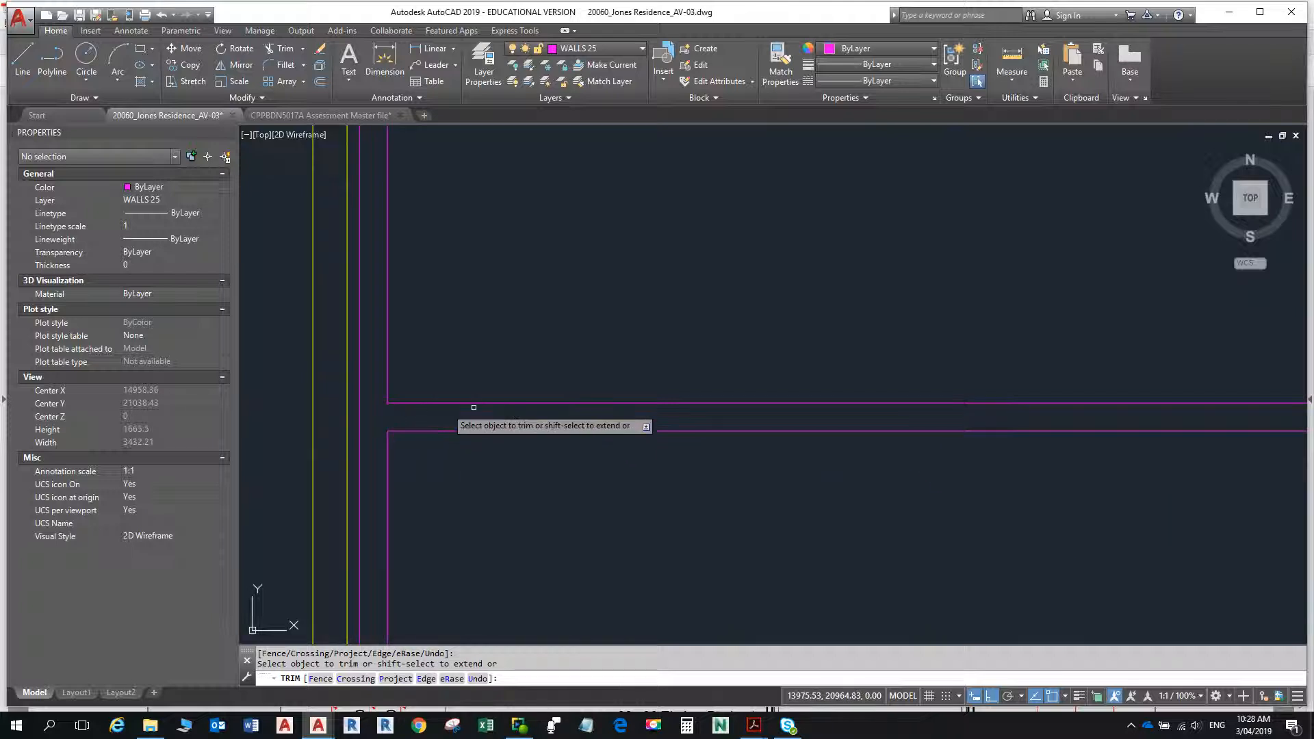
pyautogui.scroll(-4, 470, 411)
pyautogui.scroll(-4, 646, 345)
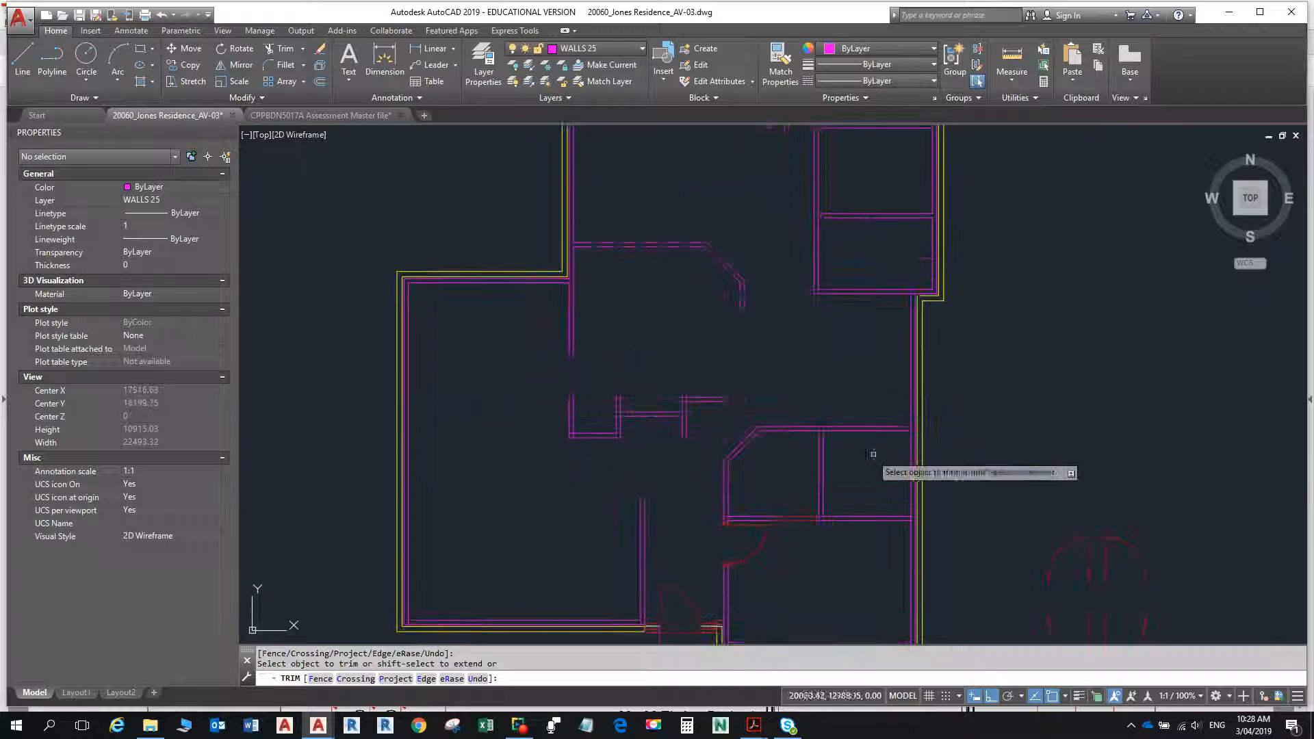
# - Trim the vertical wall line between the short horizontal wall's two faces at the corner beside the front entry door
pyautogui.moveTo(872, 461)
pyautogui.mouseDown(button='middle')
pyautogui.moveTo(798, 432)
pyautogui.moveTo(776, 406)
pyautogui.moveTo(777, 379)
pyautogui.mouseUp(button='middle')
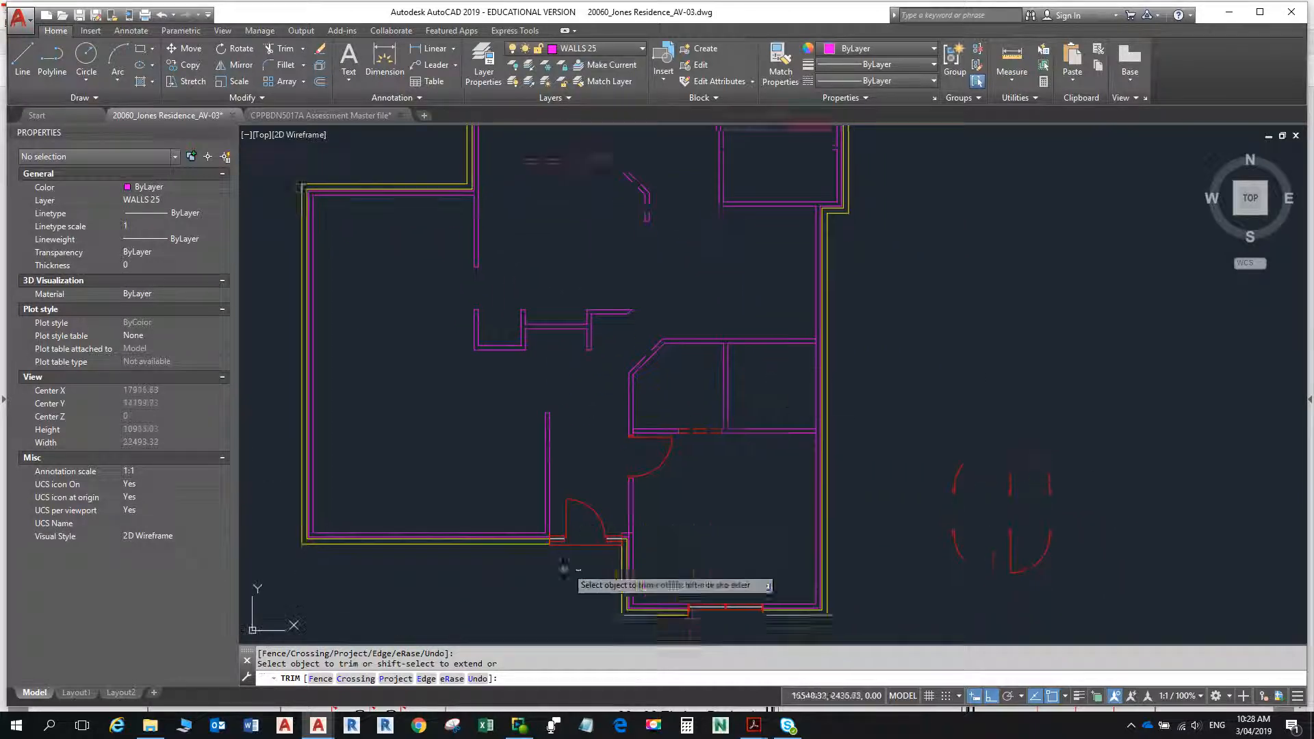
pyautogui.scroll(14, 660, 566)
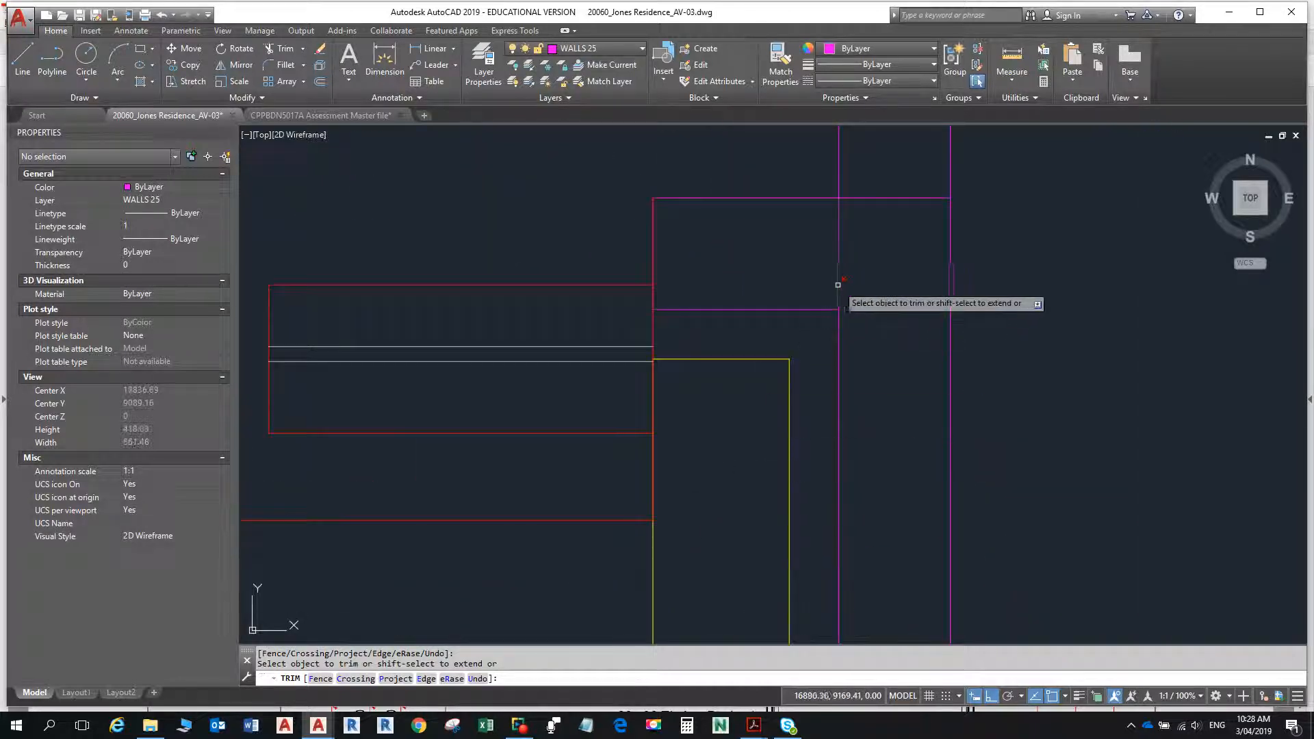
pyautogui.click(841, 283)
pyautogui.scroll(-8, 968, 270)
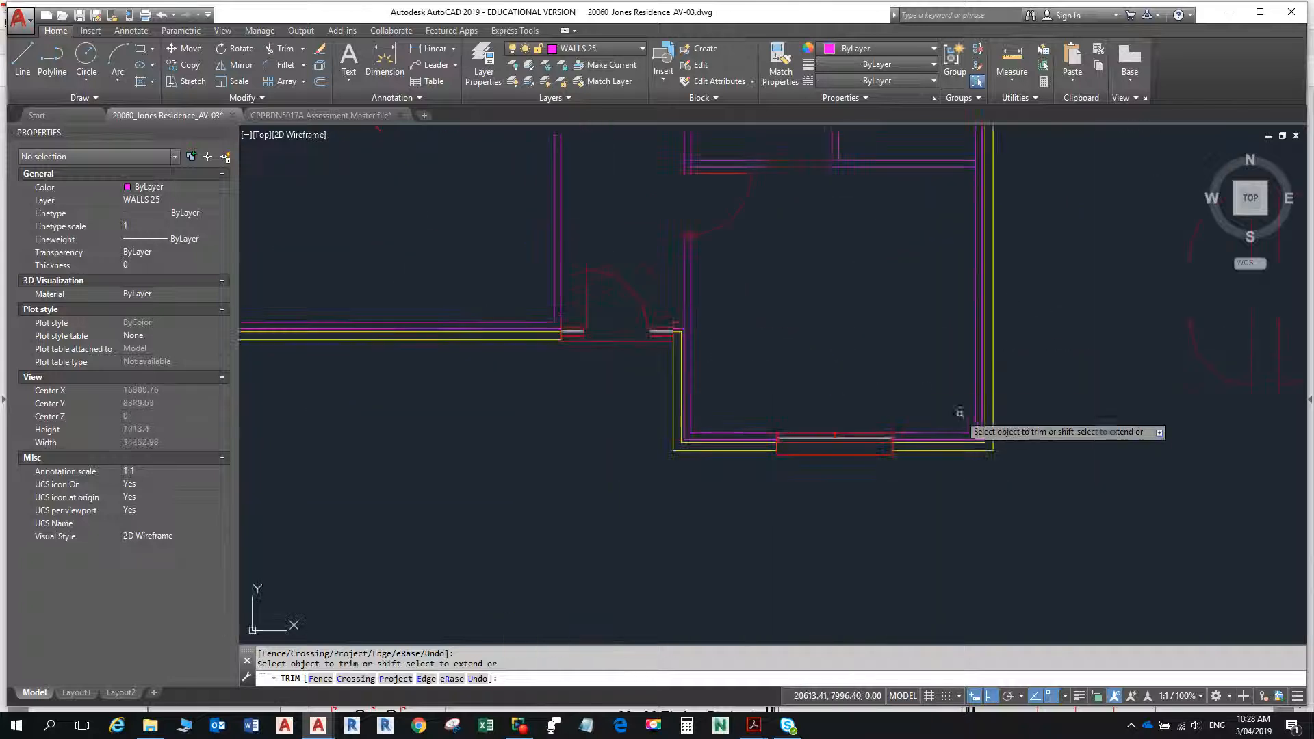
# - Trim the right-hand external wall's inner line where the two horizontal internal walls of the lower rooms meet it
pyautogui.moveTo(959, 413); pyautogui.dragTo(876, 595, button='middle')
pyautogui.scroll(2, 892, 290)
pyautogui.scroll(6, 892, 345)
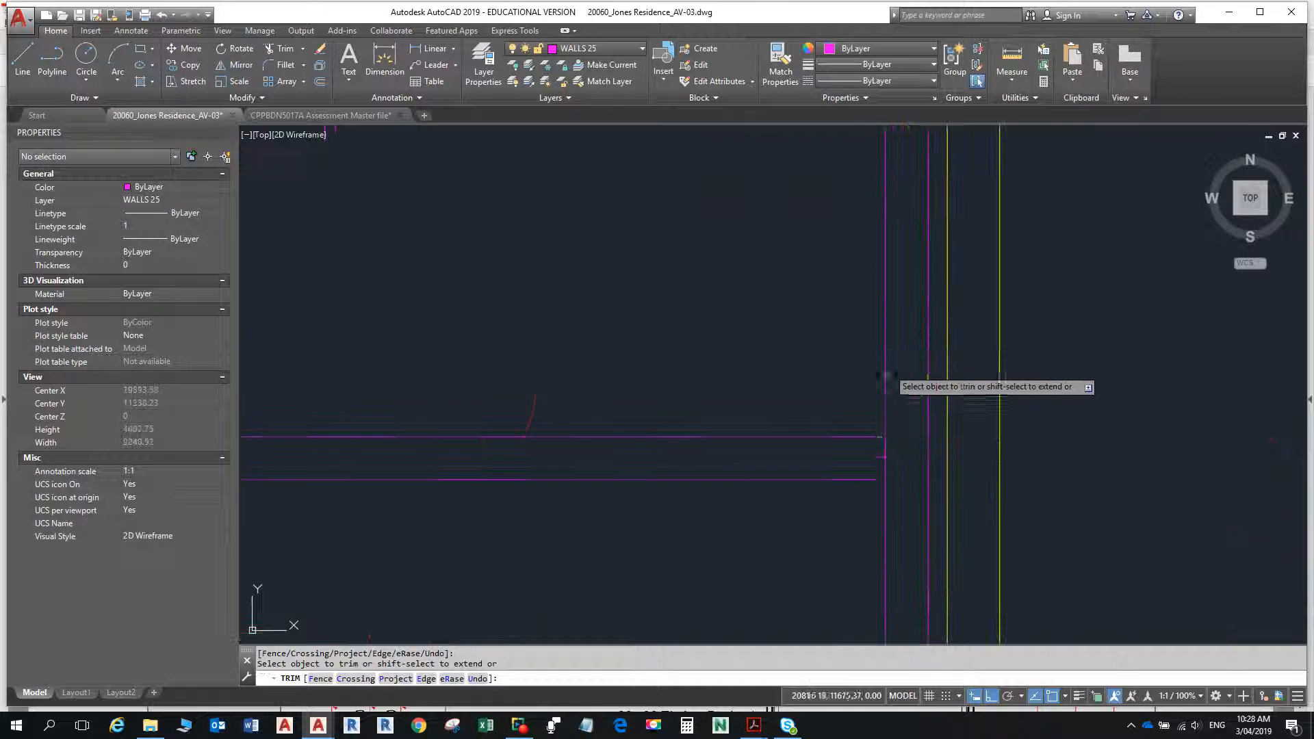
pyautogui.scroll(-8, 875, 360)
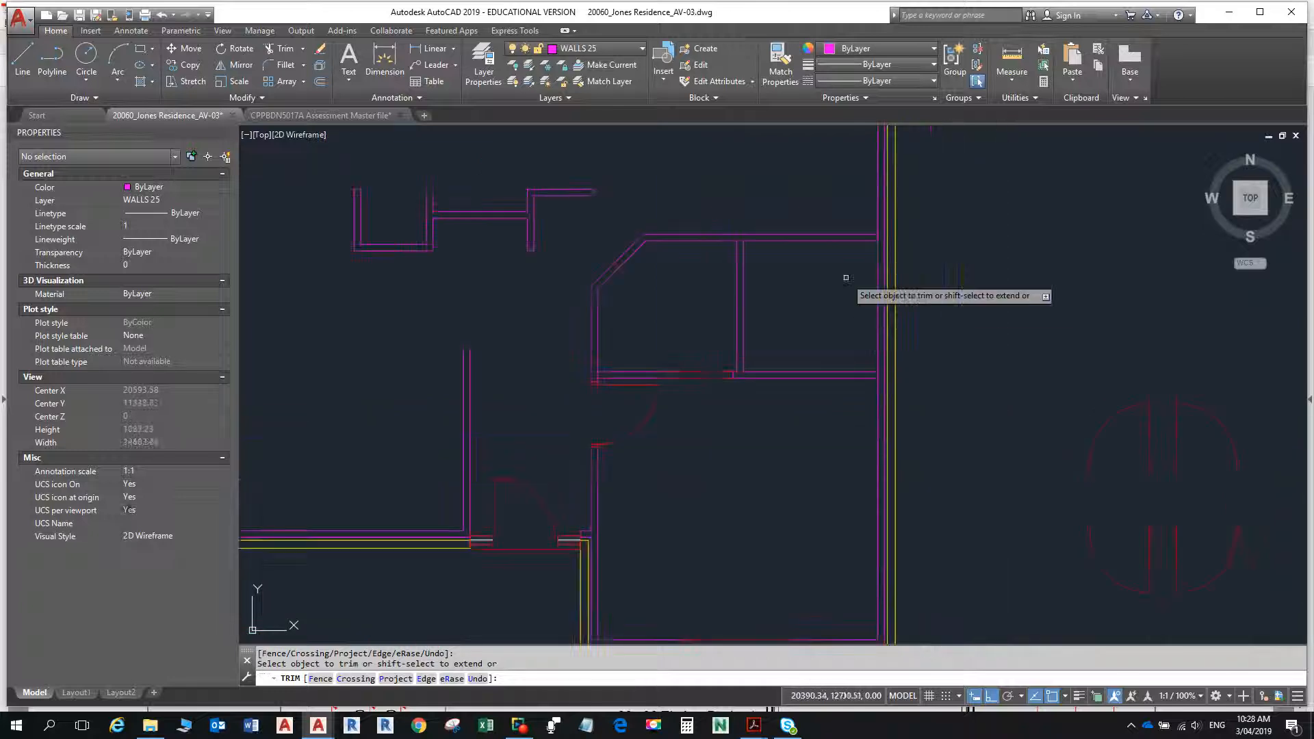
pyautogui.moveTo(844, 284); pyautogui.dragTo(825, 432, button='middle')
pyautogui.scroll(6, 843, 413)
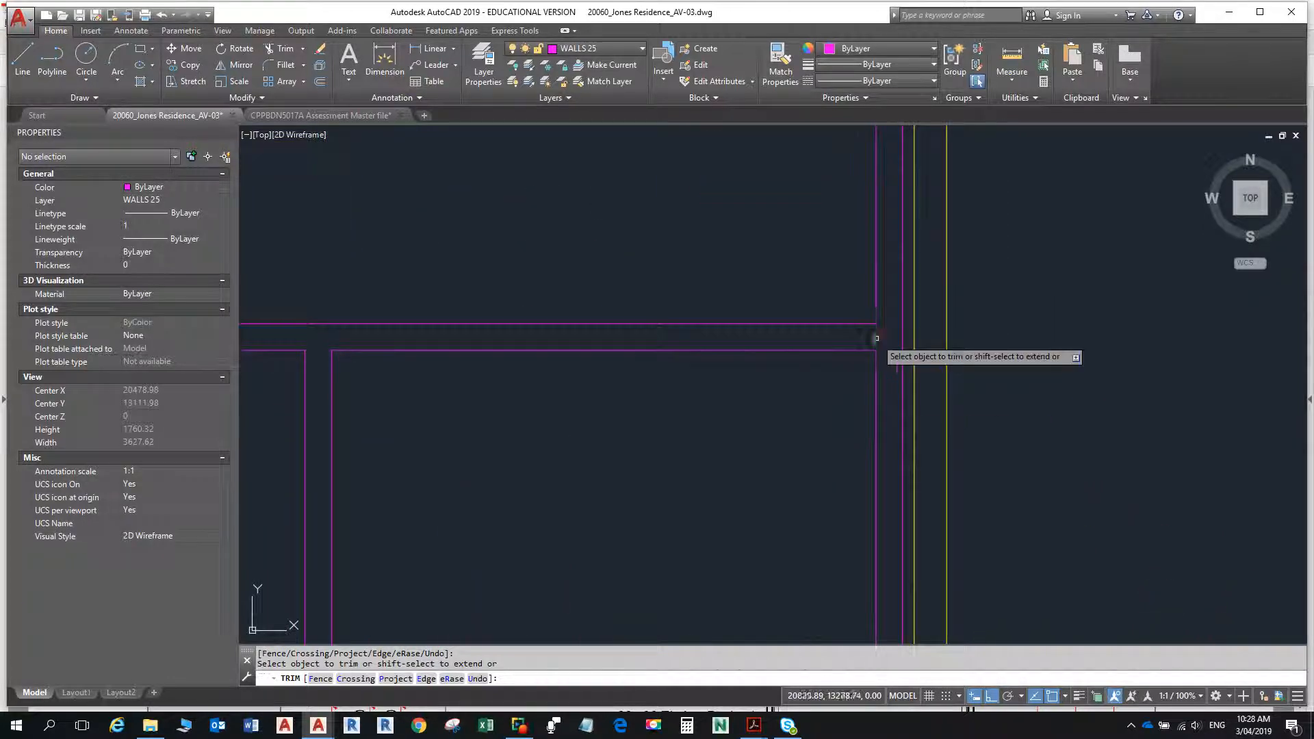
pyautogui.scroll(-10, 877, 338)
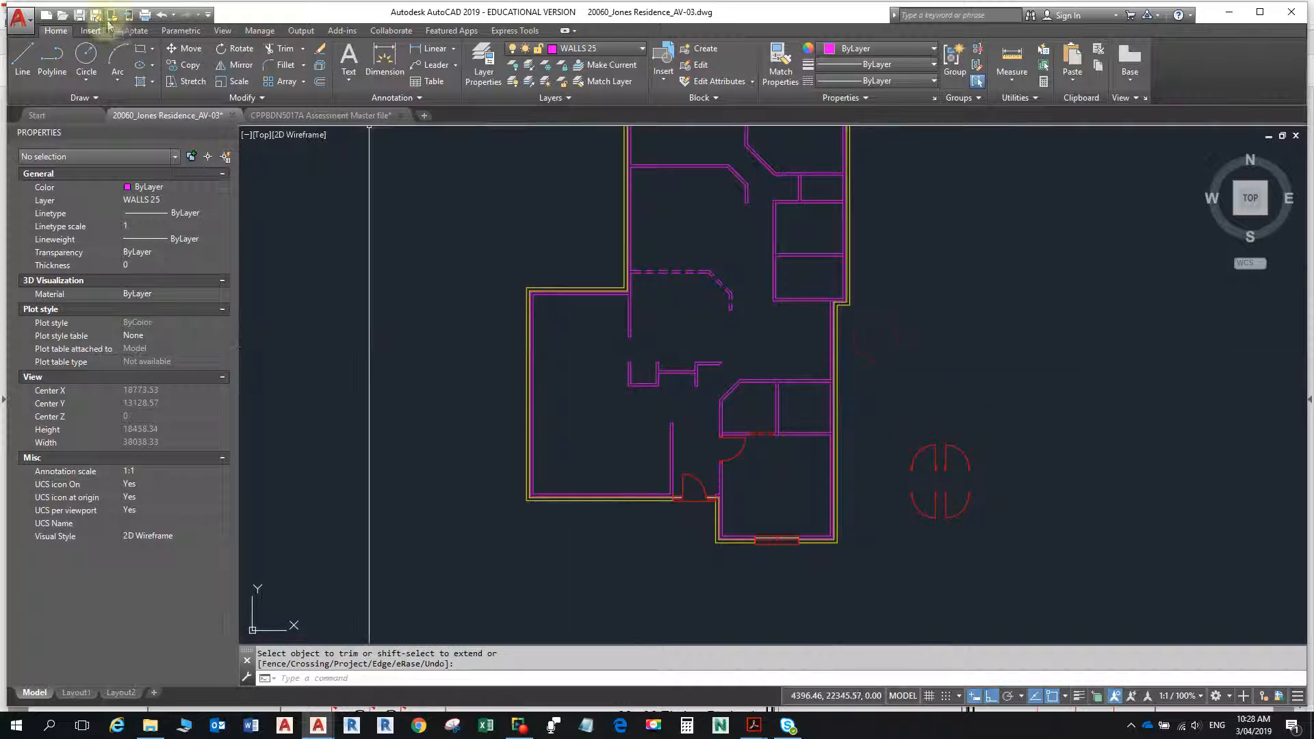
# - Save the drawing
pyautogui.click(80, 17)
pyautogui.moveTo(790, 322); pyautogui.dragTo(787, 382, button='middle')
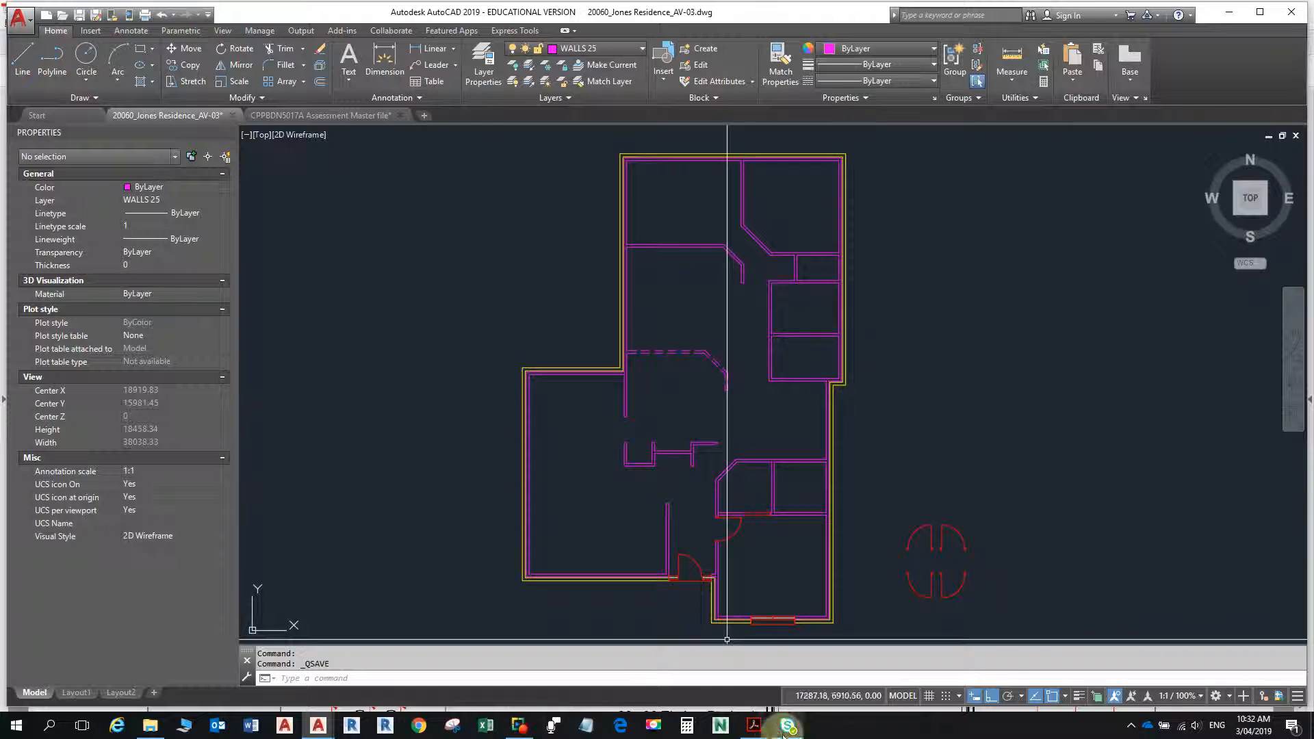
# - Switch to the floor plan PDF in Acrobat Reader, review its internal wall layout and dimensions, and return to the AutoCAD drawing
pyautogui.click(754, 727)
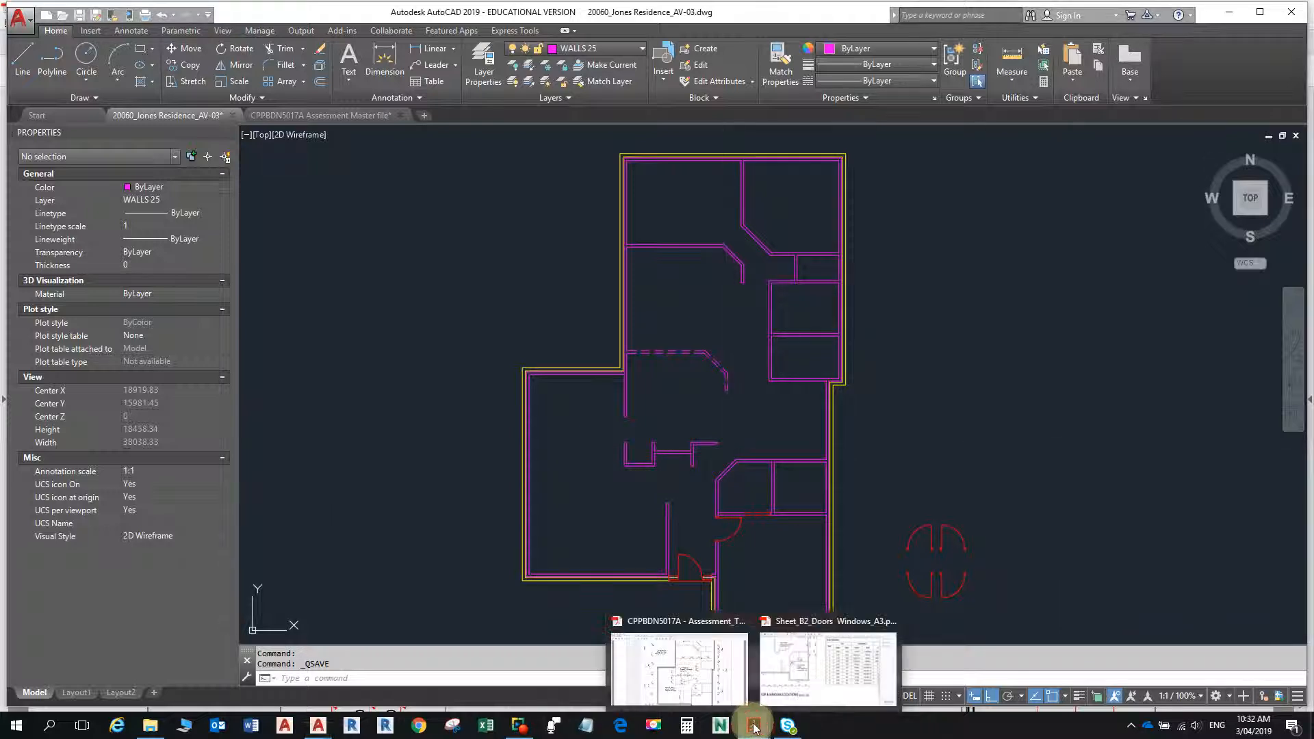
pyautogui.click(698, 669)
pyautogui.scroll(-3, 811, 538)
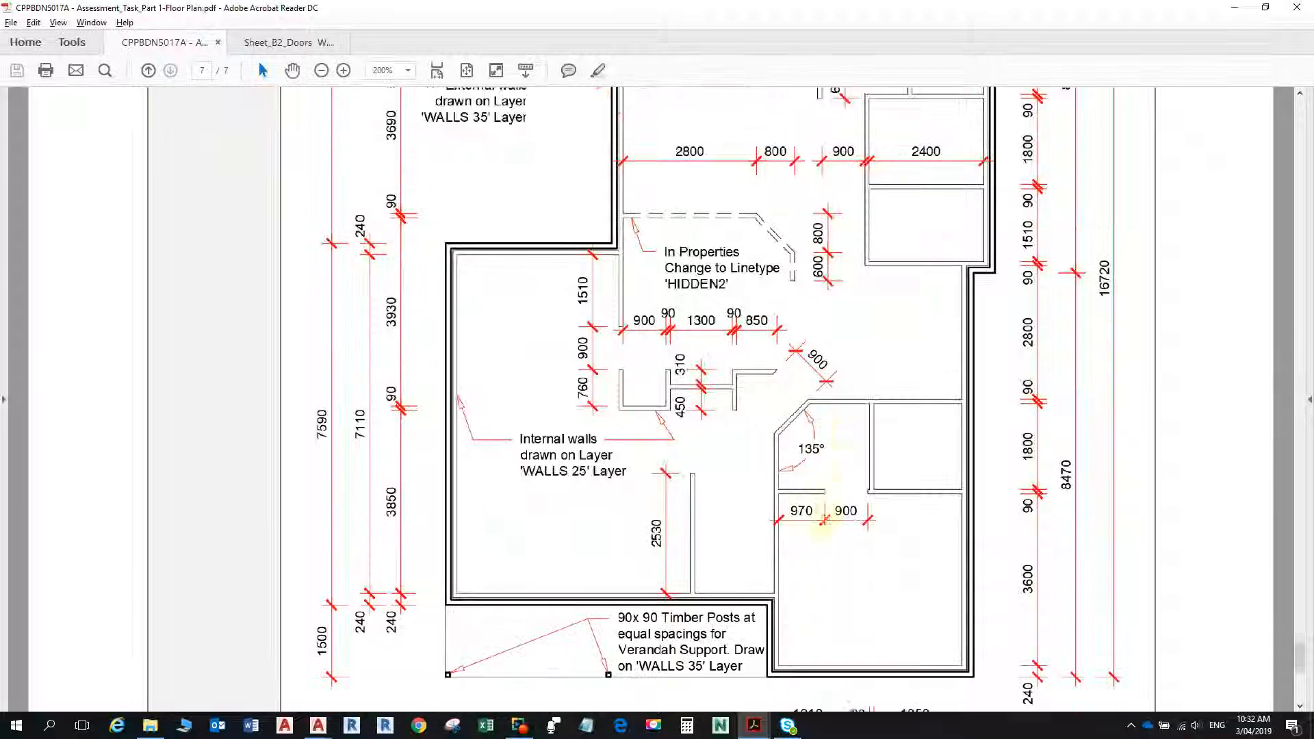
pyautogui.scroll(9, 825, 520)
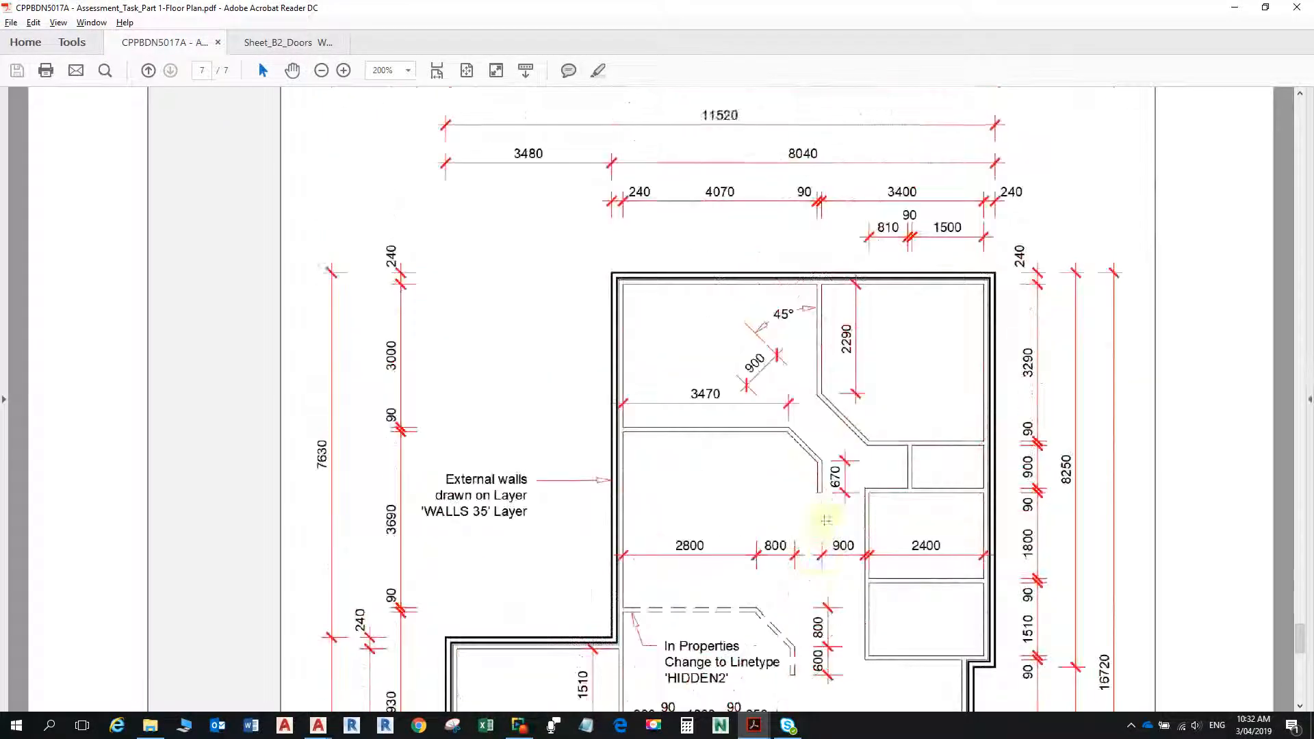
pyautogui.scroll(-7, 824, 522)
pyautogui.scroll(1, 821, 524)
pyautogui.scroll(-7, 824, 524)
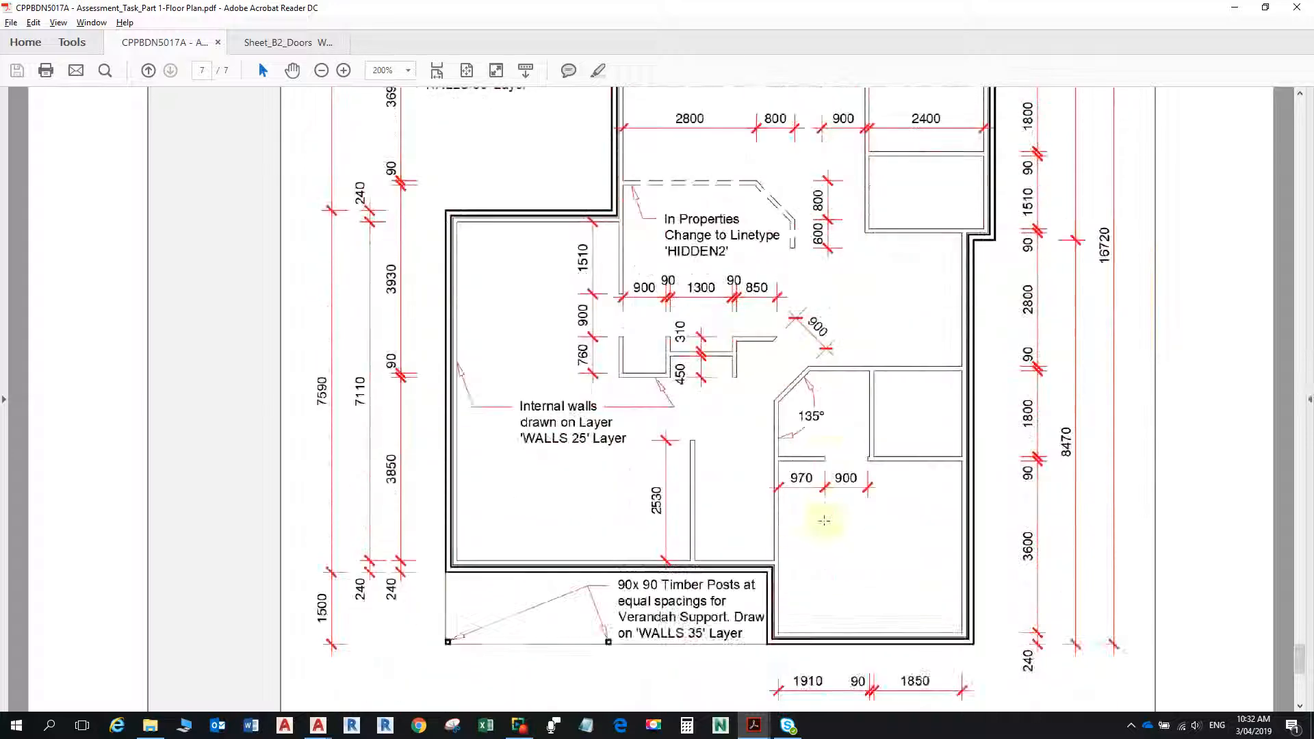
pyautogui.hotkey('alt', 'Tab')
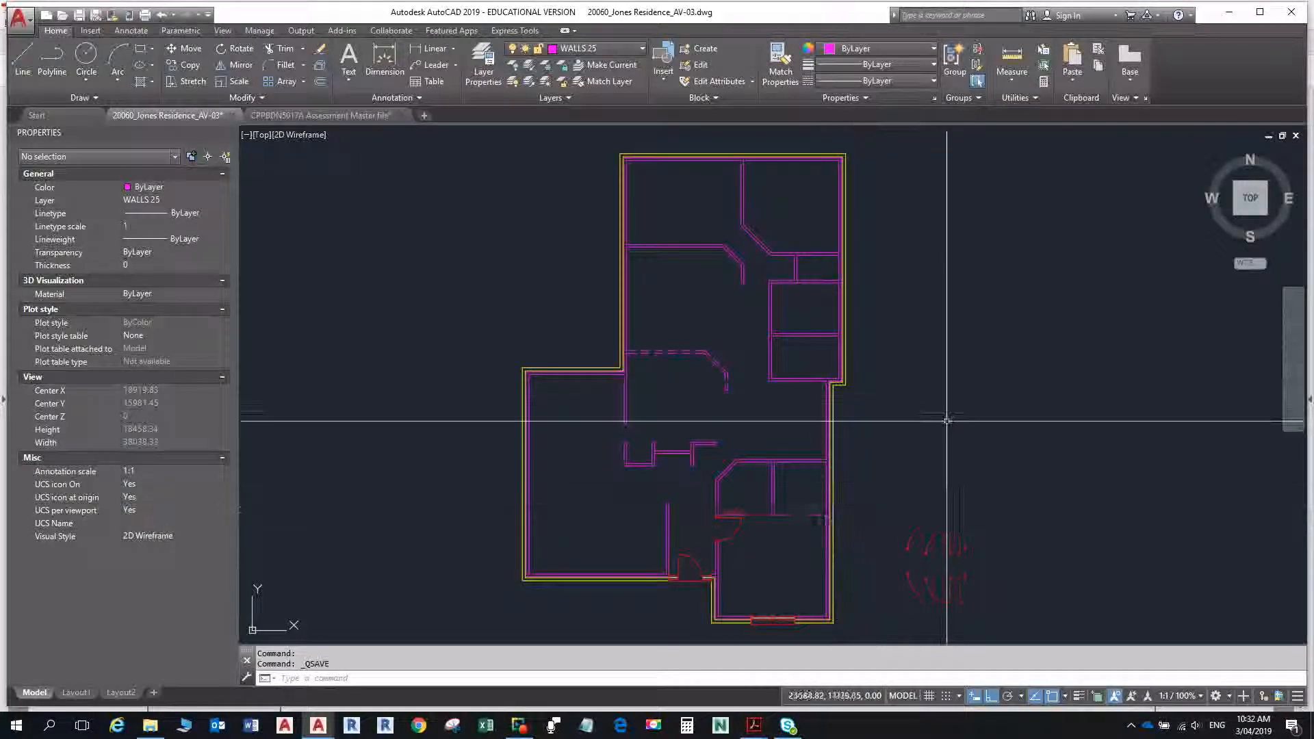